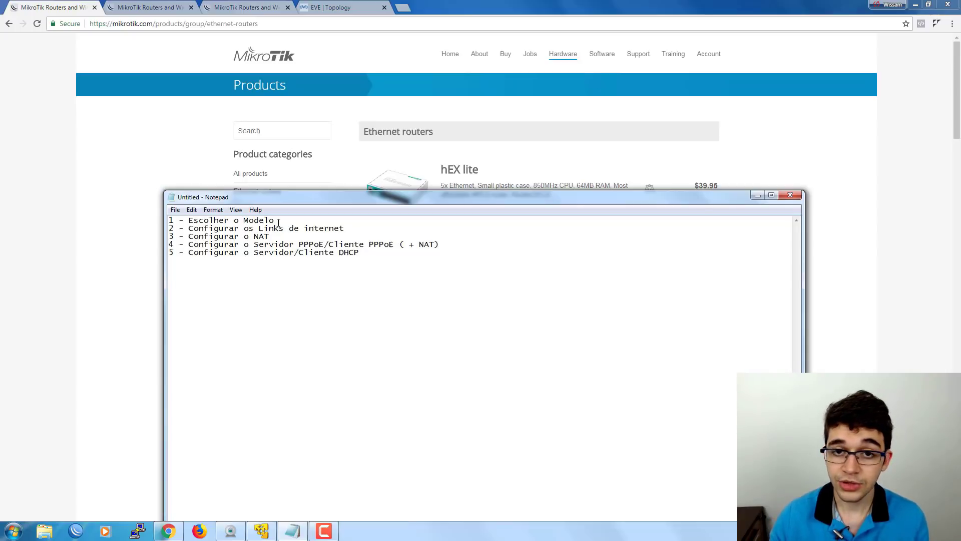
Highlight the internet-links task in the Notepad plan, then switch to the EVE lab topology.
{"action": "left_click_drag", "start_coordinate": [344, 228], "coordinate": [166, 231]}
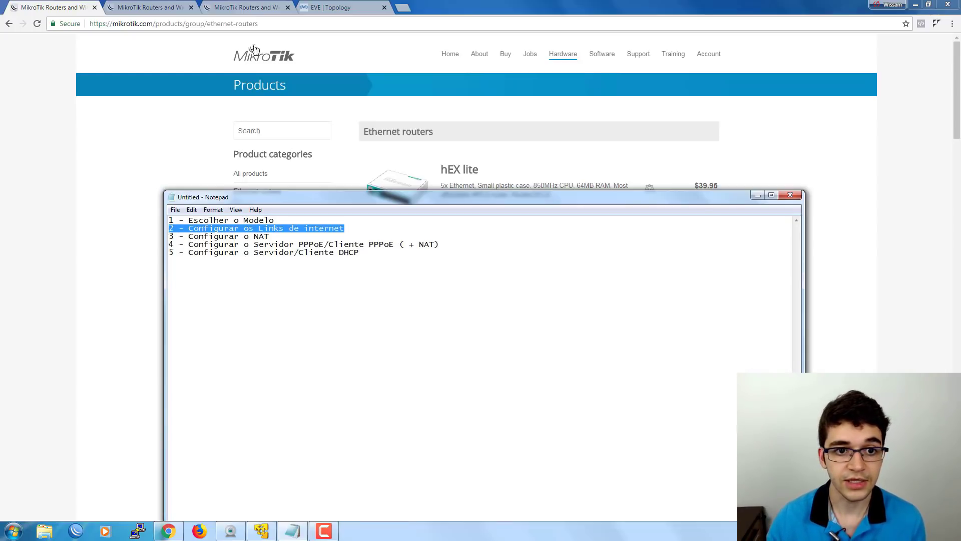
{"action": "left_click", "coordinate": [332, 7]}
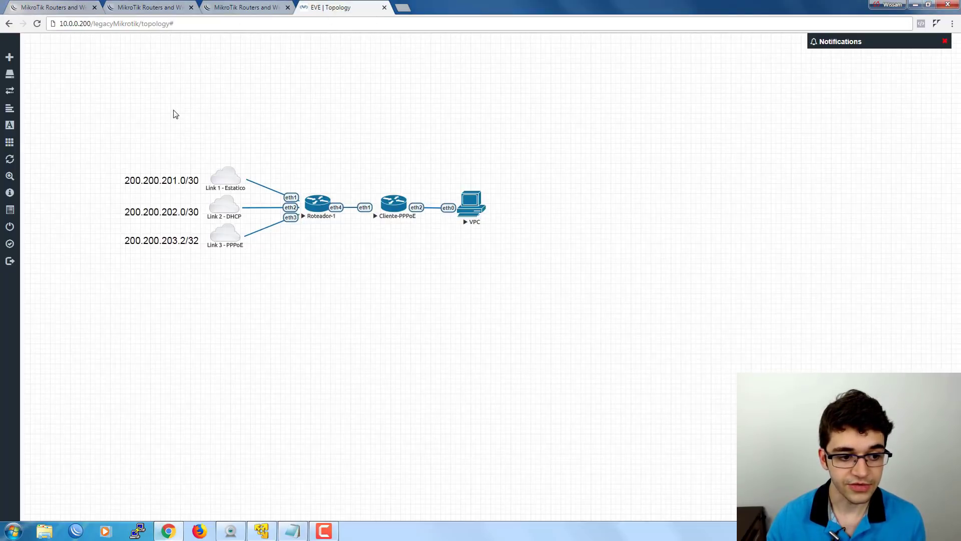
Select and inspect the Link 1–3 WAN clouds, then bring the Notepad task list forward.
{"action": "left_click_drag", "start_coordinate": [106, 152], "coordinate": [262, 253]}
{"action": "left_click", "coordinate": [262, 253]}
{"action": "mouse_move", "coordinate": [240, 187]}
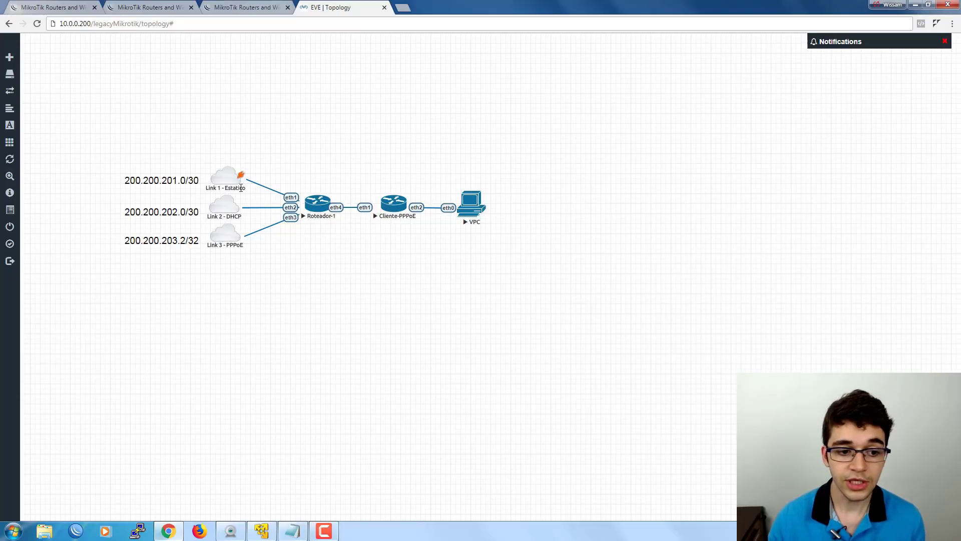
{"action": "mouse_move", "coordinate": [213, 218]}
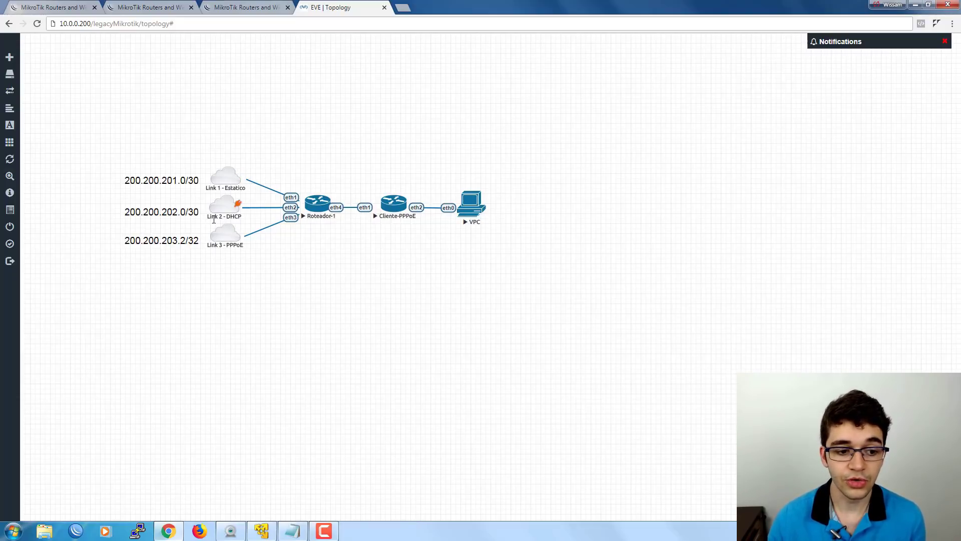
{"action": "mouse_move", "coordinate": [225, 243]}
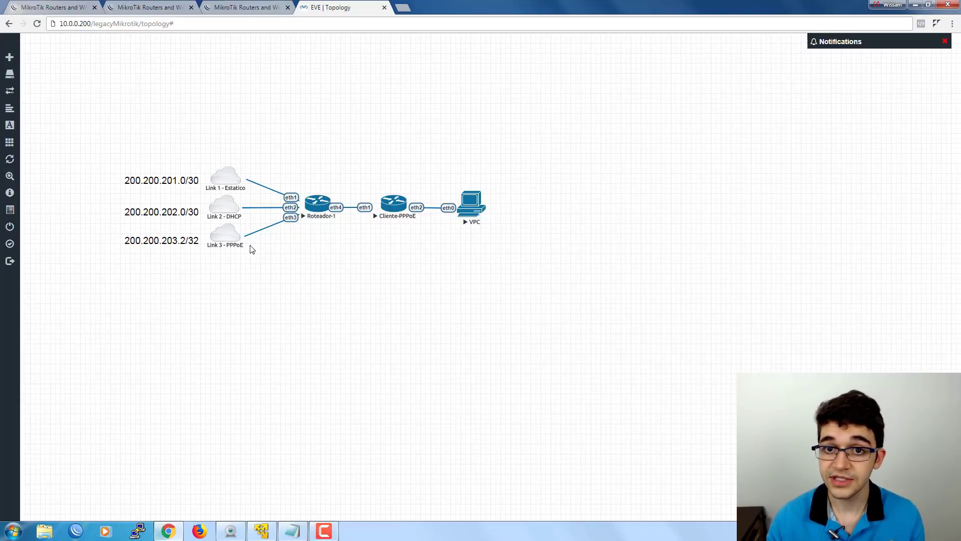
{"action": "left_click", "coordinate": [301, 536]}
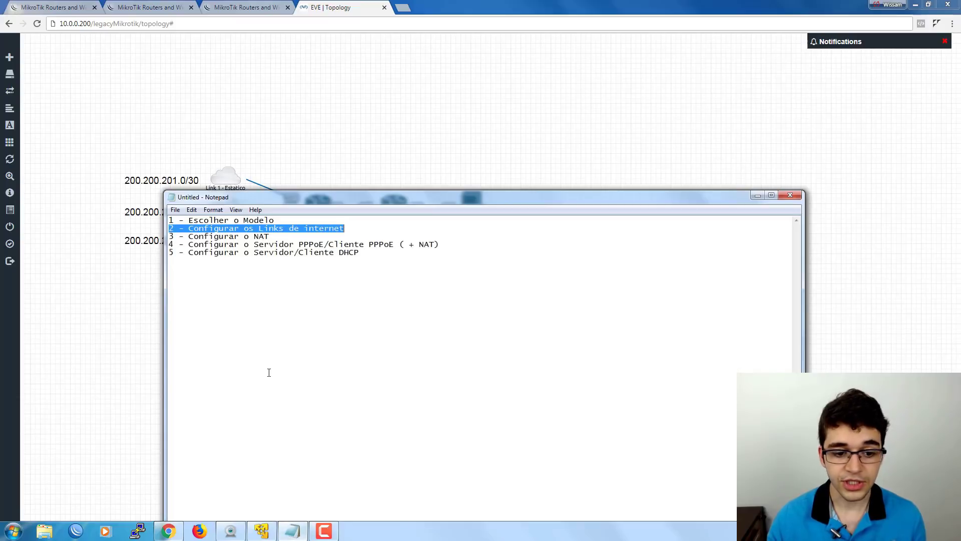
Mark the NAT and PPPoE tasks, shift Notepad lower, and return to the EVE topology.
{"action": "left_click_drag", "start_coordinate": [270, 236], "coordinate": [166, 237]}
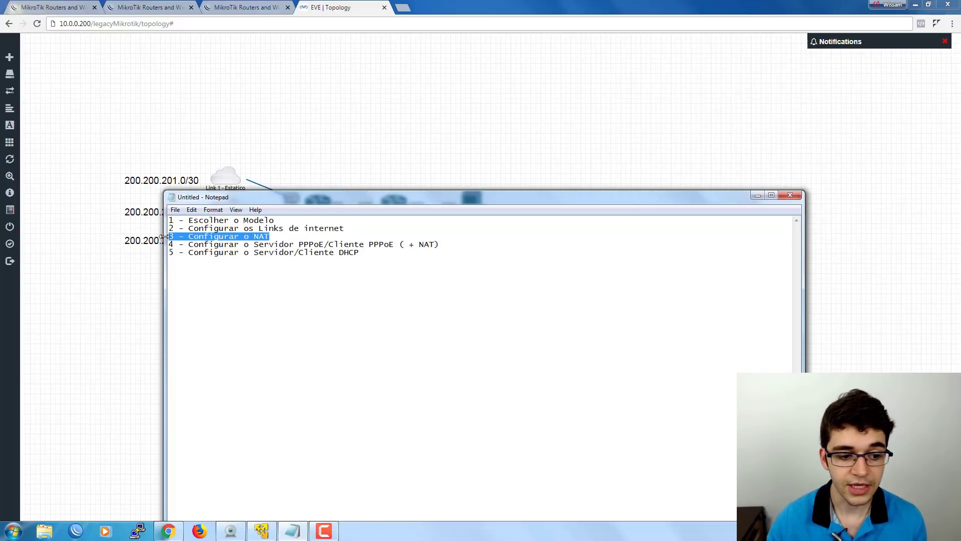
{"action": "left_click_drag", "start_coordinate": [169, 245], "coordinate": [289, 247]}
{"action": "key", "text": "Delete"}
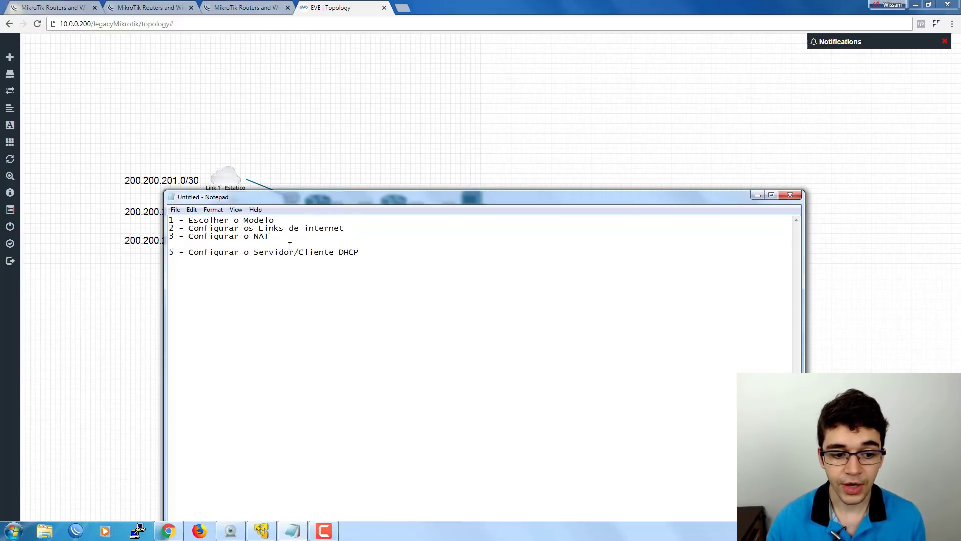
{"action": "key", "text": "ctrl+z"}
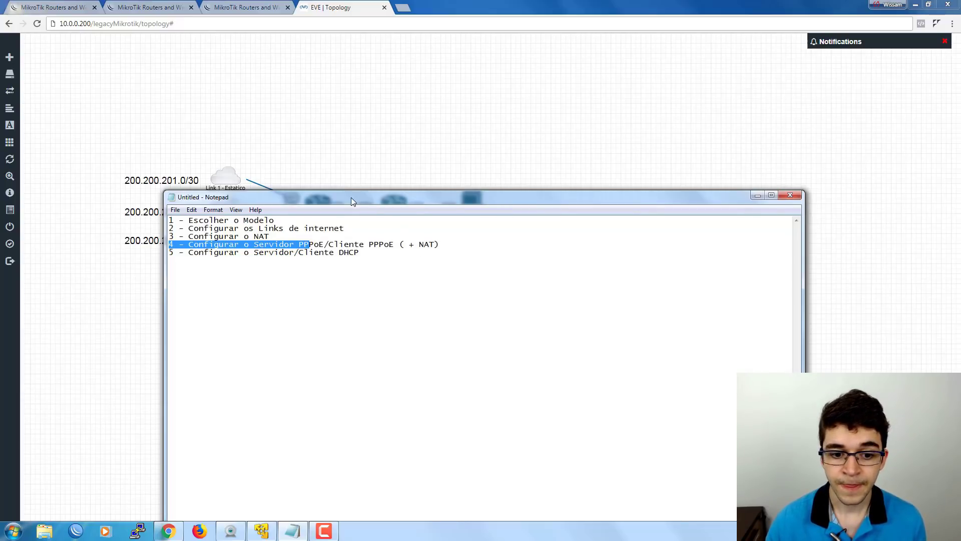
{"action": "left_click_drag", "start_coordinate": [350, 197], "coordinate": [390, 263]}
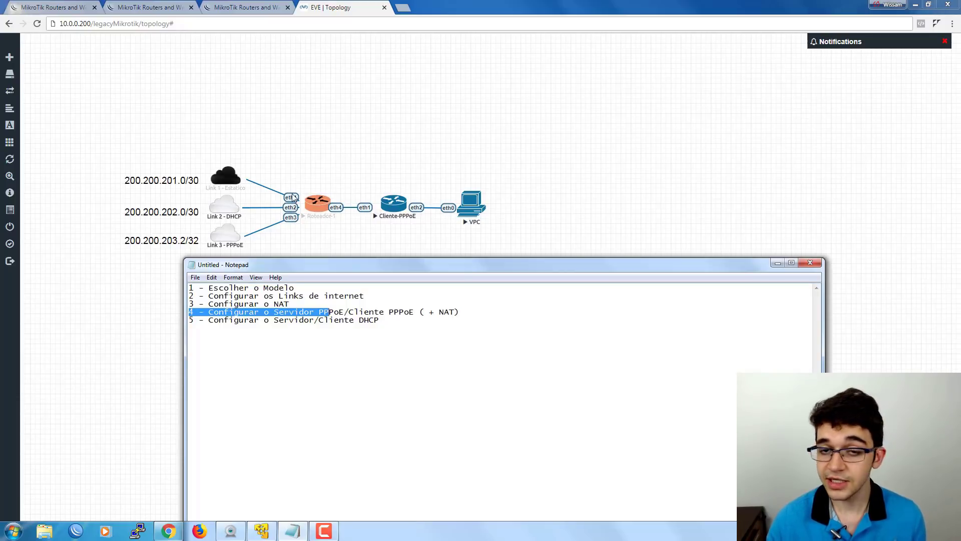
{"action": "left_click", "coordinate": [350, 185]}
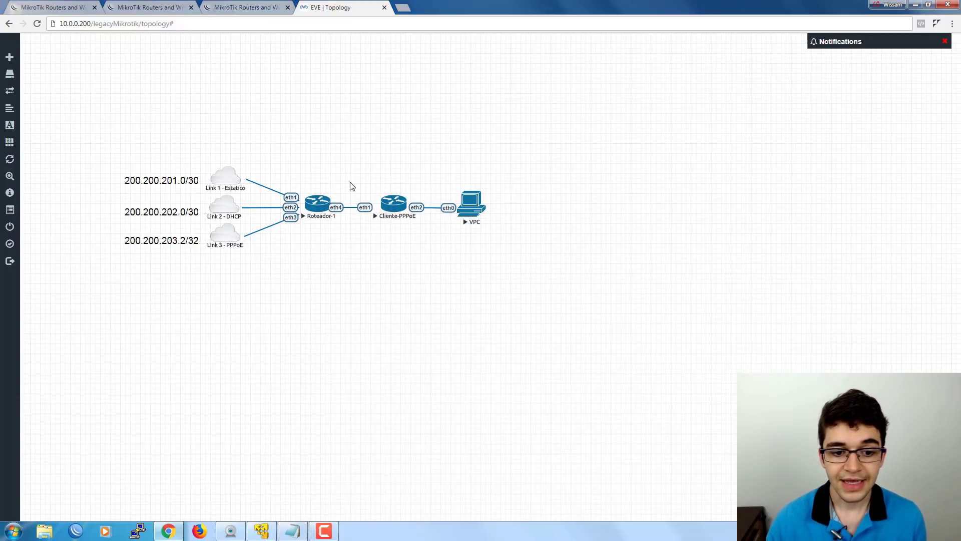
{"action": "left_click_drag", "start_coordinate": [350, 185], "coordinate": [430, 229]}
{"action": "left_click", "coordinate": [383, 163]}
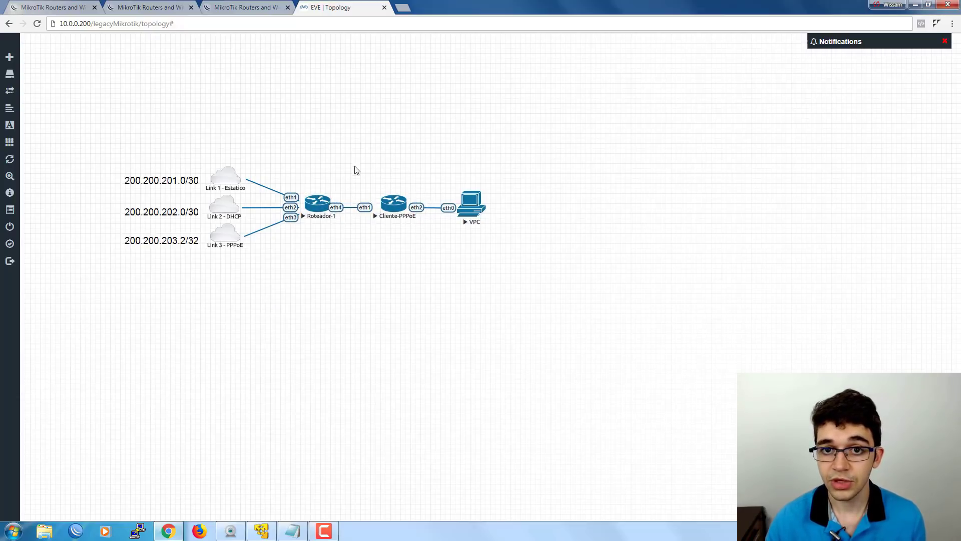
{"action": "left_click_drag", "start_coordinate": [364, 186], "coordinate": [428, 229]}
{"action": "left_click", "coordinate": [378, 186]}
{"action": "left_click", "coordinate": [366, 216]}
{"action": "left_click", "coordinate": [365, 186]}
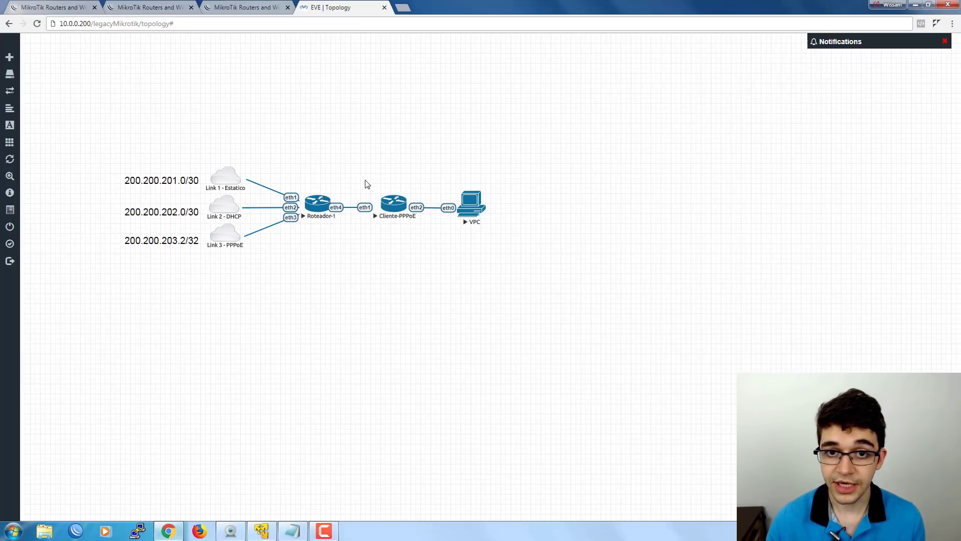
{"action": "left_click", "coordinate": [332, 210]}
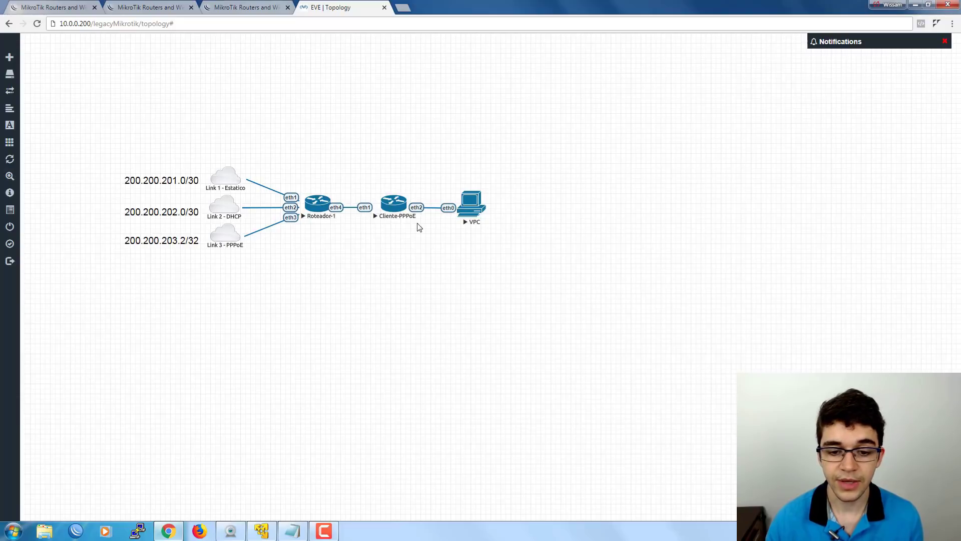
{"action": "left_click", "coordinate": [294, 531]}
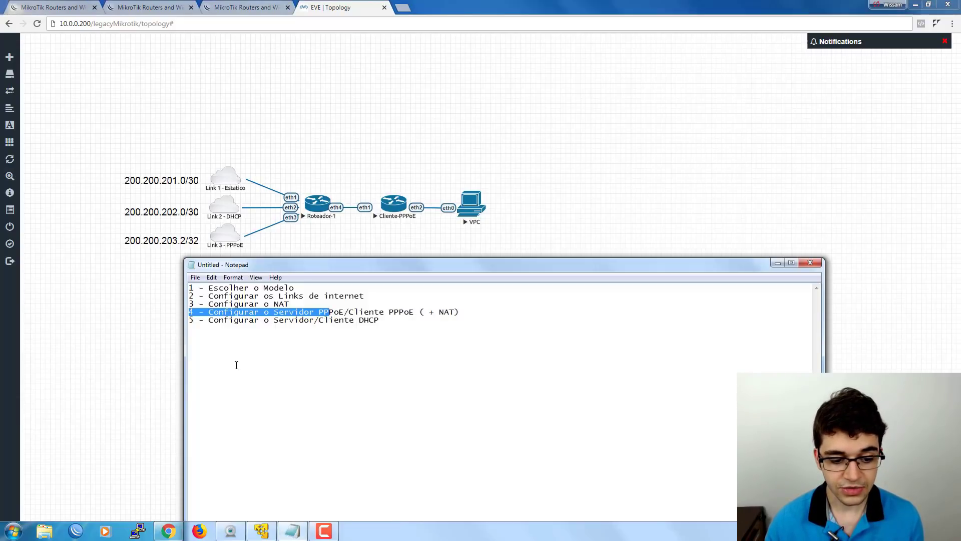
{"action": "left_click_drag", "start_coordinate": [188, 320], "coordinate": [383, 319]}
{"action": "left_click", "coordinate": [422, 248]}
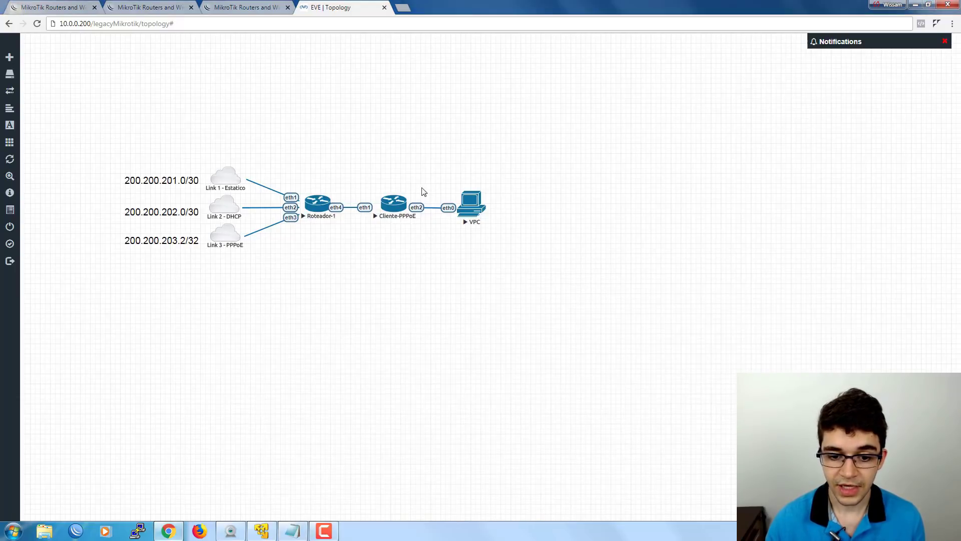
{"action": "left_click_drag", "start_coordinate": [410, 186], "coordinate": [423, 215]}
{"action": "left_click_drag", "start_coordinate": [438, 172], "coordinate": [494, 236]}
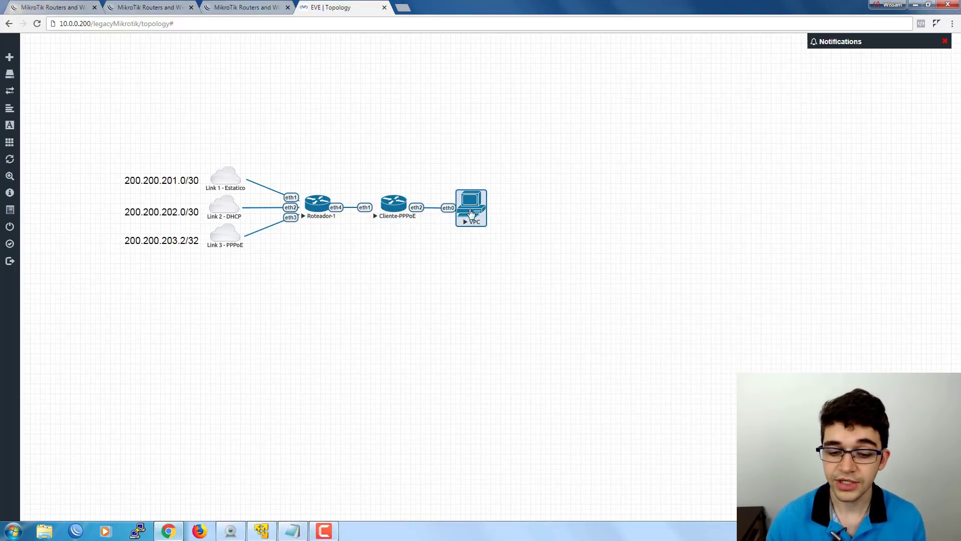
{"action": "left_click_drag", "start_coordinate": [409, 185], "coordinate": [422, 228]}
{"action": "left_click_drag", "start_coordinate": [439, 176], "coordinate": [437, 198]}
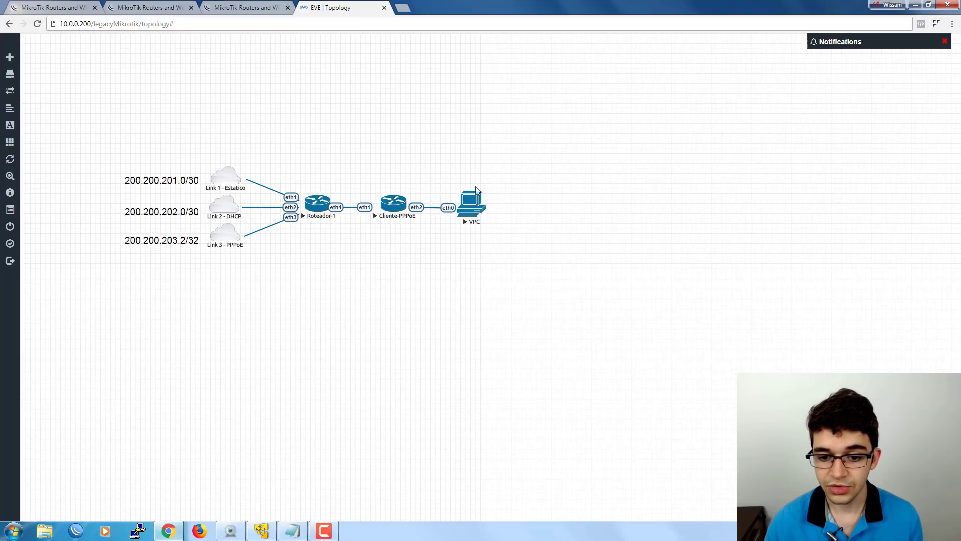
{"action": "left_click", "coordinate": [477, 195]}
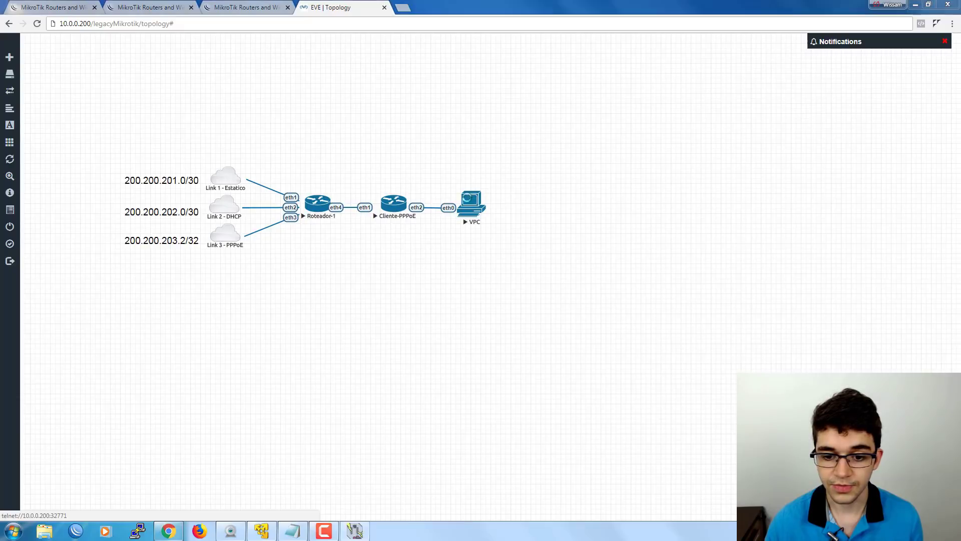
{"action": "left_click", "coordinate": [492, 94]}
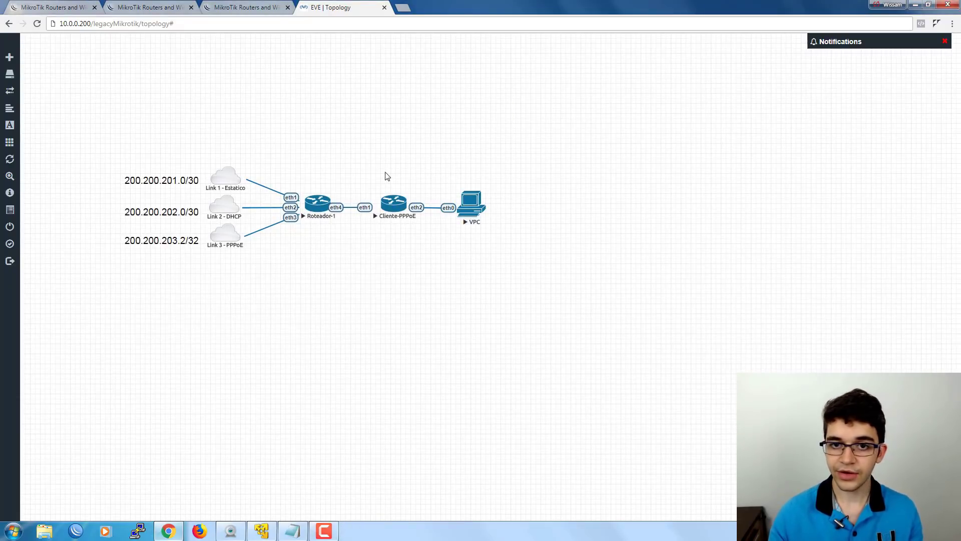
{"action": "left_click_drag", "start_coordinate": [107, 156], "coordinate": [430, 268]}
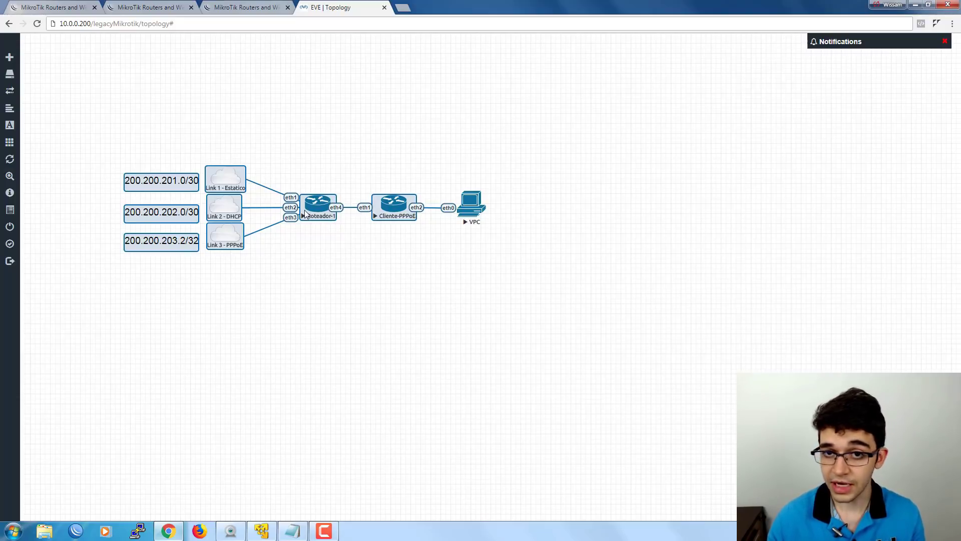
{"action": "left_click", "coordinate": [391, 255]}
{"action": "left_click_drag", "start_coordinate": [355, 174], "coordinate": [506, 244]}
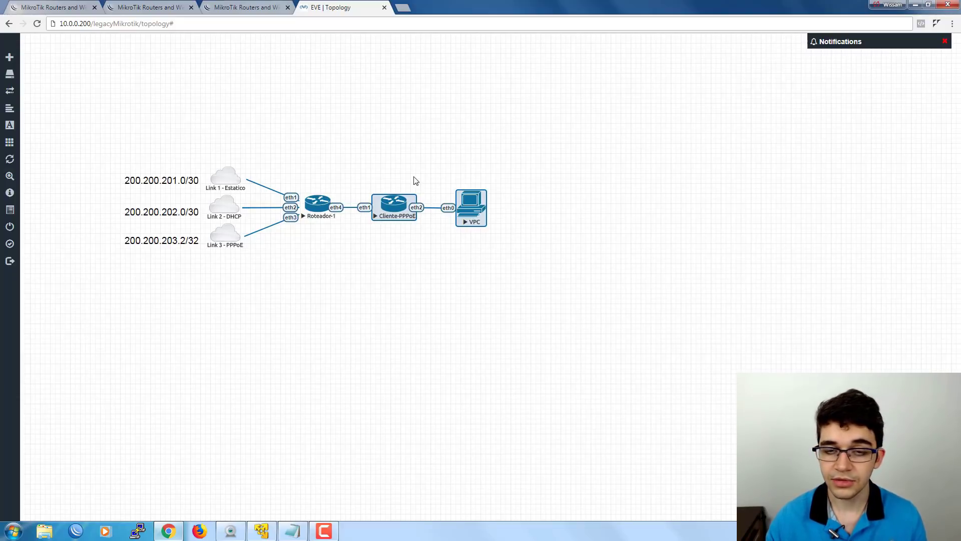
{"action": "left_click", "coordinate": [414, 181]}
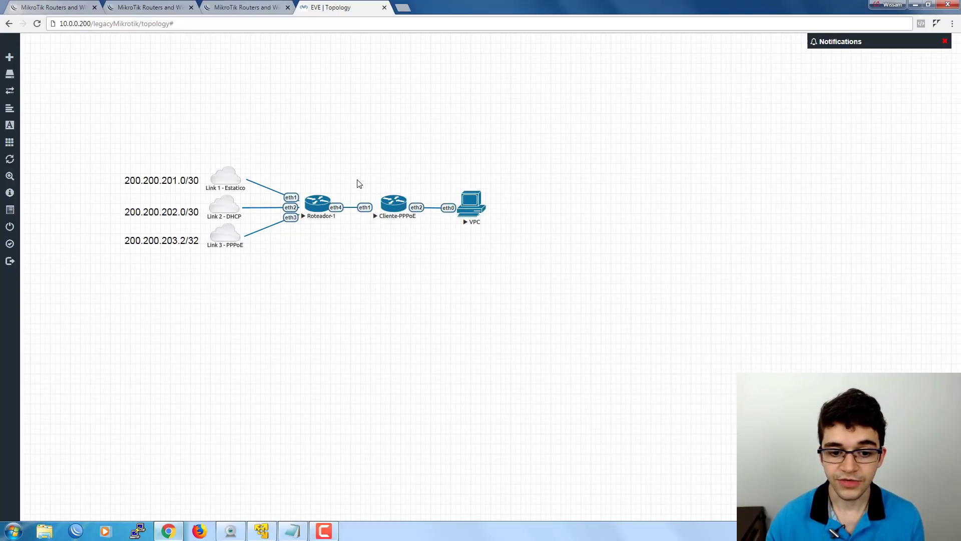
{"action": "left_click_drag", "start_coordinate": [356, 179], "coordinate": [497, 237]}
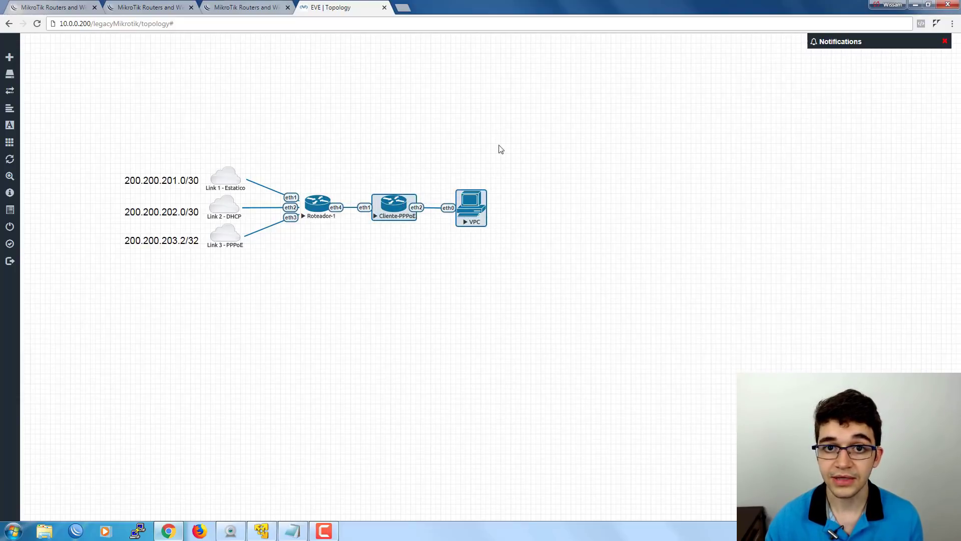
{"action": "left_click_drag", "start_coordinate": [432, 186], "coordinate": [445, 220]}
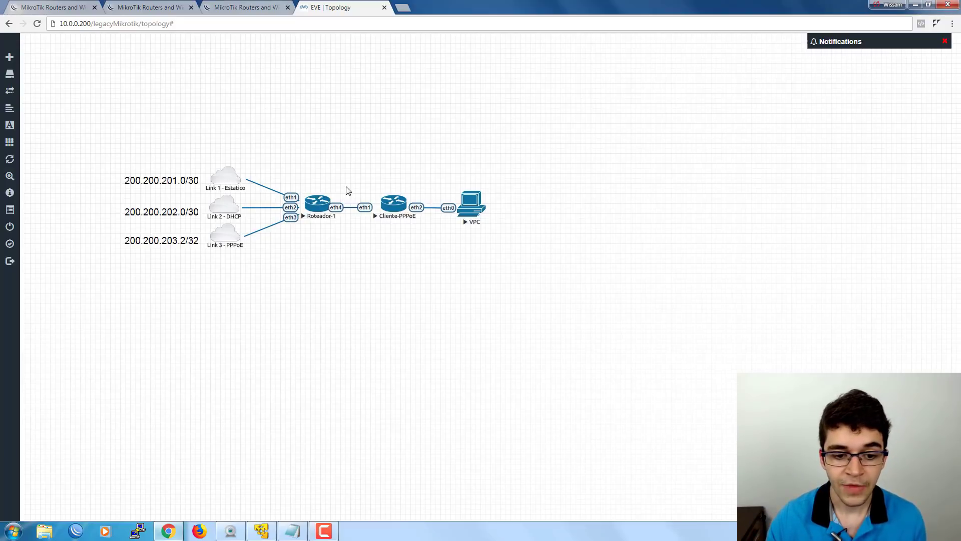
{"action": "left_click_drag", "start_coordinate": [349, 194], "coordinate": [340, 217]}
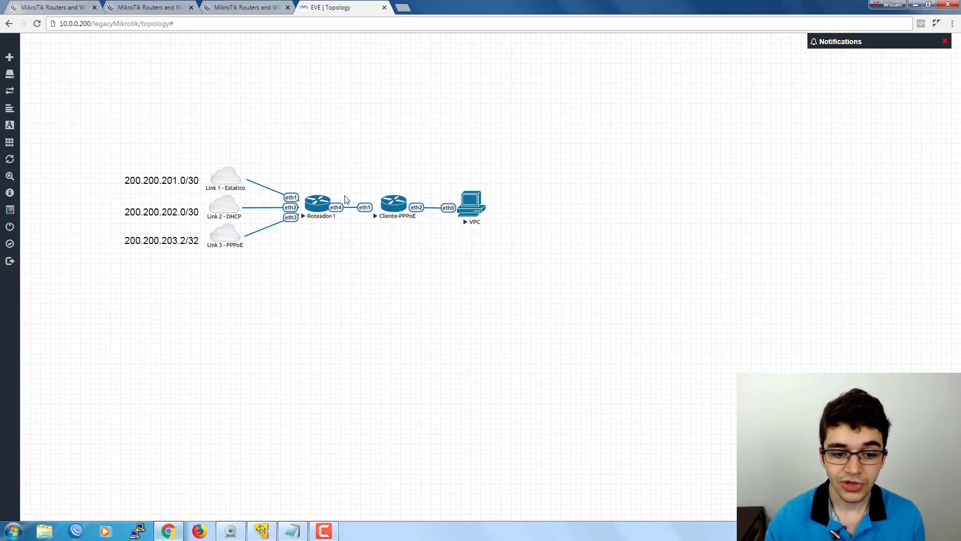
{"action": "left_click_drag", "start_coordinate": [346, 200], "coordinate": [342, 213]}
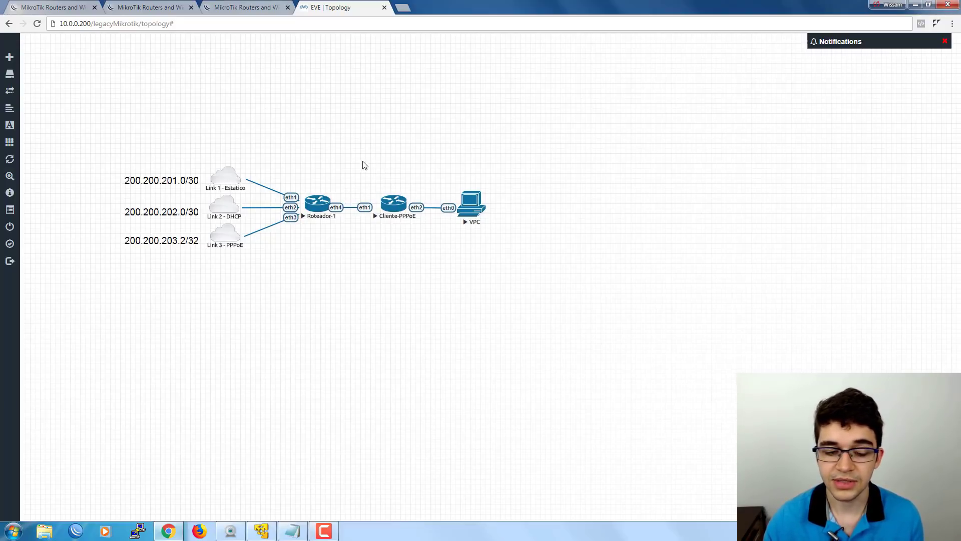
{"action": "left_click_drag", "start_coordinate": [339, 195], "coordinate": [347, 222]}
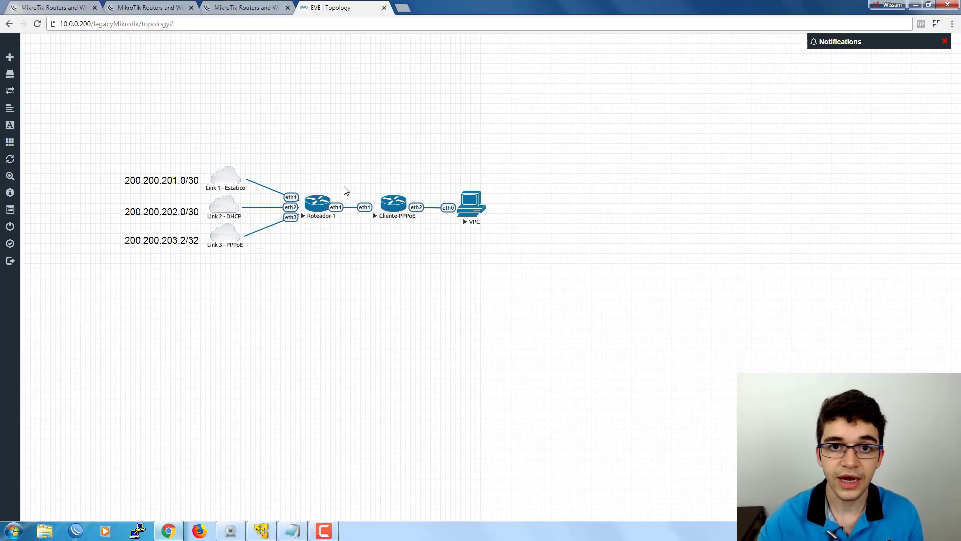
{"action": "left_click_drag", "start_coordinate": [338, 191], "coordinate": [347, 216]}
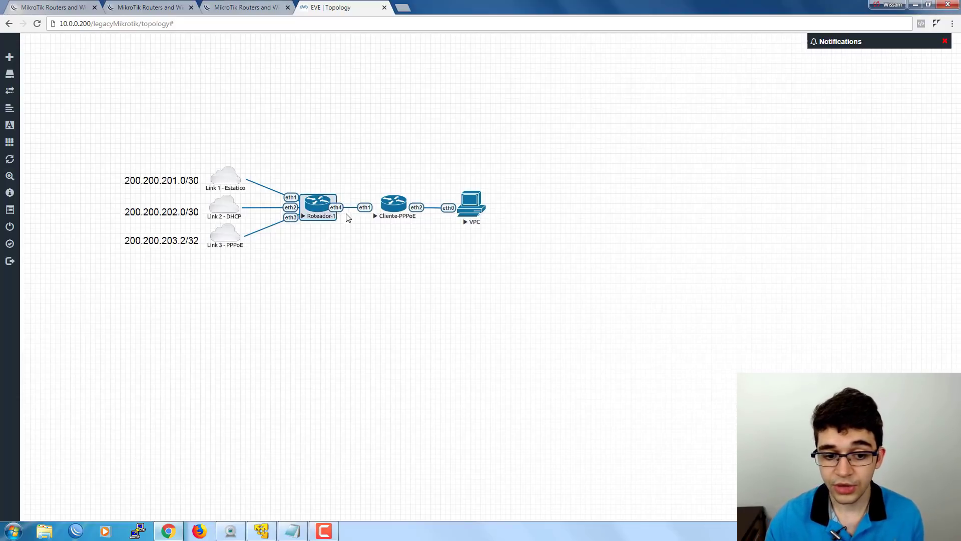
Deselect Roteador-1 and bring the five-step Notepad task list over the topology.
{"action": "left_click", "coordinate": [345, 197]}
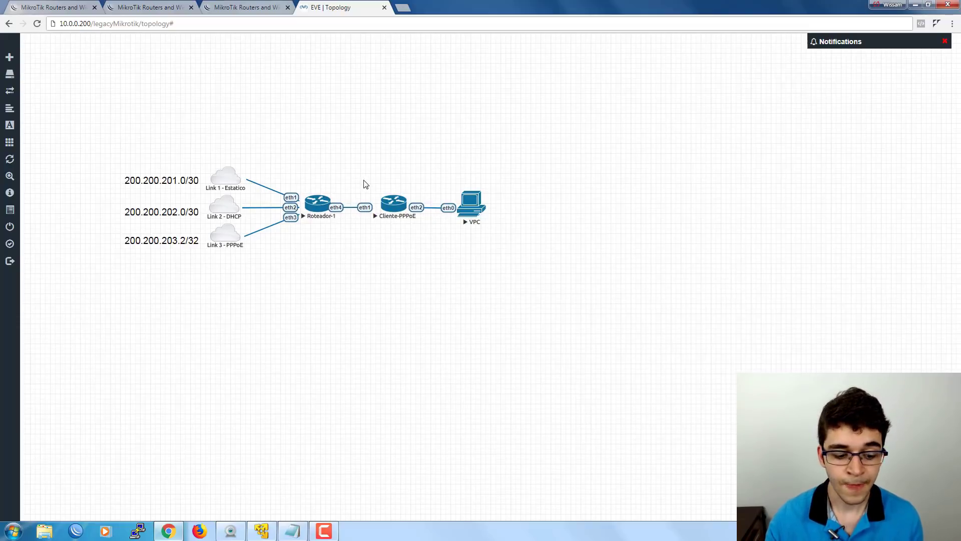
{"action": "left_click", "coordinate": [294, 531]}
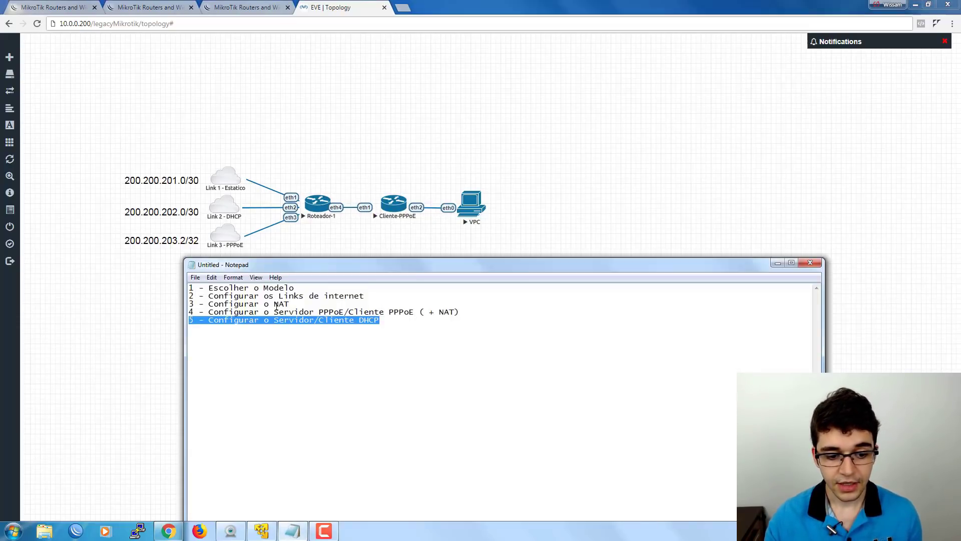
Highlight task 1, 'Escolher o Modelo', then switch to the MikroTik Ethernet routers page.
{"action": "left_click_drag", "start_coordinate": [299, 289], "coordinate": [187, 288]}
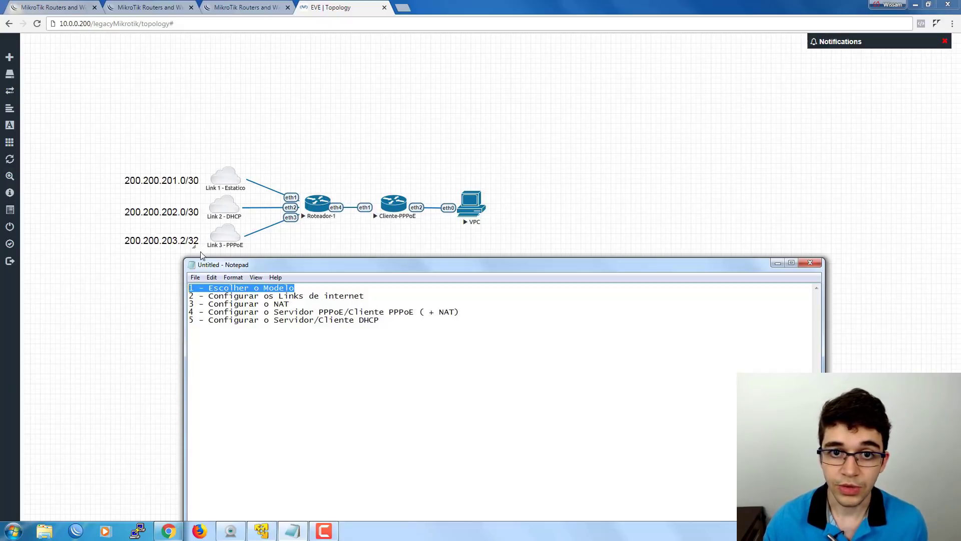
{"action": "left_click", "coordinate": [182, 118]}
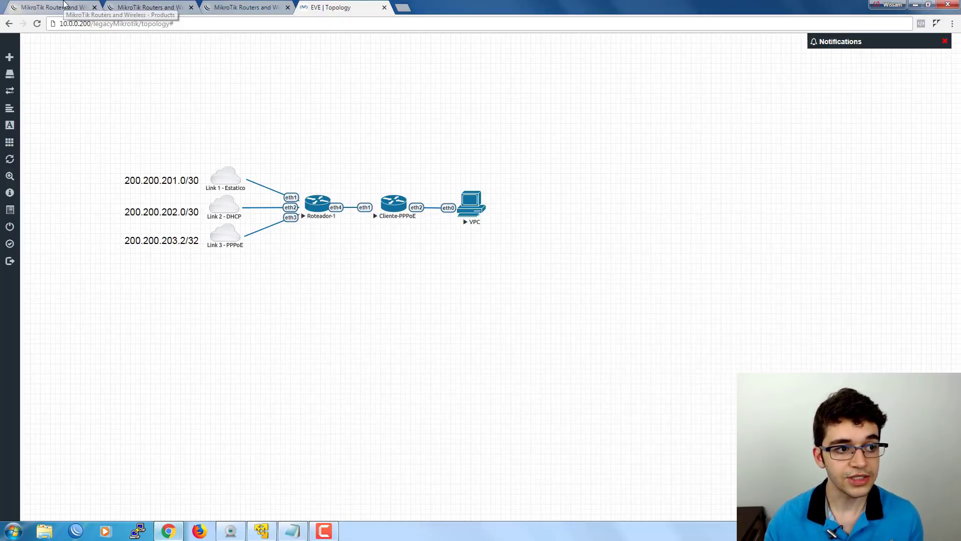
{"action": "left_click", "coordinate": [63, 6]}
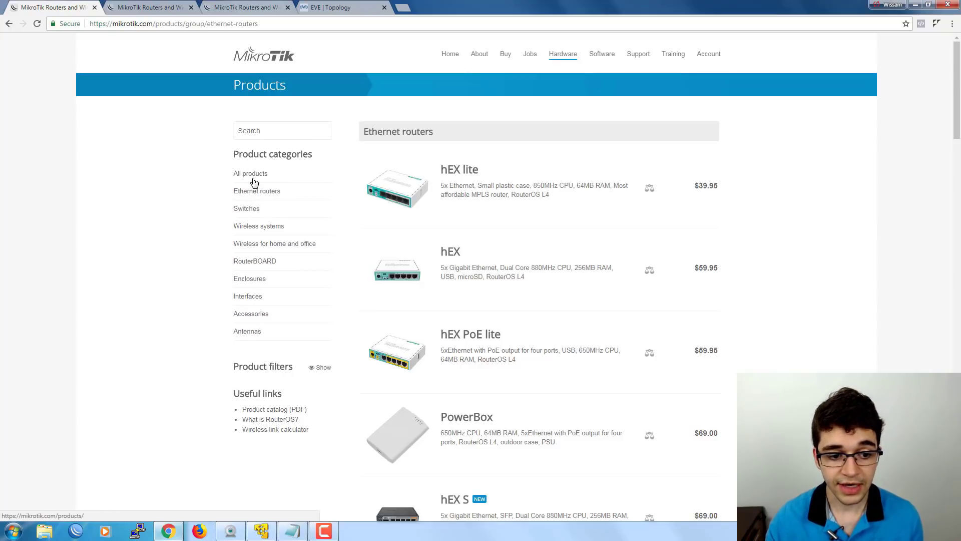
Browse the Ethernet routers list and open the hEX ($59.95) product page in a new tab.
{"action": "left_click", "coordinate": [250, 195]}
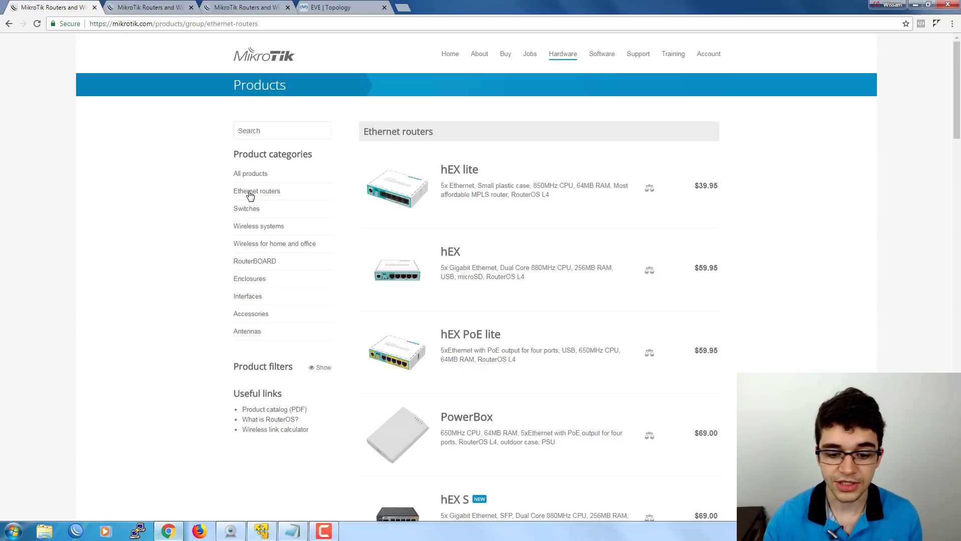
{"action": "scroll", "coordinate": [420, 216], "scroll_direction": "down", "scroll_amount": 8}
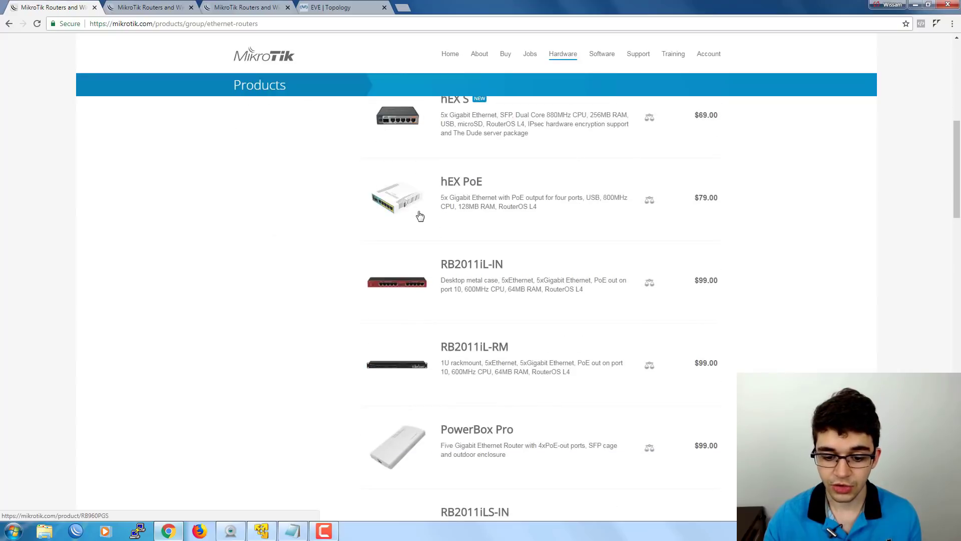
{"action": "scroll", "coordinate": [421, 221], "scroll_direction": "down", "scroll_amount": 20}
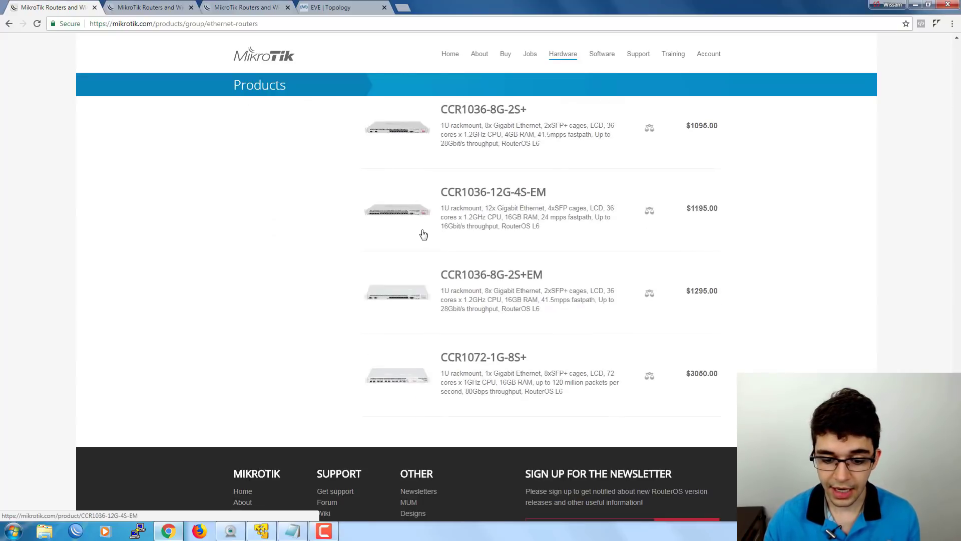
{"action": "scroll", "coordinate": [416, 293], "scroll_direction": "up", "scroll_amount": 20}
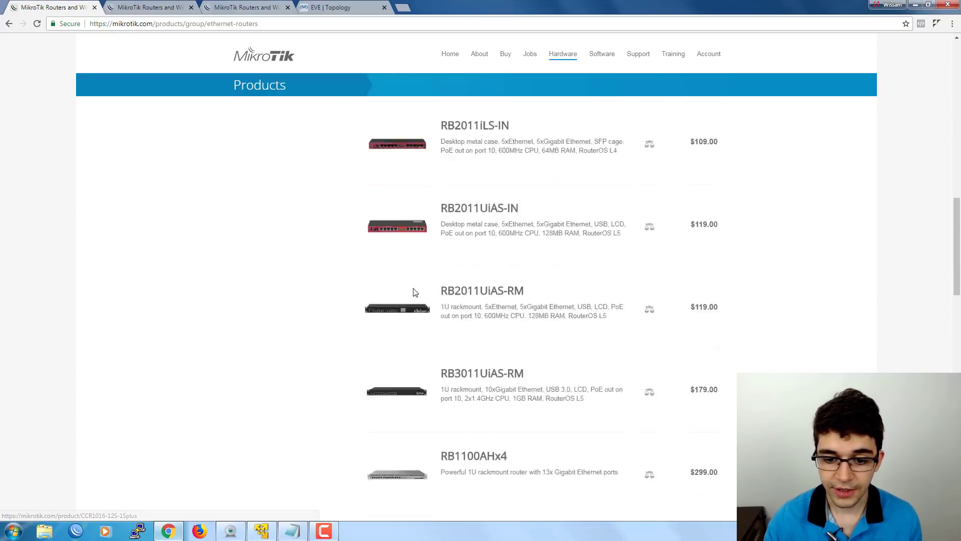
{"action": "scroll", "coordinate": [415, 293], "scroll_direction": "up", "scroll_amount": 15}
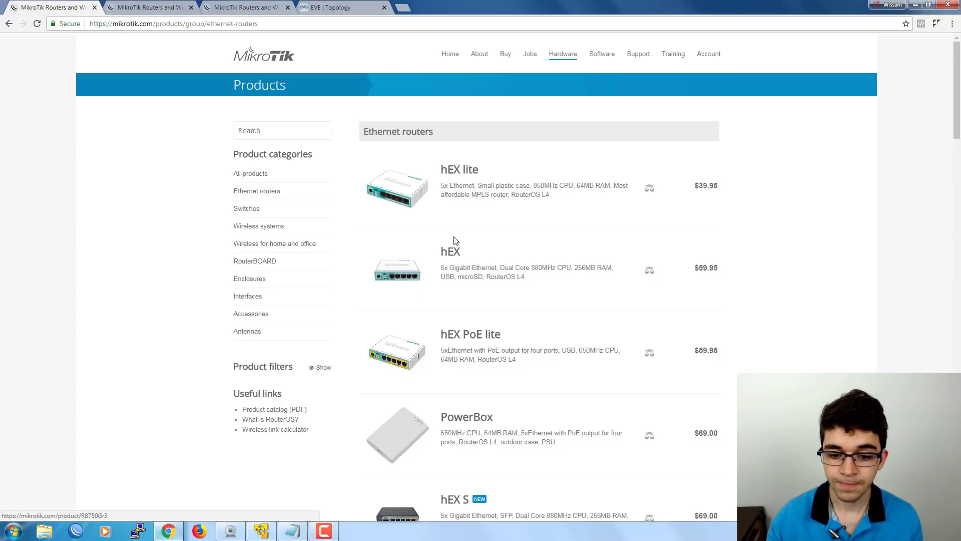
{"action": "right_click", "coordinate": [449, 256]}
{"action": "left_click", "coordinate": [452, 259]}
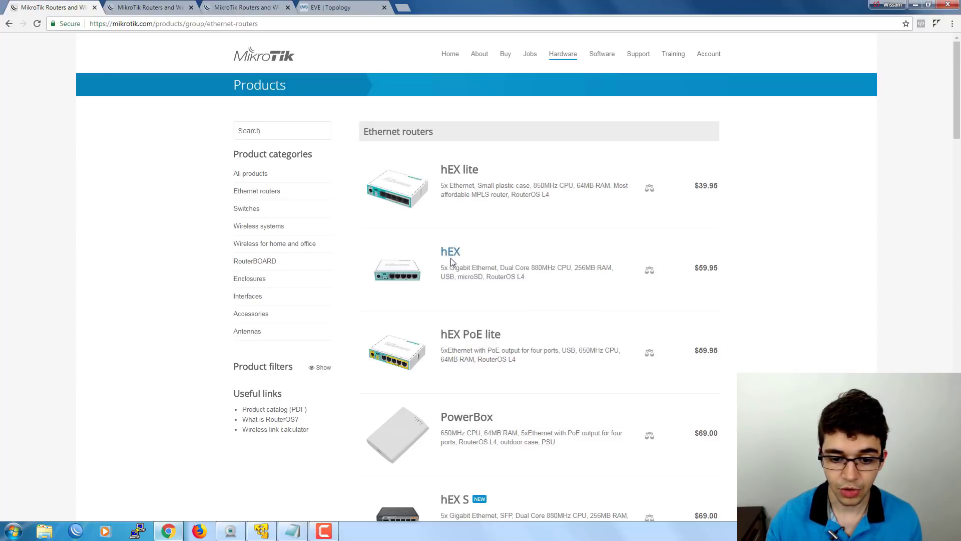
{"action": "left_click", "coordinate": [158, 5]}
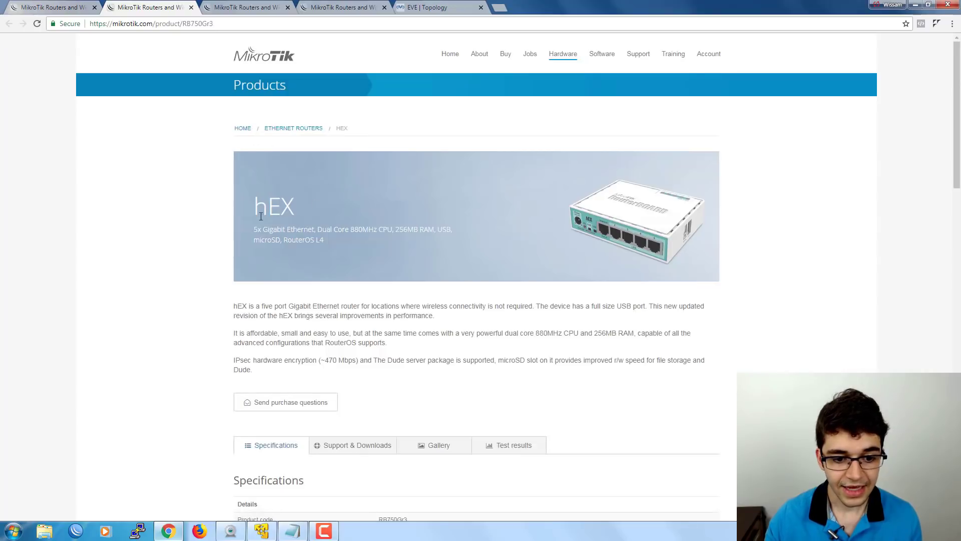
{"action": "scroll", "coordinate": [203, 281], "scroll_direction": "down", "scroll_amount": 2}
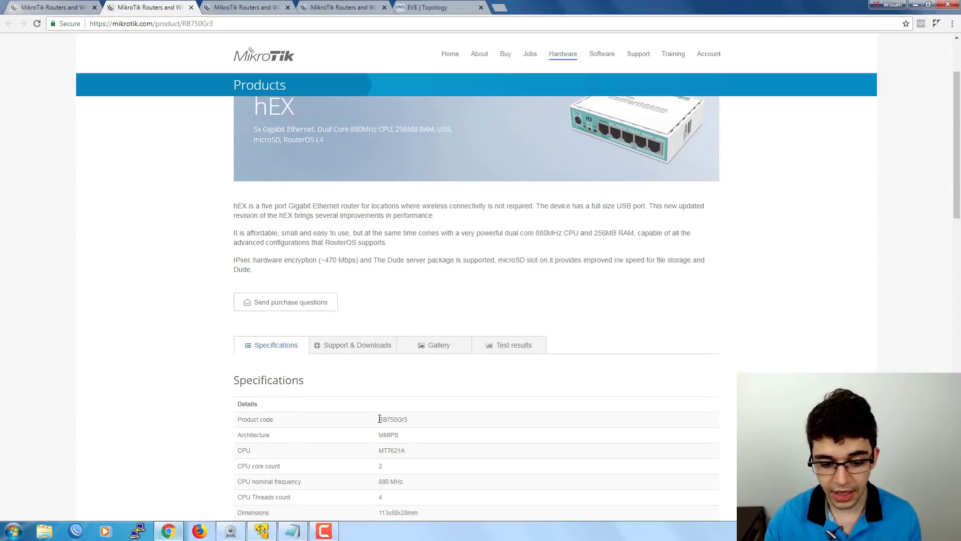
{"action": "left_click_drag", "start_coordinate": [378, 419], "coordinate": [417, 423]}
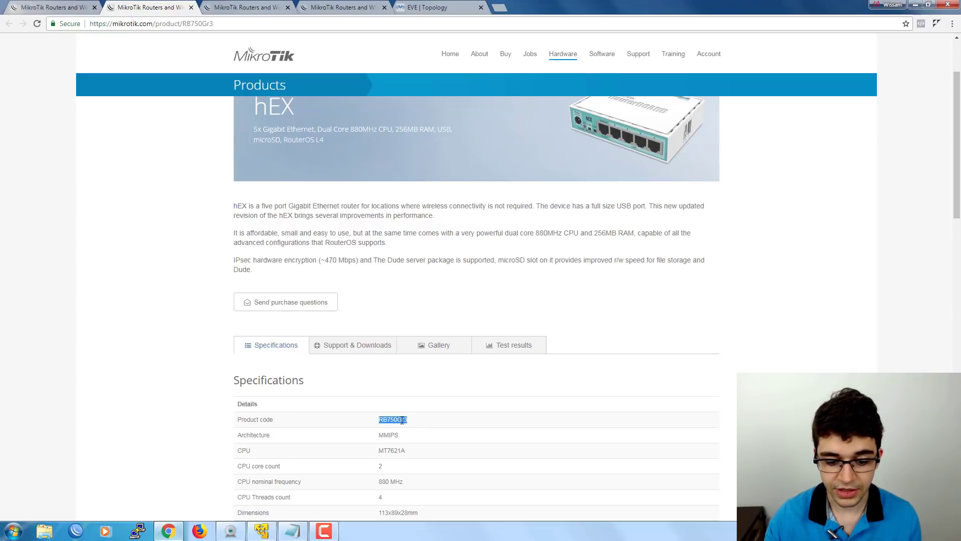
{"action": "left_click_drag", "start_coordinate": [378, 422], "coordinate": [396, 420]}
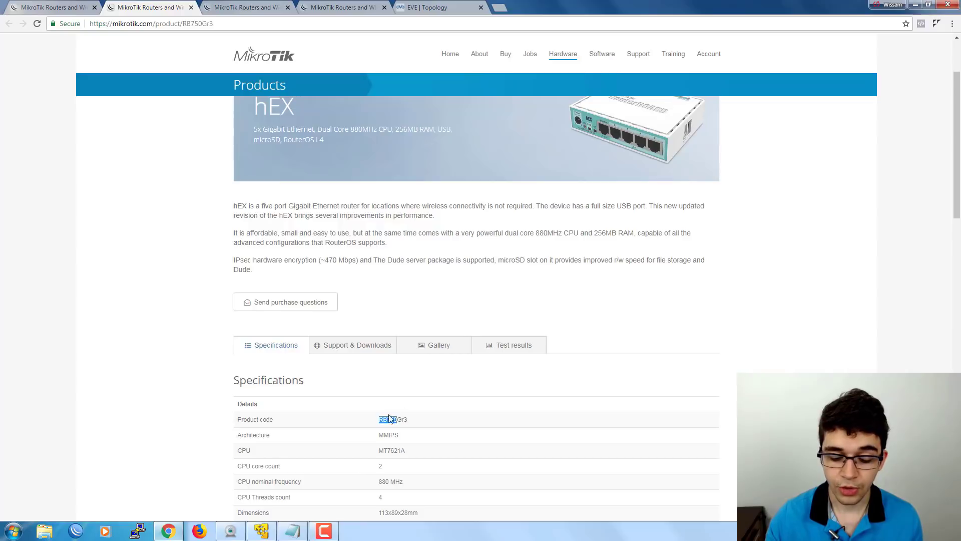
{"action": "left_click", "coordinate": [398, 420]}
{"action": "left_click_drag", "start_coordinate": [398, 421], "coordinate": [410, 423]}
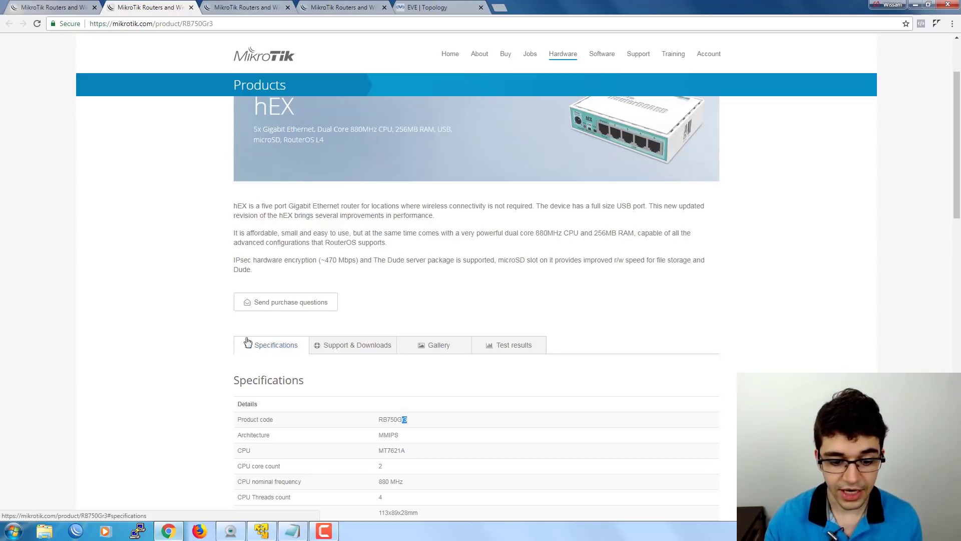
{"action": "scroll", "coordinate": [210, 316], "scroll_direction": "up", "scroll_amount": 2}
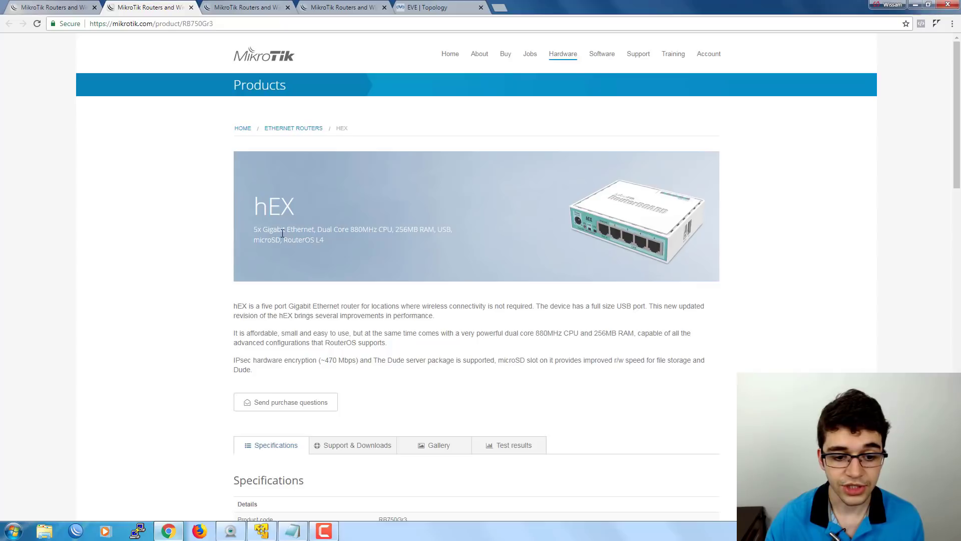
{"action": "left_click_drag", "start_coordinate": [317, 229], "coordinate": [394, 230]}
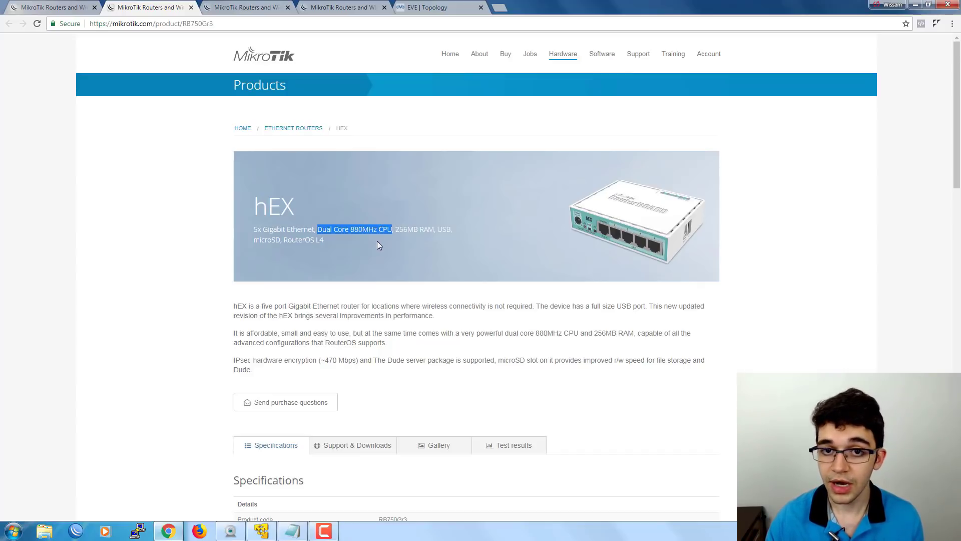
{"action": "left_click_drag", "start_coordinate": [393, 229], "coordinate": [253, 229]}
{"action": "left_click_drag", "start_coordinate": [401, 229], "coordinate": [434, 230]}
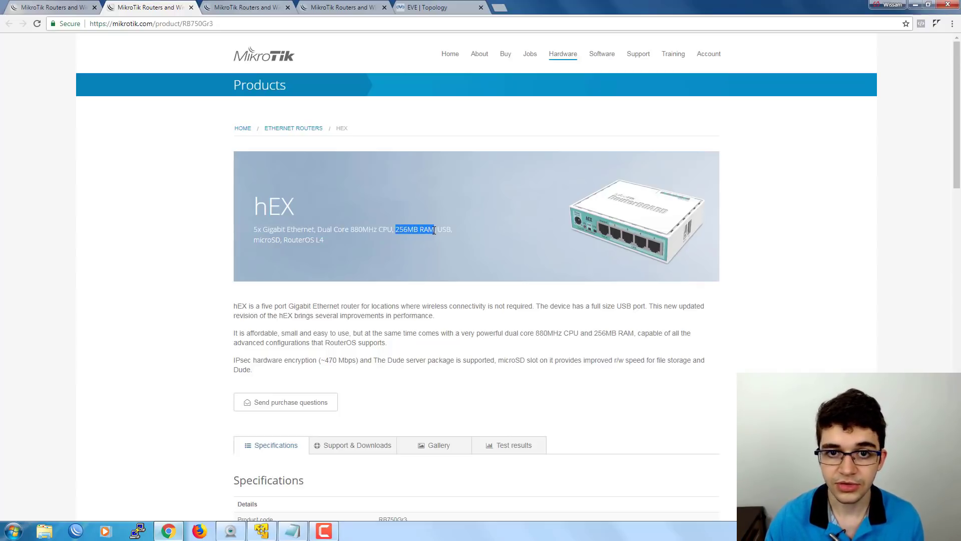
{"action": "left_click", "coordinate": [393, 229]}
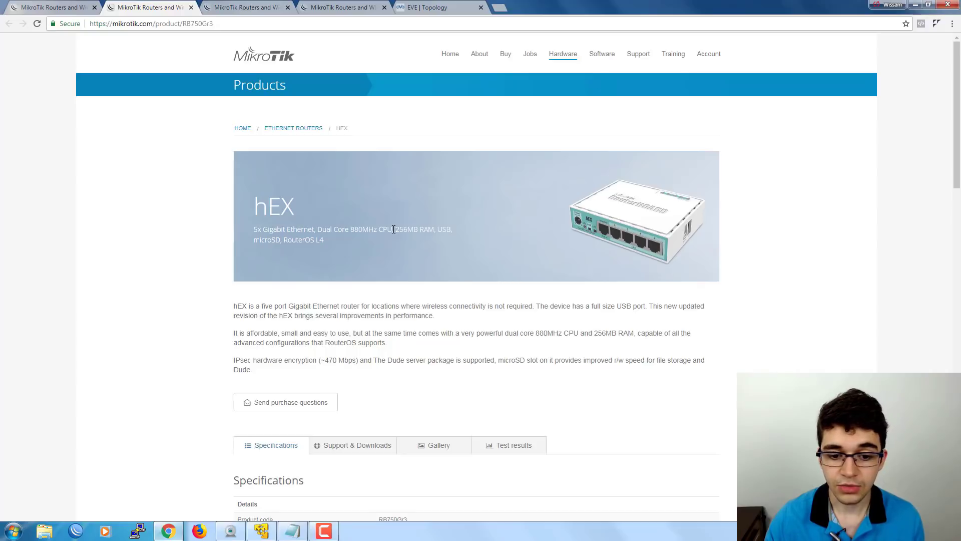
{"action": "left_click_drag", "start_coordinate": [393, 229], "coordinate": [256, 229]}
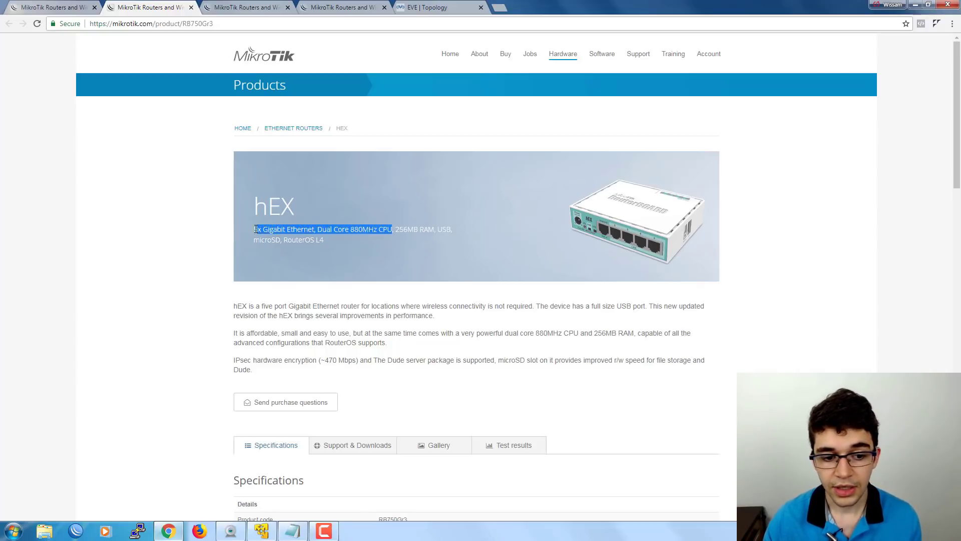
{"action": "left_click", "coordinate": [51, 7]}
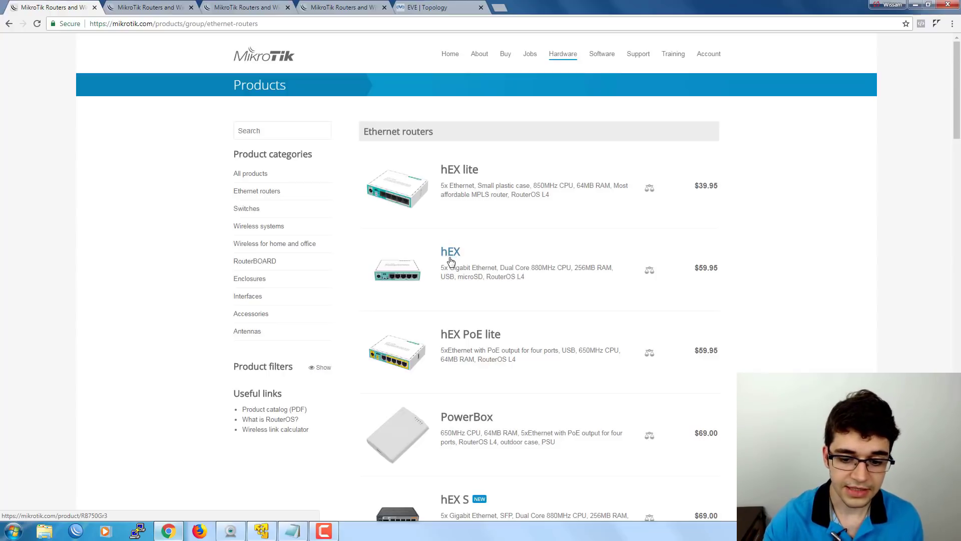
{"action": "left_click", "coordinate": [426, 8]}
{"action": "left_click_drag", "start_coordinate": [105, 150], "coordinate": [251, 268]}
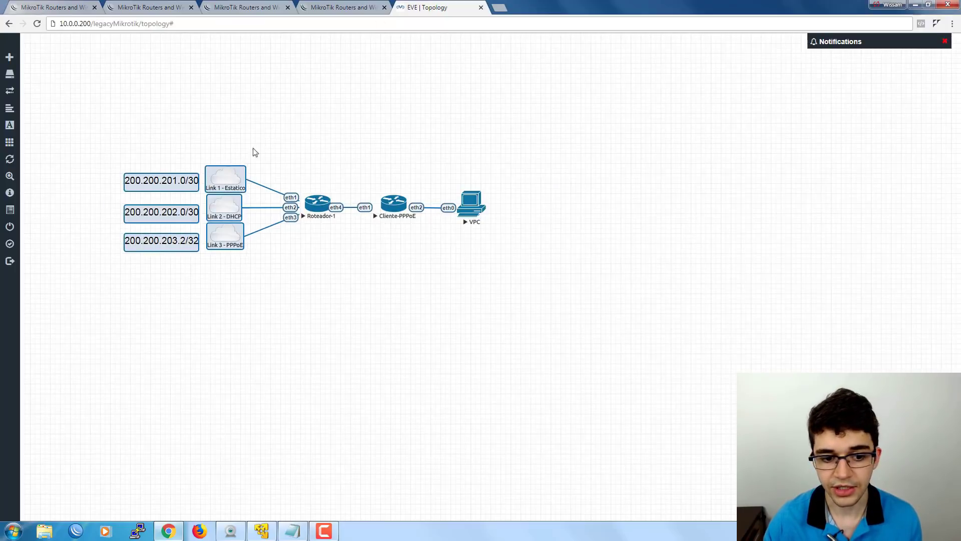
{"action": "left_click", "coordinate": [278, 133]}
{"action": "left_click_drag", "start_coordinate": [275, 159], "coordinate": [343, 252]}
{"action": "left_click", "coordinate": [283, 114]}
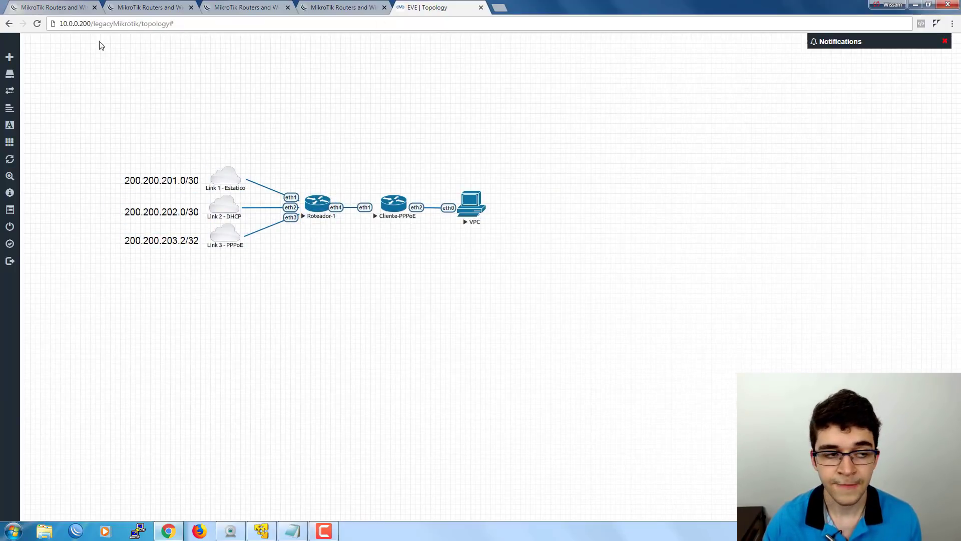
{"action": "left_click", "coordinate": [63, 6]}
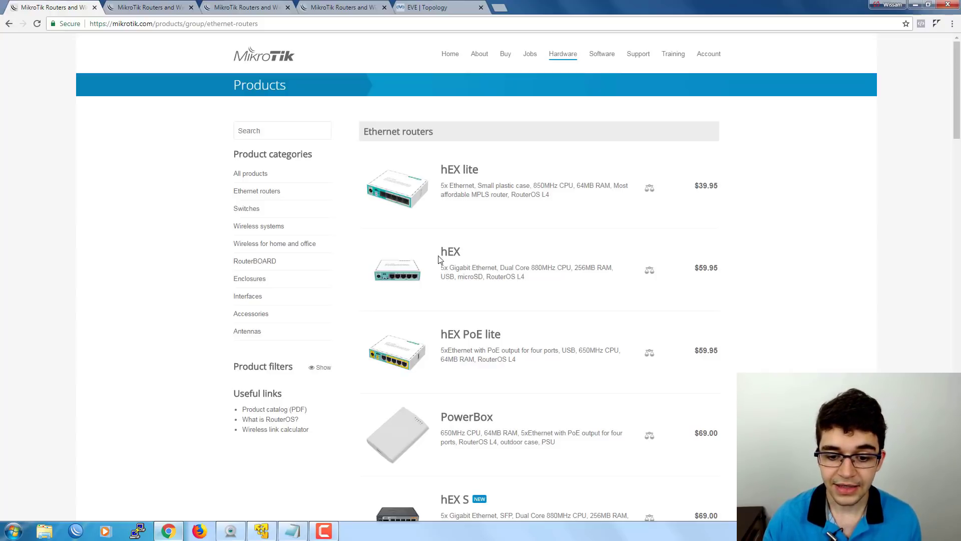
Scroll the catalogue from hEX lite ($39.95) down to the CCR1072-1G-8S+ ($3050.00) and back up.
{"action": "scroll", "coordinate": [452, 300], "scroll_direction": "down", "scroll_amount": 6}
{"action": "scroll", "coordinate": [455, 313], "scroll_direction": "up", "scroll_amount": 2}
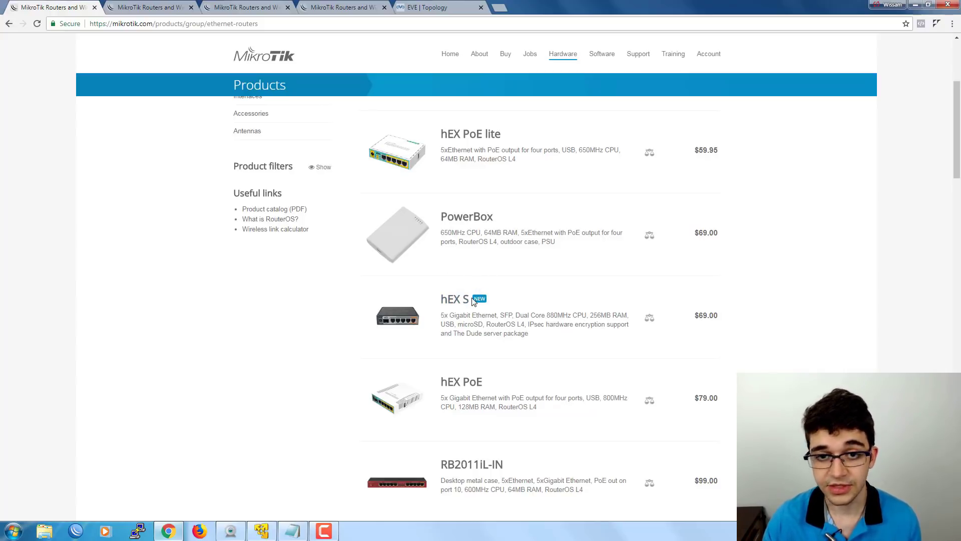
{"action": "scroll", "coordinate": [367, 307], "scroll_direction": "down", "scroll_amount": 5}
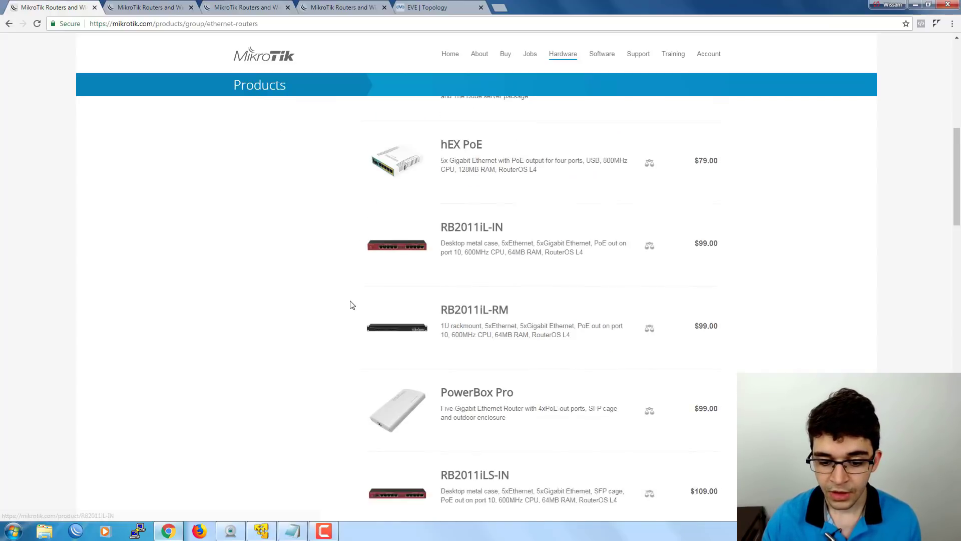
{"action": "scroll", "coordinate": [352, 305], "scroll_direction": "up", "scroll_amount": 3}
{"action": "scroll", "coordinate": [365, 281], "scroll_direction": "down", "scroll_amount": 7}
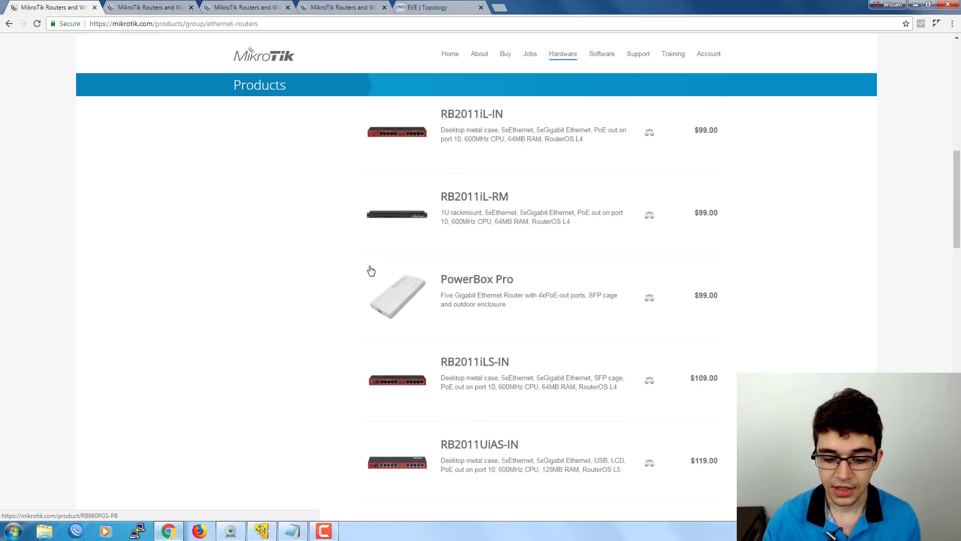
{"action": "scroll", "coordinate": [358, 274], "scroll_direction": "down", "scroll_amount": 7}
{"action": "scroll", "coordinate": [444, 223], "scroll_direction": "up", "scroll_amount": 2}
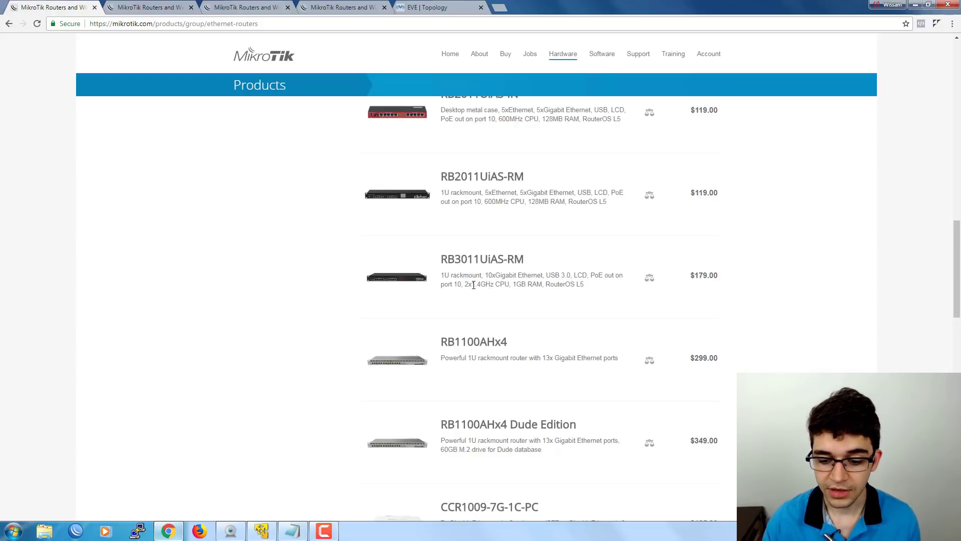
{"action": "scroll", "coordinate": [445, 283], "scroll_direction": "down", "scroll_amount": 2}
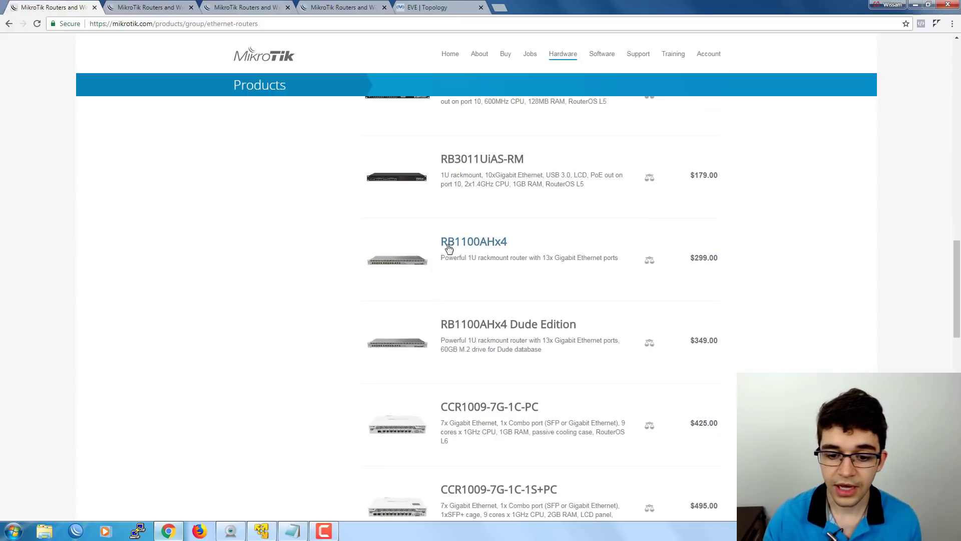
{"action": "scroll", "coordinate": [455, 249], "scroll_direction": "down", "scroll_amount": 1}
{"action": "scroll", "coordinate": [398, 285], "scroll_direction": "down", "scroll_amount": 1}
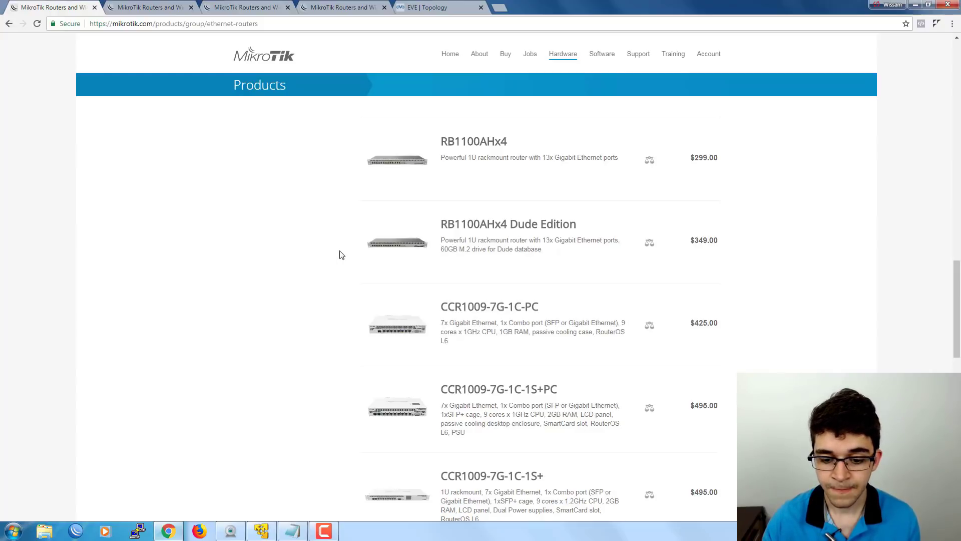
{"action": "scroll", "coordinate": [339, 255], "scroll_direction": "down", "scroll_amount": 2}
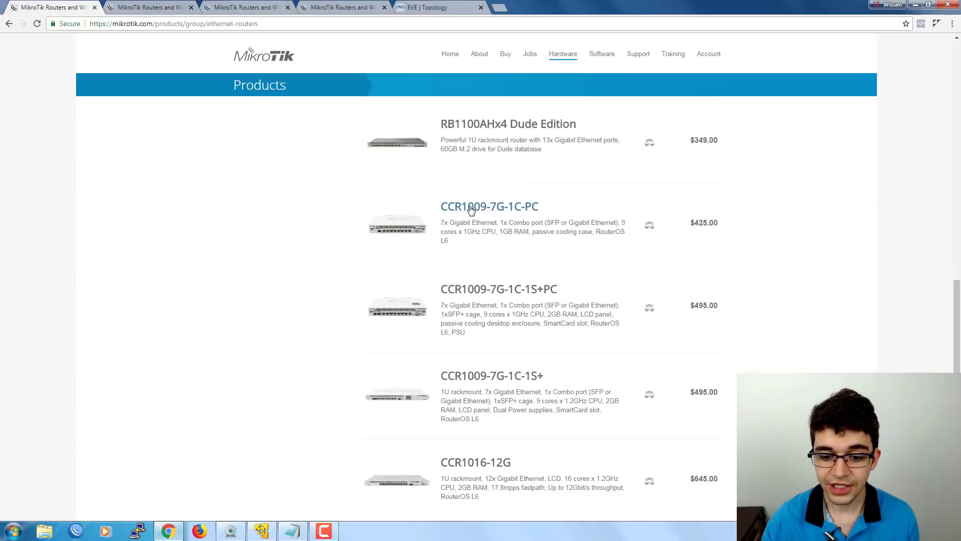
{"action": "scroll", "coordinate": [447, 269], "scroll_direction": "down", "scroll_amount": 6}
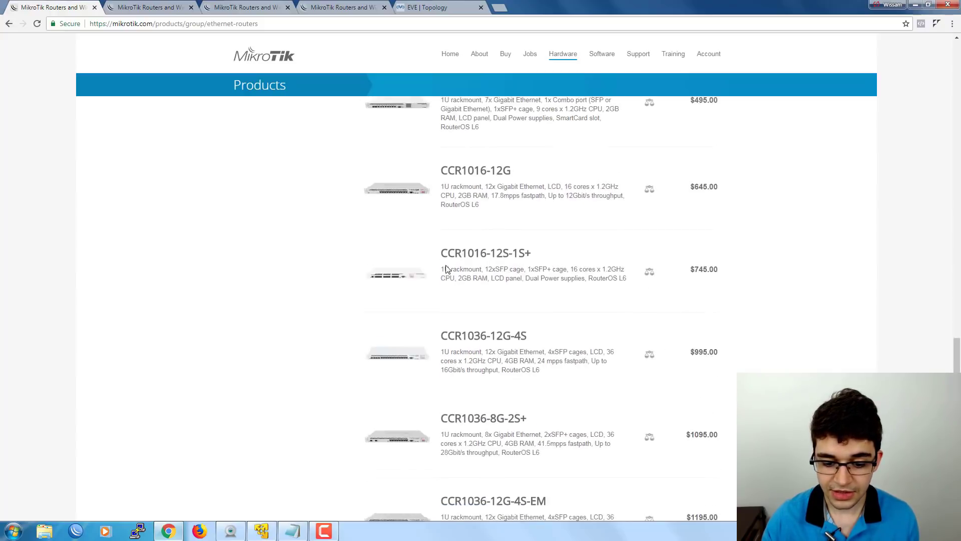
{"action": "scroll", "coordinate": [447, 269], "scroll_direction": "down", "scroll_amount": 5}
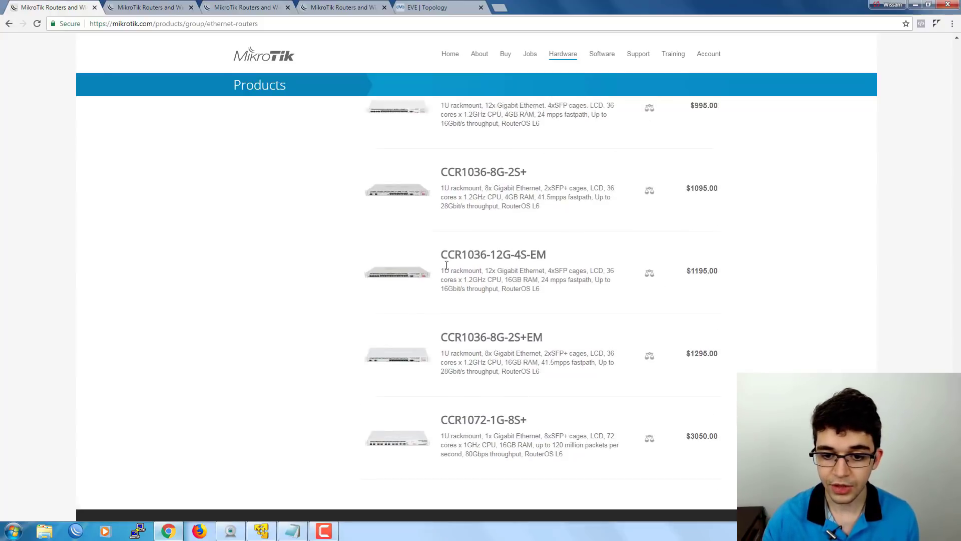
{"action": "scroll", "coordinate": [447, 265], "scroll_direction": "up", "scroll_amount": 8}
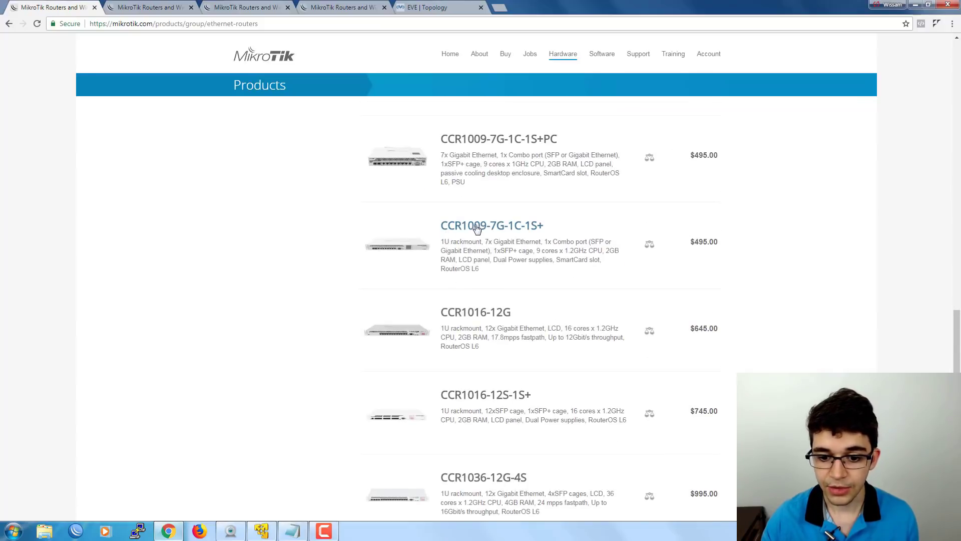
{"action": "scroll", "coordinate": [479, 264], "scroll_direction": "down", "scroll_amount": 1}
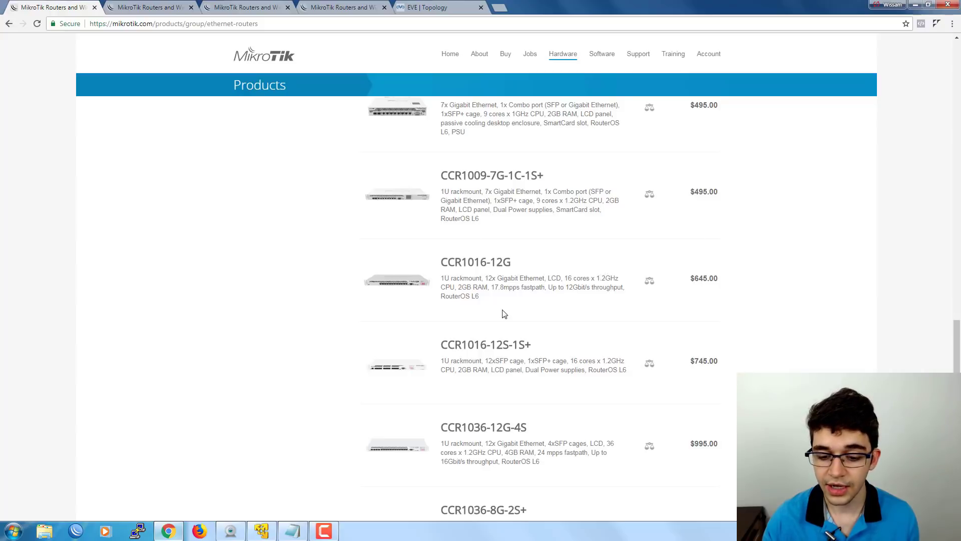
{"action": "scroll", "coordinate": [504, 314], "scroll_direction": "down", "scroll_amount": 3}
{"action": "scroll", "coordinate": [503, 317], "scroll_direction": "down", "scroll_amount": 3}
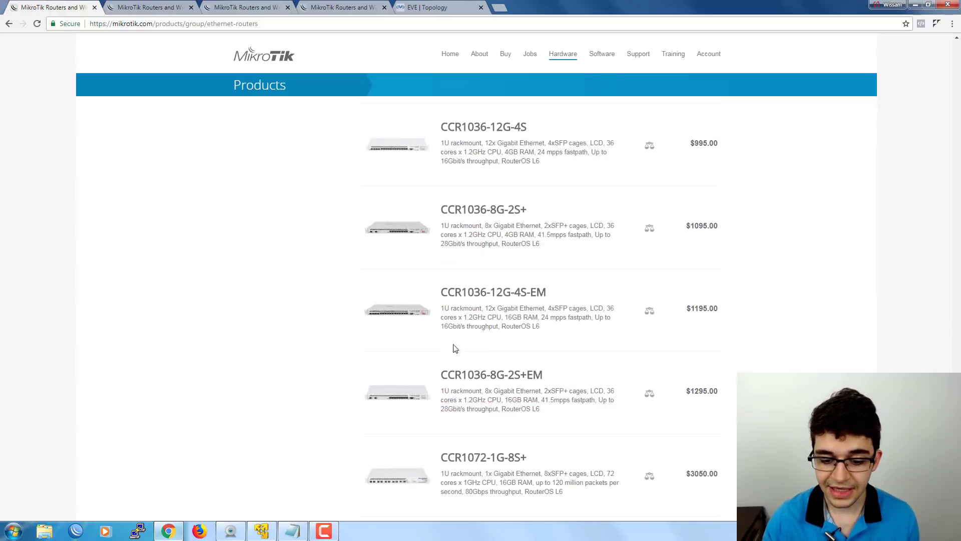
{"action": "scroll", "coordinate": [457, 346], "scroll_direction": "down", "scroll_amount": 3}
{"action": "scroll", "coordinate": [489, 344], "scroll_direction": "up", "scroll_amount": 6}
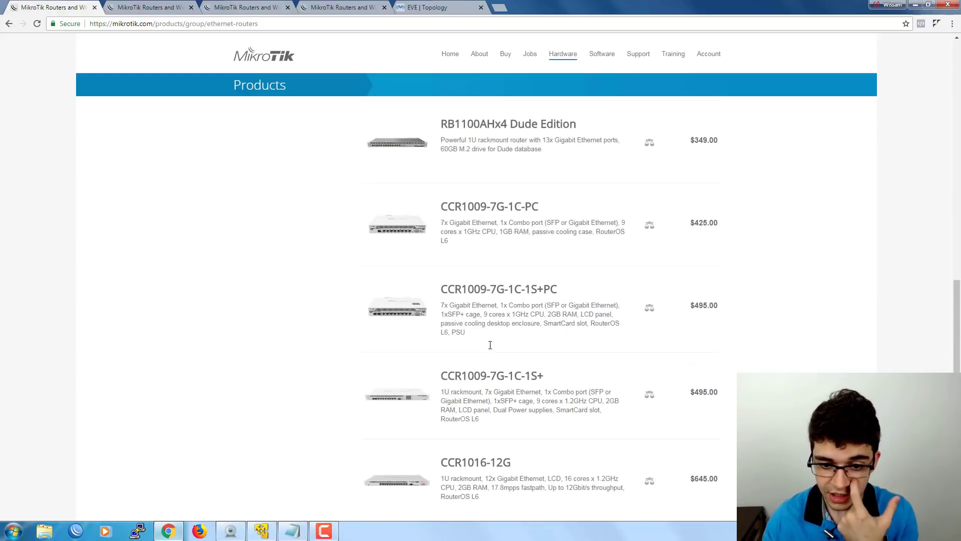
{"action": "scroll", "coordinate": [490, 345], "scroll_direction": "up", "scroll_amount": 15}
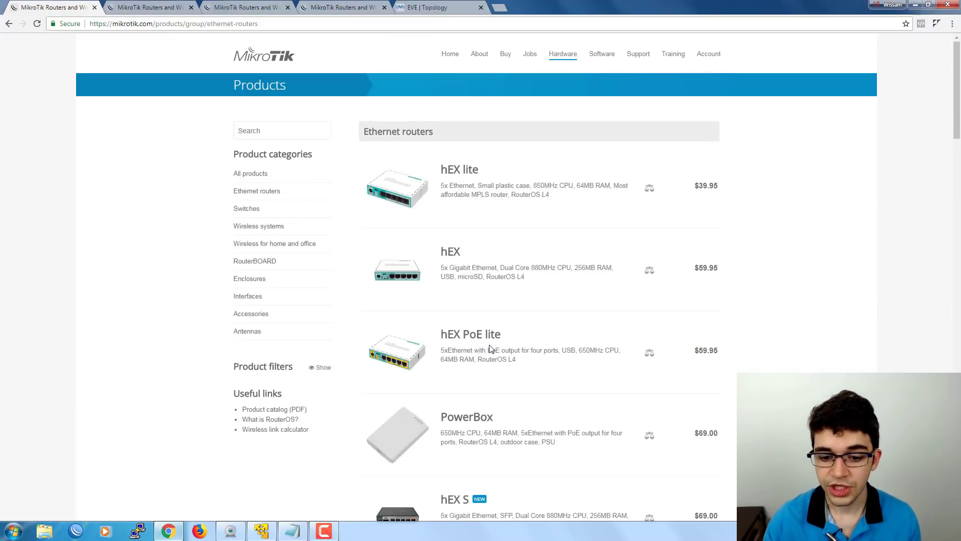
{"action": "scroll", "coordinate": [490, 349], "scroll_direction": "down", "scroll_amount": 1}
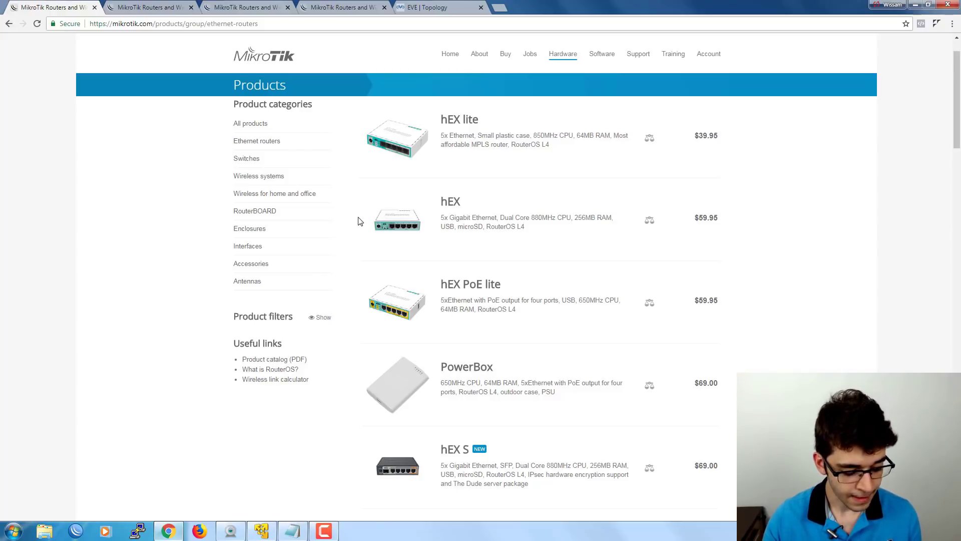
{"action": "scroll", "coordinate": [362, 238], "scroll_direction": "down", "scroll_amount": 3}
{"action": "scroll", "coordinate": [362, 242], "scroll_direction": "up", "scroll_amount": 2}
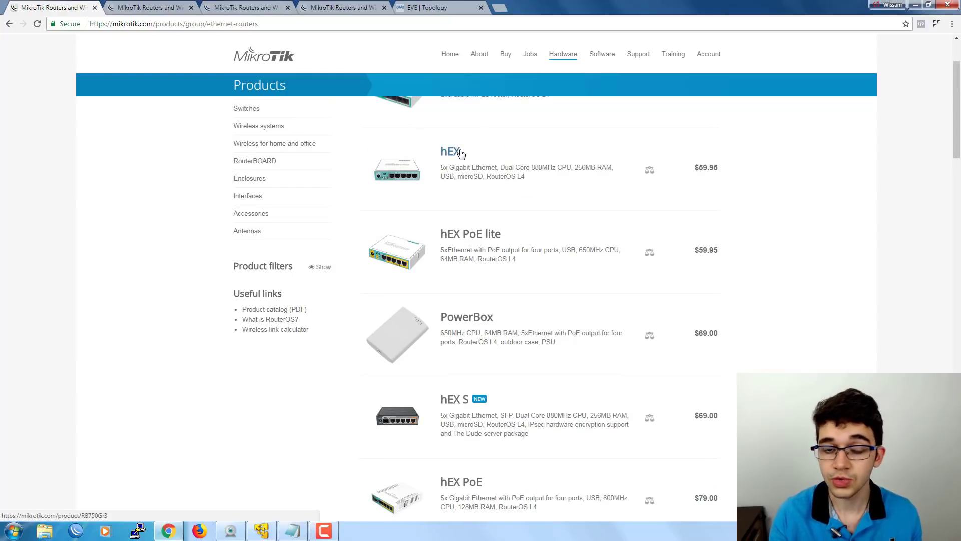
{"action": "scroll", "coordinate": [451, 245], "scroll_direction": "down", "scroll_amount": 3}
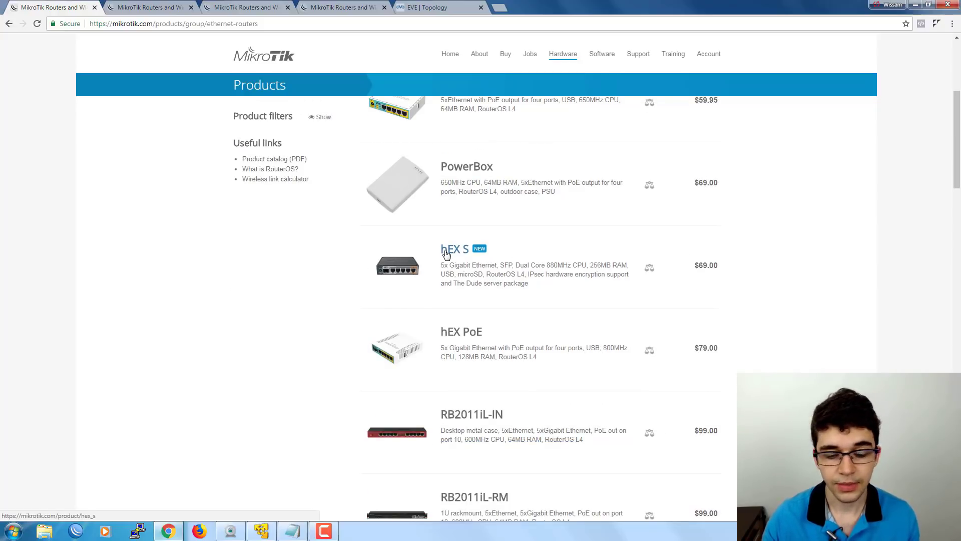
{"action": "scroll", "coordinate": [446, 254], "scroll_direction": "down", "scroll_amount": 13}
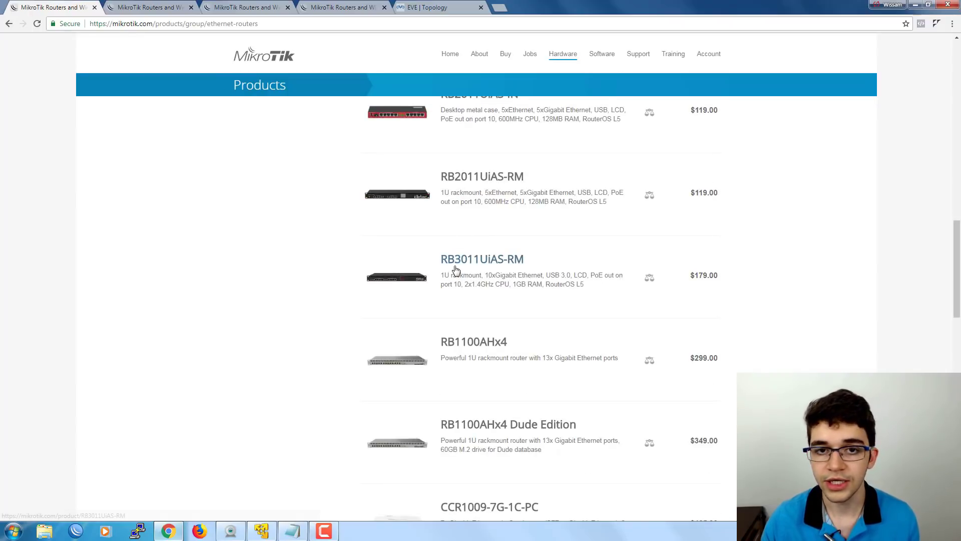
{"action": "scroll", "coordinate": [456, 270], "scroll_direction": "down", "scroll_amount": 4}
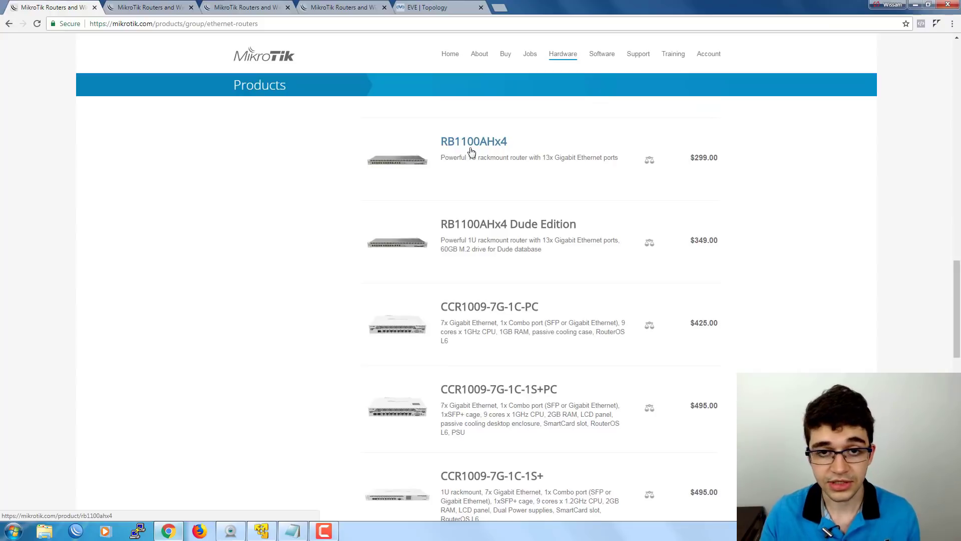
{"action": "scroll", "coordinate": [455, 197], "scroll_direction": "down", "scroll_amount": 3}
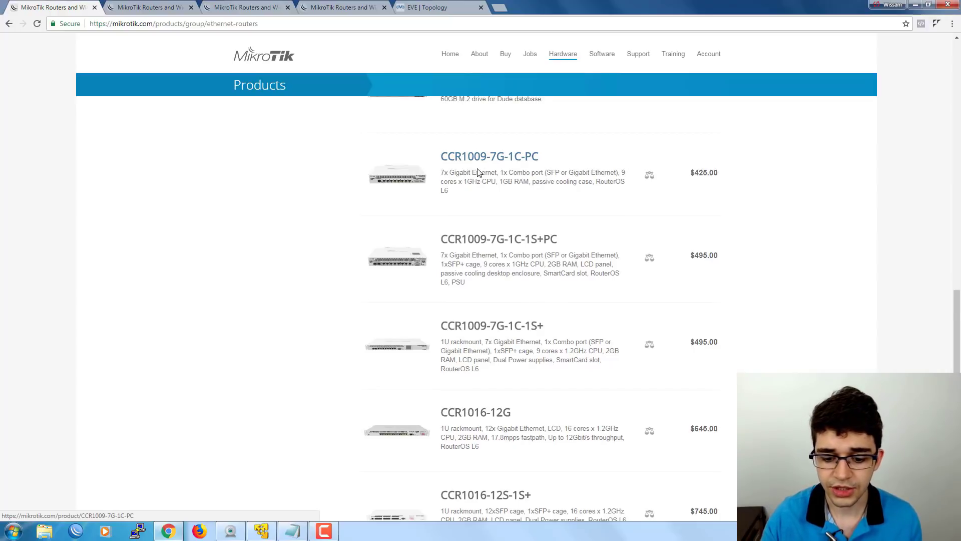
{"action": "scroll", "coordinate": [479, 163], "scroll_direction": "down", "scroll_amount": 8}
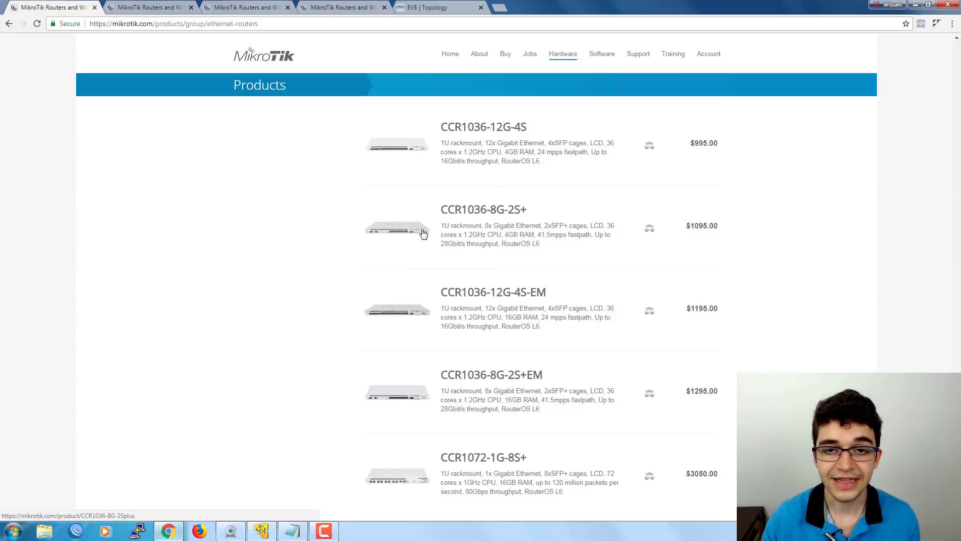
{"action": "scroll", "coordinate": [357, 230], "scroll_direction": "up", "scroll_amount": 4}
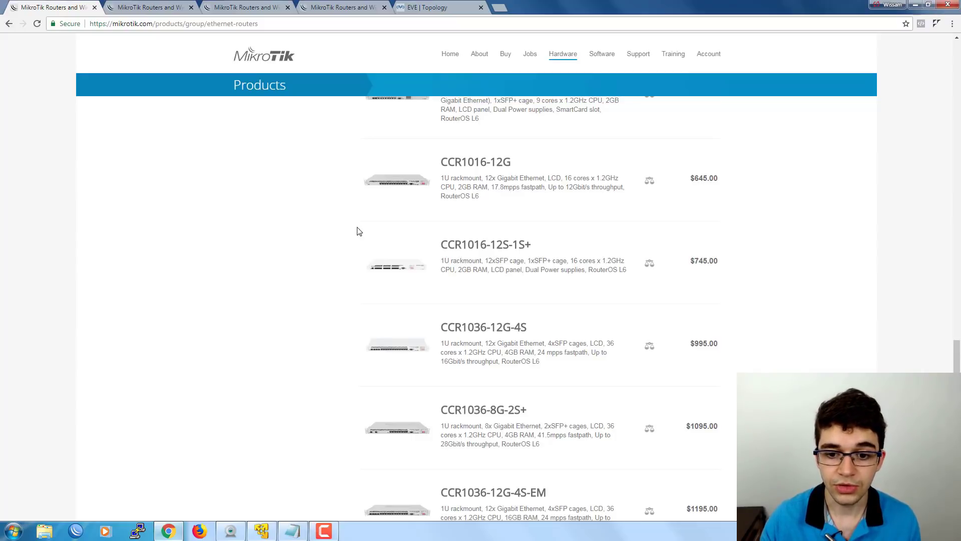
{"action": "scroll", "coordinate": [358, 230], "scroll_direction": "up", "scroll_amount": 13}
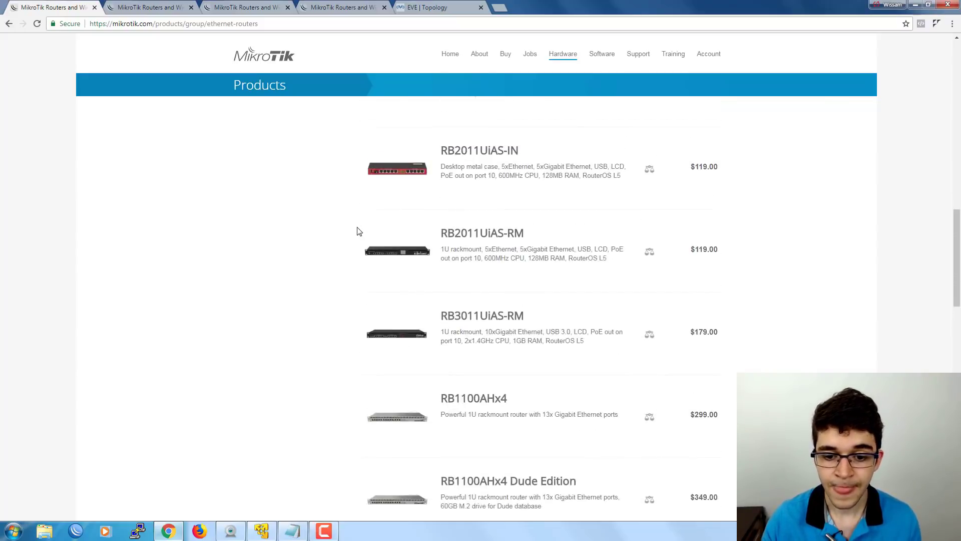
{"action": "scroll", "coordinate": [357, 231], "scroll_direction": "up", "scroll_amount": 16}
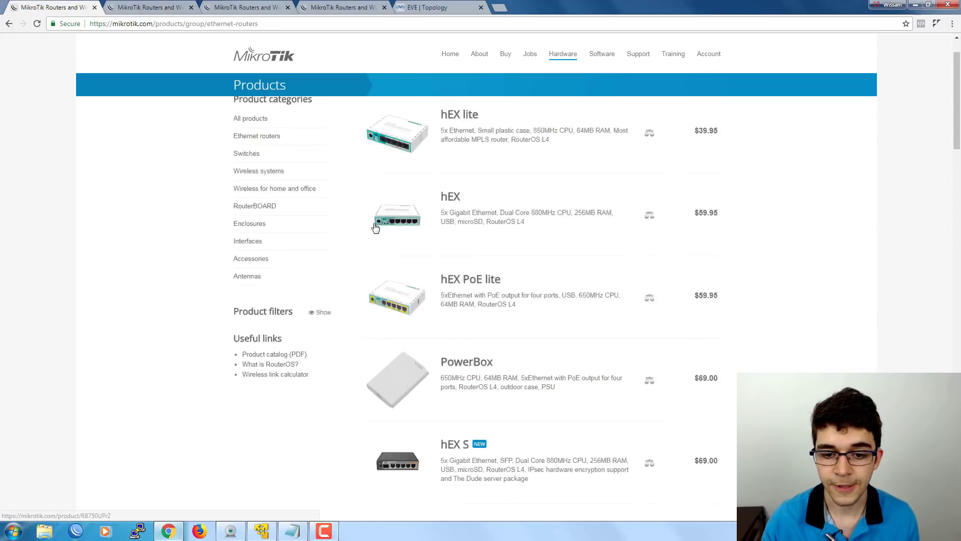
{"action": "scroll", "coordinate": [376, 228], "scroll_direction": "up", "scroll_amount": 1}
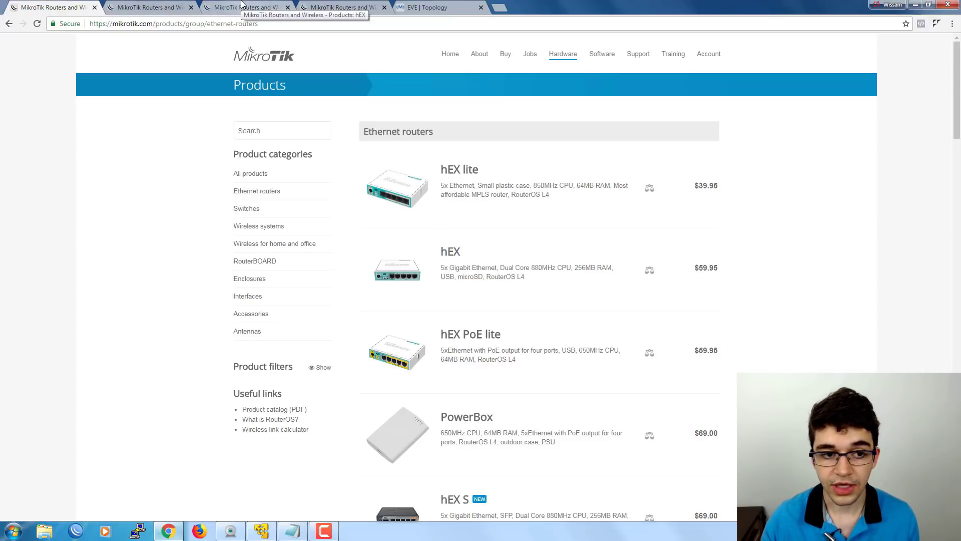
Close both hEX product tabs, leaving the RouterOS Software downloads page showing.
{"action": "left_click", "coordinate": [165, 9]}
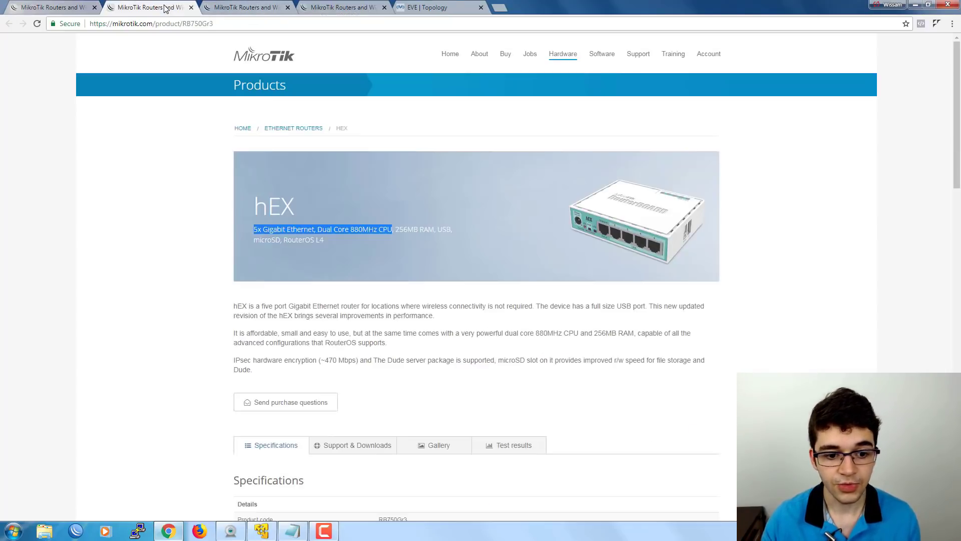
{"action": "left_click", "coordinate": [191, 8]}
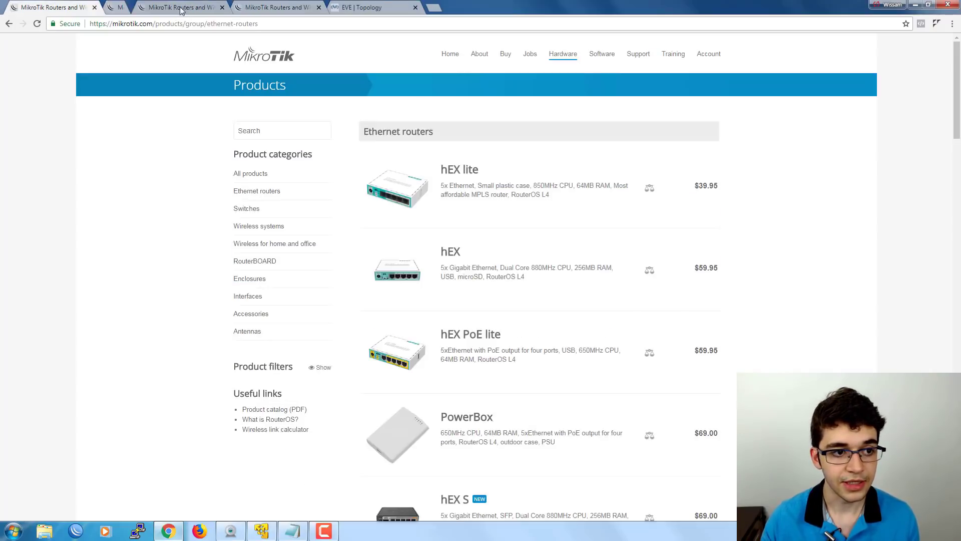
{"action": "left_click", "coordinate": [192, 8]}
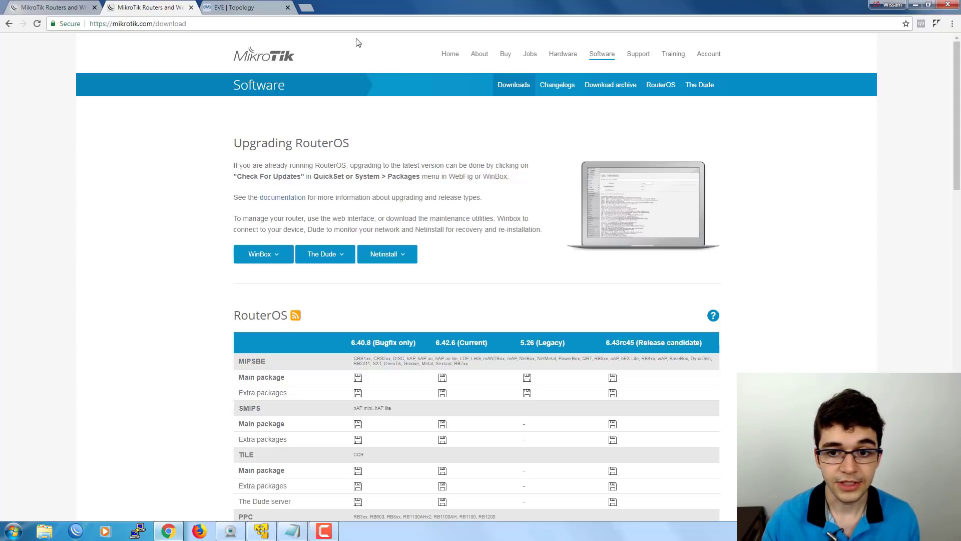
Download WinBox 3.16 from the WinBox dropdown and open the resulting winbox (6).exe file.
{"action": "left_click", "coordinate": [603, 57]}
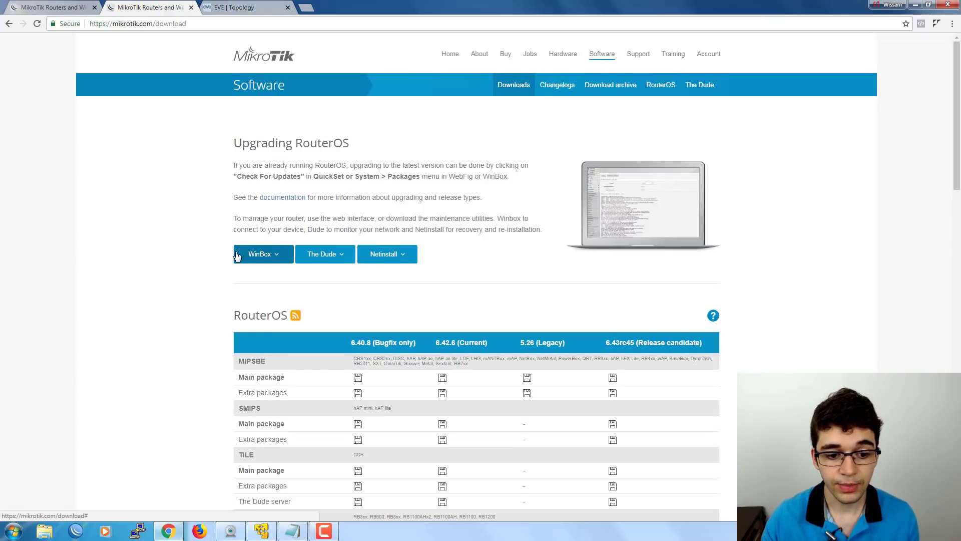
{"action": "left_click", "coordinate": [280, 254]}
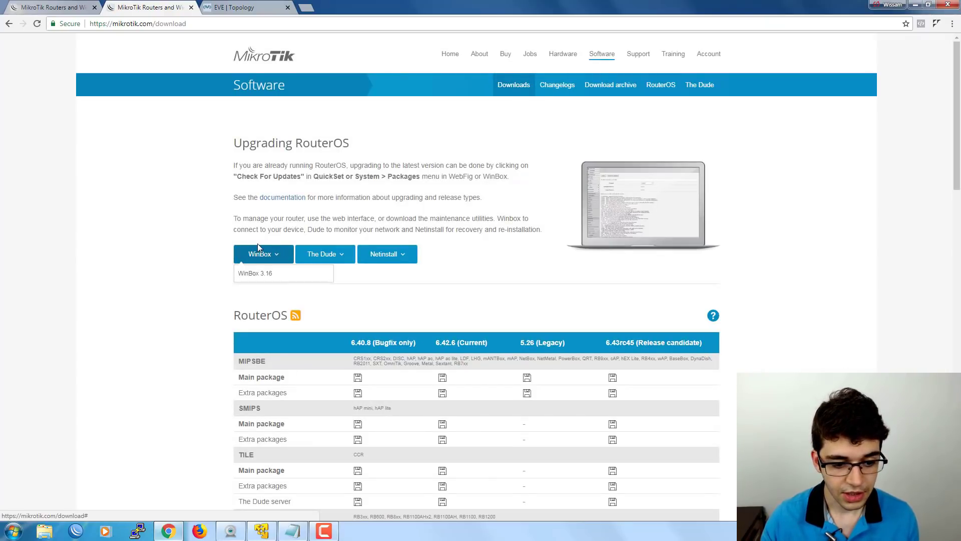
{"action": "left_click", "coordinate": [254, 278]}
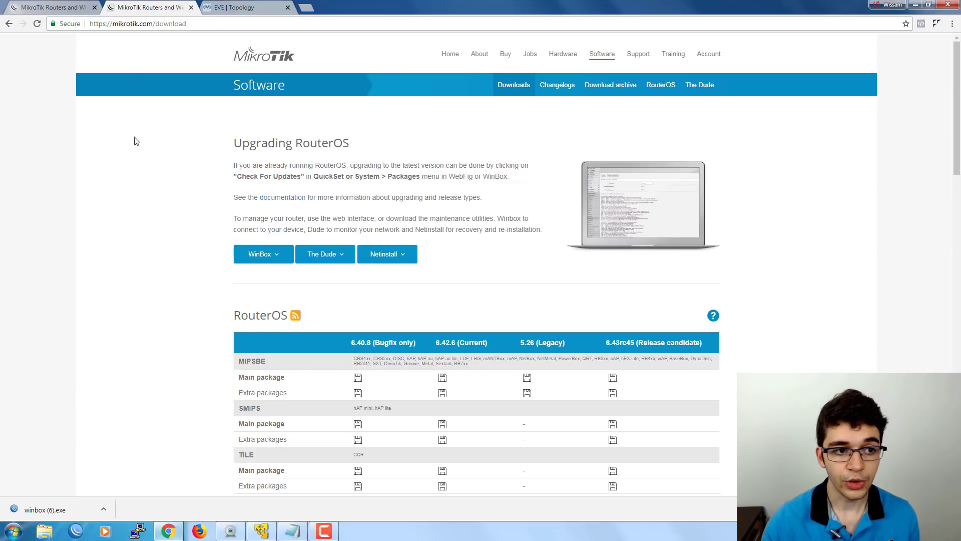
{"action": "left_click", "coordinate": [53, 509]}
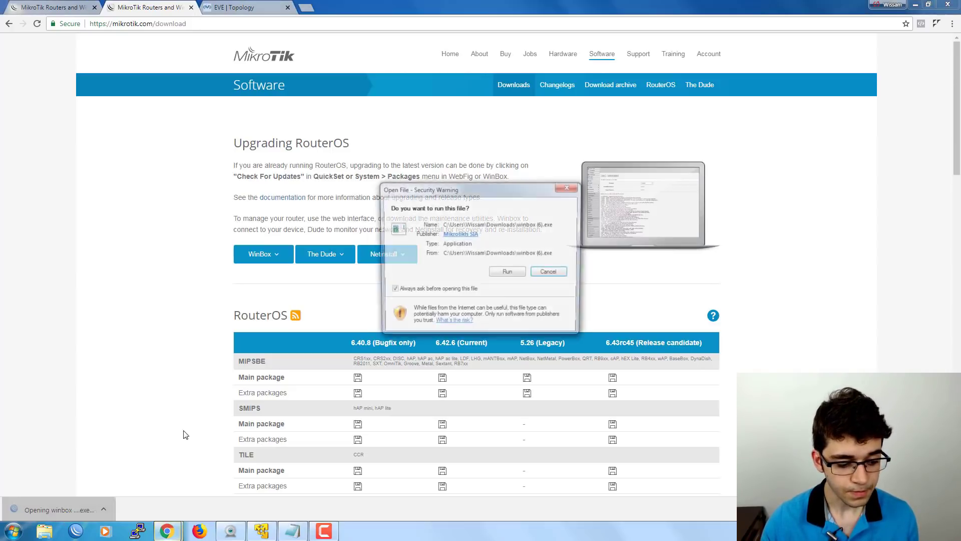
Run winbox (6).exe past the Security Warning and nudge the WinBox 3.16 window into place.
{"action": "left_click", "coordinate": [513, 272]}
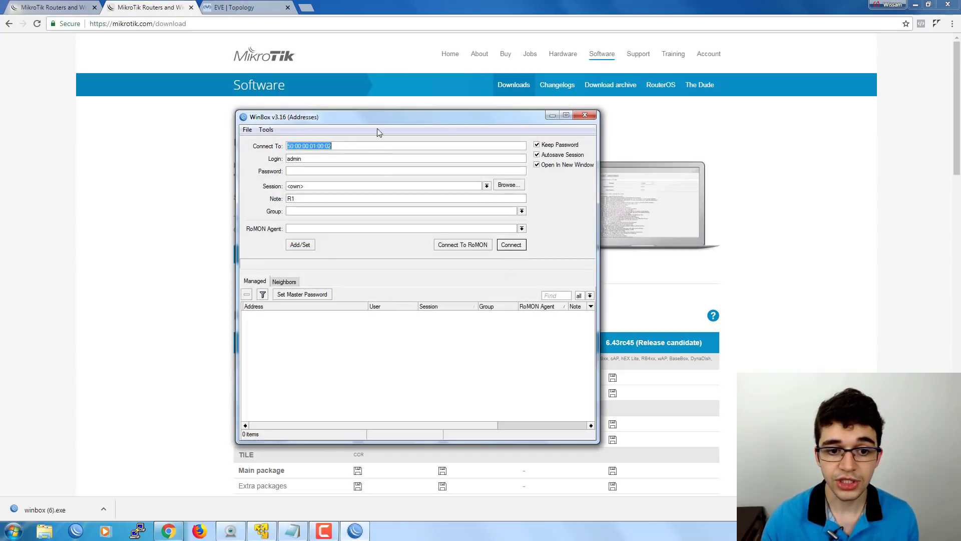
{"action": "left_click_drag", "start_coordinate": [366, 116], "coordinate": [403, 124]}
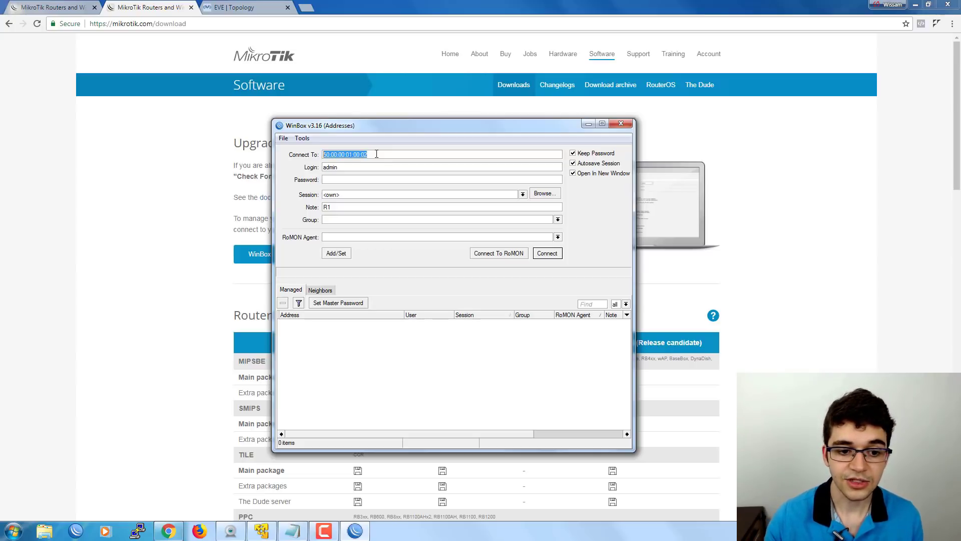
Change the Connect To address to 192.168.88.1 and list neighbour routers, showing 10.0.0.1.
{"action": "left_click", "coordinate": [388, 154]}
{"action": "left_click_drag", "start_coordinate": [390, 155], "coordinate": [312, 165]}
{"action": "left_click", "coordinate": [398, 154]}
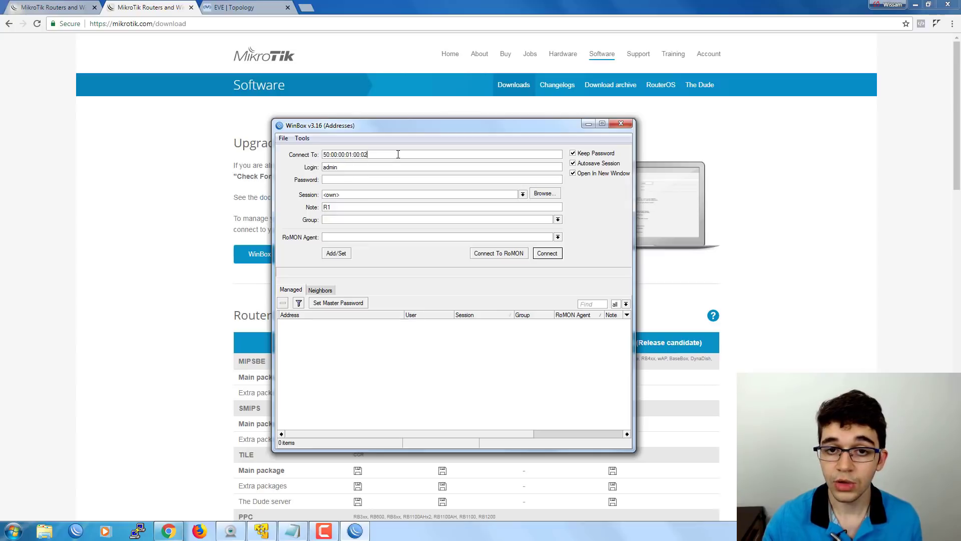
{"action": "left_click_drag", "start_coordinate": [398, 155], "coordinate": [296, 156]}
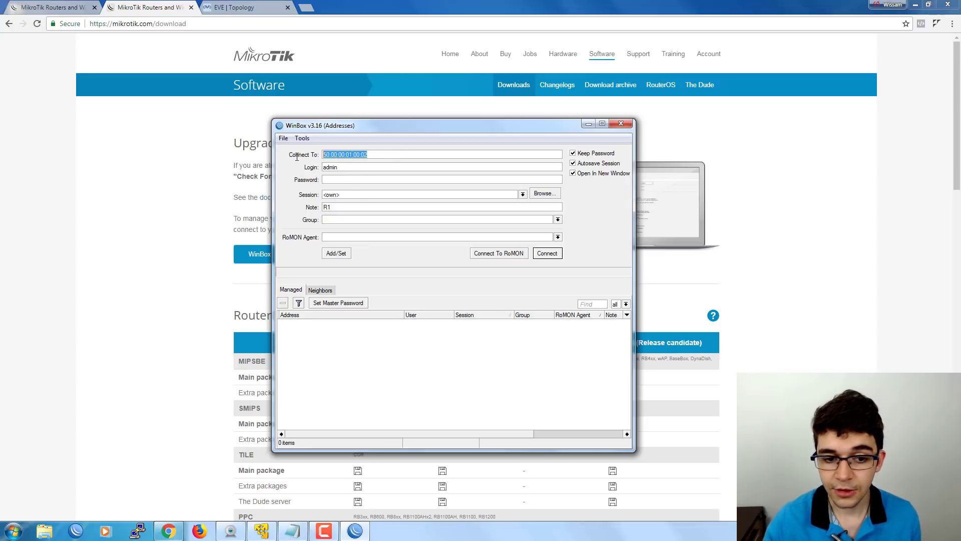
{"action": "type", "text": "192.168."}
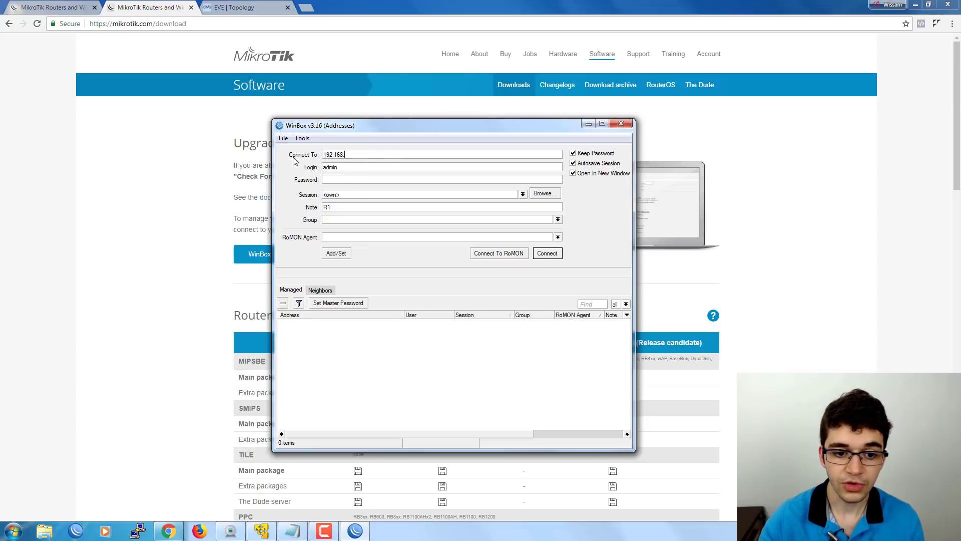
{"action": "type", "text": "88.1"}
{"action": "left_click_drag", "start_coordinate": [375, 155], "coordinate": [302, 158]}
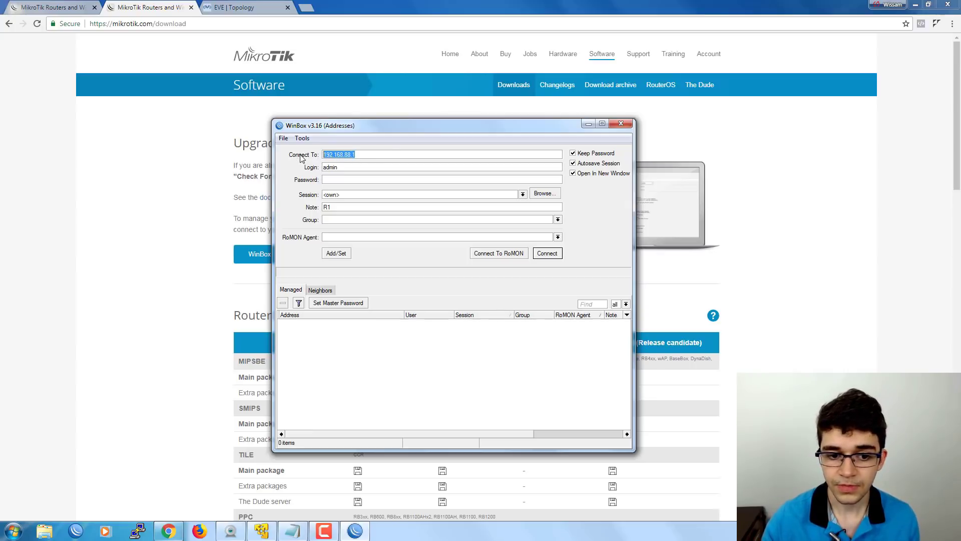
{"action": "left_click", "coordinate": [349, 167]}
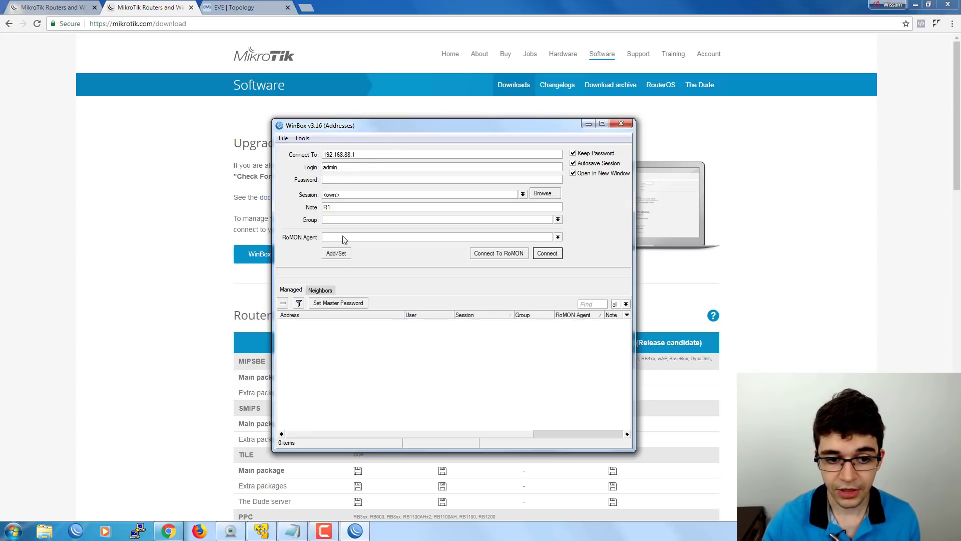
{"action": "left_click", "coordinate": [319, 291]}
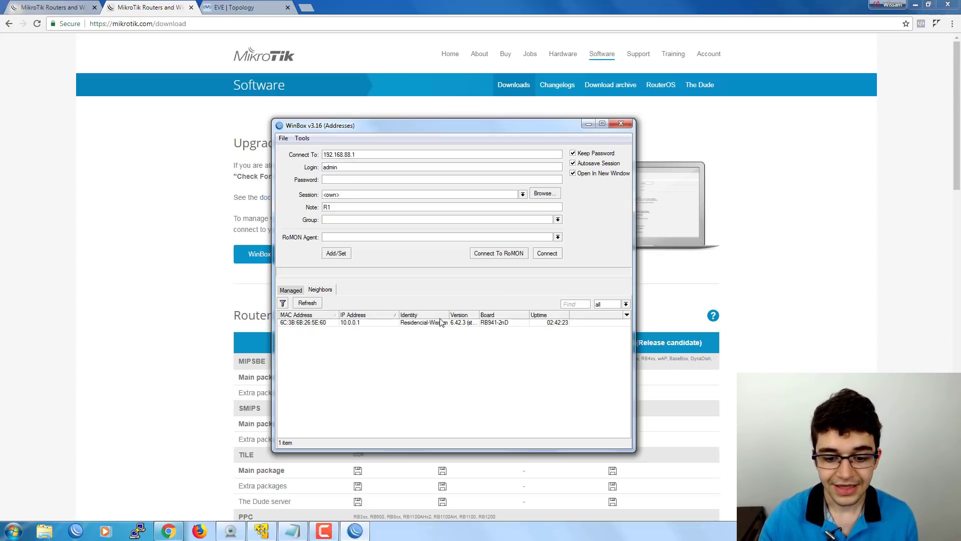
Fill Connect To with the 10.0.0.1 neighbour's MAC 6C:3B:6B:26:5E:60, then return to the EVE-NG topology.
{"action": "left_click_drag", "start_coordinate": [449, 314], "coordinate": [461, 314]}
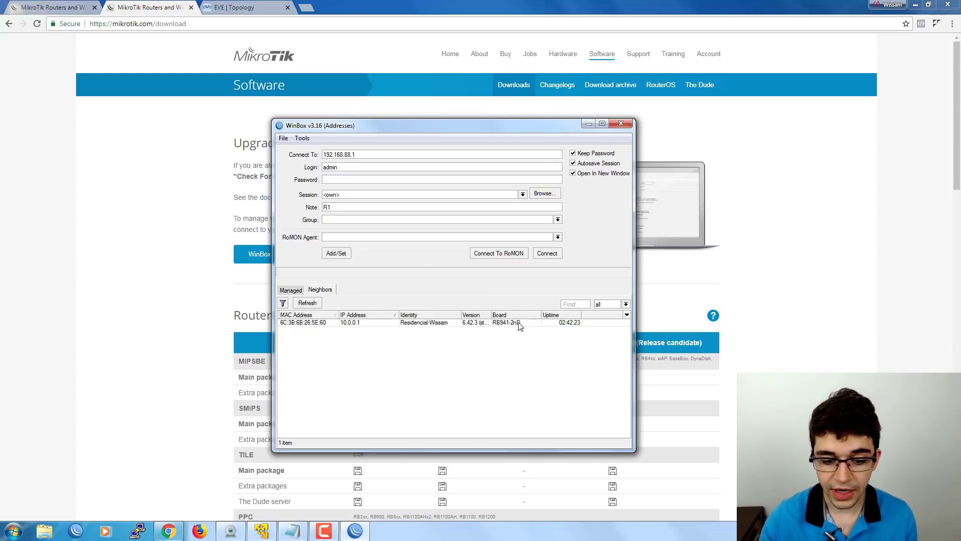
{"action": "left_click", "coordinate": [304, 323]}
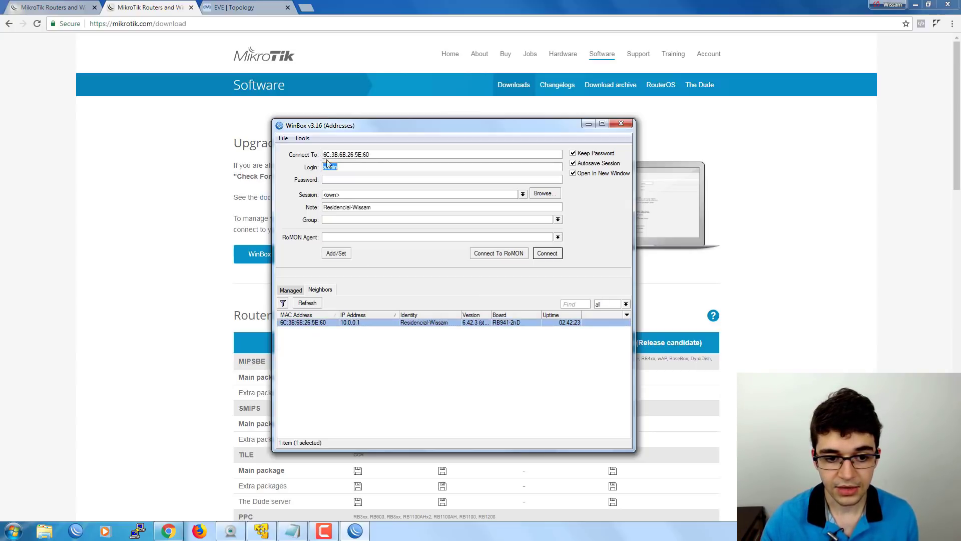
{"action": "left_click", "coordinate": [345, 168]}
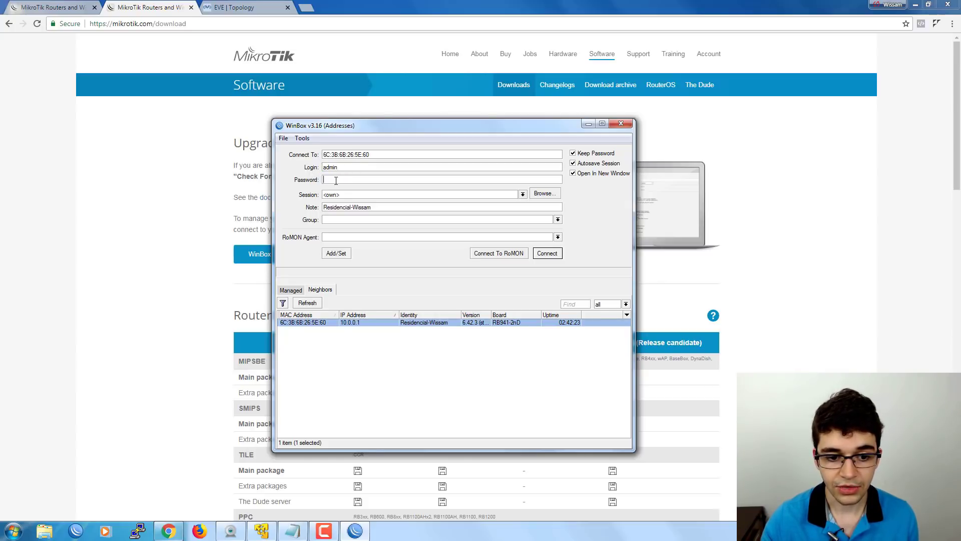
{"action": "left_click", "coordinate": [333, 179]}
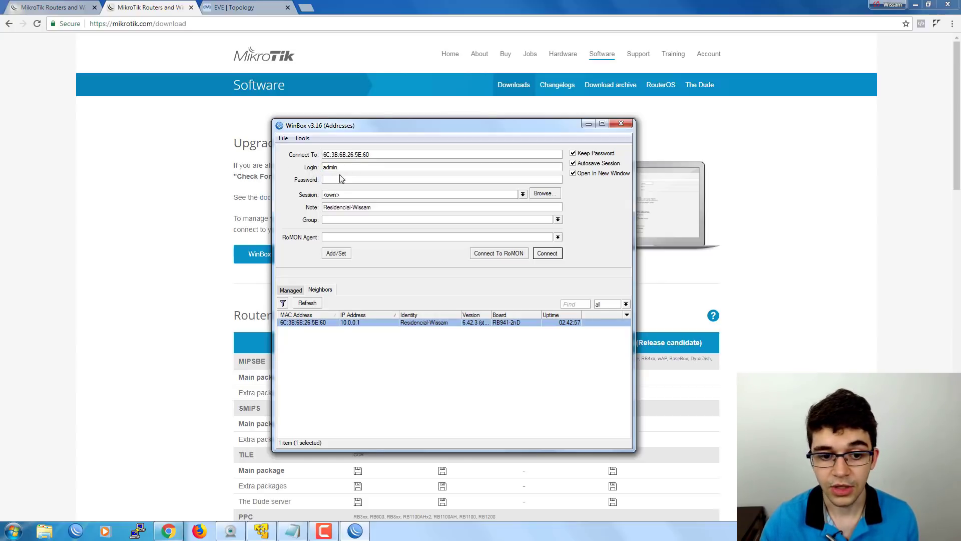
{"action": "left_click_drag", "start_coordinate": [343, 168], "coordinate": [292, 176]}
{"action": "left_click", "coordinate": [344, 178]}
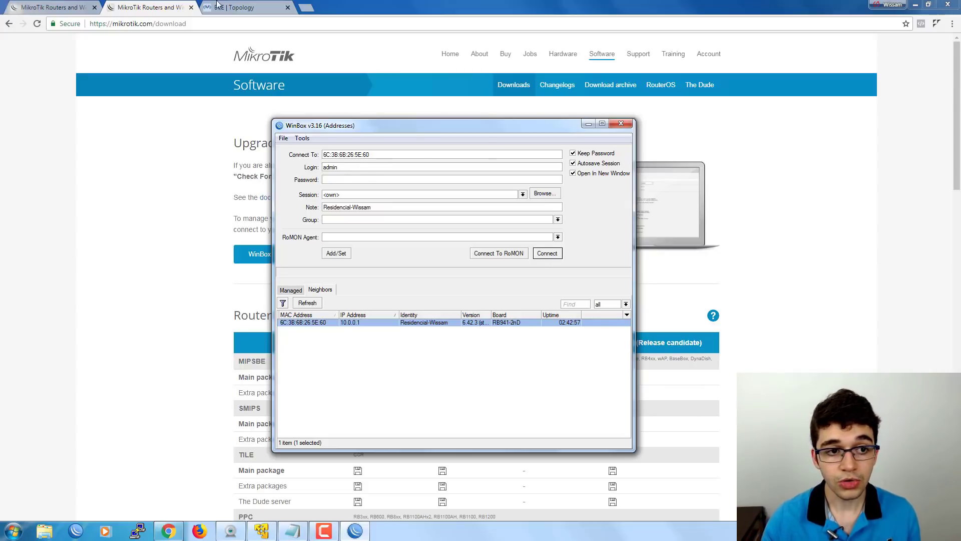
{"action": "left_click", "coordinate": [237, 6]}
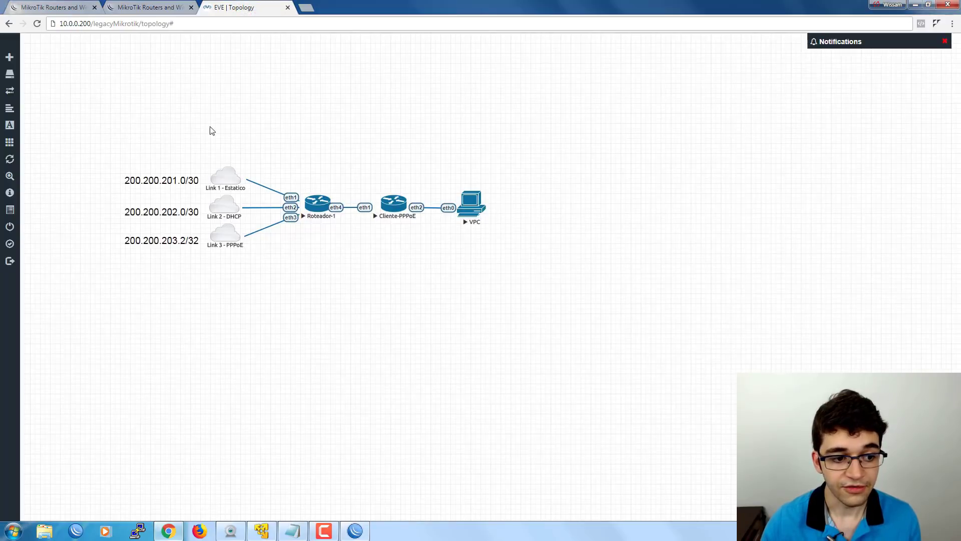
Place WinBox beside the EVE-NG topology with the neighbour's MAC selected in Connect To.
{"action": "left_click_drag", "start_coordinate": [95, 136], "coordinate": [498, 260]}
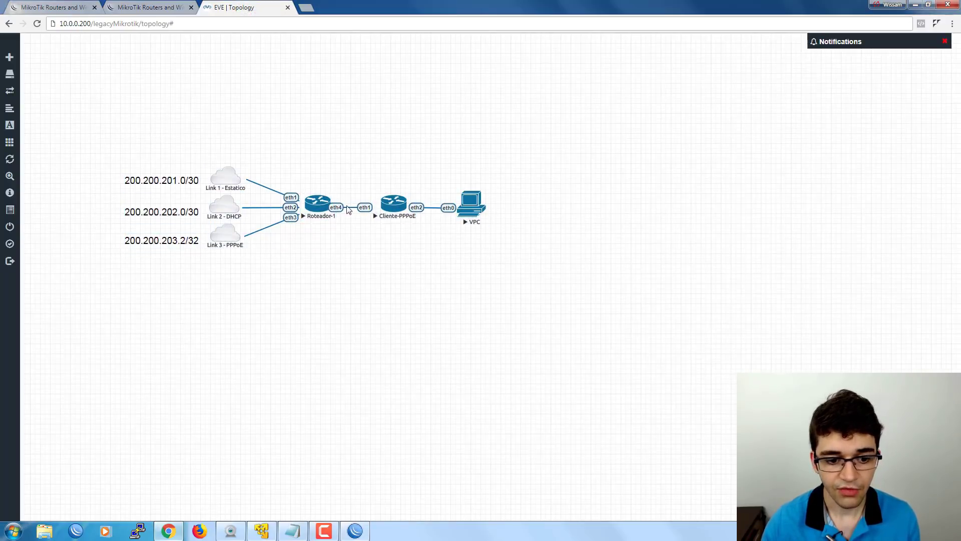
{"action": "left_click", "coordinate": [361, 529]}
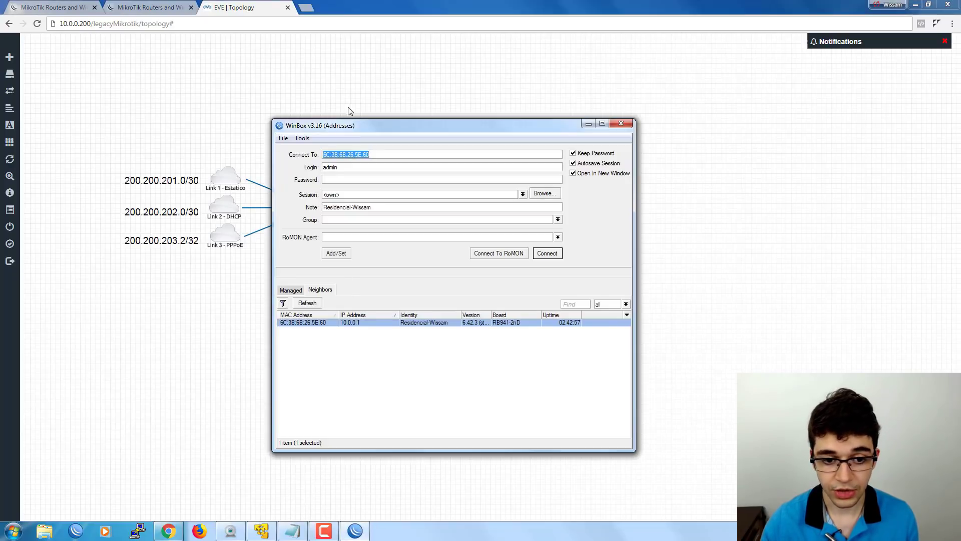
{"action": "left_click_drag", "start_coordinate": [343, 129], "coordinate": [458, 132]}
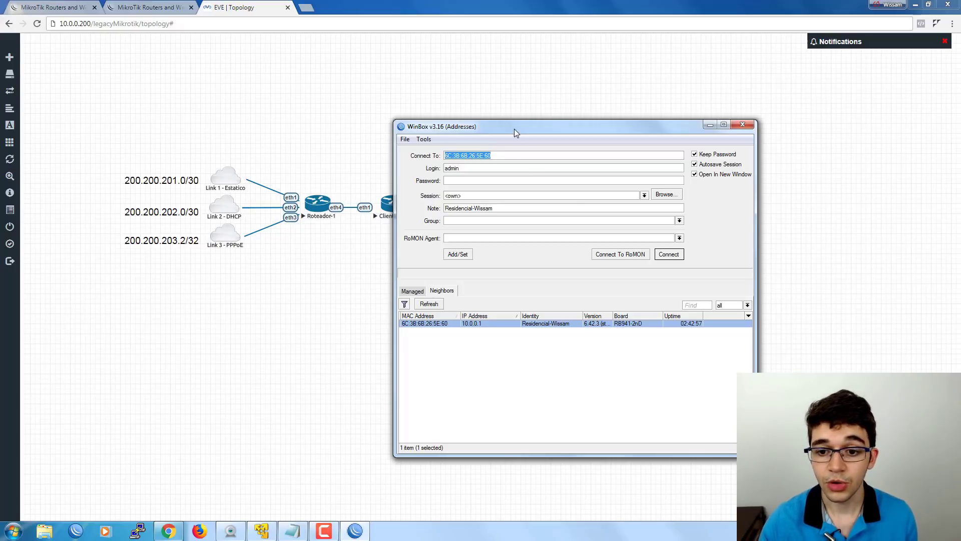
{"action": "left_click_drag", "start_coordinate": [515, 128], "coordinate": [426, 133]}
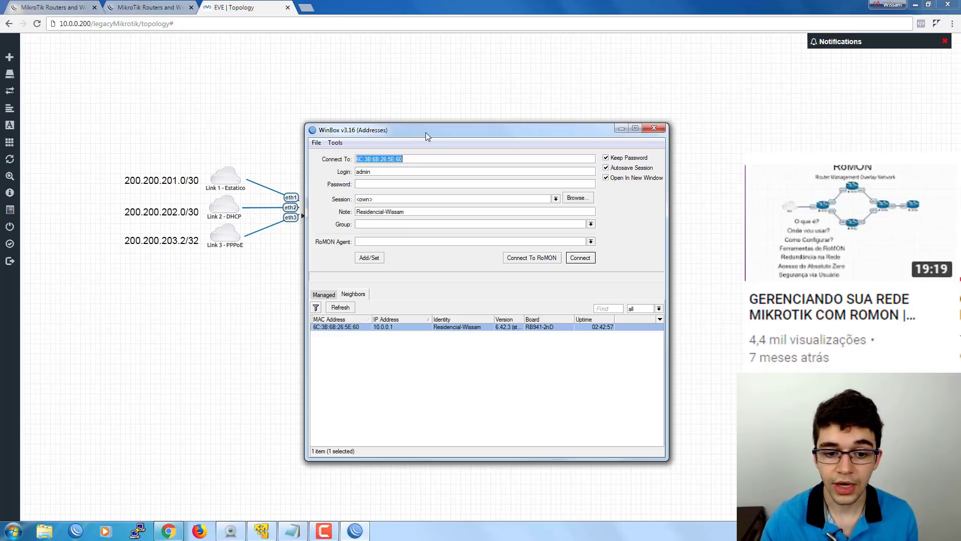
{"action": "left_click", "coordinate": [414, 157]}
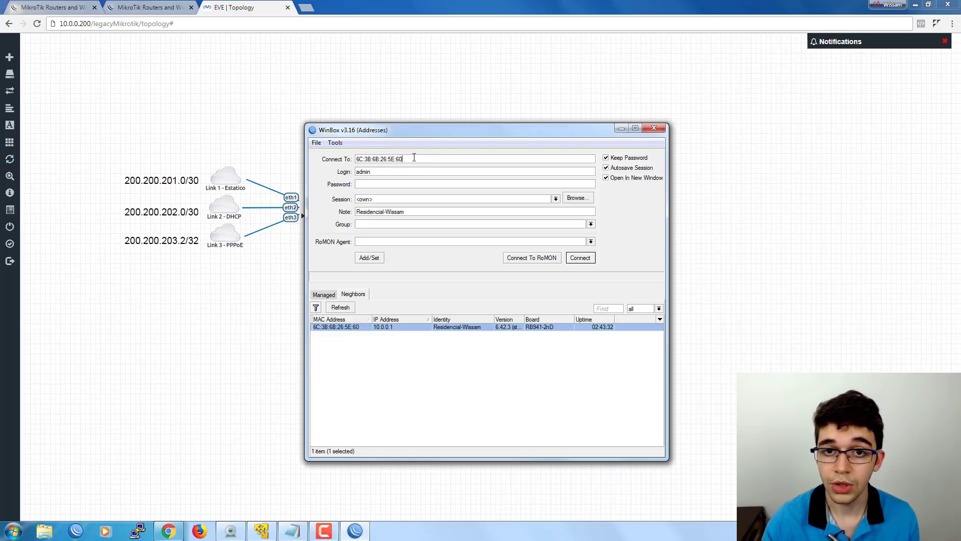
{"action": "left_click_drag", "start_coordinate": [414, 158], "coordinate": [456, 143]}
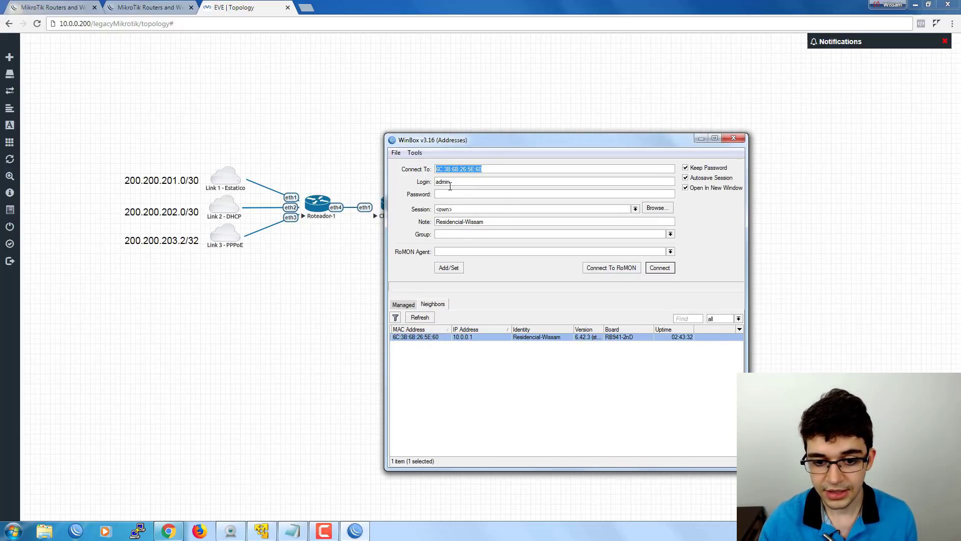
Log in as admin, retyping the rejected password, to make 6C:3B:6B:26:5E:60 the RoMON agent.
{"action": "left_click_drag", "start_coordinate": [450, 186], "coordinate": [424, 186]}
{"action": "left_click", "coordinate": [456, 185]}
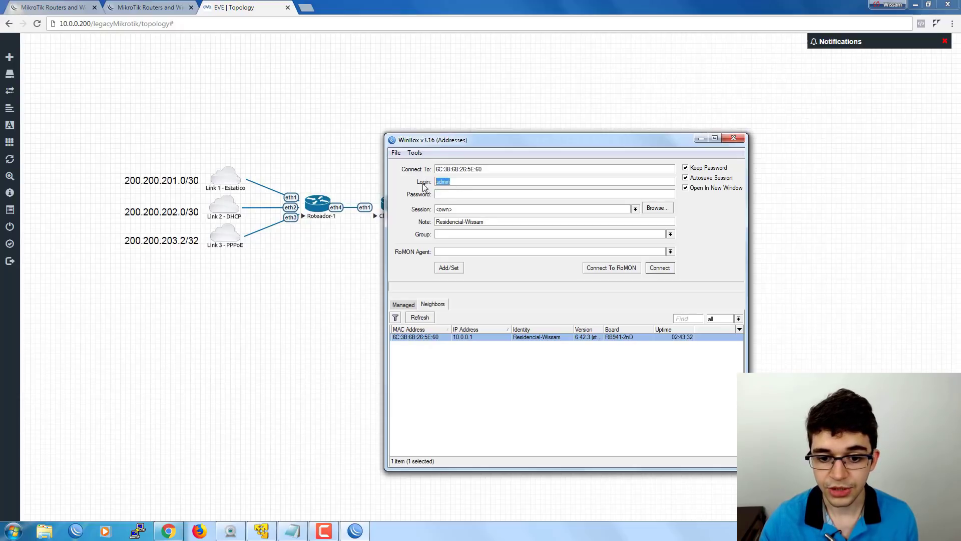
{"action": "left_click", "coordinate": [457, 195]}
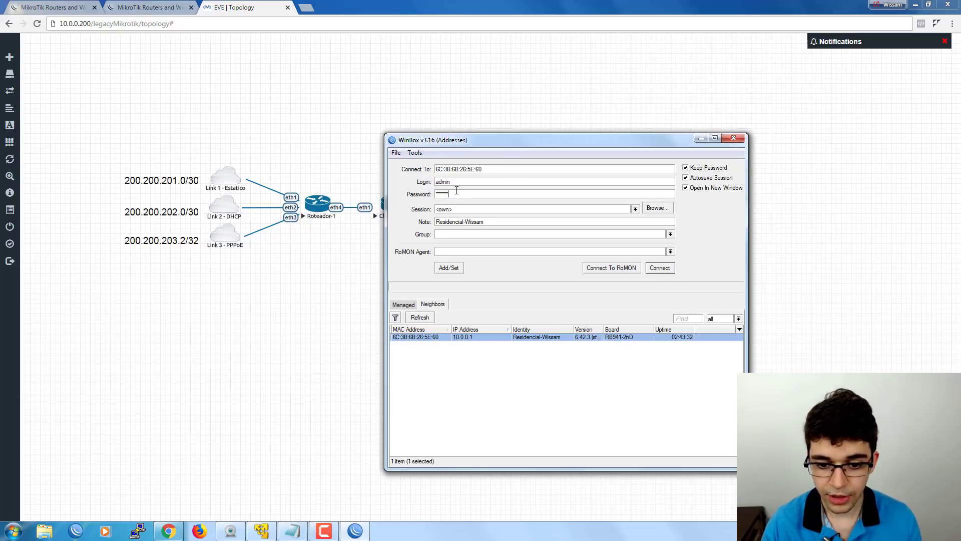
{"action": "key", "text": "BackSpace"}
{"action": "key", "text": "BackSpace"}
{"action": "key", "text": "BackSpace"}
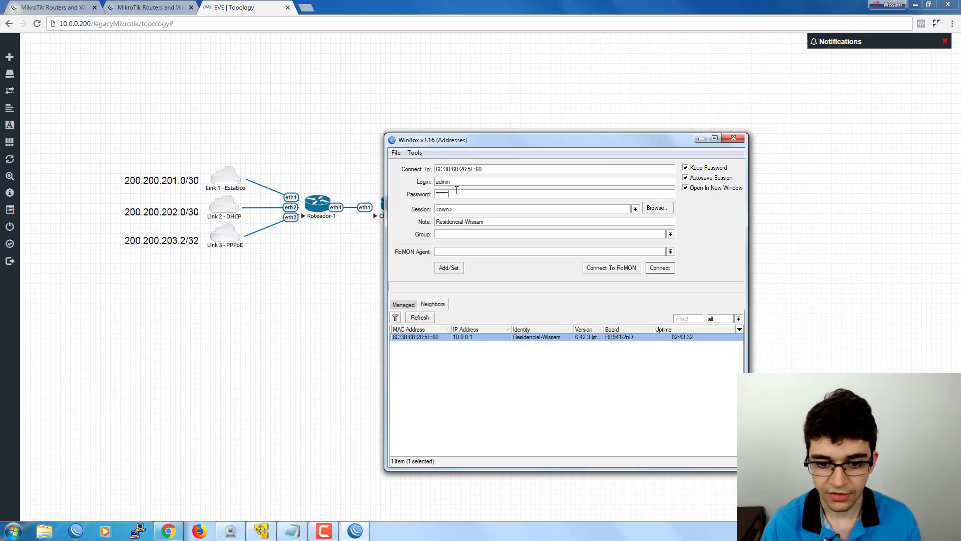
{"action": "type", "text": "******"}
{"action": "left_click", "coordinate": [594, 269]}
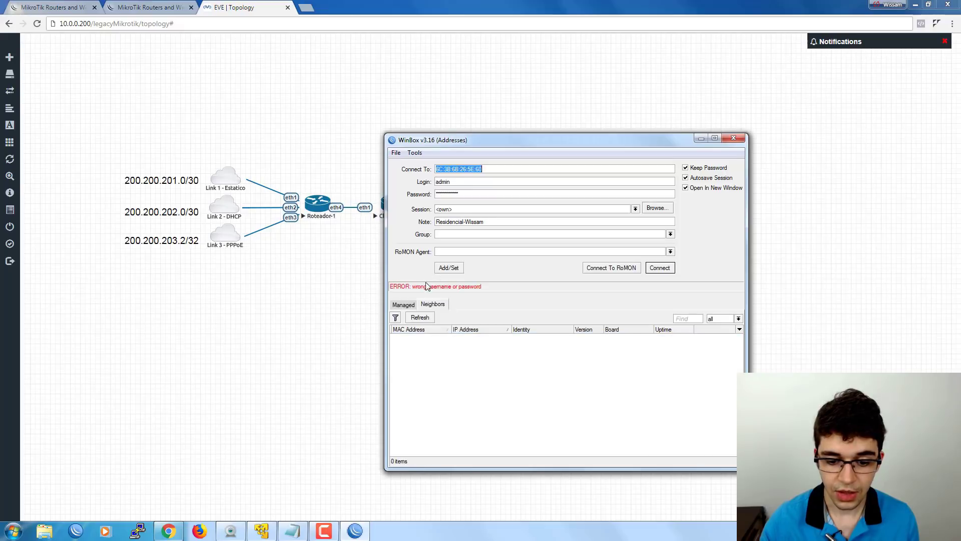
{"action": "key", "text": "Tab"}
{"action": "key", "text": "Tab"}
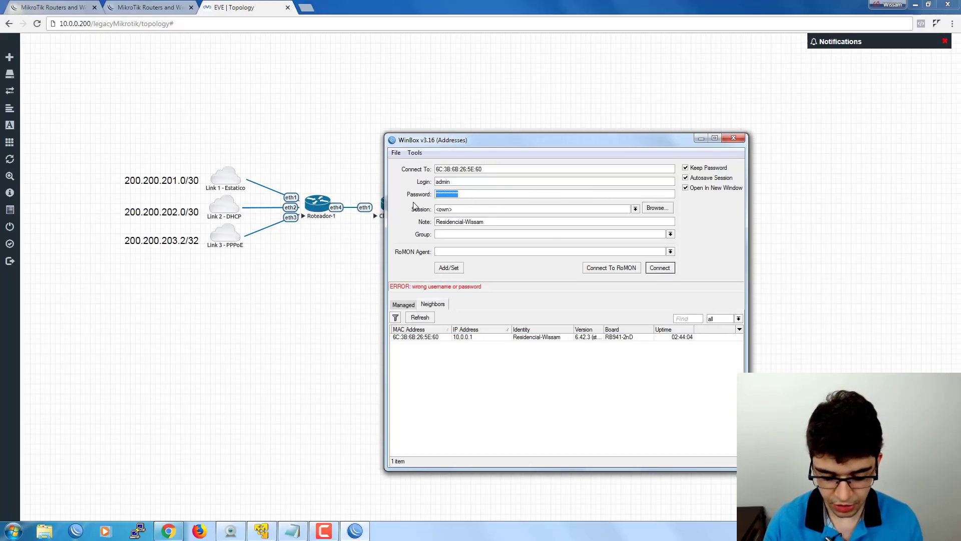
{"action": "type", "text": "***********"}
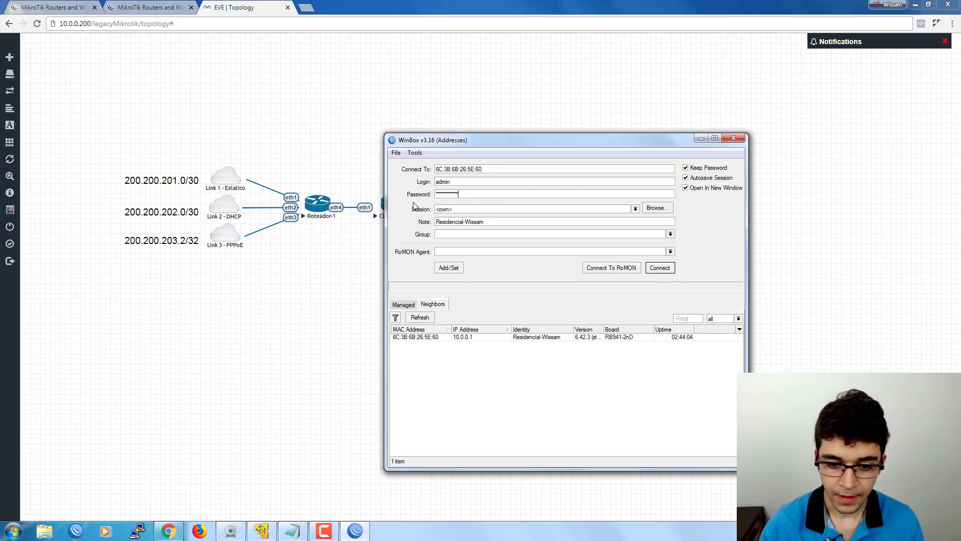
{"action": "key", "text": "Return"}
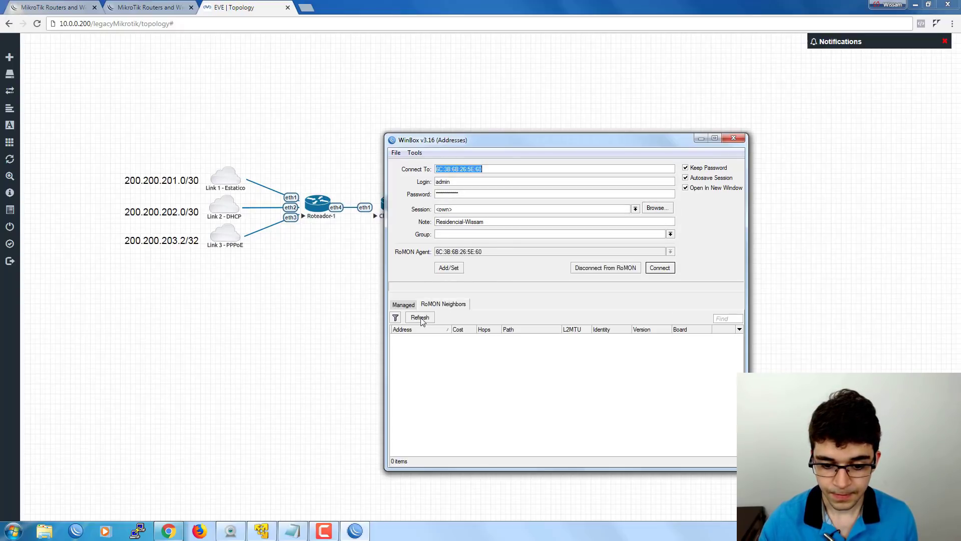
Refresh the RoMON neighbours and select 50:00:00:01:00:01.
{"action": "left_click", "coordinate": [422, 319]}
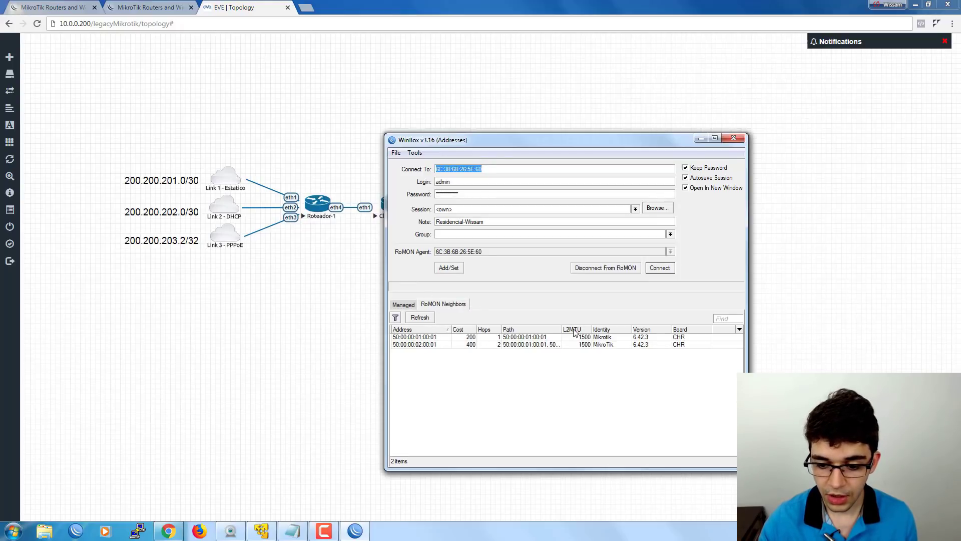
{"action": "left_click", "coordinate": [601, 338]}
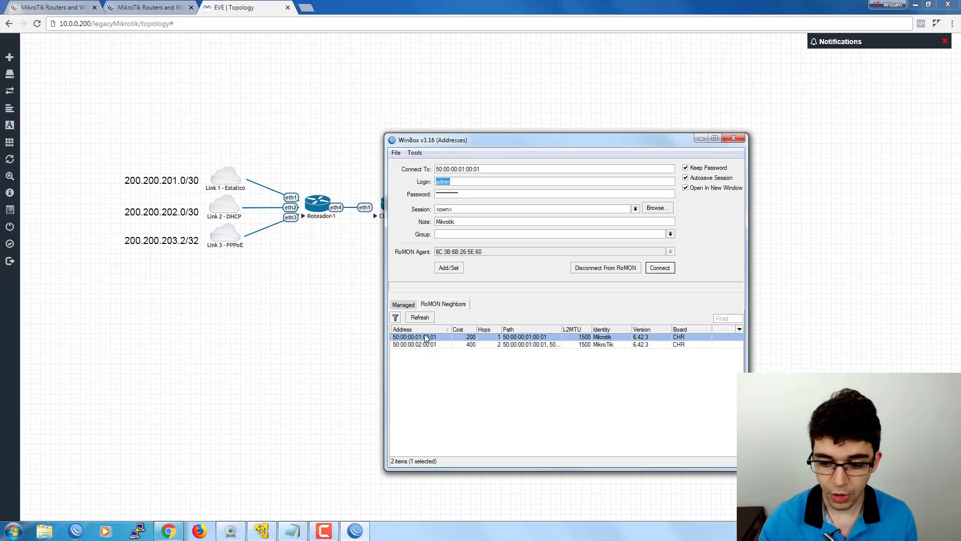
{"action": "left_click_drag", "start_coordinate": [451, 141], "coordinate": [484, 134]}
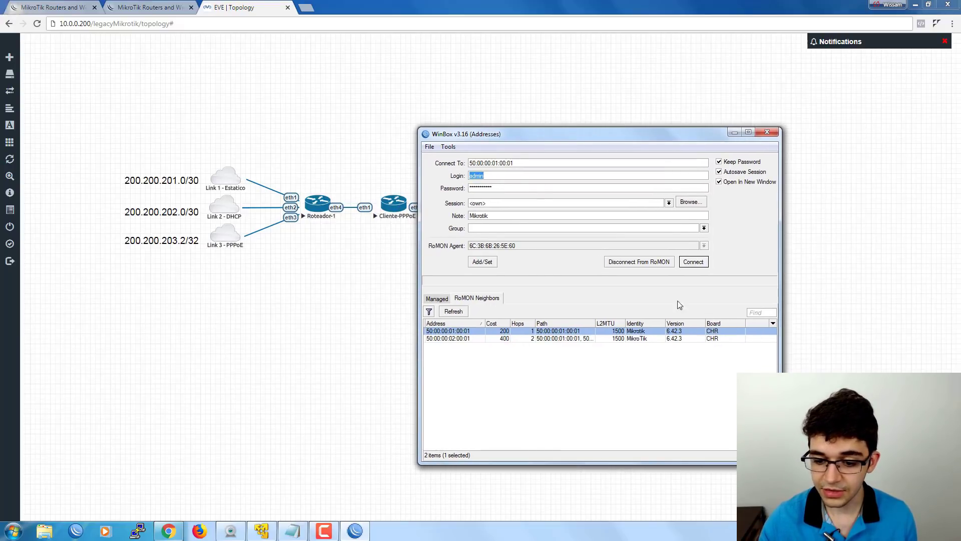
{"action": "left_click_drag", "start_coordinate": [511, 143], "coordinate": [523, 145]}
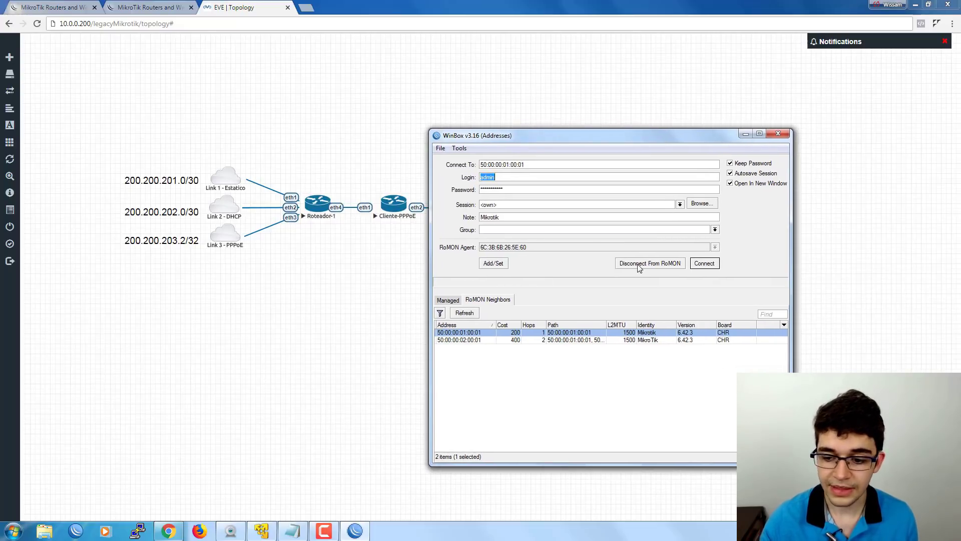
Connect to 50:00:00:01:00:01 with the password field cleared.
{"action": "left_click", "coordinate": [702, 266]}
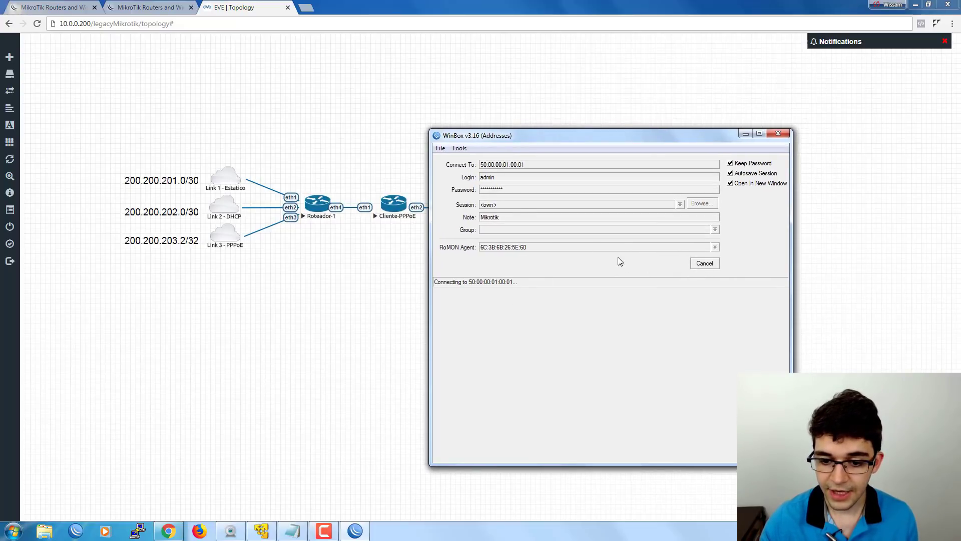
{"action": "left_click", "coordinate": [711, 264]}
{"action": "left_click", "coordinate": [513, 189]}
{"action": "double_click", "coordinate": [513, 189]}
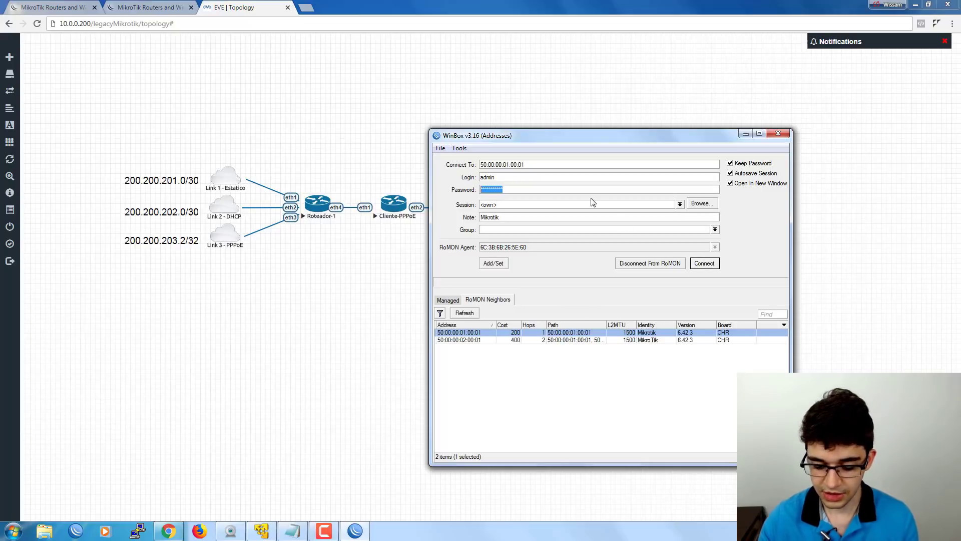
{"action": "key", "text": "BackSpace"}
{"action": "left_click", "coordinate": [705, 262]}
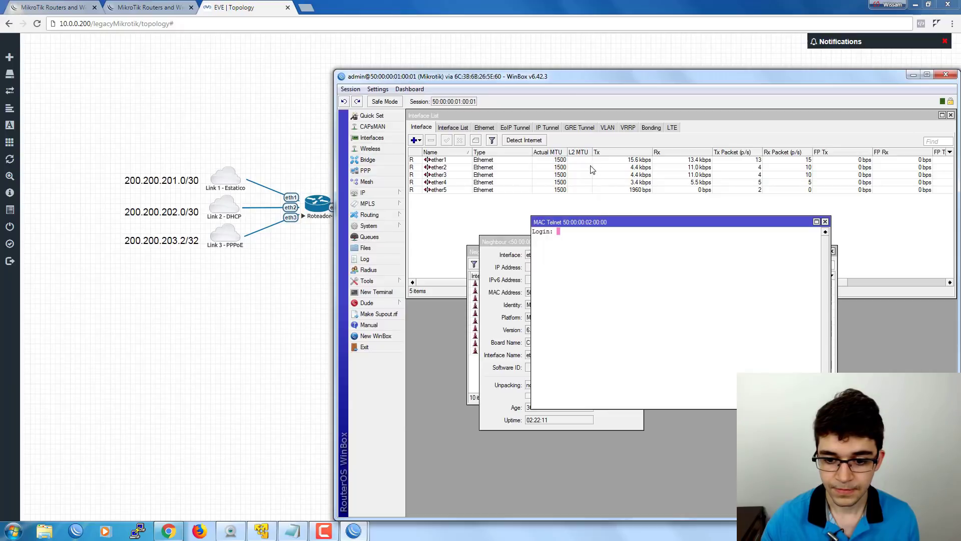
Close the MAC Telnet, neighbour details and neighbour list windows, leaving the ether1–ether5 interface list.
{"action": "left_click_drag", "start_coordinate": [569, 78], "coordinate": [454, 57]}
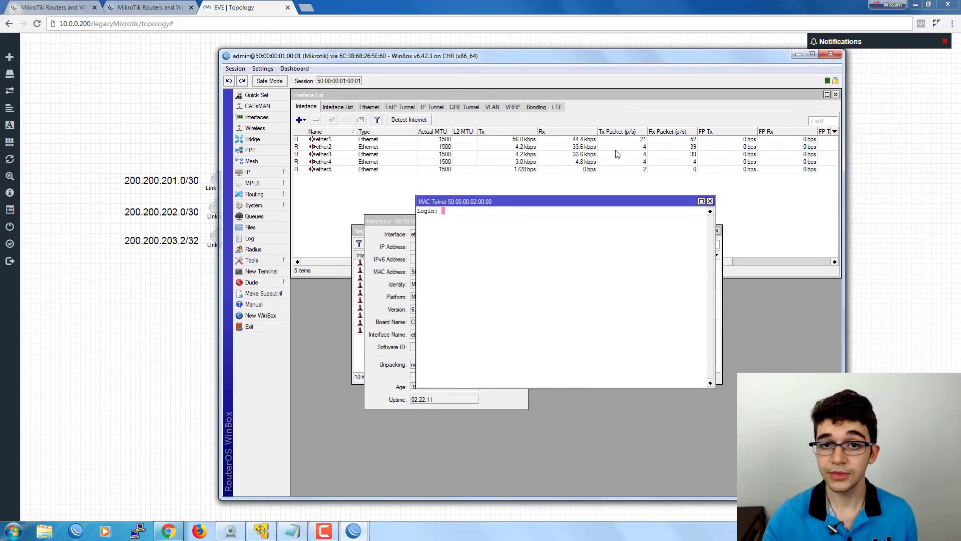
{"action": "left_click", "coordinate": [710, 201]}
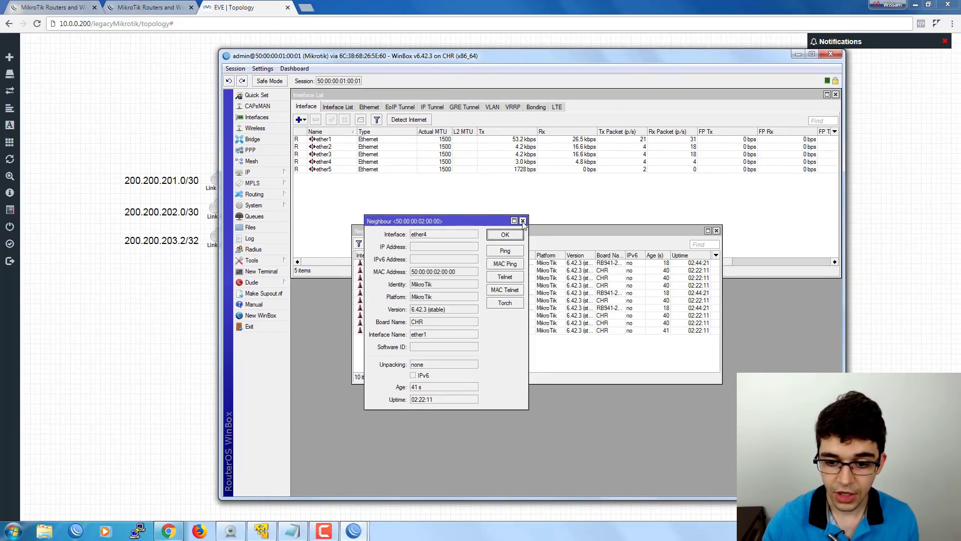
{"action": "left_click", "coordinate": [523, 221]}
{"action": "left_click", "coordinate": [717, 230]}
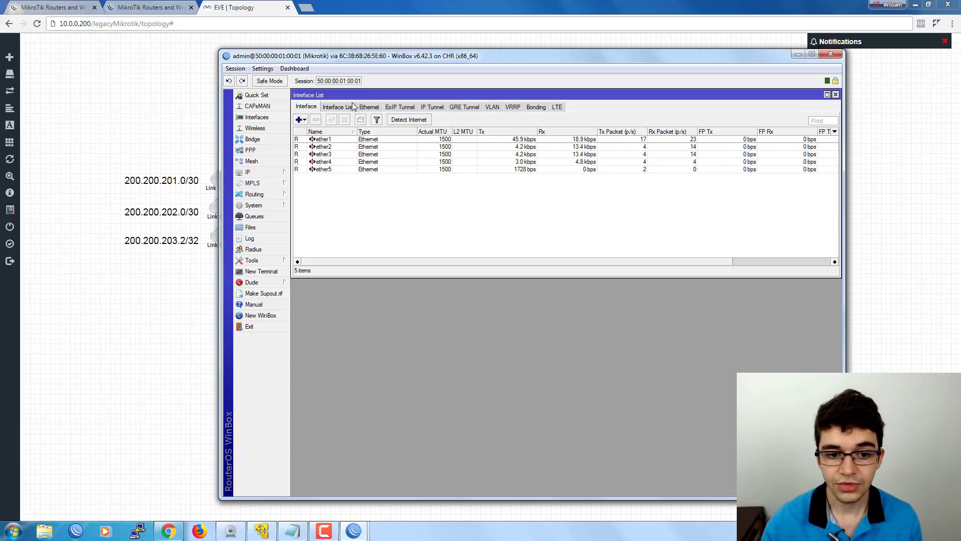
Review tasks 1 and 2 (model choice, internet links) in Notepad, then bring the topology forward.
{"action": "left_click", "coordinate": [296, 526]}
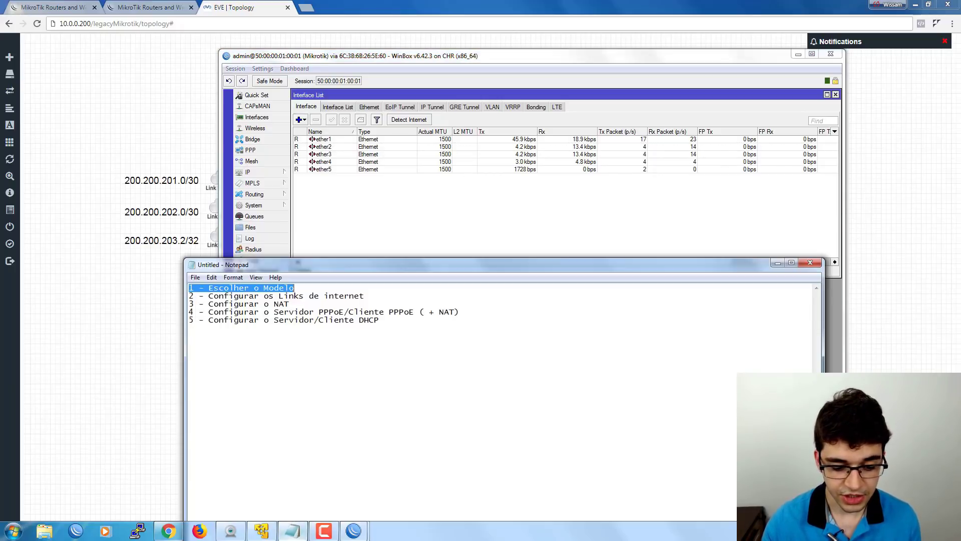
{"action": "left_click_drag", "start_coordinate": [306, 291], "coordinate": [179, 287]}
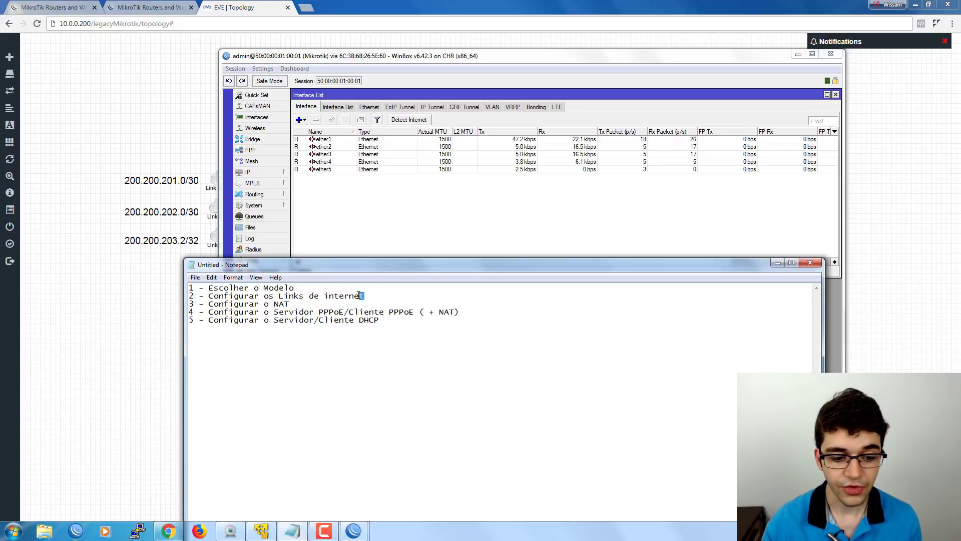
{"action": "left_click_drag", "start_coordinate": [364, 295], "coordinate": [168, 295]}
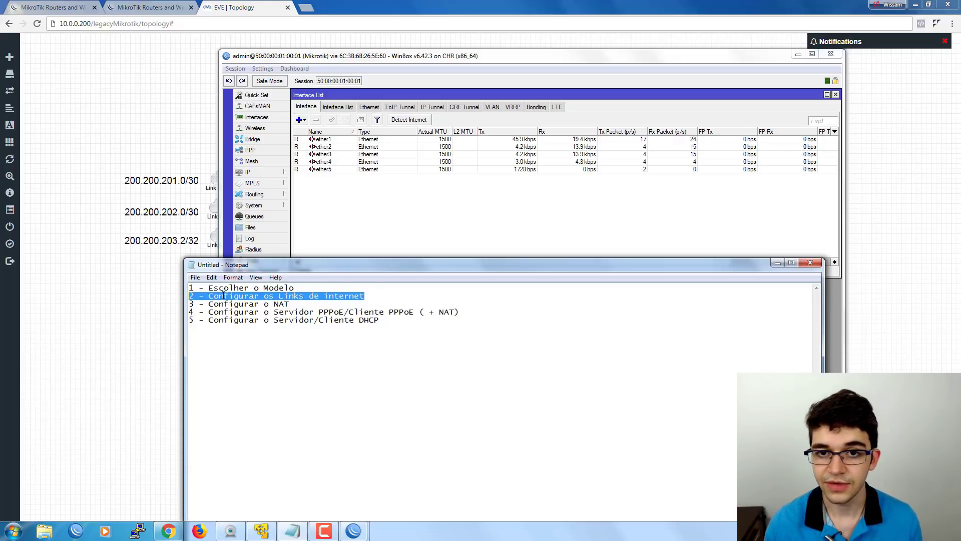
{"action": "left_click", "coordinate": [375, 300]}
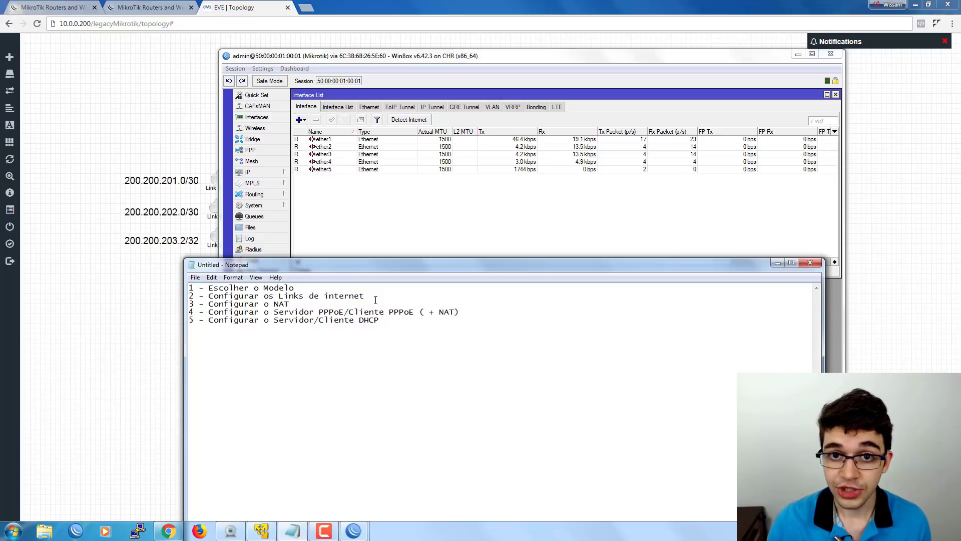
{"action": "left_click", "coordinate": [165, 262]}
{"action": "left_click_drag", "start_coordinate": [112, 165], "coordinate": [276, 265]}
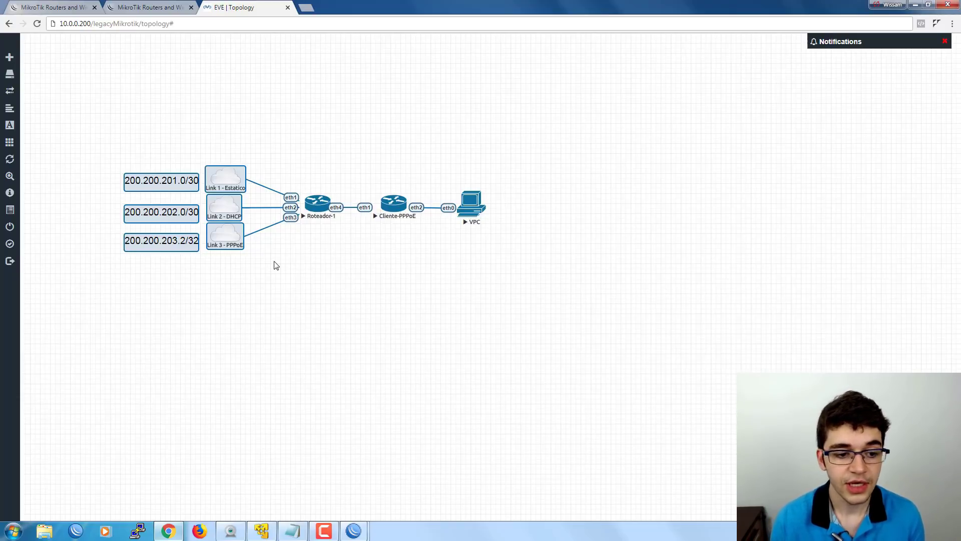
{"action": "left_click", "coordinate": [205, 127]}
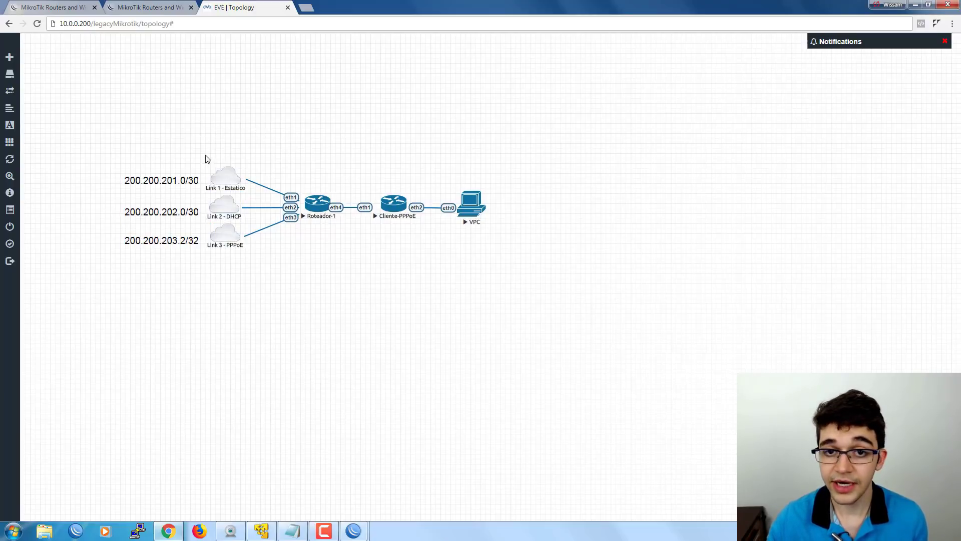
{"action": "left_click_drag", "start_coordinate": [203, 155], "coordinate": [203, 226]}
{"action": "left_click", "coordinate": [236, 277]}
{"action": "left_click_drag", "start_coordinate": [108, 171], "coordinate": [205, 196]}
{"action": "left_click_drag", "start_coordinate": [104, 205], "coordinate": [197, 228]}
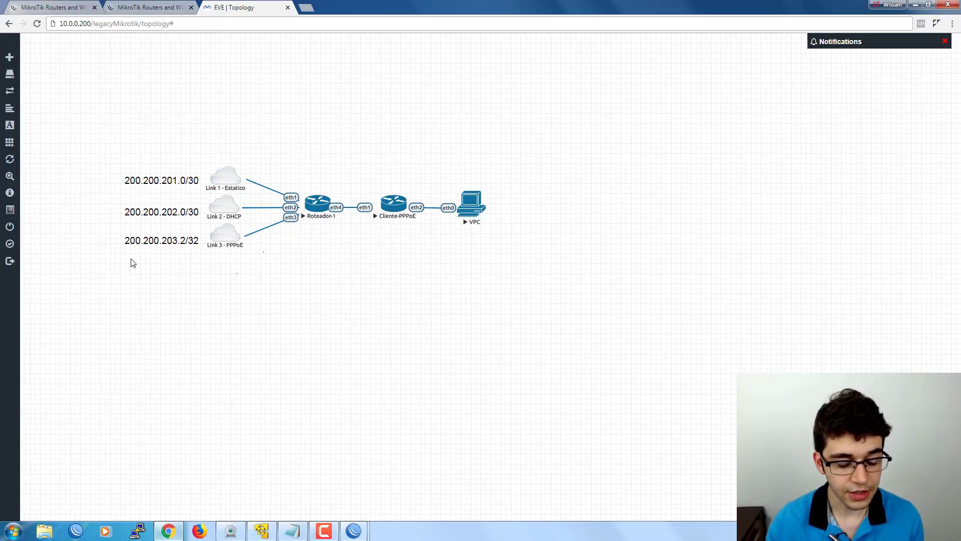
{"action": "mouse_move", "coordinate": [364, 536]}
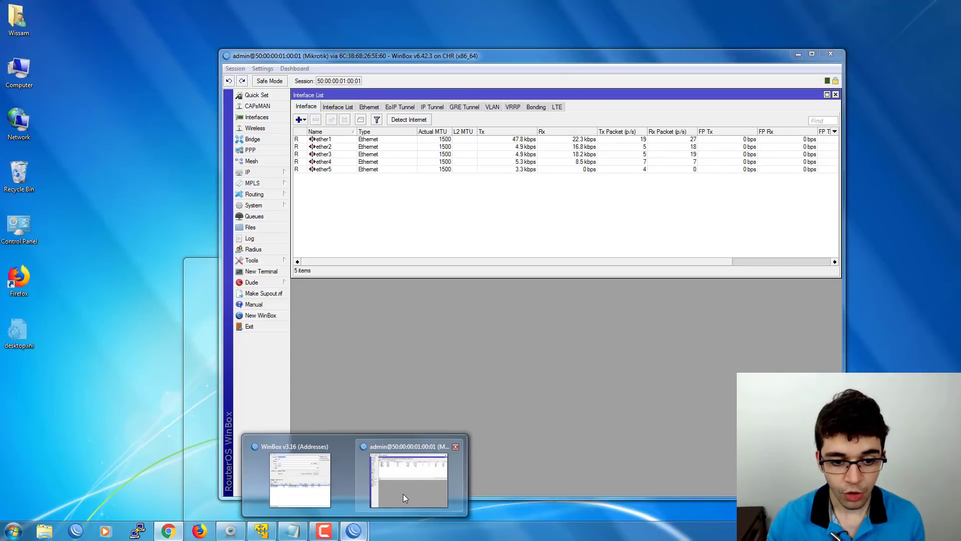
Set the router identity to Roteador-Principal under System > Identity.
{"action": "left_click", "coordinate": [403, 493]}
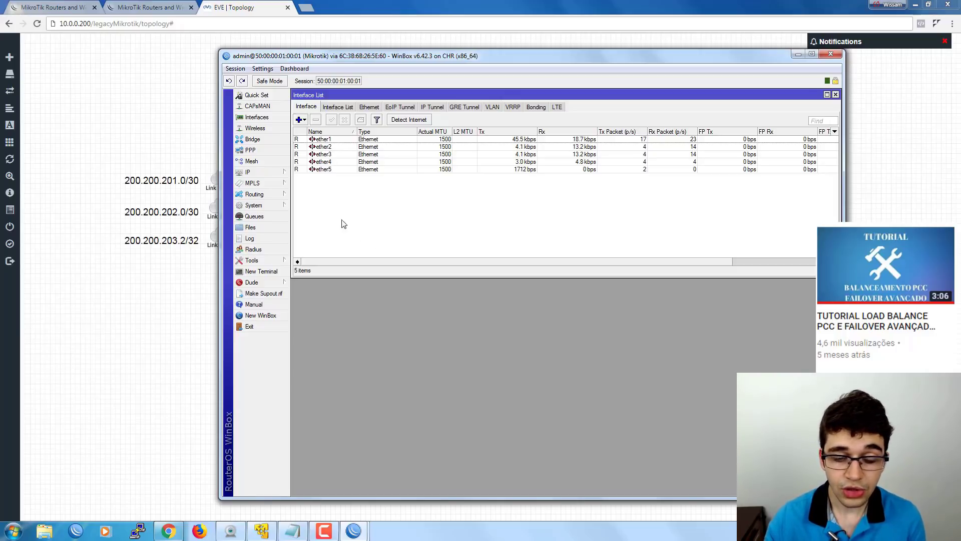
{"action": "left_click", "coordinate": [261, 206]}
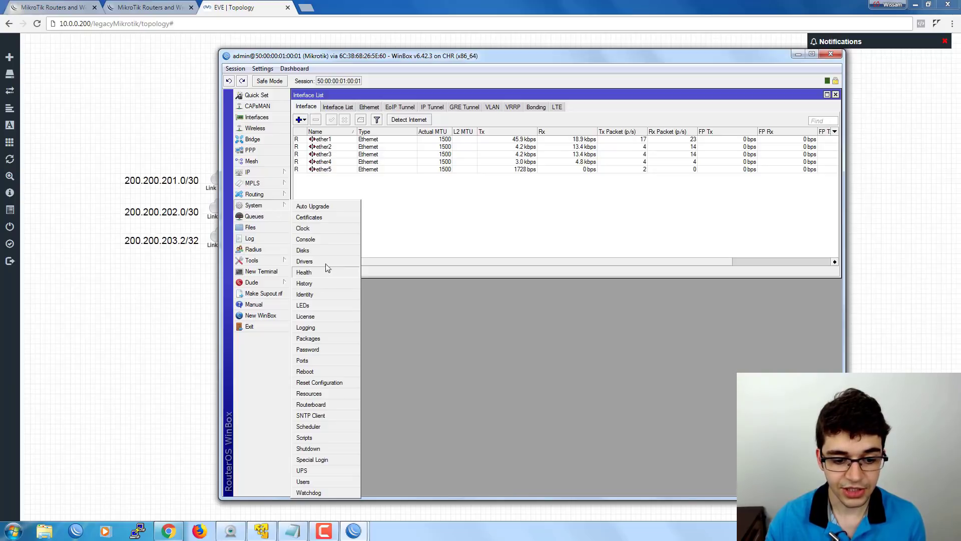
{"action": "left_click", "coordinate": [314, 296]}
{"action": "left_click_drag", "start_coordinate": [521, 257], "coordinate": [354, 224]}
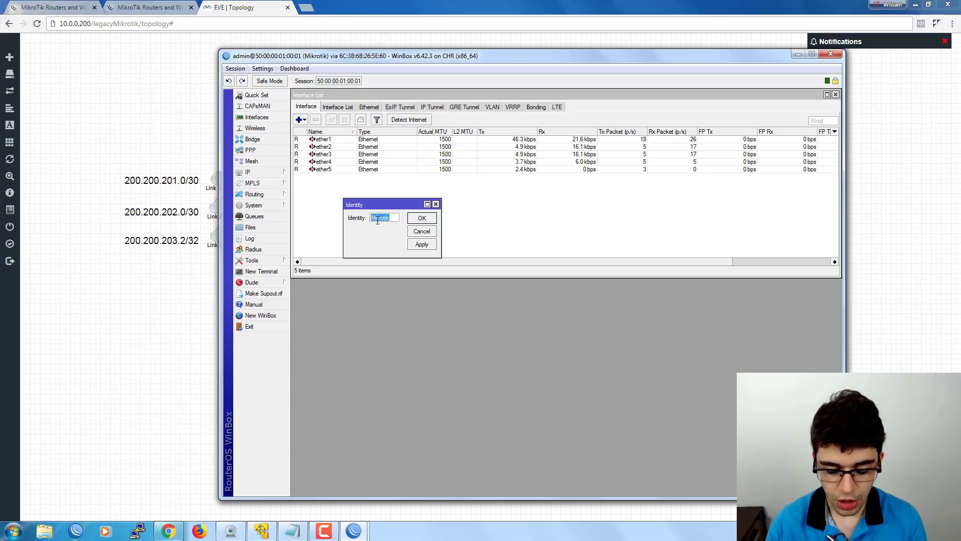
{"action": "type", "text": "Ro"}
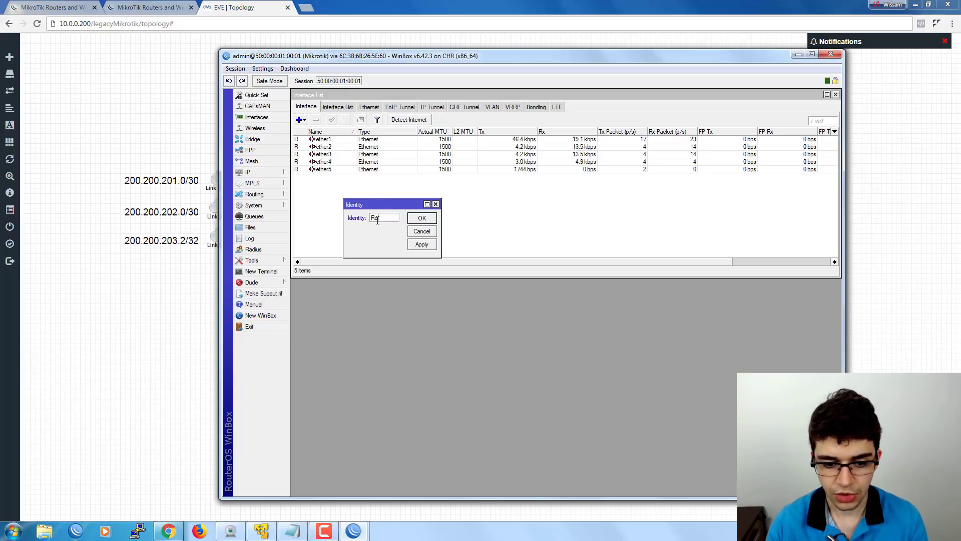
{"action": "type", "text": "teador"}
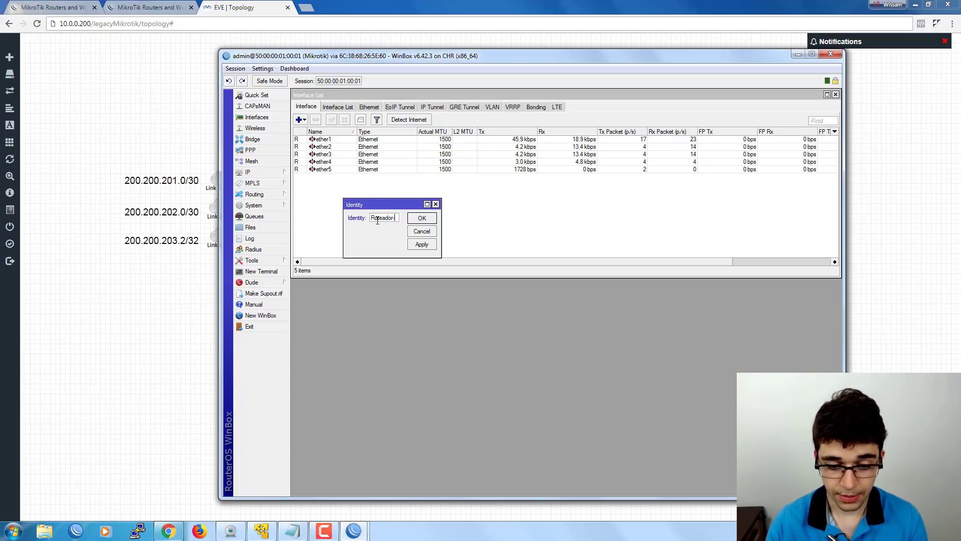
{"action": "type", "text": "-Principal"}
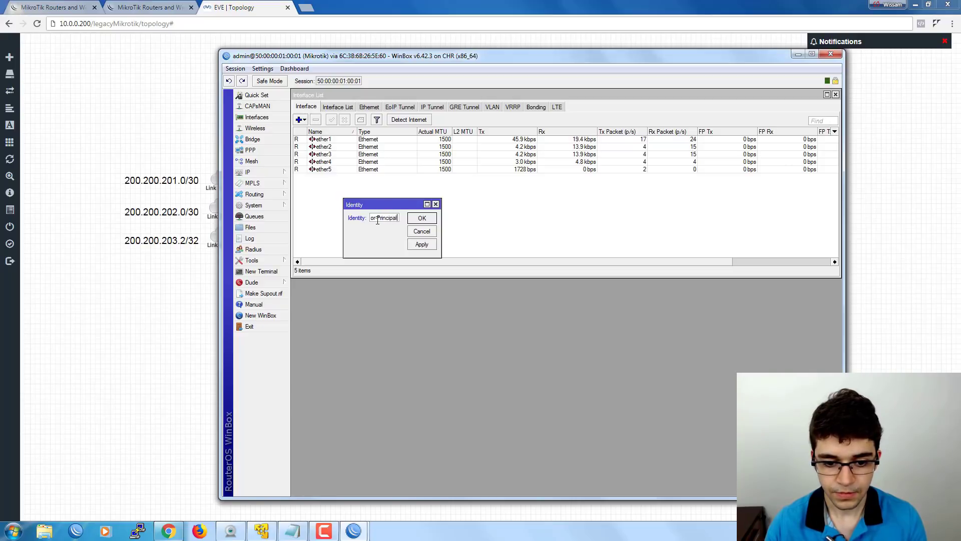
{"action": "left_click", "coordinate": [422, 218]}
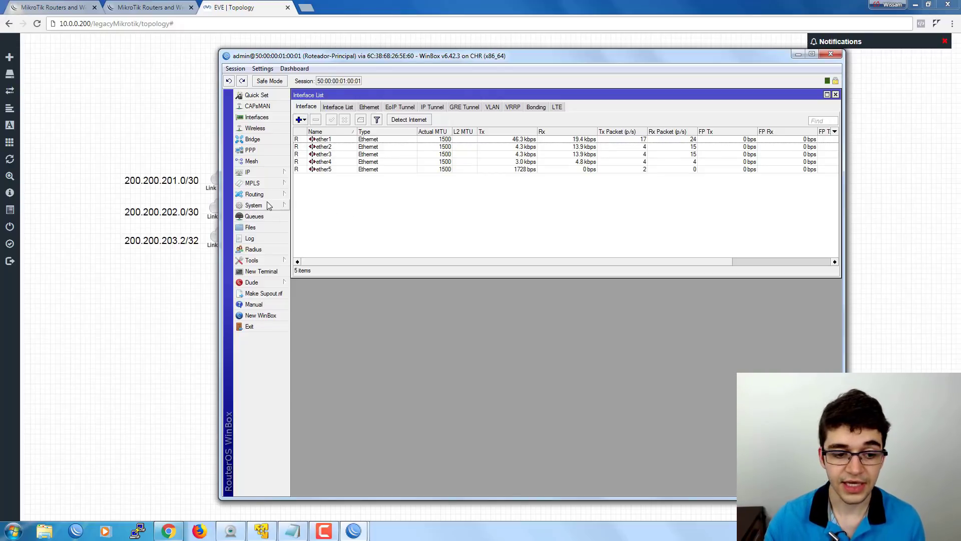
{"action": "left_click", "coordinate": [257, 206]}
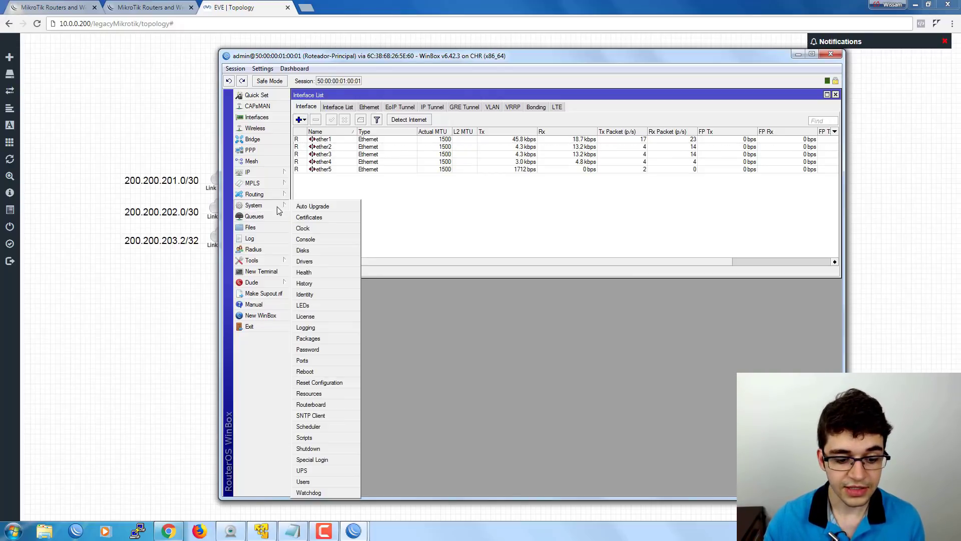
Open the router's User List and the admin user's details.
{"action": "left_click", "coordinate": [303, 483]}
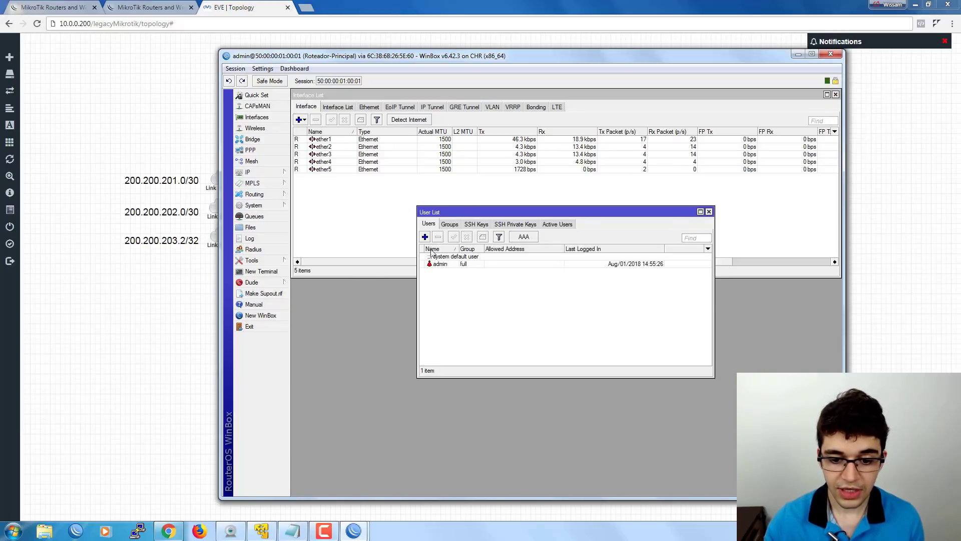
{"action": "left_click_drag", "start_coordinate": [477, 211], "coordinate": [423, 182]}
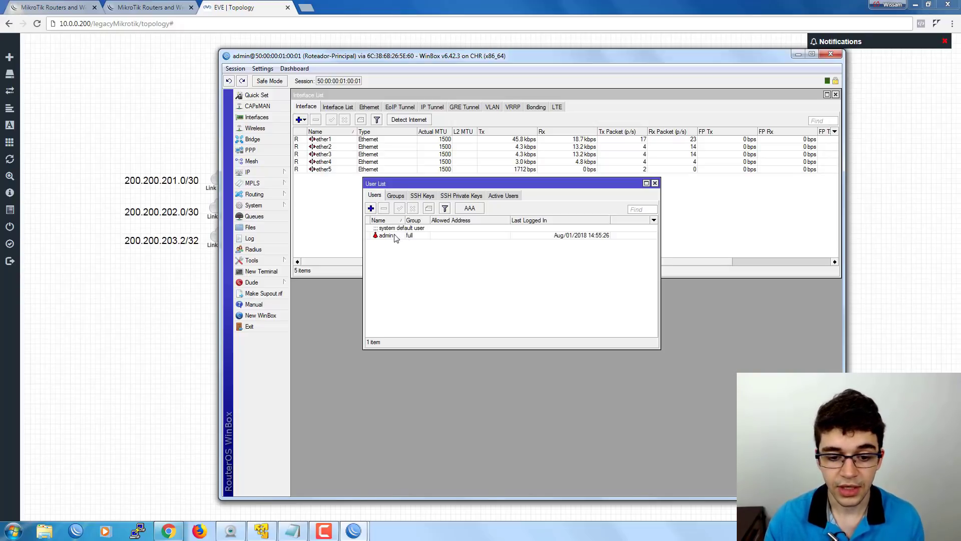
{"action": "double_click", "coordinate": [402, 236]}
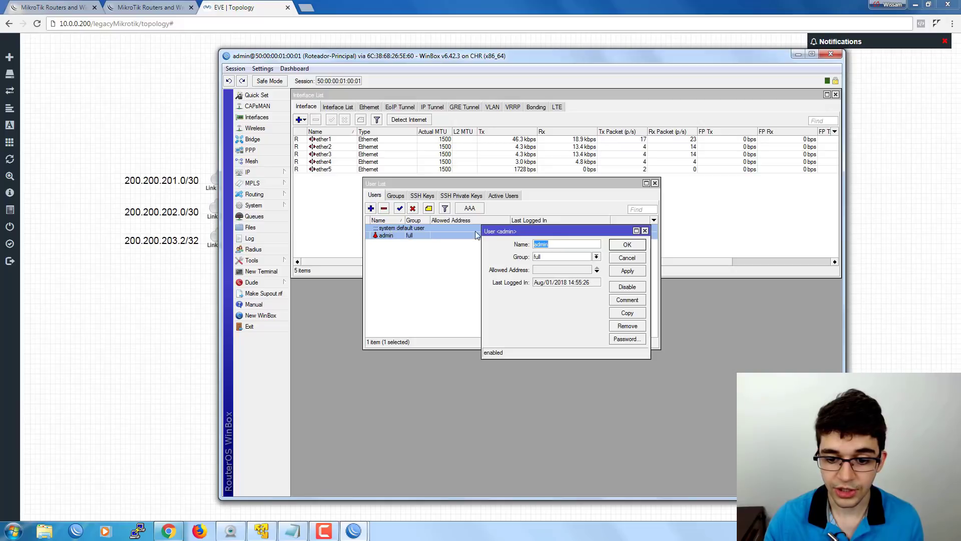
{"action": "left_click_drag", "start_coordinate": [532, 233], "coordinate": [483, 204]}
Give the admin user a new password, confirm it, and accept the user details.
{"action": "left_click", "coordinate": [592, 321]}
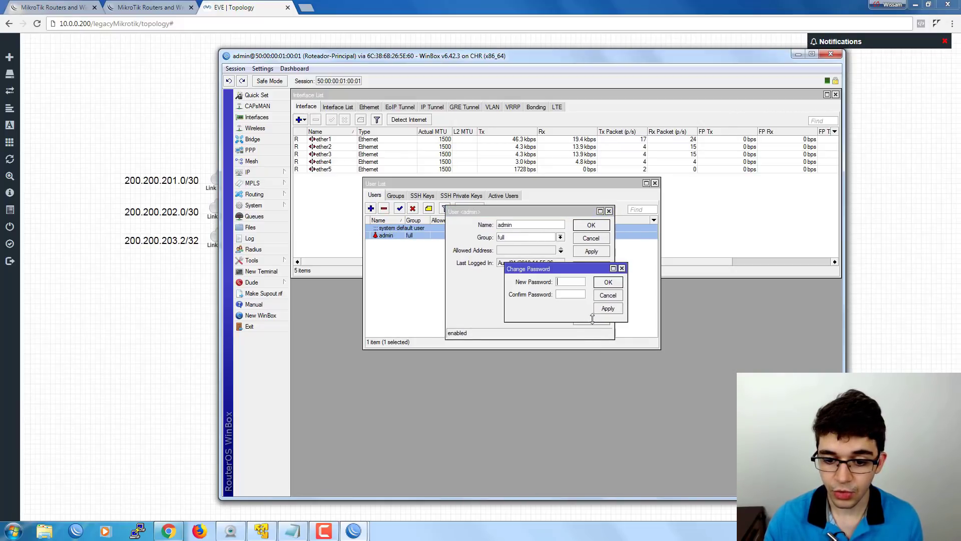
{"action": "left_click_drag", "start_coordinate": [571, 269], "coordinate": [525, 262]}
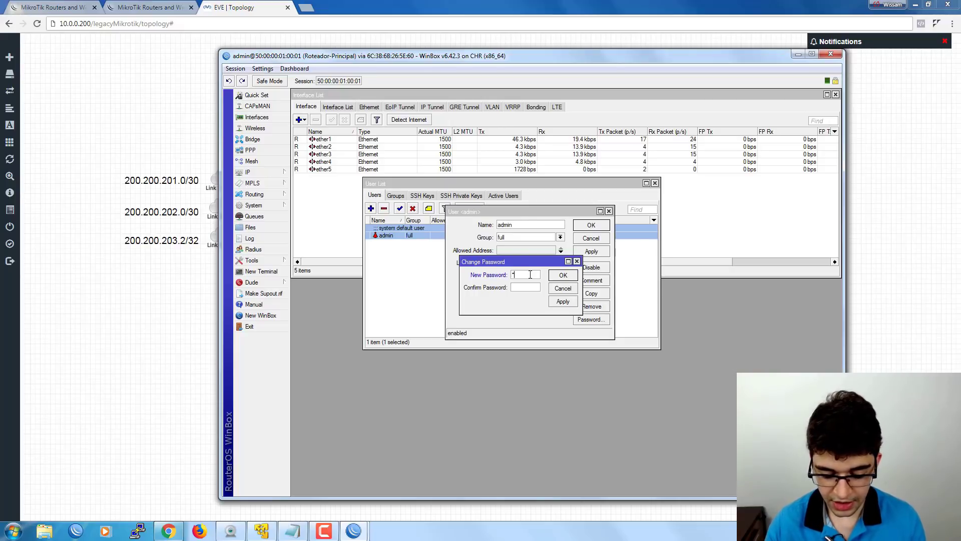
{"action": "type", "text": "*******"}
{"action": "key", "text": "Tab"}
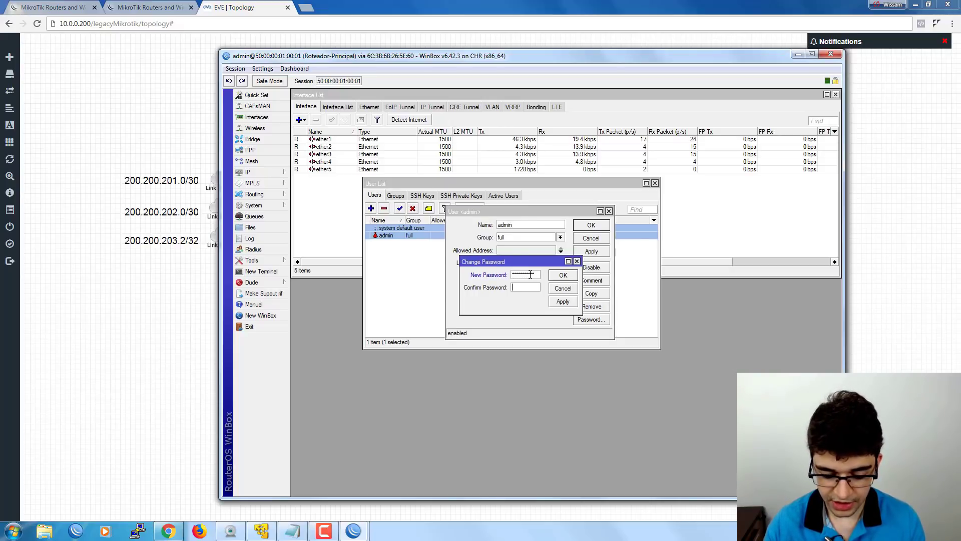
{"action": "type", "text": "***********"}
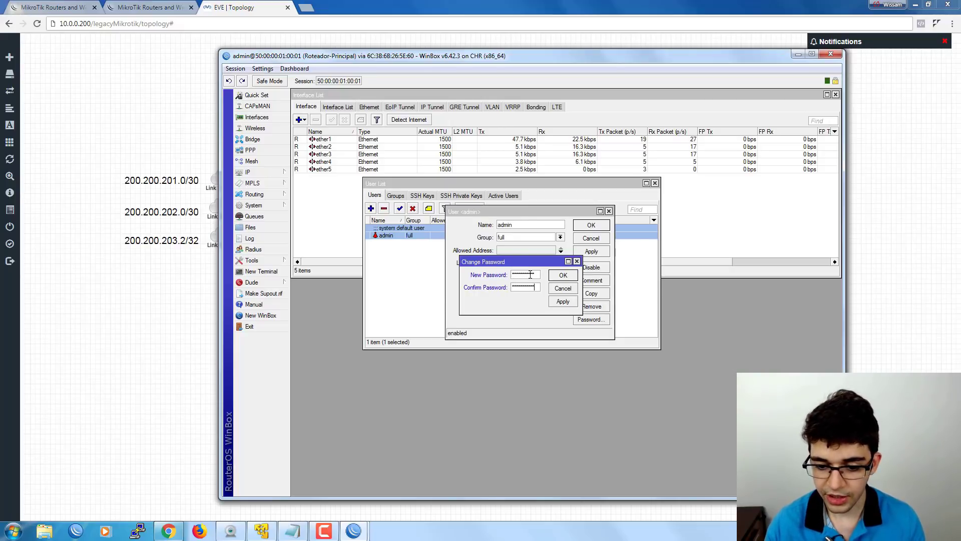
{"action": "left_click_drag", "start_coordinate": [539, 276], "coordinate": [492, 280]}
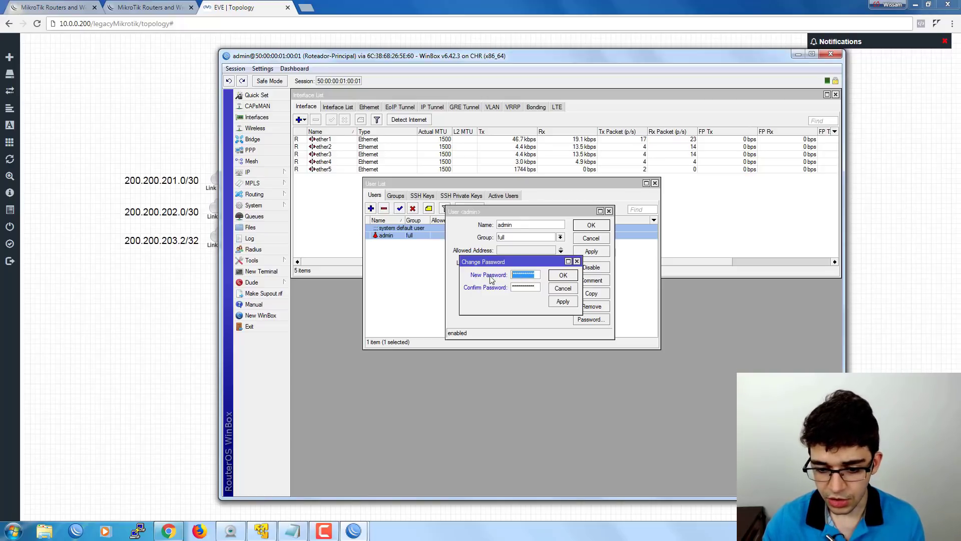
{"action": "left_click", "coordinate": [540, 285]}
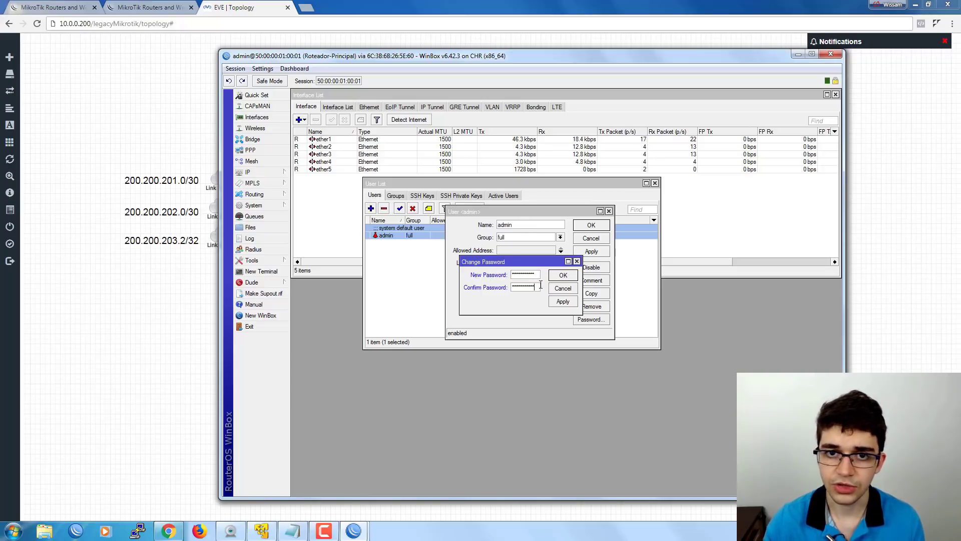
{"action": "left_click", "coordinate": [561, 276]}
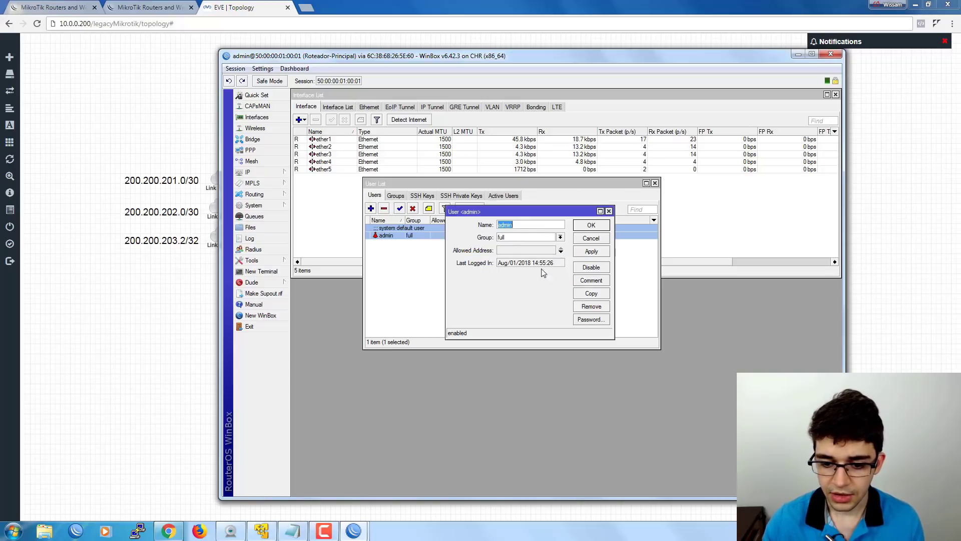
{"action": "left_click", "coordinate": [592, 226]}
Close the User List window, leaving only the interface list.
{"action": "left_click", "coordinate": [426, 253]}
{"action": "left_click_drag", "start_coordinate": [403, 181], "coordinate": [383, 198]}
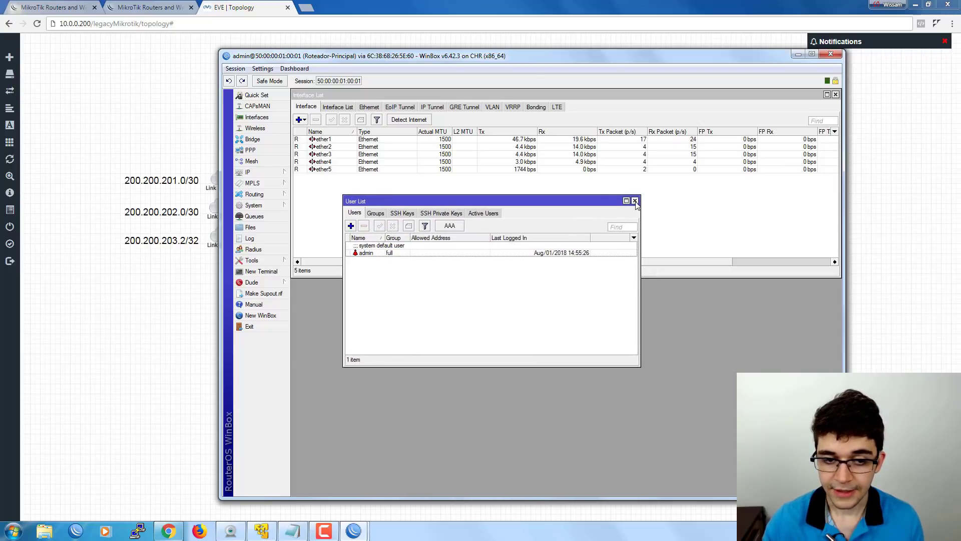
{"action": "left_click", "coordinate": [634, 201]}
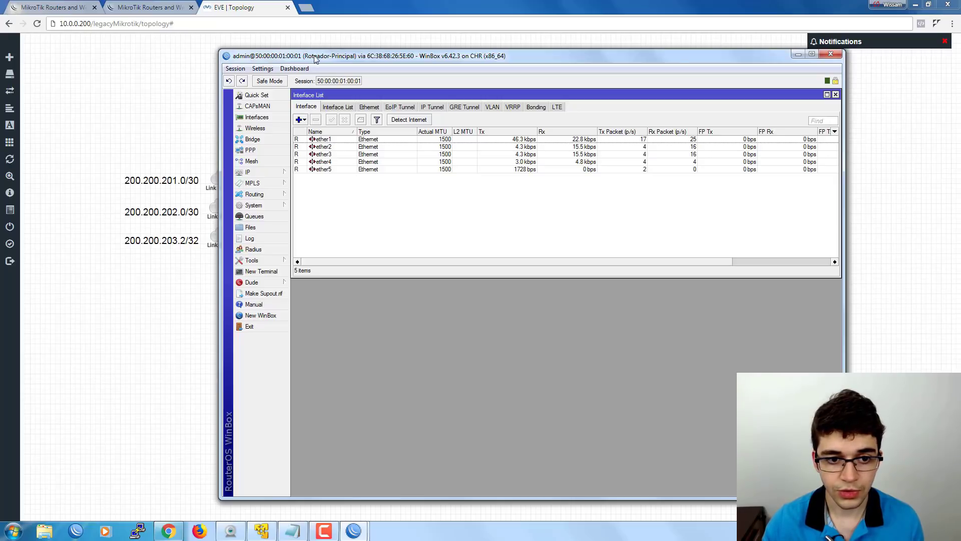
Open the IP Service List under IP > Services.
{"action": "left_click", "coordinate": [262, 173]}
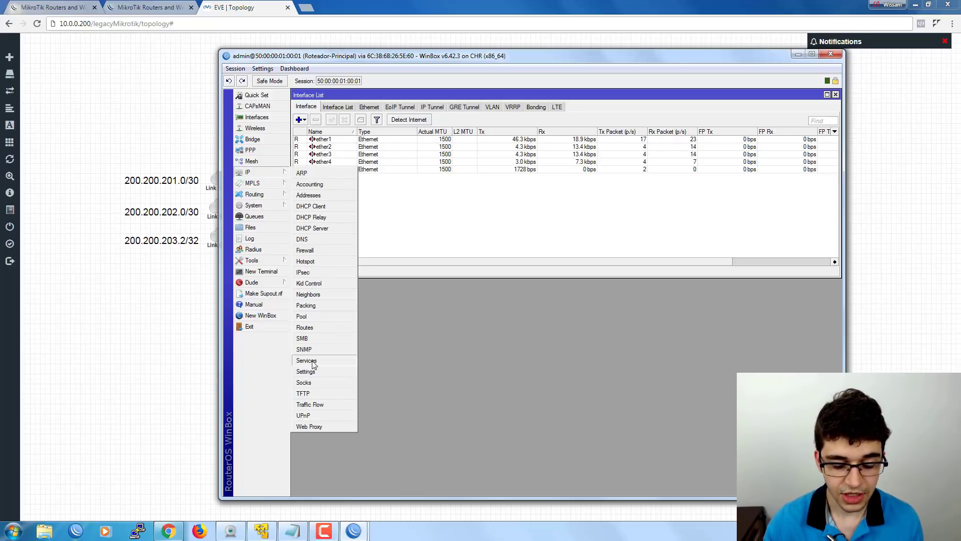
{"action": "left_click", "coordinate": [306, 360]}
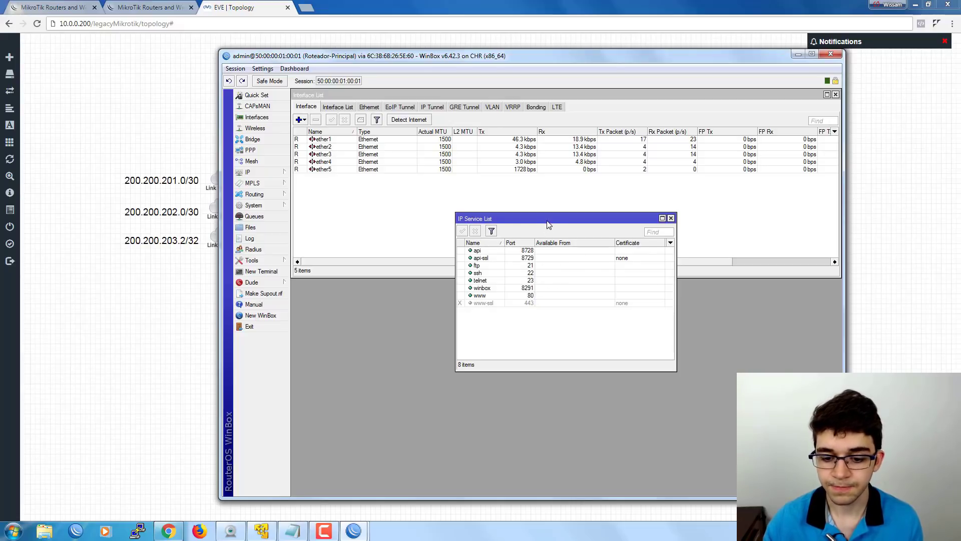
{"action": "left_click_drag", "start_coordinate": [548, 221], "coordinate": [448, 225]}
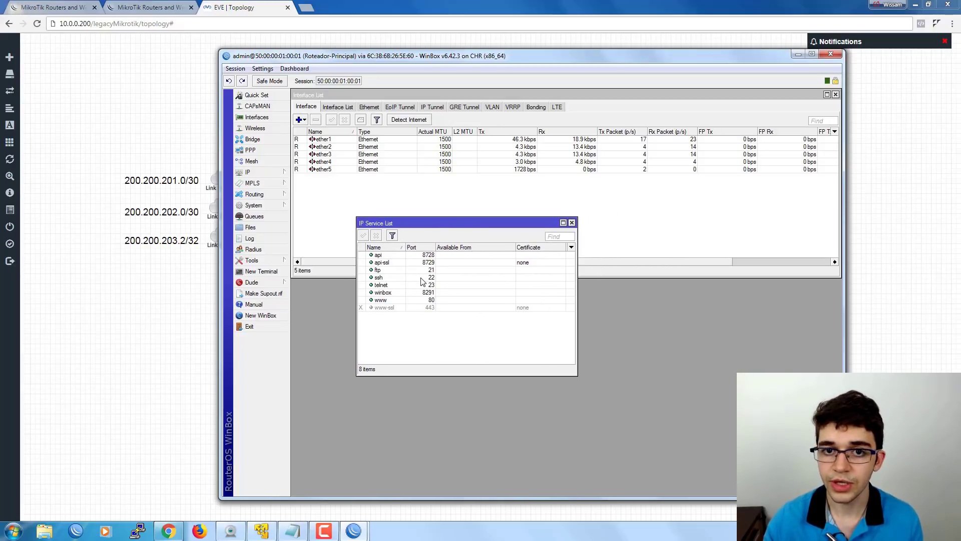
Disable the api, api-ssl and ftp services, then select ssh and telnet.
{"action": "left_click", "coordinate": [378, 256]}
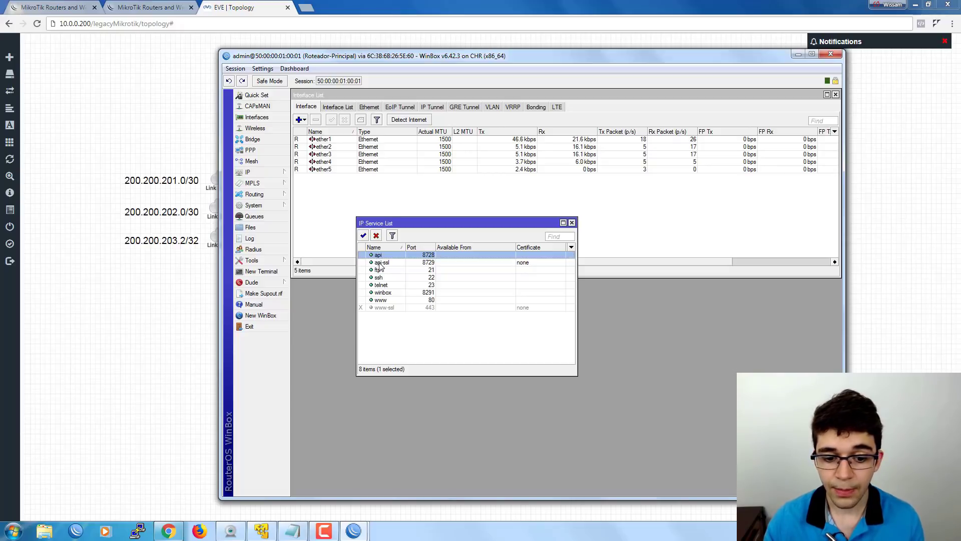
{"action": "left_click", "coordinate": [380, 263], "text": "shift"}
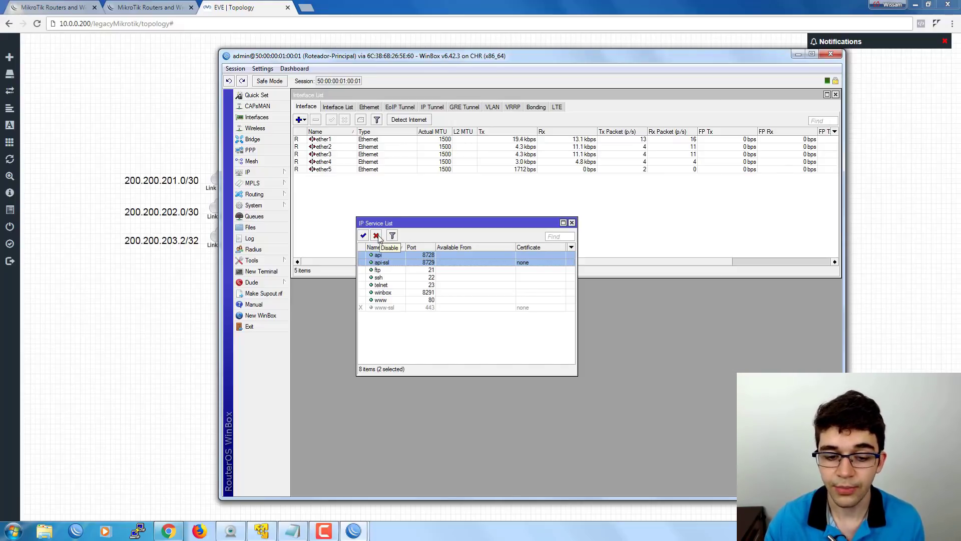
{"action": "left_click", "coordinate": [378, 237]}
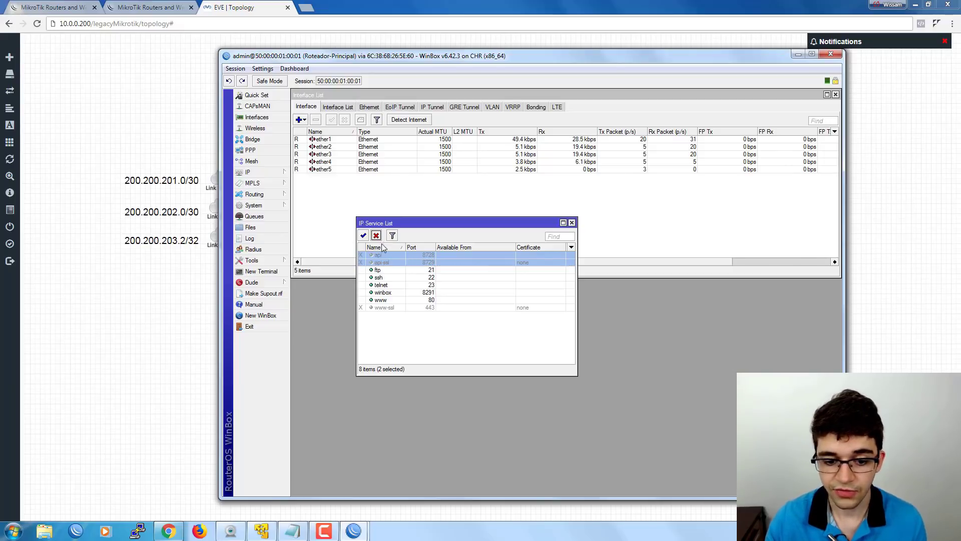
{"action": "left_click", "coordinate": [377, 271]}
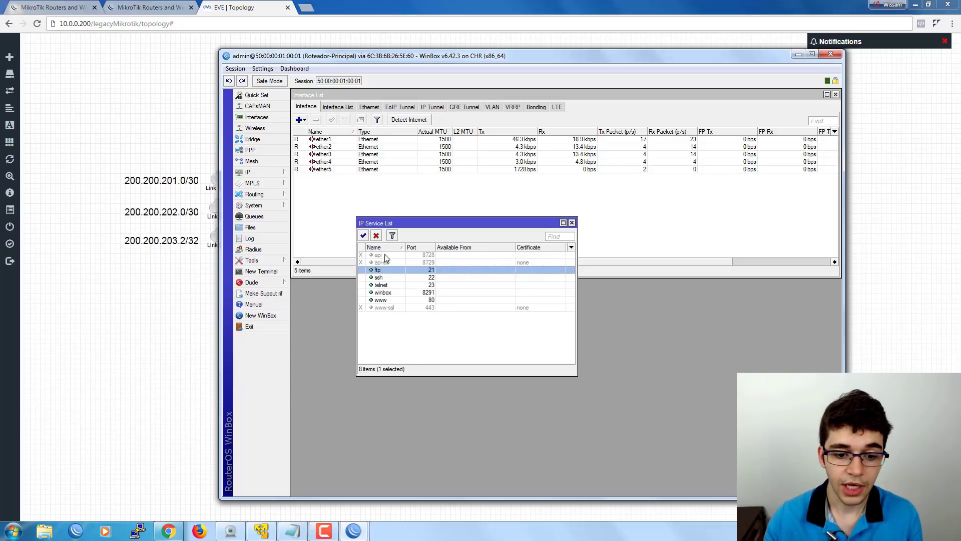
{"action": "left_click", "coordinate": [378, 237]}
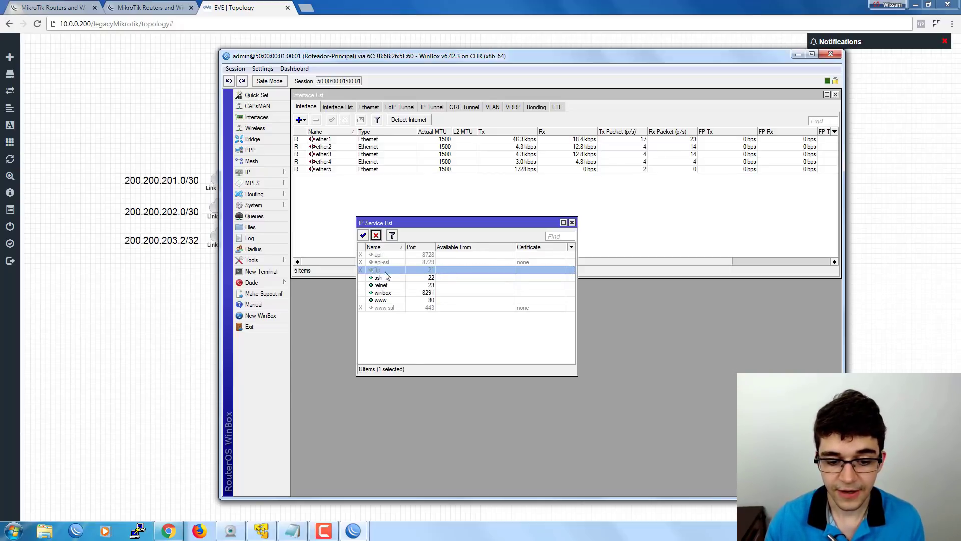
{"action": "left_click", "coordinate": [386, 279]}
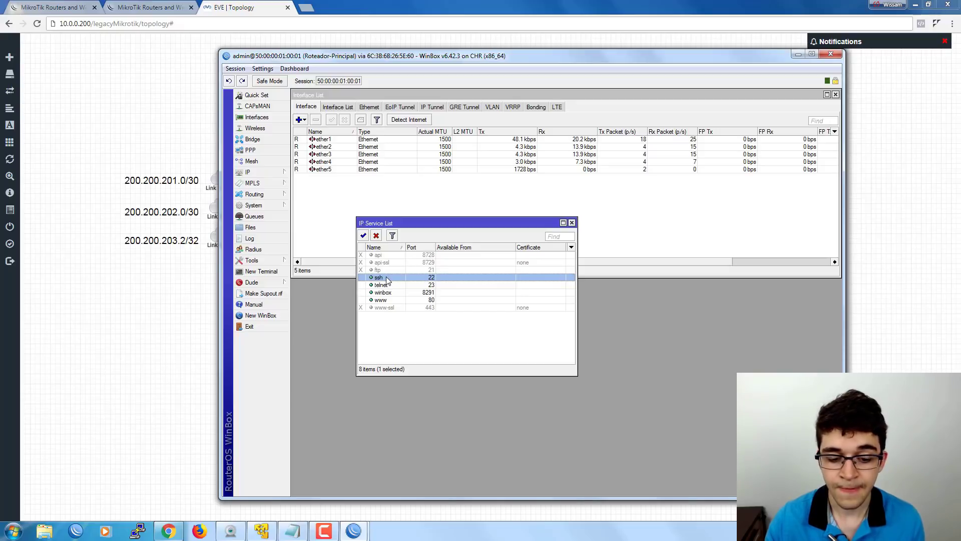
{"action": "left_click", "coordinate": [388, 285]}
{"action": "left_click", "coordinate": [388, 278]}
{"action": "left_click", "coordinate": [391, 286]}
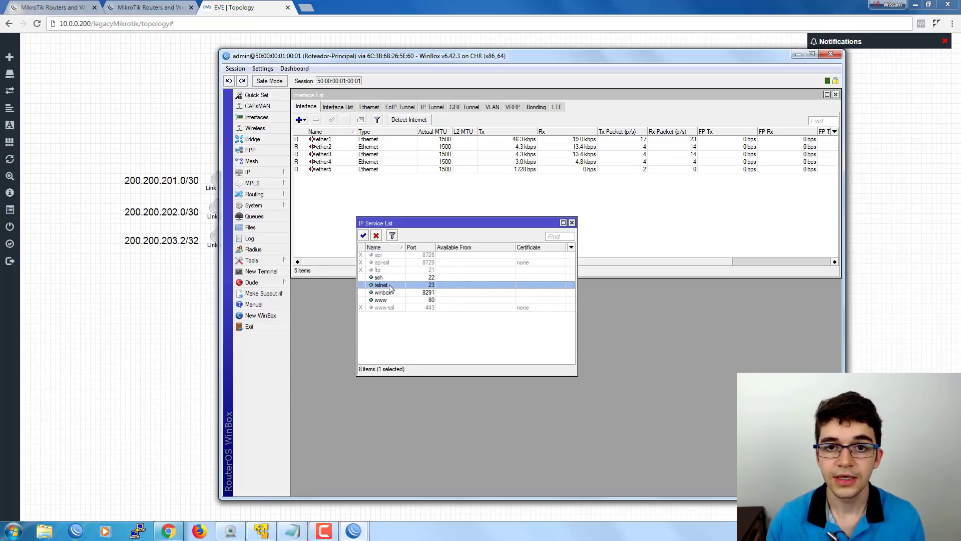
{"action": "left_click", "coordinate": [258, 272]}
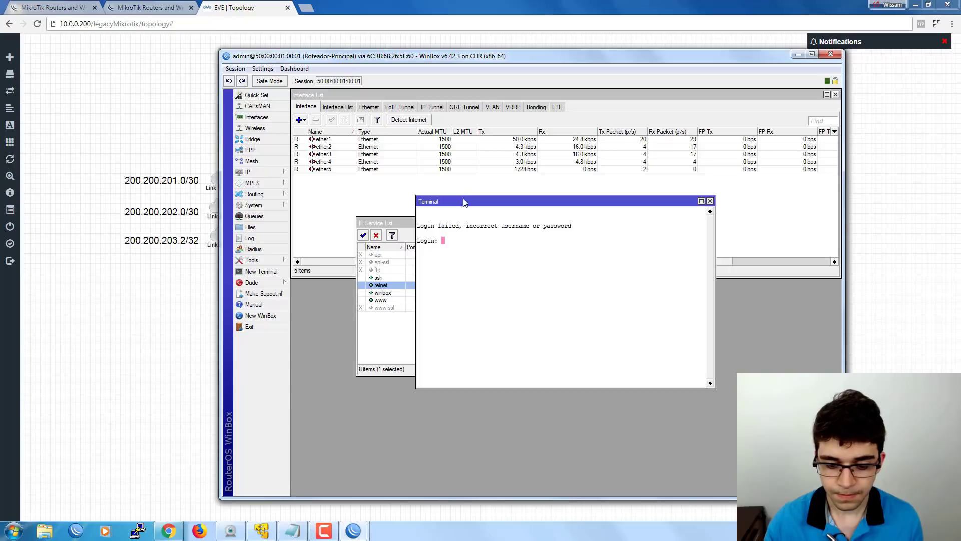
{"action": "type", "text": "admin"}
{"action": "key", "text": "Return"}
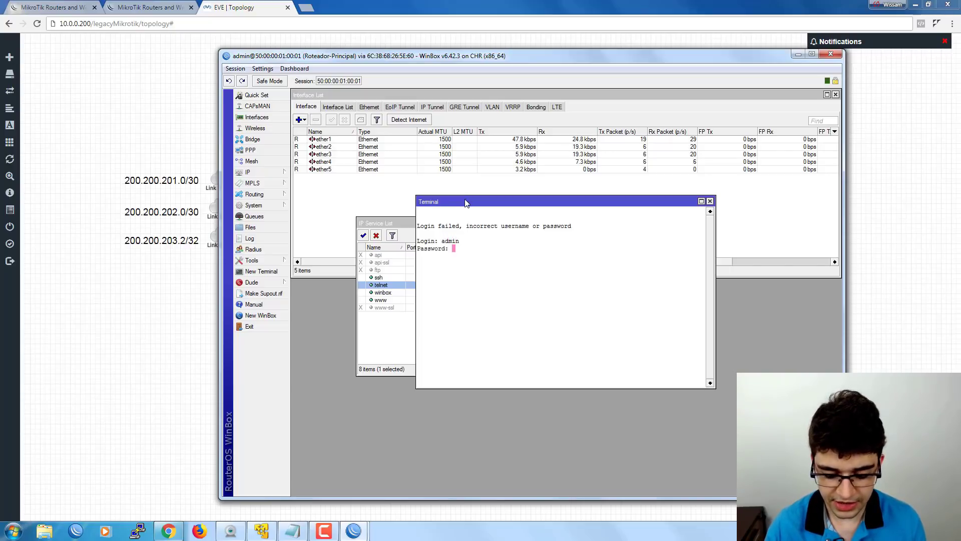
{"action": "key", "text": "Return"}
{"action": "left_click_drag", "start_coordinate": [465, 201], "coordinate": [490, 196]}
{"action": "key", "text": "Return"}
{"action": "key", "text": "Return"}
{"action": "key", "text": "Return"}
{"action": "key", "text": "Return"}
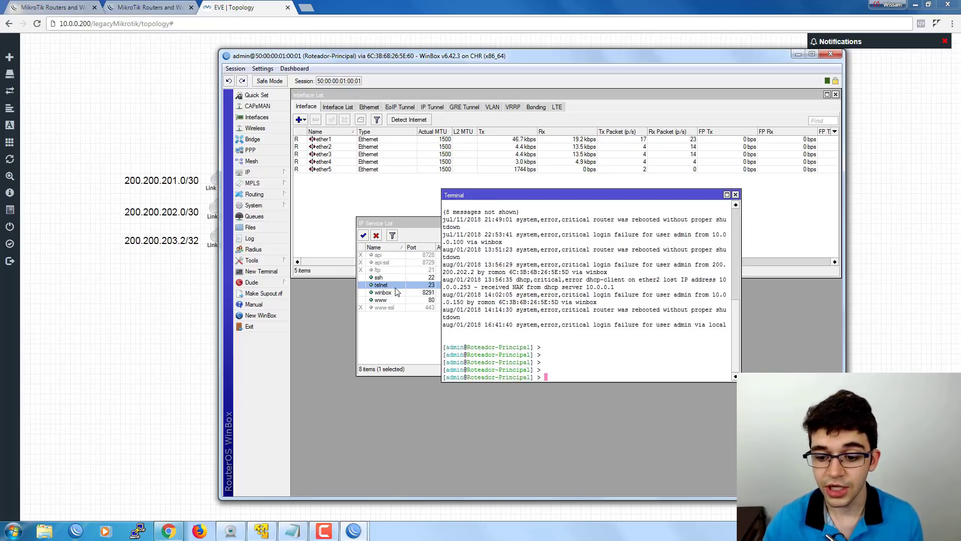
{"action": "left_click", "coordinate": [735, 195]}
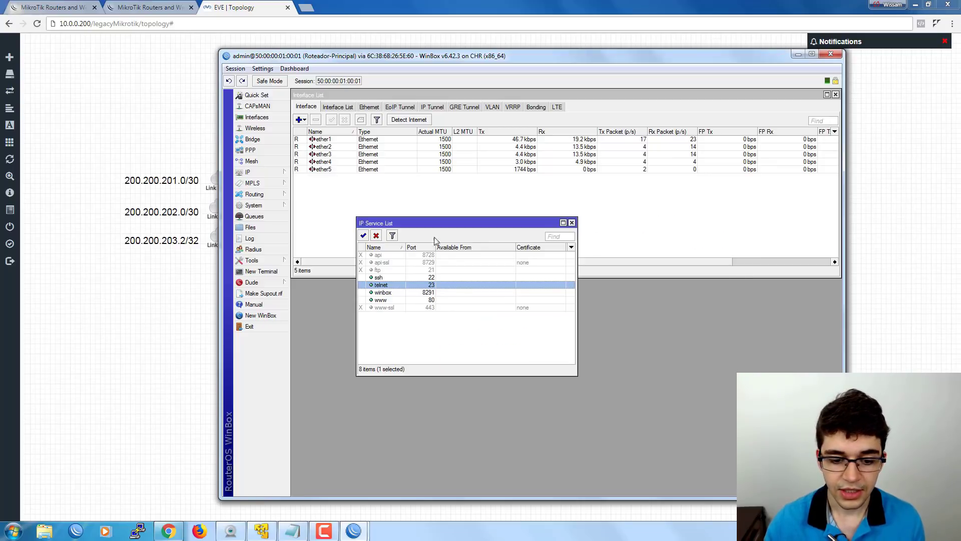
Disable the telnet, ssh and www services in the IP Service List.
{"action": "left_click", "coordinate": [377, 236]}
{"action": "left_click", "coordinate": [381, 279]}
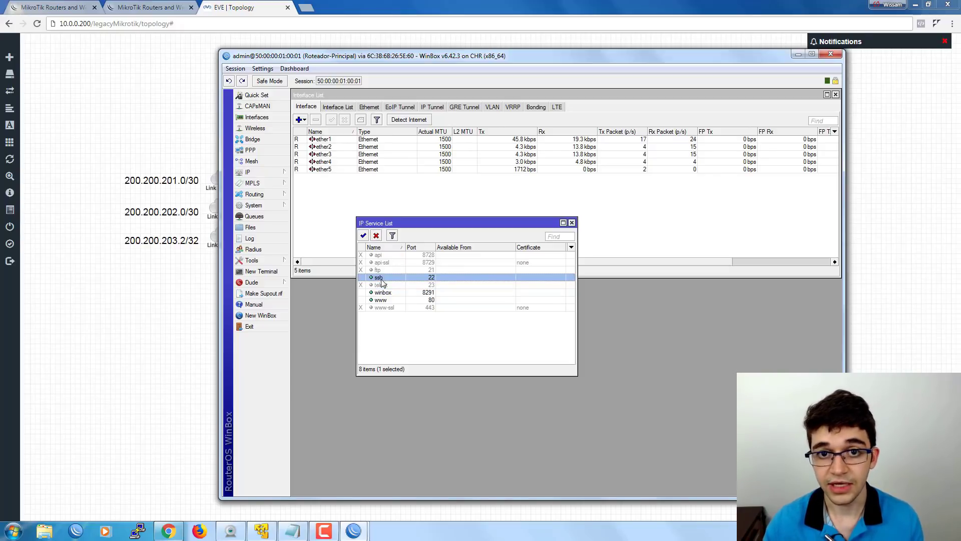
{"action": "left_click", "coordinate": [376, 236]}
{"action": "left_click", "coordinate": [387, 294]}
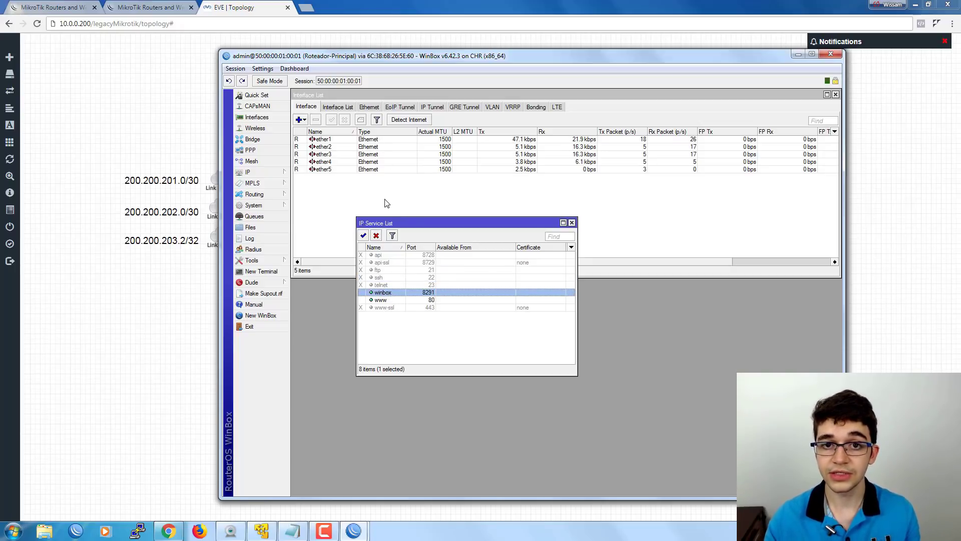
{"action": "left_click", "coordinate": [382, 300]}
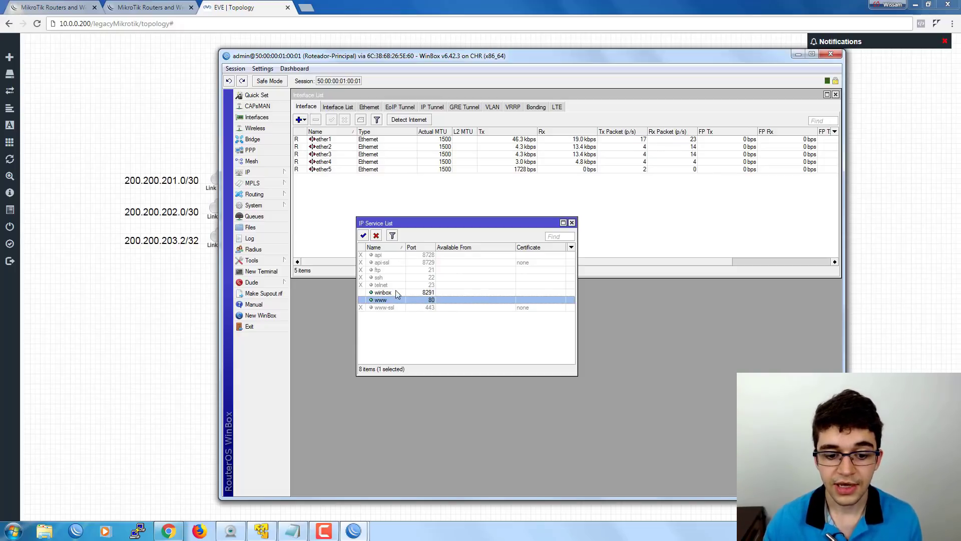
{"action": "left_click", "coordinate": [376, 235]}
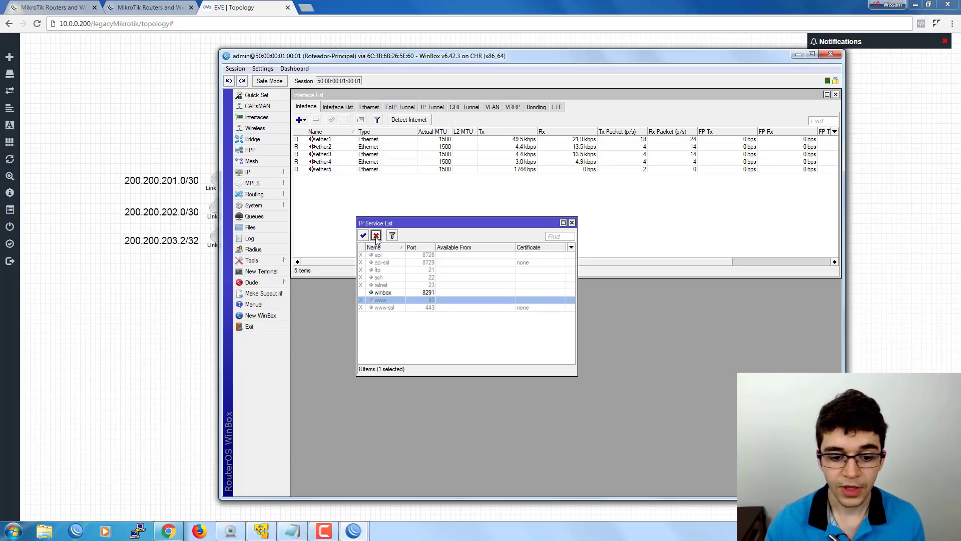
Restrict the winbox service so it is available only from 10.0.0.0/24.
{"action": "left_click", "coordinate": [394, 294]}
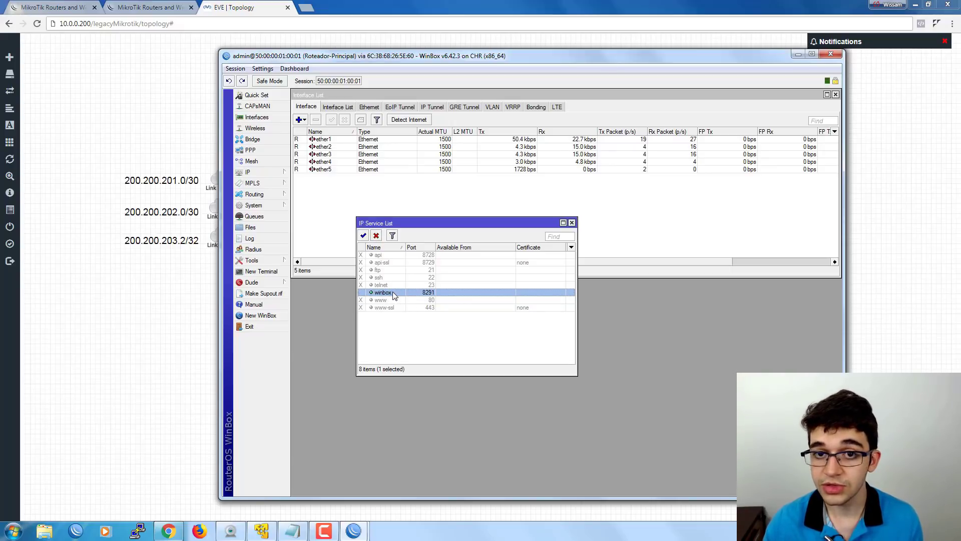
{"action": "double_click", "coordinate": [393, 292]}
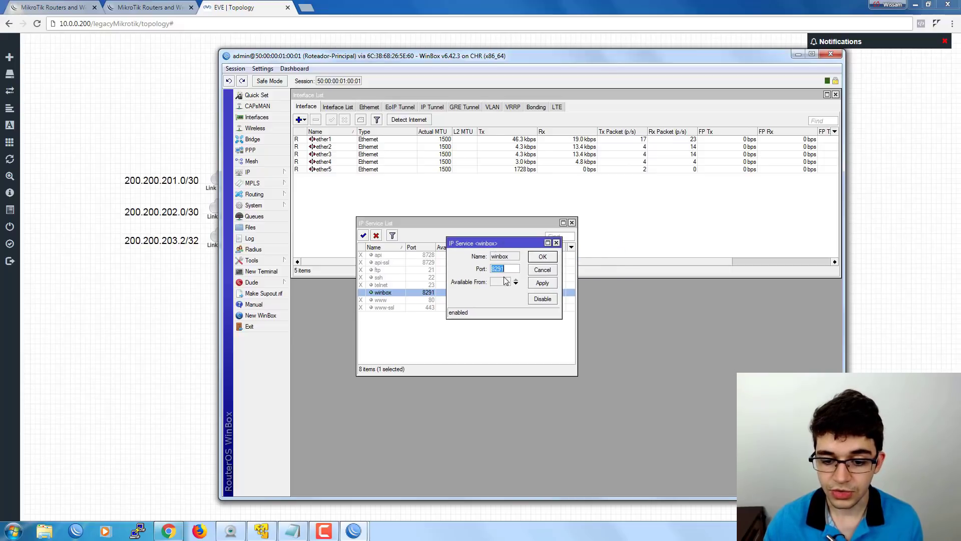
{"action": "left_click", "coordinate": [502, 279]}
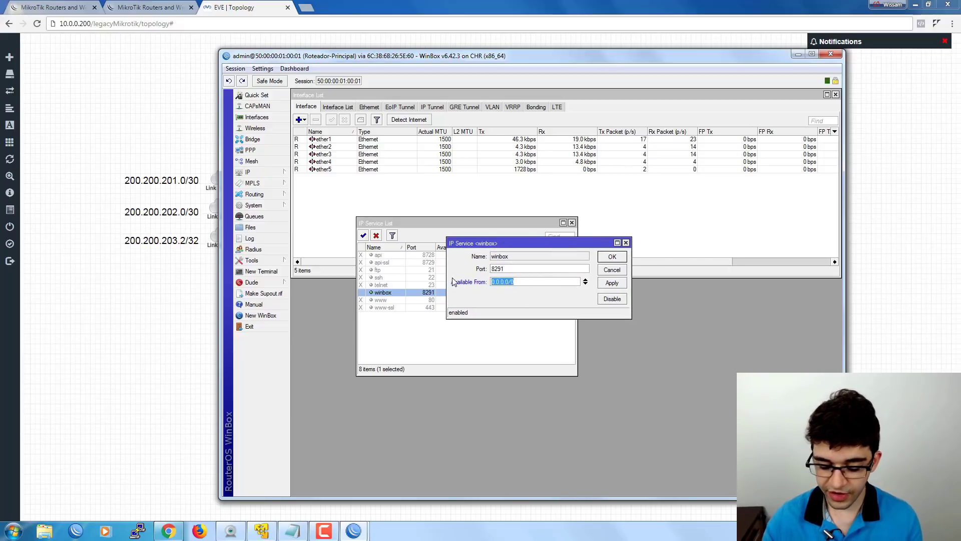
{"action": "type", "text": "10.0.0.0"}
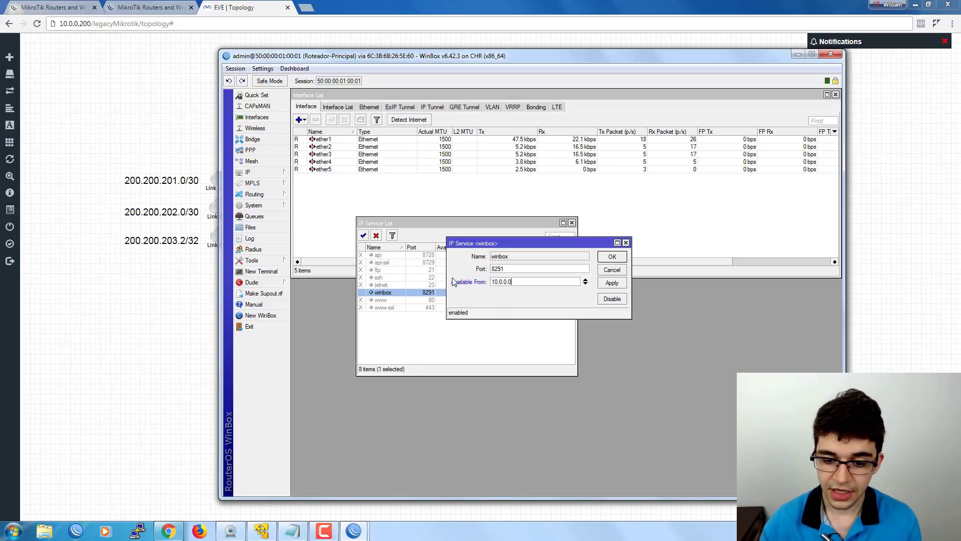
{"action": "type", "text": "/24"}
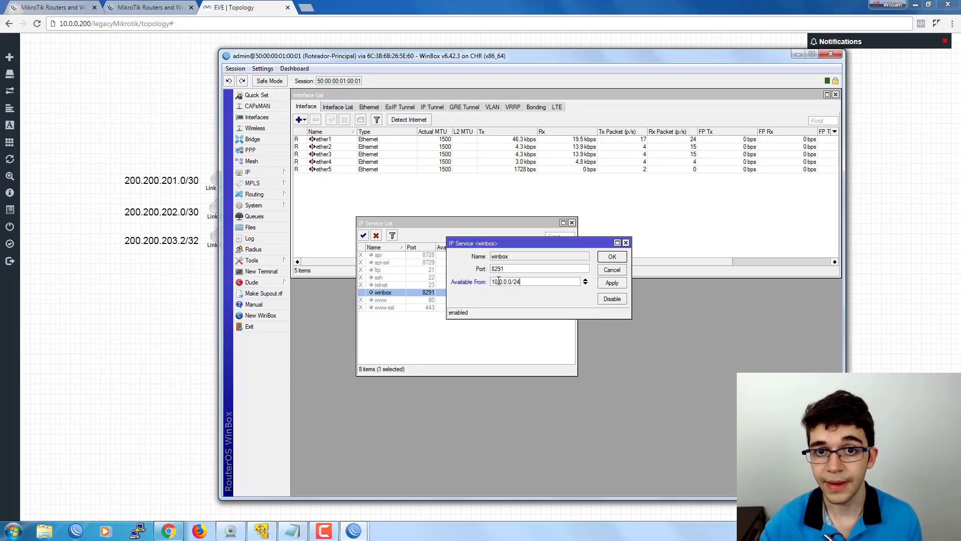
{"action": "left_click_drag", "start_coordinate": [534, 281], "coordinate": [485, 282]}
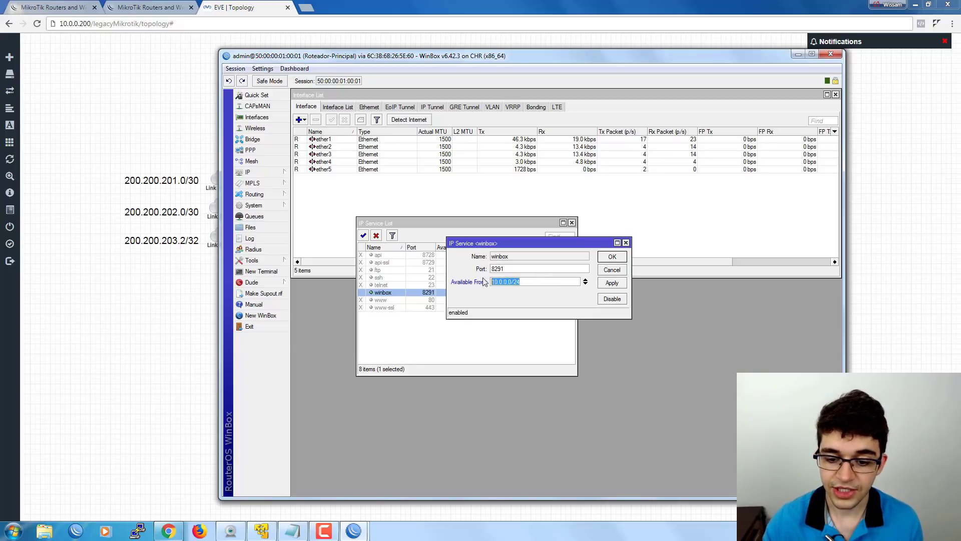
{"action": "left_click", "coordinate": [537, 279]}
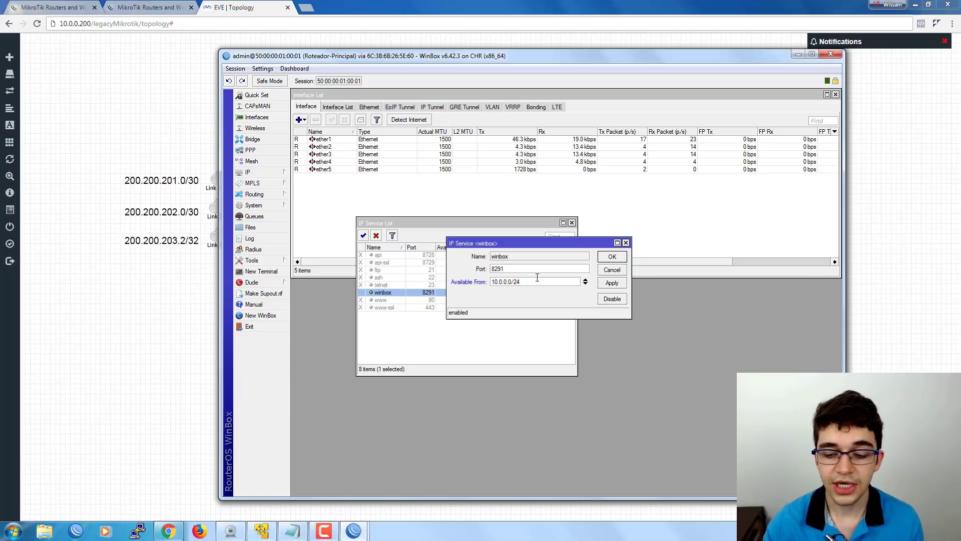
{"action": "left_click", "coordinate": [604, 256]}
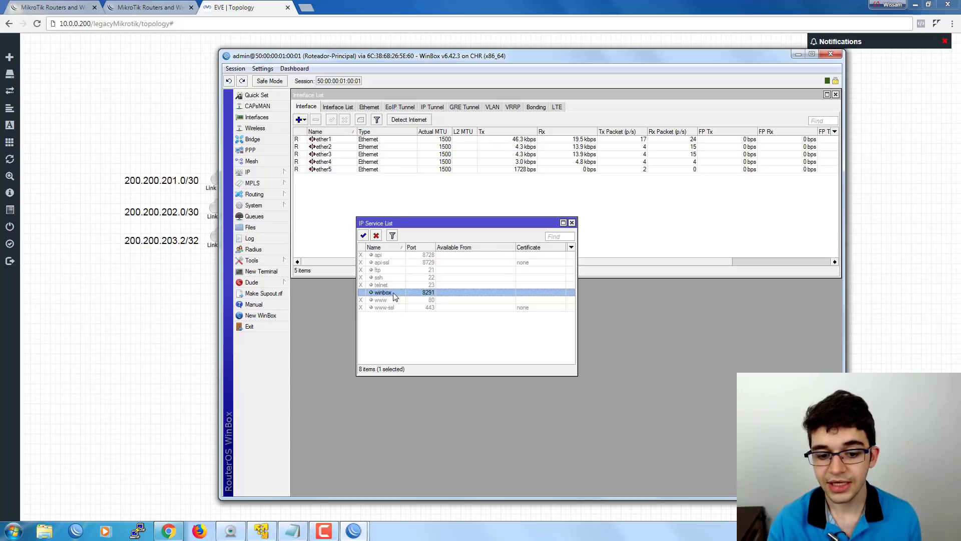
{"action": "left_click", "coordinate": [414, 326]}
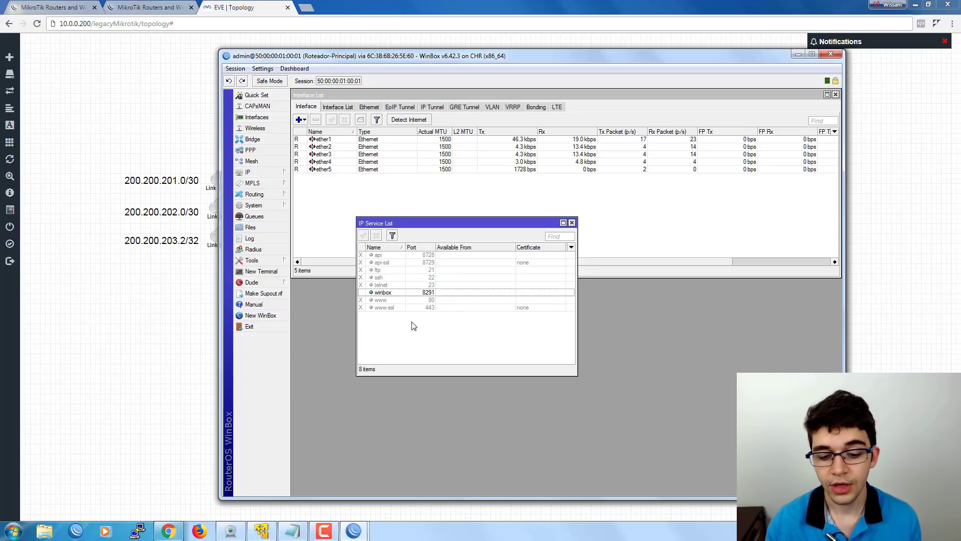
Cancel the IP Service <winbox> dialog unchanged and close the IP Service List window.
{"action": "double_click", "coordinate": [383, 292]}
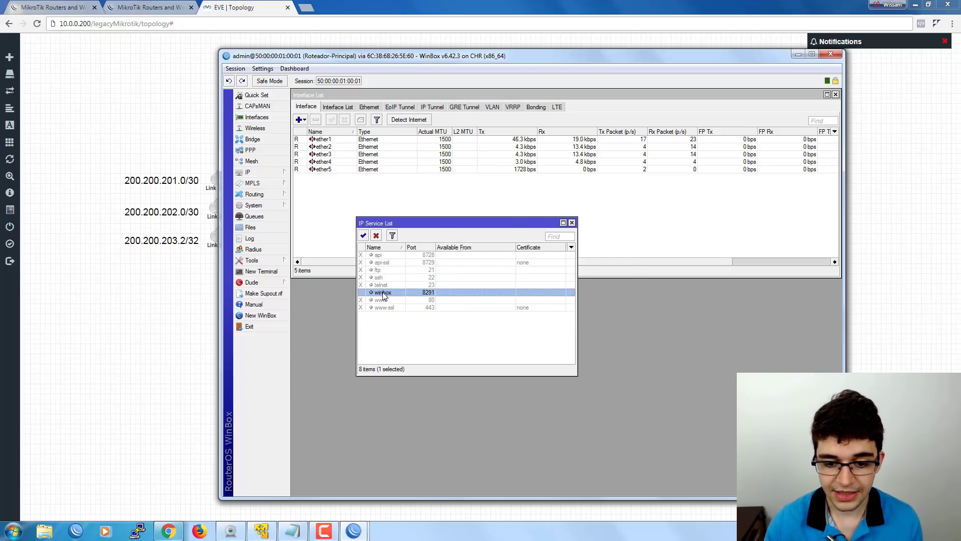
{"action": "left_click", "coordinate": [513, 283]}
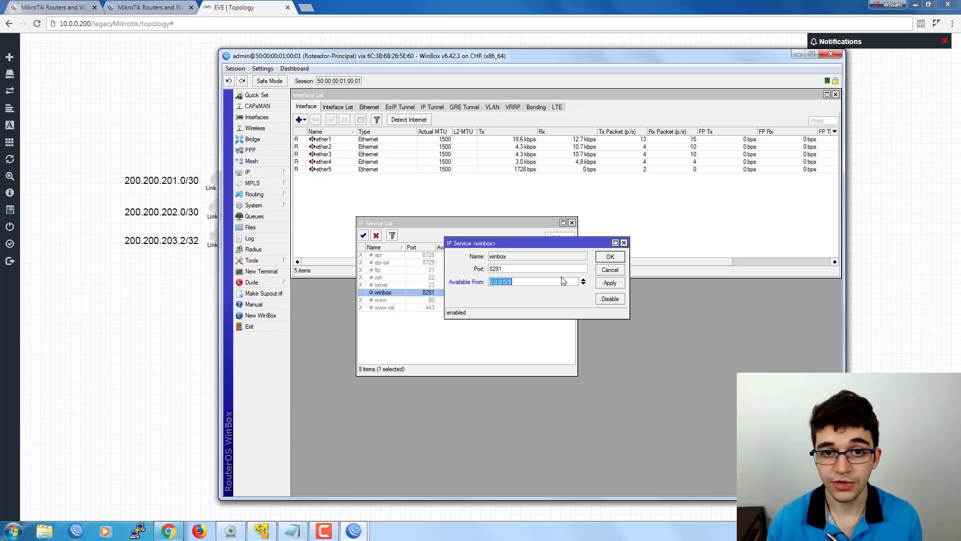
{"action": "left_click_drag", "start_coordinate": [578, 243], "coordinate": [491, 319]}
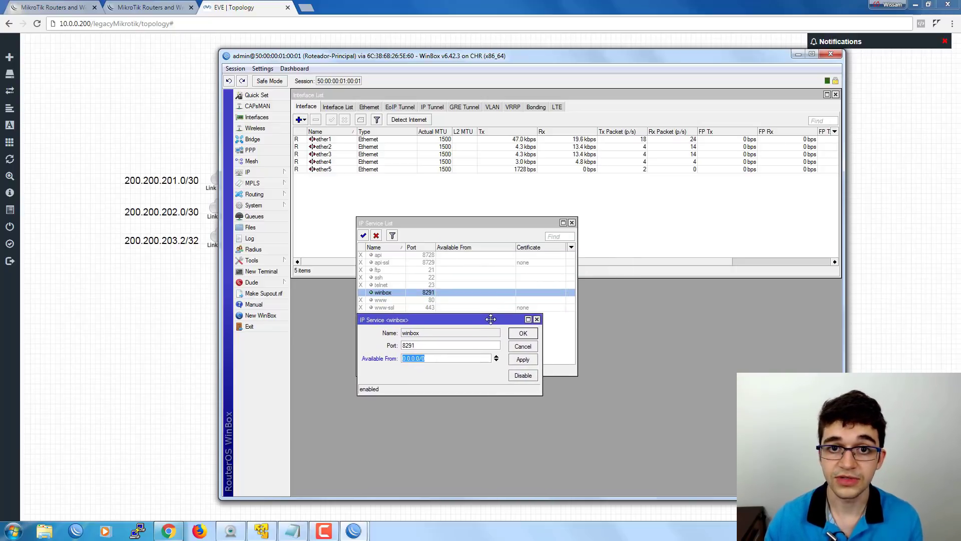
{"action": "left_click", "coordinate": [523, 346]}
{"action": "left_click", "coordinate": [571, 223]}
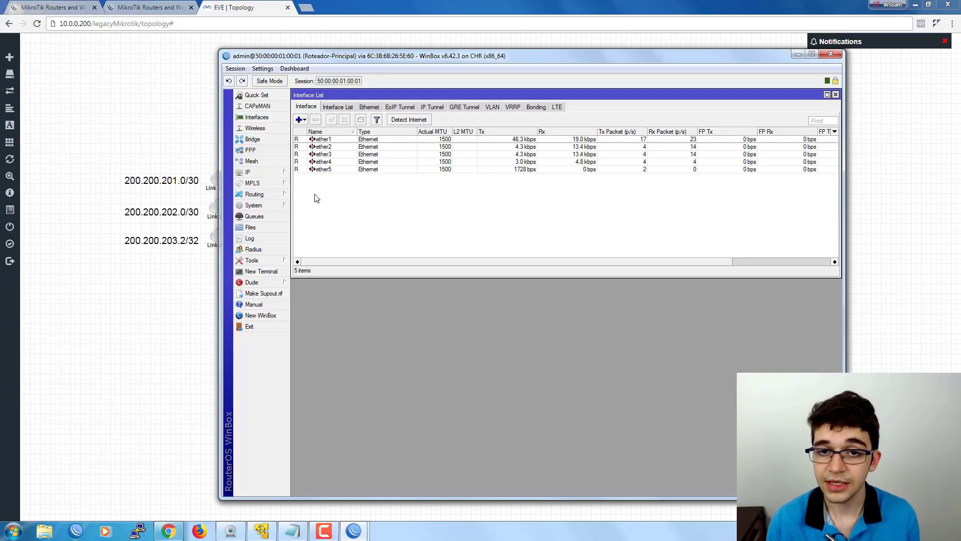
{"action": "left_click", "coordinate": [274, 208]}
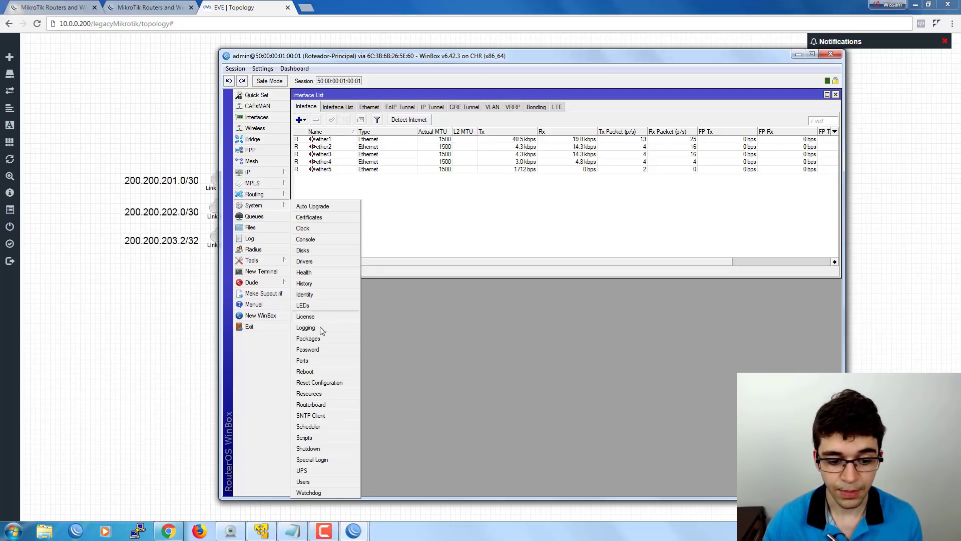
{"action": "left_click", "coordinate": [309, 338]}
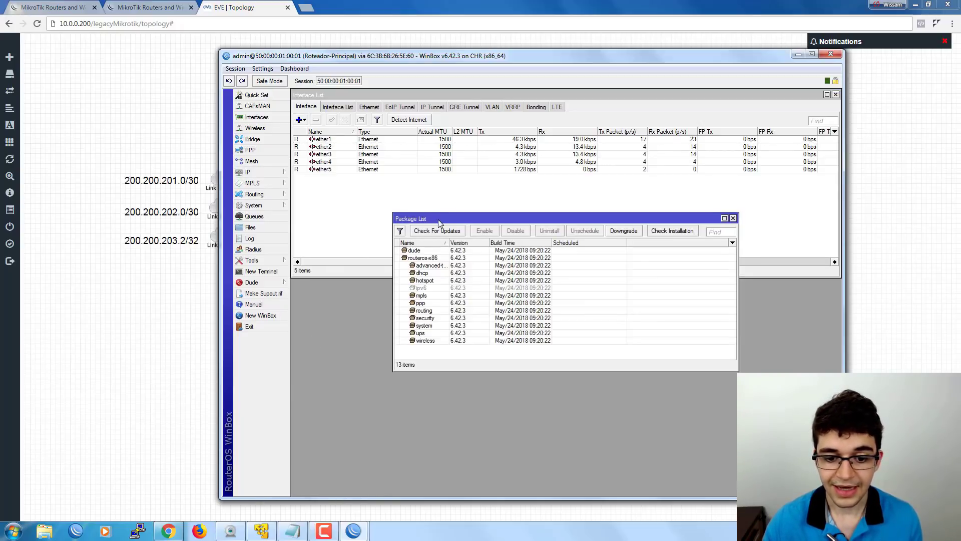
{"action": "left_click_drag", "start_coordinate": [437, 218], "coordinate": [373, 200]}
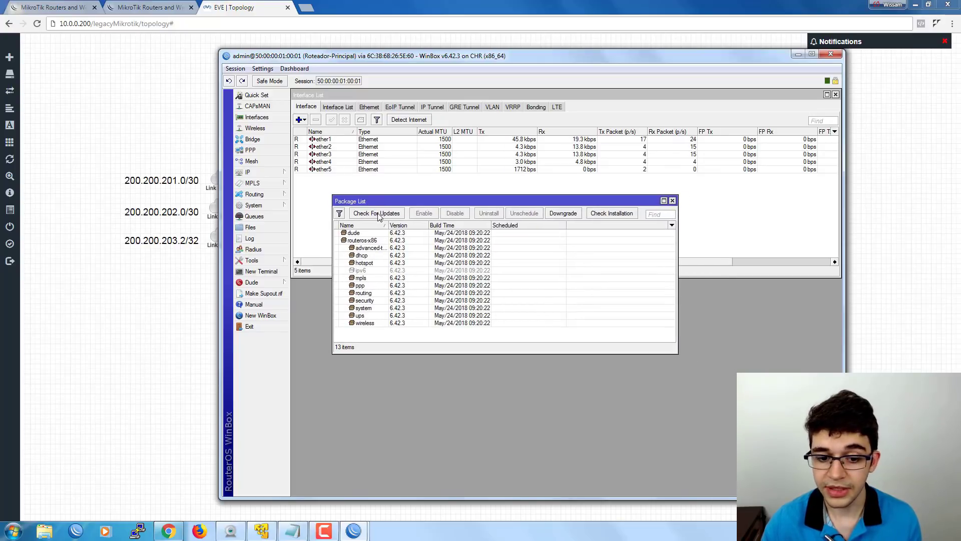
{"action": "left_click", "coordinate": [378, 213]}
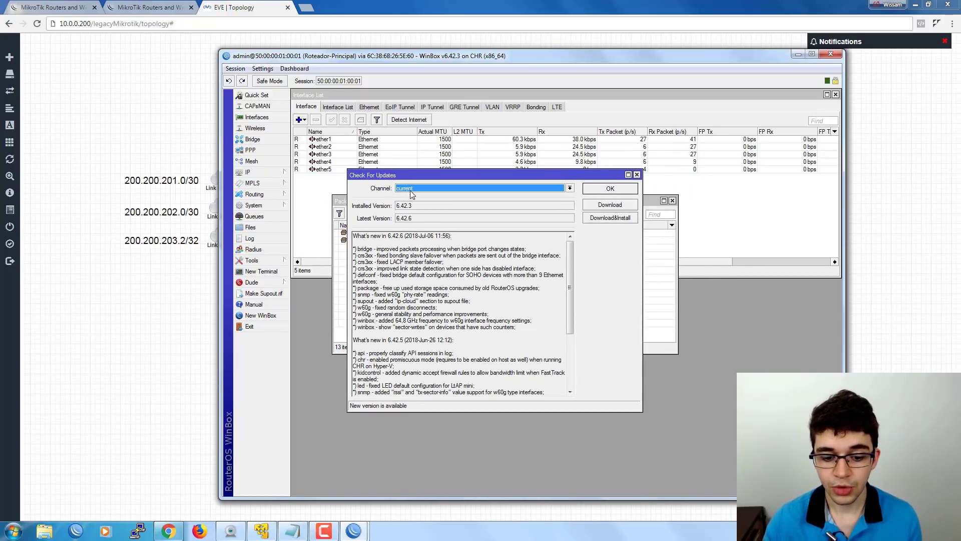
{"action": "left_click", "coordinate": [410, 190]}
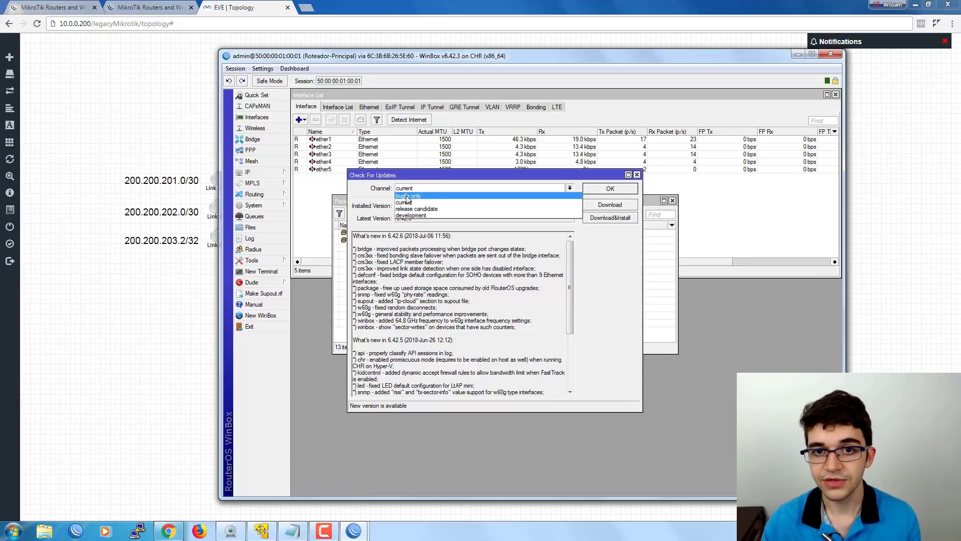
{"action": "left_click", "coordinate": [406, 196]}
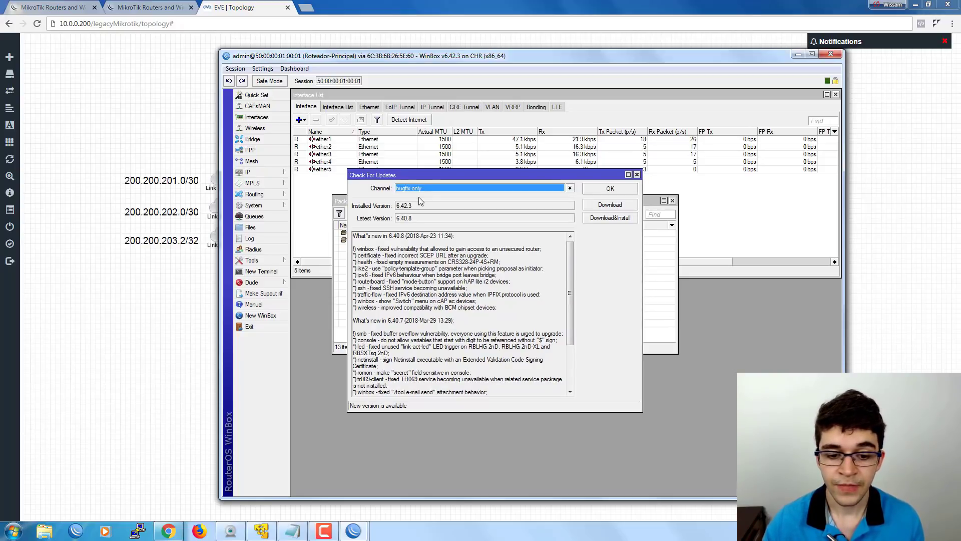
{"action": "left_click", "coordinate": [354, 240]}
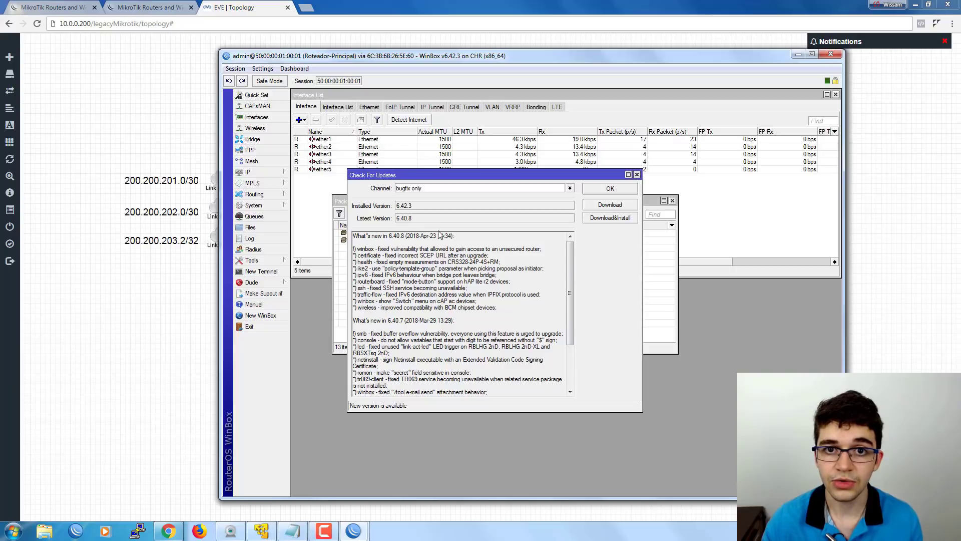
{"action": "left_click_drag", "start_coordinate": [416, 209], "coordinate": [380, 209]}
{"action": "left_click", "coordinate": [415, 209]}
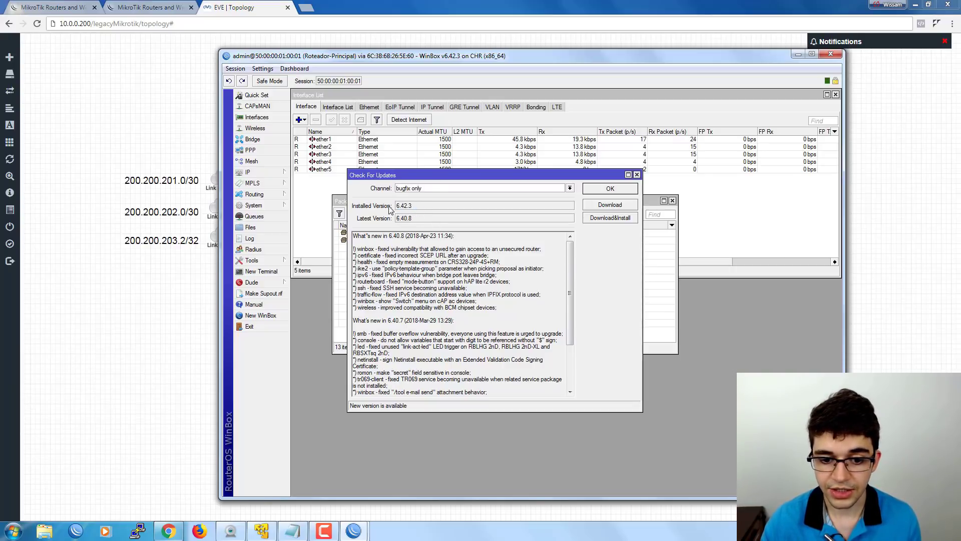
{"action": "double_click", "coordinate": [401, 219]}
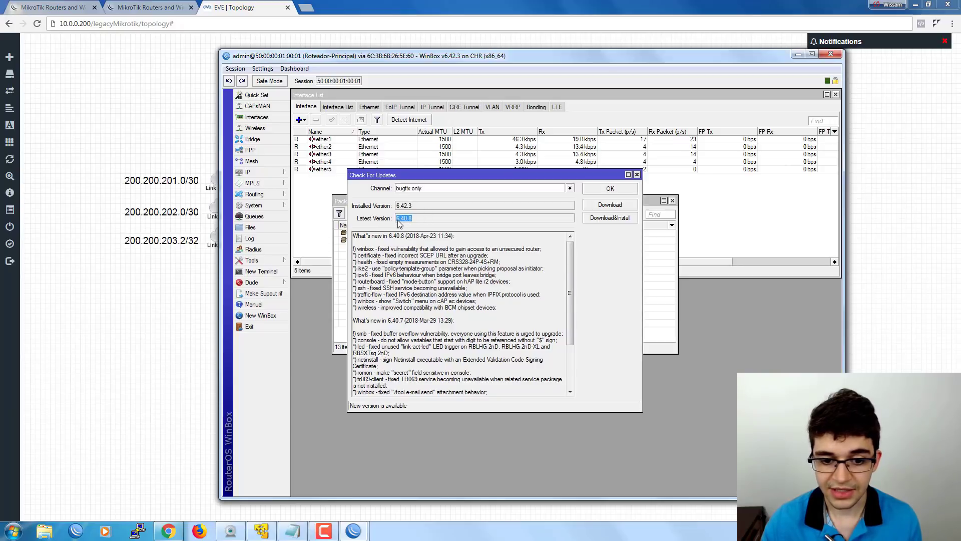
{"action": "left_click", "coordinate": [404, 189]}
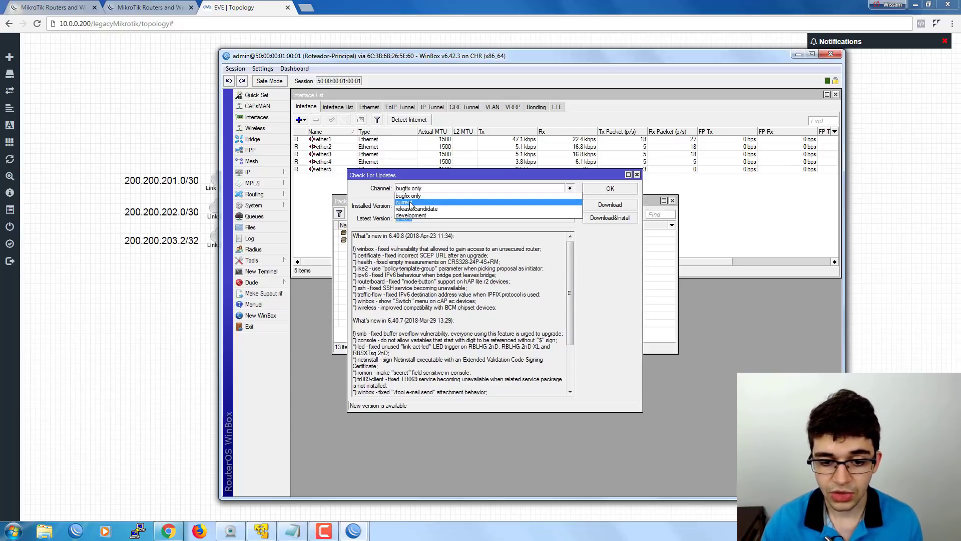
{"action": "left_click", "coordinate": [411, 203]}
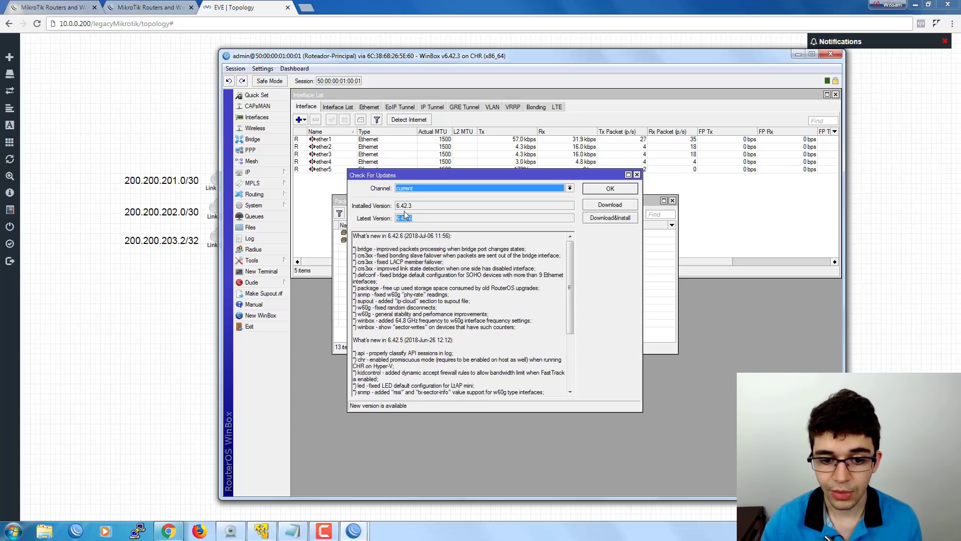
{"action": "left_click_drag", "start_coordinate": [409, 205], "coordinate": [484, 212]}
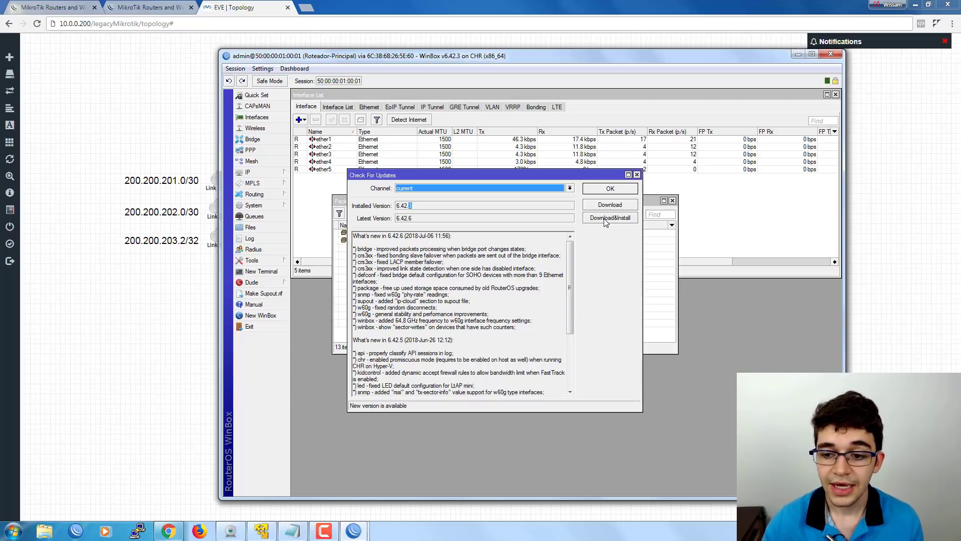
{"action": "left_click", "coordinate": [636, 175]}
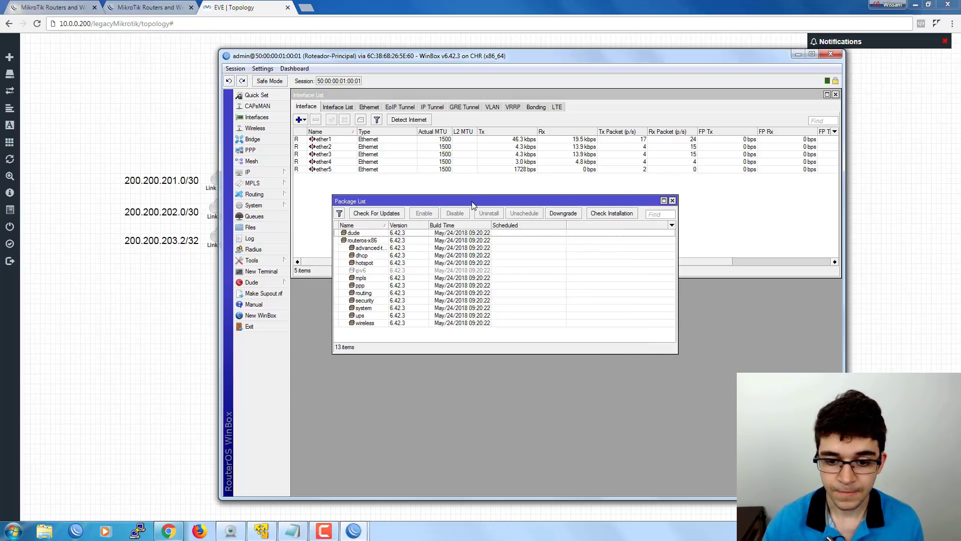
{"action": "left_click_drag", "start_coordinate": [475, 205], "coordinate": [445, 220]}
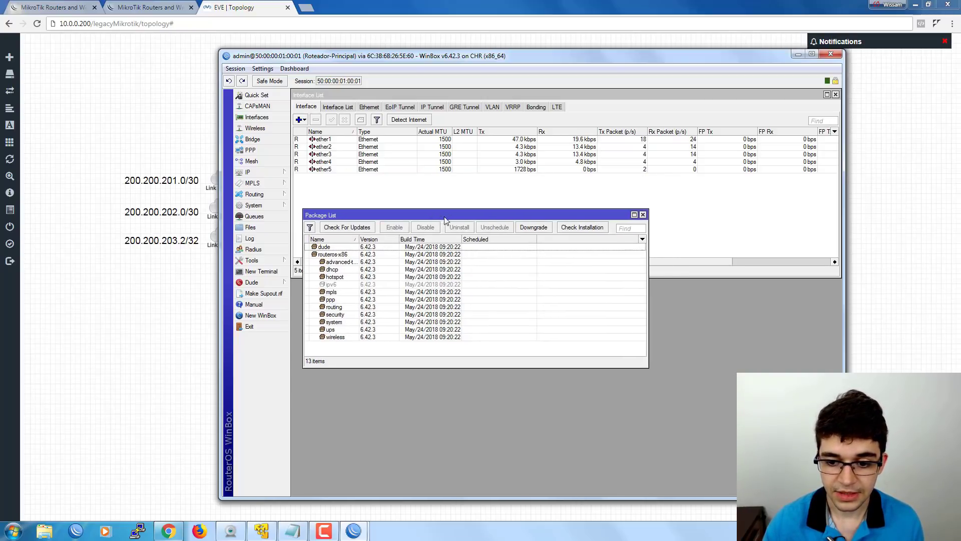
{"action": "left_click", "coordinate": [642, 215]}
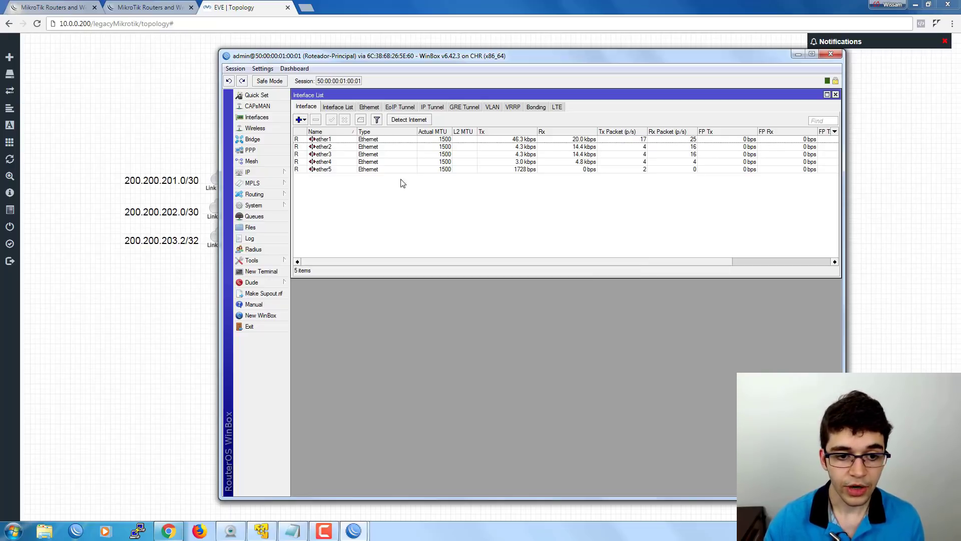
Drag the WinBox window right to uncover the EVE-NG topology's three WAN links.
{"action": "left_click_drag", "start_coordinate": [259, 57], "coordinate": [375, 41]}
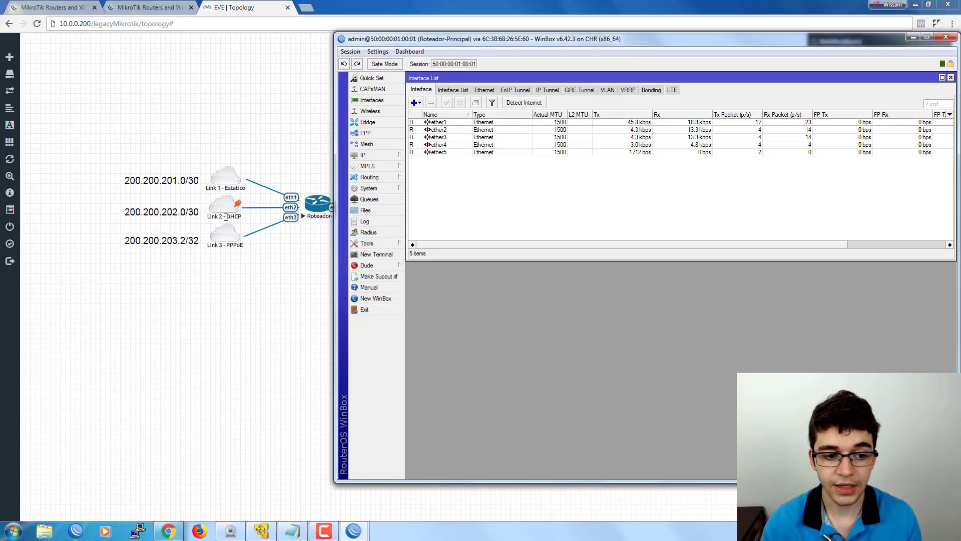
Give ether1 the comment 'Link 1 - Estatico'.
{"action": "mouse_move", "coordinate": [442, 40]}
{"action": "left_mouse_down"}
{"action": "mouse_move", "coordinate": [406, 42]}
{"action": "mouse_move", "coordinate": [442, 44]}
{"action": "left_mouse_up"}
{"action": "left_click", "coordinate": [442, 129]}
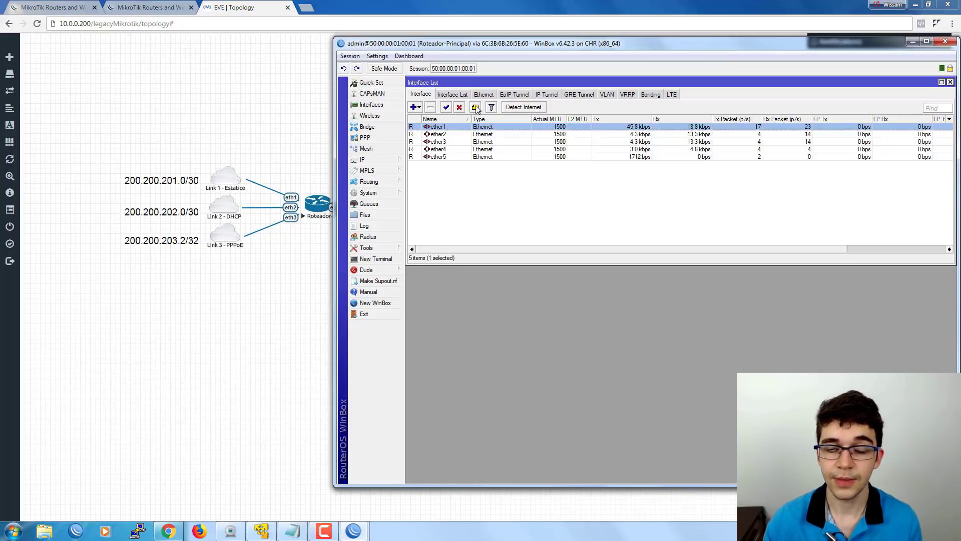
{"action": "left_click", "coordinate": [466, 177]}
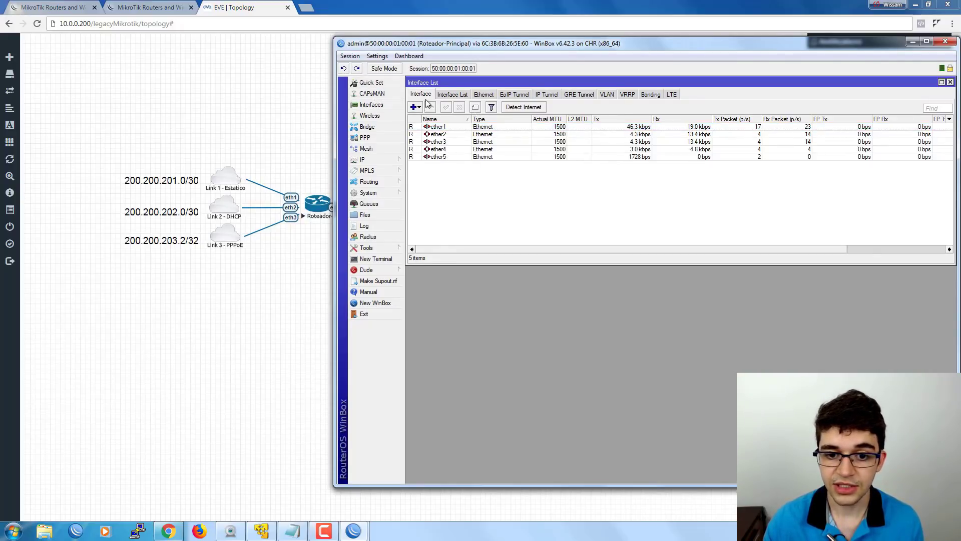
{"action": "left_click", "coordinate": [448, 126]}
{"action": "left_click", "coordinate": [455, 142]}
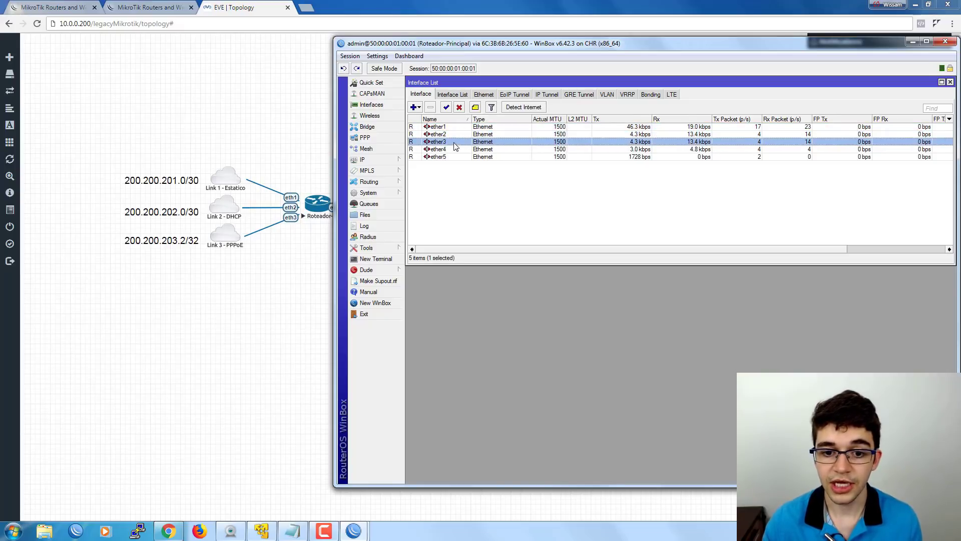
{"action": "left_click", "coordinate": [453, 149]}
{"action": "left_click", "coordinate": [453, 157]}
{"action": "left_click", "coordinate": [449, 126]}
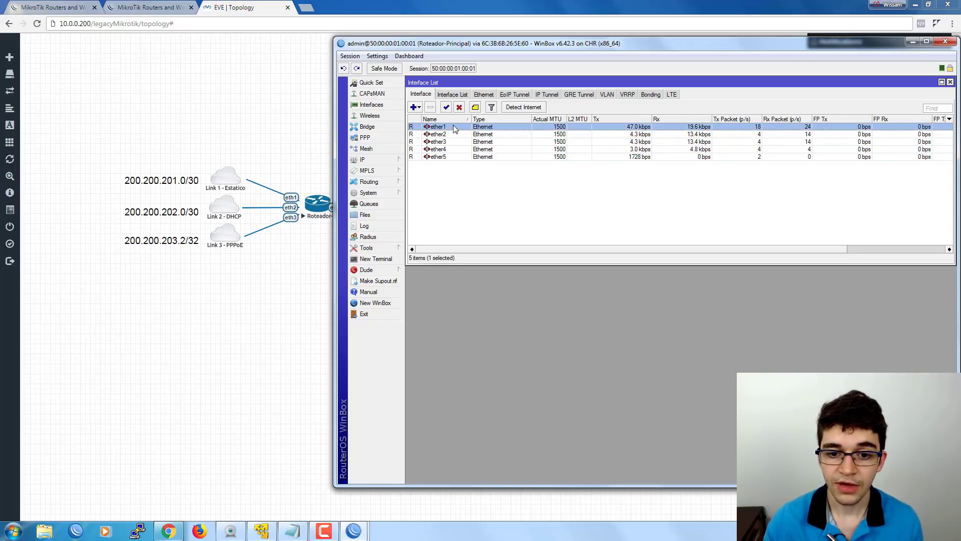
{"action": "left_click", "coordinate": [475, 108]}
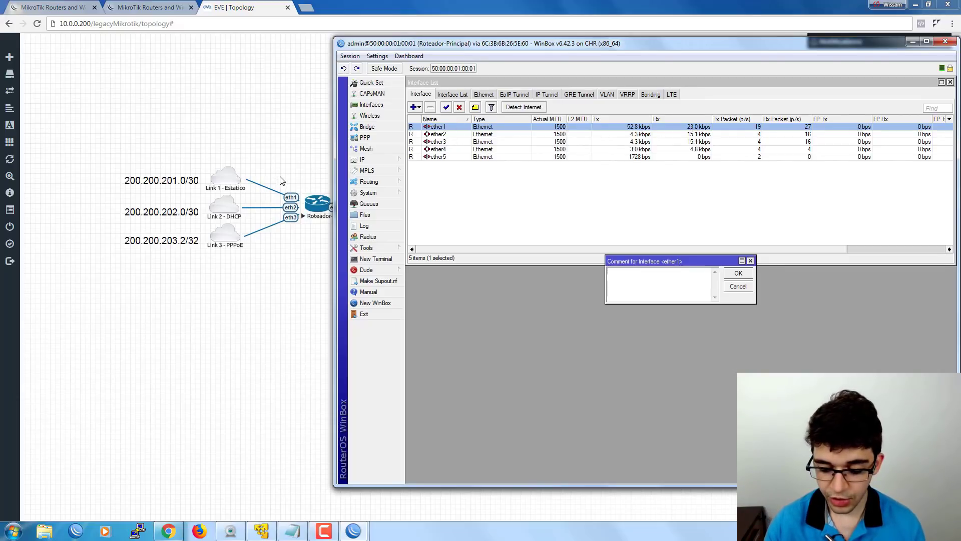
{"action": "type", "text": "Link 1"}
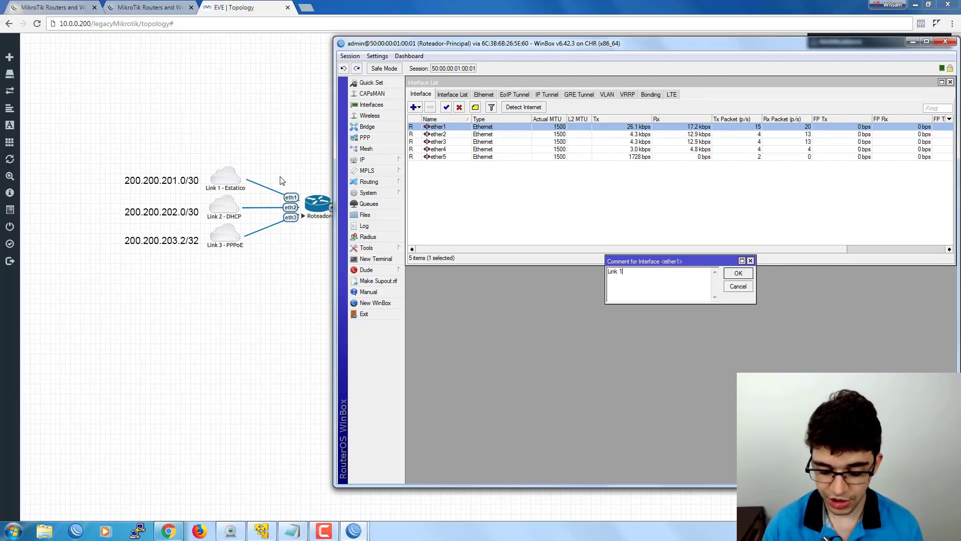
{"action": "type", "text": " - E"}
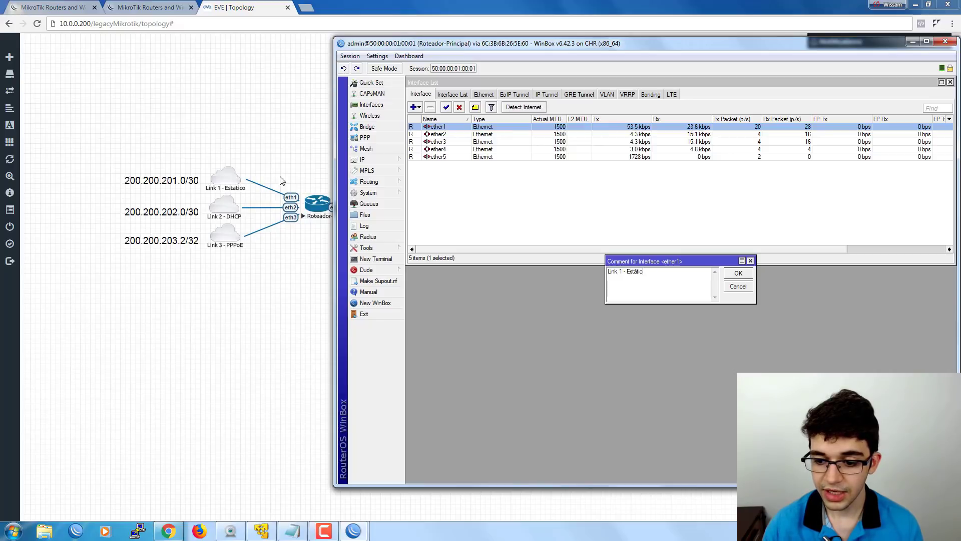
{"action": "type", "text": "státic"}
{"action": "key", "text": "BackSpace"}
{"action": "key", "text": "BackSpace"}
{"action": "type", "text": "a"}
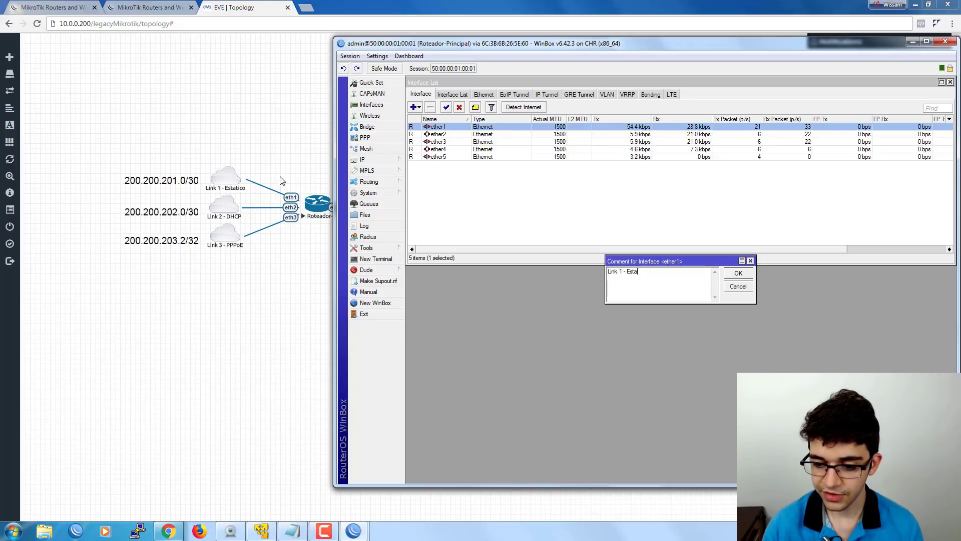
{"action": "key", "text": "Return"}
Comment ether2 as 'Link 2 - DHCP' and ether3 as 'Link 3 - PPPoE'.
{"action": "key", "text": "Down"}
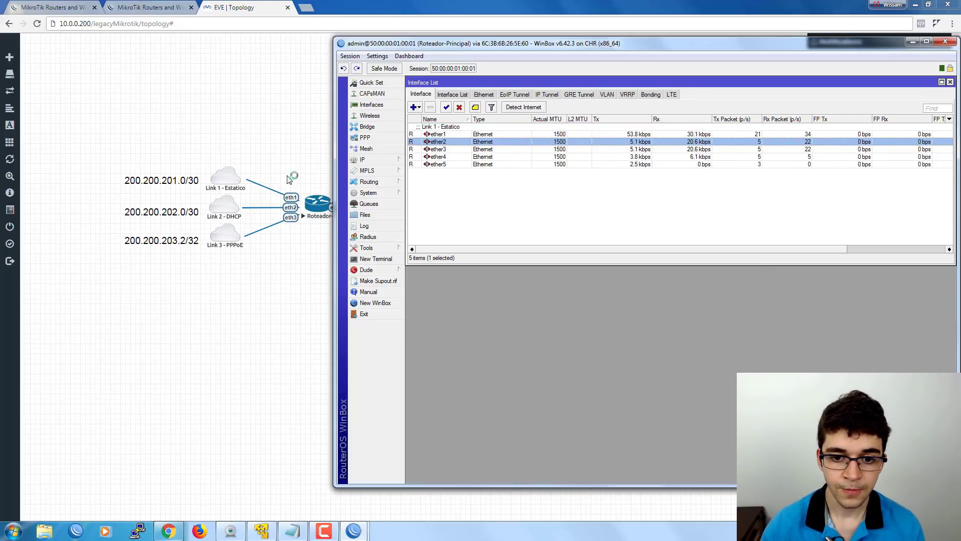
{"action": "left_click", "coordinate": [476, 107]}
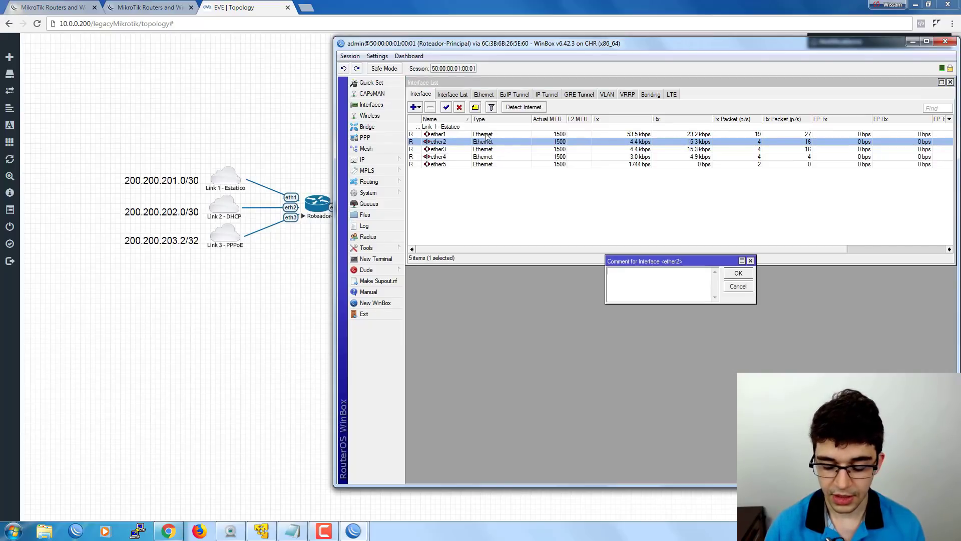
{"action": "type", "text": "Link 2 -"}
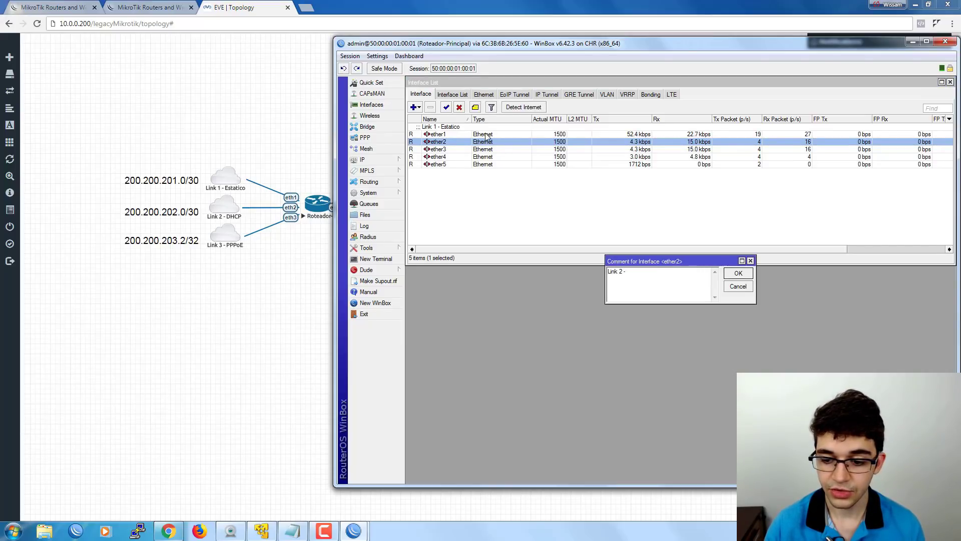
{"action": "type", "text": " DHCP"}
{"action": "key", "text": "Return"}
{"action": "key", "text": "Down"}
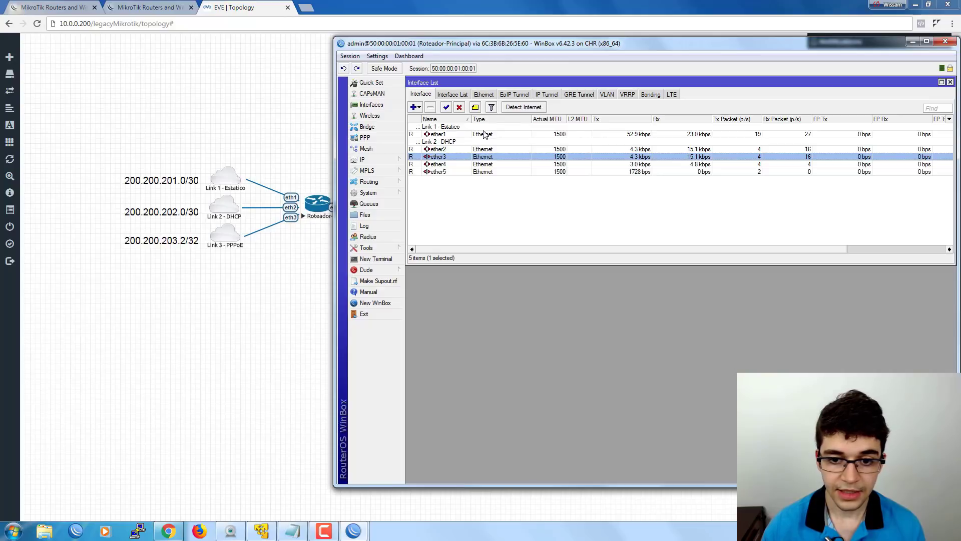
{"action": "left_click", "coordinate": [476, 108]}
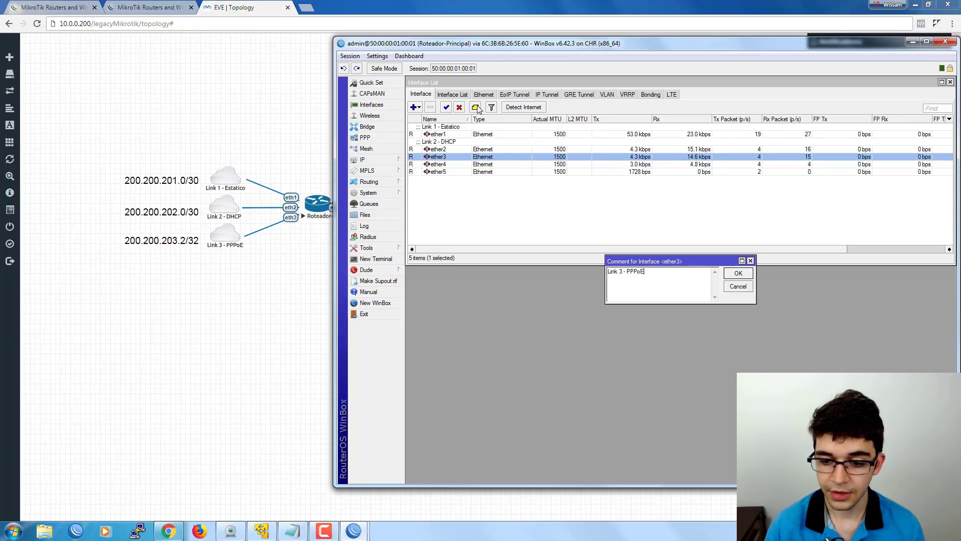
{"action": "key", "text": "Return"}
Bring up the IP Address List and place it over the interface list.
{"action": "left_click", "coordinate": [440, 135]}
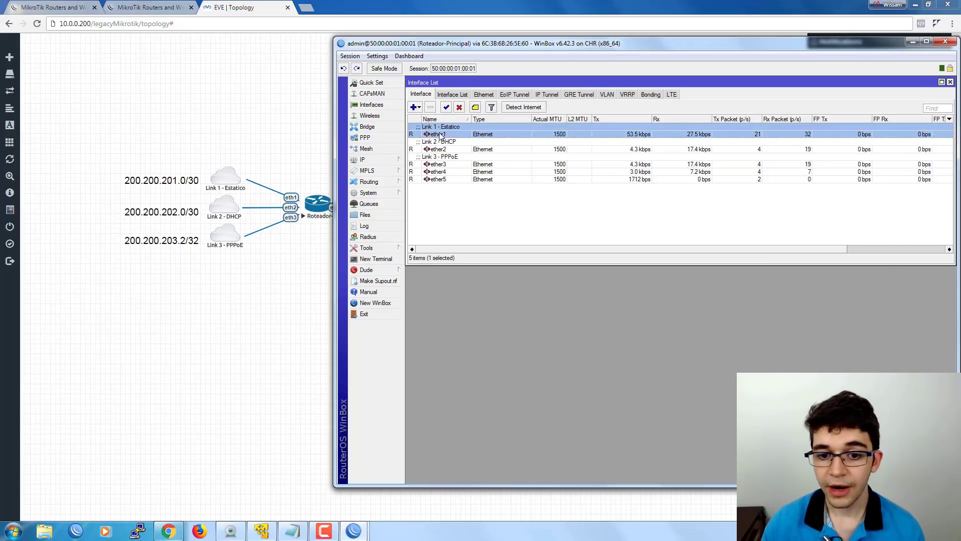
{"action": "left_click", "coordinate": [378, 159]}
{"action": "left_click", "coordinate": [423, 183]}
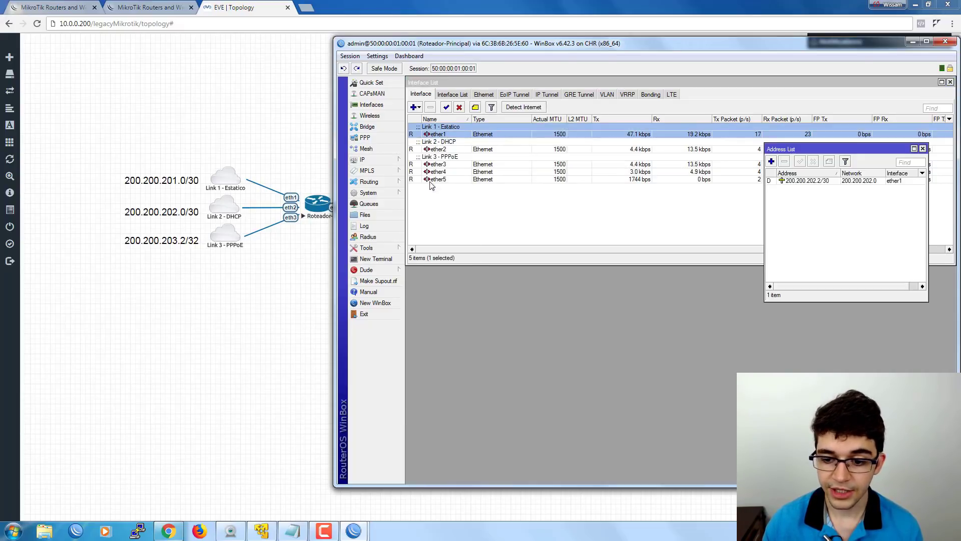
{"action": "left_click_drag", "start_coordinate": [802, 152], "coordinate": [481, 214]}
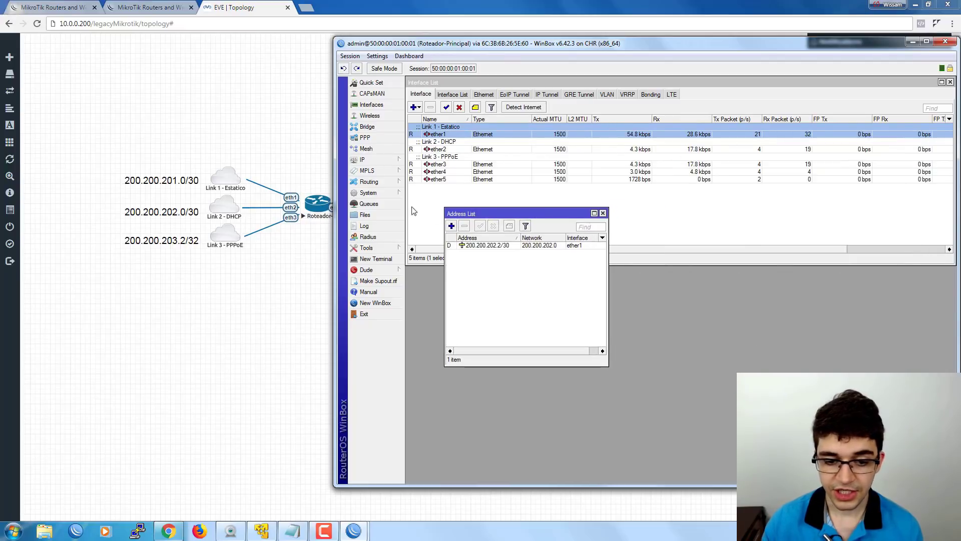
{"action": "left_click", "coordinate": [385, 160]}
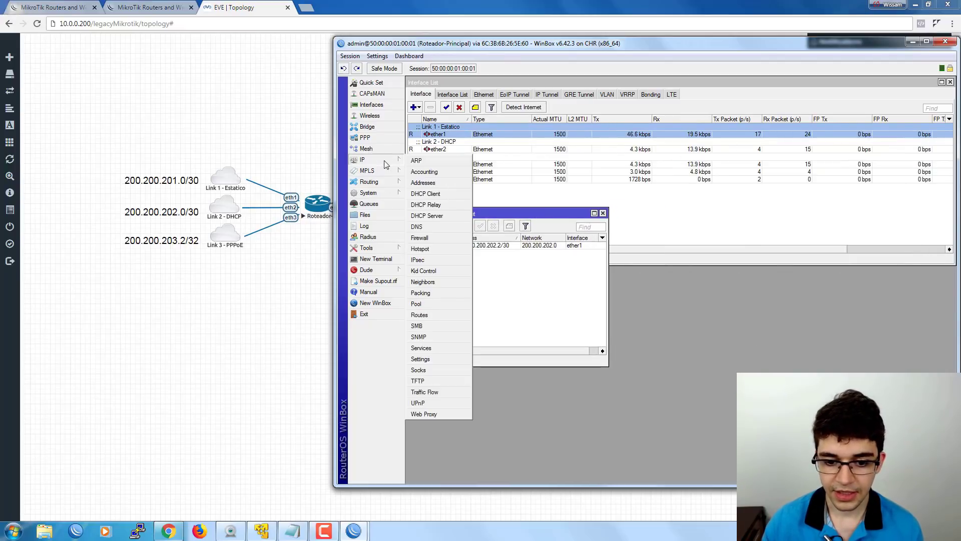
Remove the ether1 entry from the DHCP Client list.
{"action": "left_click", "coordinate": [435, 203]}
{"action": "left_click_drag", "start_coordinate": [578, 199], "coordinate": [579, 204]}
{"action": "left_click", "coordinate": [588, 247]}
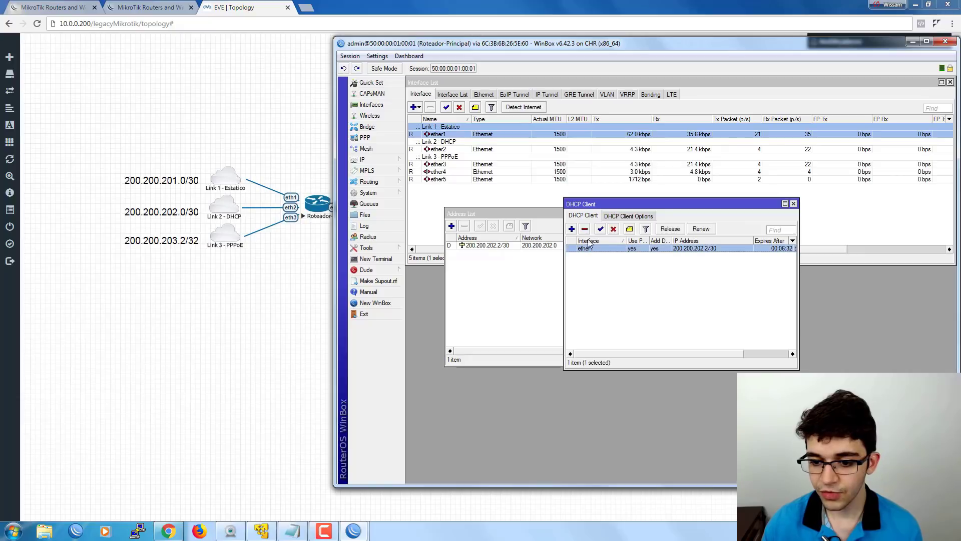
{"action": "left_click", "coordinate": [585, 230]}
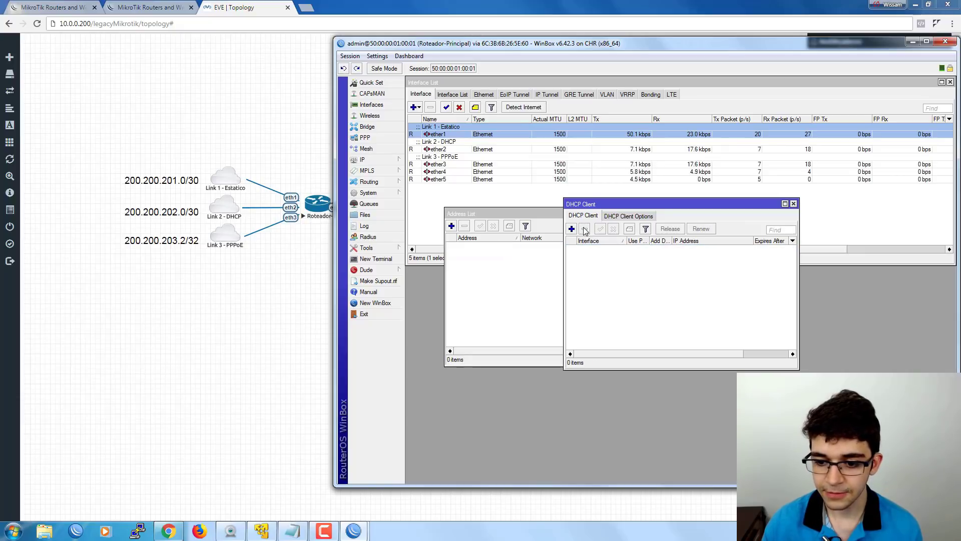
{"action": "left_click", "coordinate": [793, 203]}
Add the static address 200.200.201.2/30 on interface ether1.
{"action": "left_click_drag", "start_coordinate": [477, 213], "coordinate": [446, 192]}
{"action": "left_click", "coordinate": [421, 204]}
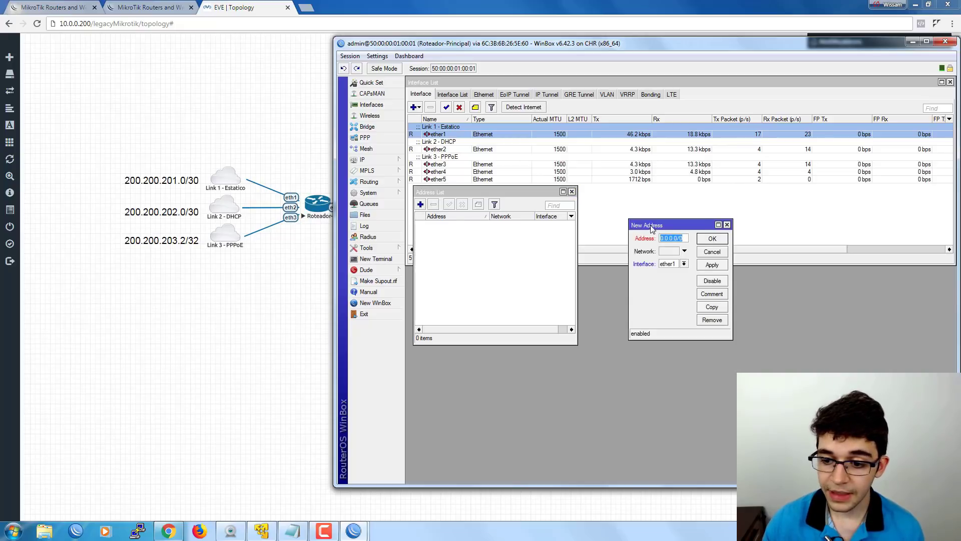
{"action": "left_click_drag", "start_coordinate": [650, 225], "coordinate": [604, 231]}
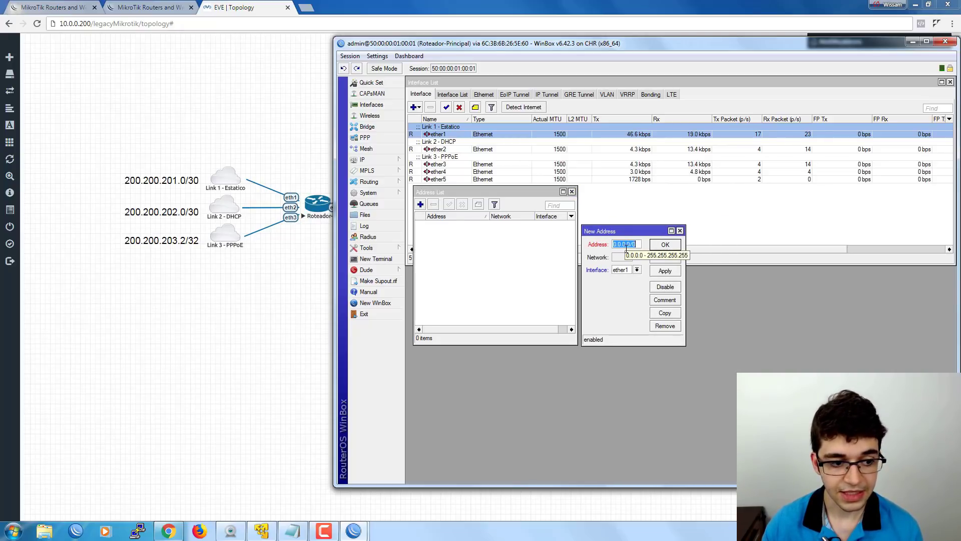
{"action": "type", "text": "200"}
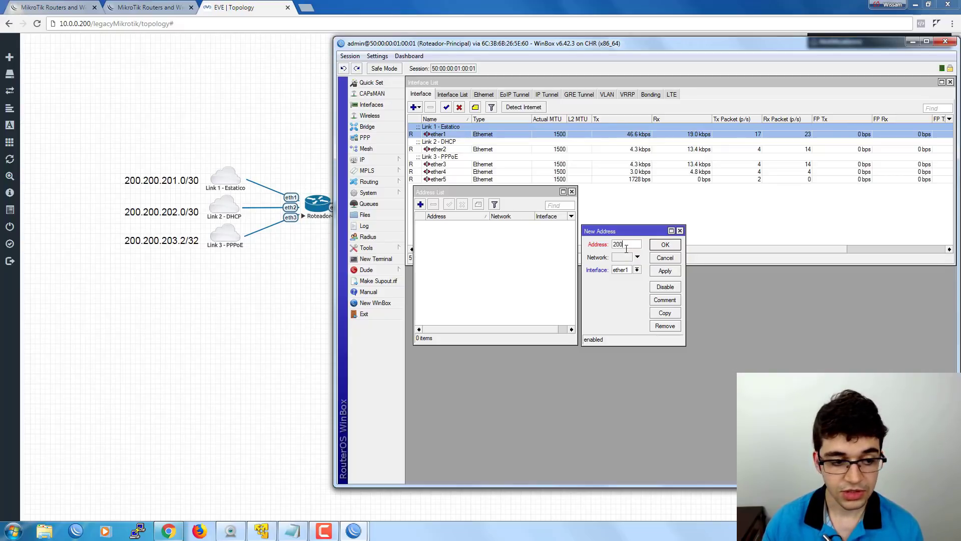
{"action": "type", "text": ".200.201.2/"}
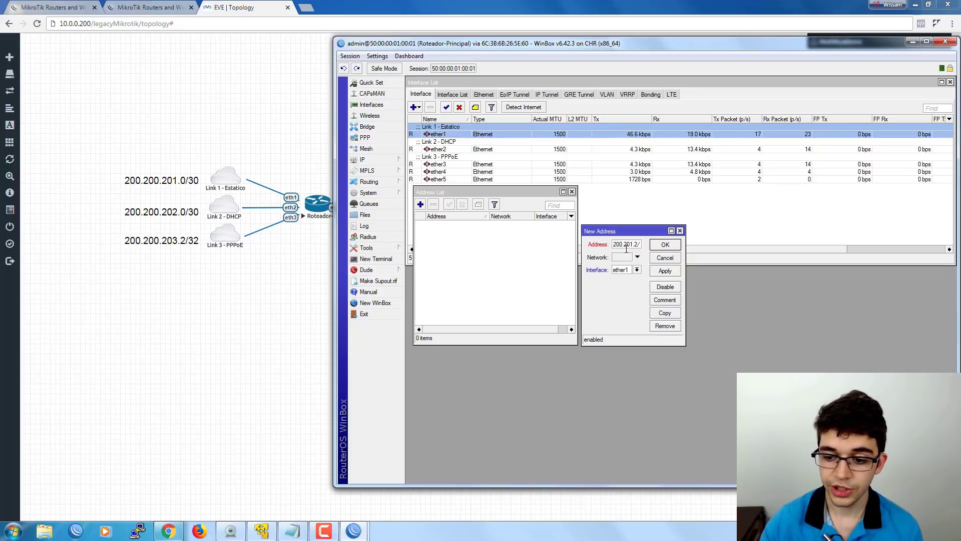
{"action": "type", "text": "30"}
{"action": "left_click", "coordinate": [625, 272]}
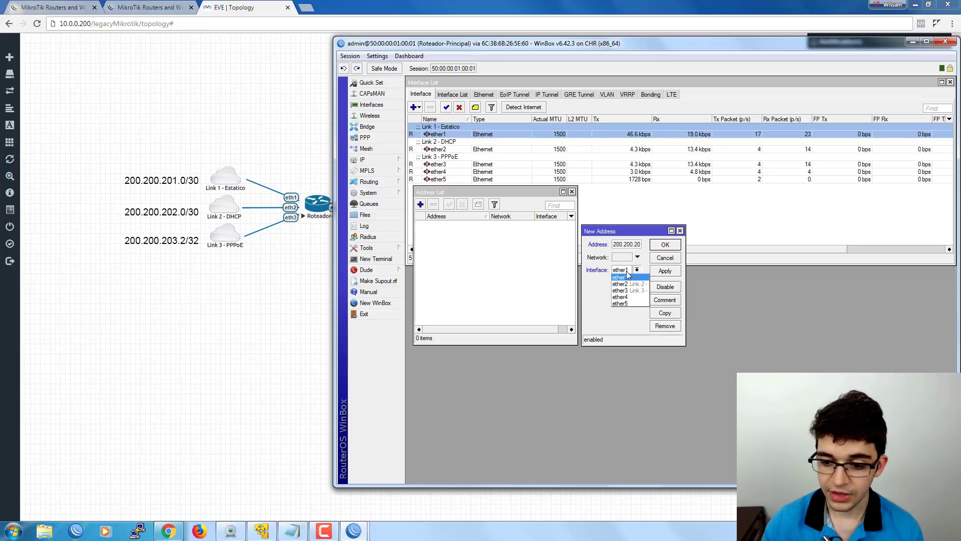
{"action": "left_click", "coordinate": [628, 277]}
{"action": "left_click", "coordinate": [652, 250]}
{"action": "left_click", "coordinate": [490, 245]}
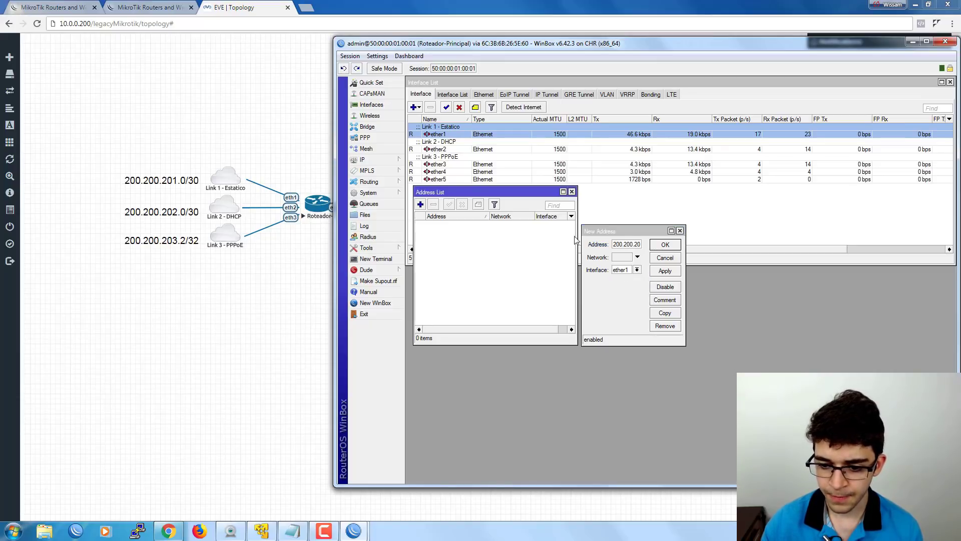
{"action": "left_click", "coordinate": [633, 233]}
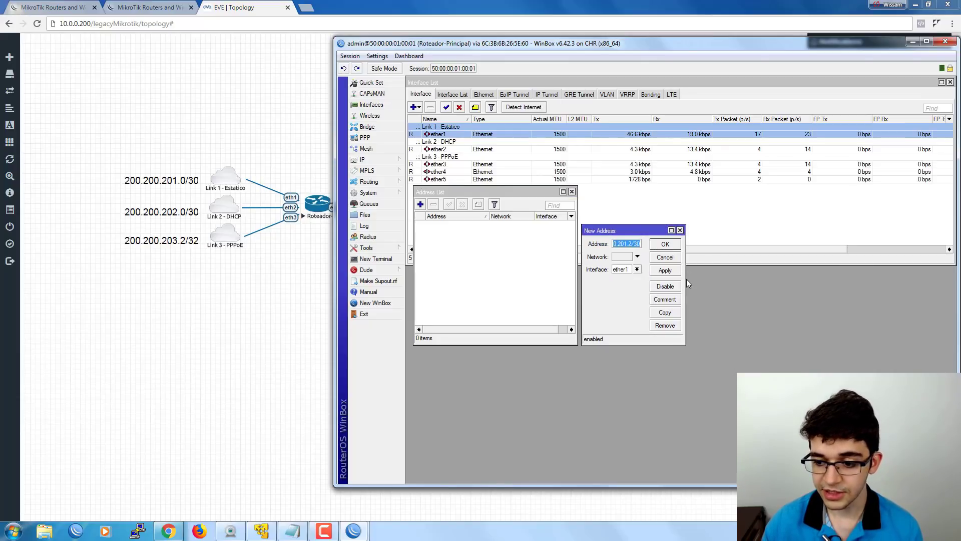
{"action": "key", "text": "Return"}
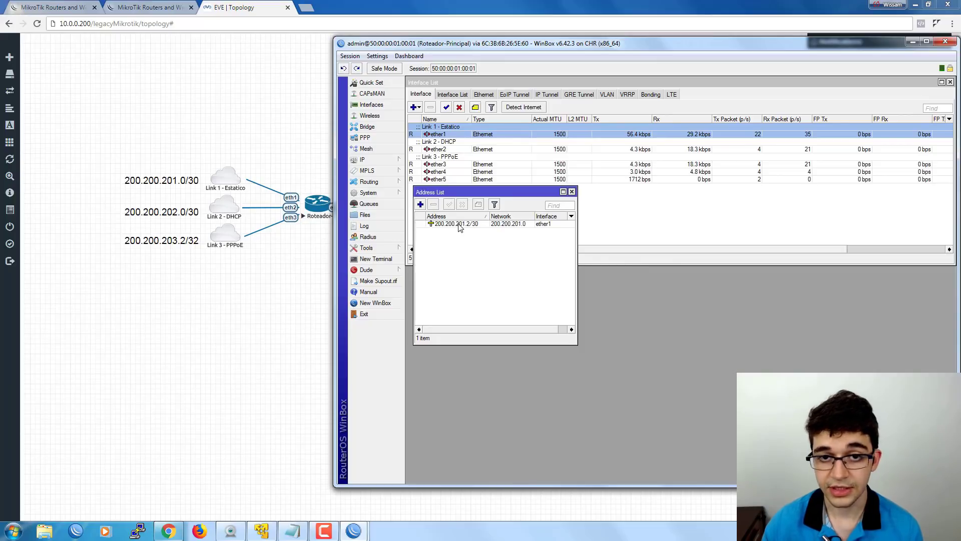
{"action": "left_click", "coordinate": [459, 225]}
{"action": "left_click", "coordinate": [467, 242]}
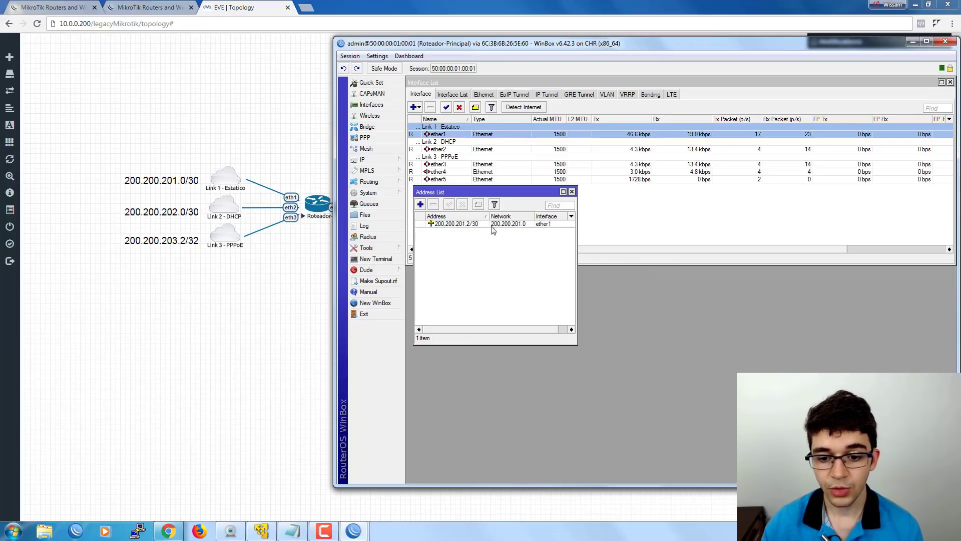
Add a 0.0.0.0/0 route in the Route List with gateway 200.200.201.1.
{"action": "left_click", "coordinate": [371, 160]}
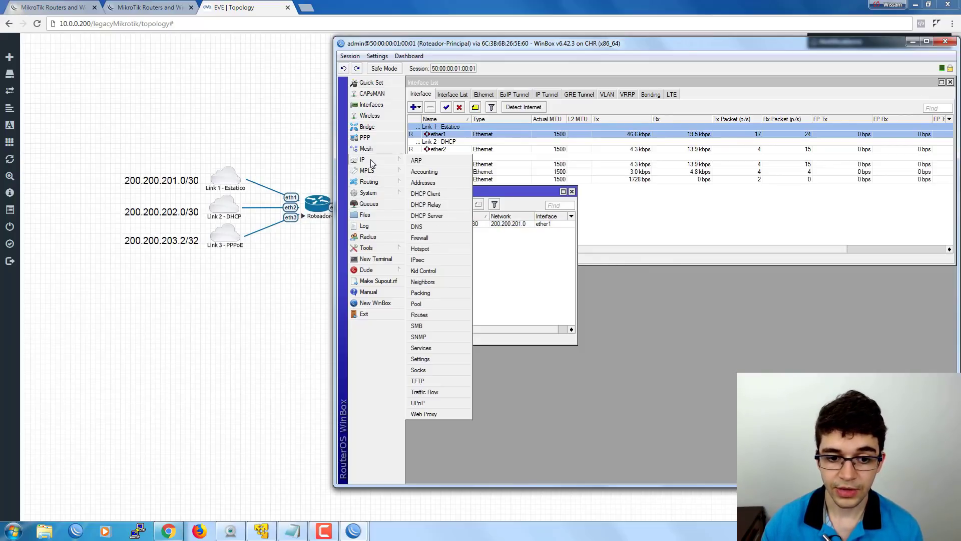
{"action": "left_click", "coordinate": [437, 315]}
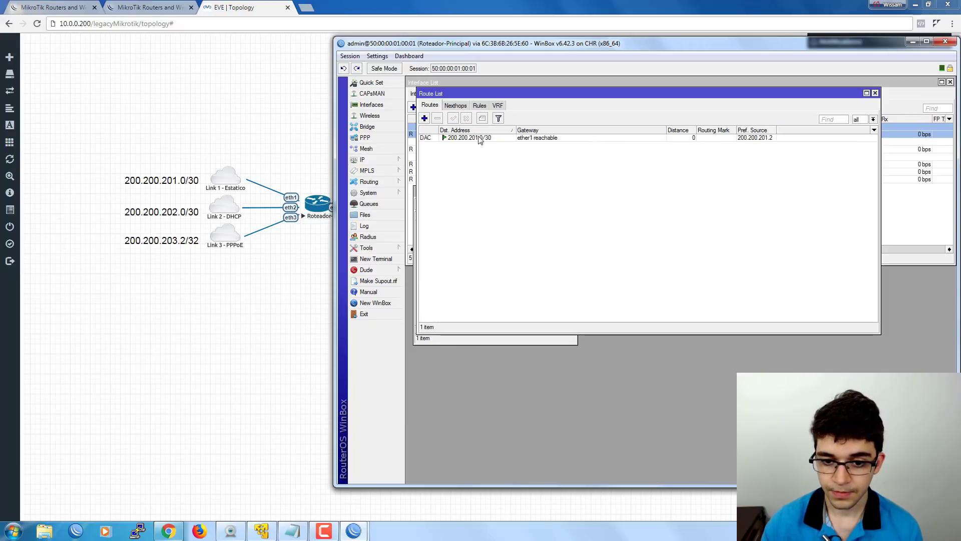
{"action": "left_click_drag", "start_coordinate": [448, 94], "coordinate": [609, 256]}
{"action": "left_click", "coordinate": [542, 223]}
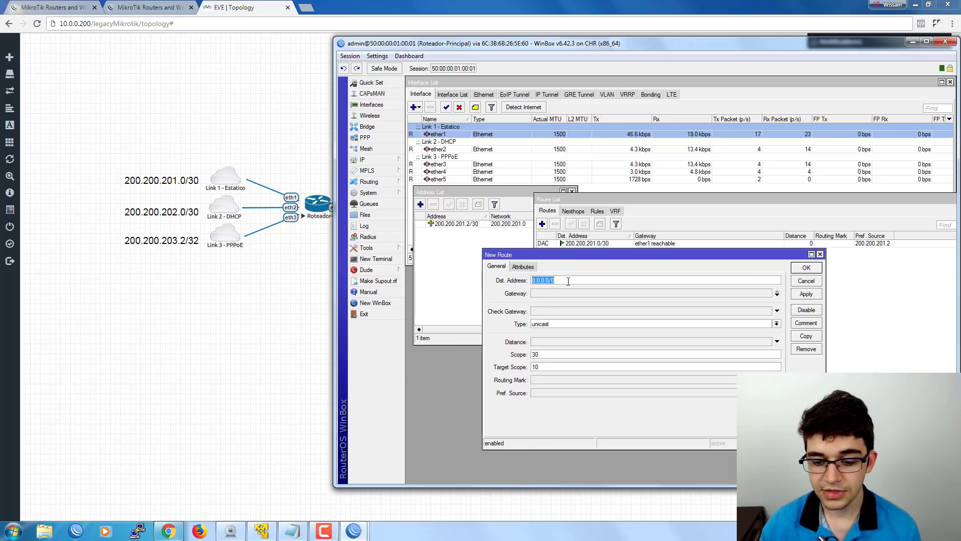
{"action": "left_click", "coordinate": [539, 294]}
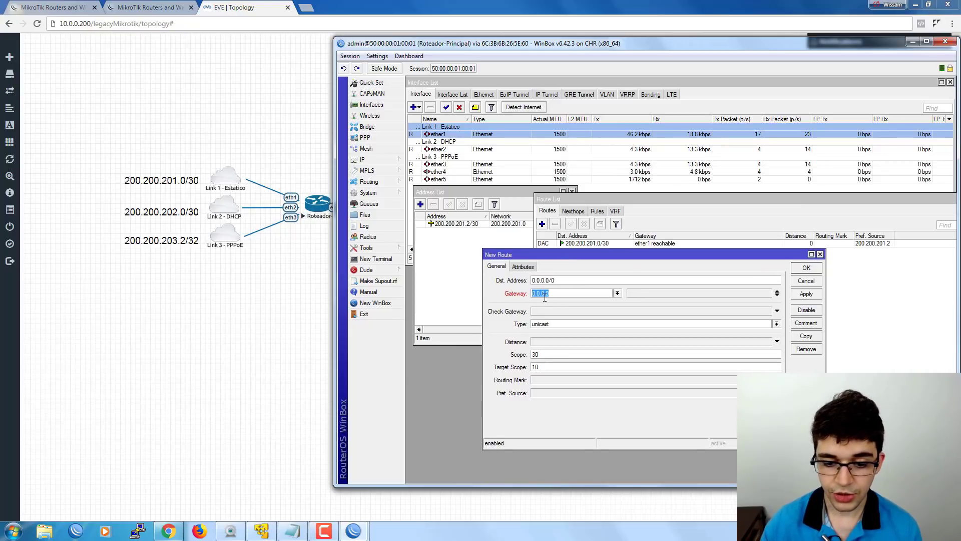
{"action": "type", "text": "200.200.201.1"}
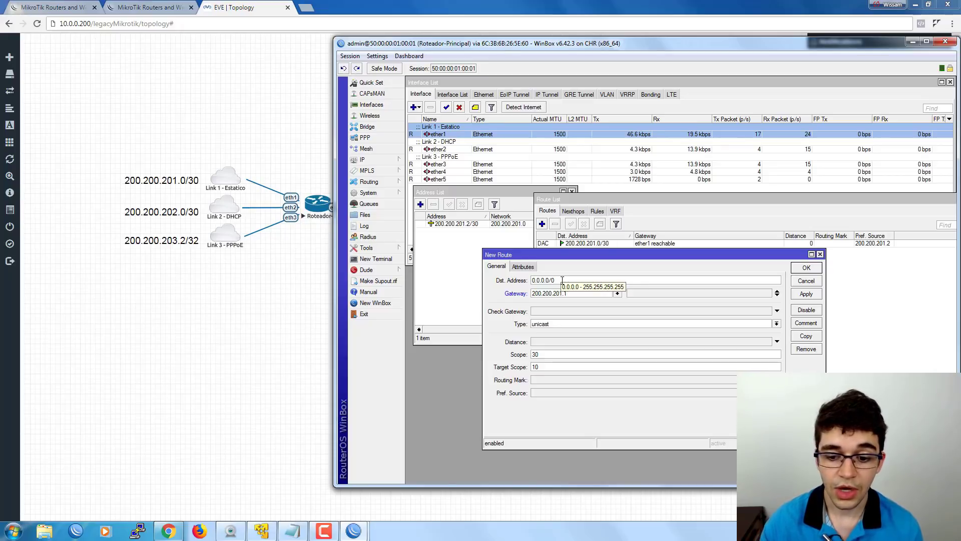
{"action": "left_click_drag", "start_coordinate": [570, 294], "coordinate": [518, 294]}
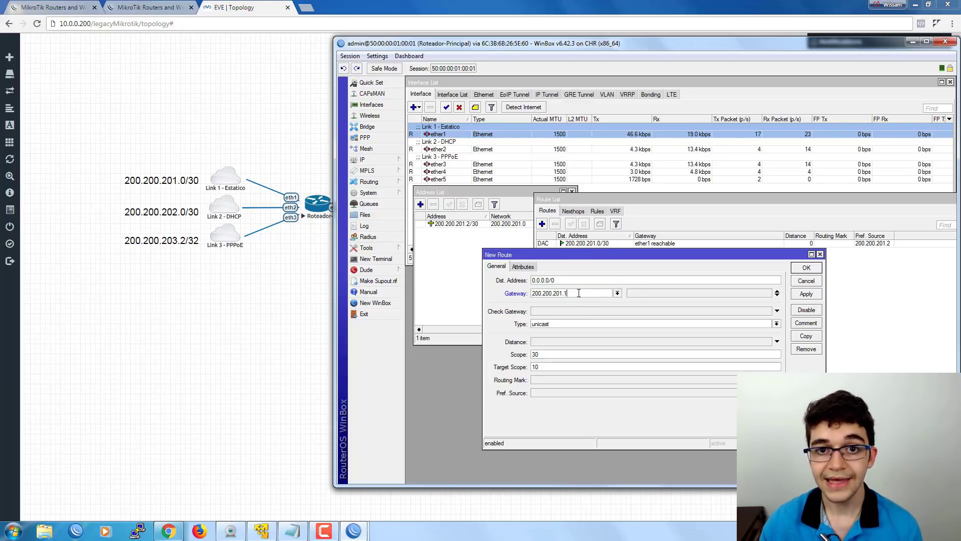
{"action": "left_click_drag", "start_coordinate": [580, 293], "coordinate": [493, 296]}
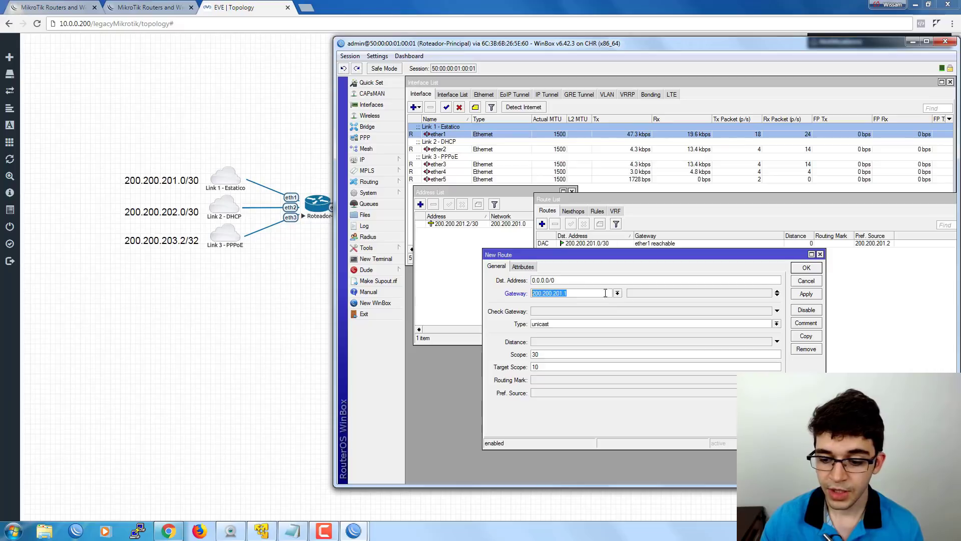
{"action": "left_click", "coordinate": [806, 269]}
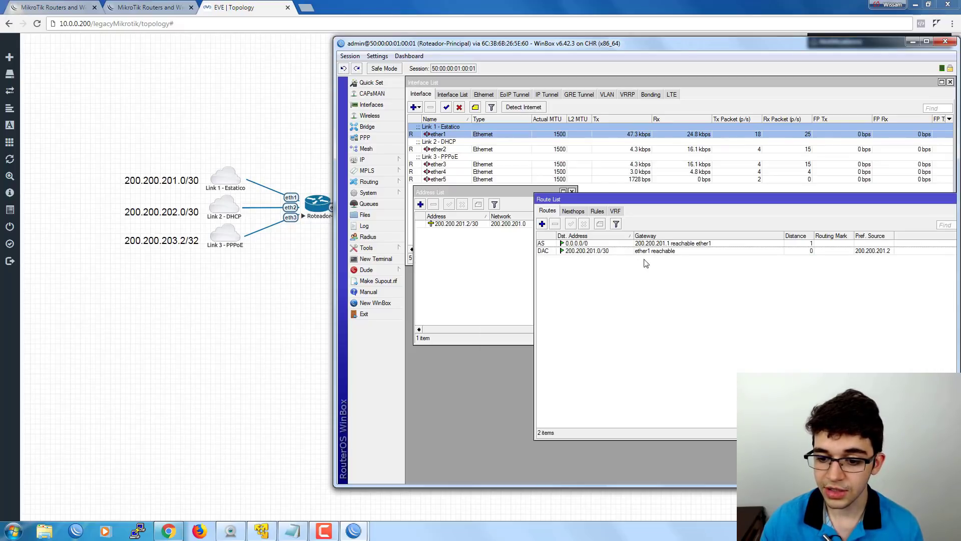
{"action": "left_click", "coordinate": [647, 245]}
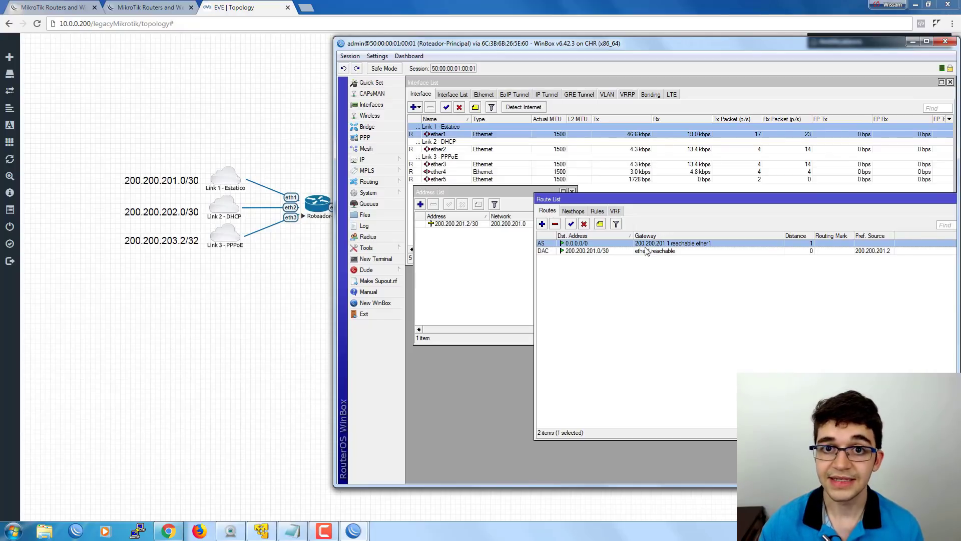
{"action": "left_click", "coordinate": [475, 262]}
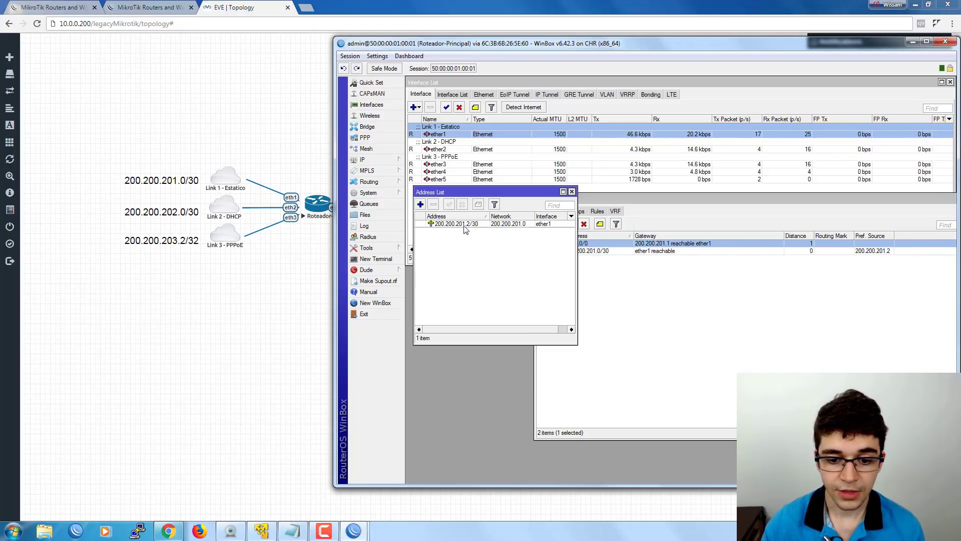
{"action": "left_click_drag", "start_coordinate": [450, 193], "coordinate": [446, 211]}
{"action": "left_click", "coordinate": [384, 161]}
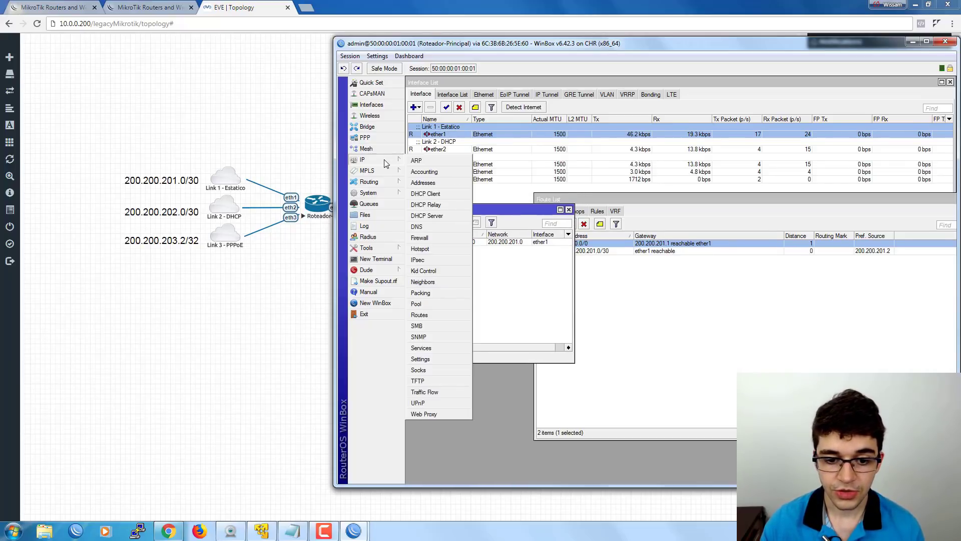
Create a new DHCP client on interface ether2.
{"action": "left_click", "coordinate": [425, 194]}
{"action": "left_click_drag", "start_coordinate": [589, 205], "coordinate": [455, 241]}
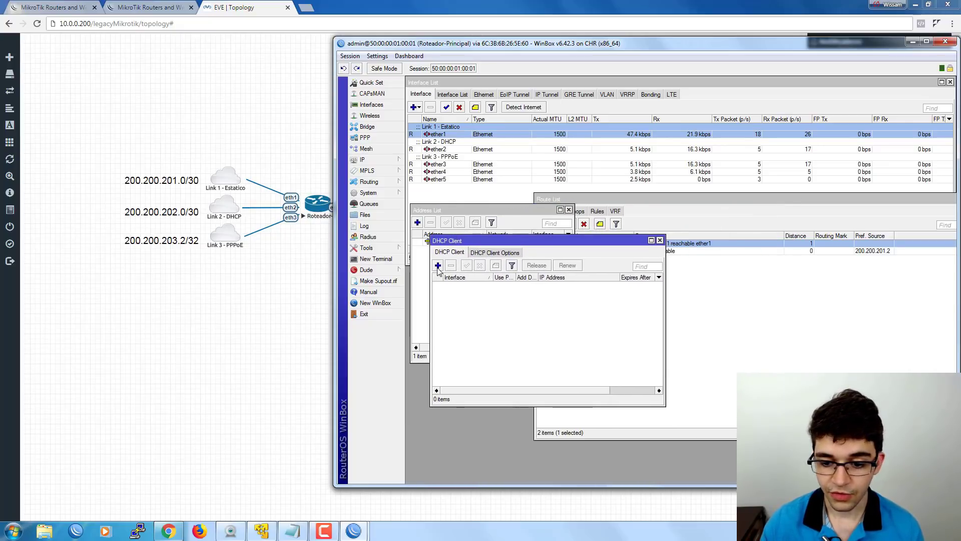
{"action": "left_click", "coordinate": [438, 266]}
{"action": "left_click_drag", "start_coordinate": [645, 210], "coordinate": [599, 228]}
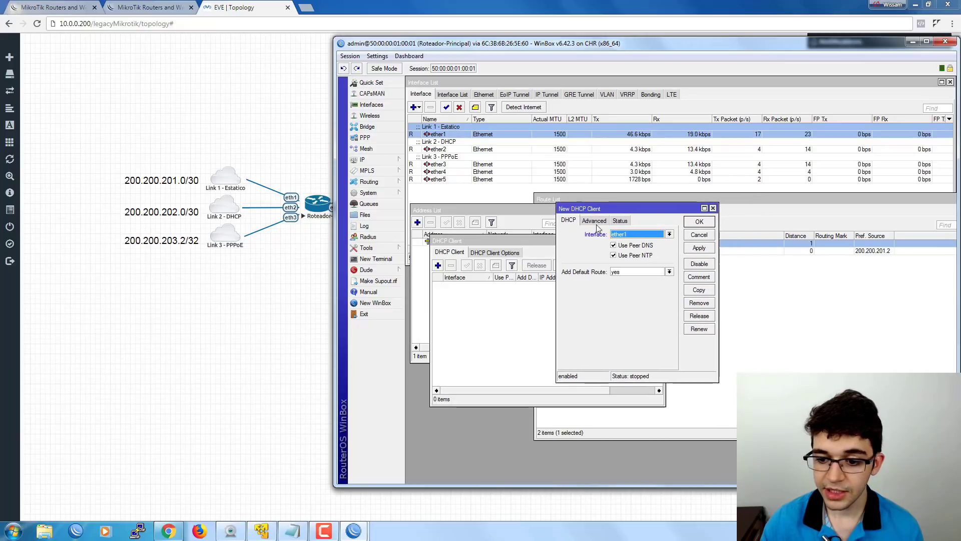
{"action": "left_click", "coordinate": [635, 236]}
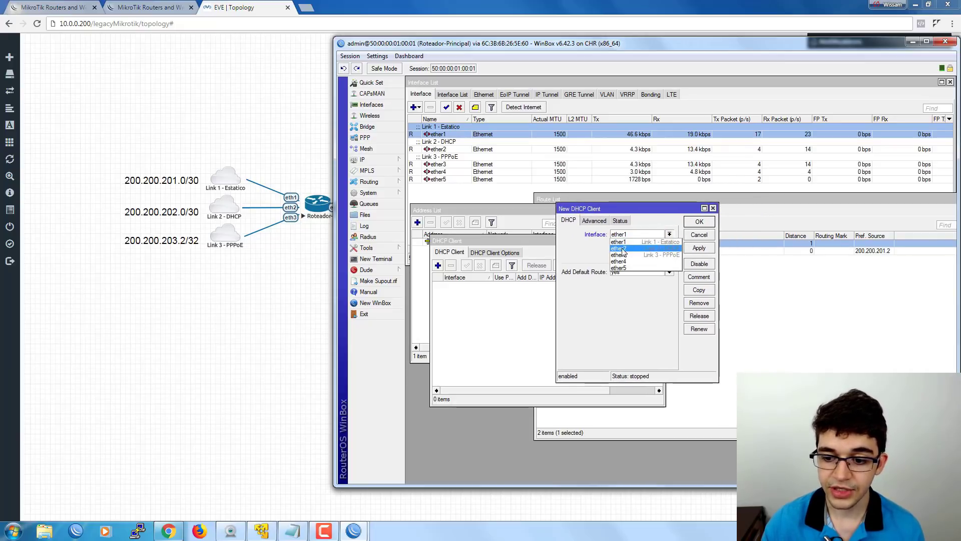
{"action": "left_click", "coordinate": [621, 248]}
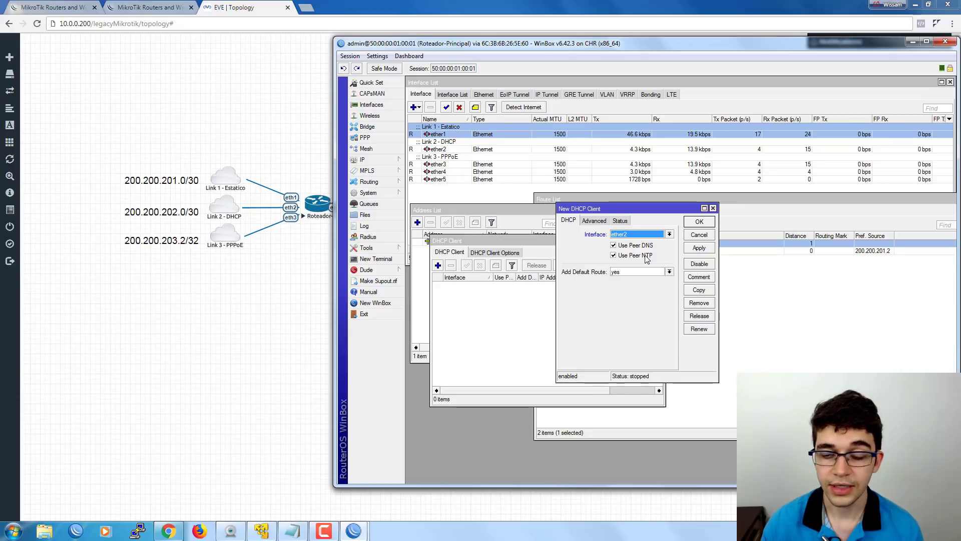
Set Add Default Route to yes, keeping Use Peer DNS and NTP checked.
{"action": "left_click", "coordinate": [619, 274]}
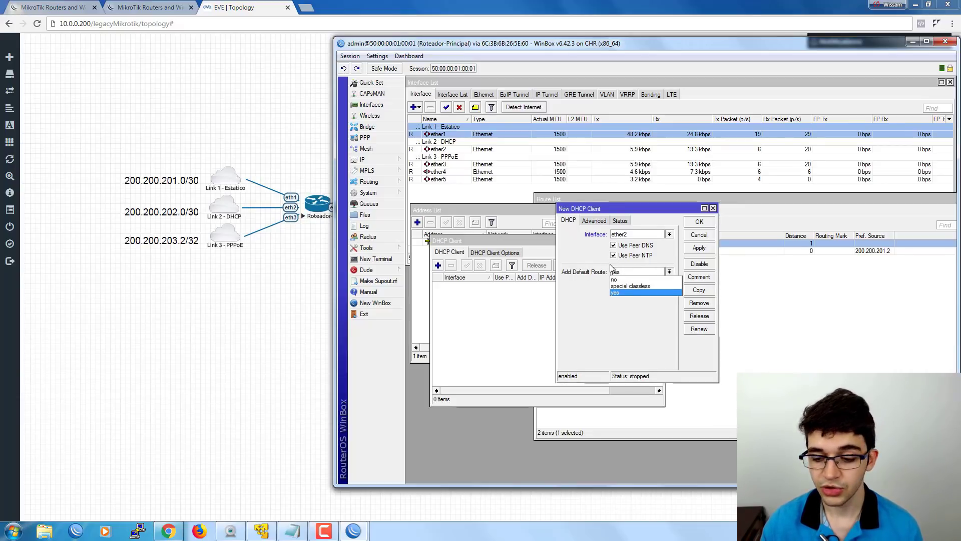
{"action": "left_click", "coordinate": [617, 293]}
{"action": "left_click_drag", "start_coordinate": [626, 213], "coordinate": [498, 263]}
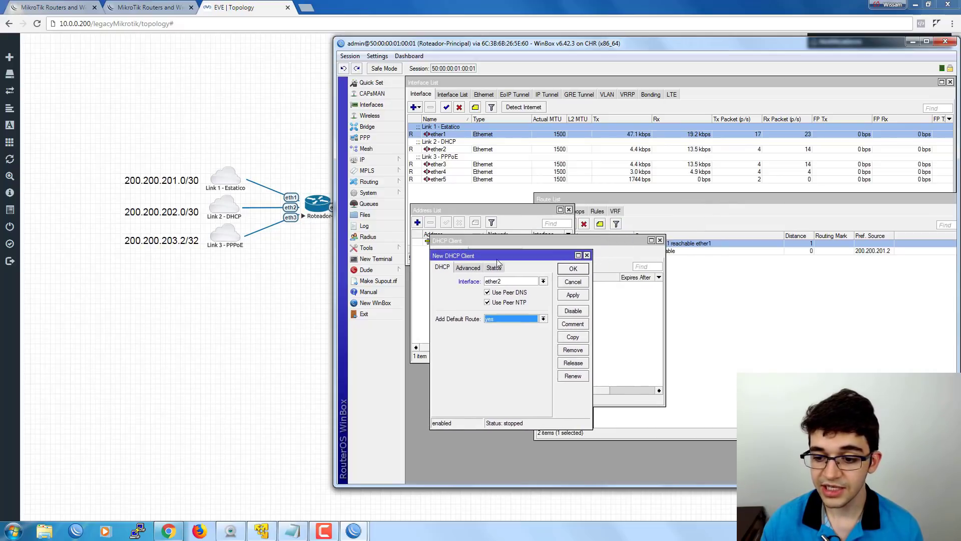
{"action": "left_click", "coordinate": [762, 275]}
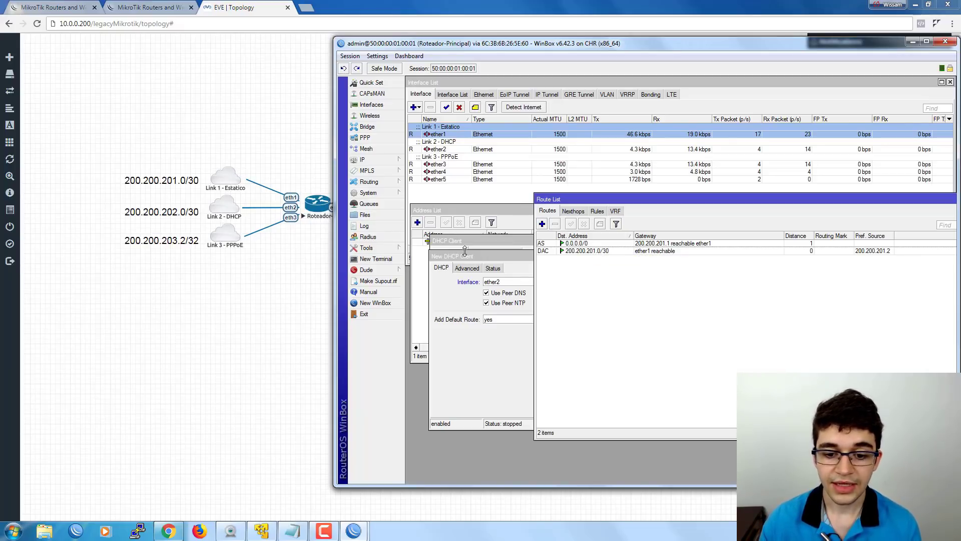
{"action": "left_click_drag", "start_coordinate": [465, 250], "coordinate": [467, 248]}
{"action": "left_click", "coordinate": [508, 318]}
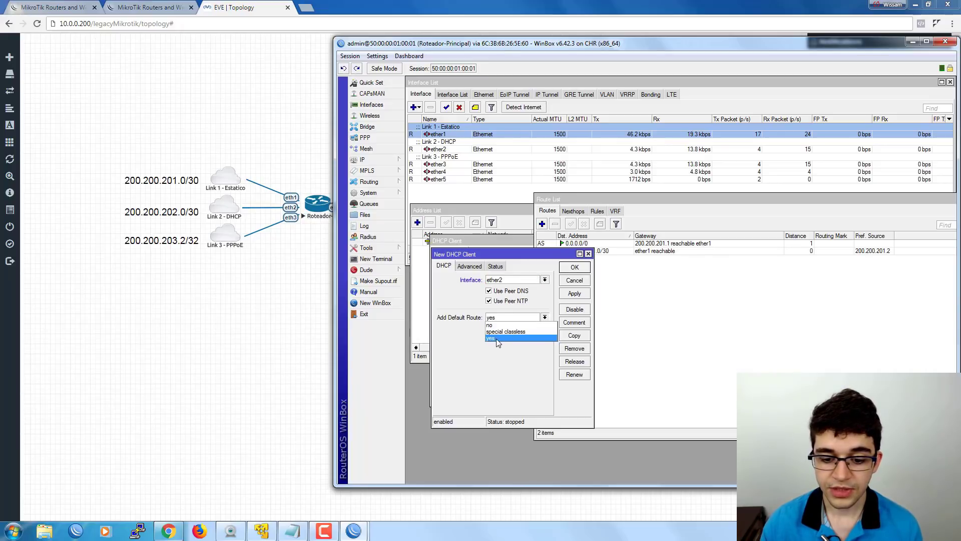
{"action": "left_click", "coordinate": [497, 338]}
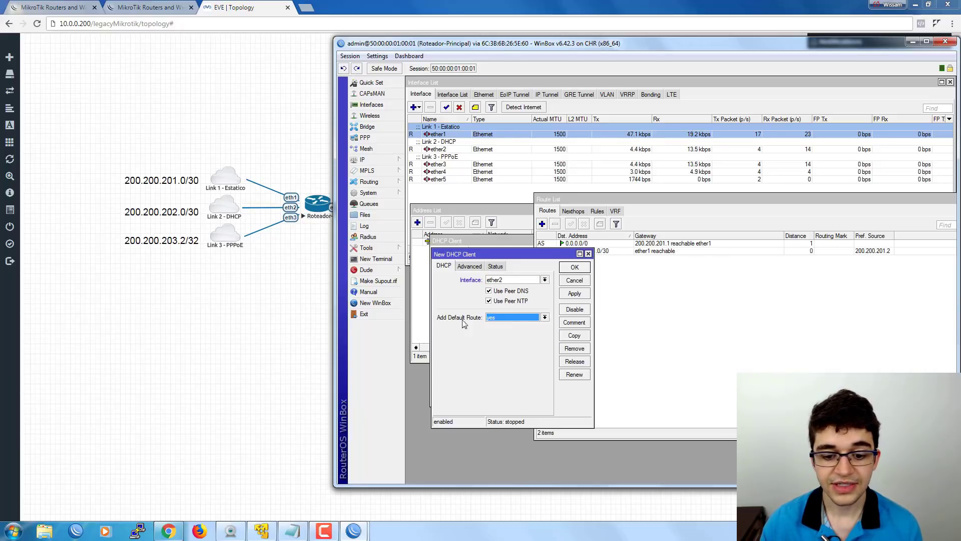
{"action": "left_click", "coordinate": [496, 319]}
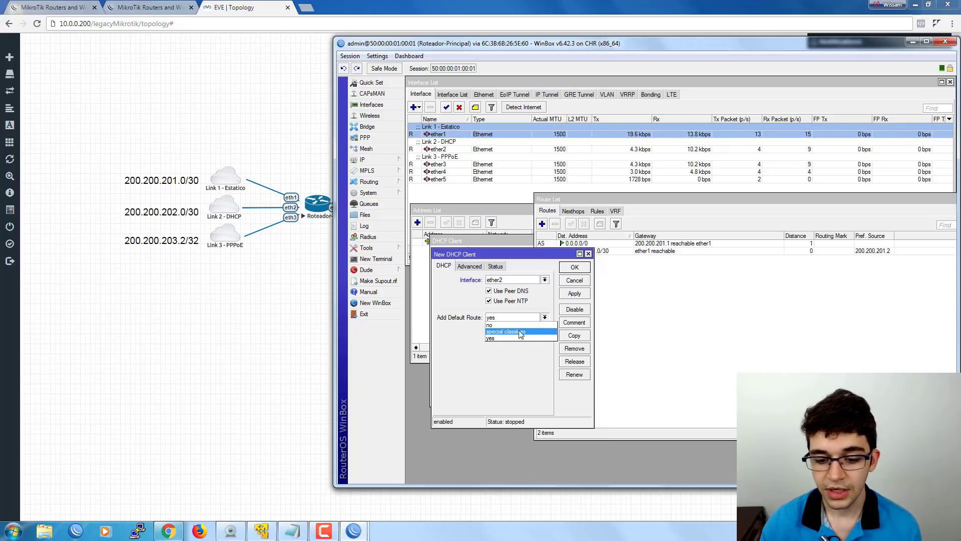
{"action": "left_click", "coordinate": [494, 339]}
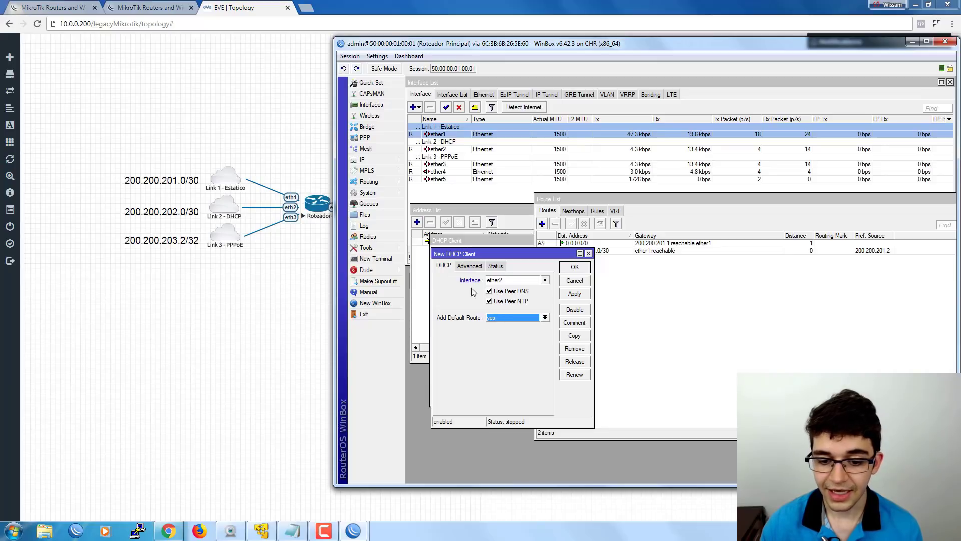
{"action": "left_click", "coordinate": [469, 266]}
{"action": "mouse_move", "coordinate": [468, 255]}
{"action": "left_mouse_down"}
{"action": "mouse_move", "coordinate": [482, 253]}
{"action": "mouse_move", "coordinate": [470, 259]}
{"action": "left_mouse_up"}
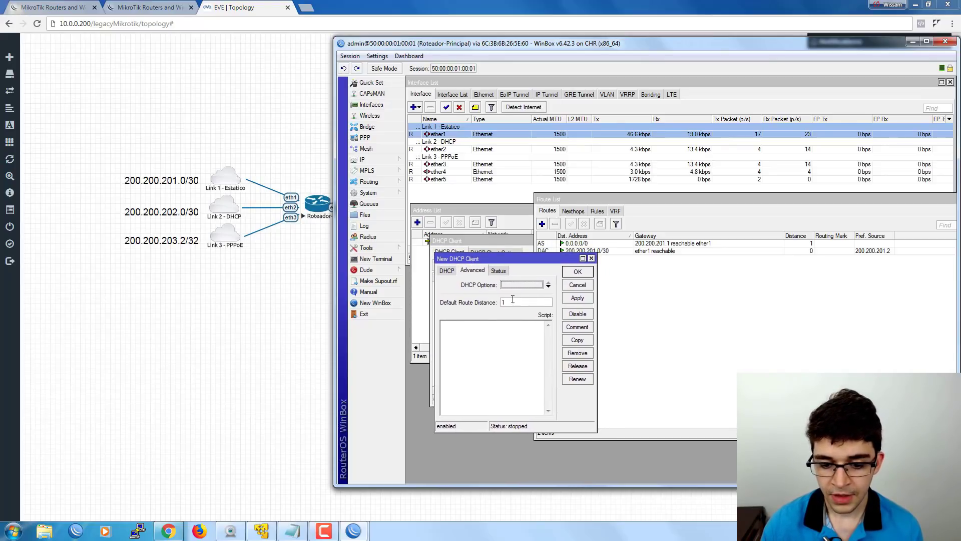
Set Default Route Distance to 2, remove the DHCP Options entry, and review the Status tab.
{"action": "left_click", "coordinate": [538, 303]}
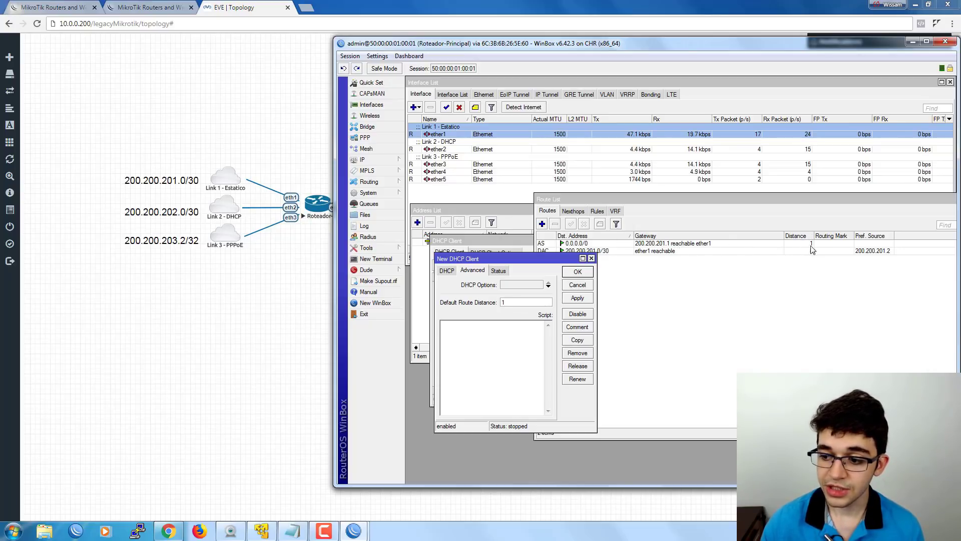
{"action": "double_click", "coordinate": [505, 302]}
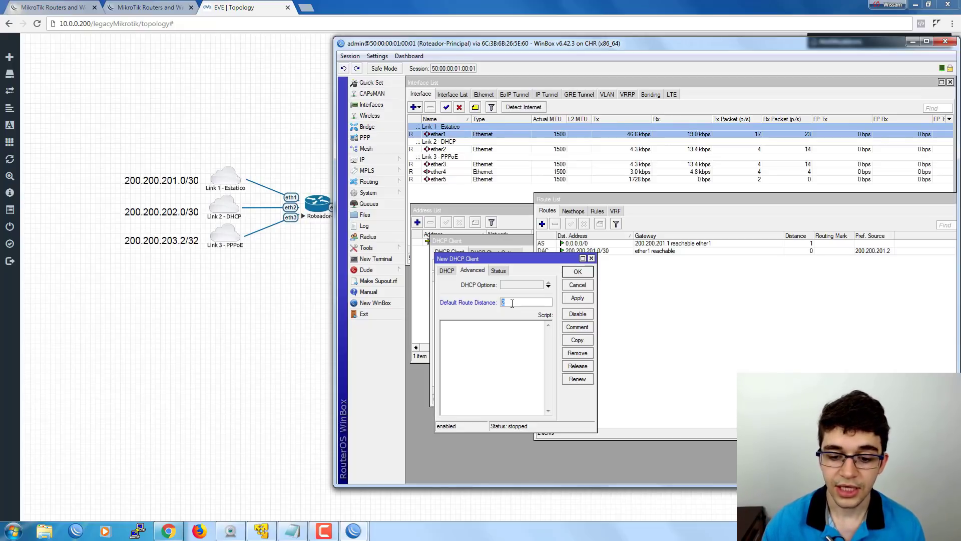
{"action": "left_click", "coordinate": [548, 284]}
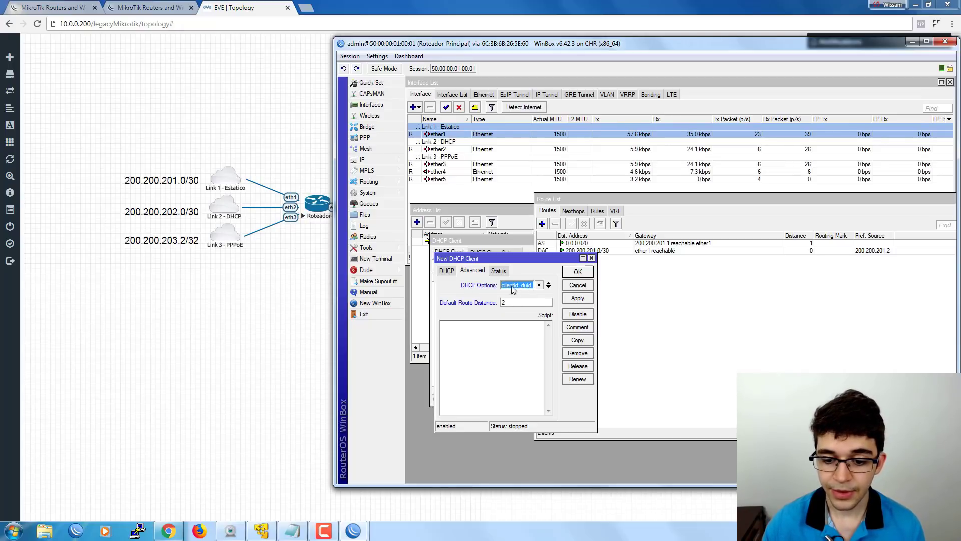
{"action": "left_click", "coordinate": [538, 285]}
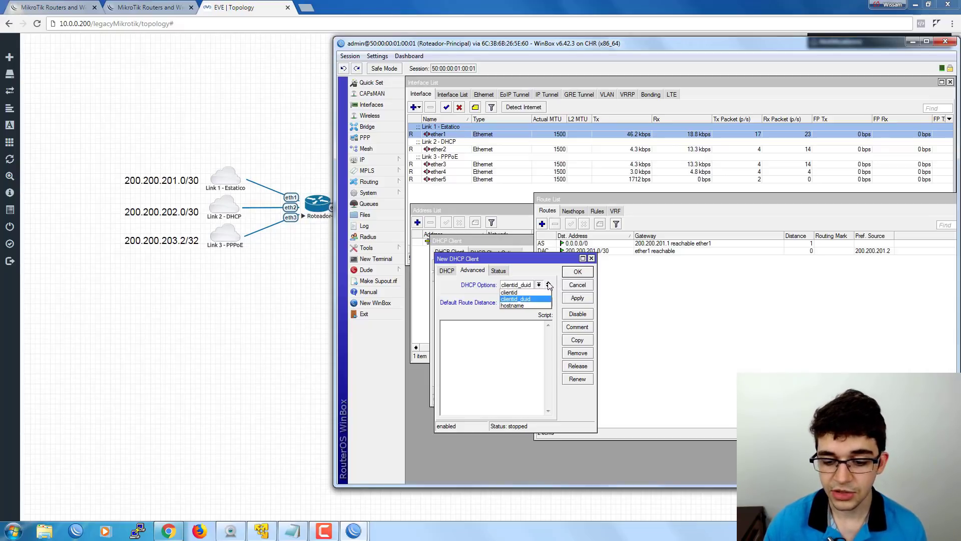
{"action": "left_click", "coordinate": [548, 284]}
{"action": "left_click", "coordinate": [549, 285]}
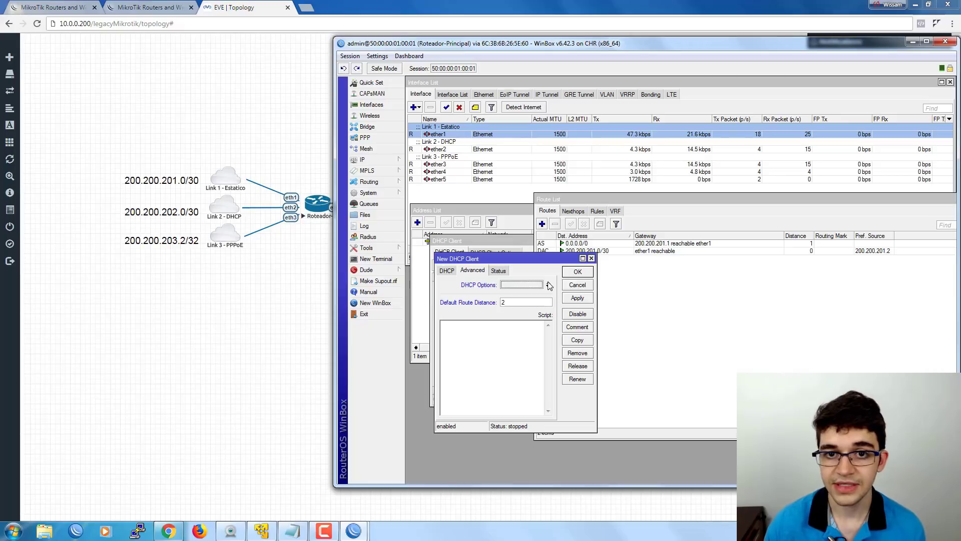
{"action": "left_click", "coordinate": [498, 270]}
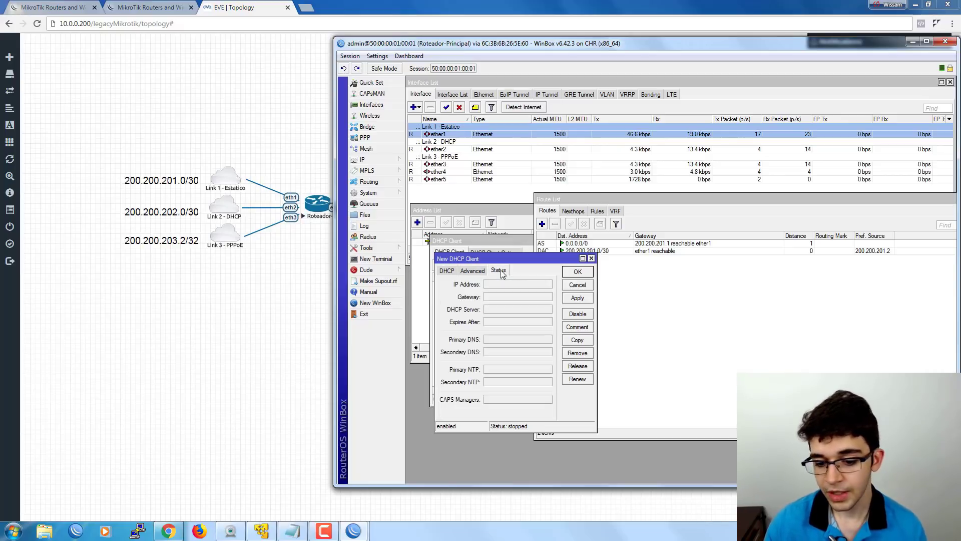
{"action": "left_click", "coordinate": [447, 270]}
{"action": "mouse_move", "coordinate": [464, 259]}
{"action": "left_mouse_down"}
{"action": "mouse_move", "coordinate": [468, 298]}
{"action": "mouse_move", "coordinate": [461, 272]}
{"action": "left_mouse_up"}
{"action": "left_click", "coordinate": [574, 287]}
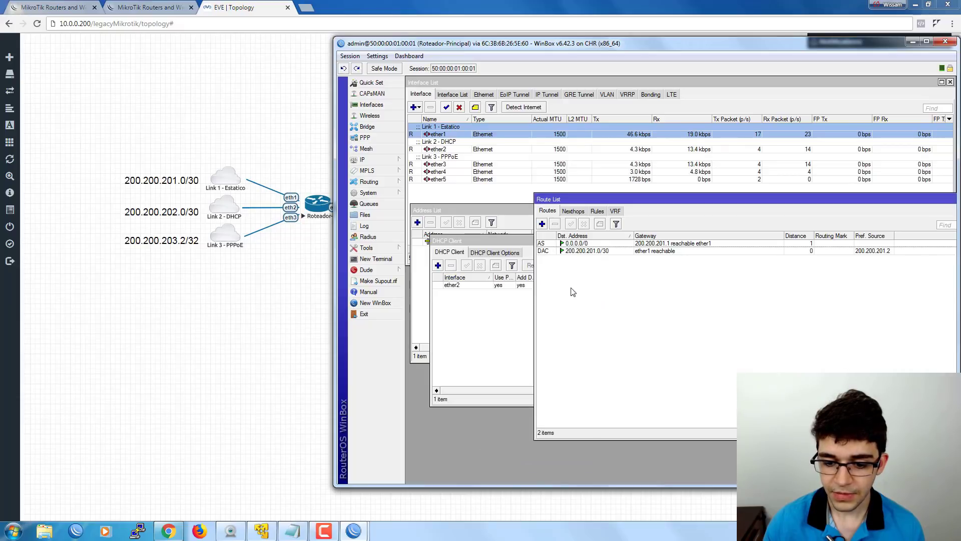
Save the ether2 client, verify its 200.200.202.2/30 lease and distance-2 route, then close the window.
{"action": "left_click", "coordinate": [489, 299]}
{"action": "left_click", "coordinate": [548, 284]}
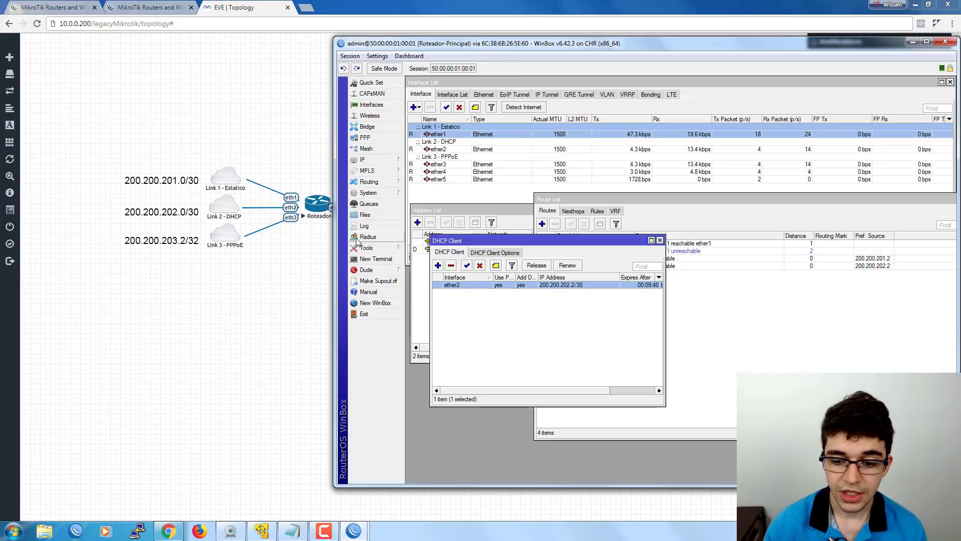
{"action": "left_click_drag", "start_coordinate": [525, 245], "coordinate": [519, 284]}
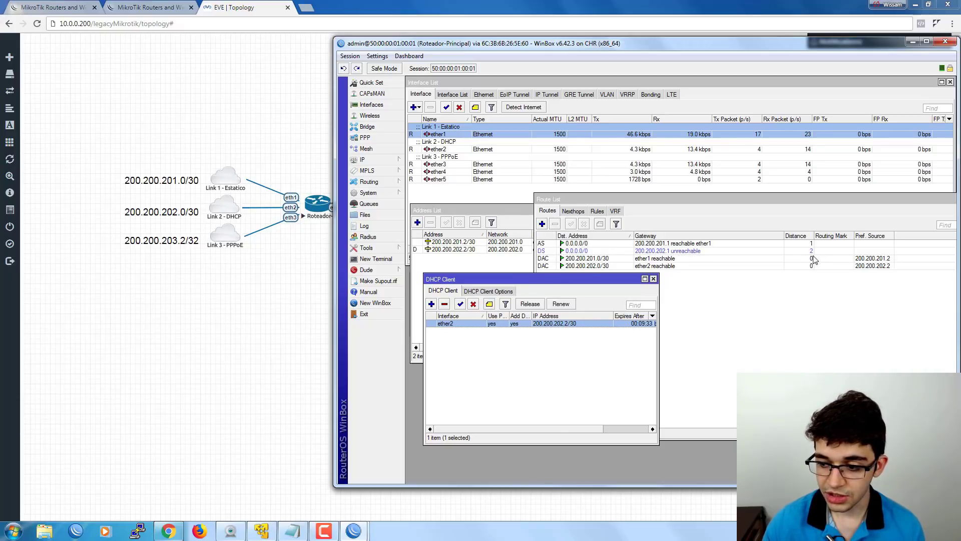
{"action": "left_click", "coordinate": [520, 345]}
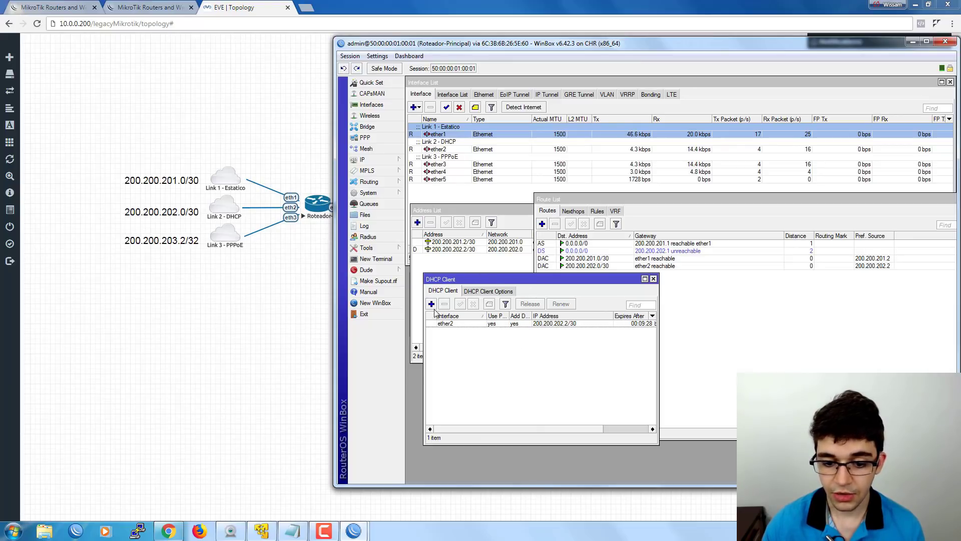
{"action": "left_click", "coordinate": [653, 279]}
{"action": "left_click", "coordinate": [436, 163]}
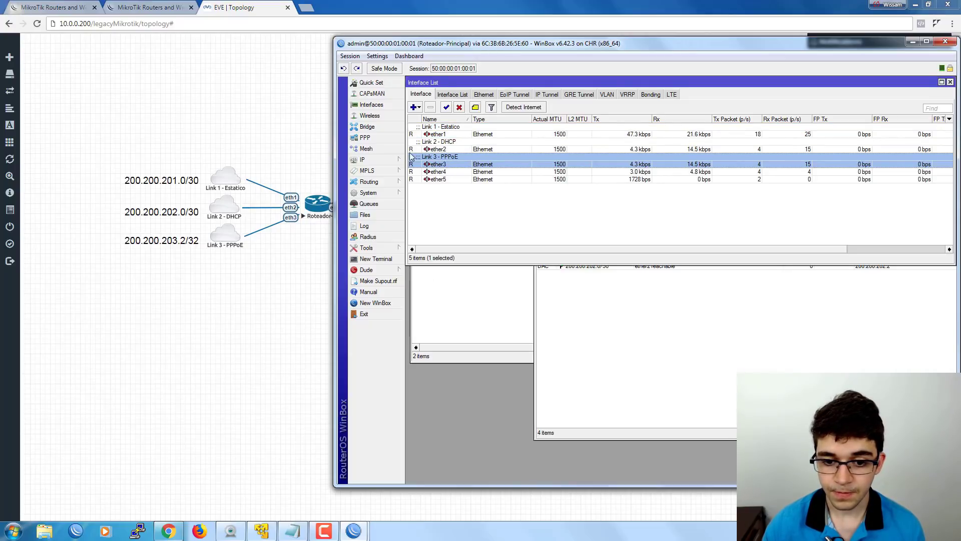
Add a PPPoE Client interface named PPPoE-Link3 and enable its Max MTU field.
{"action": "left_click", "coordinate": [415, 108]}
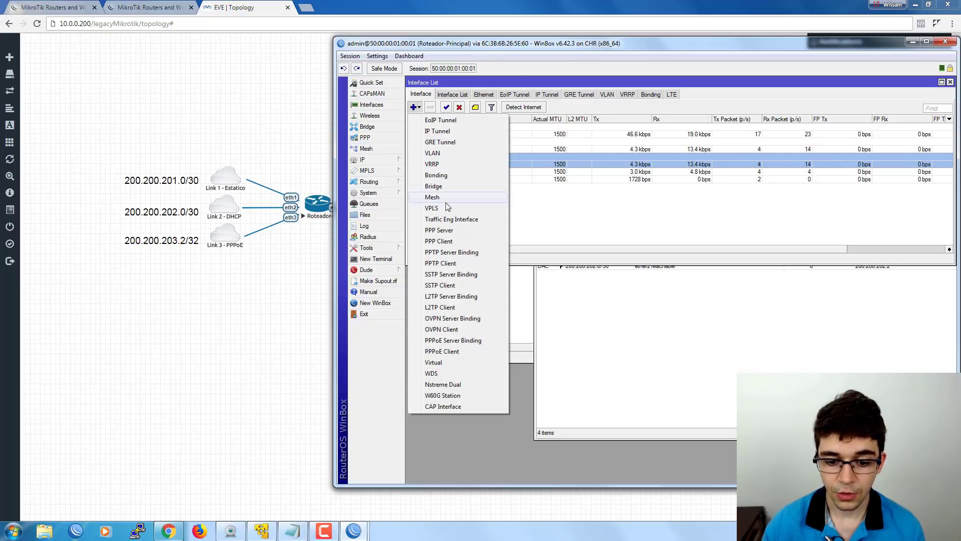
{"action": "left_click", "coordinate": [451, 354]}
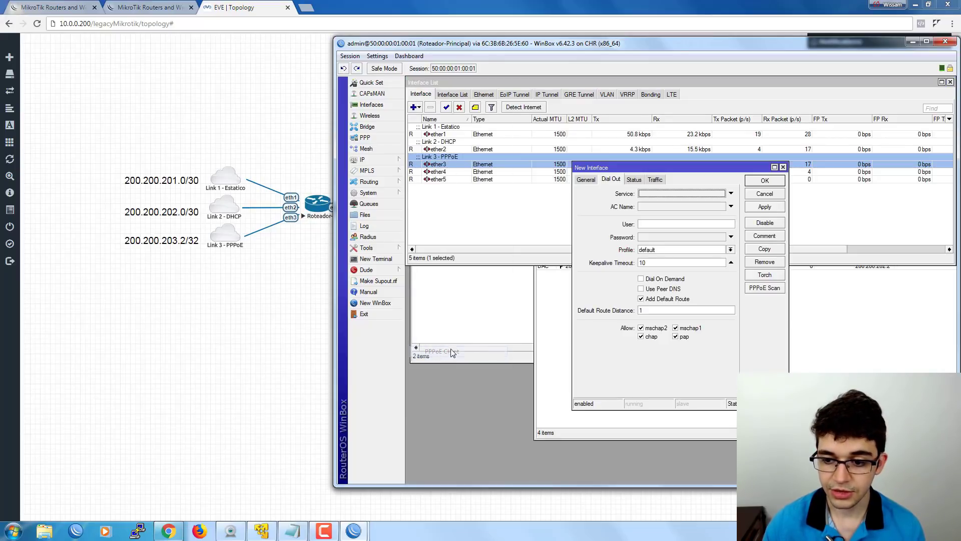
{"action": "left_click_drag", "start_coordinate": [626, 169], "coordinate": [476, 218]}
{"action": "left_click", "coordinate": [488, 209]}
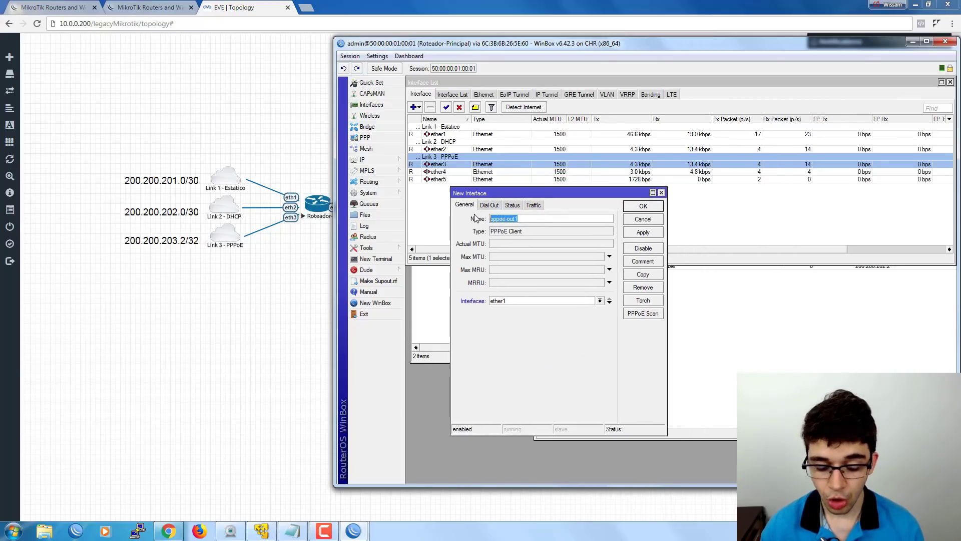
{"action": "type", "text": "P"}
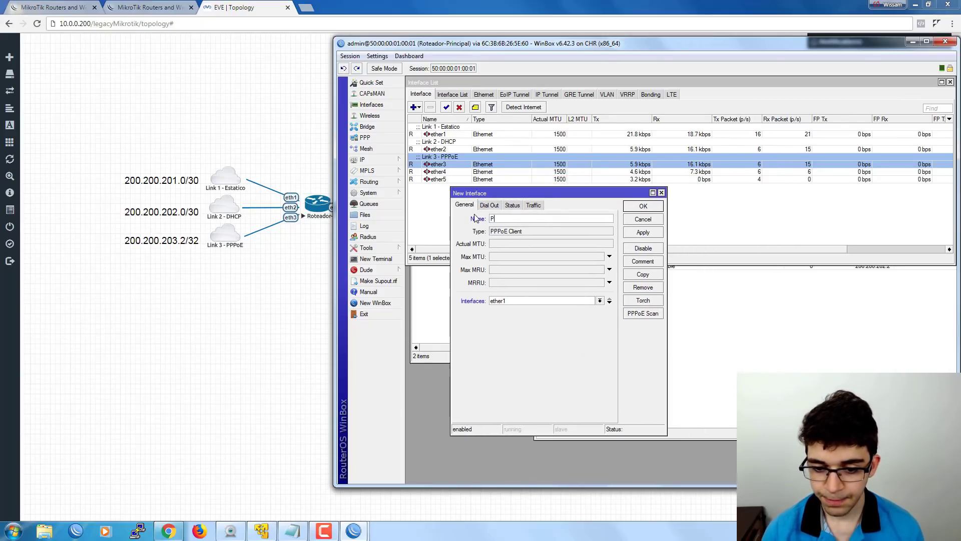
{"action": "type", "text": "PPoE-Link3"}
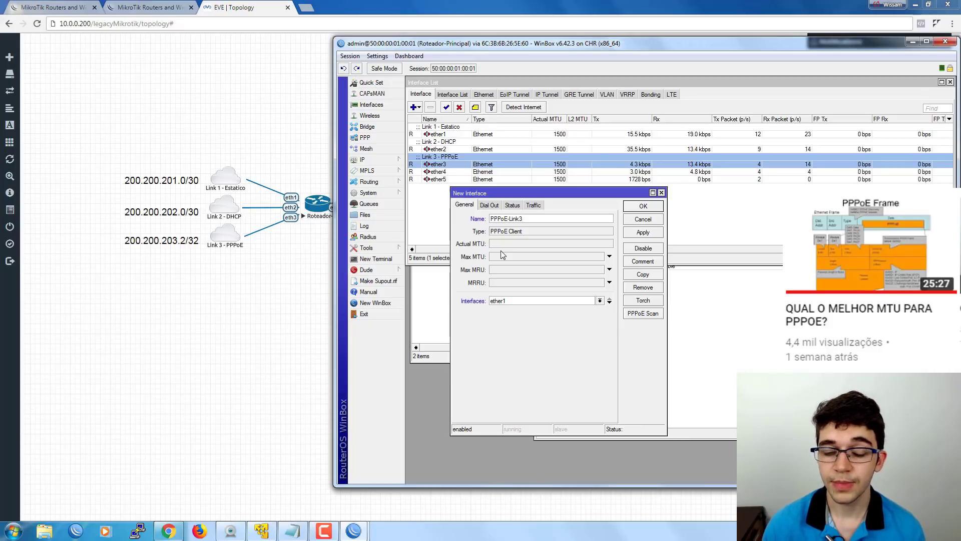
{"action": "left_click", "coordinate": [497, 255]}
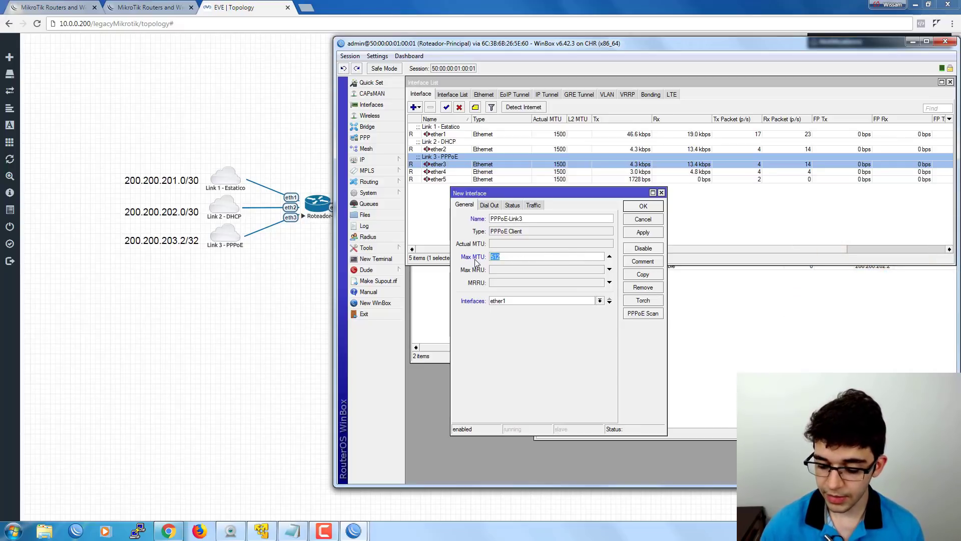
Set the PPPoE client's Max MTU and Max MRU both to 1492.
{"action": "type", "text": "149"}
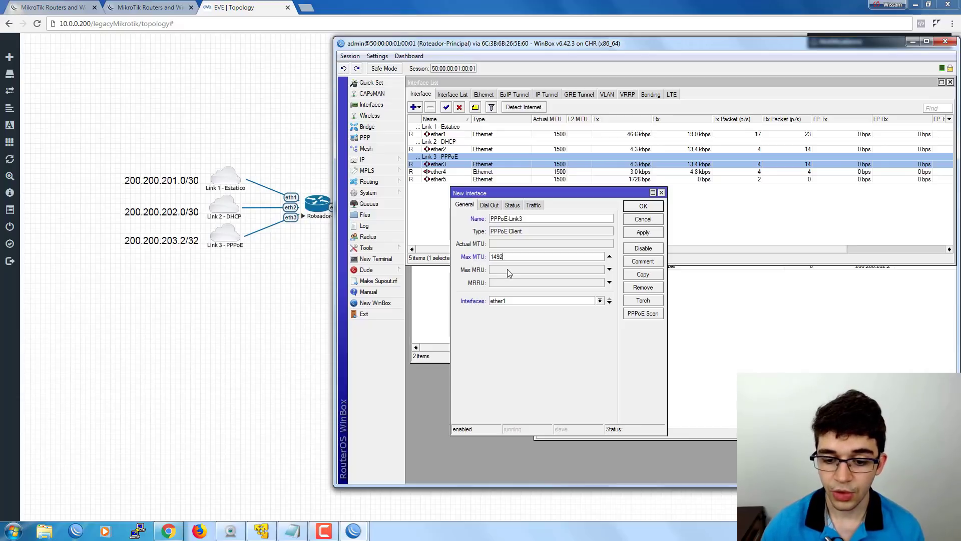
{"action": "left_click", "coordinate": [506, 271]}
{"action": "type", "text": "1492"}
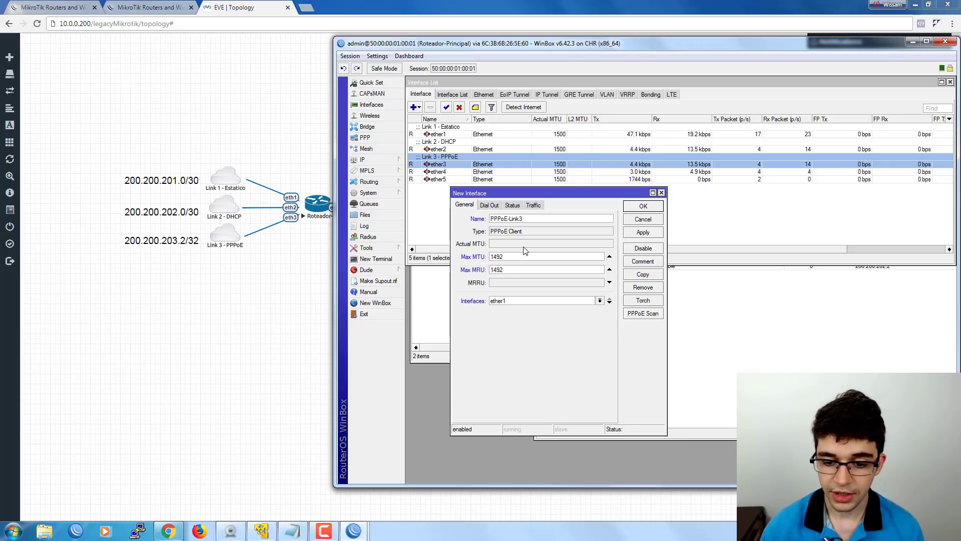
{"action": "left_click_drag", "start_coordinate": [527, 256], "coordinate": [469, 258]}
{"action": "left_click", "coordinate": [529, 268]}
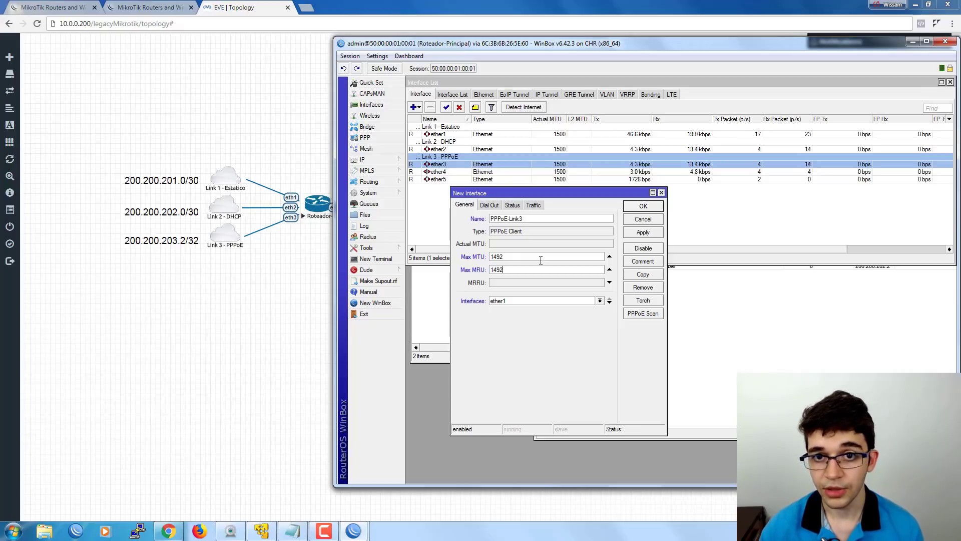
{"action": "left_click_drag", "start_coordinate": [520, 256], "coordinate": [466, 262]}
{"action": "left_click", "coordinate": [511, 268]}
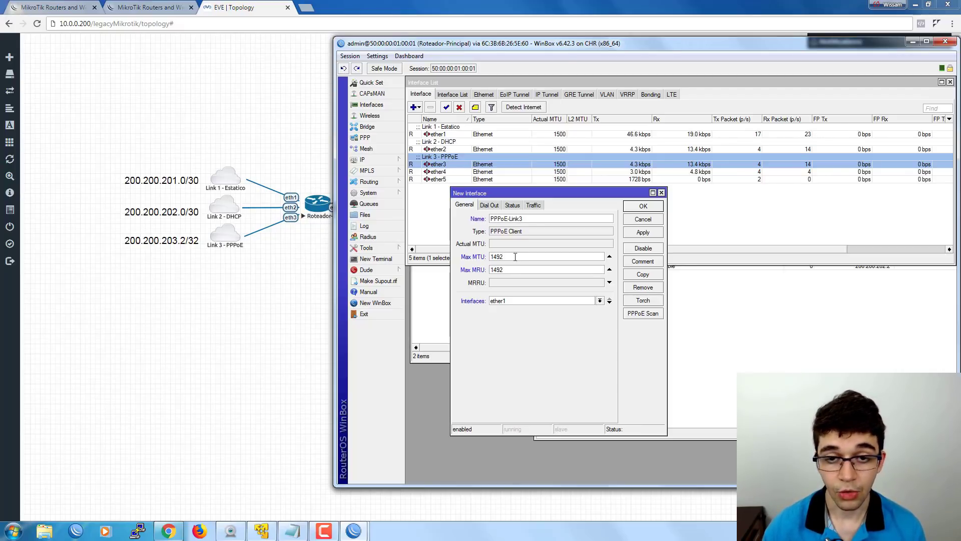
{"action": "double_click", "coordinate": [513, 257]}
{"action": "left_click", "coordinate": [513, 256]}
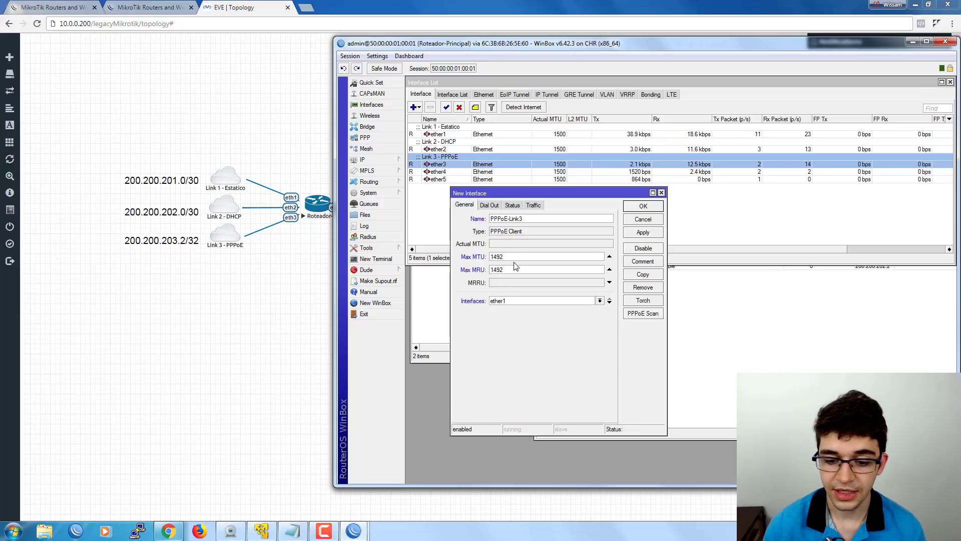
Bind PPPoE-Link3 to ether3 and bring up its Dial Out settings.
{"action": "left_click", "coordinate": [500, 302]}
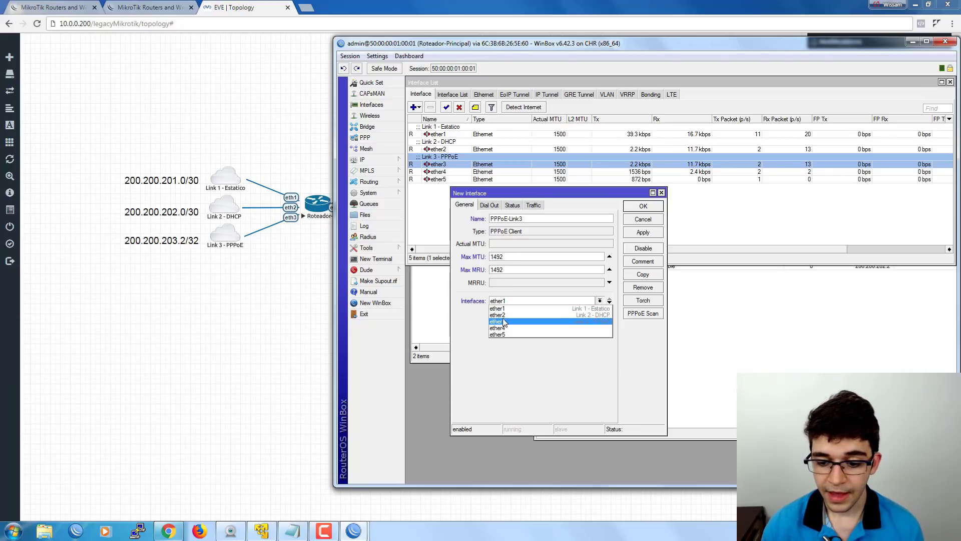
{"action": "left_click", "coordinate": [503, 322]}
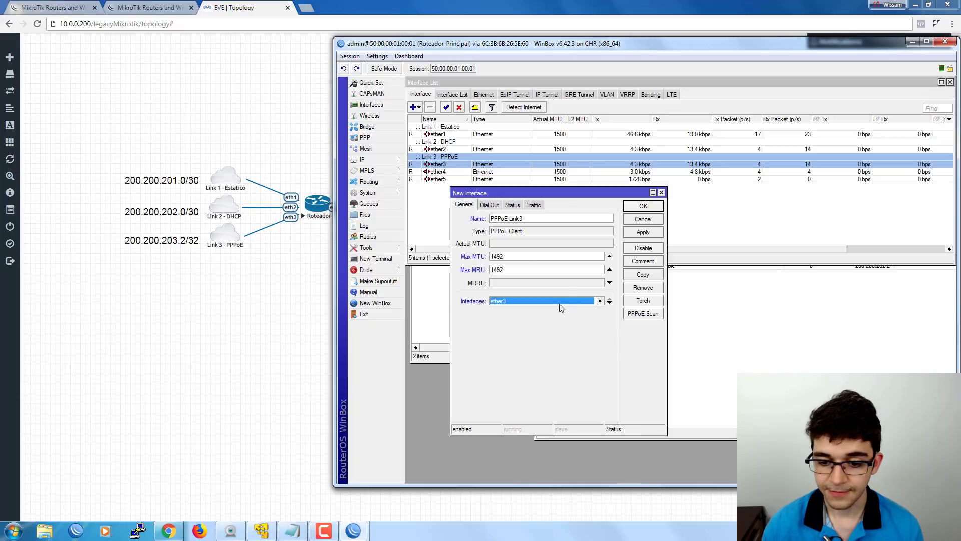
{"action": "left_click", "coordinate": [489, 205]}
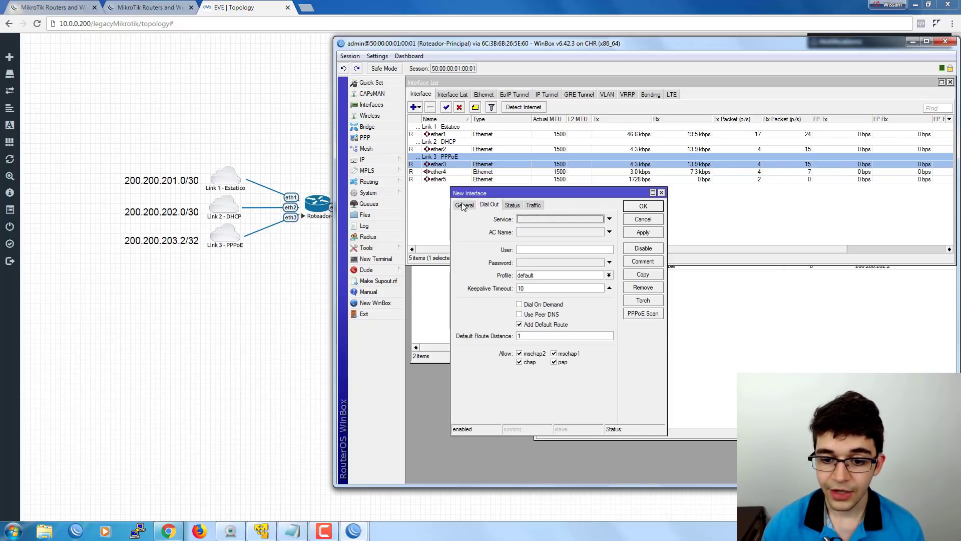
{"action": "left_click_drag", "start_coordinate": [493, 192], "coordinate": [450, 190]}
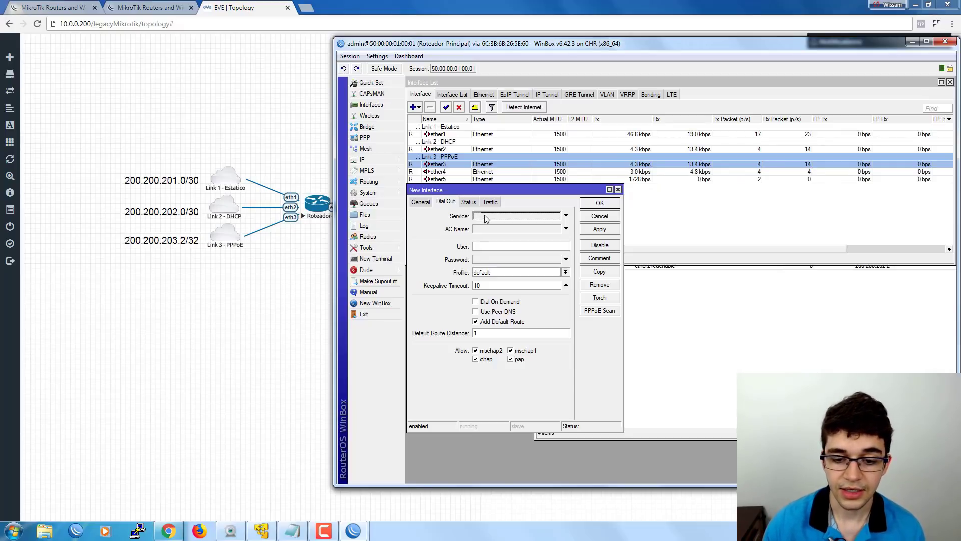
{"action": "left_click", "coordinate": [484, 216]}
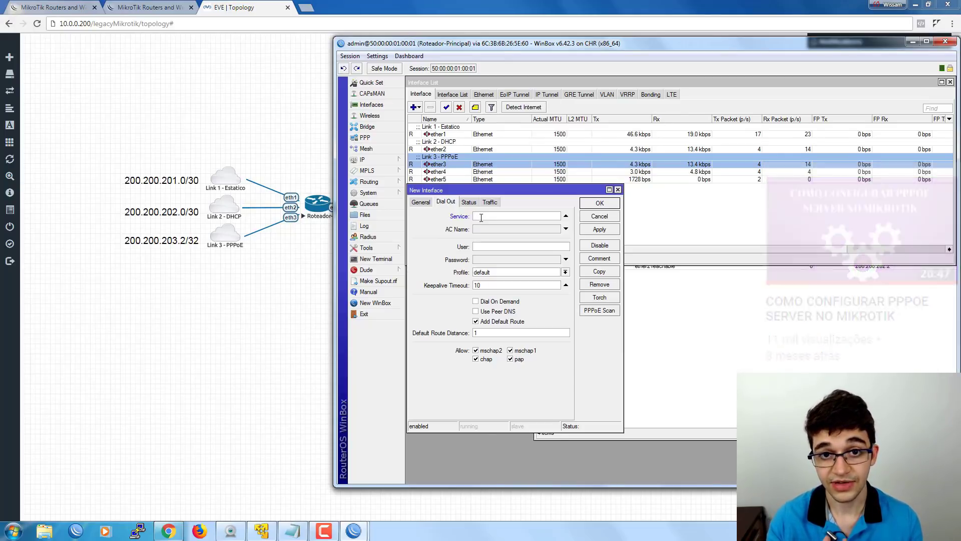
{"action": "left_click", "coordinate": [565, 216]}
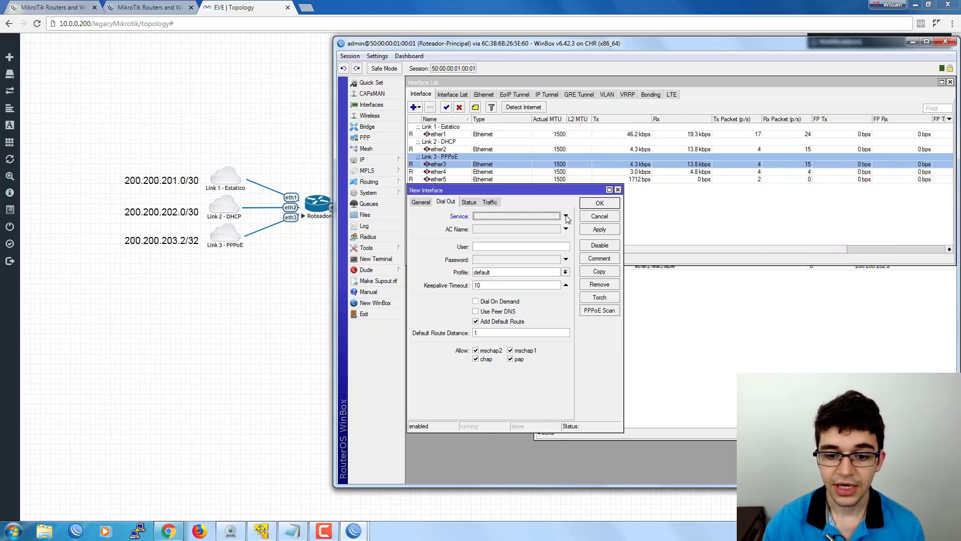
{"action": "left_click", "coordinate": [496, 229]}
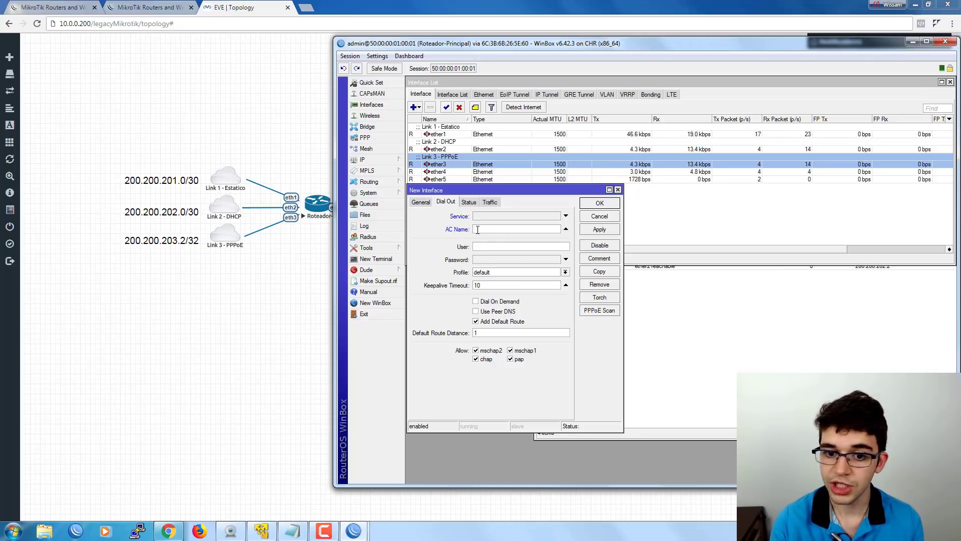
{"action": "left_click", "coordinate": [477, 229]}
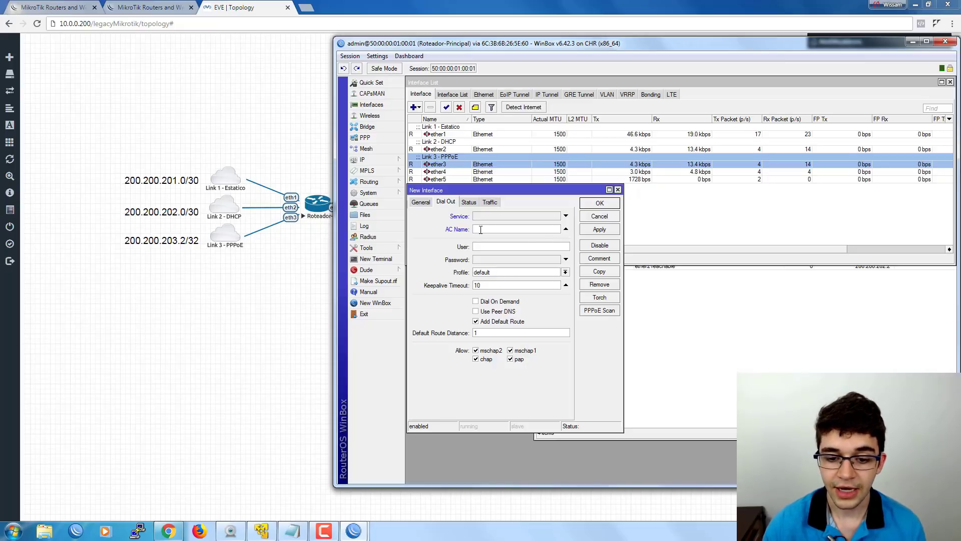
{"action": "left_click", "coordinate": [566, 229]}
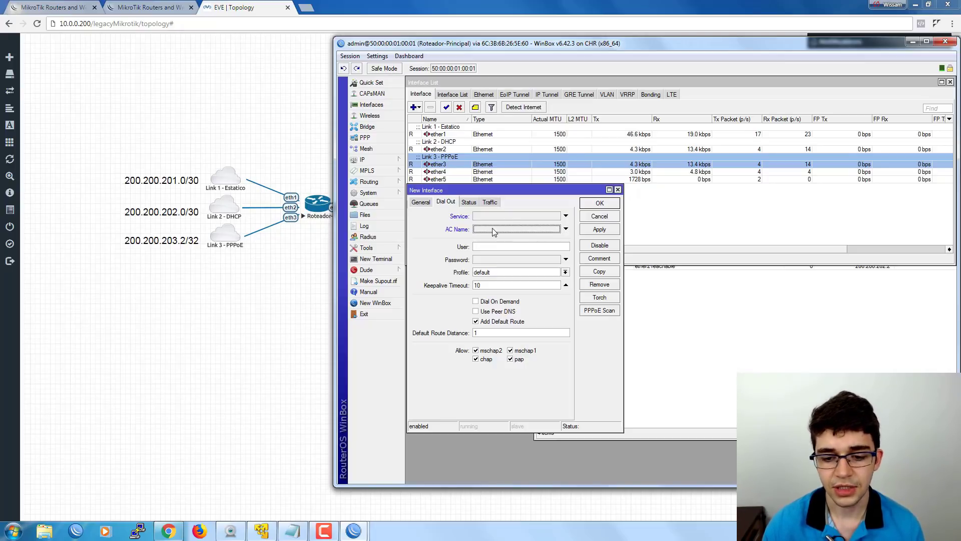
Enter the PPPoE user name and start typing the account password.
{"action": "left_click", "coordinate": [483, 248]}
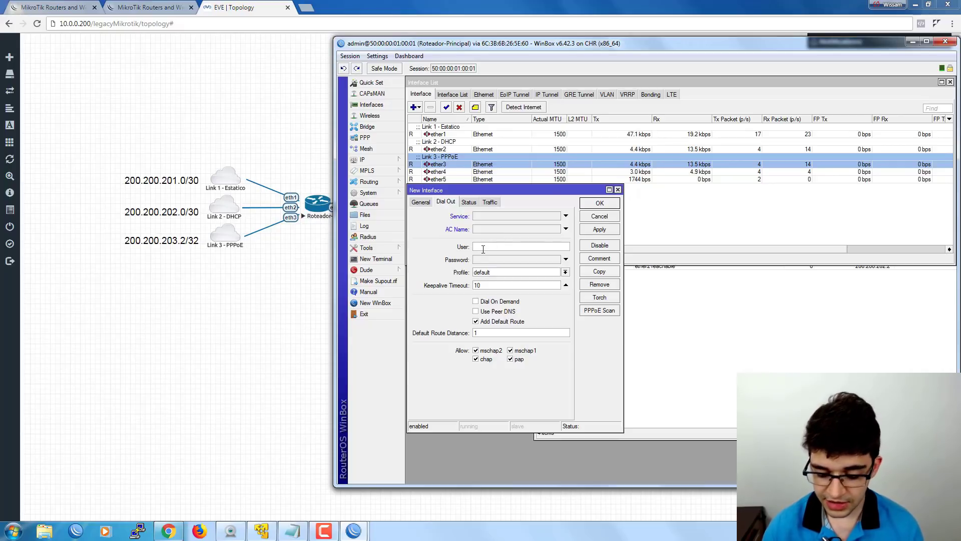
{"action": "type", "text": "ppp"}
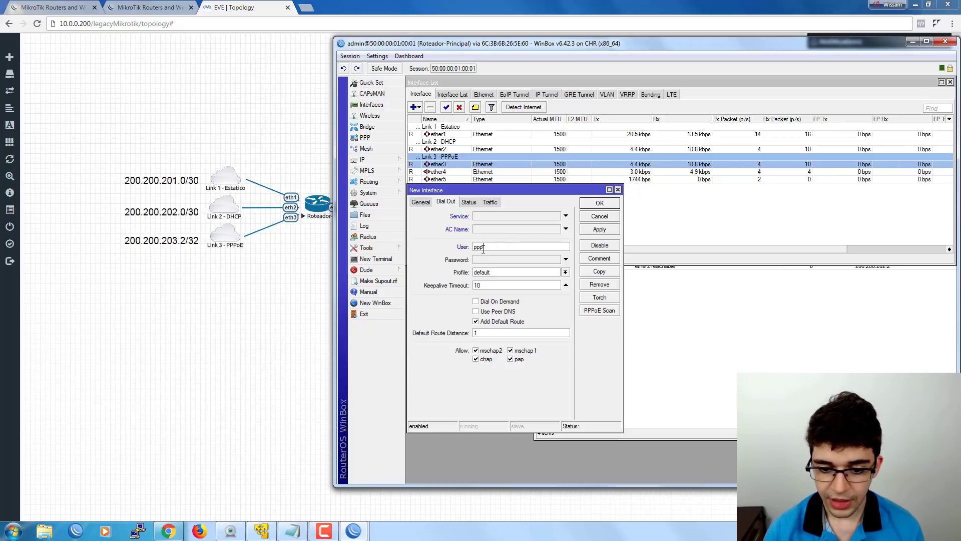
{"action": "type", "text": "oe-link3"}
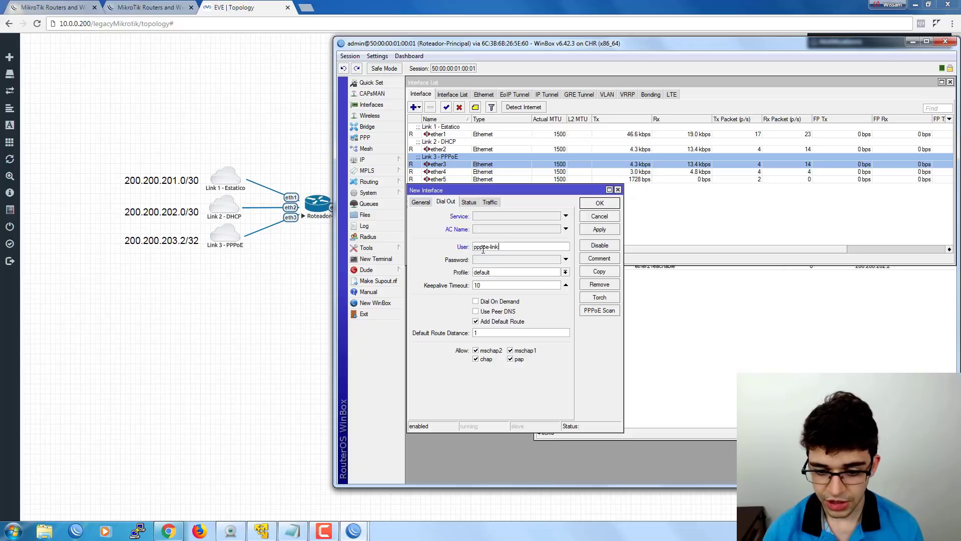
{"action": "key", "text": "Tab"}
{"action": "type", "text": "12345"}
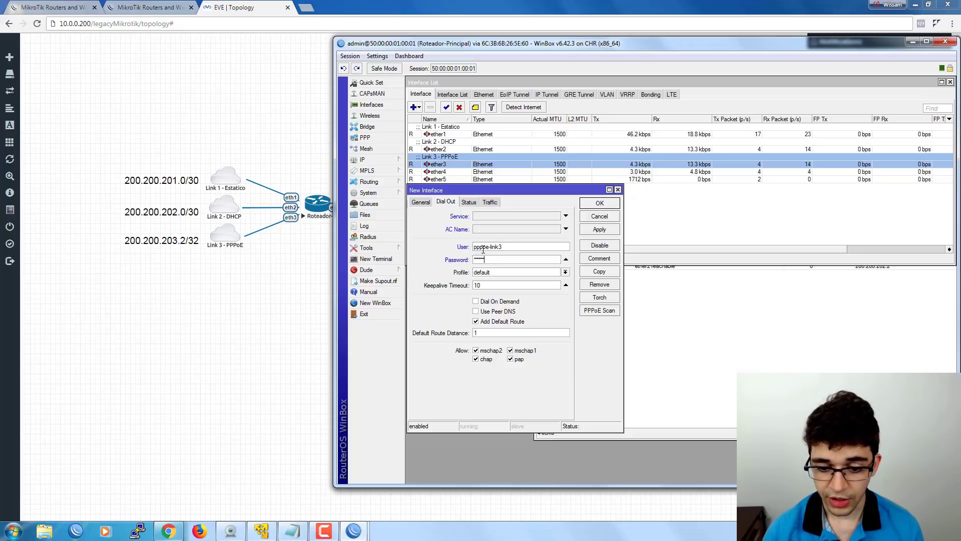
{"action": "type", "text": "78"}
{"action": "key", "text": "BackSpace"}
{"action": "key", "text": "BackSpace"}
{"action": "key", "text": "BackSpace"}
{"action": "key", "text": "BackSpace"}
{"action": "key", "text": "BackSpace"}
{"action": "key", "text": "BackSpace"}
{"action": "key", "text": "BackSpace"}
{"action": "key", "text": "BackSpace"}
{"action": "key", "text": "BackSpace"}
{"action": "key", "text": "BackSpace"}
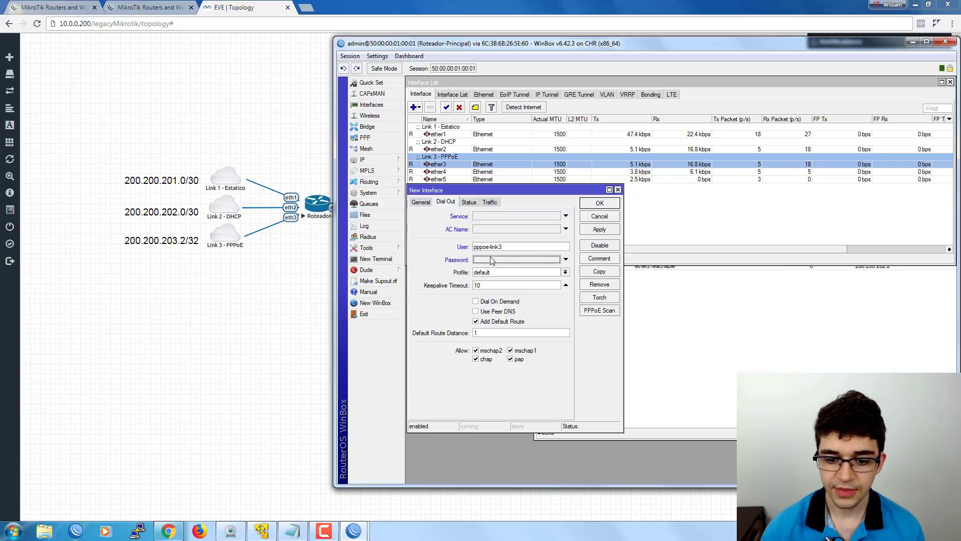
Turn off Hide Passwords in Settings and re-enter the password in plain view.
{"action": "left_click", "coordinate": [377, 56]}
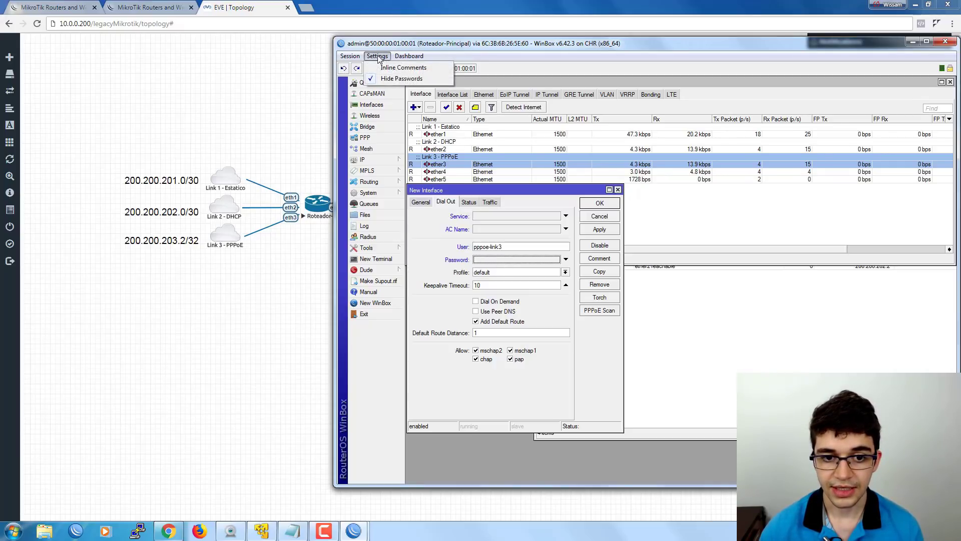
{"action": "left_click", "coordinate": [392, 80]}
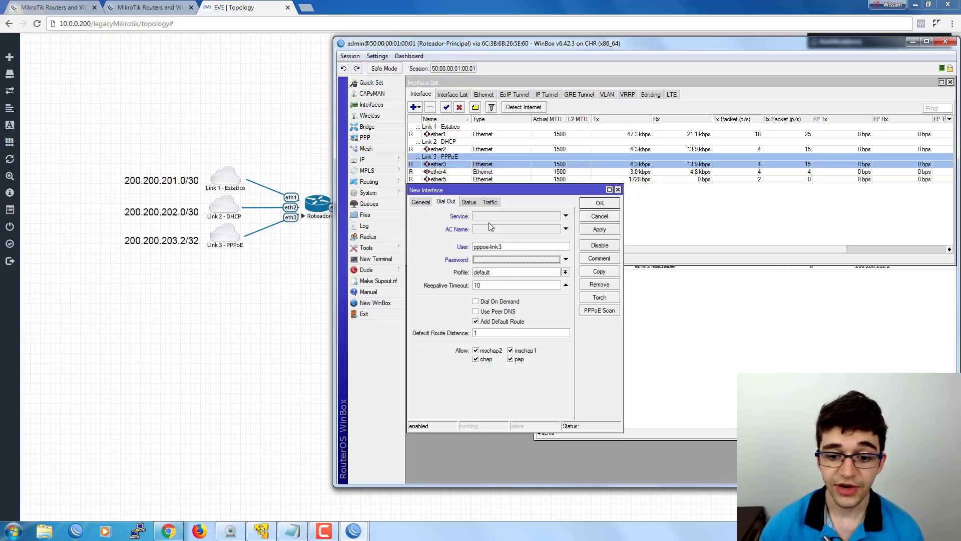
{"action": "left_click", "coordinate": [501, 263]}
{"action": "type", "text": "pppo"}
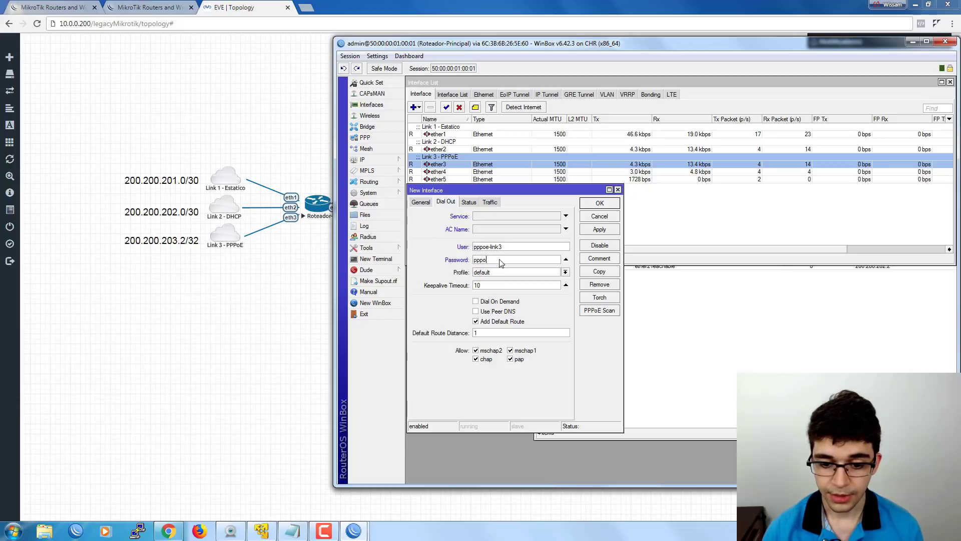
{"action": "type", "text": "e-link3"}
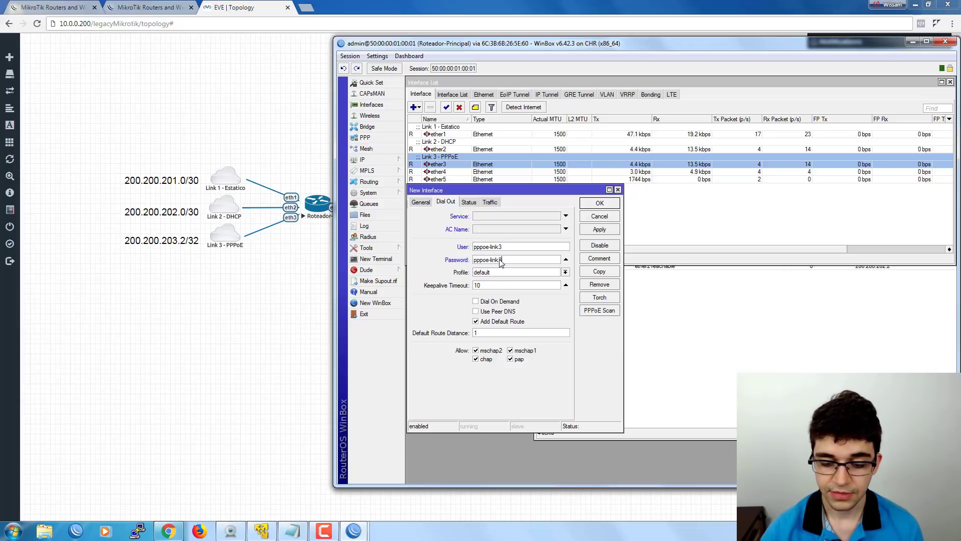
{"action": "left_click_drag", "start_coordinate": [512, 246], "coordinate": [440, 250]}
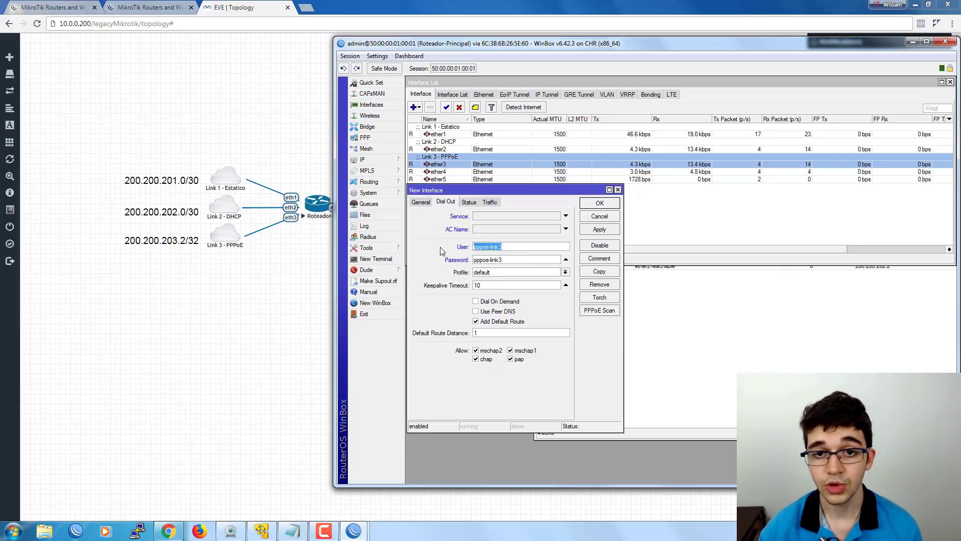
Keep the default connection profile and go to the PPP settings.
{"action": "left_click", "coordinate": [497, 273]}
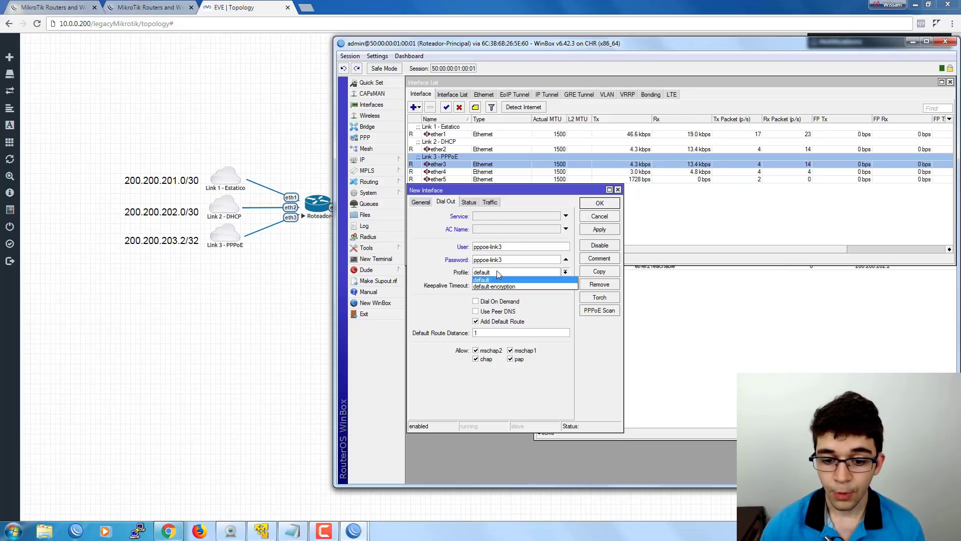
{"action": "left_click", "coordinate": [485, 280]}
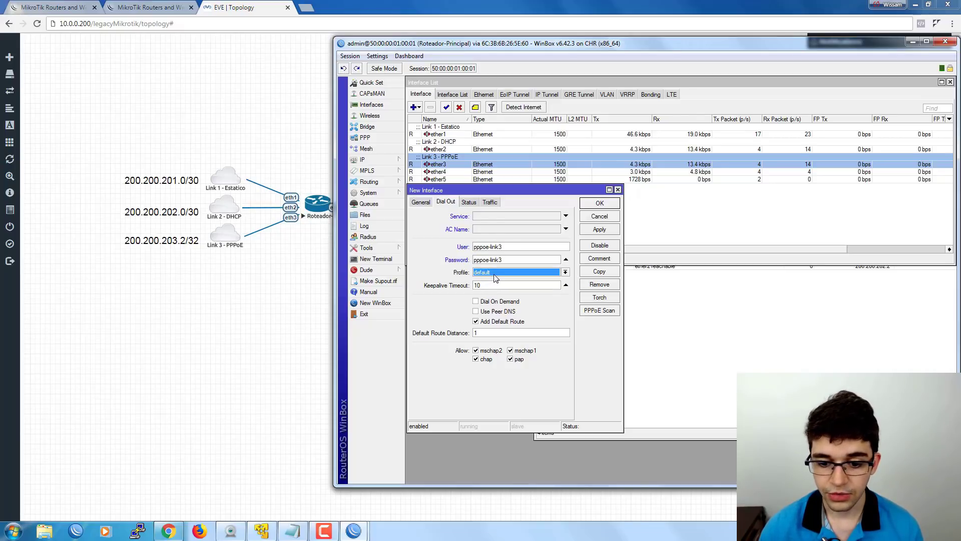
{"action": "left_click", "coordinate": [379, 136]}
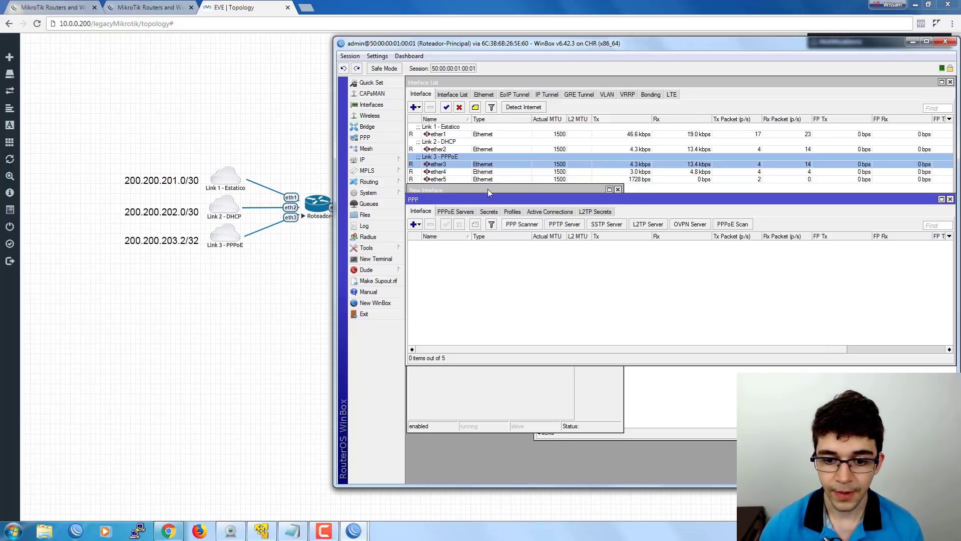
Check that PPP Profiles lists only default and default-encryption, then return to Keepalive Timeout.
{"action": "left_click", "coordinate": [513, 212]}
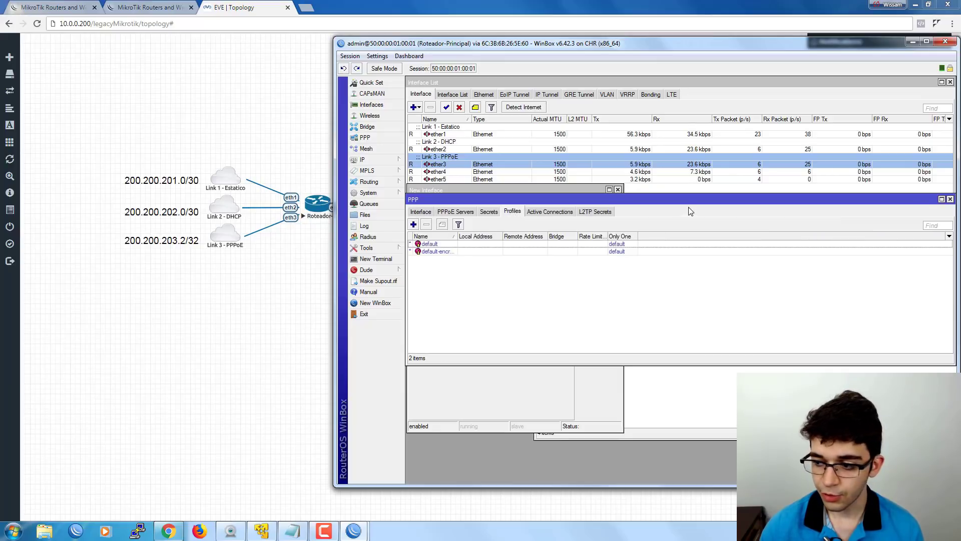
{"action": "left_click", "coordinate": [950, 199]}
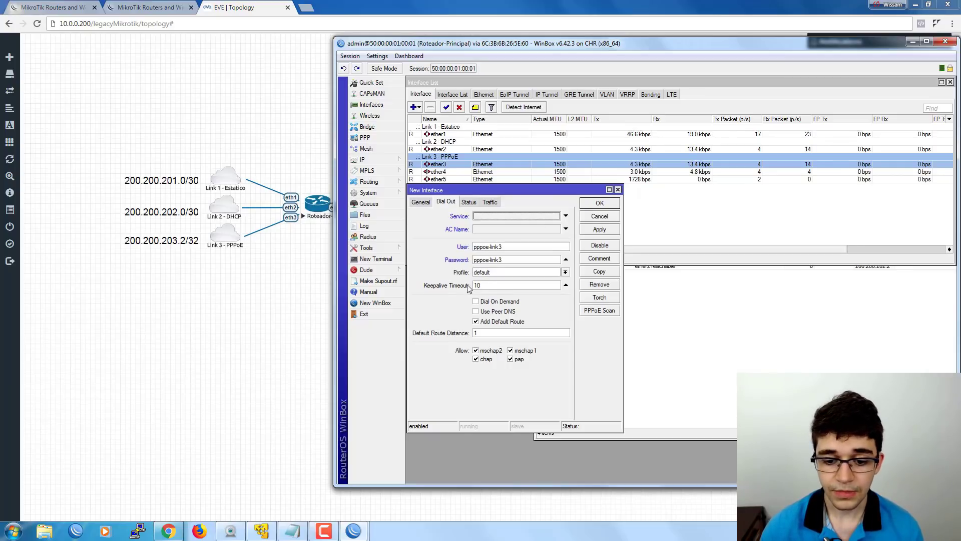
{"action": "left_click", "coordinate": [509, 285]}
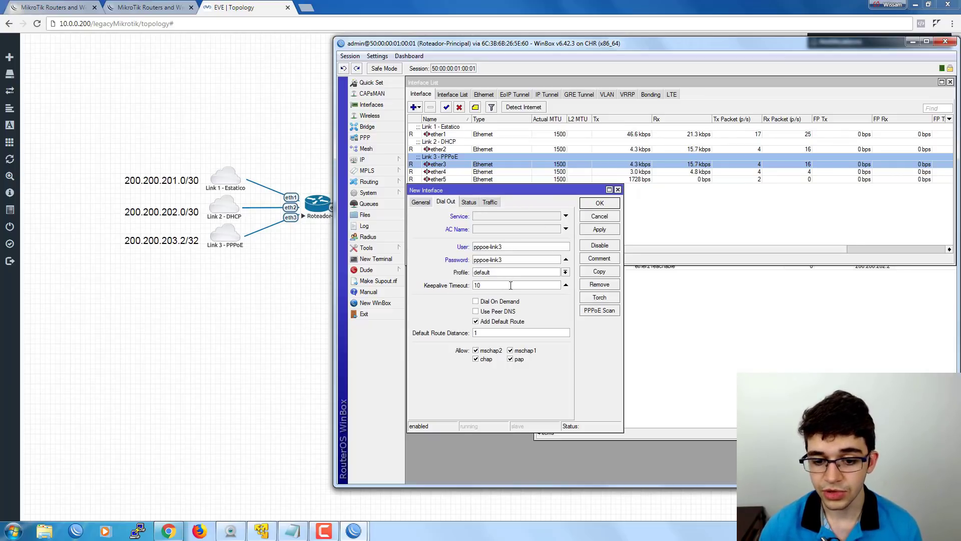
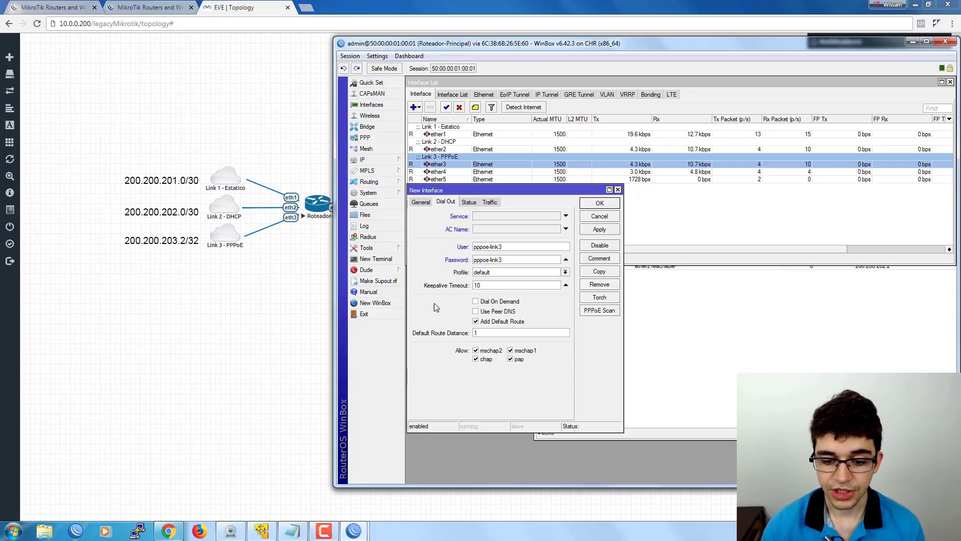
Enable Use Peer DNS, set default route distance 3 after comparing existing routes, and disallow pap.
{"action": "left_click", "coordinate": [483, 312]}
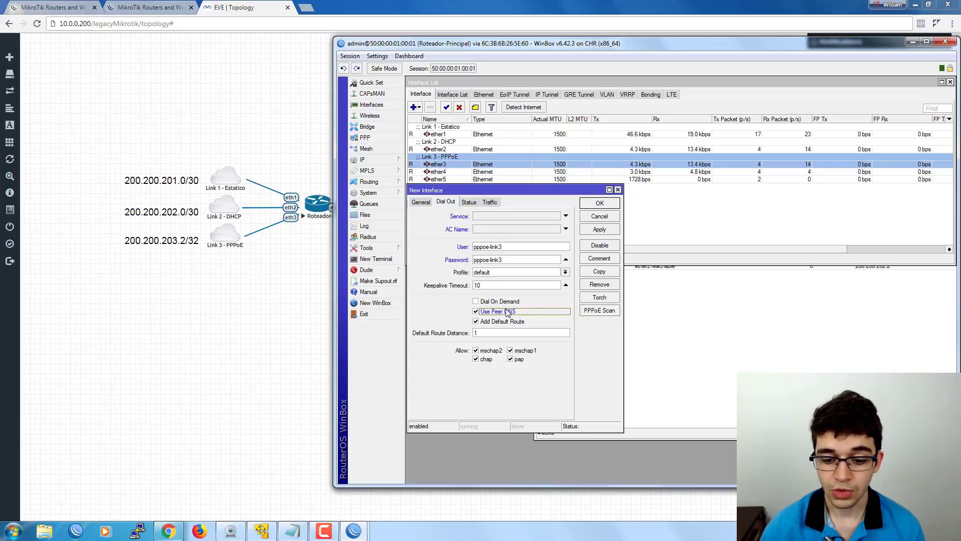
{"action": "left_click", "coordinate": [515, 333]}
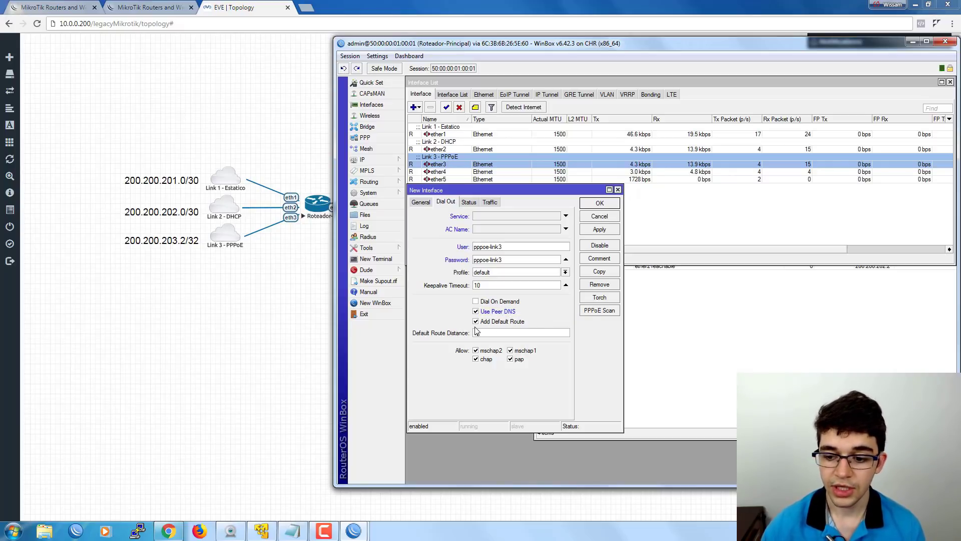
{"action": "left_click", "coordinate": [678, 311]}
{"action": "left_click", "coordinate": [811, 254]}
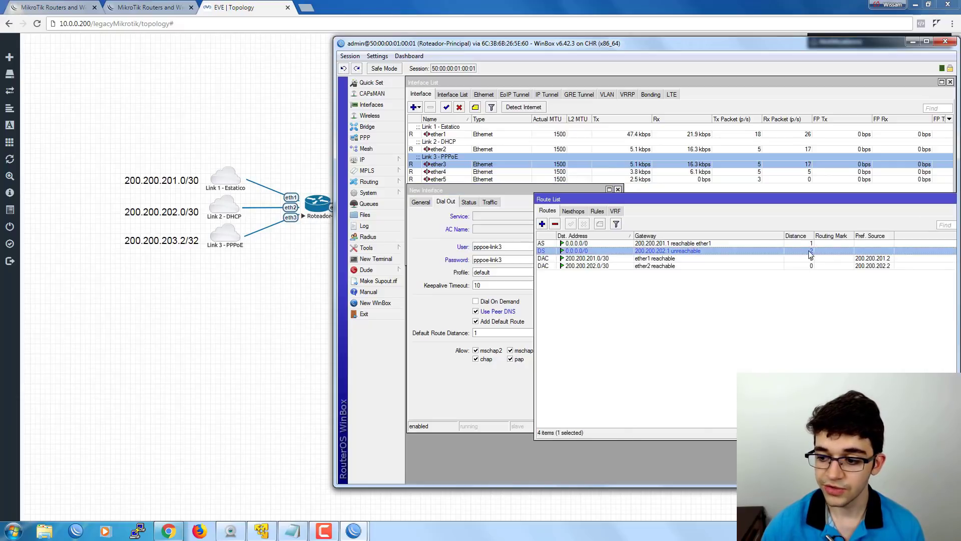
{"action": "left_click", "coordinate": [468, 333]}
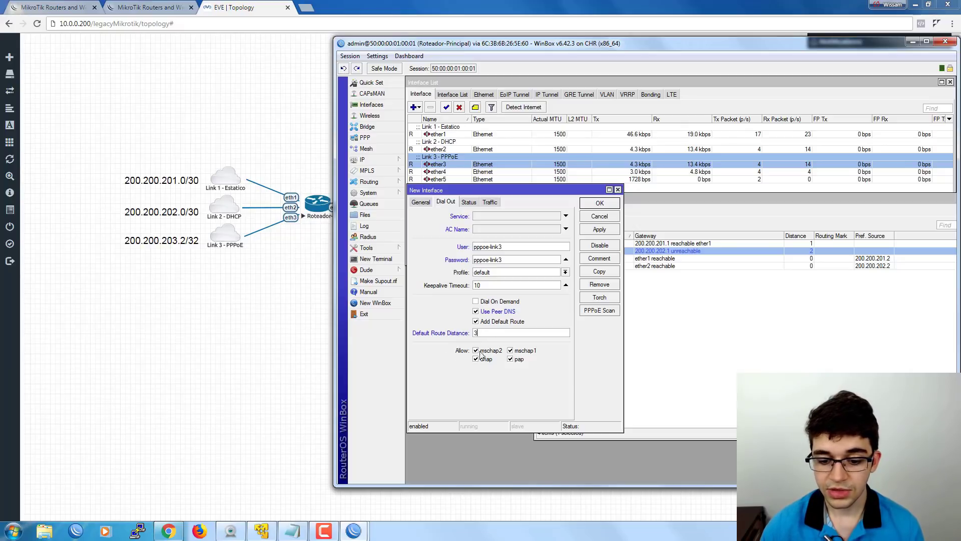
{"action": "left_click", "coordinate": [514, 360]}
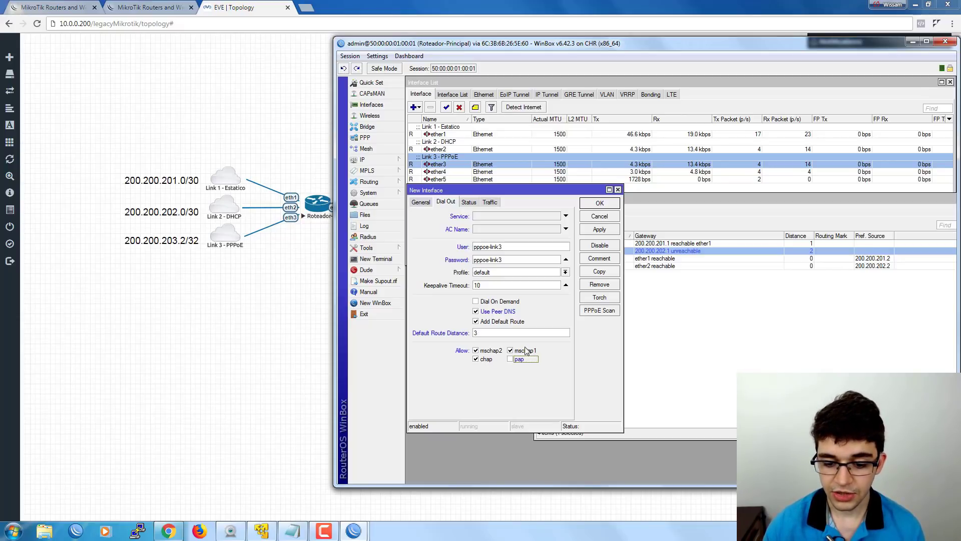
Review the new client's Status and Traffic, then save it as PPPoE-Link3.
{"action": "left_click", "coordinate": [469, 201]}
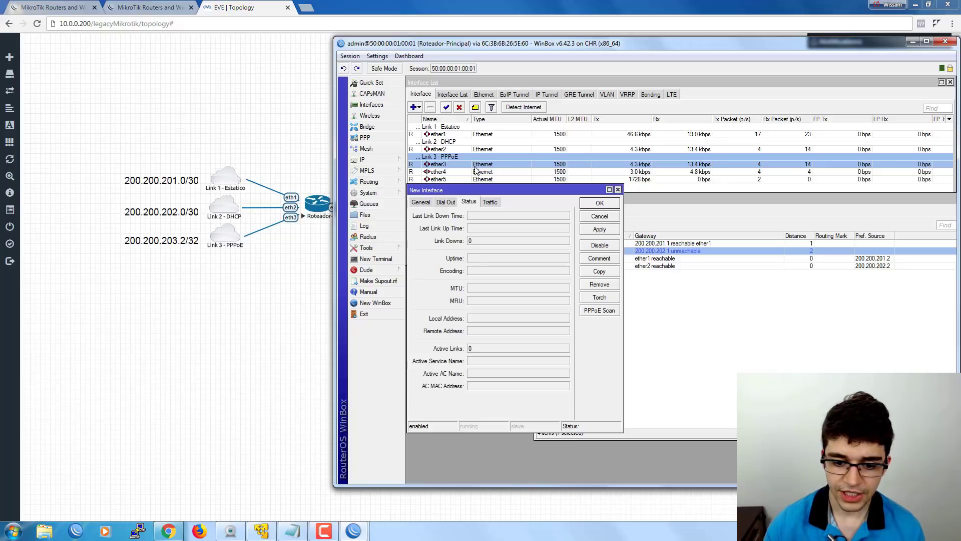
{"action": "left_click", "coordinate": [490, 202]}
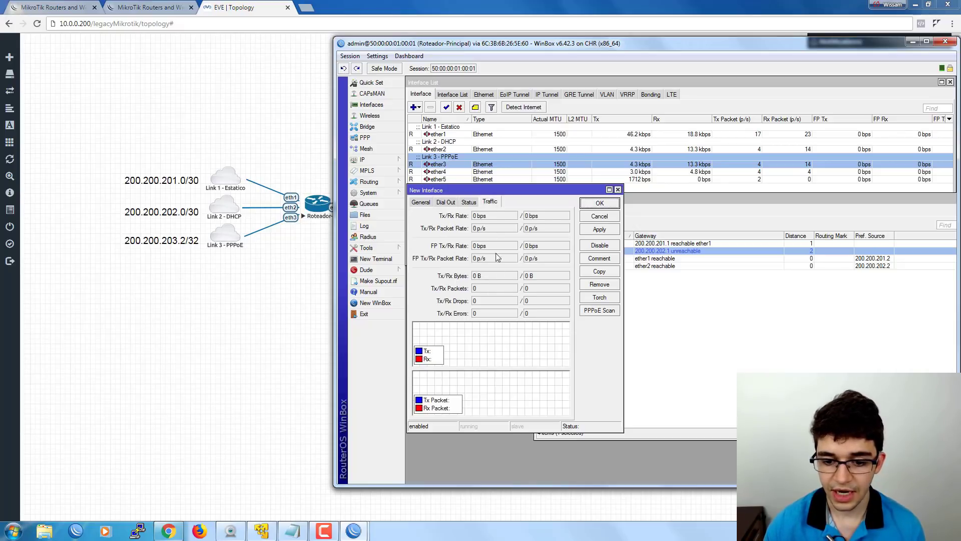
{"action": "left_click", "coordinate": [600, 203]}
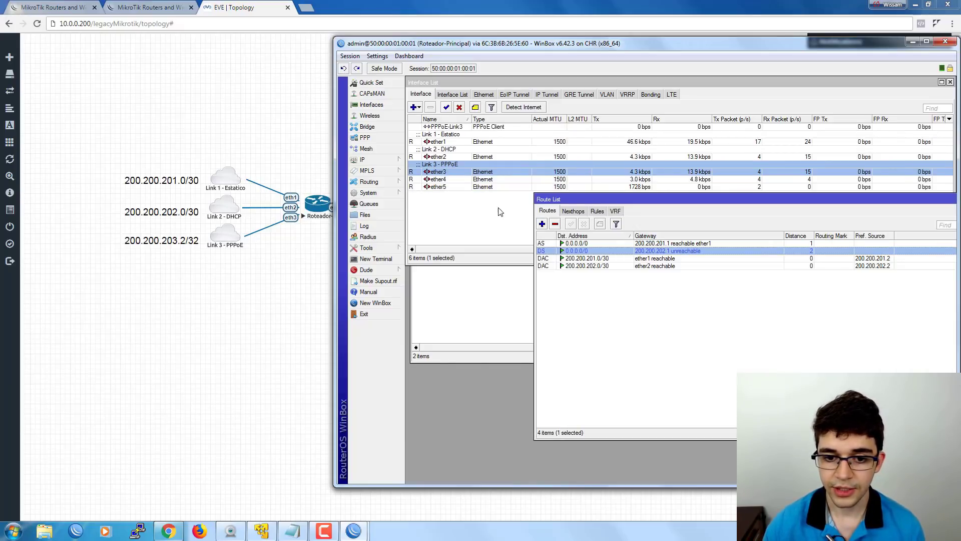
Confirm PPPoE-Link3 is connected and its distance-3 default route appears in the Route List.
{"action": "left_click", "coordinate": [475, 210]}
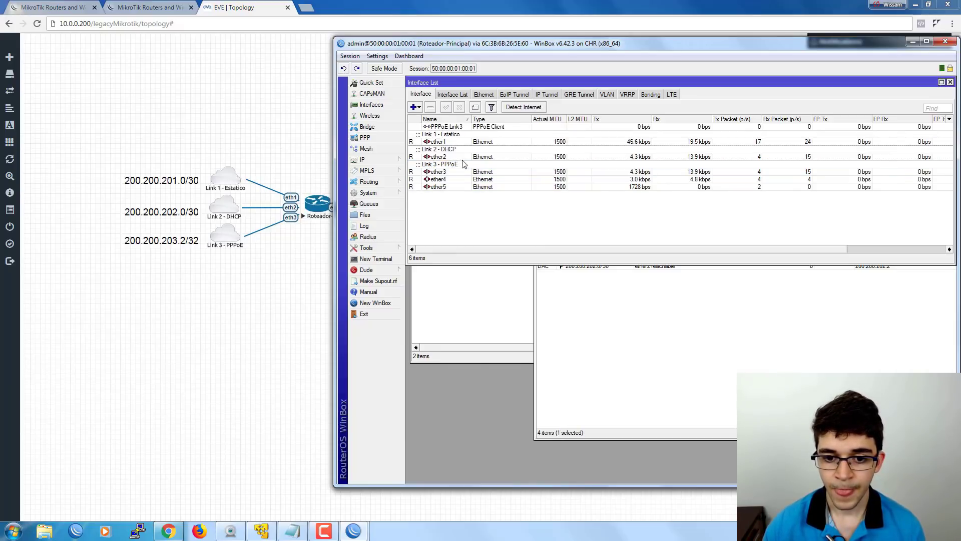
{"action": "left_click", "coordinate": [442, 129]}
{"action": "double_click", "coordinate": [441, 127]}
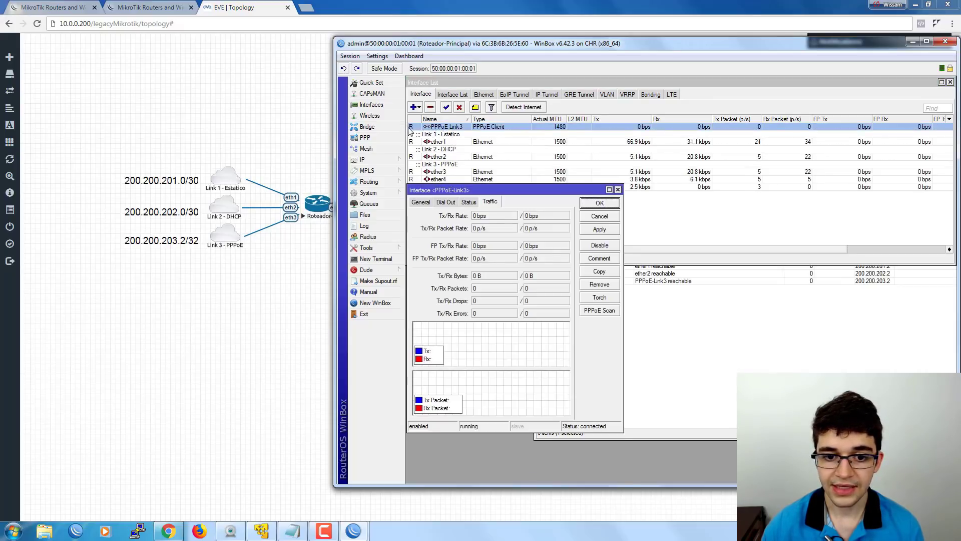
{"action": "left_click", "coordinate": [469, 202]}
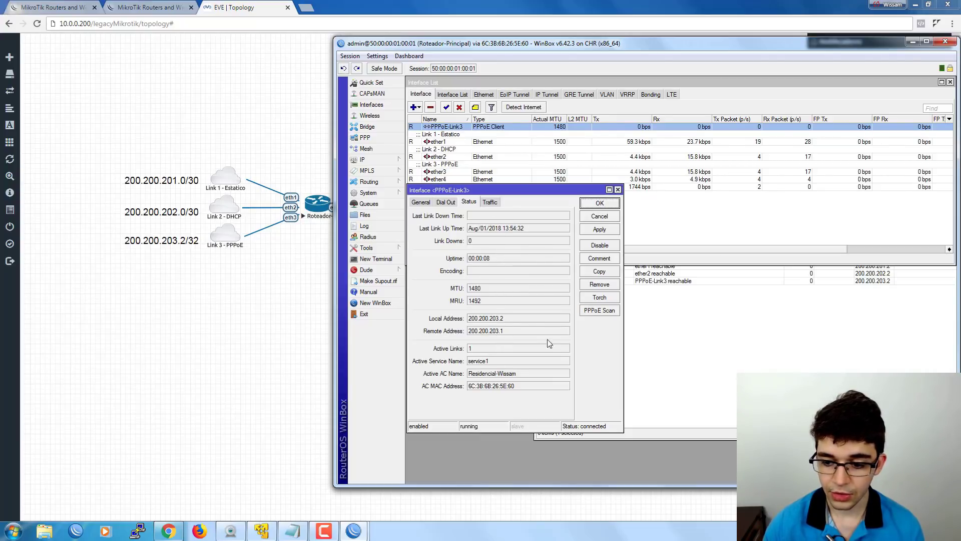
{"action": "left_click", "coordinate": [687, 335]}
{"action": "left_click", "coordinate": [657, 259]}
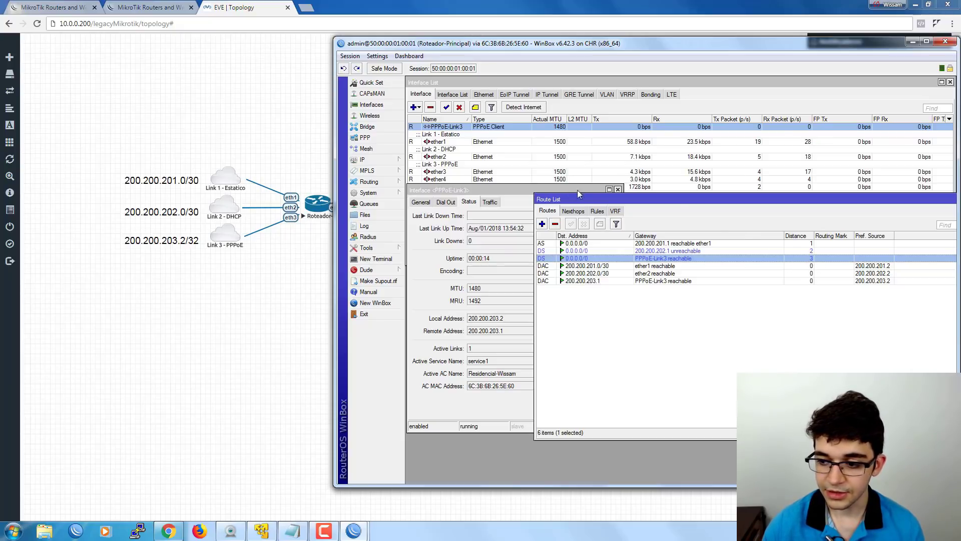
{"action": "left_click", "coordinate": [618, 189]}
{"action": "left_click_drag", "start_coordinate": [610, 196], "coordinate": [565, 194]}
Show Notepad's checklist step 2 beside WinBox's default routes at distances 1, 2 and 3.
{"action": "left_click", "coordinate": [292, 530]}
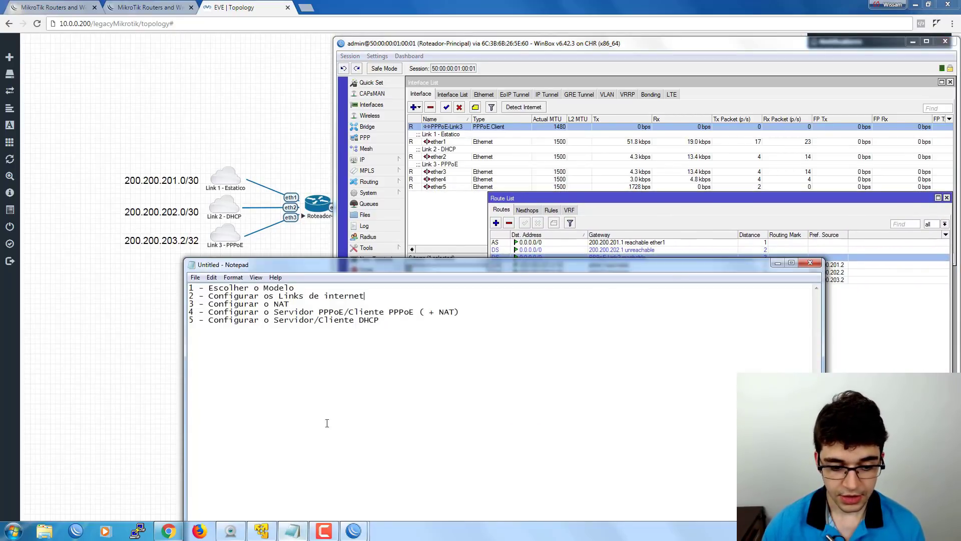
{"action": "left_click_drag", "start_coordinate": [380, 296], "coordinate": [176, 300]}
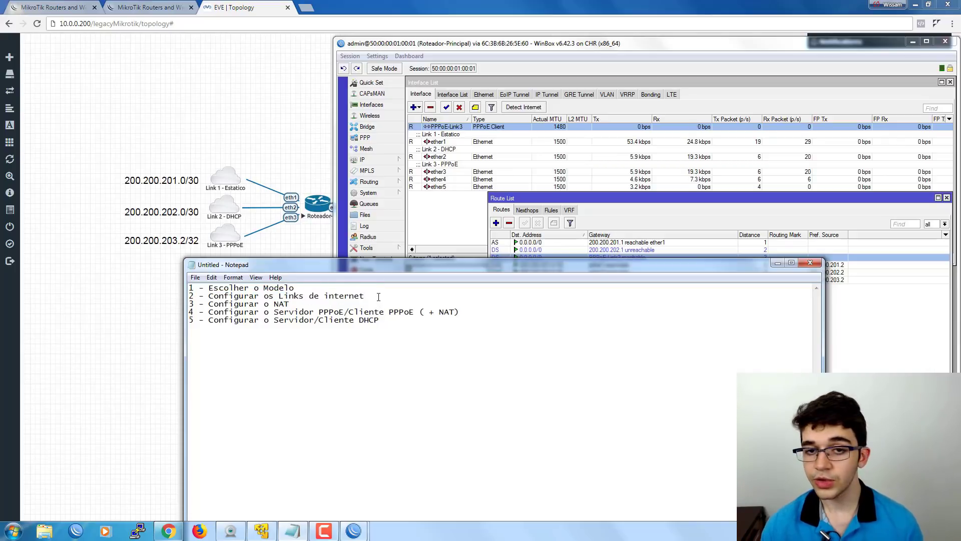
{"action": "left_click", "coordinate": [377, 296]}
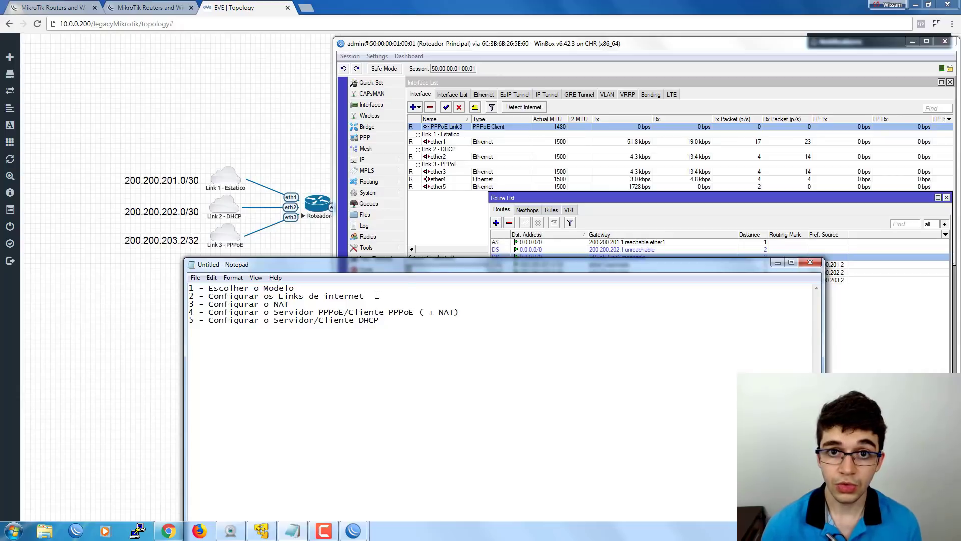
{"action": "left_click_drag", "start_coordinate": [483, 268], "coordinate": [446, 295]}
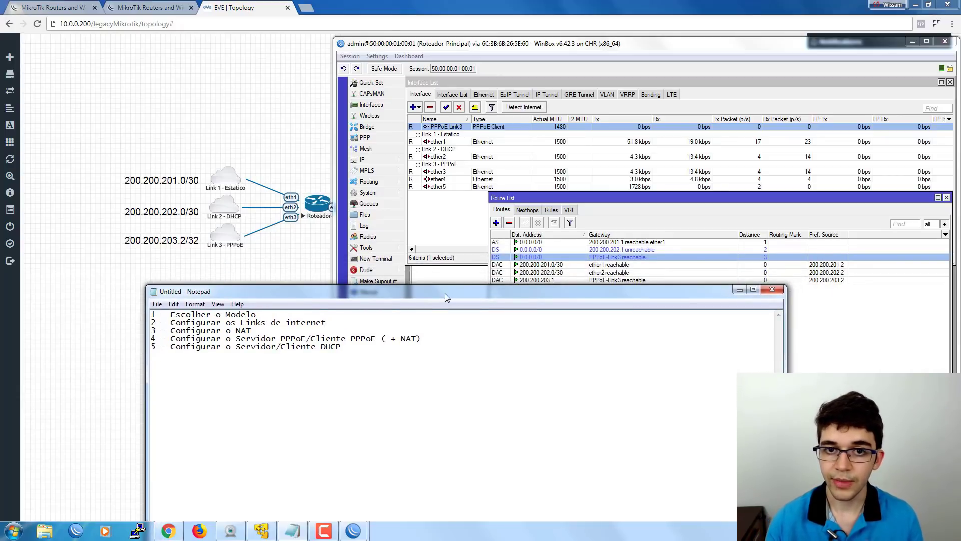
{"action": "left_click", "coordinate": [506, 258]}
{"action": "left_click", "coordinate": [508, 250]}
{"action": "left_click", "coordinate": [507, 244]}
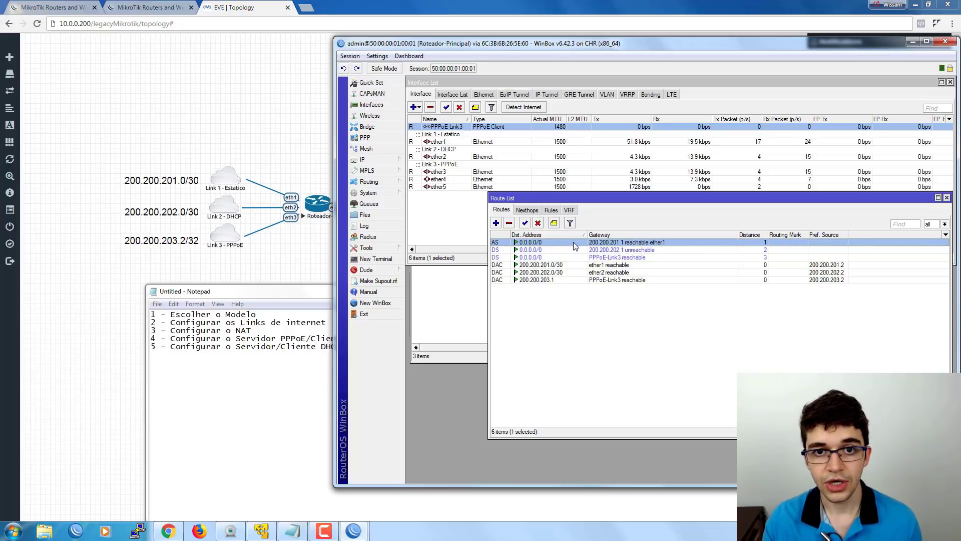
{"action": "left_click", "coordinate": [574, 248]}
{"action": "left_click", "coordinate": [575, 242]}
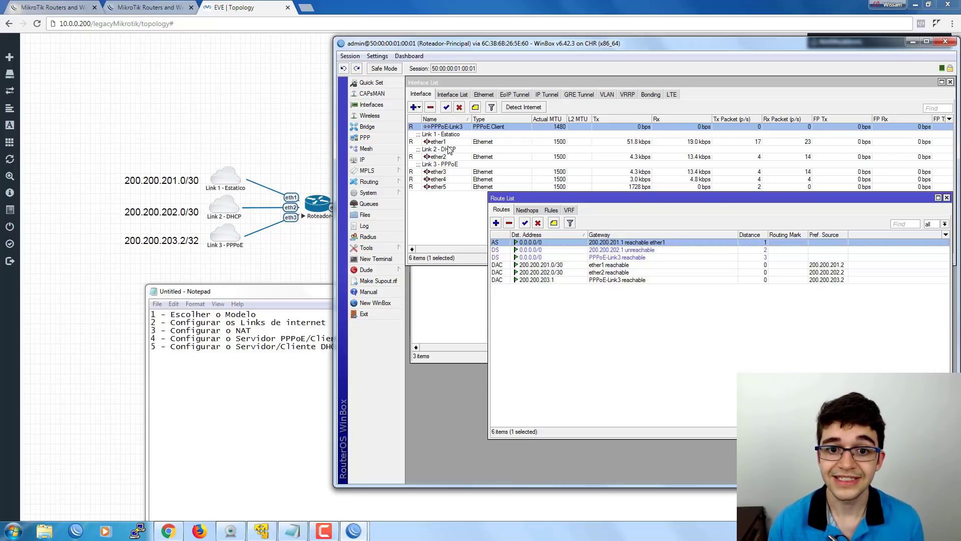
{"action": "left_click", "coordinate": [582, 251]}
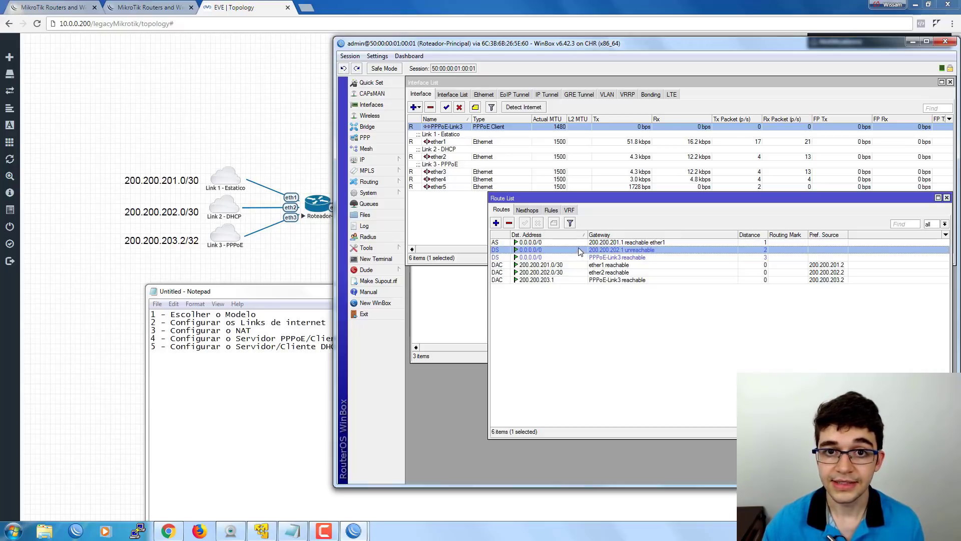
{"action": "left_click", "coordinate": [563, 243]}
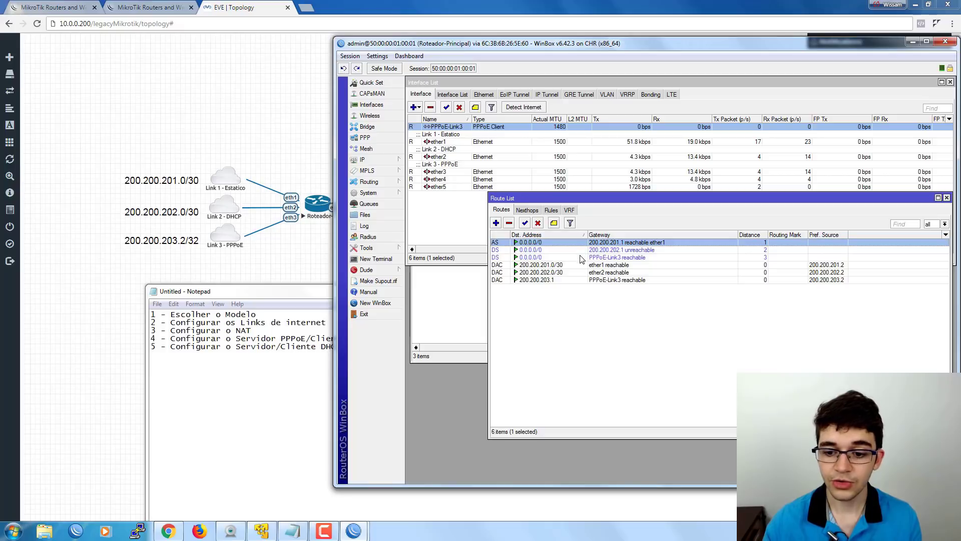
{"action": "left_click", "coordinate": [582, 251]}
{"action": "left_click", "coordinate": [582, 257]}
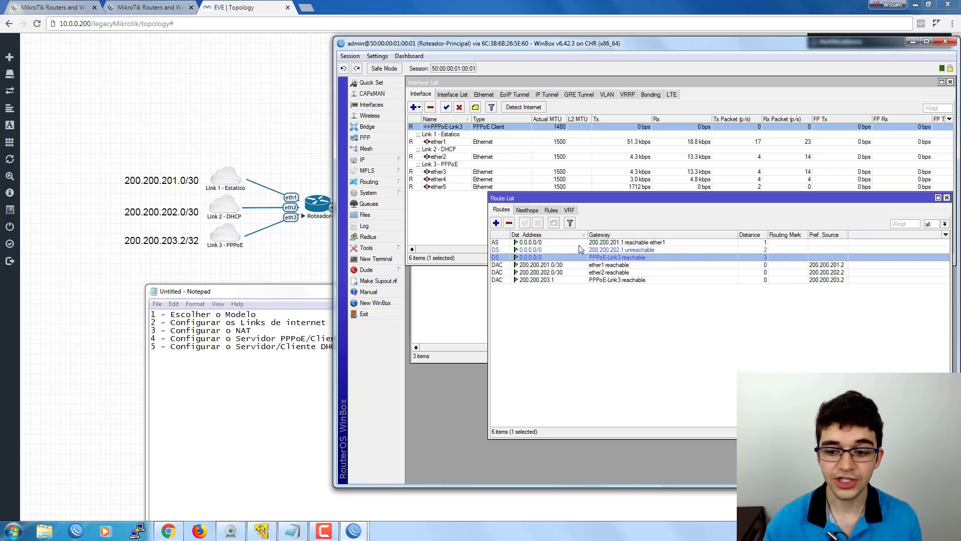
{"action": "left_click", "coordinate": [579, 243]}
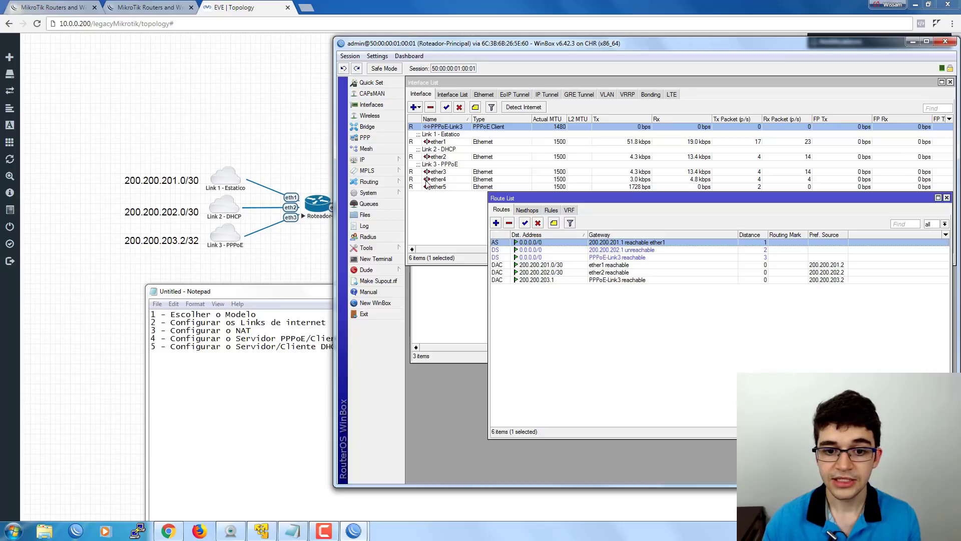
{"action": "left_click", "coordinate": [419, 142]}
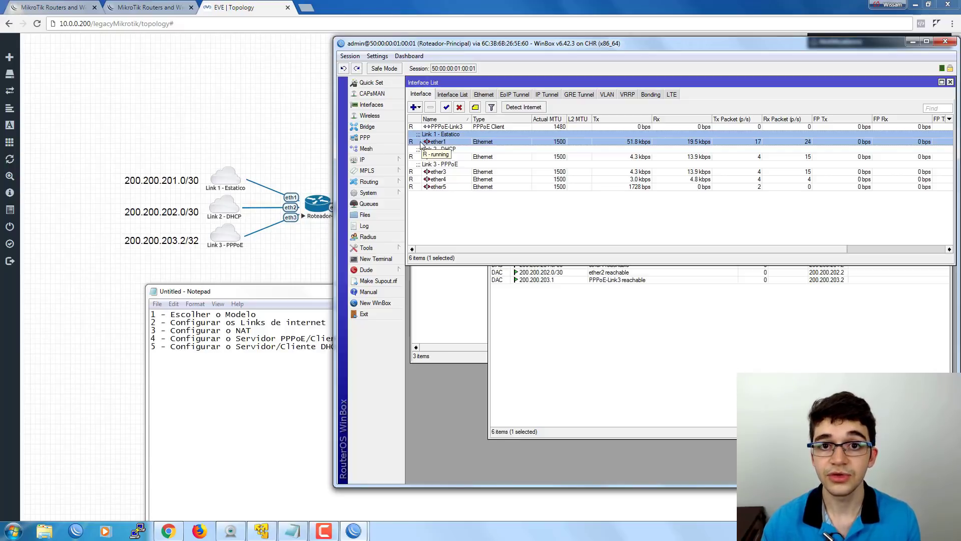
{"action": "left_click", "coordinate": [530, 314]}
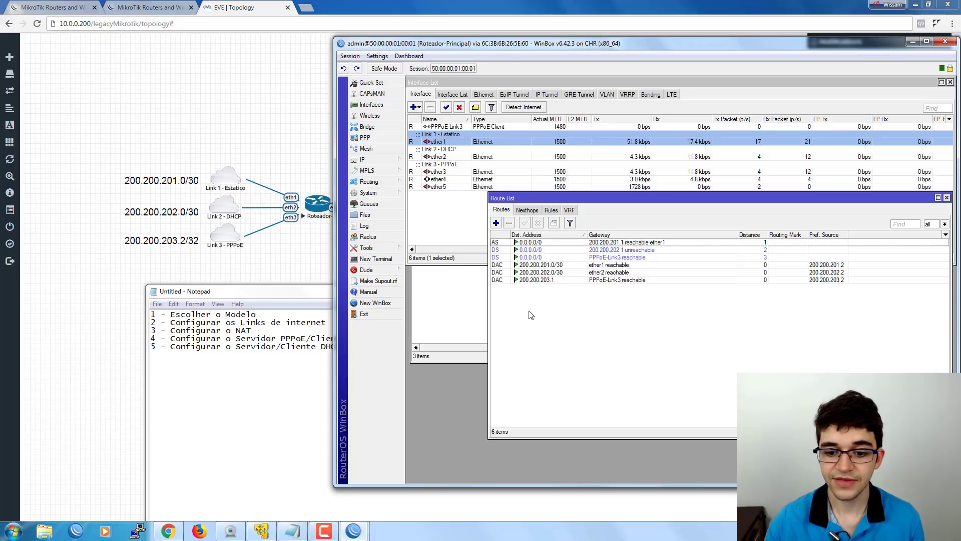
{"action": "left_click", "coordinate": [581, 243]}
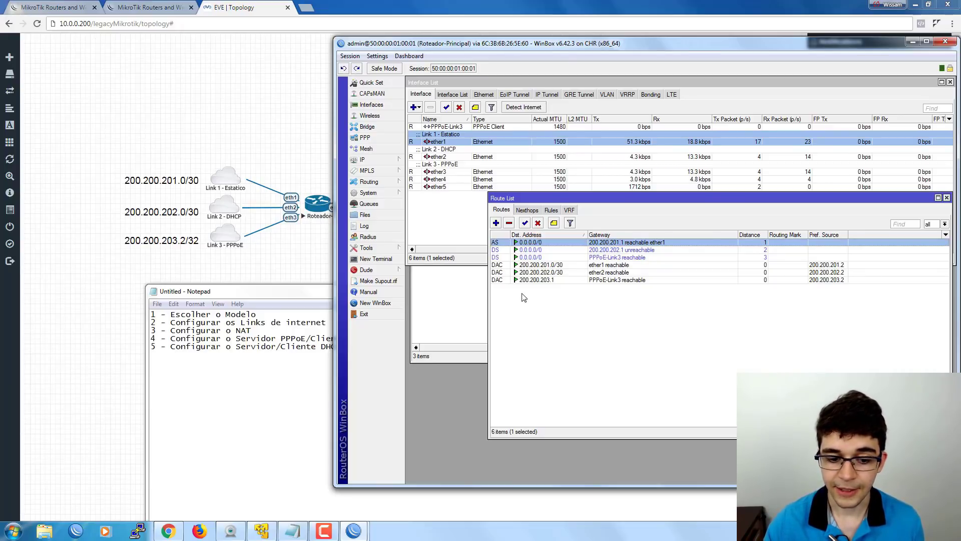
{"action": "left_click", "coordinate": [286, 292]}
Highlight step 3, 'Configurar o NAT', in the Notepad checklist.
{"action": "left_click_drag", "start_coordinate": [284, 291], "coordinate": [285, 283]}
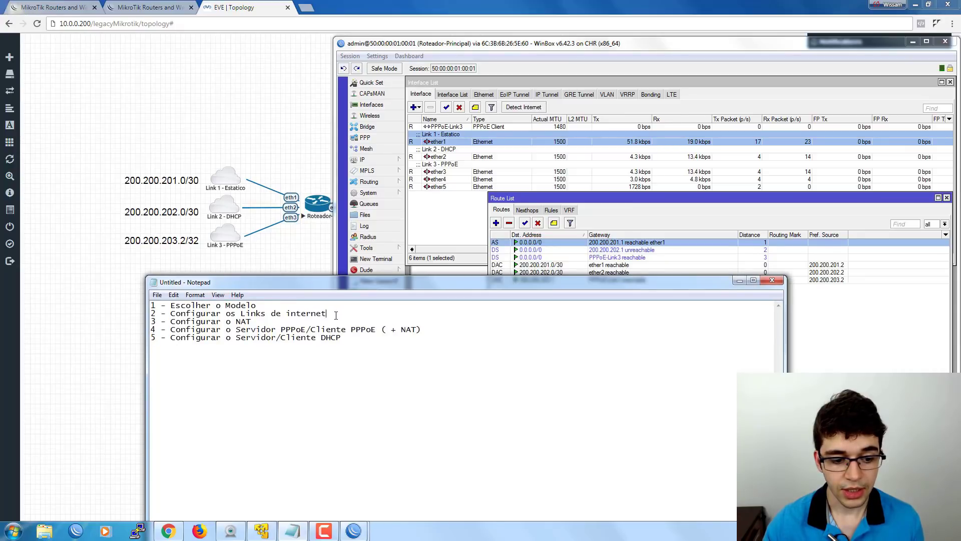
{"action": "left_click_drag", "start_coordinate": [336, 313], "coordinate": [150, 313]}
{"action": "left_click_drag", "start_coordinate": [331, 313], "coordinate": [126, 318]}
{"action": "left_click", "coordinate": [344, 314]}
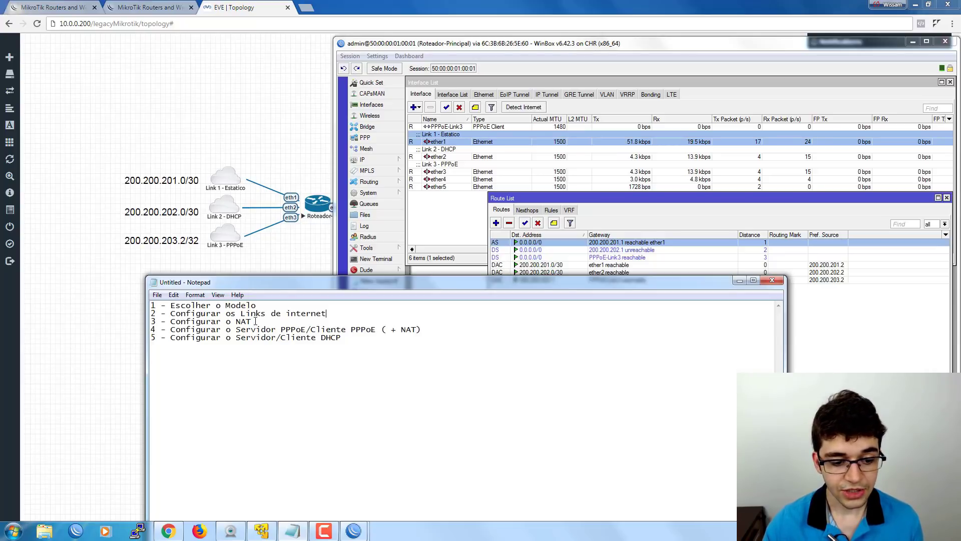
{"action": "left_click_drag", "start_coordinate": [253, 321], "coordinate": [136, 323]}
Open IP > Firewall in WinBox, showing the empty filter rules list.
{"action": "left_click", "coordinate": [485, 219]}
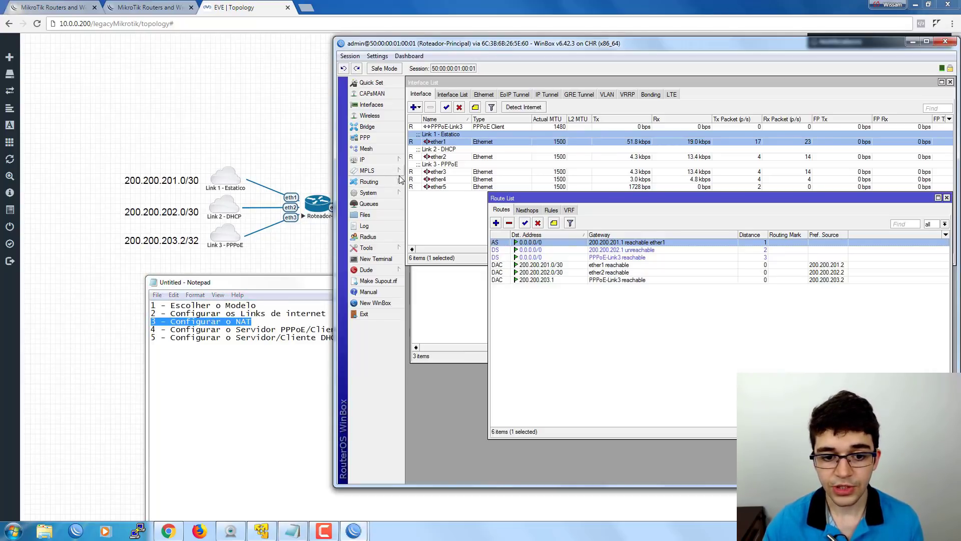
{"action": "left_click", "coordinate": [382, 161]}
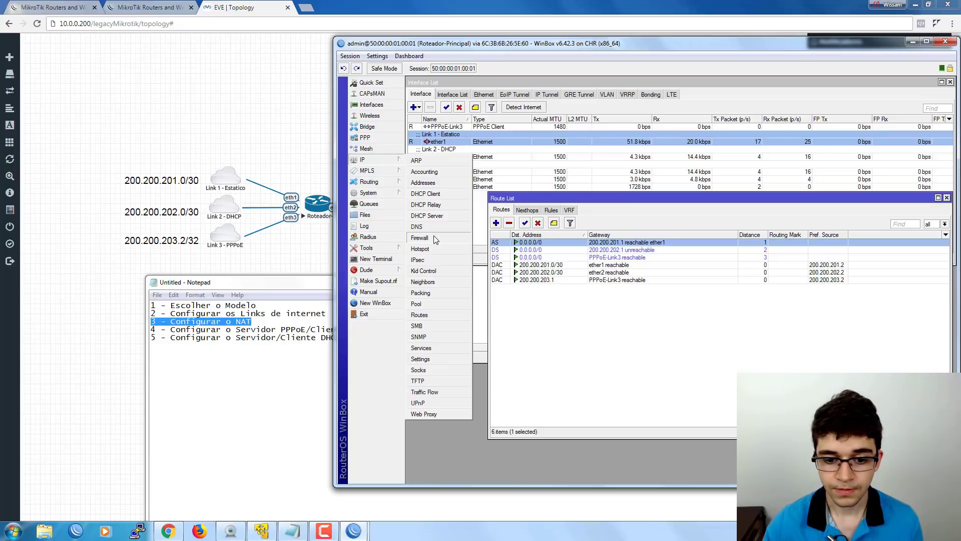
{"action": "left_click", "coordinate": [419, 238]}
{"action": "left_click", "coordinate": [430, 315]}
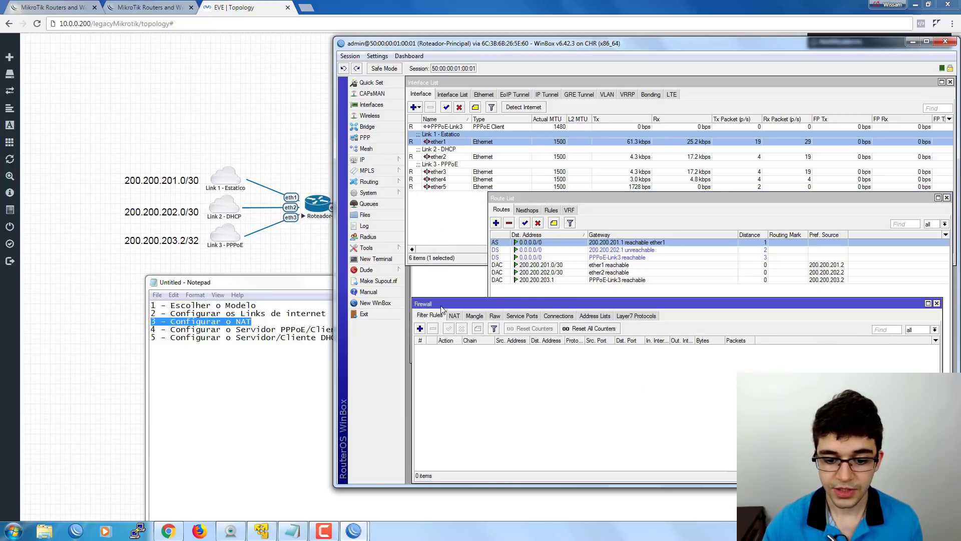
Move the Firewall window up and display its empty NAT rules list.
{"action": "left_click_drag", "start_coordinate": [443, 303], "coordinate": [446, 273]}
{"action": "left_click", "coordinate": [450, 296]}
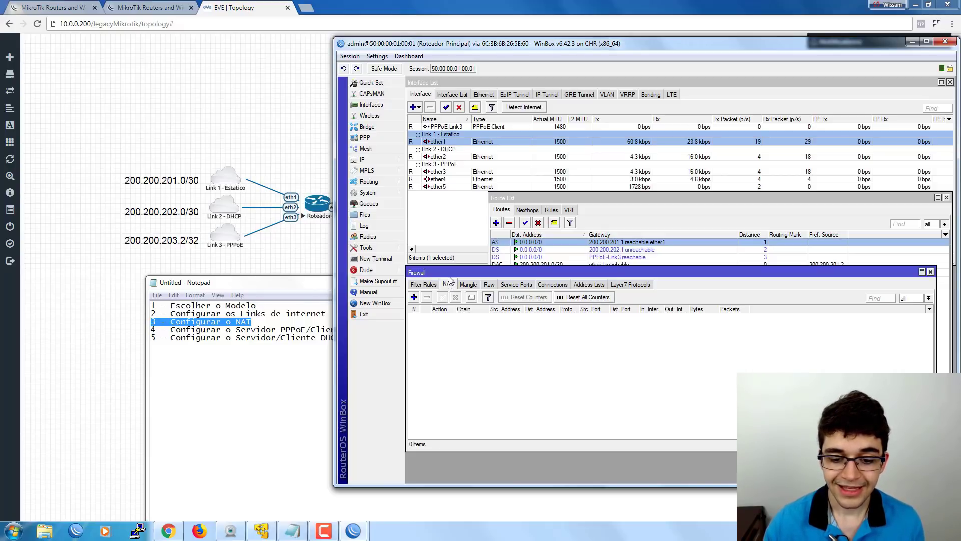
{"action": "left_click_drag", "start_coordinate": [449, 273], "coordinate": [449, 274]}
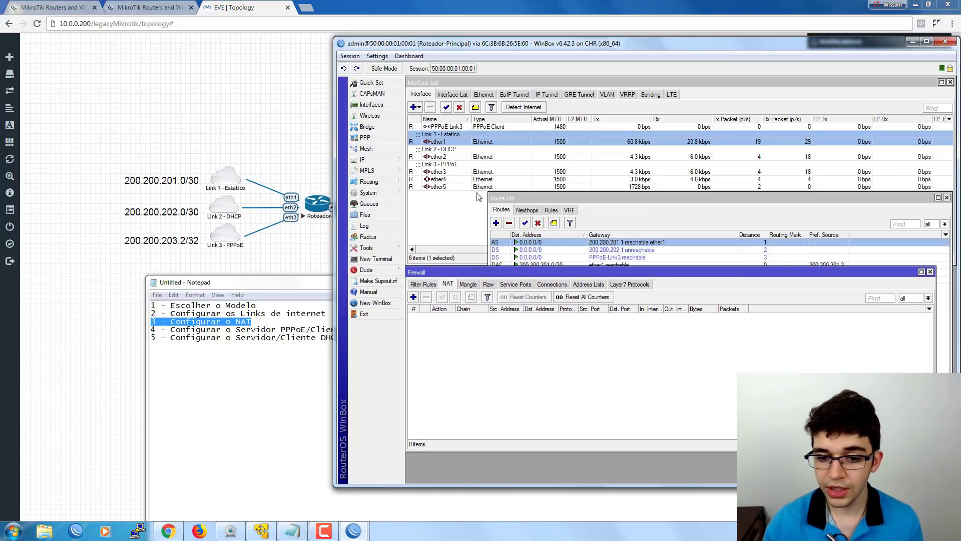
{"action": "left_click_drag", "start_coordinate": [512, 199], "coordinate": [522, 201]}
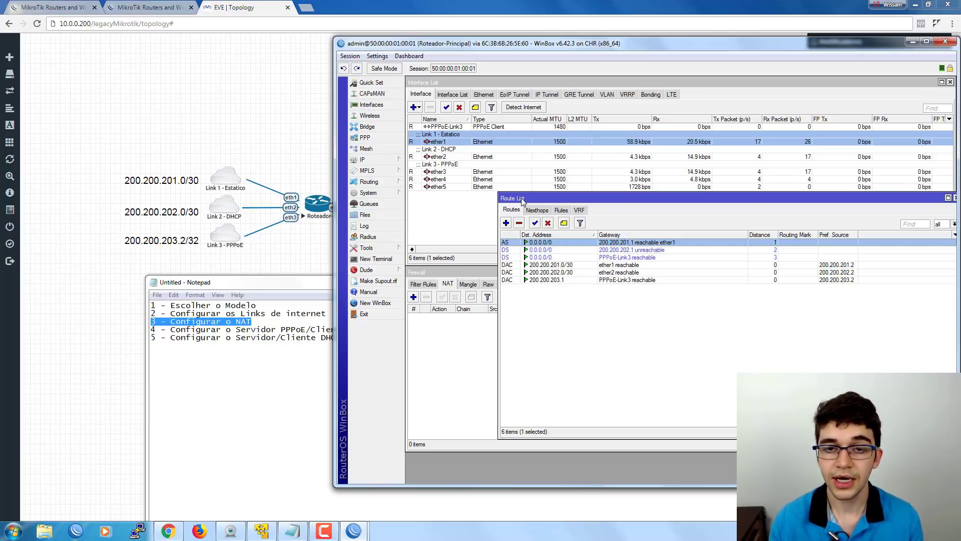
{"action": "left_click", "coordinate": [470, 274]}
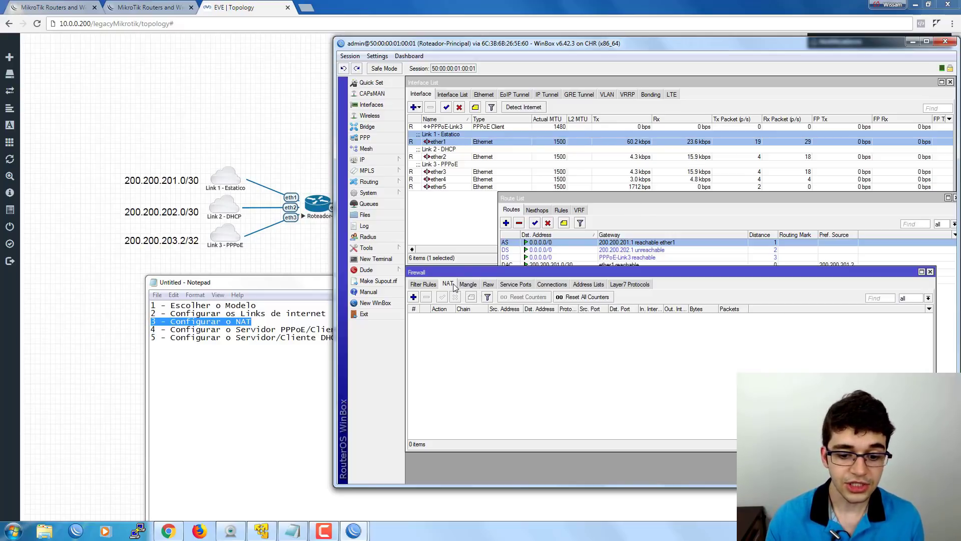
Start a new NAT rule, keeping its chain set to srcnat.
{"action": "left_click", "coordinate": [414, 297]}
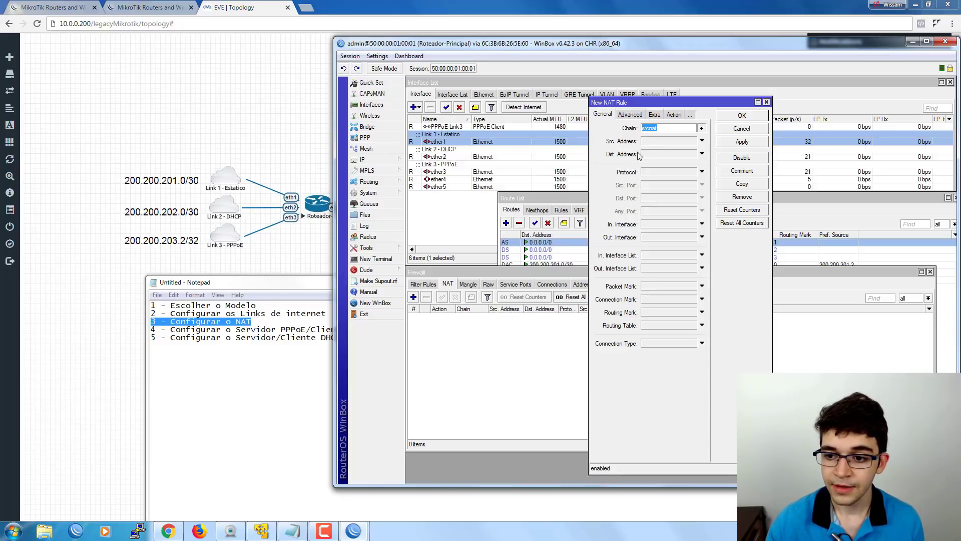
{"action": "left_click", "coordinate": [665, 127]}
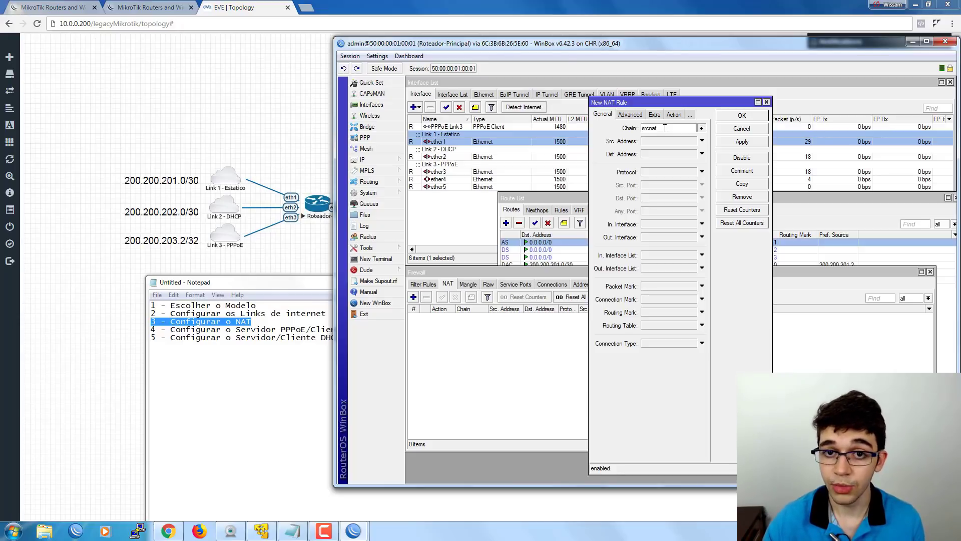
{"action": "double_click", "coordinate": [665, 128]}
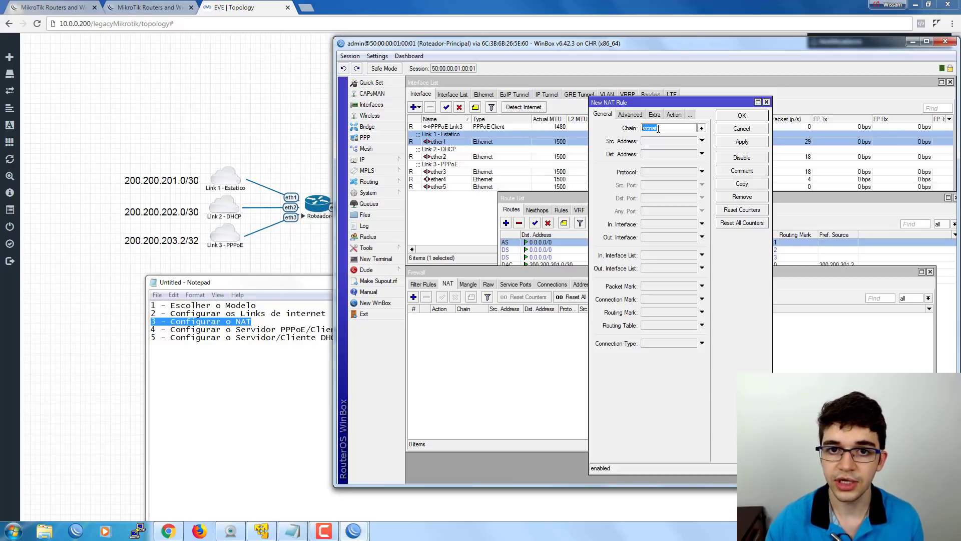
{"action": "left_click", "coordinate": [669, 129]}
Set Out. Interface to ether1 and action to masquerade, then save the srcnat rule.
{"action": "left_click", "coordinate": [674, 127]}
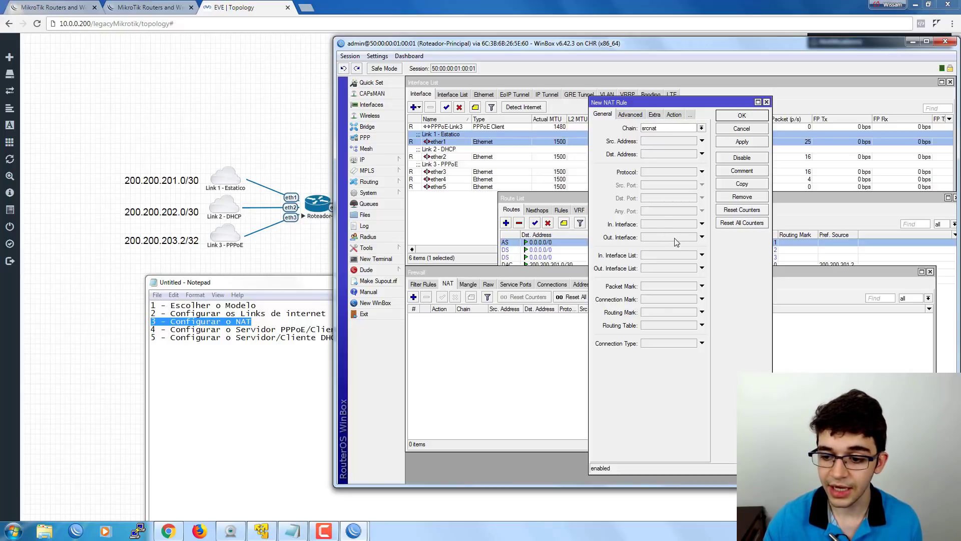
{"action": "left_click", "coordinate": [702, 237]}
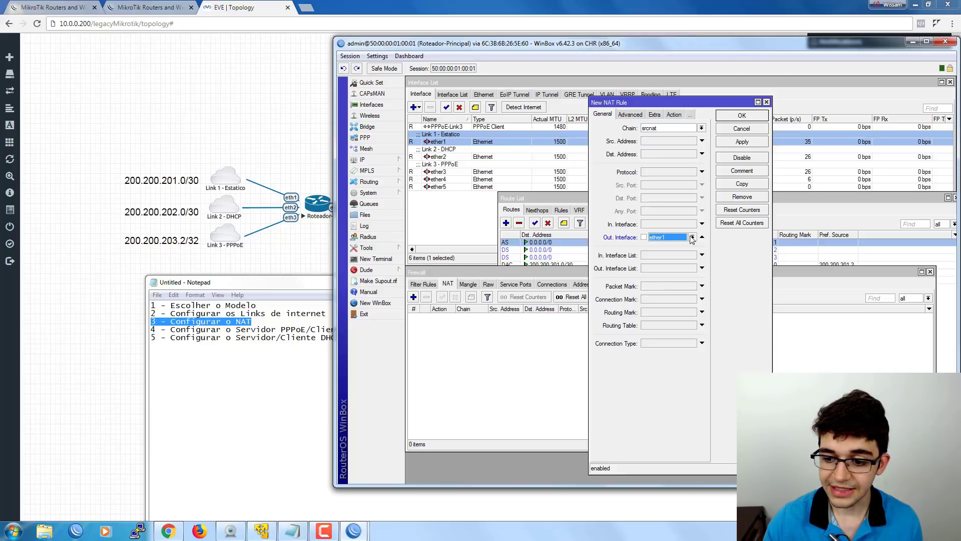
{"action": "left_click", "coordinate": [692, 237]}
{"action": "left_click", "coordinate": [664, 279]}
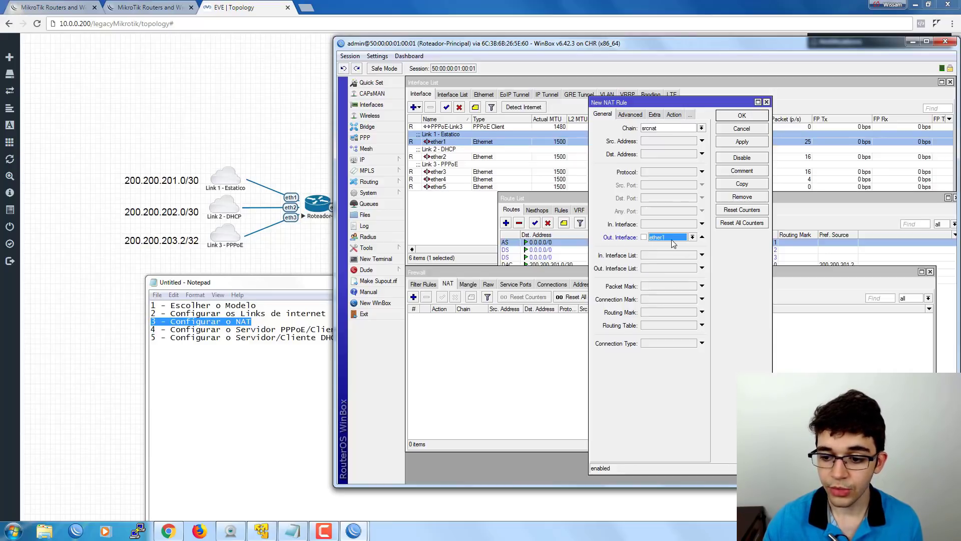
{"action": "left_click", "coordinate": [673, 115]}
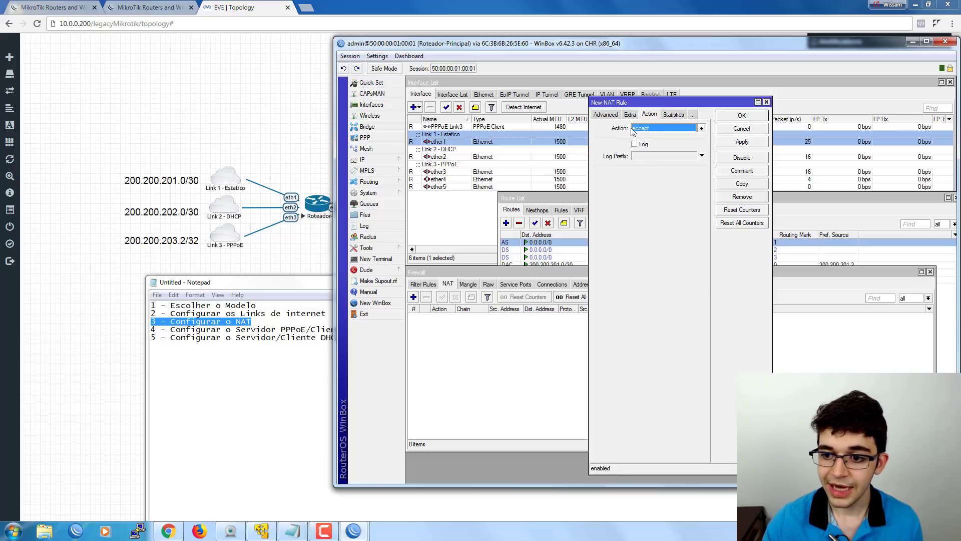
{"action": "left_click", "coordinate": [649, 129]}
{"action": "left_click", "coordinate": [647, 182]}
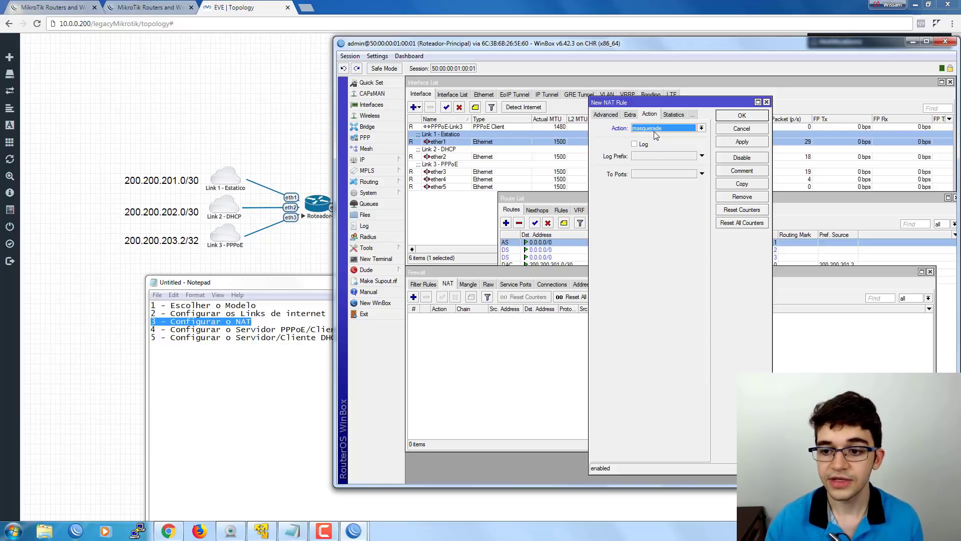
{"action": "left_click", "coordinate": [600, 114]}
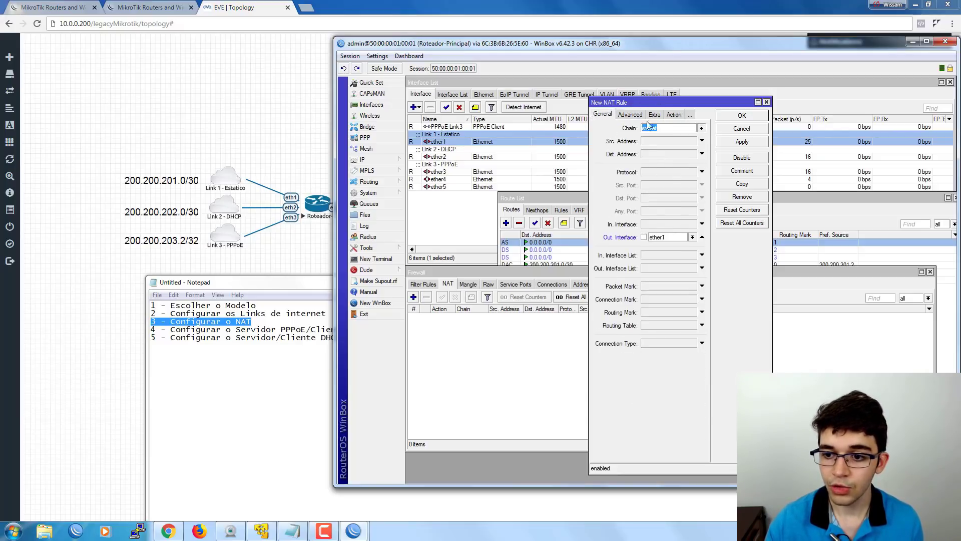
{"action": "left_click", "coordinate": [731, 116]}
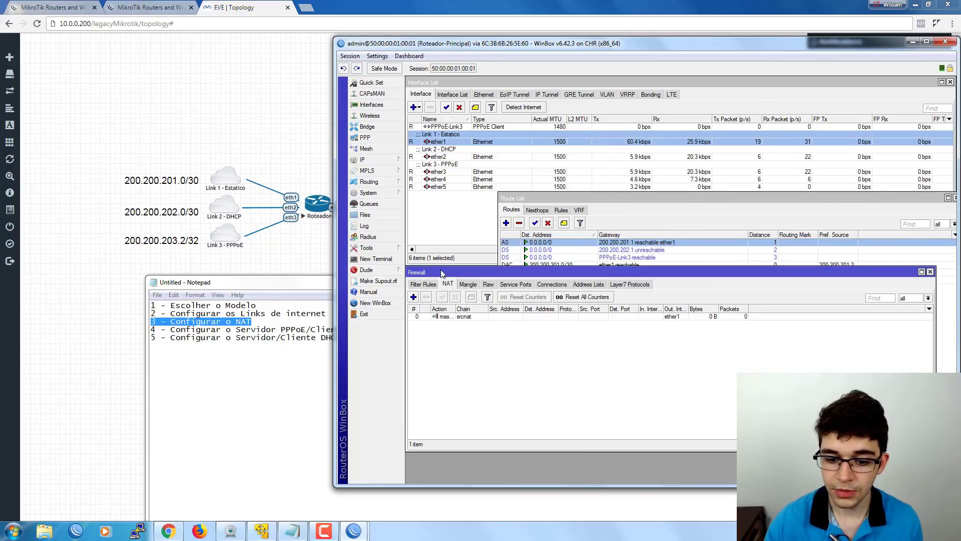
Add a second srcnat masquerade rule with Out. Interface ether2.
{"action": "left_click", "coordinate": [413, 297]}
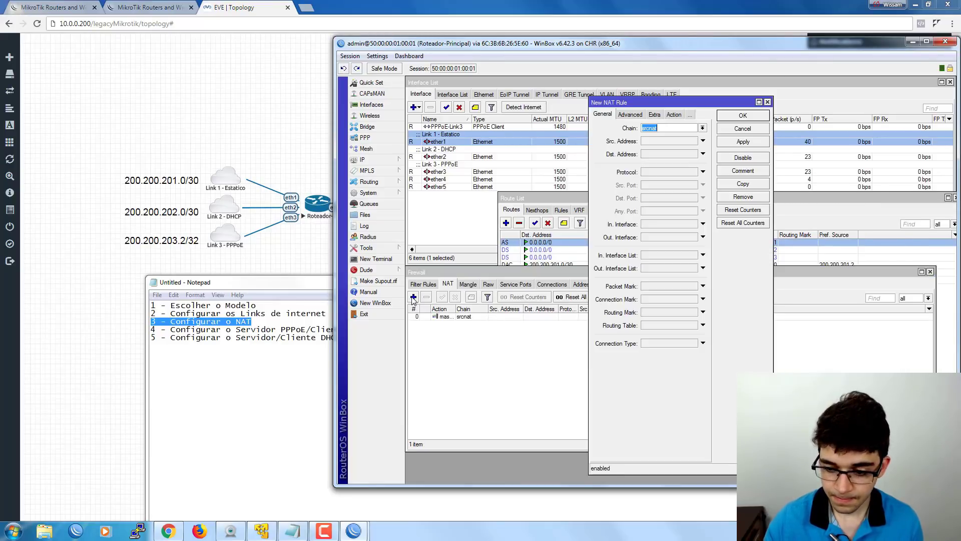
{"action": "left_click", "coordinate": [651, 239]}
{"action": "left_click", "coordinate": [651, 239]}
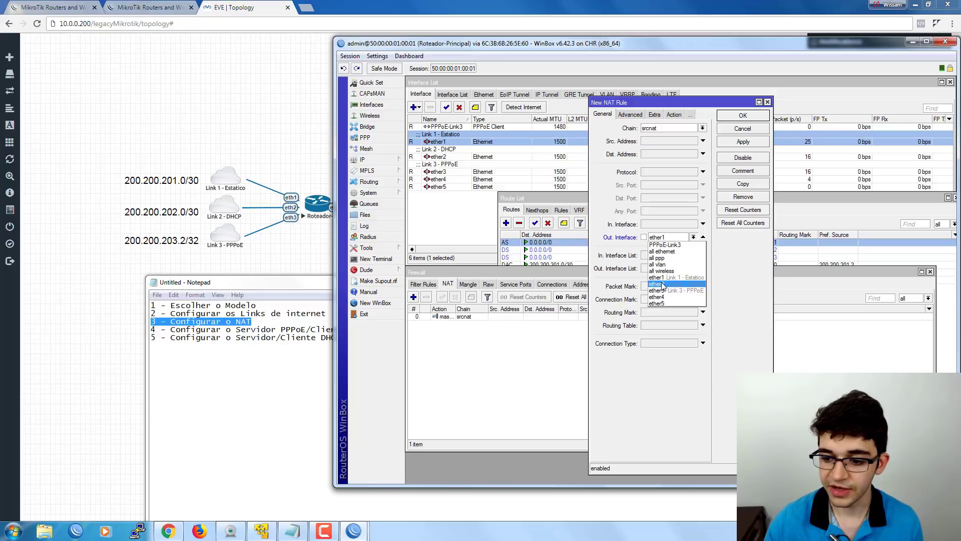
{"action": "left_click", "coordinate": [661, 284]}
{"action": "left_click", "coordinate": [673, 115]}
{"action": "left_click", "coordinate": [651, 128]}
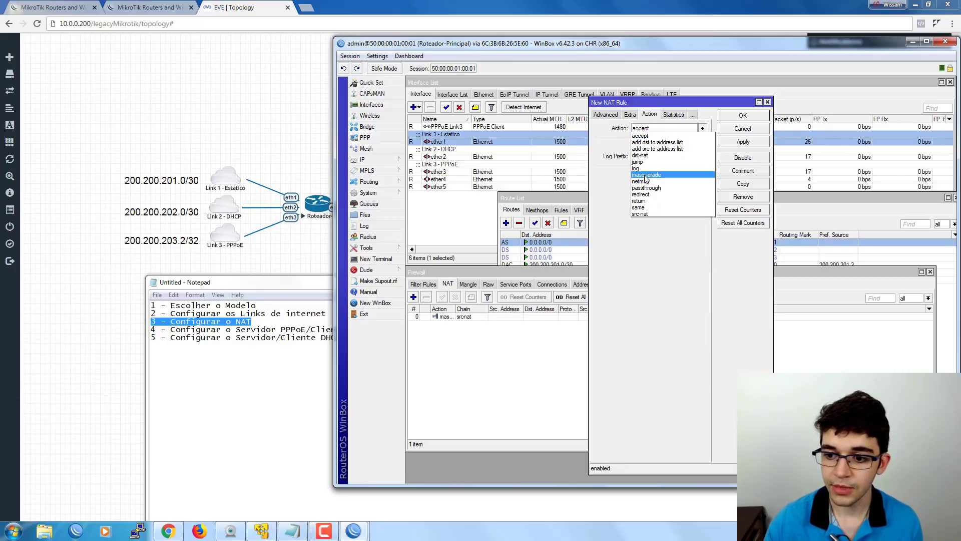
{"action": "left_click", "coordinate": [646, 176]}
{"action": "left_click", "coordinate": [743, 115]}
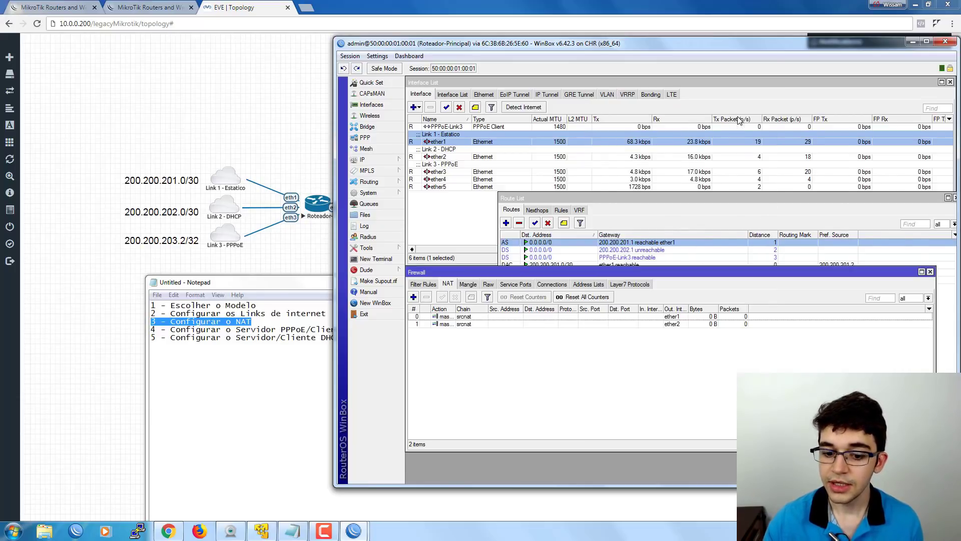
Add a third srcnat masquerade rule out PPPoE-Link3 and widen the Action column.
{"action": "left_click", "coordinate": [413, 297]}
{"action": "left_click", "coordinate": [603, 115]}
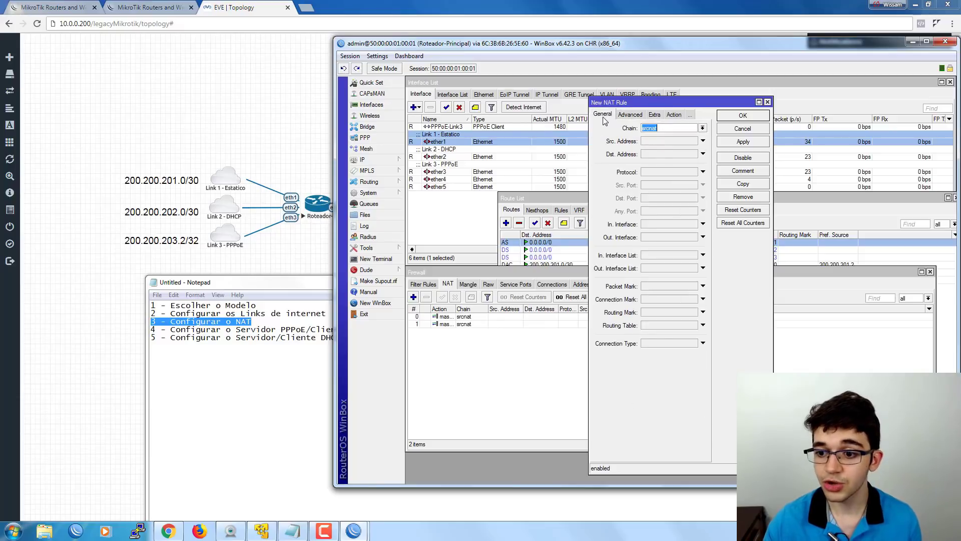
{"action": "left_click", "coordinate": [656, 237]}
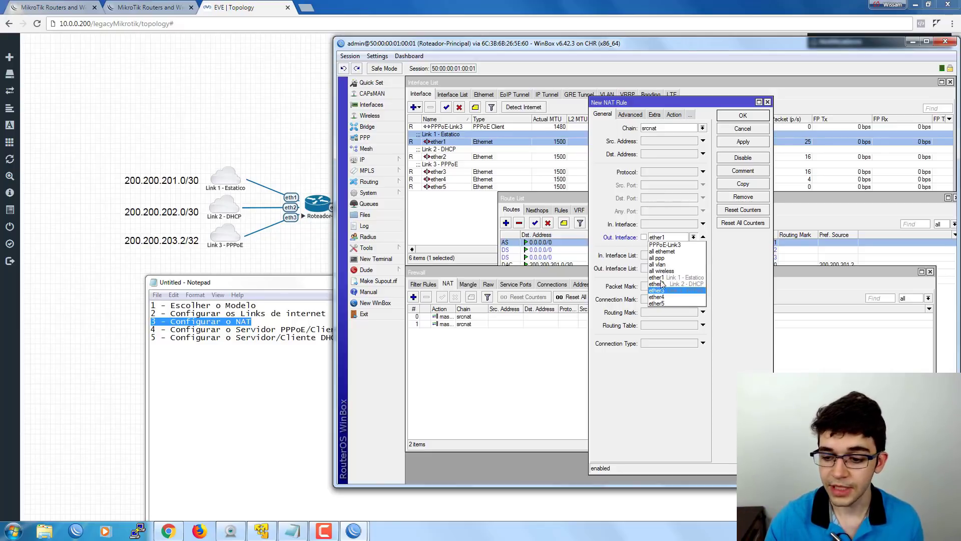
{"action": "left_click", "coordinate": [665, 244]}
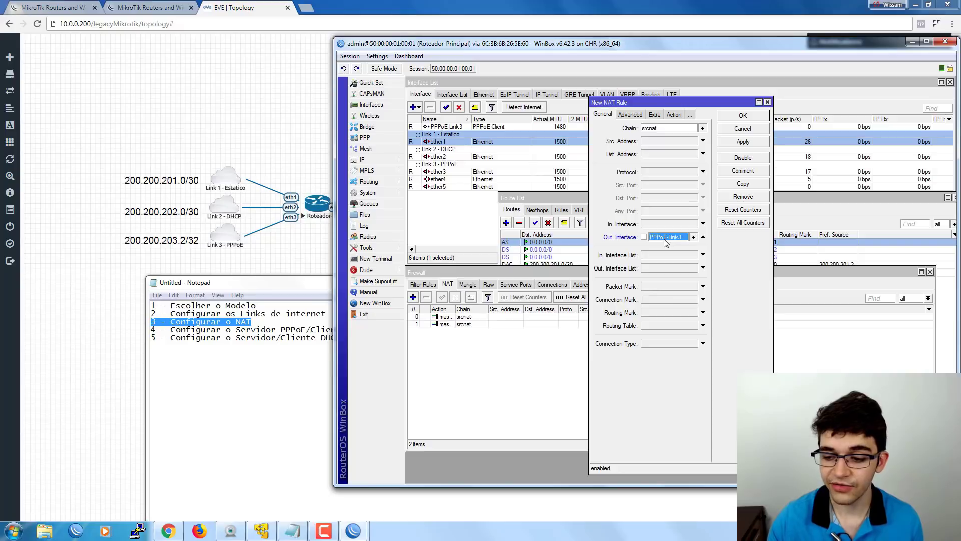
{"action": "left_click", "coordinate": [674, 114]}
{"action": "left_click", "coordinate": [663, 128]}
{"action": "left_click", "coordinate": [646, 175]}
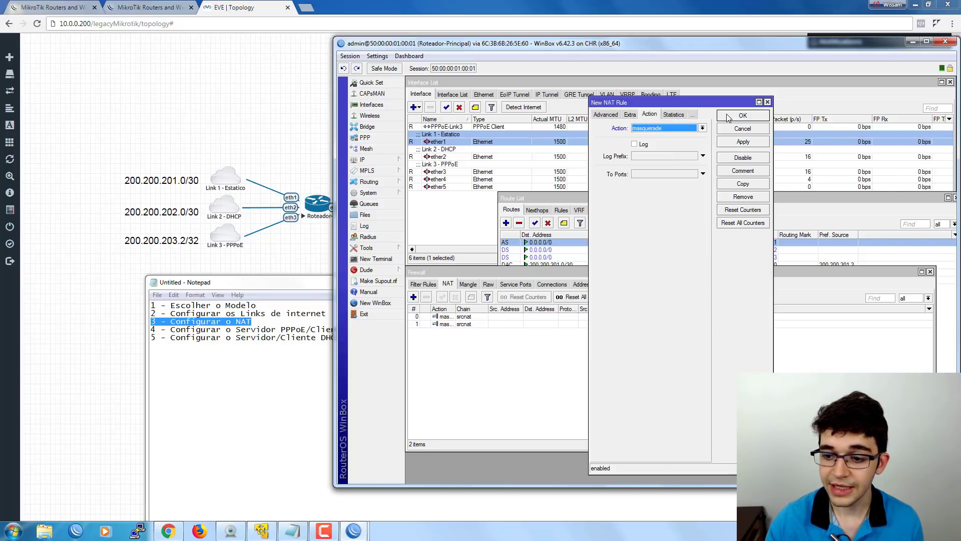
{"action": "left_click", "coordinate": [743, 115]}
{"action": "left_click_drag", "start_coordinate": [453, 308], "coordinate": [481, 308]}
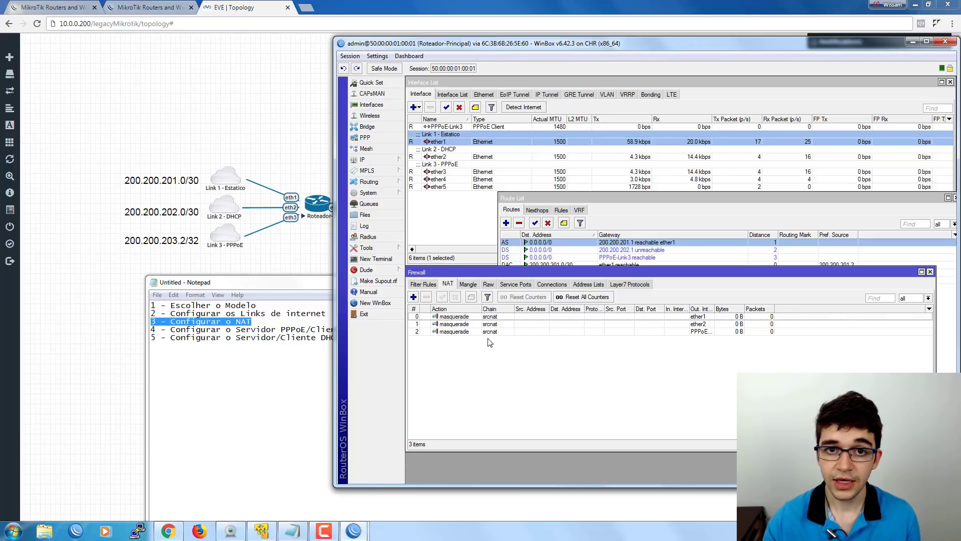
Widen the Out. Interface column and open the IP Addresses list.
{"action": "double_click", "coordinate": [713, 307]}
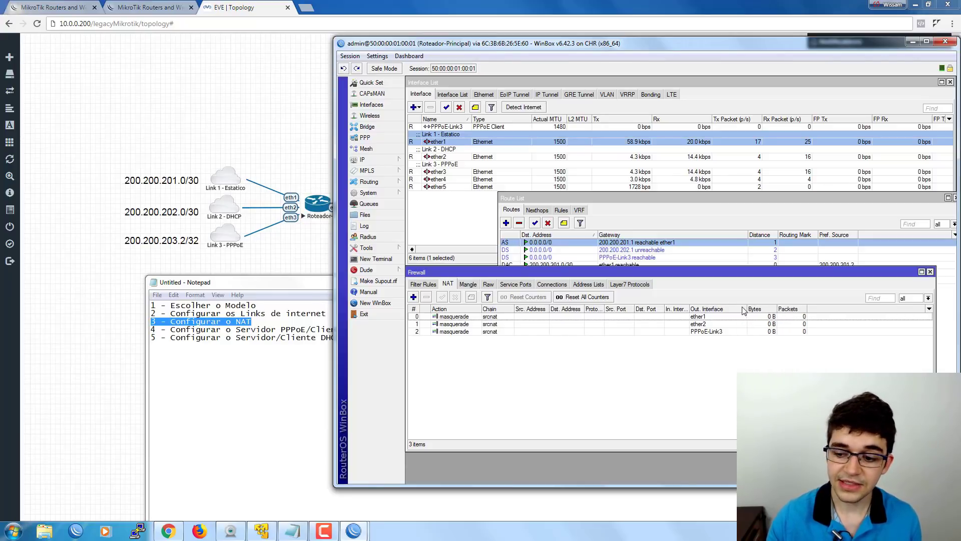
{"action": "left_click", "coordinate": [721, 333]}
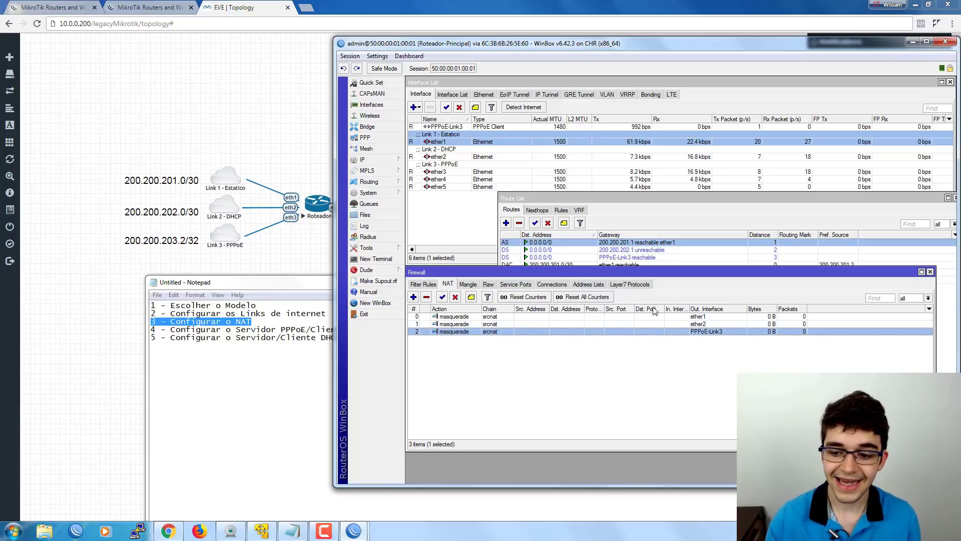
{"action": "left_click", "coordinate": [384, 161]}
{"action": "left_click", "coordinate": [431, 182]}
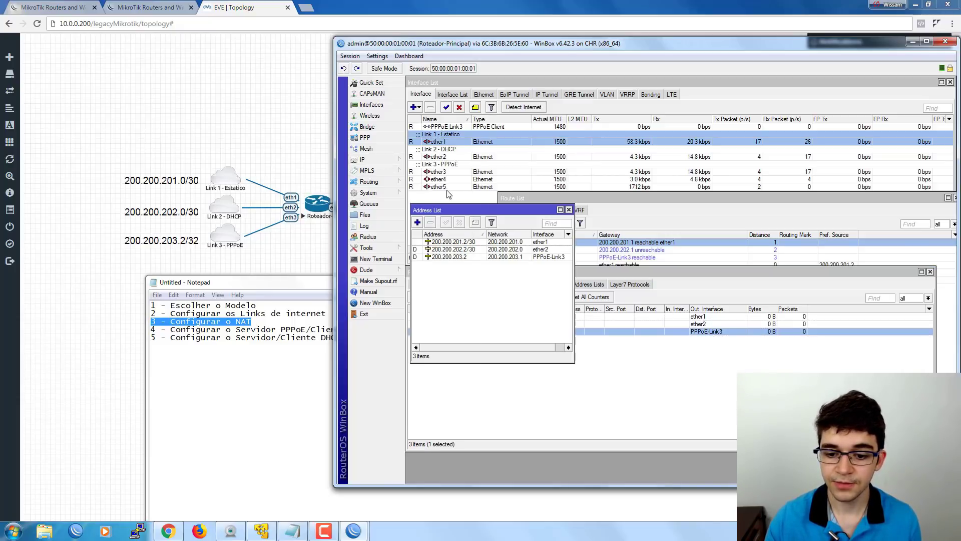
Compare WAN addresses 200.200.201.2, 200.200.202.2 and 200.200.203.2, then return to the NAT rules.
{"action": "left_click", "coordinate": [457, 249]}
{"action": "left_click", "coordinate": [460, 257]}
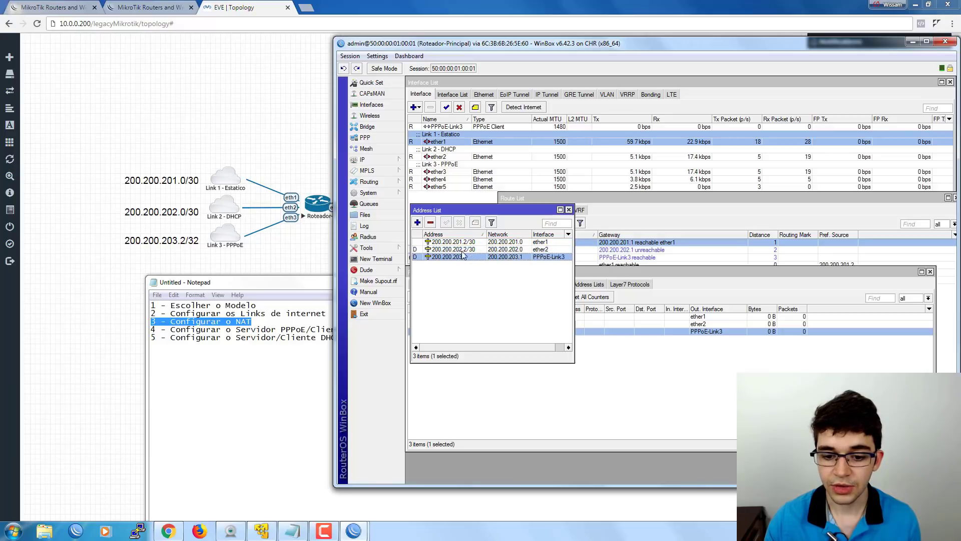
{"action": "left_click", "coordinate": [463, 242]}
{"action": "left_click", "coordinate": [461, 250]}
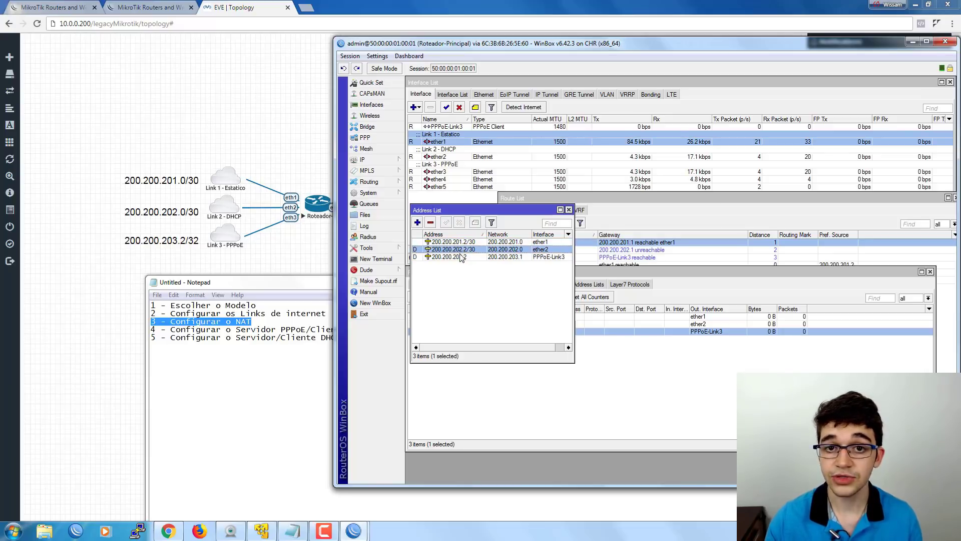
{"action": "left_click", "coordinate": [461, 257]}
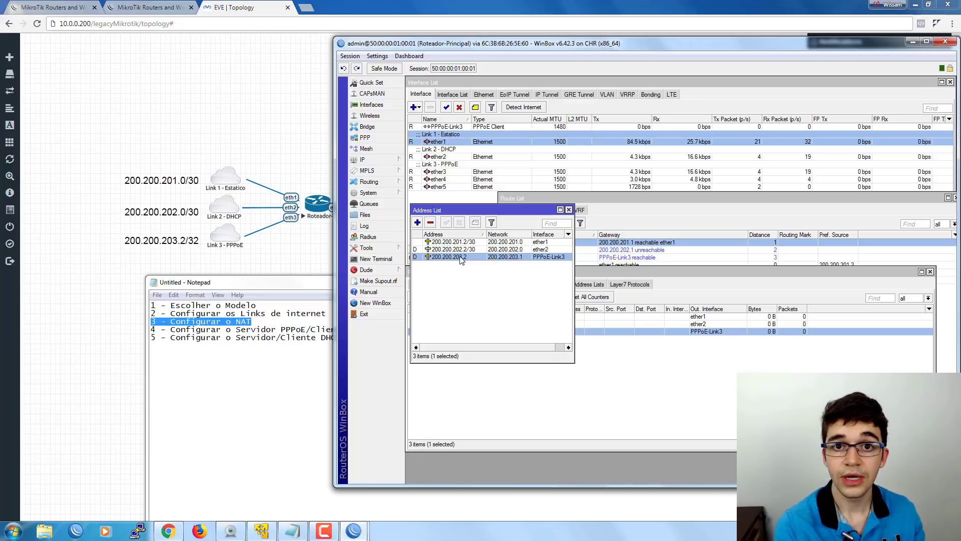
{"action": "left_click", "coordinate": [467, 243]}
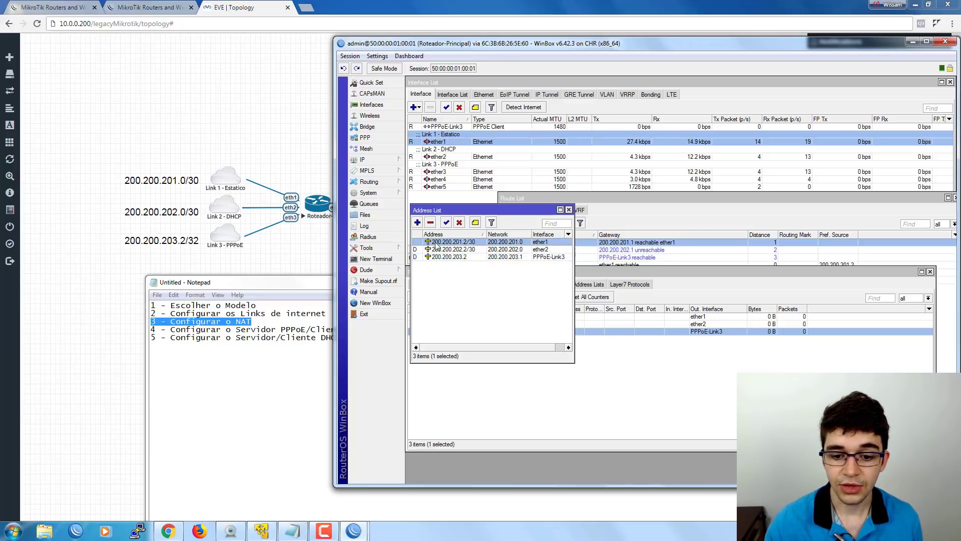
{"action": "left_click", "coordinate": [463, 249]}
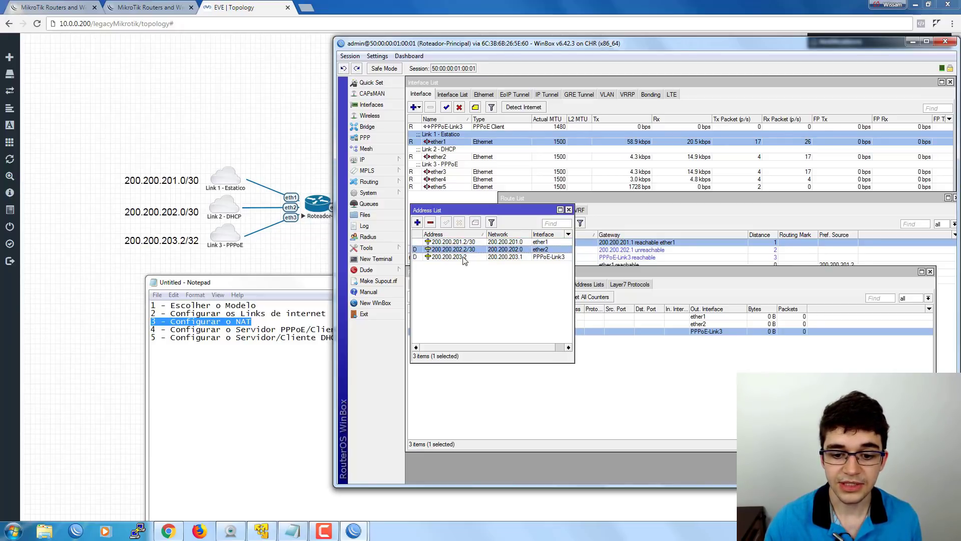
{"action": "left_click", "coordinate": [460, 243]}
{"action": "left_click", "coordinate": [460, 249]}
{"action": "left_click", "coordinate": [460, 256]}
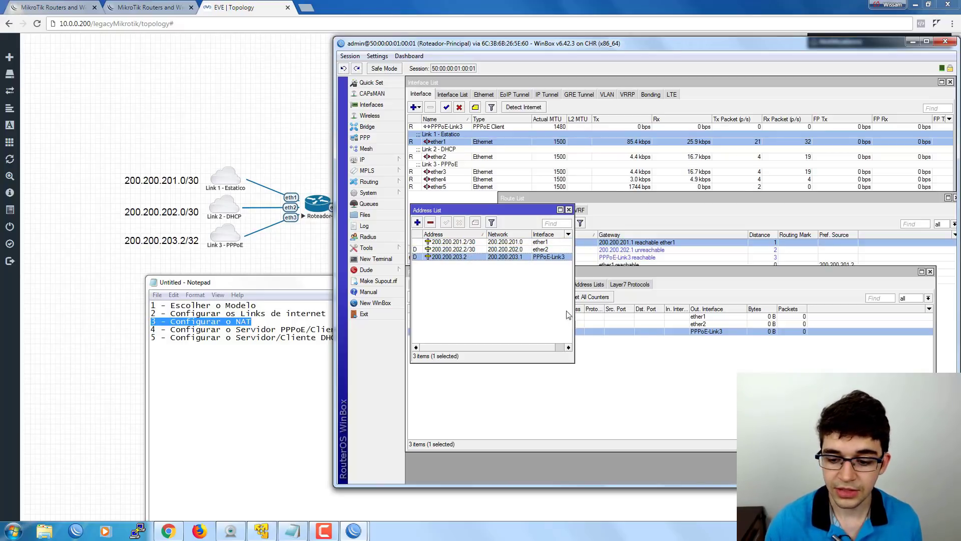
{"action": "left_click", "coordinate": [626, 353]}
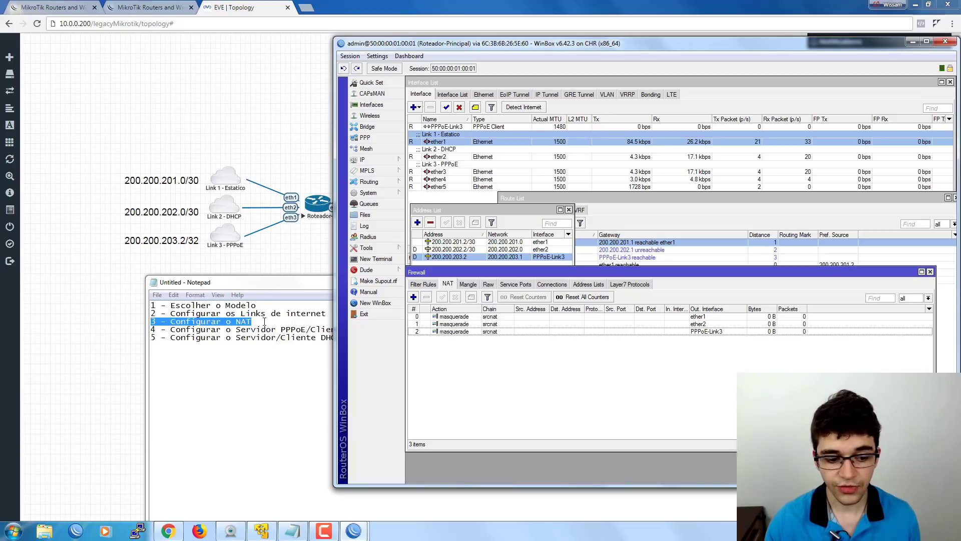
Review checklist steps 1–2, then select the '+ NAT)' text ending step 4.
{"action": "left_click_drag", "start_coordinate": [258, 305], "coordinate": [191, 305]}
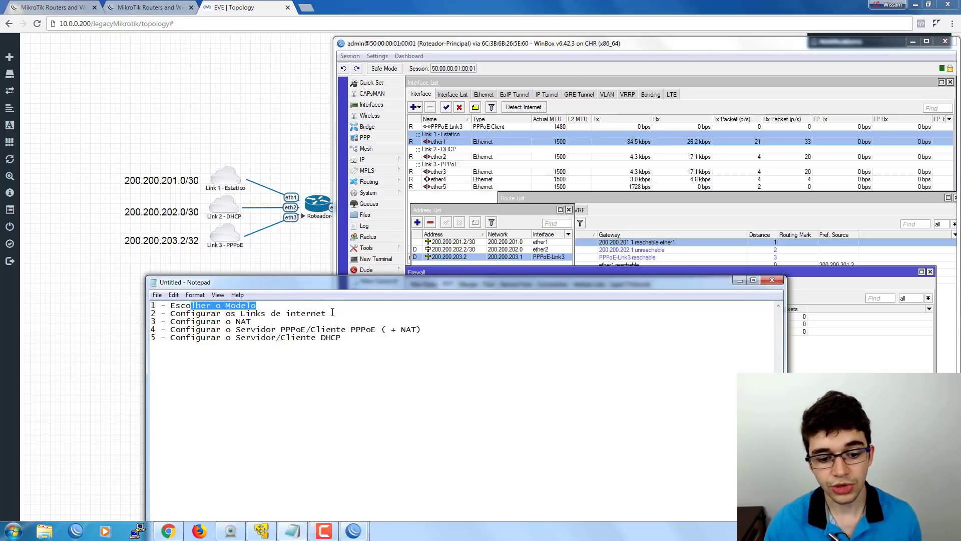
{"action": "left_click_drag", "start_coordinate": [333, 312], "coordinate": [186, 323]}
{"action": "left_click", "coordinate": [422, 330]}
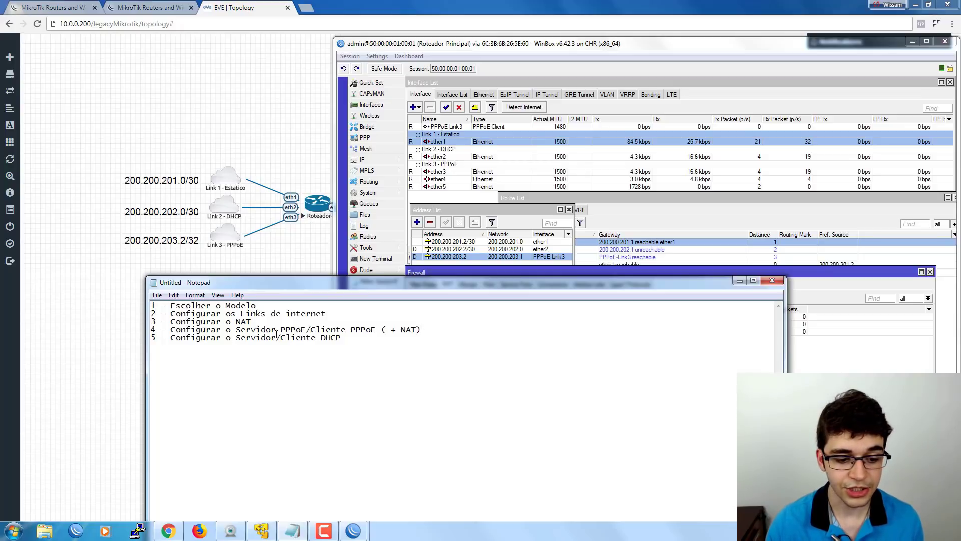
{"action": "left_click", "coordinate": [424, 327]}
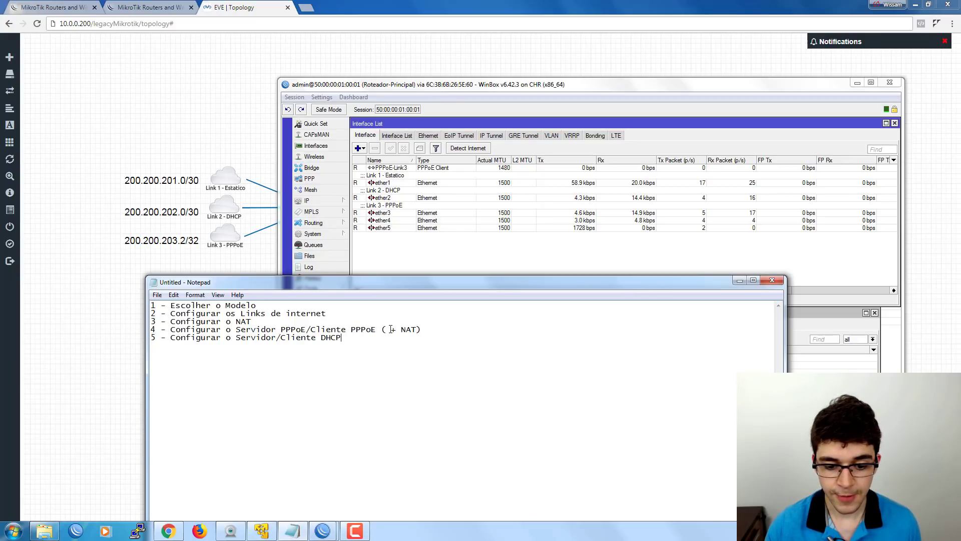
{"action": "left_click_drag", "start_coordinate": [391, 330], "coordinate": [421, 331]}
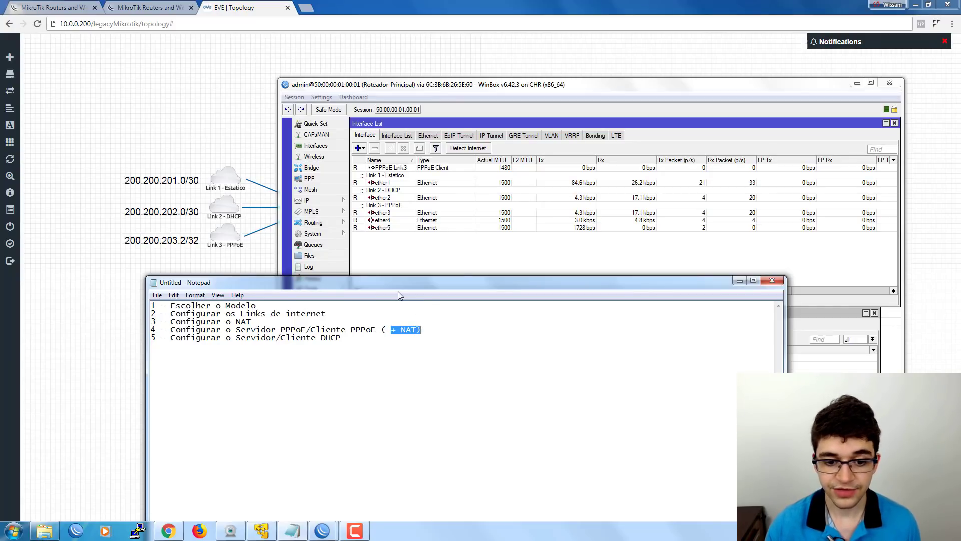
Give interface ether4 the comment 'Servidor PPPoE'.
{"action": "left_click", "coordinate": [393, 267]}
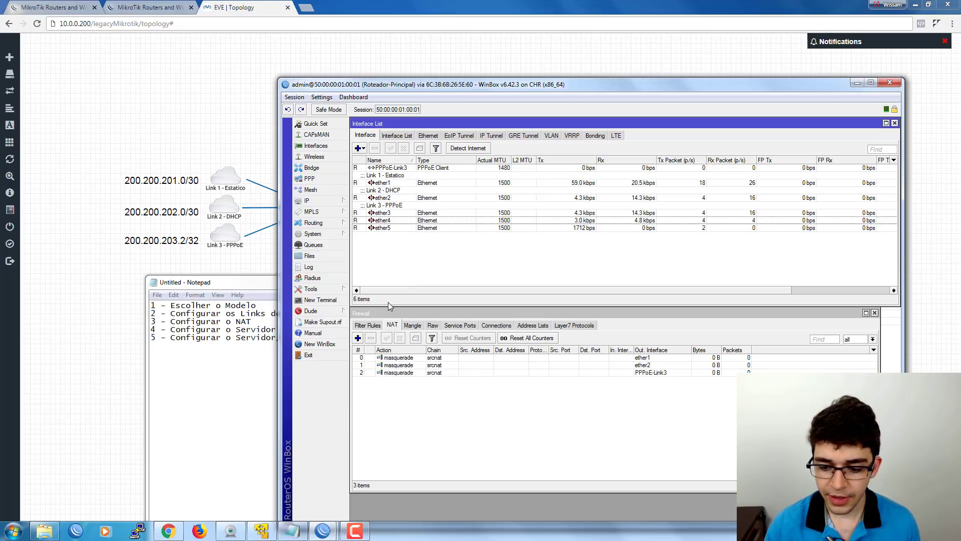
{"action": "left_click", "coordinate": [383, 221]}
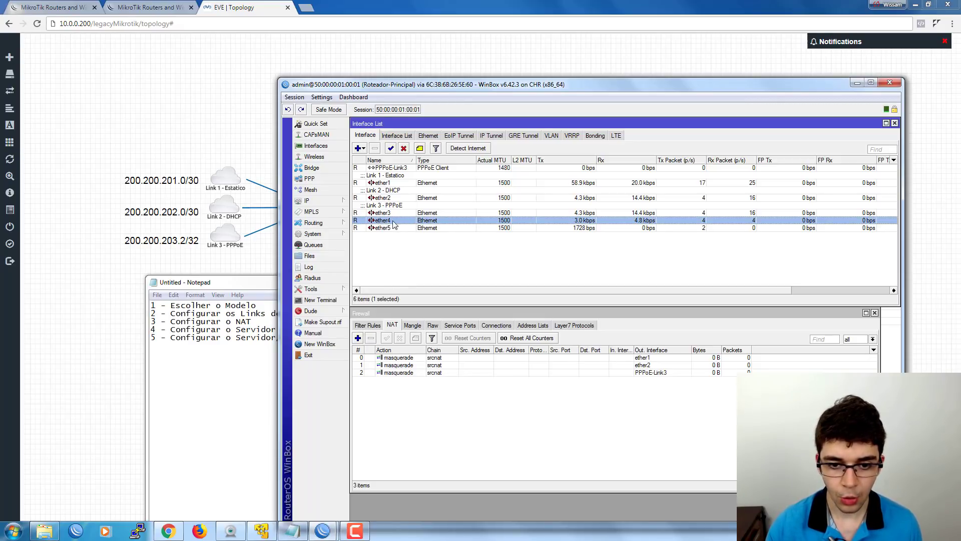
{"action": "left_click_drag", "start_coordinate": [380, 86], "coordinate": [379, 266]}
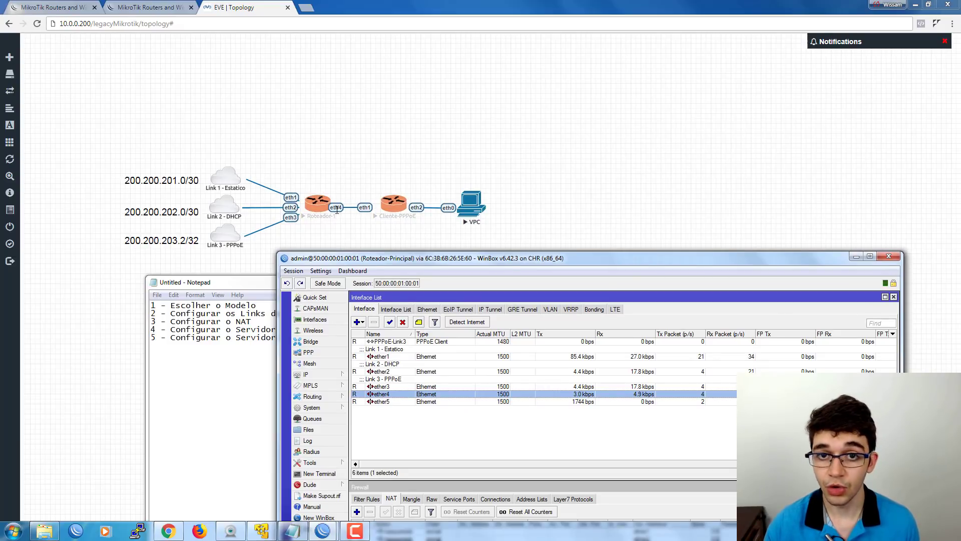
{"action": "left_click_drag", "start_coordinate": [374, 266], "coordinate": [377, 143]}
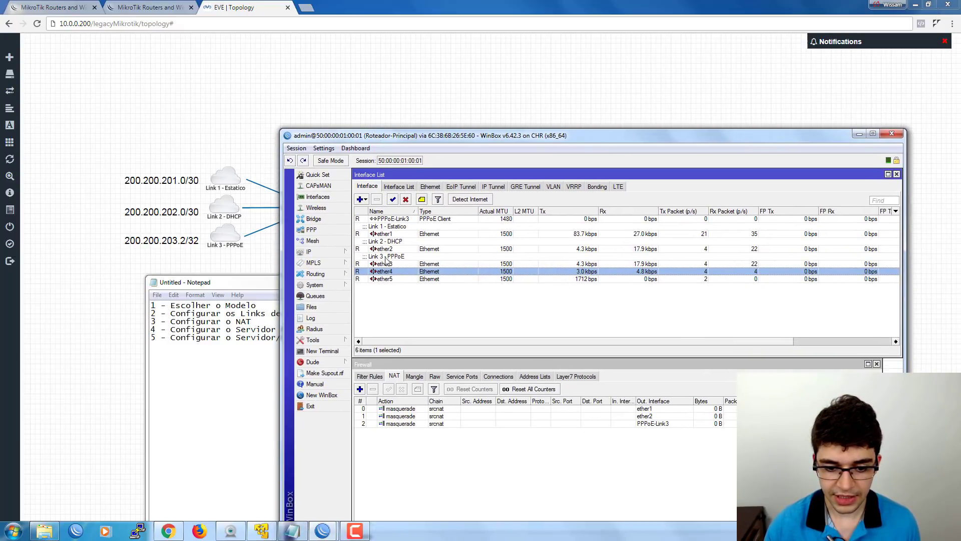
{"action": "left_click", "coordinate": [424, 200]}
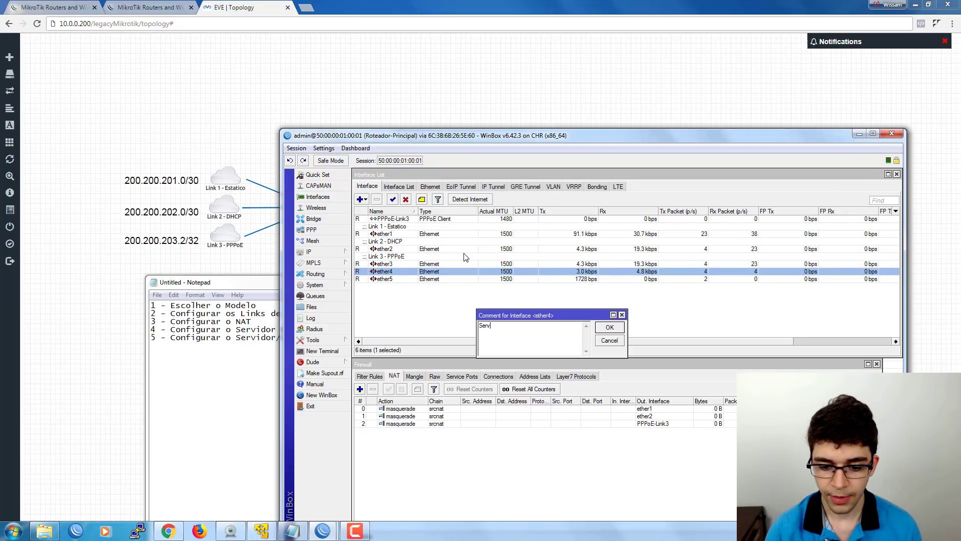
{"action": "type", "text": "Servidor PPPoE"}
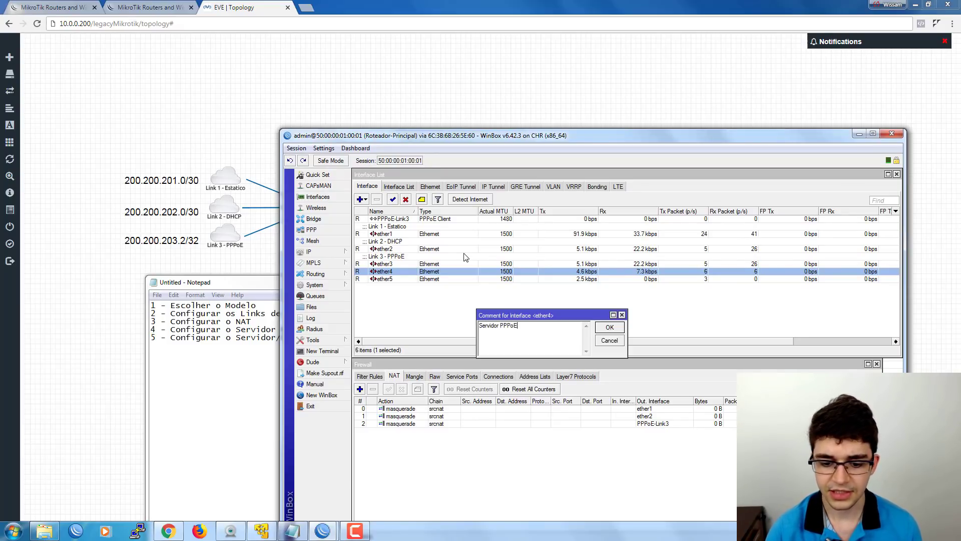
{"action": "left_click", "coordinate": [609, 327]}
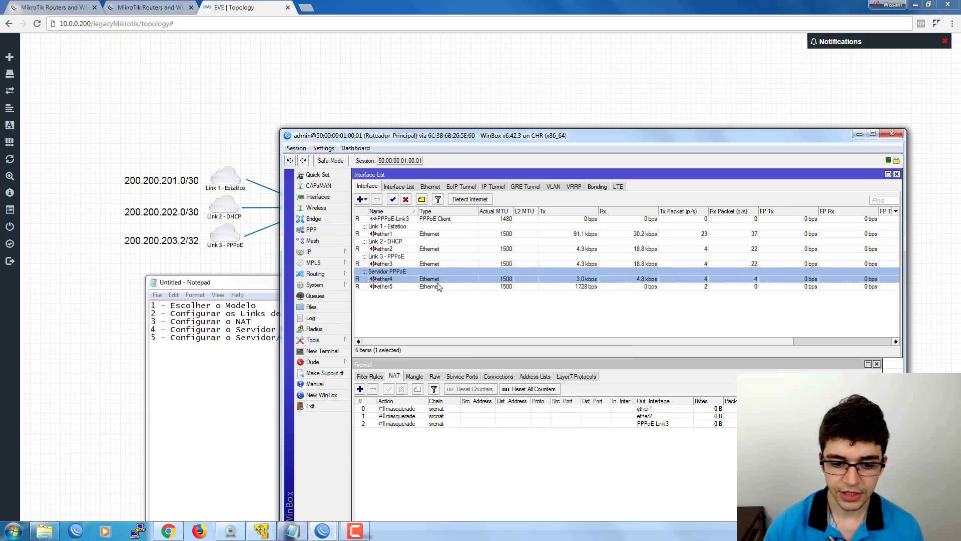
{"action": "left_click", "coordinate": [386, 366]}
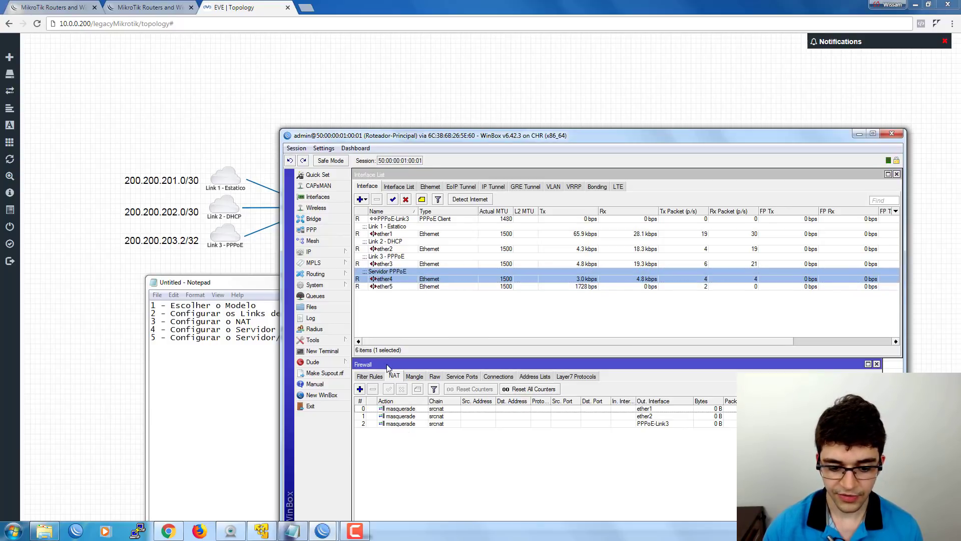
Comment the ether1 masquerade NAT rule as 'NAT Link 1'.
{"action": "left_click", "coordinate": [399, 409]}
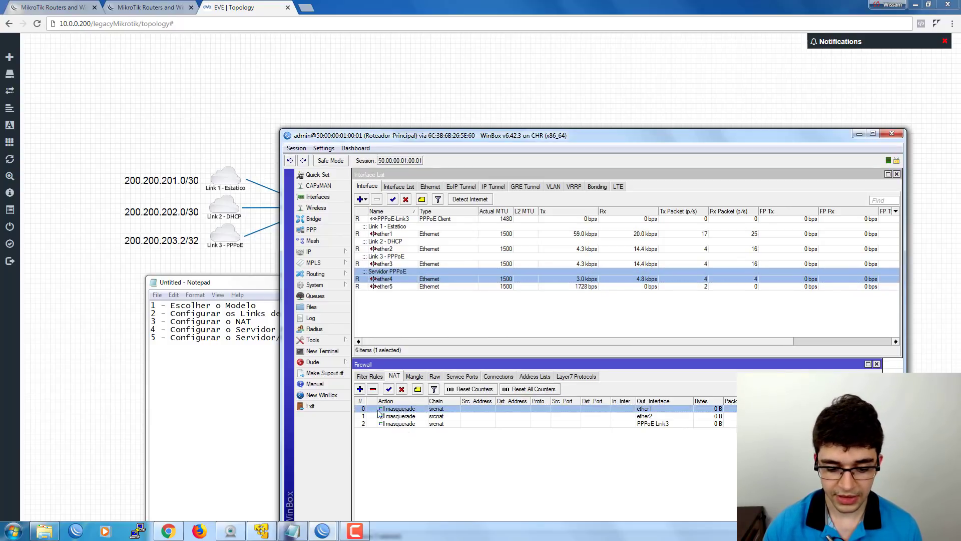
{"action": "left_click", "coordinate": [418, 390]}
{"action": "left_click_drag", "start_coordinate": [545, 335], "coordinate": [516, 328]}
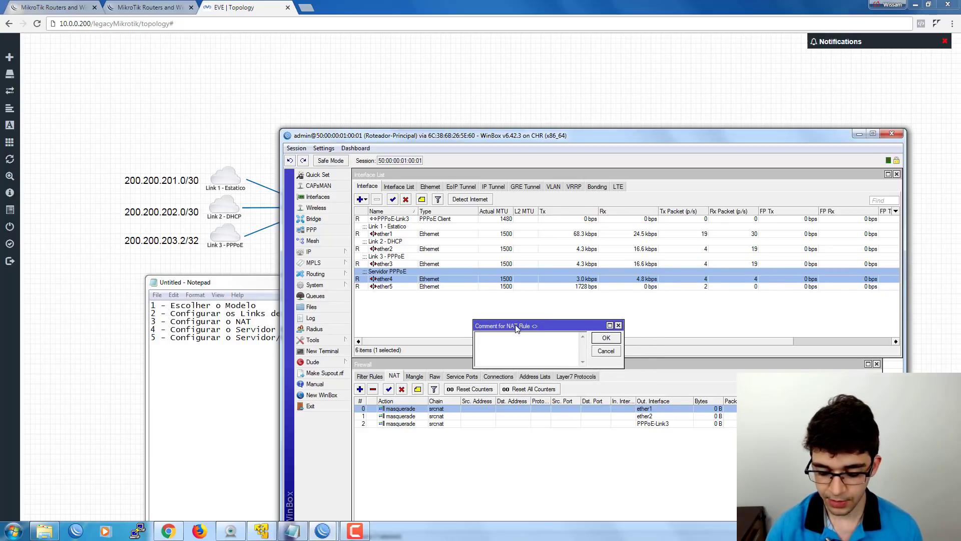
{"action": "type", "text": "NAT "}
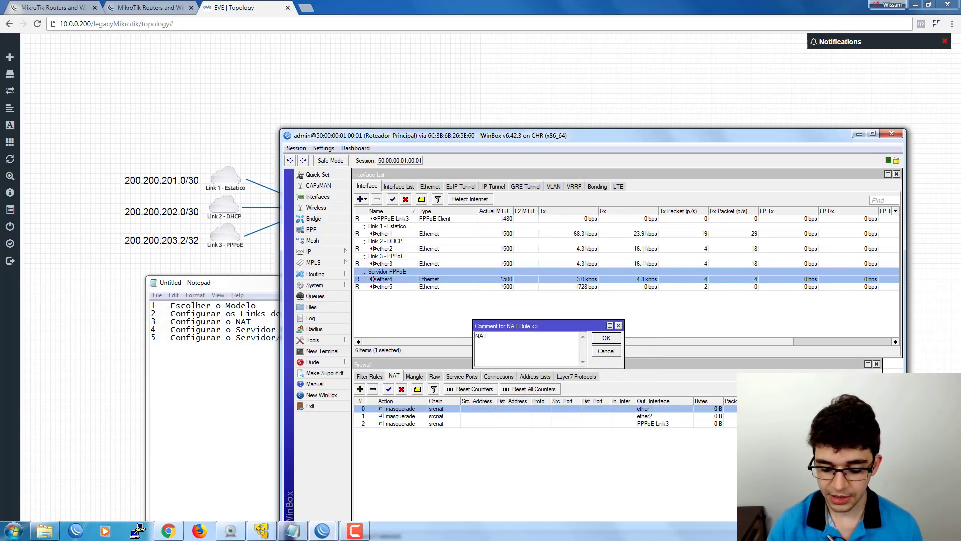
{"action": "type", "text": "Link 1"}
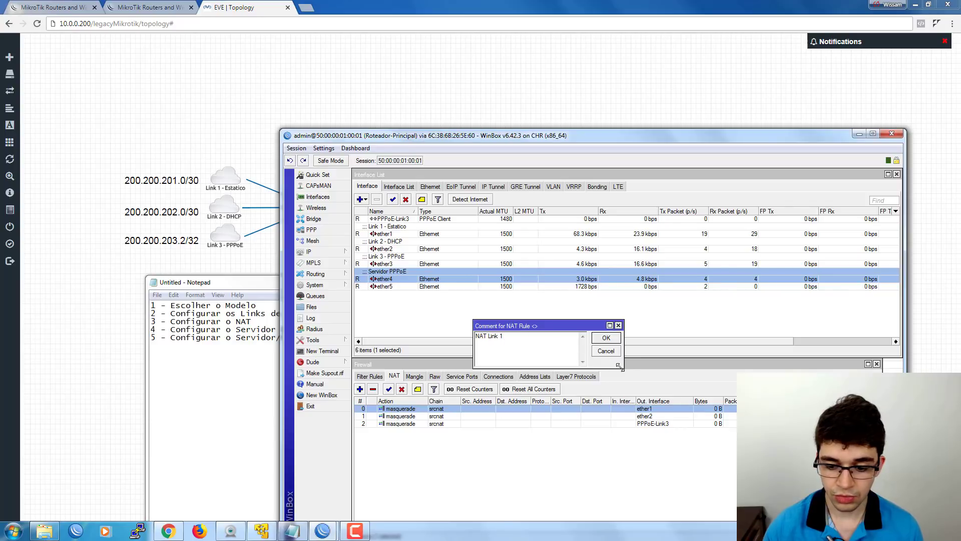
{"action": "left_click", "coordinate": [606, 340]}
Comment the ether2 and PPPoE-Link3 masquerade rules as 'NAT Link 2' and 'NAT Link 3'.
{"action": "left_click", "coordinate": [381, 423]}
{"action": "left_click", "coordinate": [418, 389]}
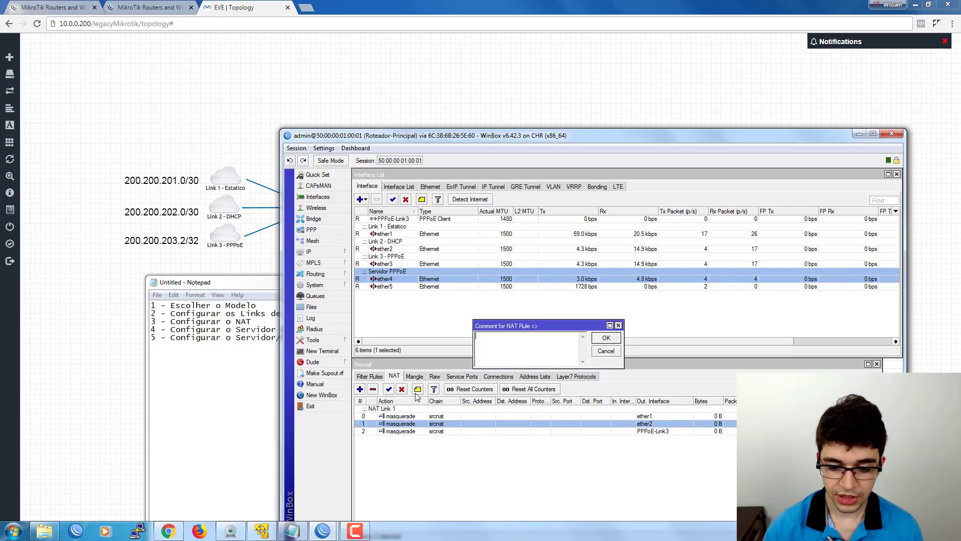
{"action": "type", "text": "NAT Link 2"}
{"action": "key", "text": "Return"}
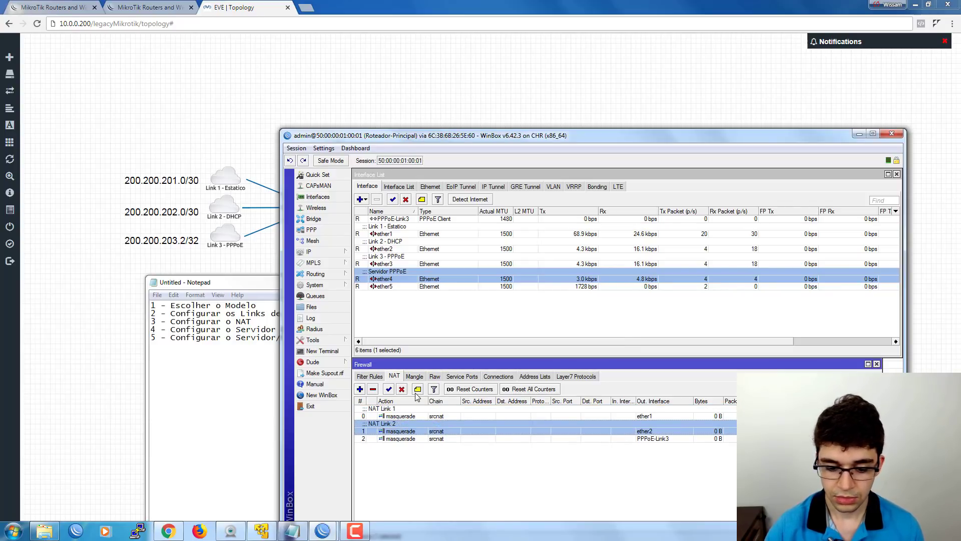
{"action": "left_click", "coordinate": [406, 437]}
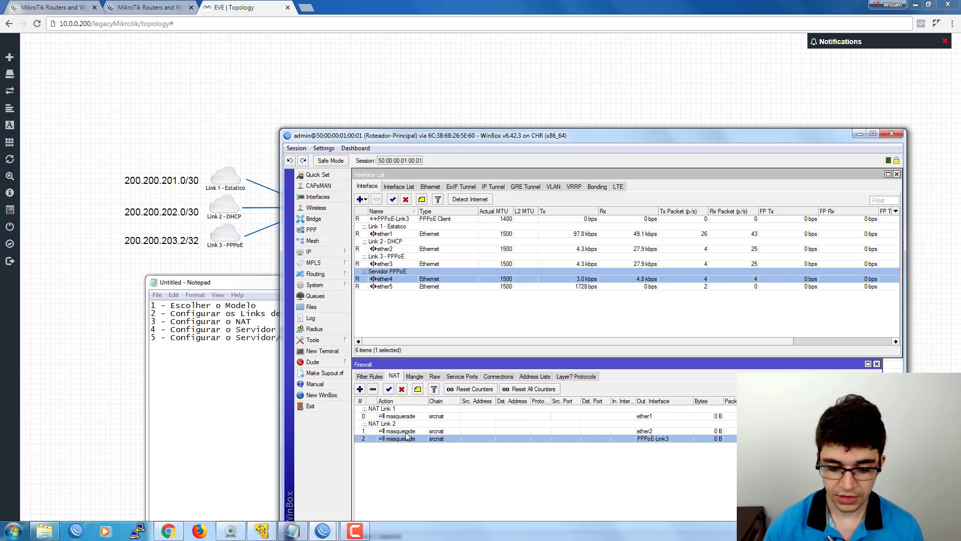
{"action": "left_click", "coordinate": [417, 390]}
{"action": "type", "text": "NAT "}
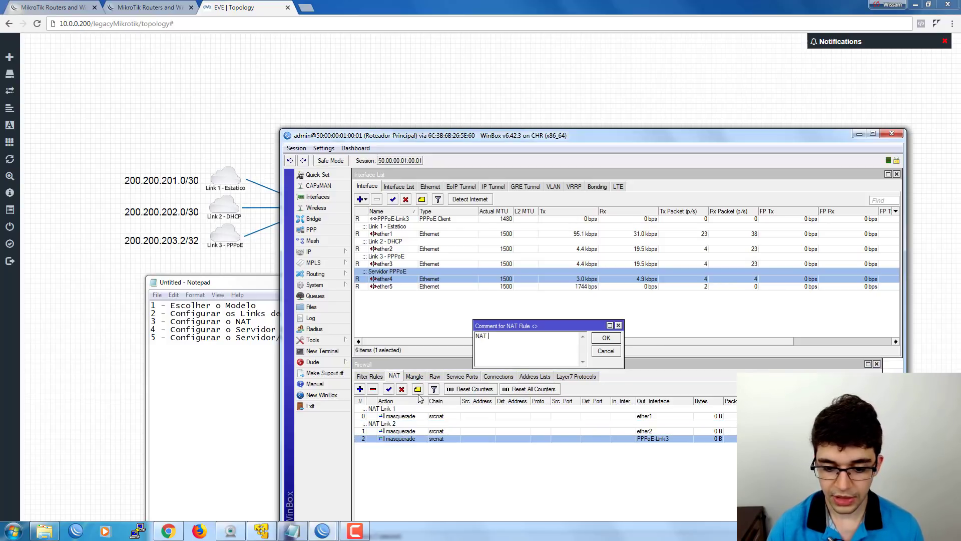
{"action": "type", "text": "Link 3"}
{"action": "key", "text": "Return"}
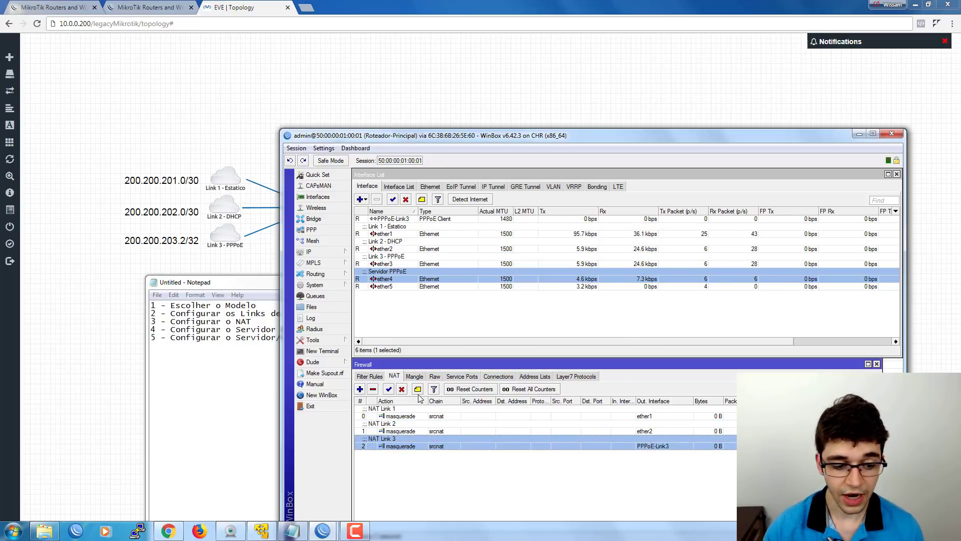
{"action": "left_click", "coordinate": [403, 278]}
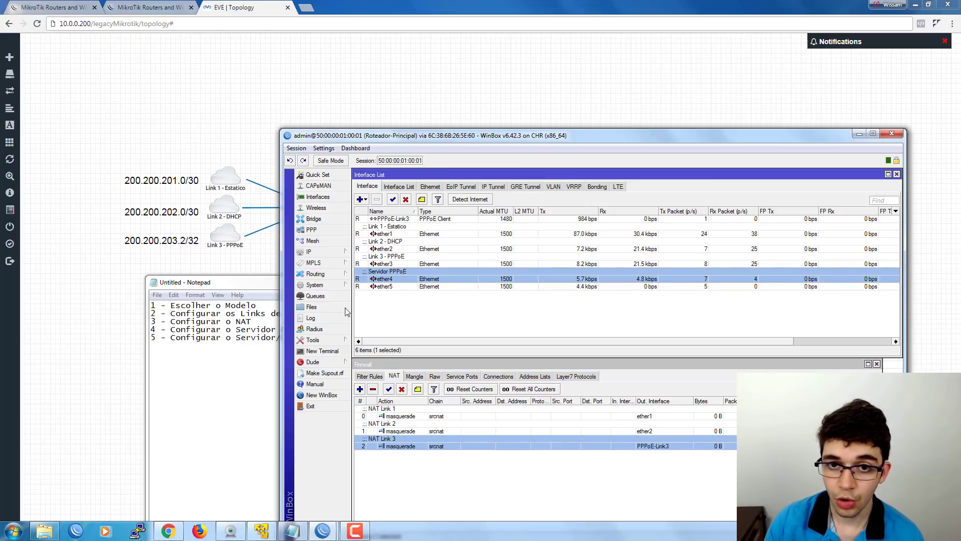
{"action": "left_click_drag", "start_coordinate": [259, 283], "coordinate": [191, 304]}
{"action": "left_click", "coordinate": [386, 293]}
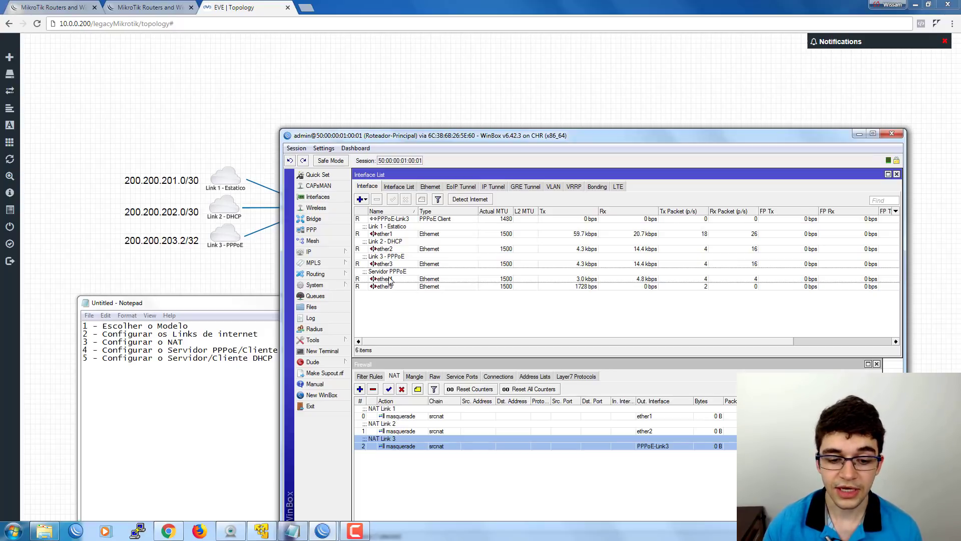
{"action": "left_click", "coordinate": [402, 463]}
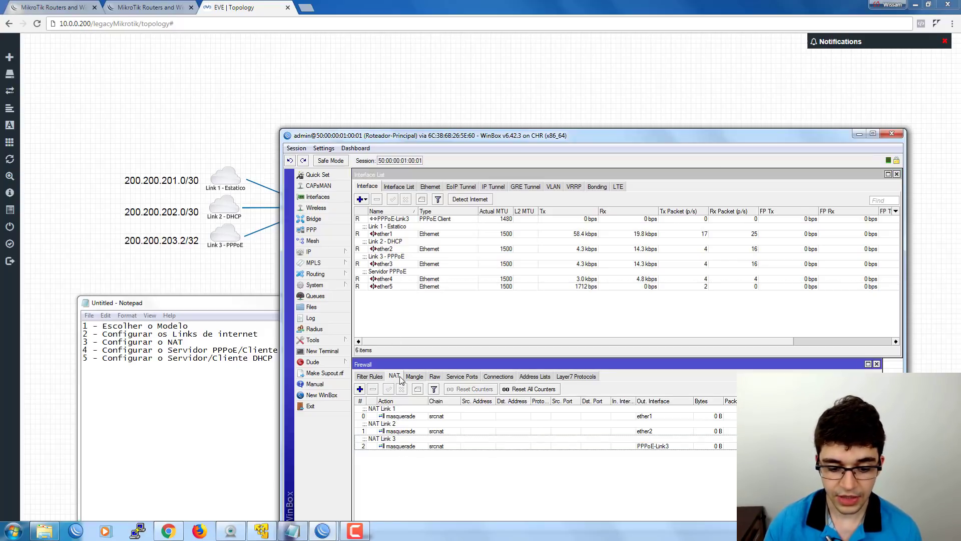
{"action": "left_click_drag", "start_coordinate": [394, 357], "coordinate": [394, 357]}
{"action": "left_click", "coordinate": [386, 331]}
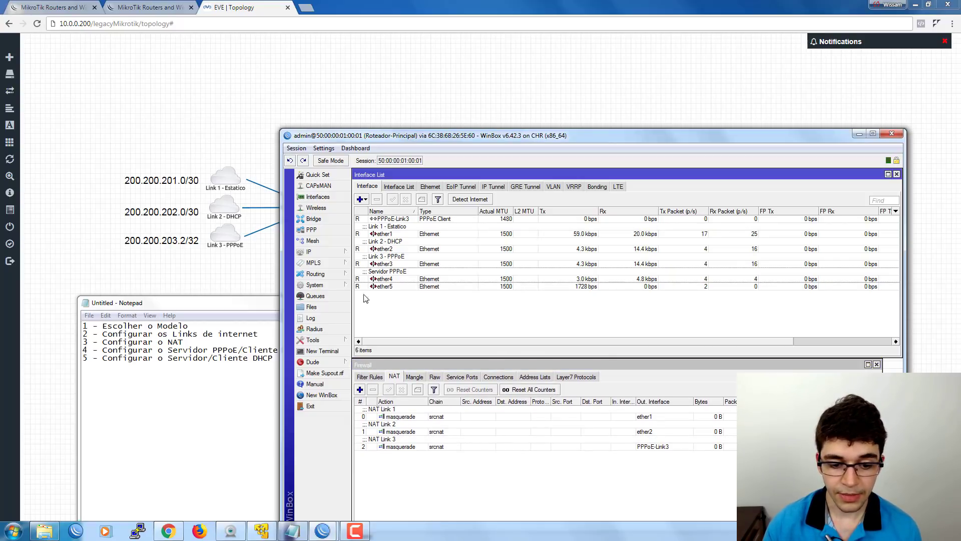
Start a new IP pool in IP > Pool and name it PPPoE.
{"action": "left_click", "coordinate": [345, 255]}
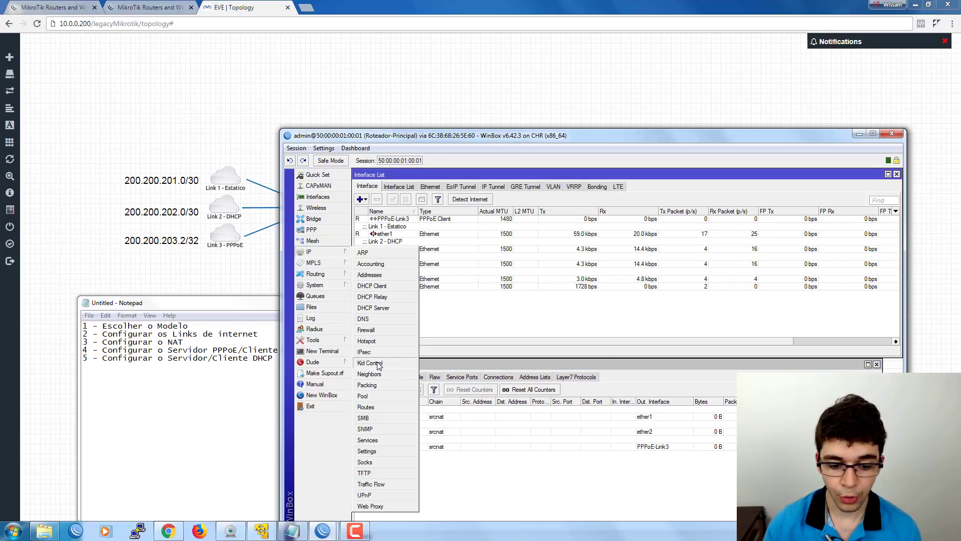
{"action": "left_click", "coordinate": [366, 396]}
{"action": "left_click_drag", "start_coordinate": [447, 302], "coordinate": [377, 297]}
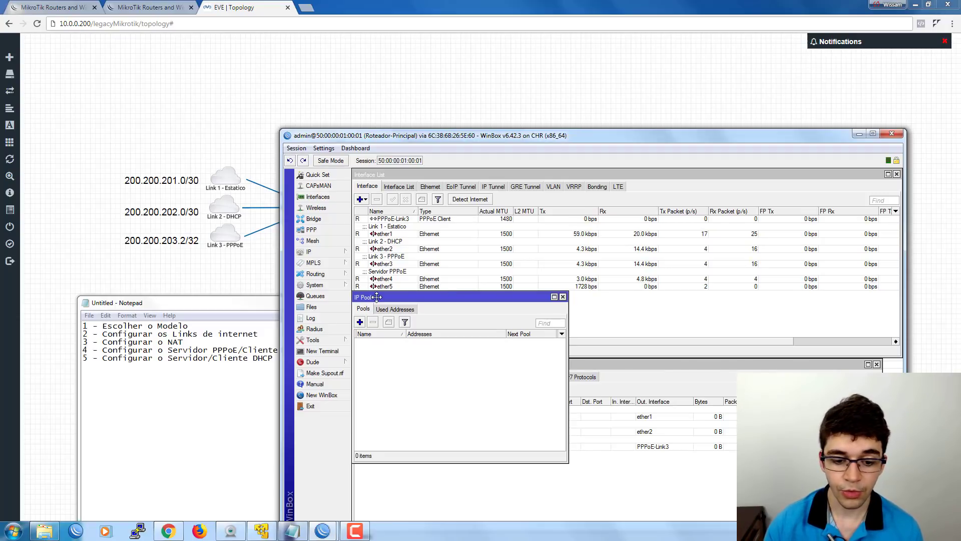
{"action": "left_click", "coordinate": [360, 321]}
{"action": "left_click_drag", "start_coordinate": [490, 321], "coordinate": [415, 323]}
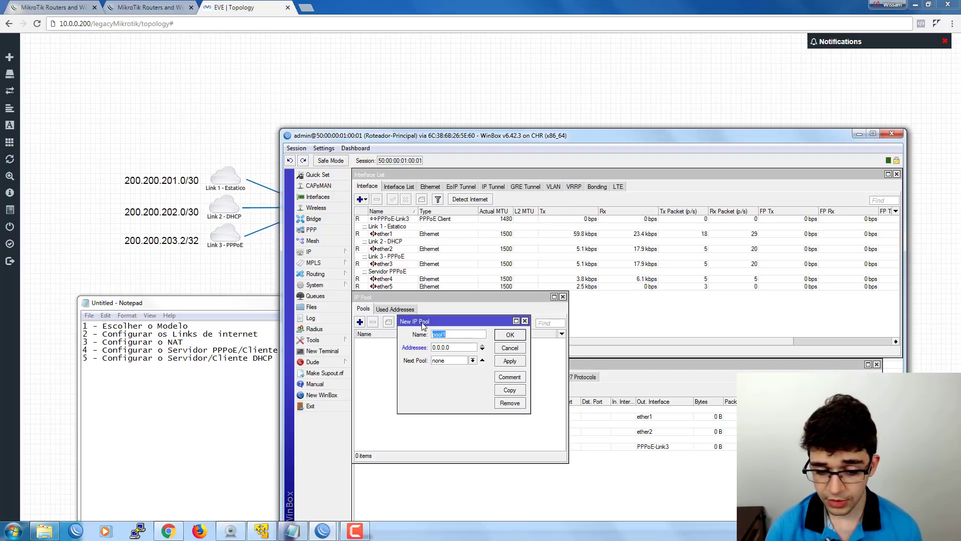
{"action": "type", "text": "PPPoE"}
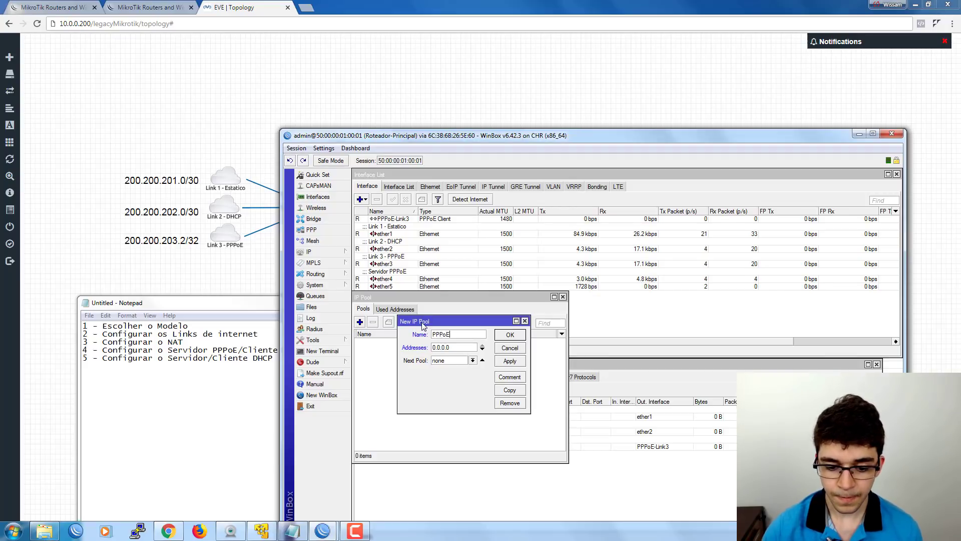
{"action": "key", "text": "Tab"}
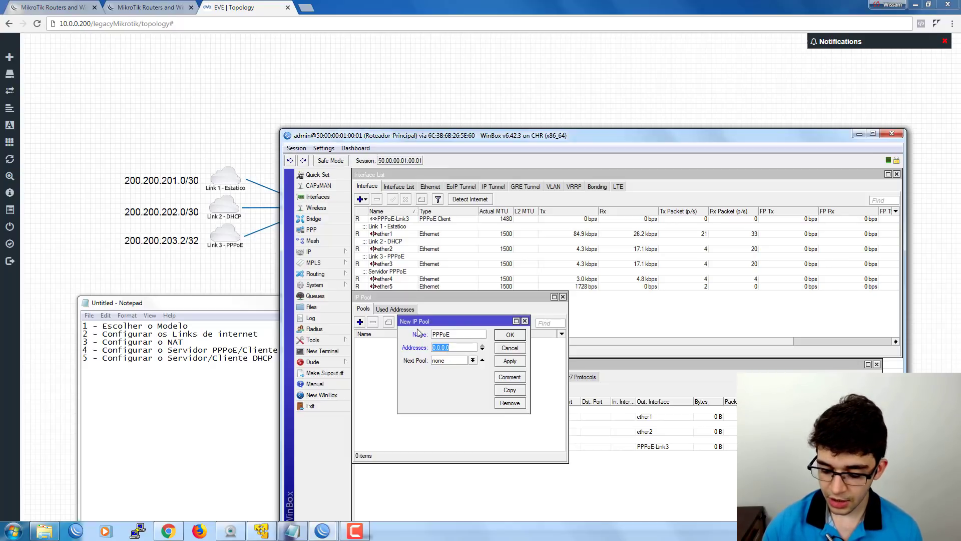
Set the pool's address range to 10.80.80.0/22 and save it.
{"action": "type", "text": "10."}
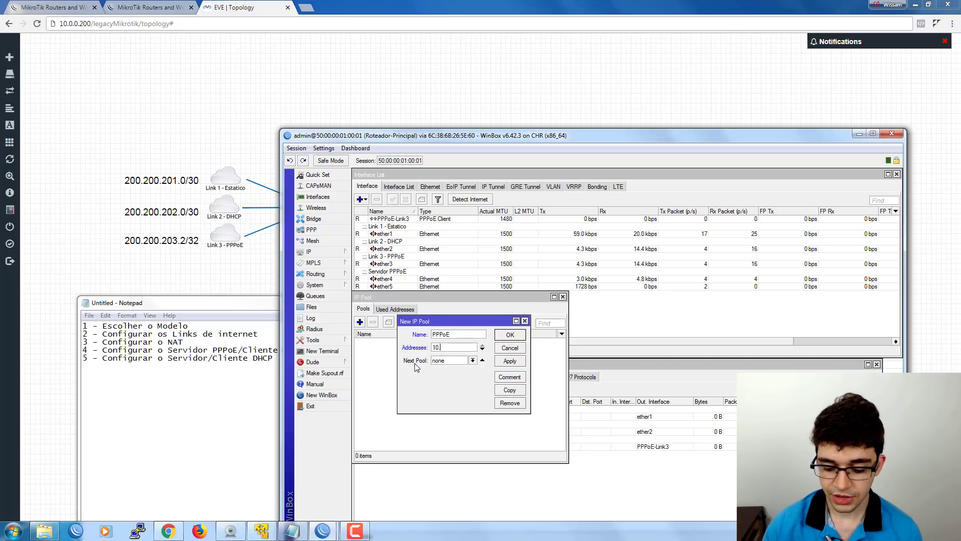
{"action": "type", "text": "80.80.0/"}
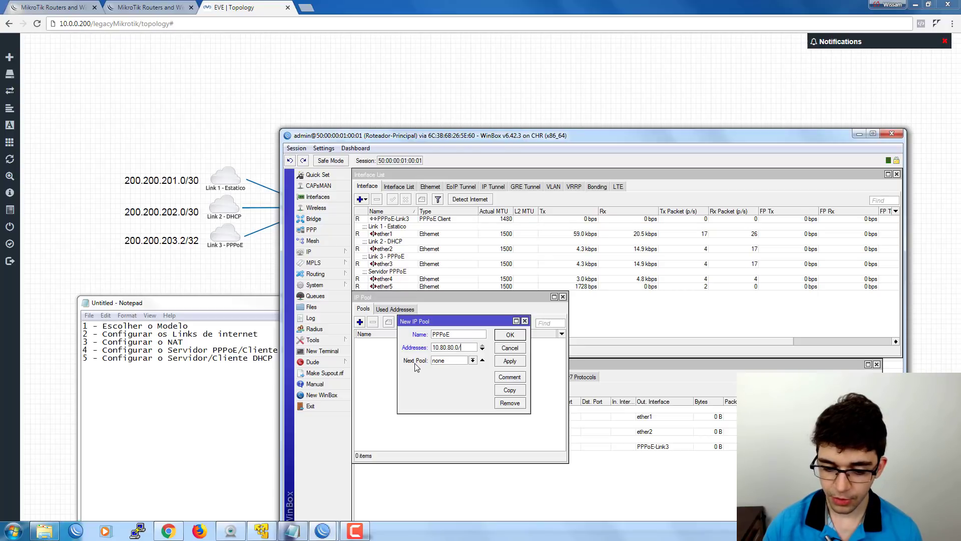
{"action": "type", "text": "22"}
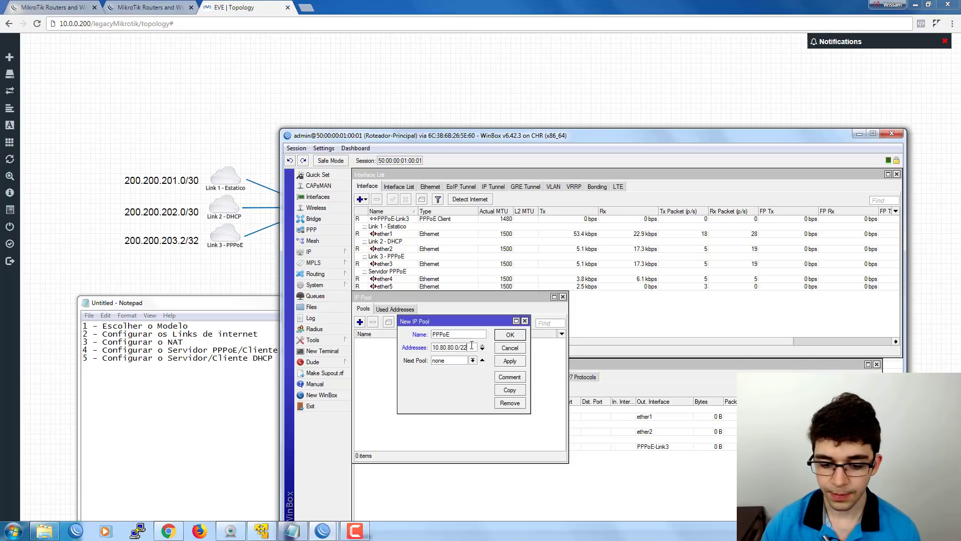
{"action": "left_click_drag", "start_coordinate": [470, 347], "coordinate": [464, 346]}
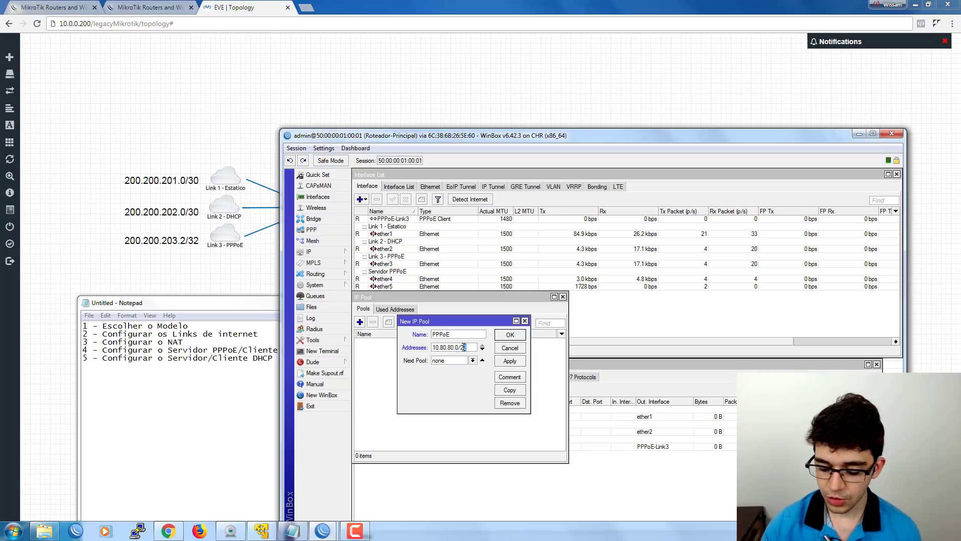
{"action": "type", "text": "4"}
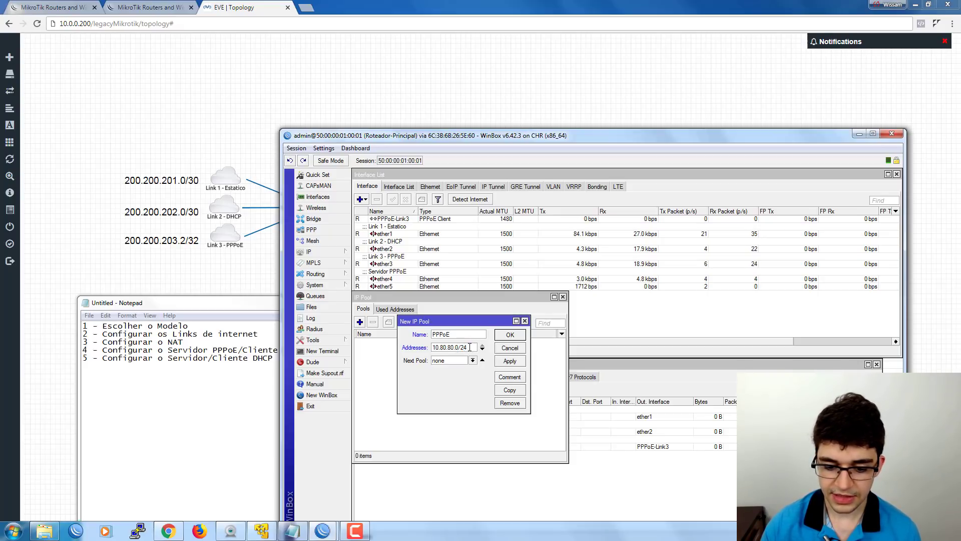
{"action": "left_click_drag", "start_coordinate": [470, 347], "coordinate": [465, 347]}
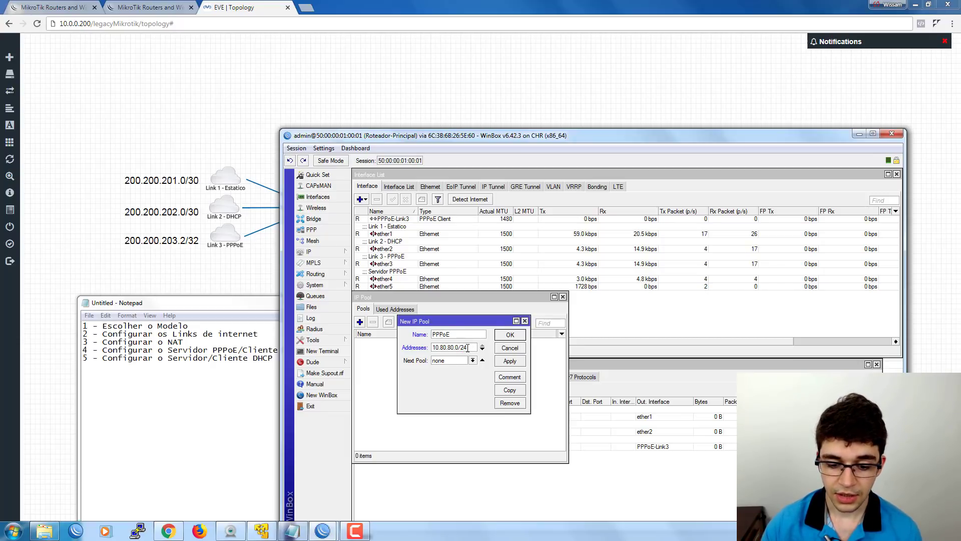
{"action": "left_click_drag", "start_coordinate": [465, 347], "coordinate": [468, 360]}
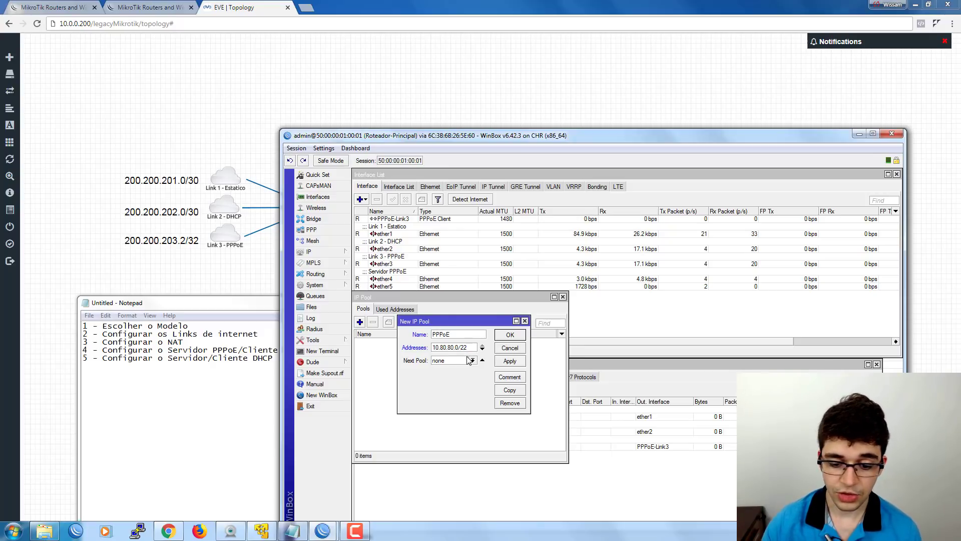
{"action": "left_click_drag", "start_coordinate": [432, 347], "coordinate": [469, 347]}
{"action": "left_click", "coordinate": [471, 346]}
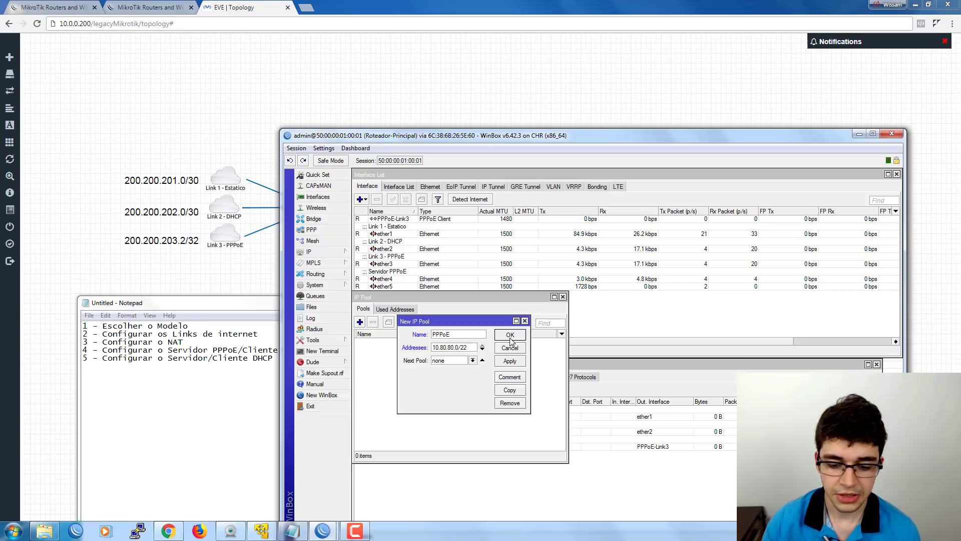
{"action": "double_click", "coordinate": [465, 347]}
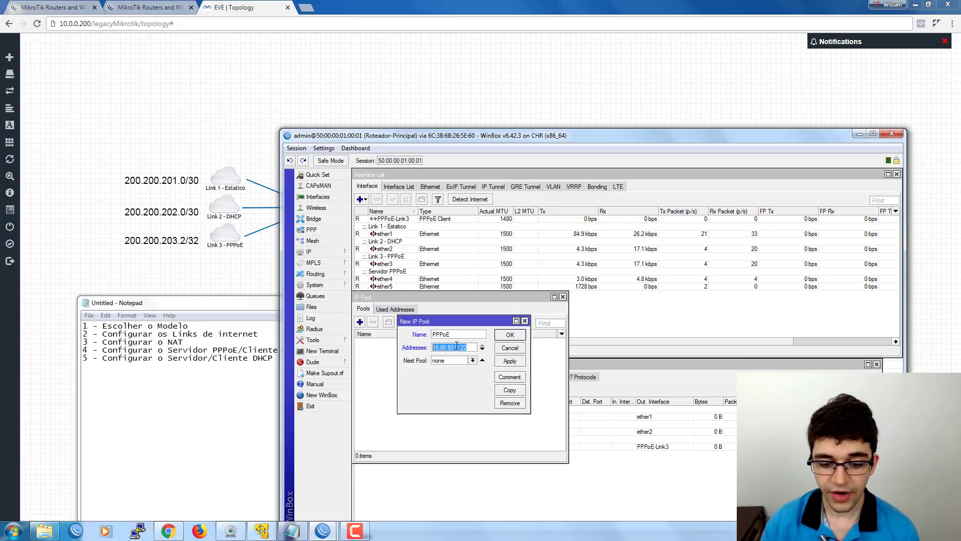
{"action": "left_click", "coordinate": [510, 334]}
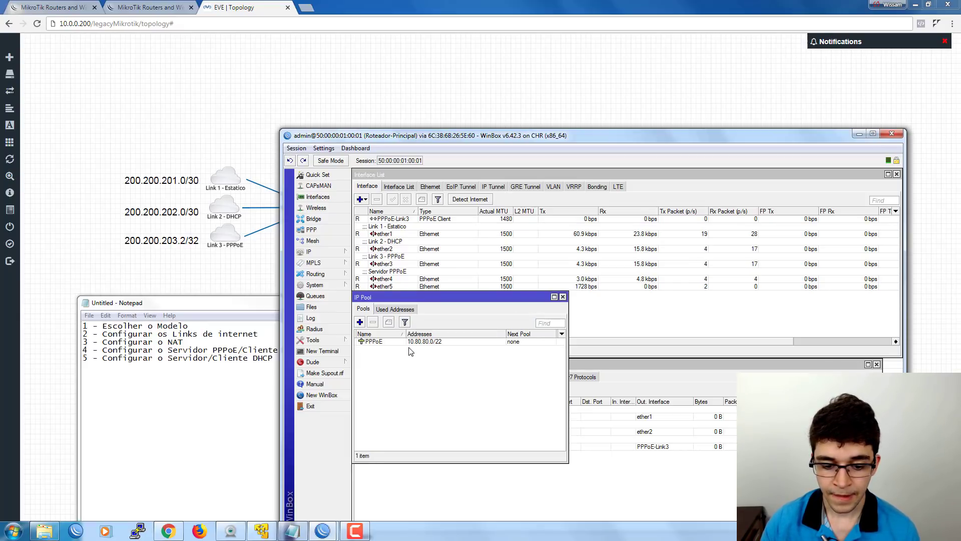
{"action": "left_click", "coordinate": [414, 343]}
Go to PPP > PPPoE Servers and begin a New PPPoE Service form.
{"action": "left_click_drag", "start_coordinate": [435, 295], "coordinate": [434, 322]}
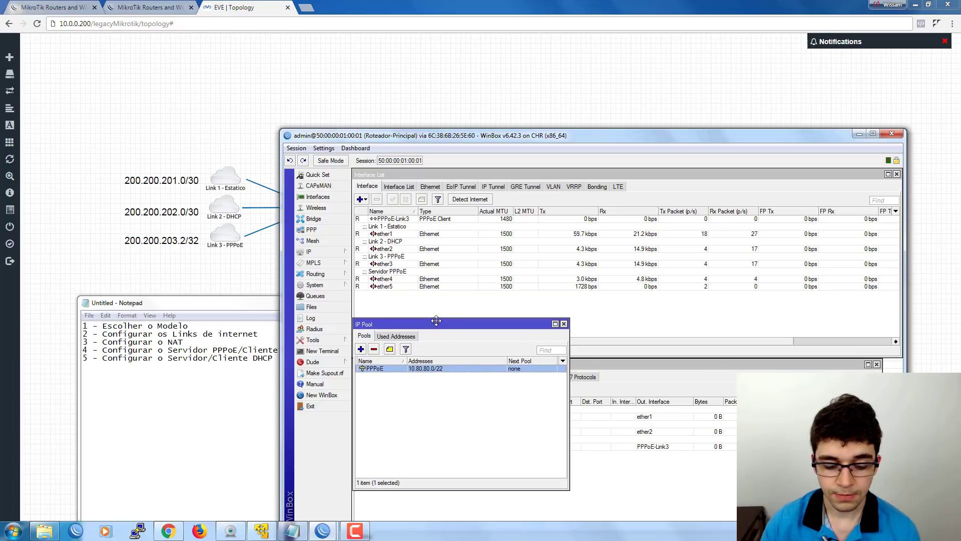
{"action": "left_click", "coordinate": [316, 230]}
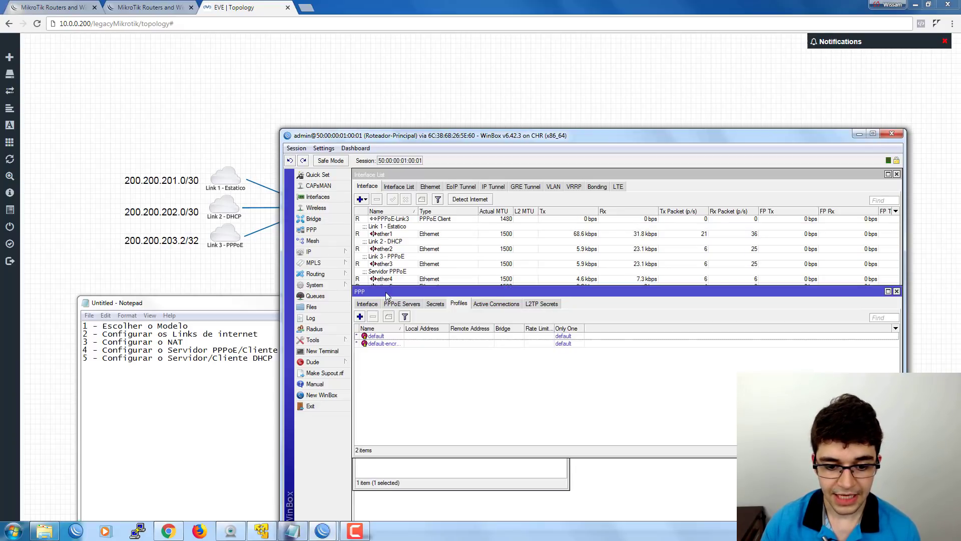
{"action": "left_click_drag", "start_coordinate": [388, 291], "coordinate": [474, 325]}
{"action": "left_click", "coordinate": [438, 292]}
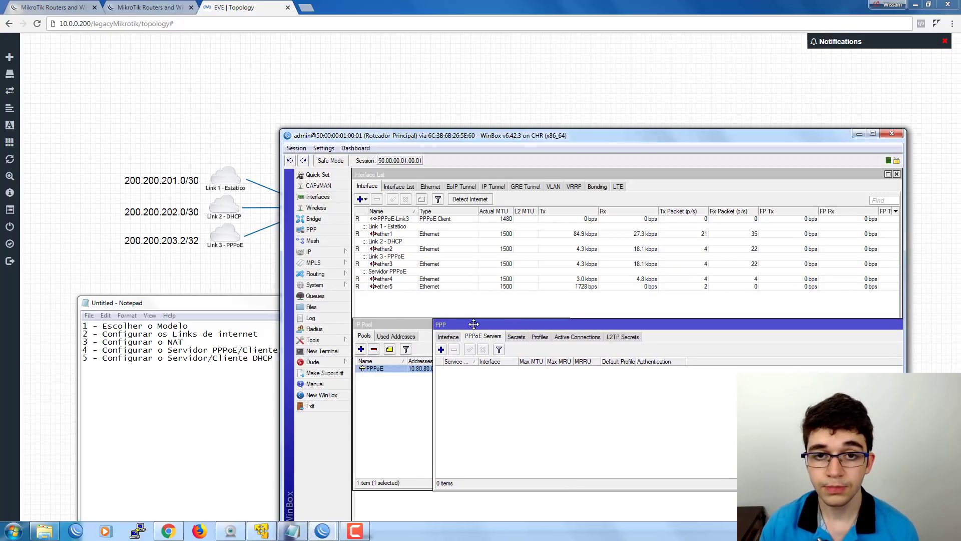
{"action": "left_click", "coordinate": [441, 349]}
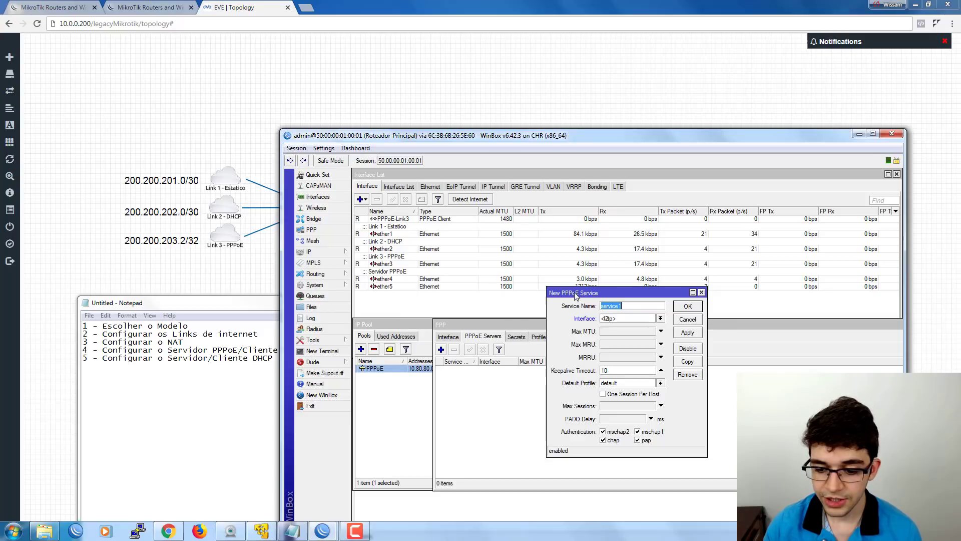
{"action": "left_click_drag", "start_coordinate": [547, 288], "coordinate": [481, 280]}
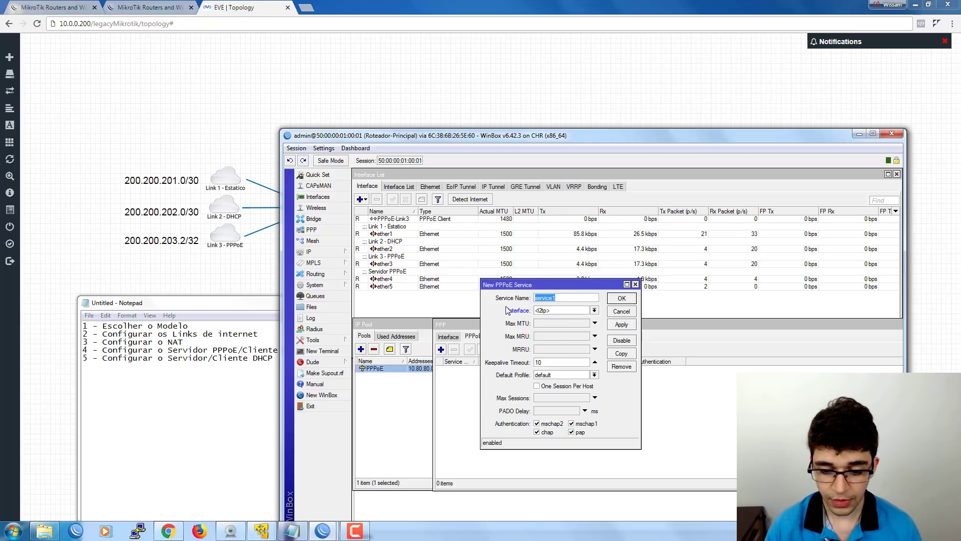
{"action": "left_click_drag", "start_coordinate": [563, 292], "coordinate": [548, 348]}
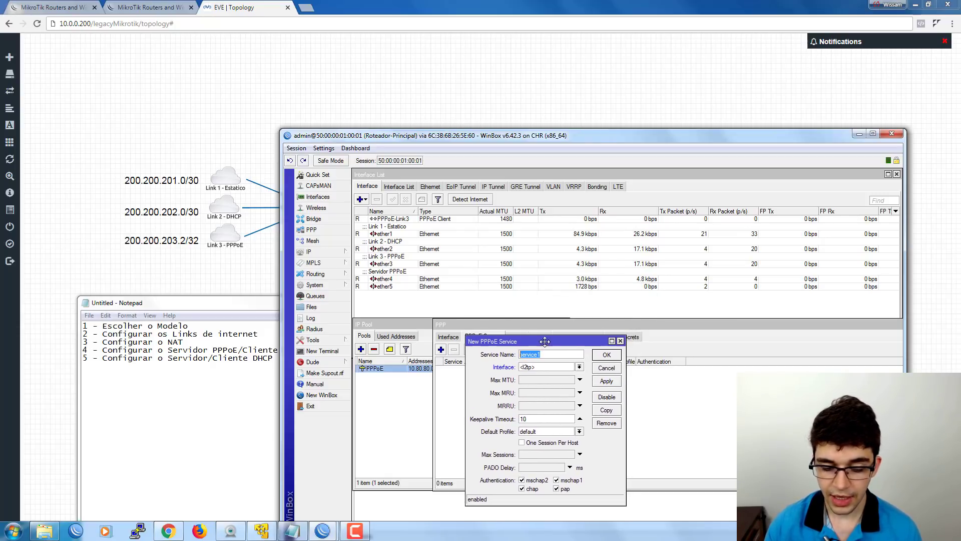
{"action": "double_click", "coordinate": [395, 219]}
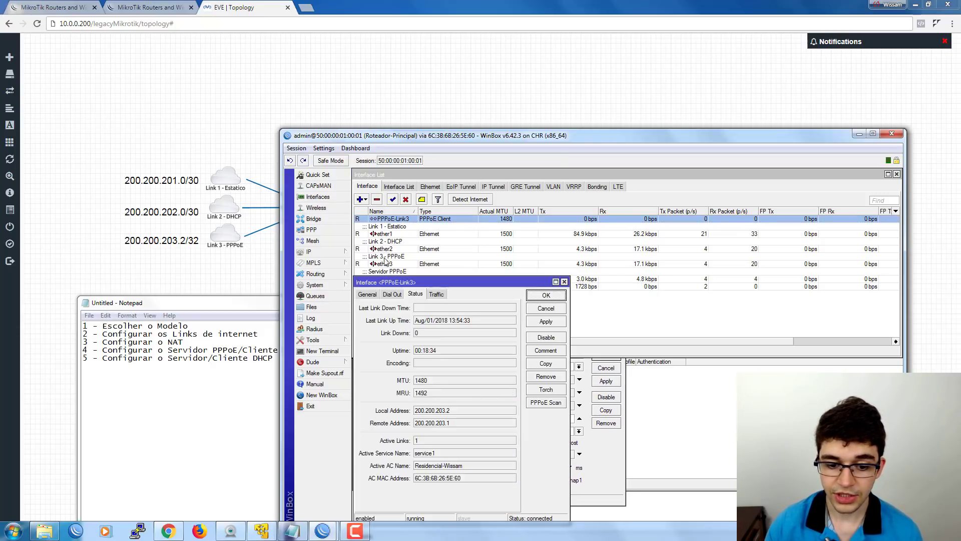
{"action": "left_click", "coordinate": [388, 294]}
{"action": "left_click_drag", "start_coordinate": [380, 283], "coordinate": [419, 176]}
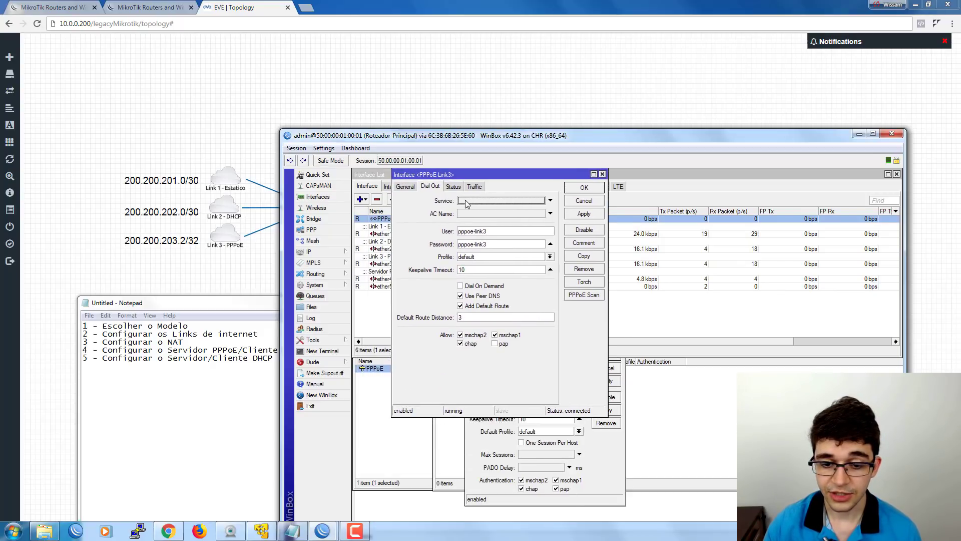
{"action": "left_click", "coordinate": [605, 450]}
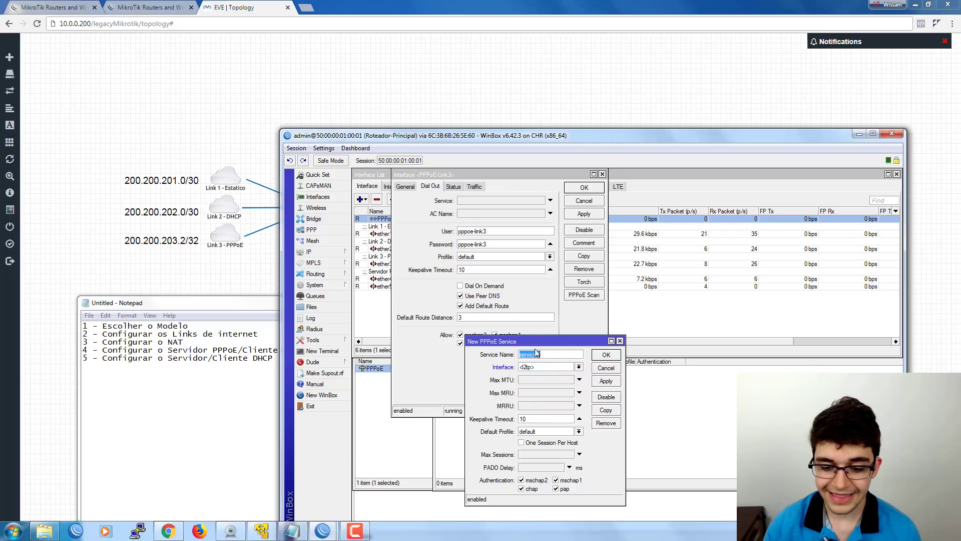
{"action": "left_click", "coordinate": [583, 201]}
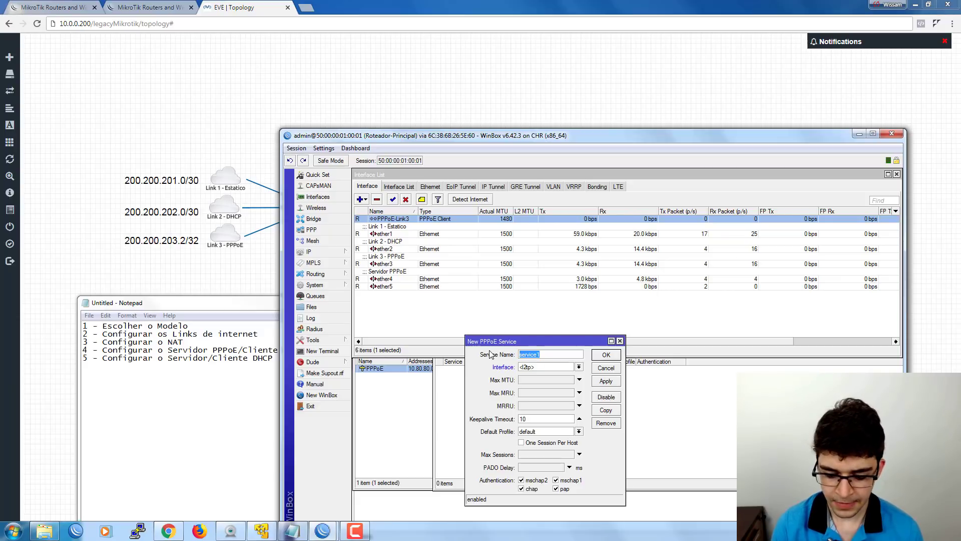
Name the service Porta4 on ether4 with max MTU 1492 and keepalive timeout 10.
{"action": "type", "text": "Porta4"}
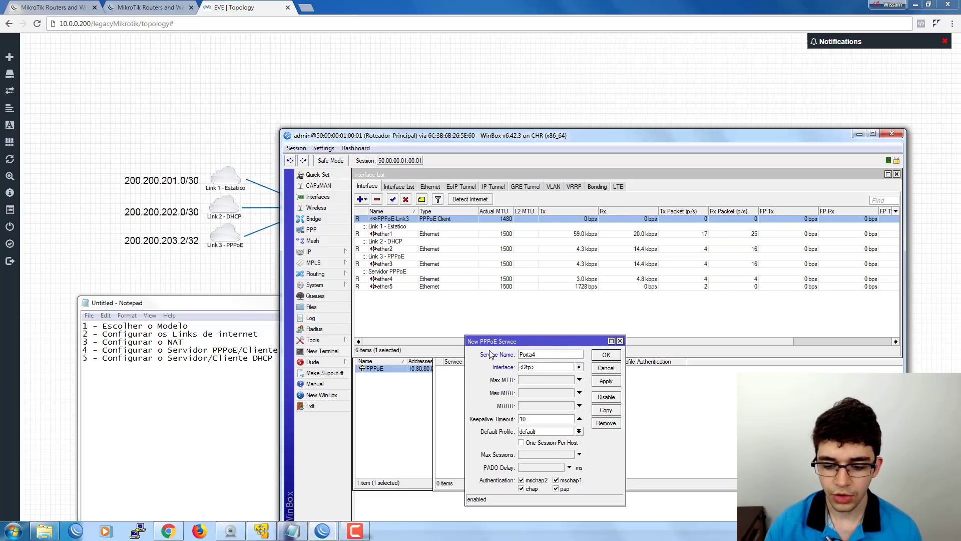
{"action": "left_click", "coordinate": [541, 370]}
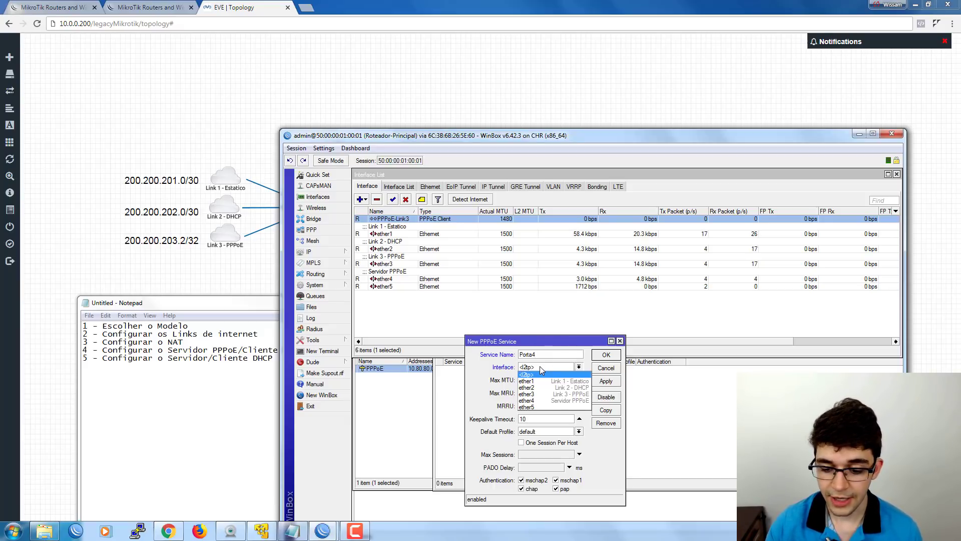
{"action": "left_click", "coordinate": [533, 401]}
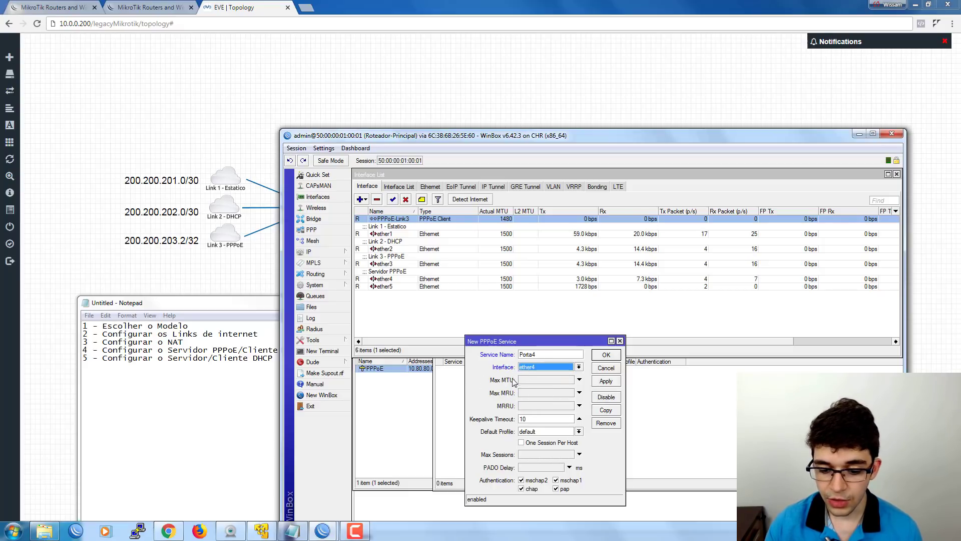
{"action": "left_click", "coordinate": [534, 379]}
{"action": "type", "text": "1"}
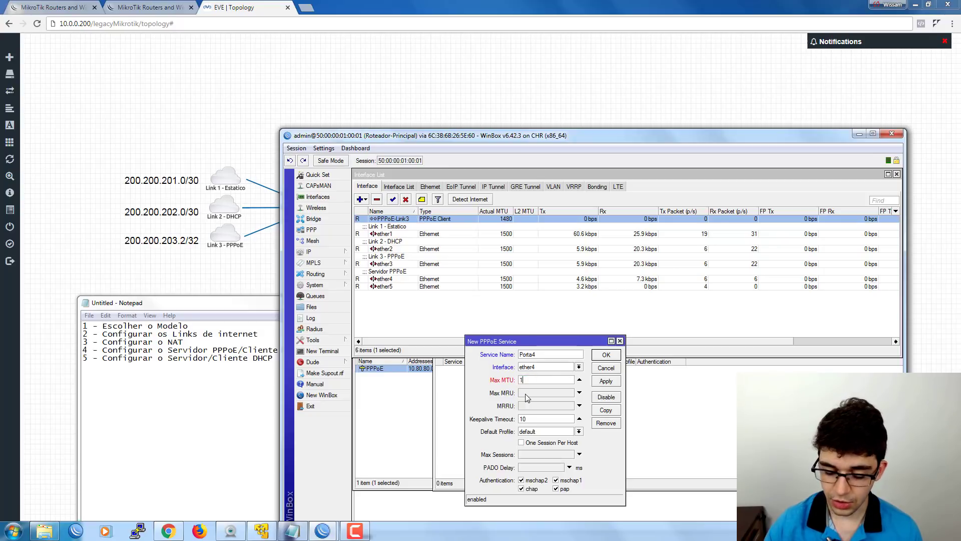
{"action": "type", "text": "492"}
{"action": "key", "text": "Tab"}
{"action": "type", "text": "1492"}
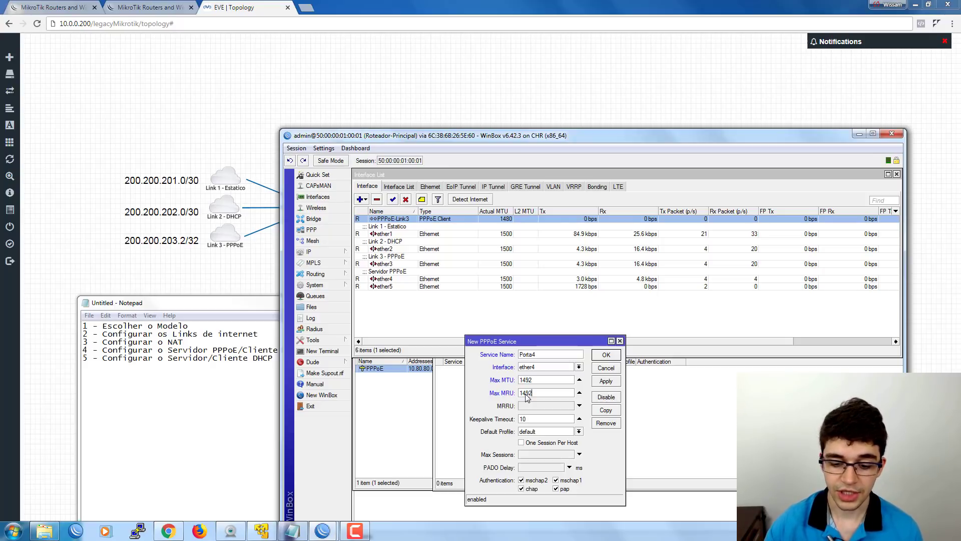
{"action": "double_click", "coordinate": [534, 417]}
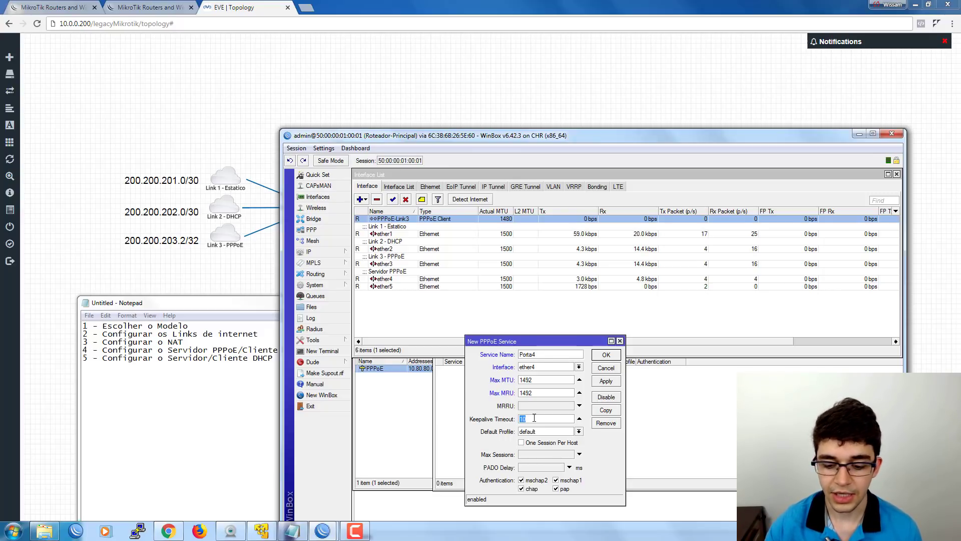
{"action": "left_click", "coordinate": [518, 421]}
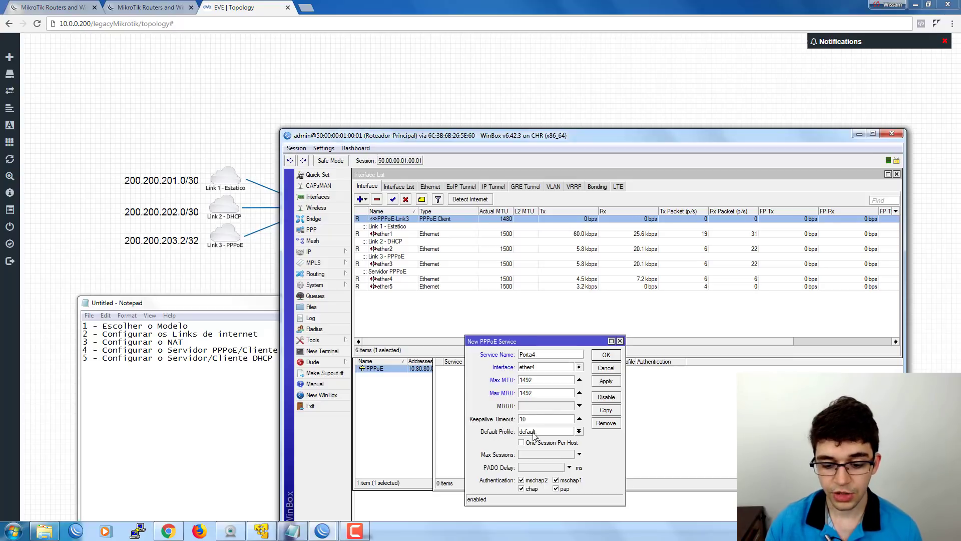
Keep the default profile and enable One Session Per Host.
{"action": "left_click", "coordinate": [535, 434]}
{"action": "left_click", "coordinate": [541, 434]}
{"action": "left_click", "coordinate": [528, 433]}
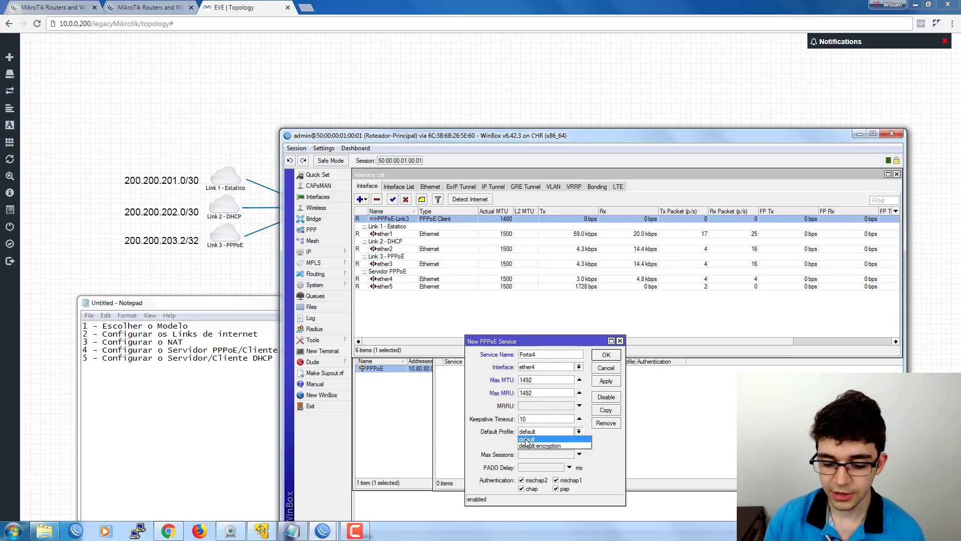
{"action": "left_click", "coordinate": [527, 439]}
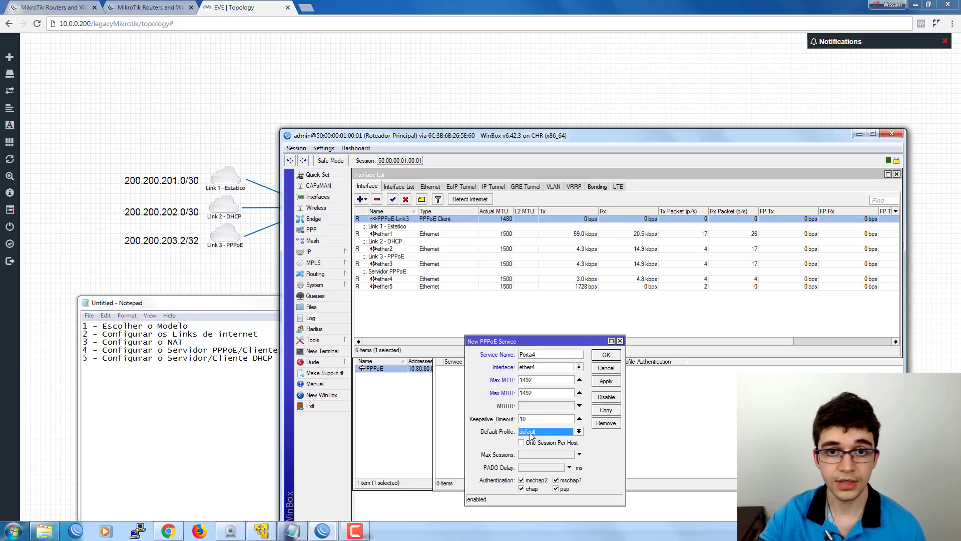
{"action": "left_click", "coordinate": [535, 433]}
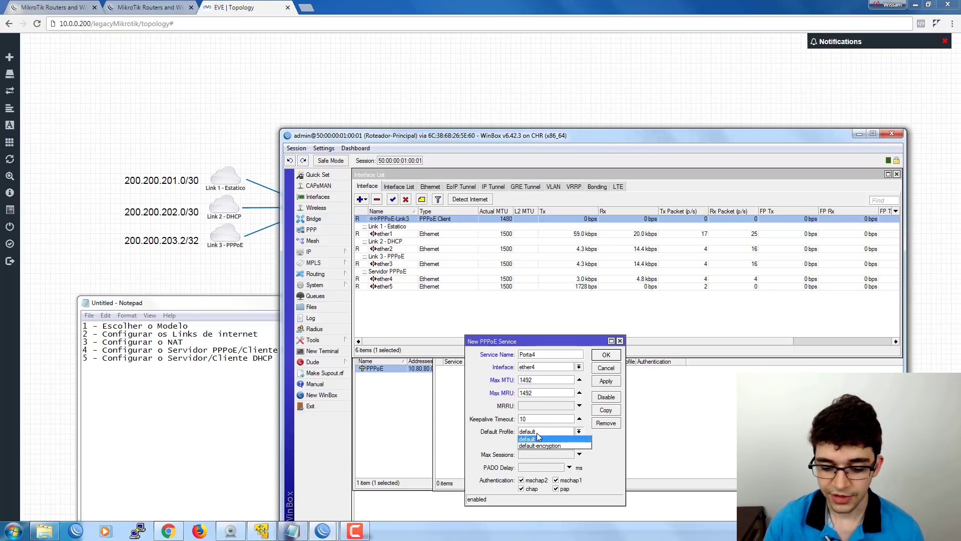
{"action": "left_click", "coordinate": [538, 438]}
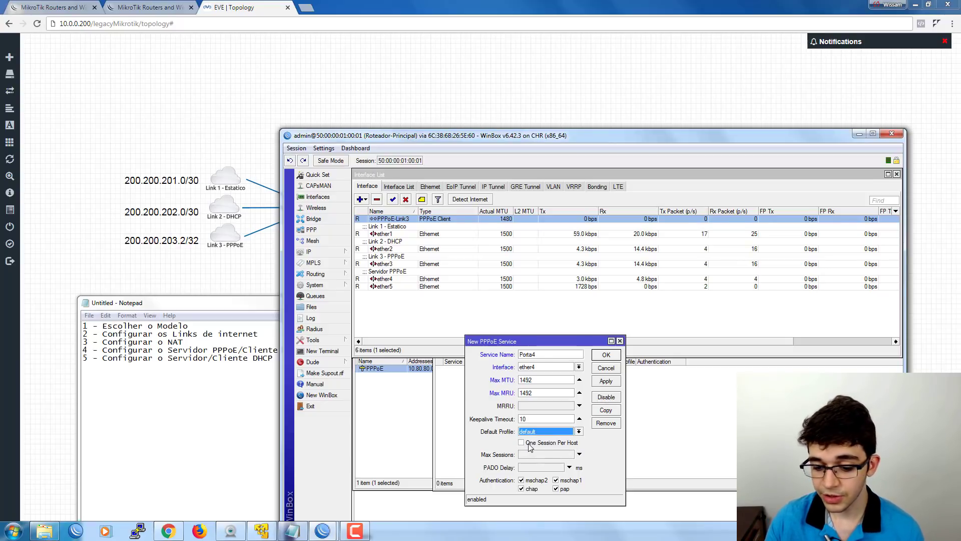
{"action": "left_click", "coordinate": [522, 444]}
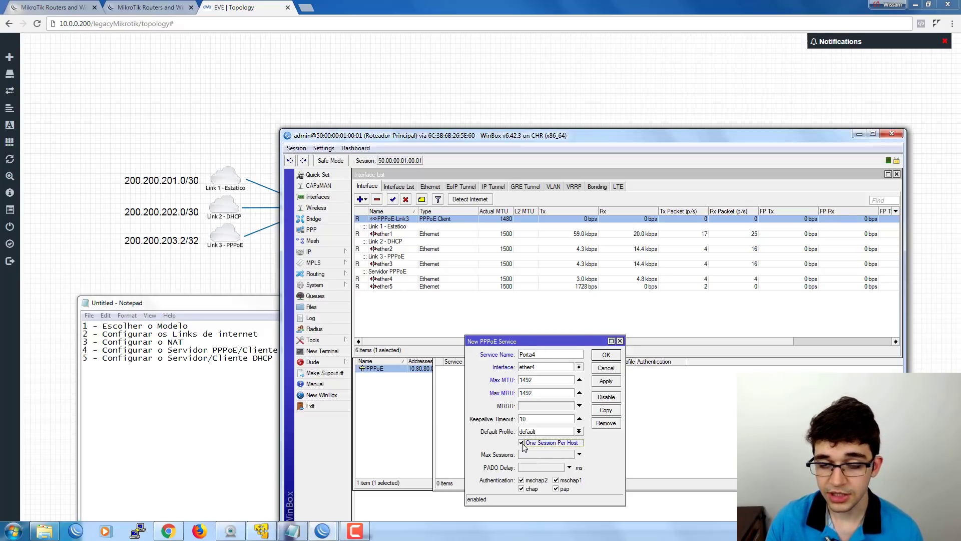
{"action": "left_click", "coordinate": [527, 456]}
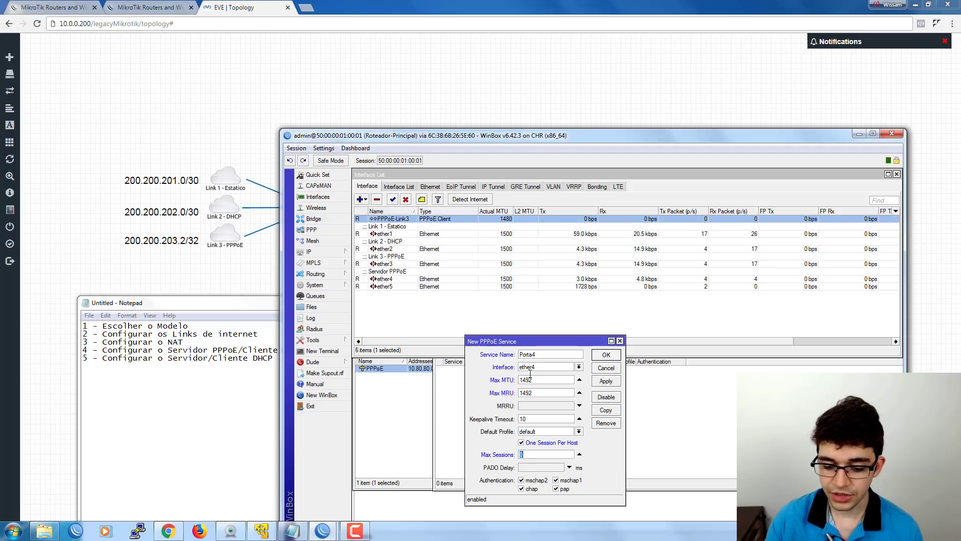
Leave Max Sessions and PADO Delay unset, disable pap, and create the service.
{"action": "left_click_drag", "start_coordinate": [513, 346], "coordinate": [478, 180]}
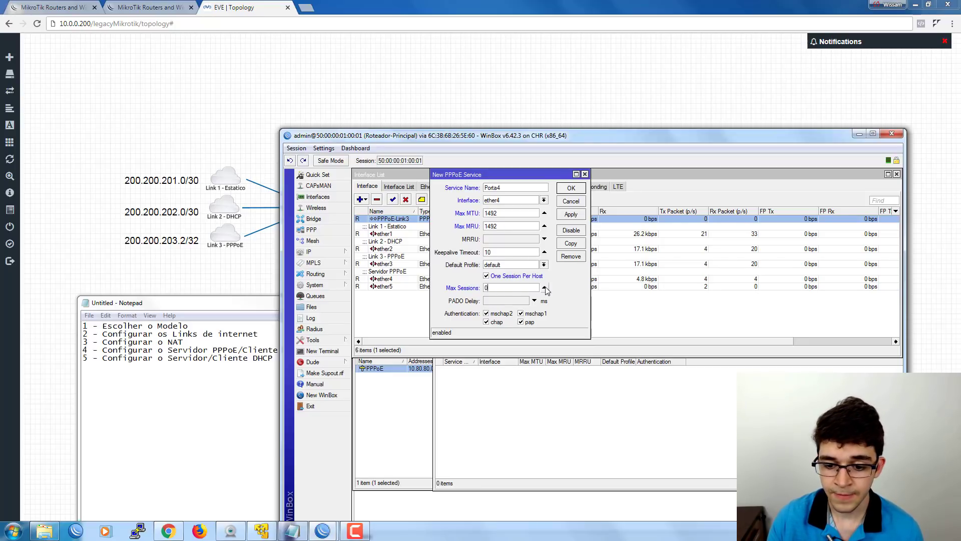
{"action": "left_click", "coordinate": [545, 288]}
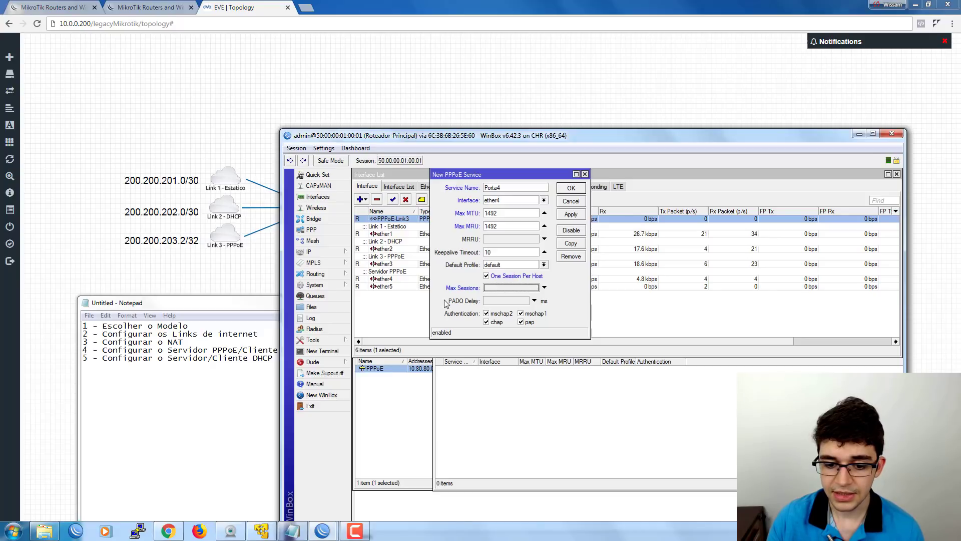
{"action": "left_click", "coordinate": [513, 302]}
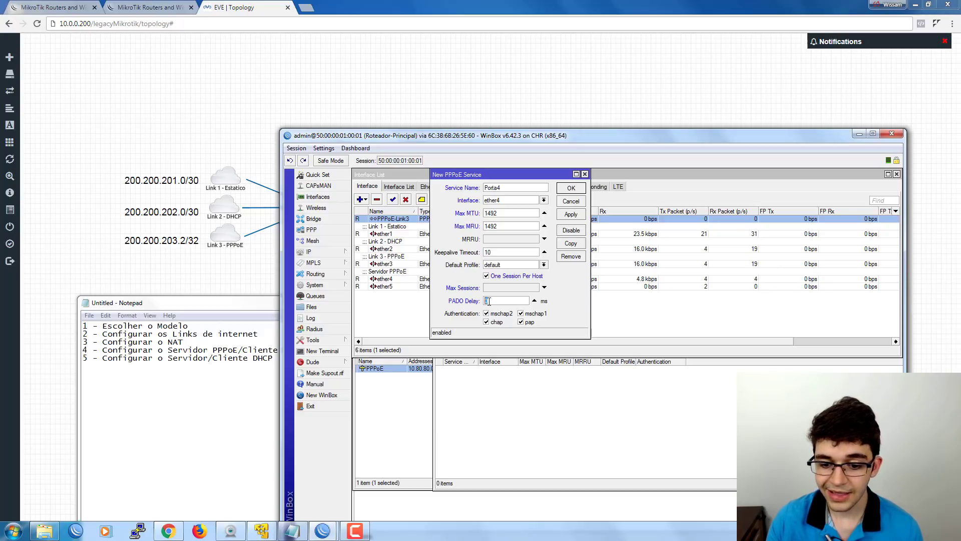
{"action": "left_click", "coordinate": [496, 301]}
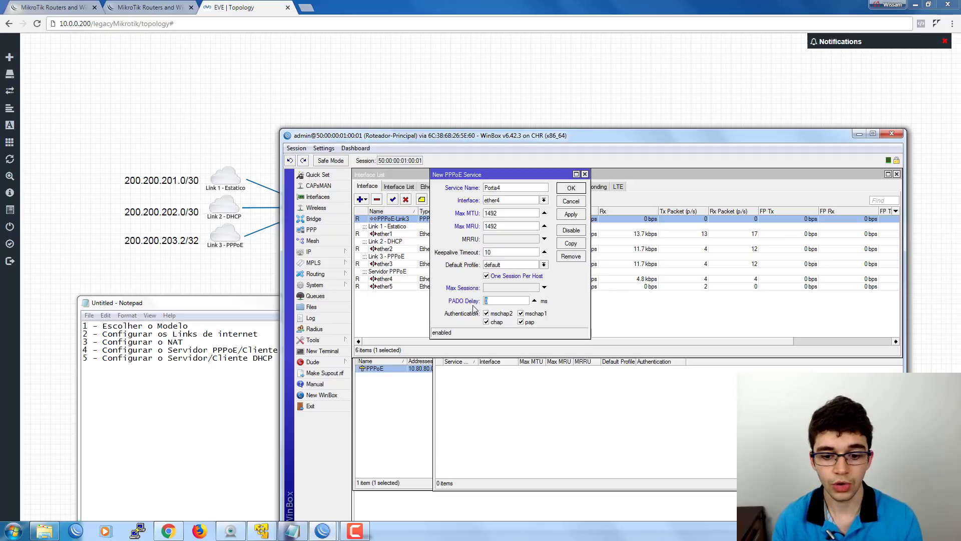
{"action": "left_click", "coordinate": [504, 300]}
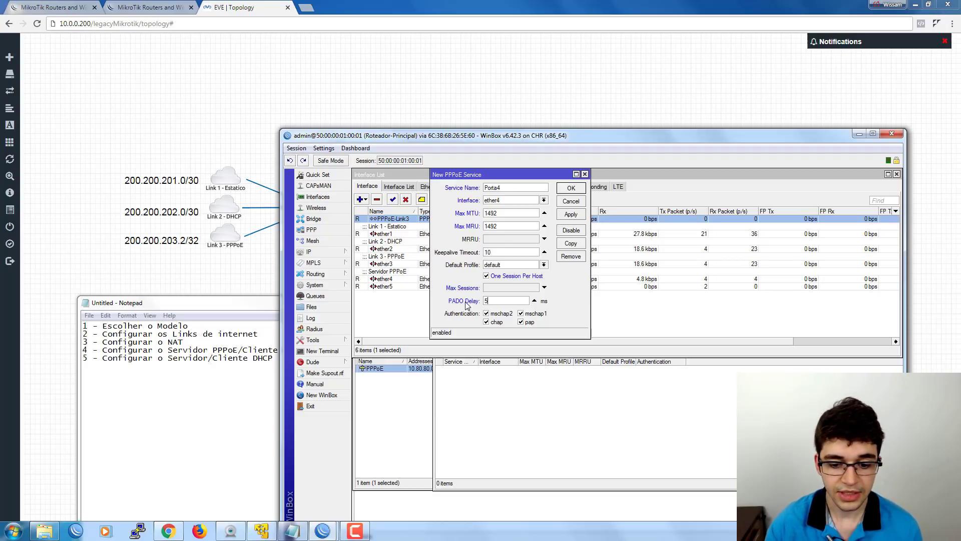
{"action": "left_click", "coordinate": [534, 301]}
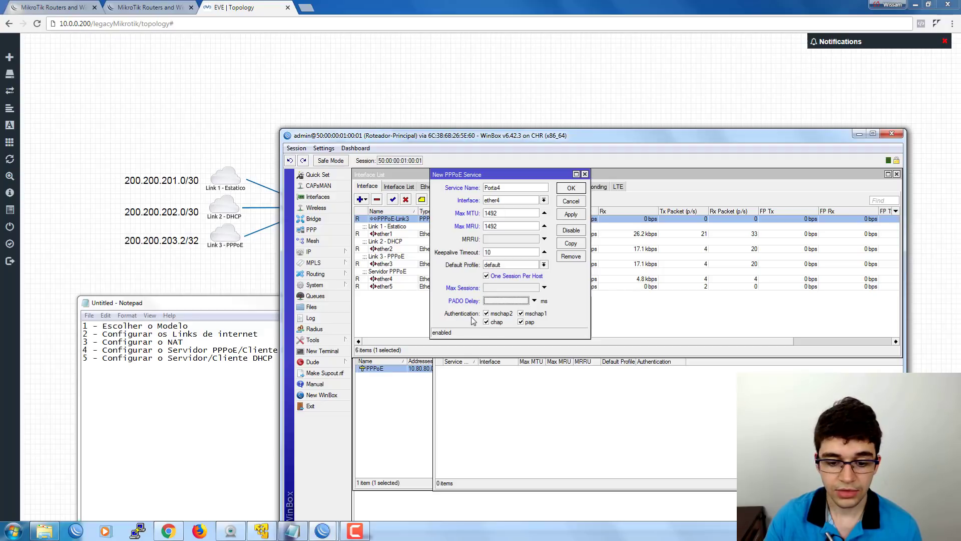
{"action": "left_click", "coordinate": [529, 323]}
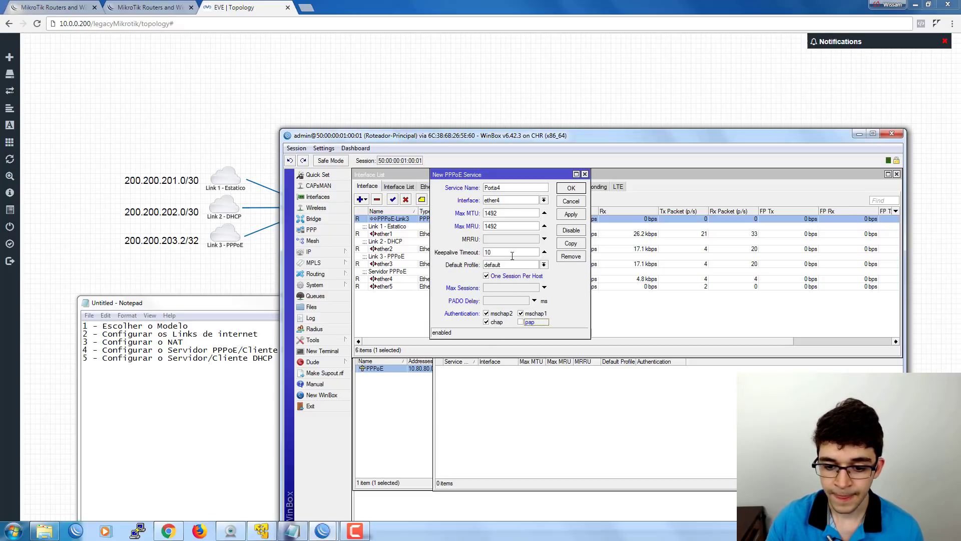
{"action": "left_click", "coordinate": [570, 191]}
Switch to PPP Profiles, widen the Name column and open the default profile.
{"action": "left_click", "coordinate": [465, 403]}
{"action": "left_click", "coordinate": [470, 370]}
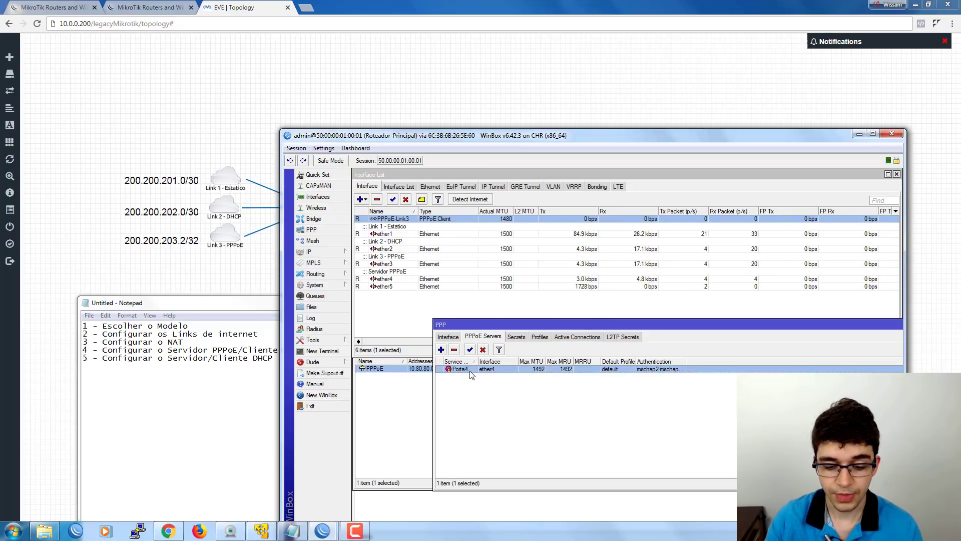
{"action": "left_click", "coordinate": [540, 337]}
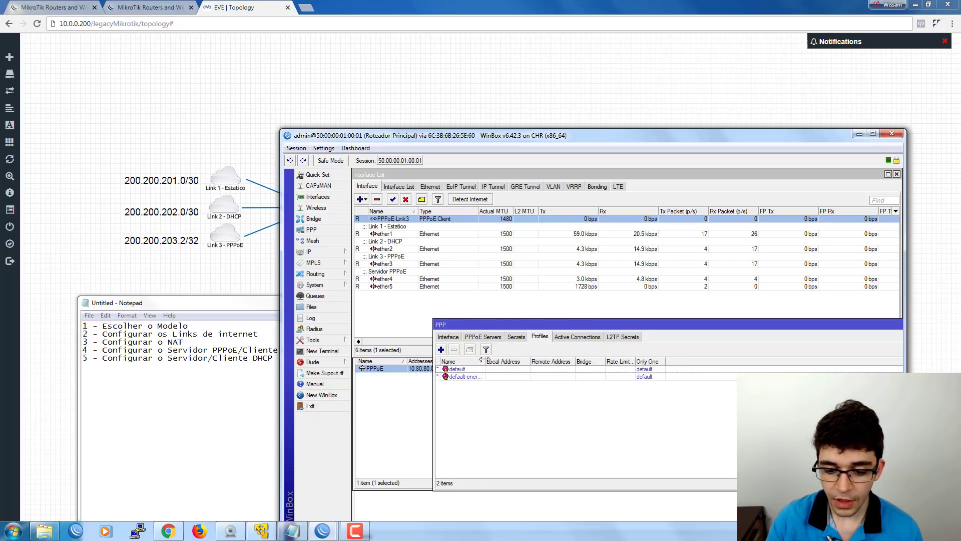
{"action": "left_click_drag", "start_coordinate": [484, 360], "coordinate": [506, 359]}
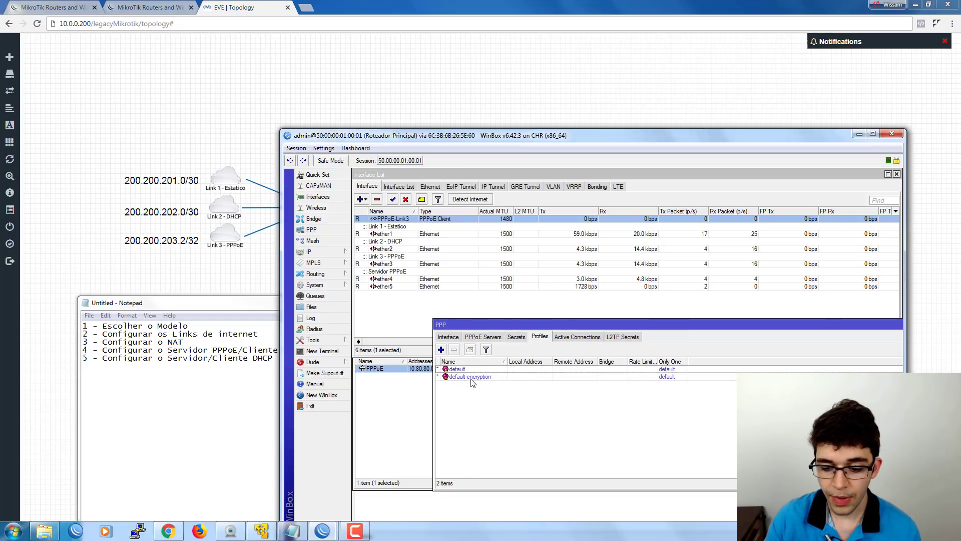
{"action": "left_click", "coordinate": [467, 369]}
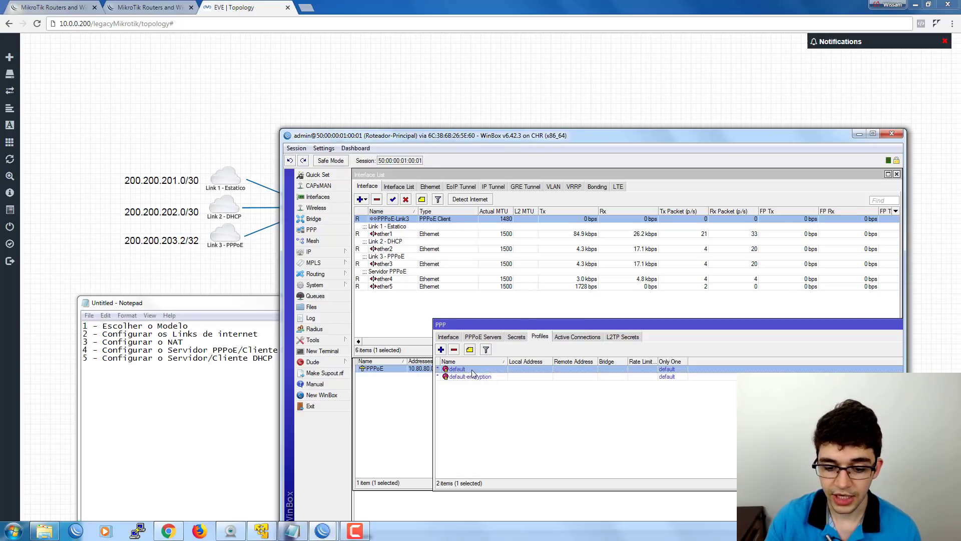
{"action": "double_click", "coordinate": [472, 371]}
{"action": "left_click_drag", "start_coordinate": [608, 242], "coordinate": [601, 231]}
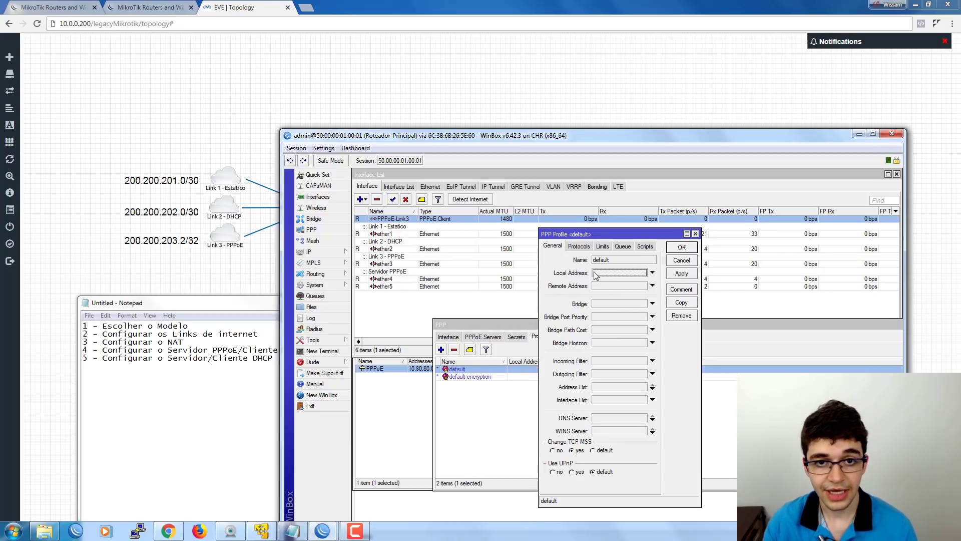
Set the default profile's Local Address to 10.0.0.1.
{"action": "left_click", "coordinate": [630, 272]}
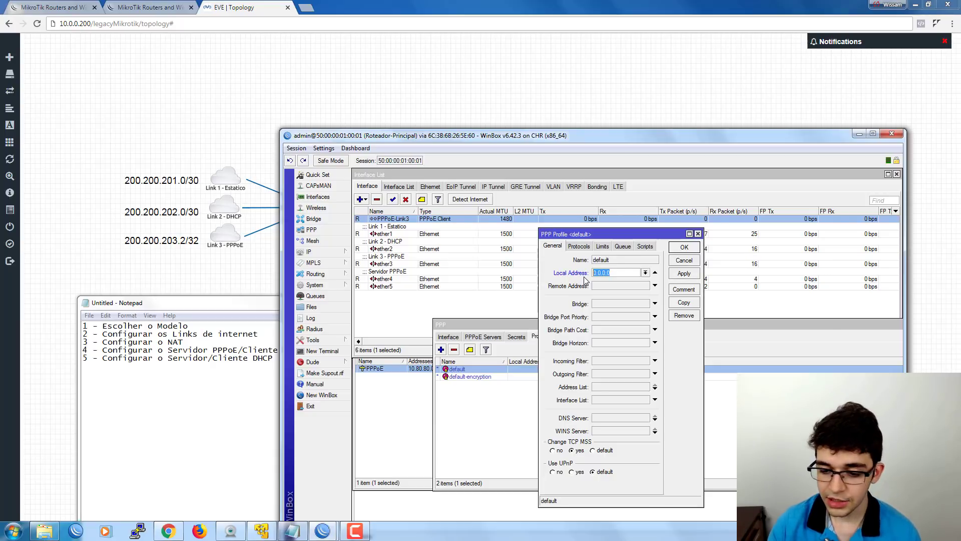
{"action": "type", "text": "10."}
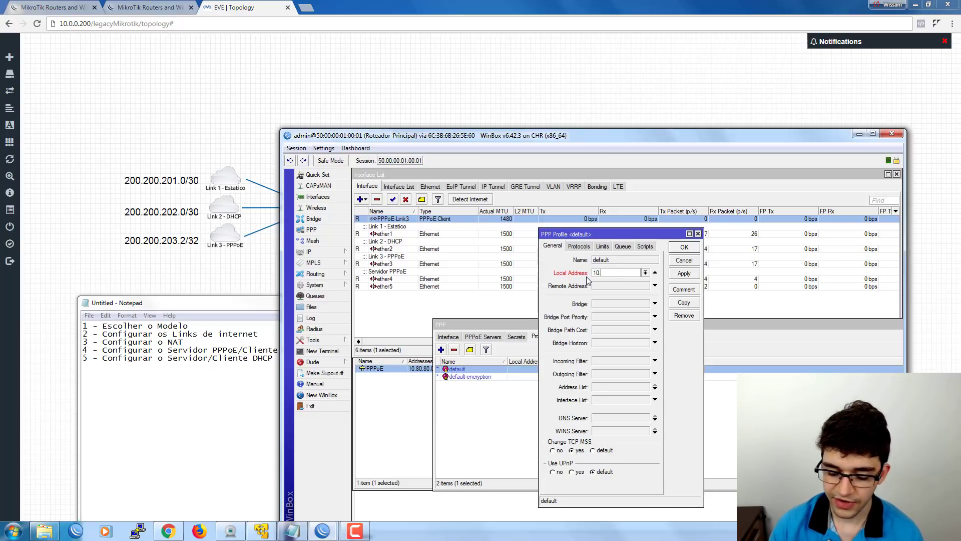
{"action": "type", "text": "80.80."}
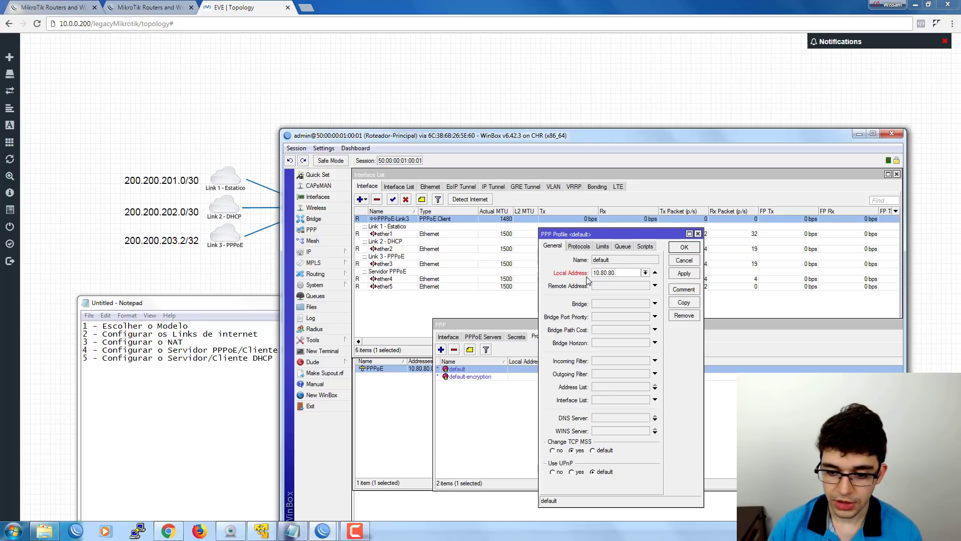
{"action": "key", "text": "BackSpace"}
{"action": "key", "text": "BackSpace"}
{"action": "key", "text": "BackSpace"}
{"action": "key", "text": "BackSpace"}
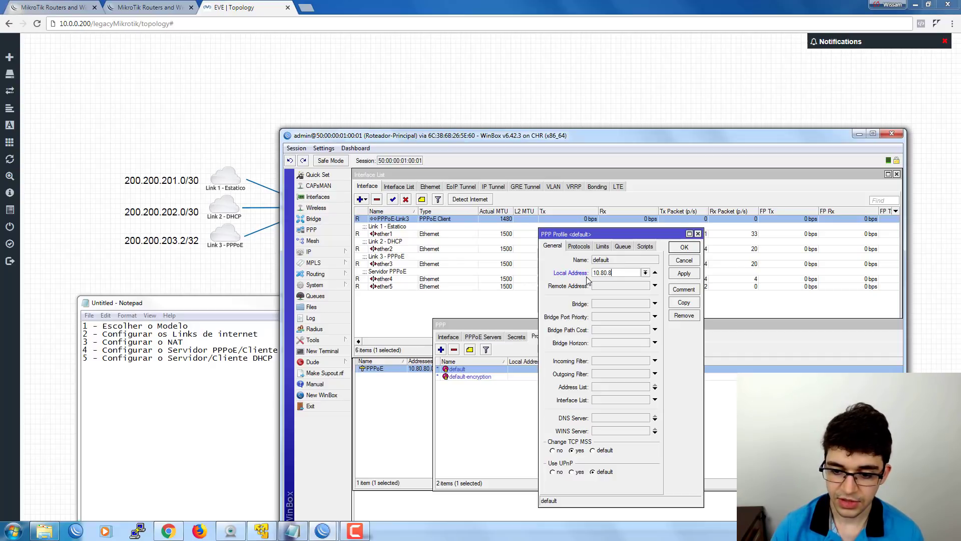
{"action": "key", "text": "BackSpace"}
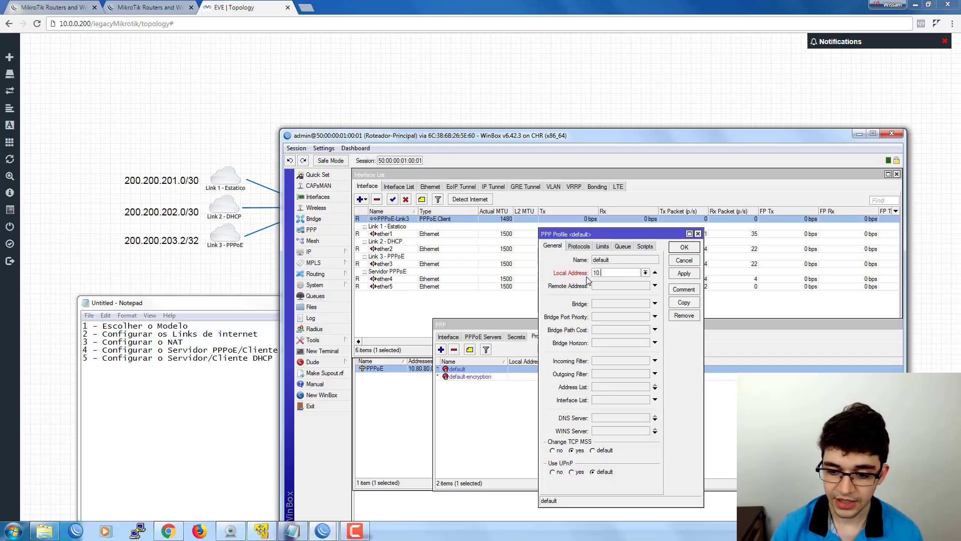
{"action": "key", "text": "BackSpace"}
{"action": "type", "text": "0.0.0"}
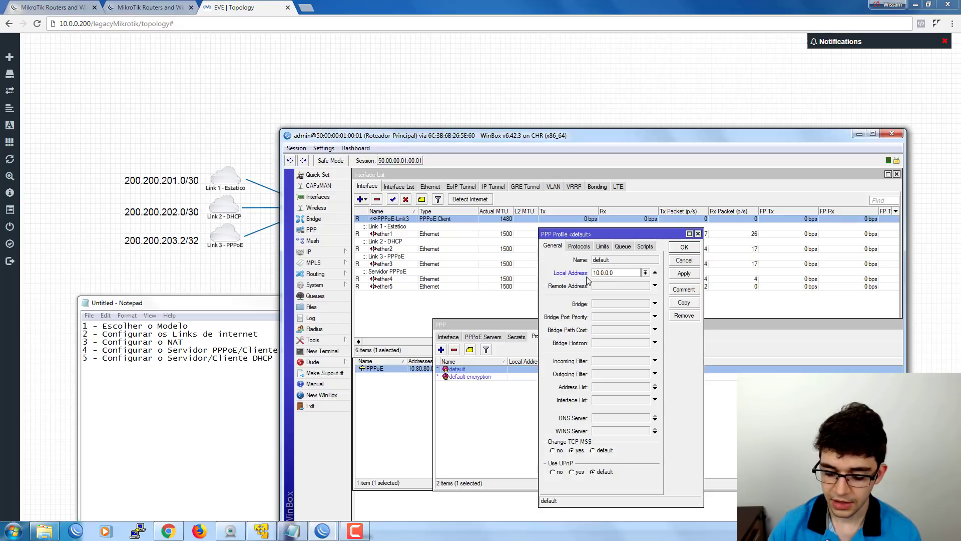
{"action": "key", "text": "BackSpace"}
{"action": "type", "text": "1"}
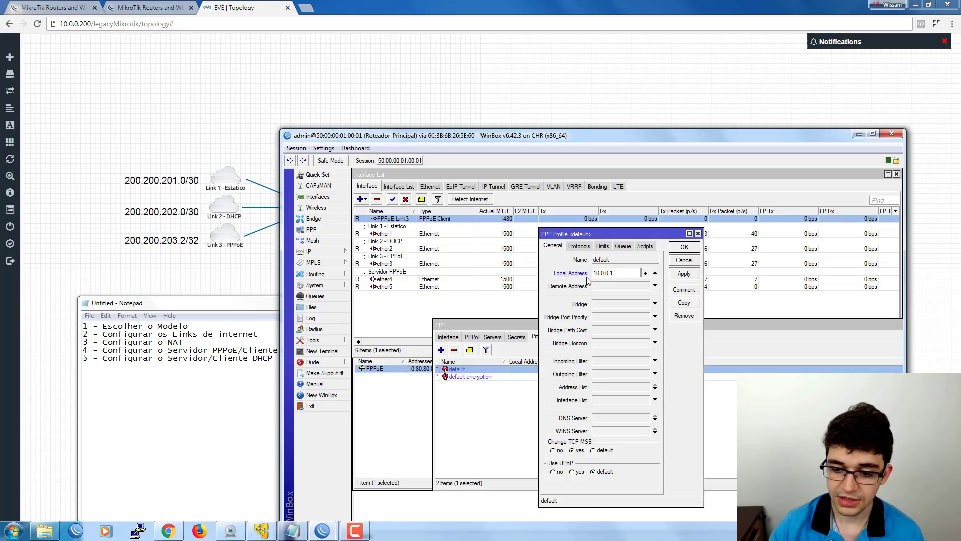
{"action": "double_click", "coordinate": [615, 272]}
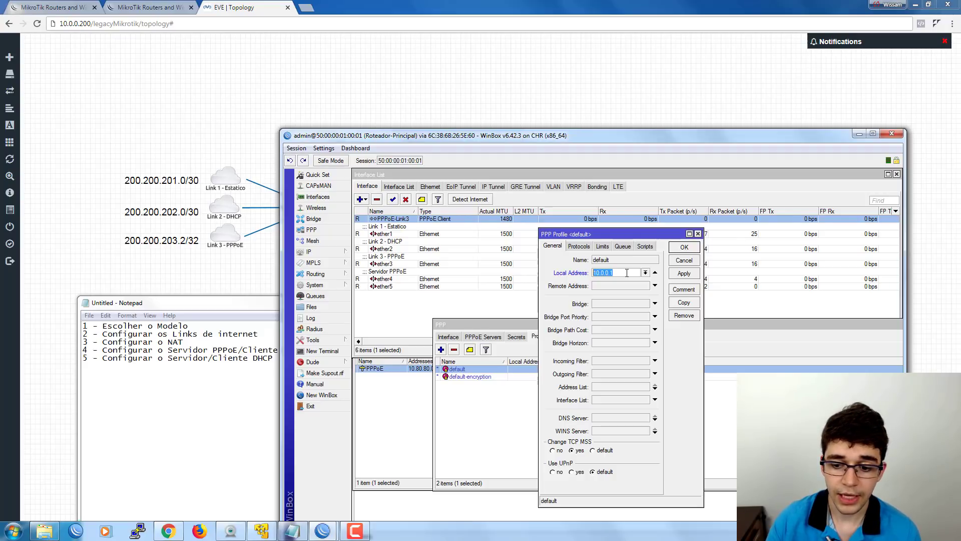
{"action": "left_click", "coordinate": [423, 378]}
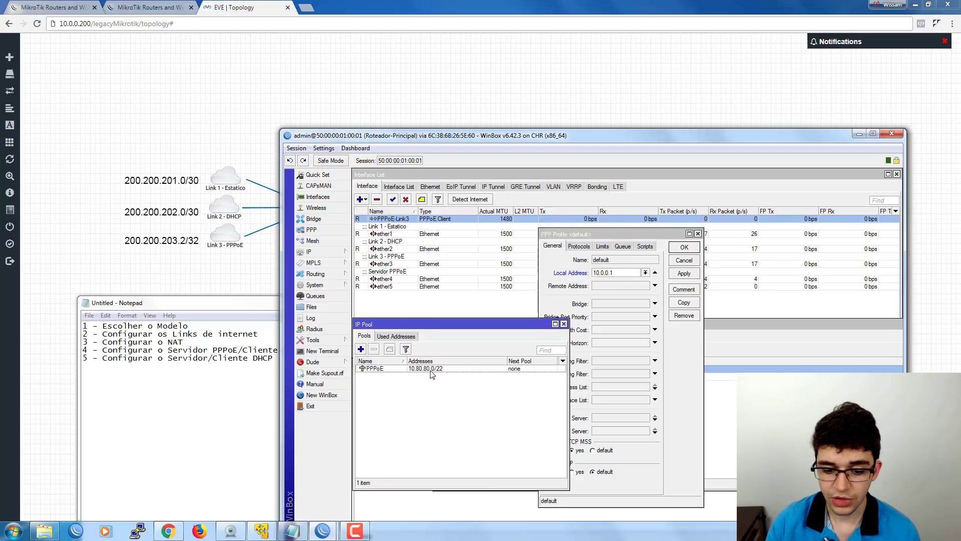
{"action": "left_click", "coordinate": [607, 272]}
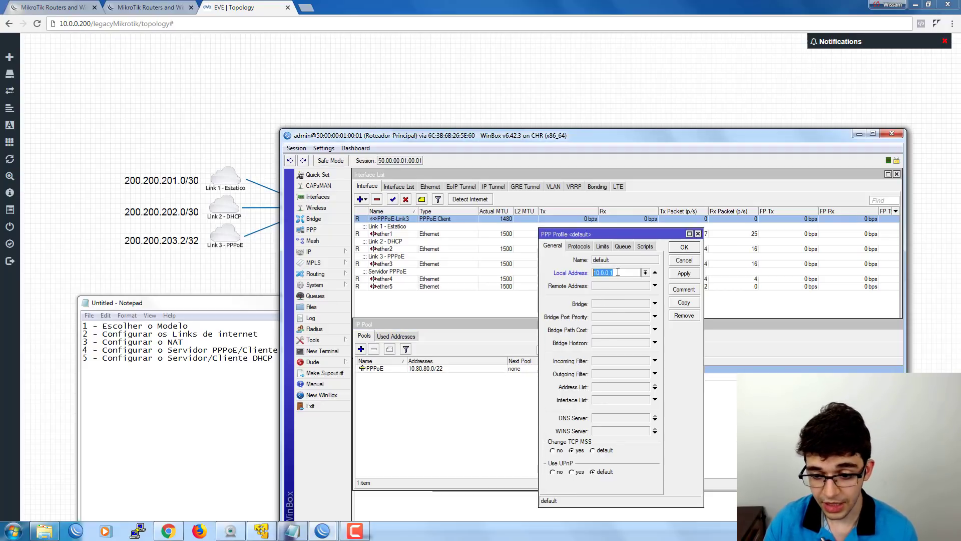
{"action": "left_click", "coordinate": [619, 273]}
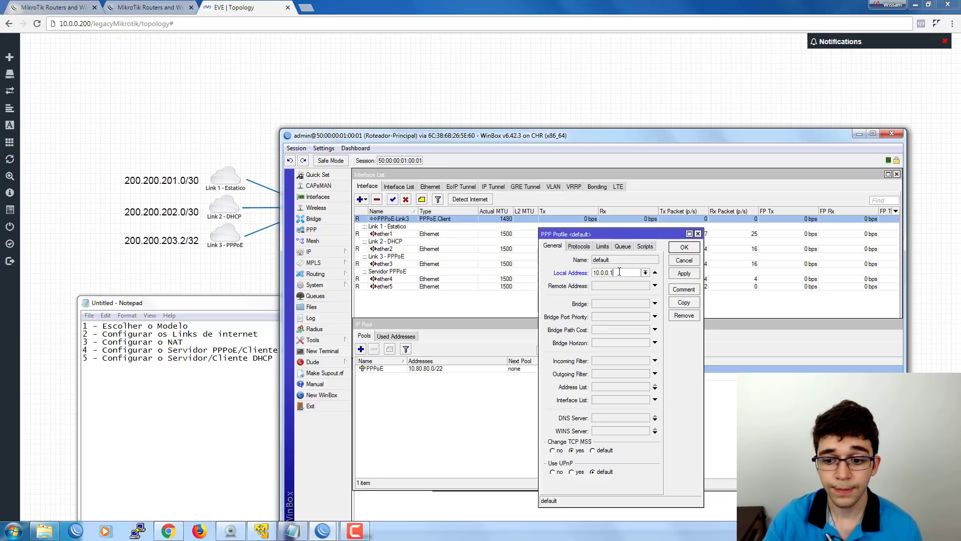
{"action": "key", "text": "ctrl+a"}
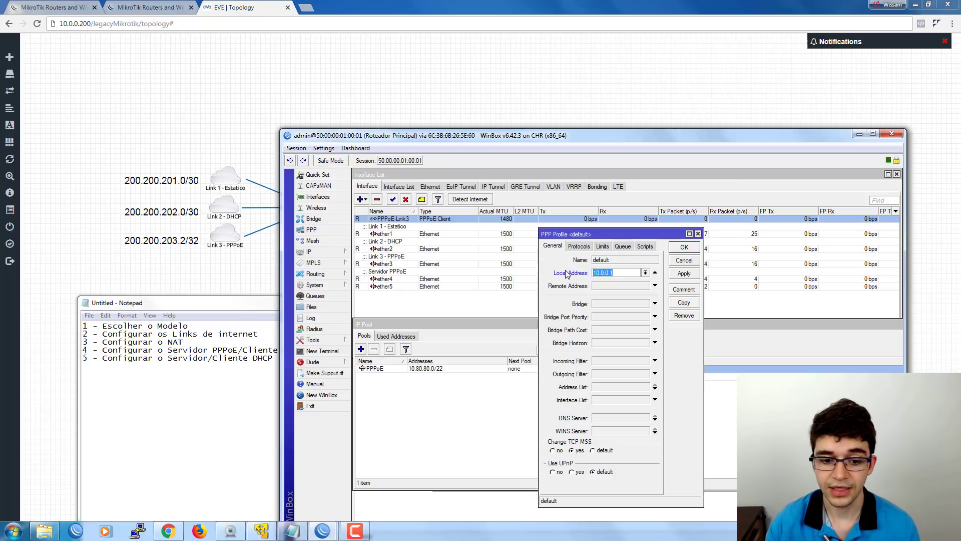
Choose the PPPoE pool as Remote Address and save the profile.
{"action": "left_click", "coordinate": [615, 286]}
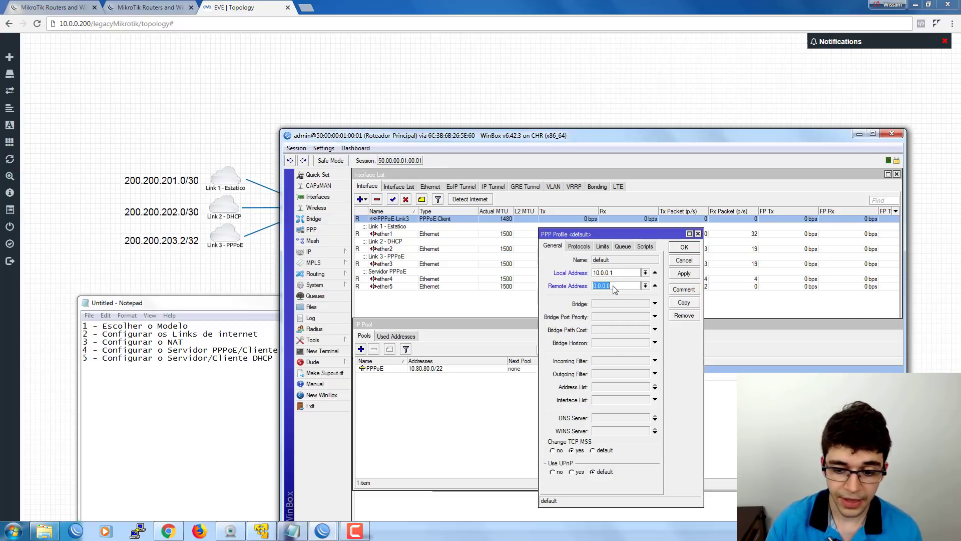
{"action": "left_click", "coordinate": [646, 286]}
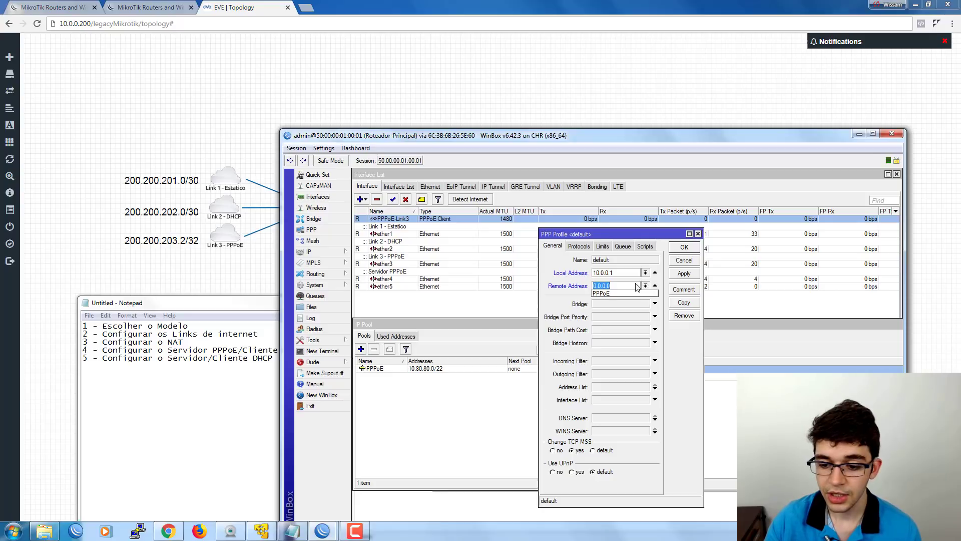
{"action": "left_click", "coordinate": [603, 293]}
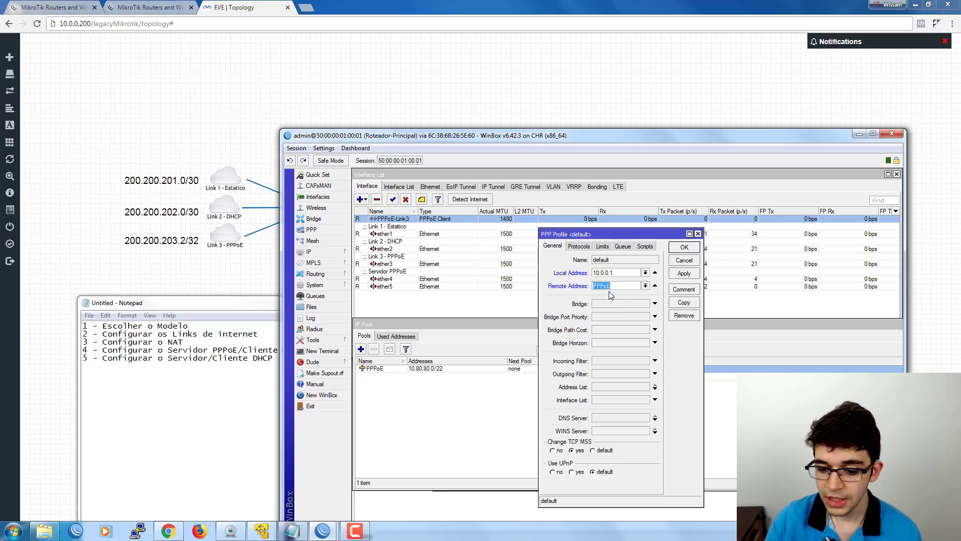
{"action": "left_click", "coordinate": [679, 248]}
{"action": "left_click", "coordinate": [580, 392]}
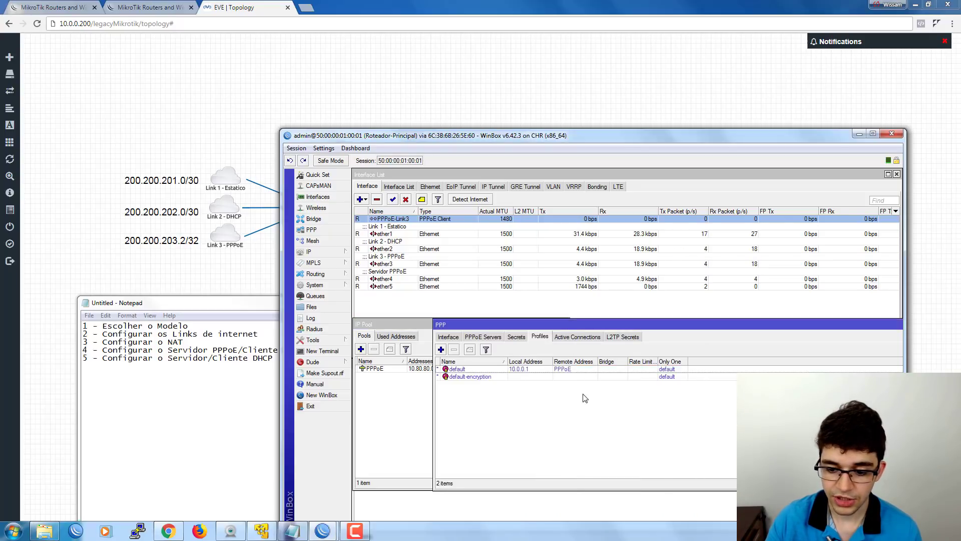
Review the PPPoE server, profiles and 10.80.80.0/22 pool, then show the empty Secrets list.
{"action": "left_click", "coordinate": [484, 337]}
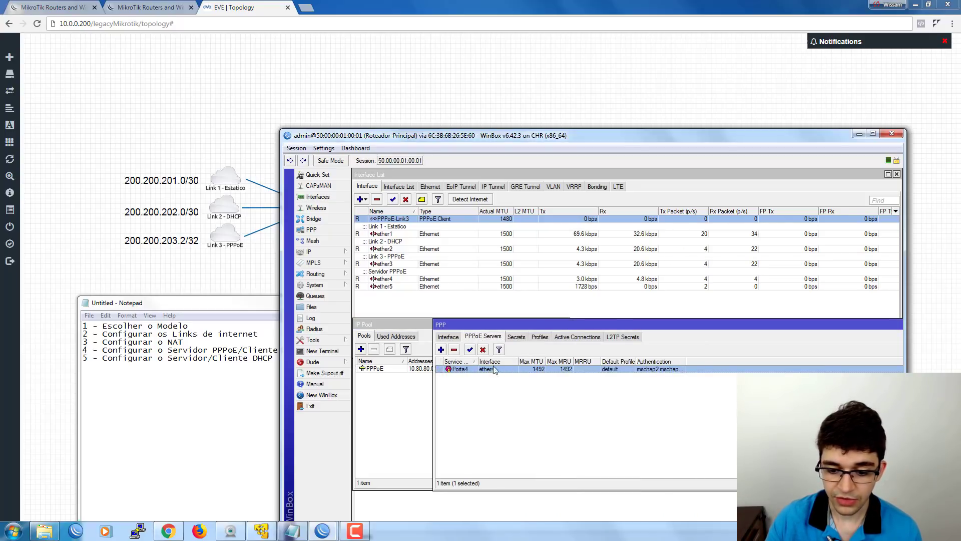
{"action": "left_click", "coordinate": [541, 337]}
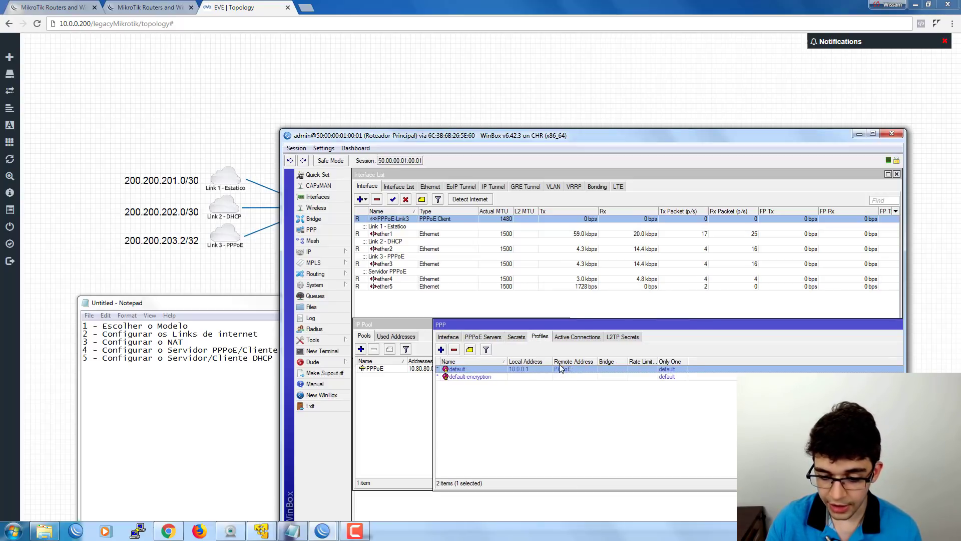
{"action": "left_click", "coordinate": [393, 371]}
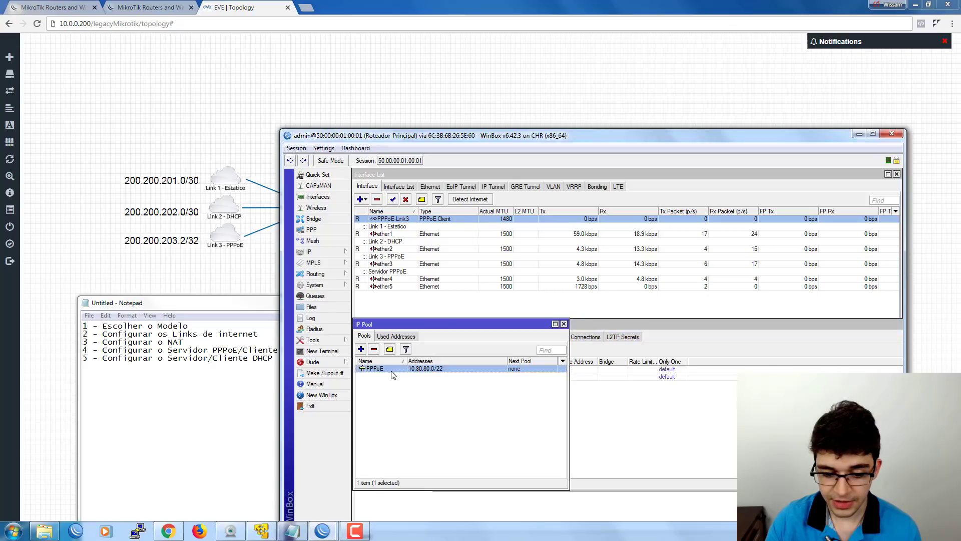
{"action": "left_click", "coordinate": [621, 400]}
{"action": "left_click", "coordinate": [478, 337]}
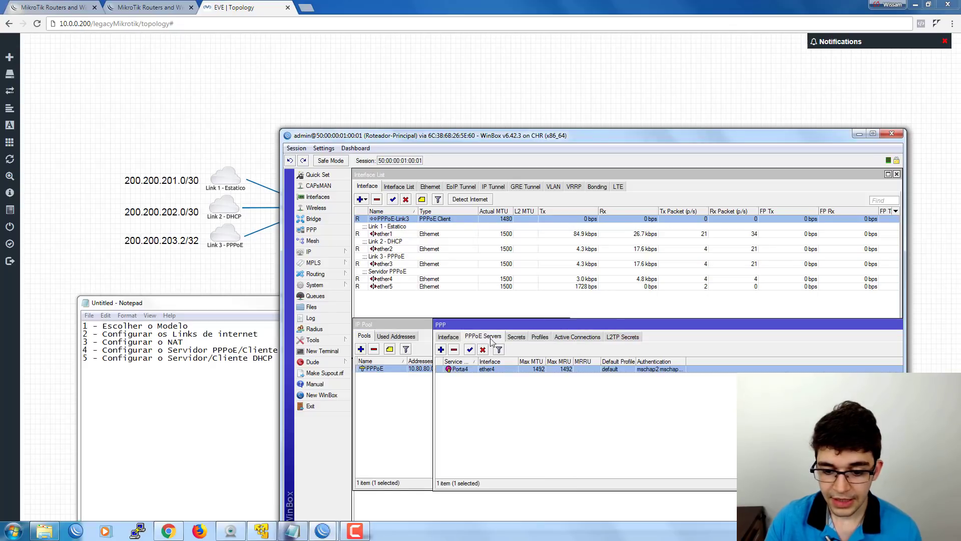
{"action": "left_click", "coordinate": [515, 337]}
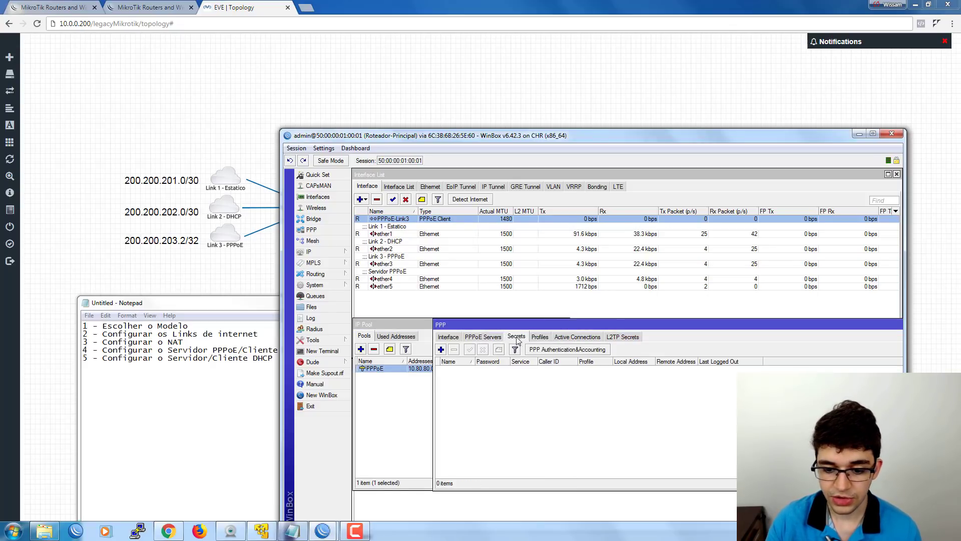
Add PPP secret cliente1 with its password, service pppoe and the default profile.
{"action": "left_click", "coordinate": [440, 350]}
{"action": "left_click_drag", "start_coordinate": [582, 285], "coordinate": [516, 310]}
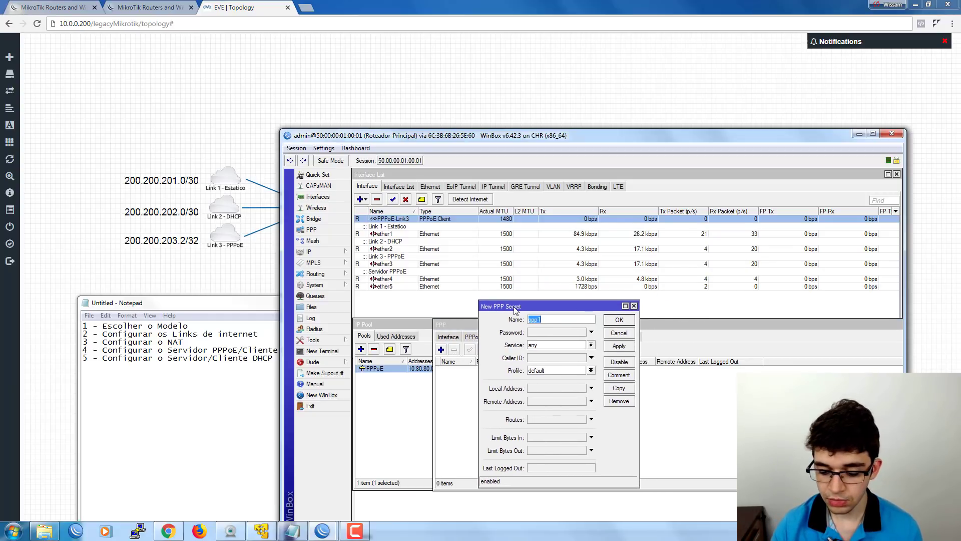
{"action": "type", "text": "cliente1"}
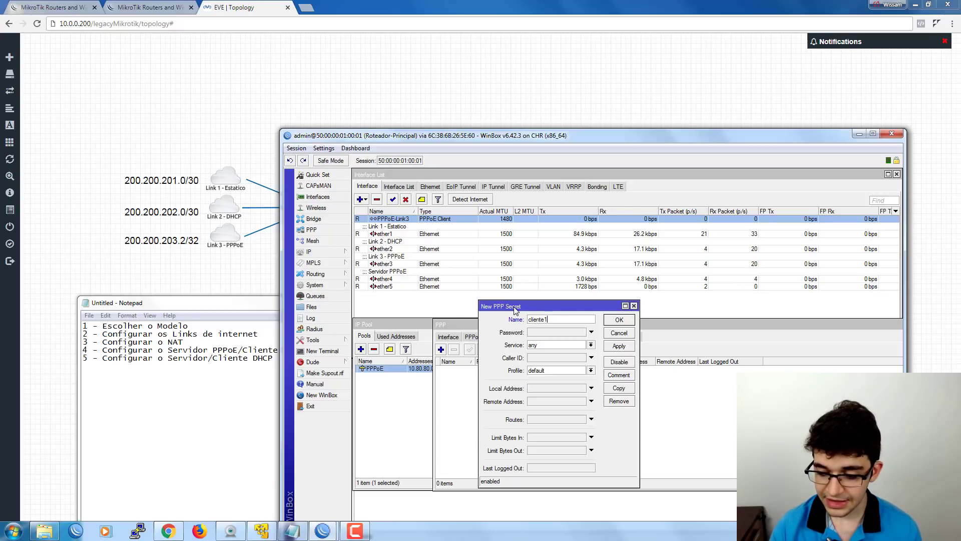
{"action": "key", "text": "Tab"}
{"action": "type", "text": "cliente"}
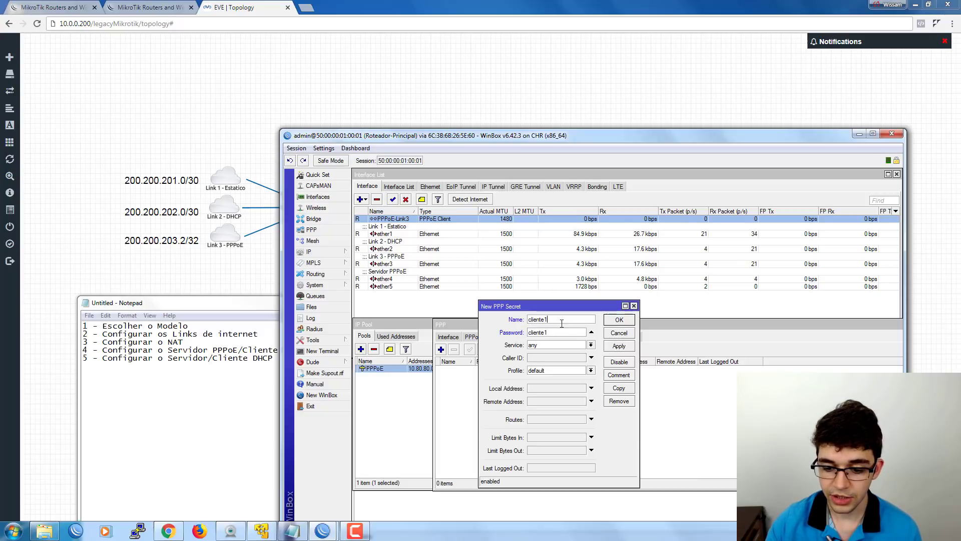
{"action": "left_click", "coordinate": [553, 347]}
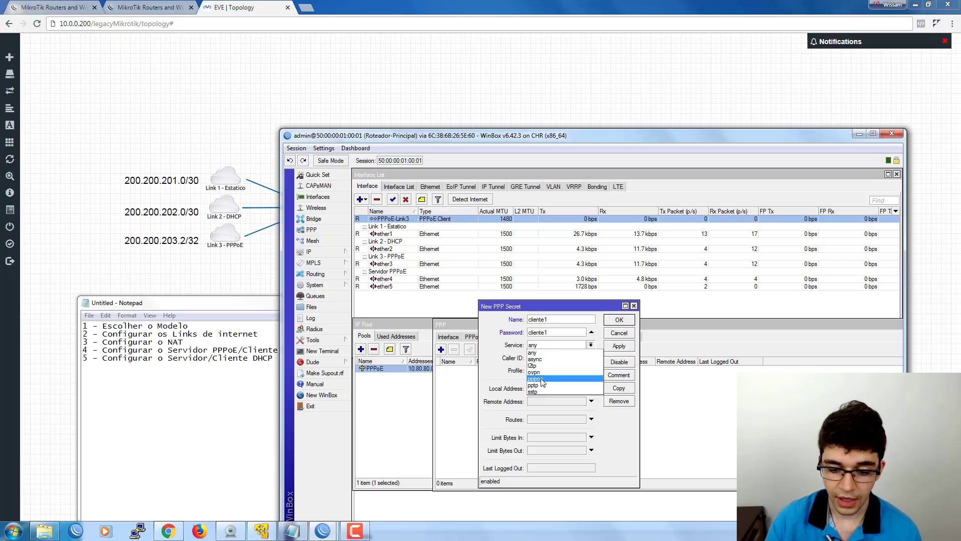
{"action": "left_click", "coordinate": [542, 382]}
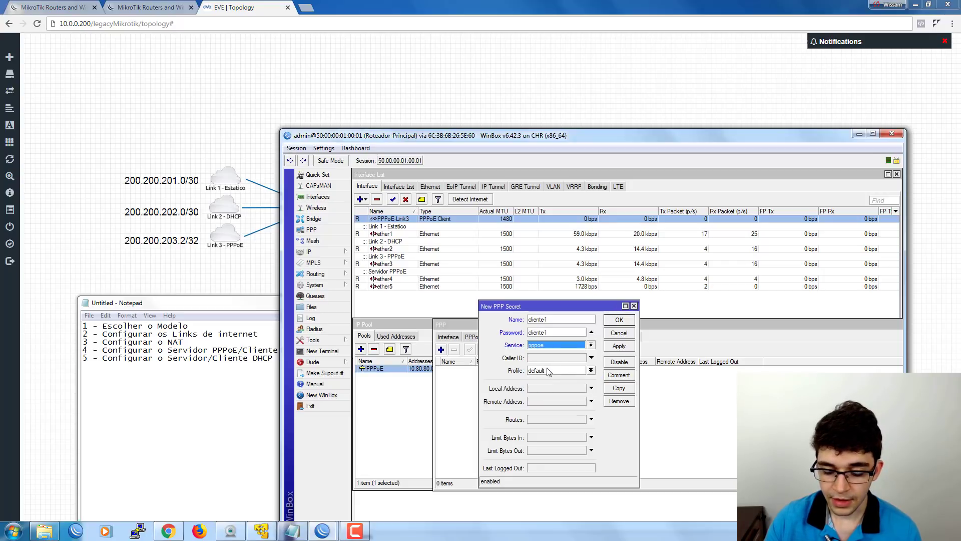
{"action": "left_click", "coordinate": [540, 371]}
{"action": "left_click", "coordinate": [539, 377]}
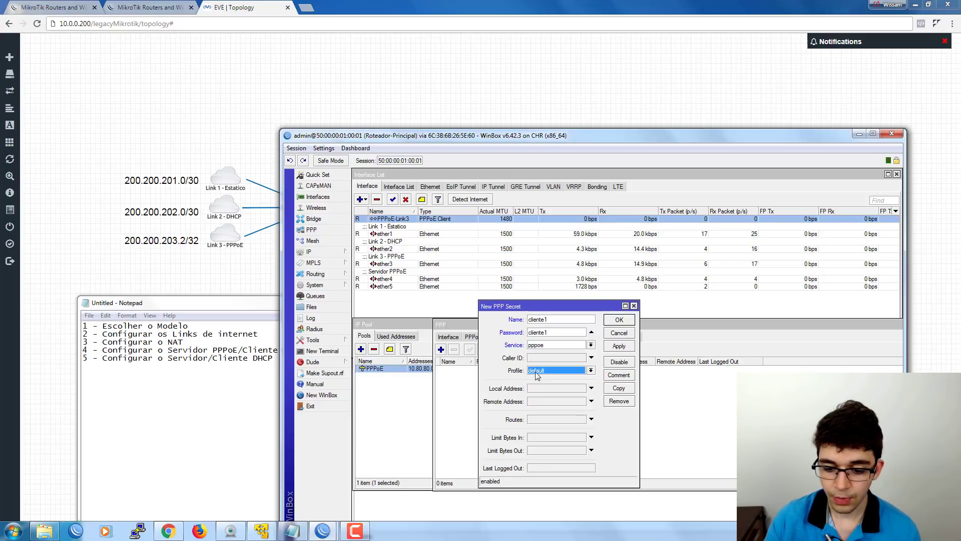
{"action": "left_click", "coordinate": [619, 320]}
{"action": "left_click_drag", "start_coordinate": [538, 332], "coordinate": [511, 330]}
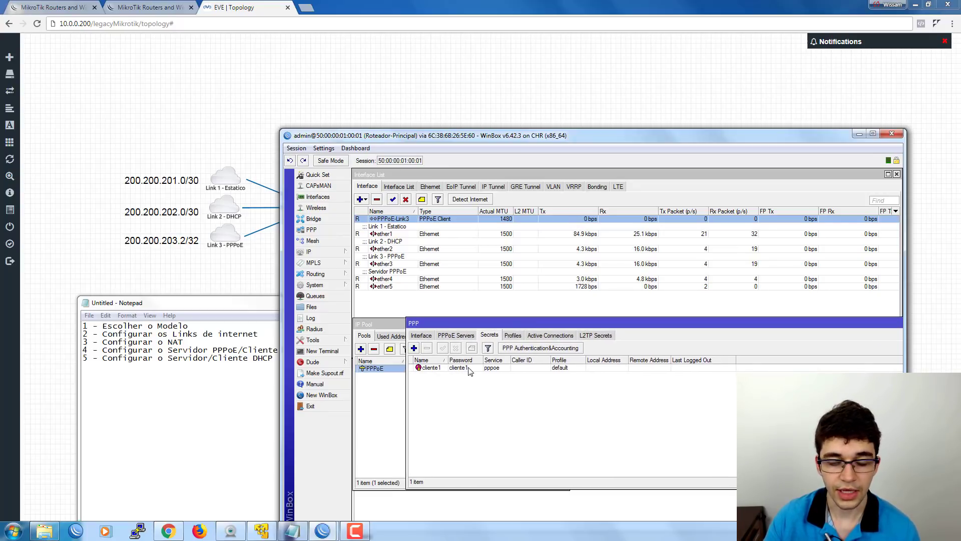
{"action": "left_click", "coordinate": [514, 336]}
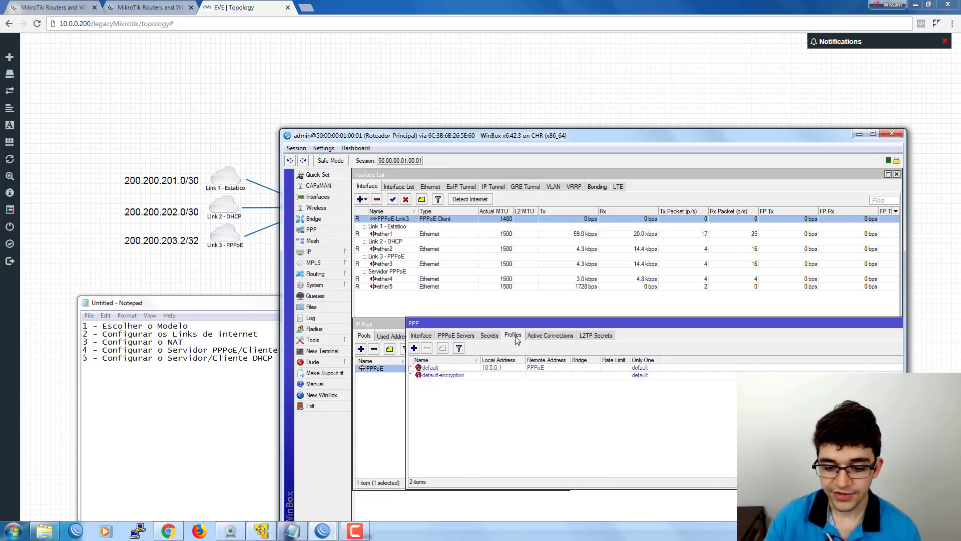
Create PPP profile Plano-5M with a 2M/5M rate limit, then reopen it.
{"action": "left_click", "coordinate": [414, 348]}
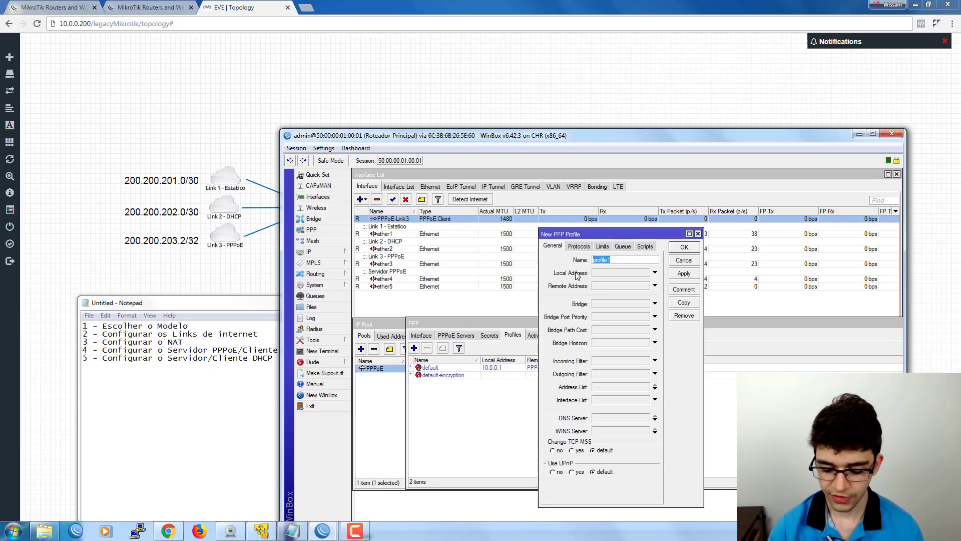
{"action": "type", "text": "Plano"}
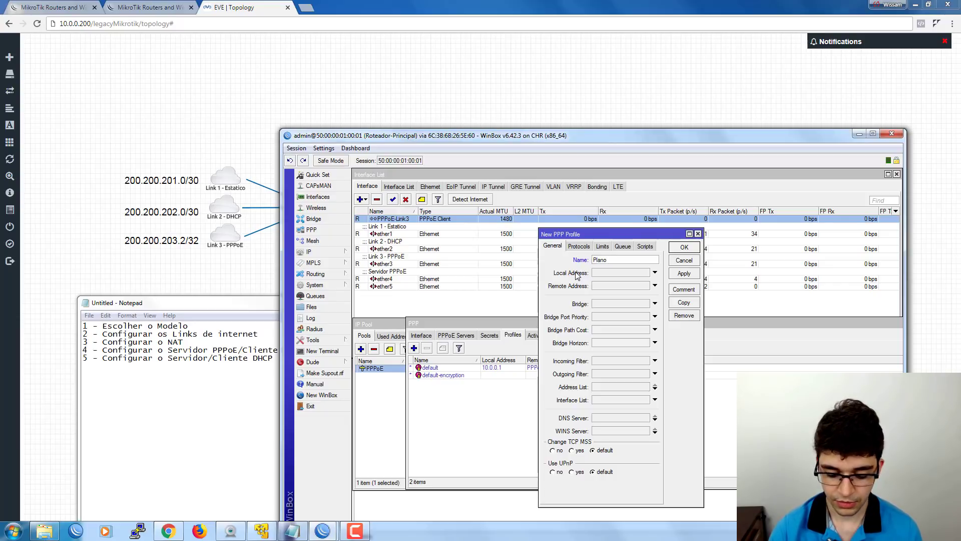
{"action": "type", "text": "-5M"}
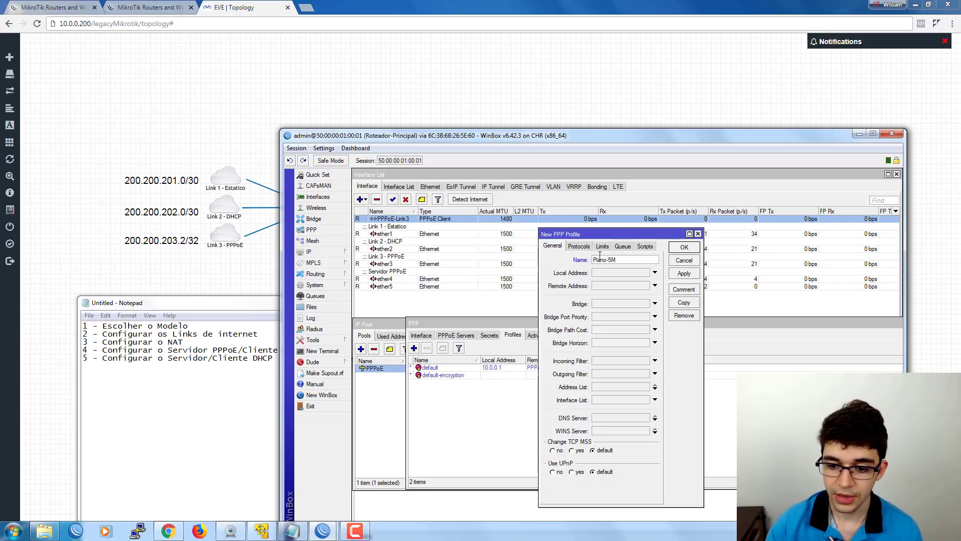
{"action": "left_click", "coordinate": [603, 248]}
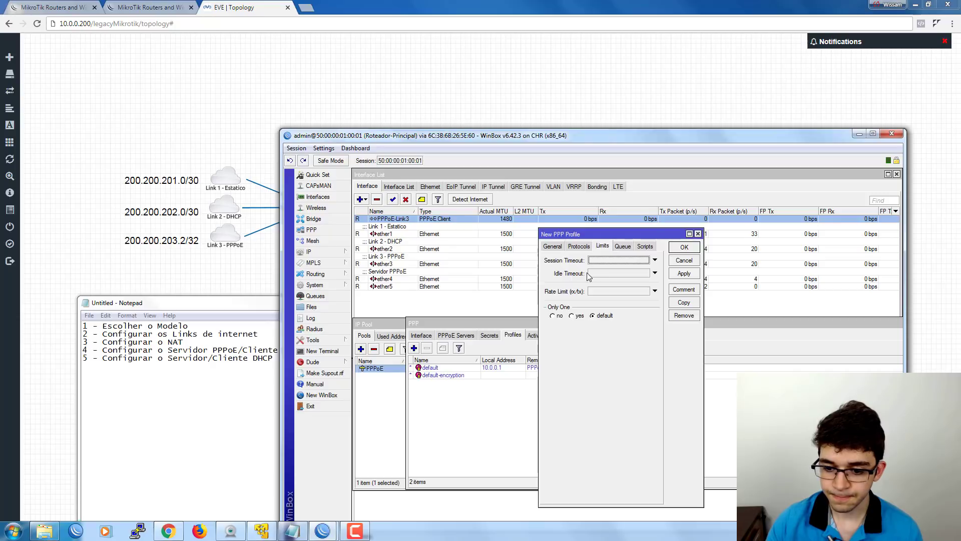
{"action": "left_click", "coordinate": [603, 291]}
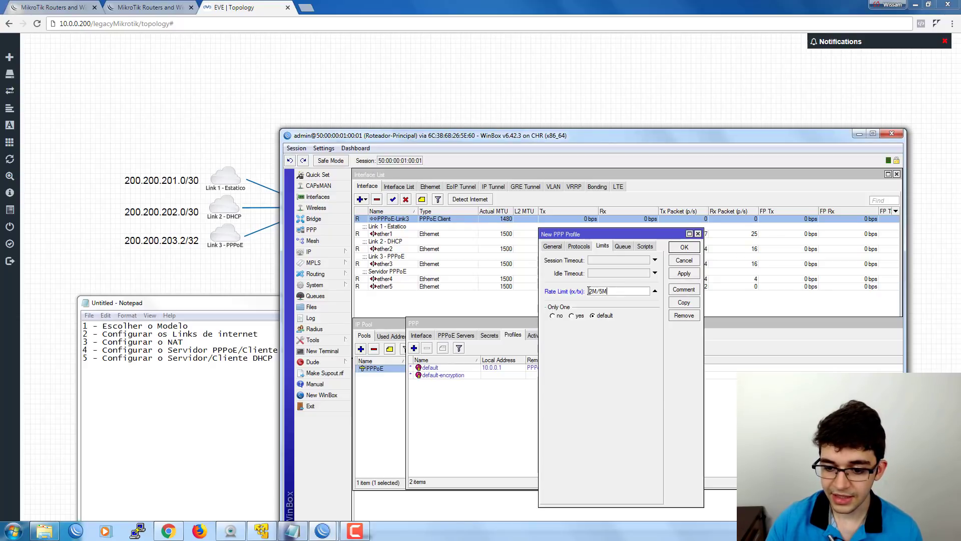
{"action": "double_click", "coordinate": [591, 290]}
{"action": "left_click", "coordinate": [592, 290]}
{"action": "left_click_drag", "start_coordinate": [589, 290], "coordinate": [613, 291]}
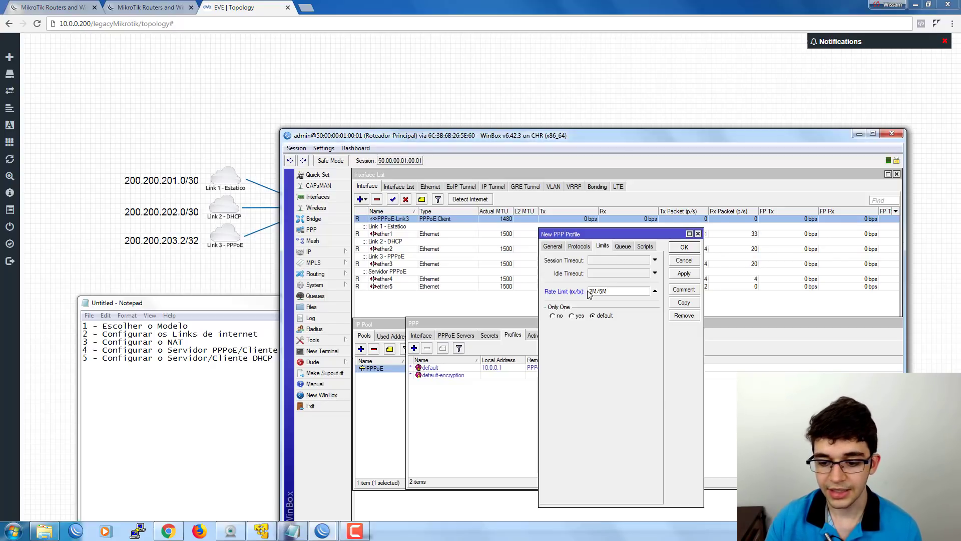
{"action": "mouse_move", "coordinate": [589, 291]}
{"action": "left_mouse_down"}
{"action": "mouse_move", "coordinate": [612, 291]}
{"action": "mouse_move", "coordinate": [597, 291]}
{"action": "left_mouse_up"}
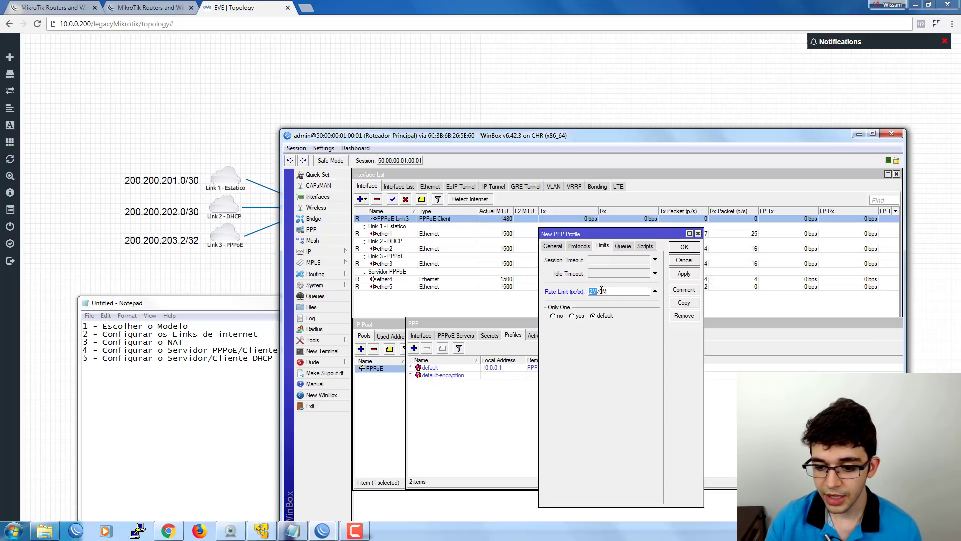
{"action": "left_click", "coordinate": [553, 246]}
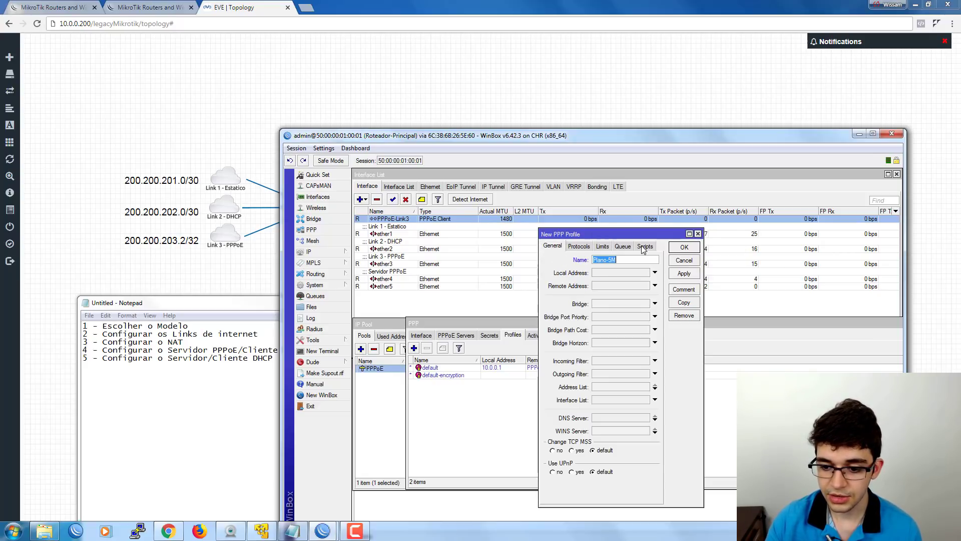
{"action": "left_click", "coordinate": [681, 247]}
{"action": "double_click", "coordinate": [432, 367]}
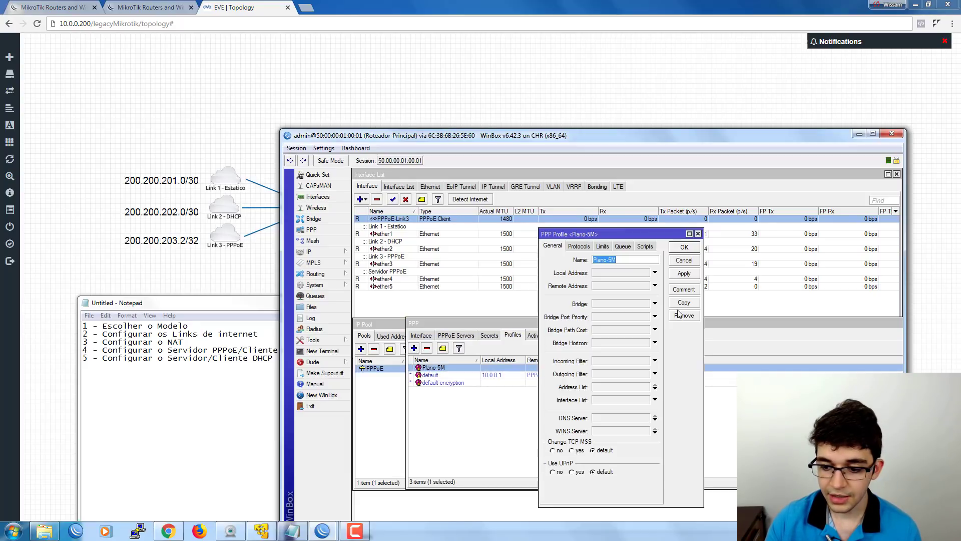
{"action": "left_click", "coordinate": [679, 306]}
Copy Plano-5M into a new Plano-10M profile with a 5M/10M rate limit, then close Plano-5M.
{"action": "left_click_drag", "start_coordinate": [626, 250], "coordinate": [542, 248]}
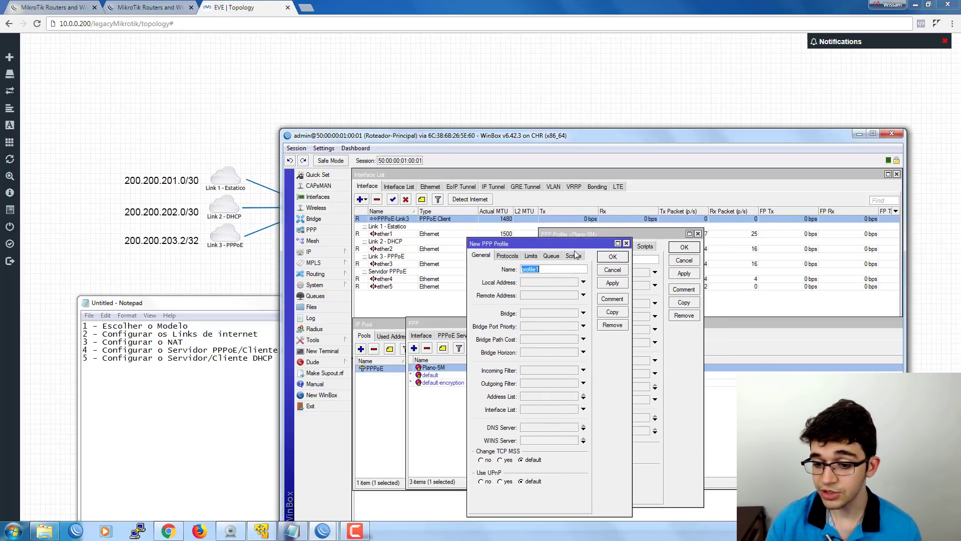
{"action": "left_click", "coordinate": [646, 235]}
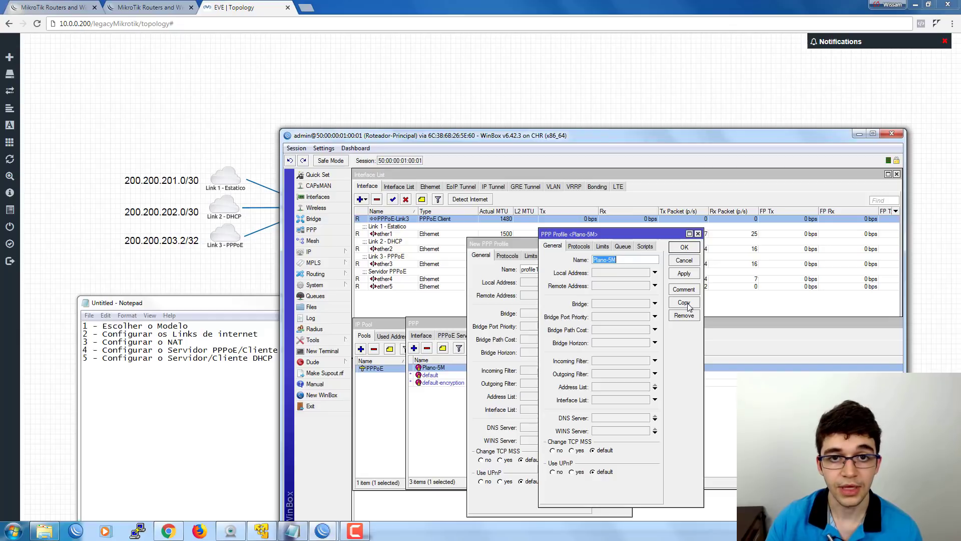
{"action": "left_click", "coordinate": [685, 304]}
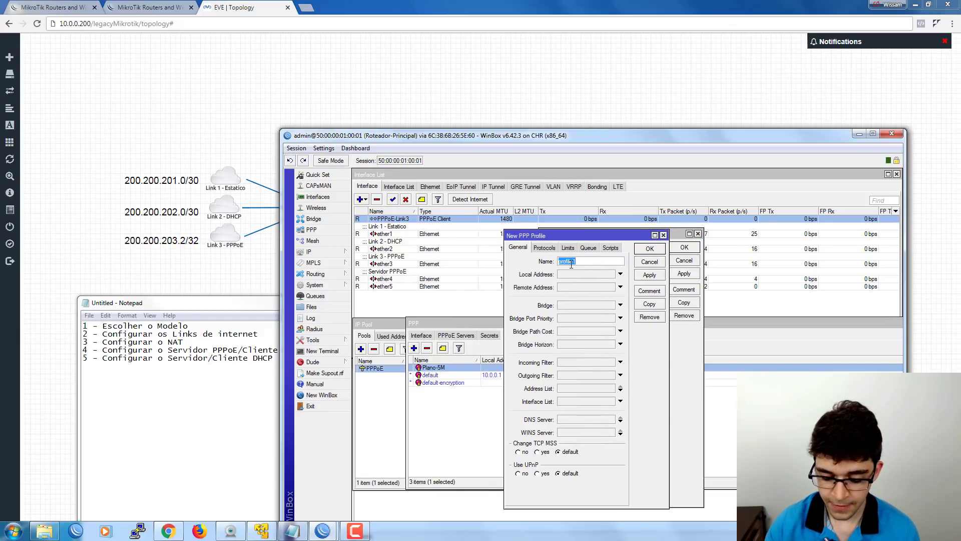
{"action": "type", "text": "Plano-1"}
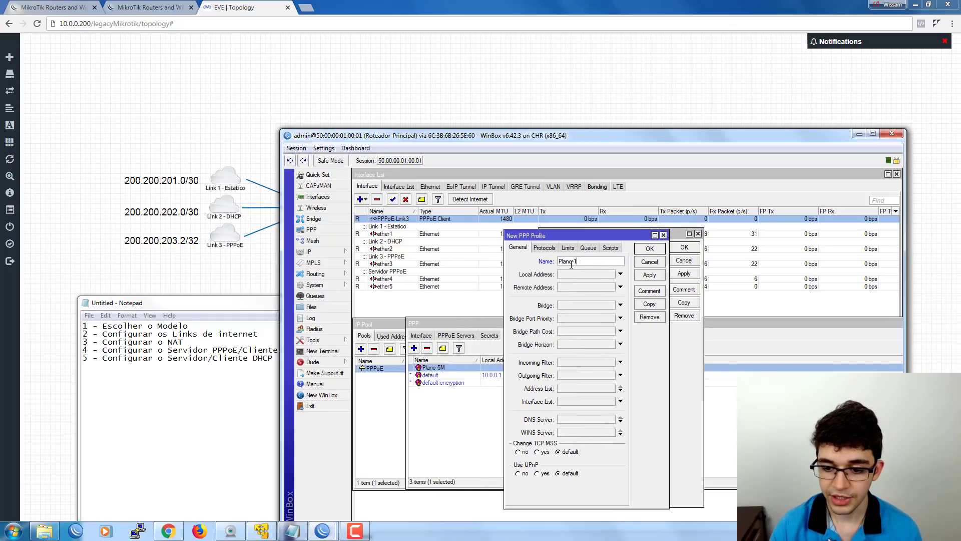
{"action": "type", "text": "0M"}
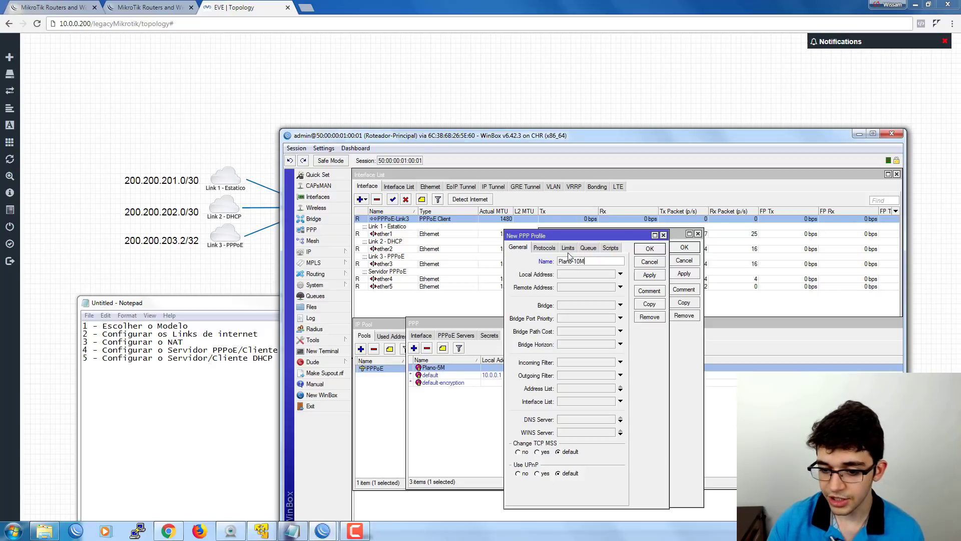
{"action": "left_click", "coordinate": [568, 248]}
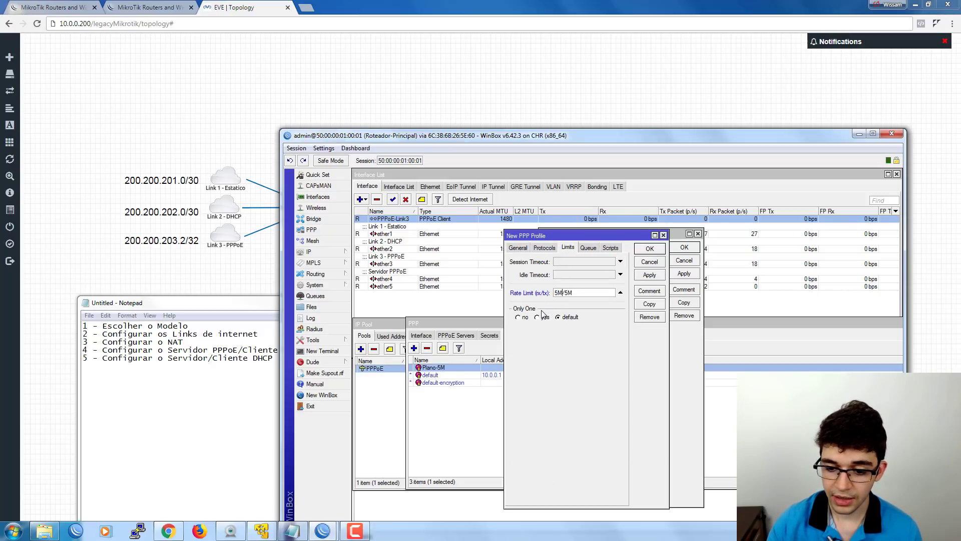
{"action": "type", "text": "10"}
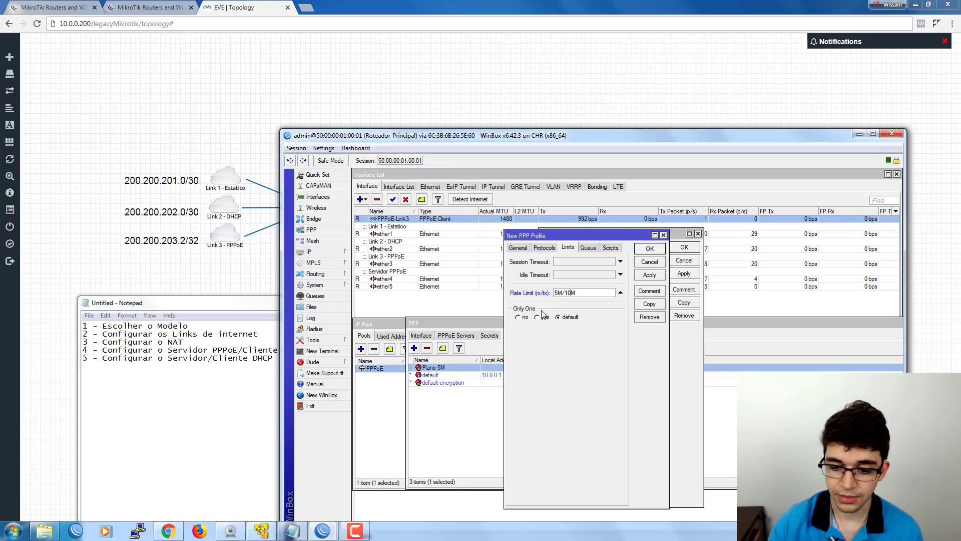
{"action": "left_click", "coordinate": [644, 249]}
{"action": "left_click", "coordinate": [677, 261]}
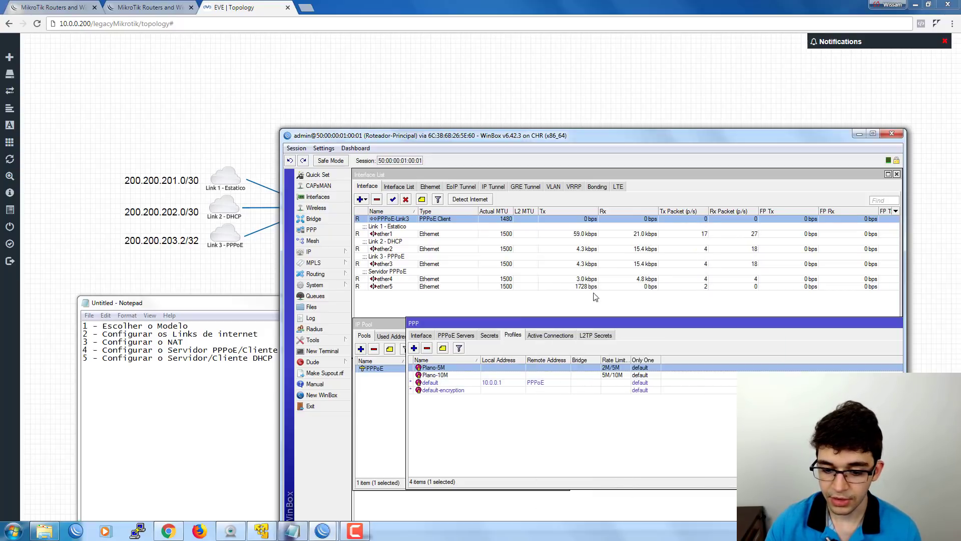
Create a new PPP profile named Plano-15M with rate limit 8M/15M.
{"action": "left_click", "coordinate": [414, 349]}
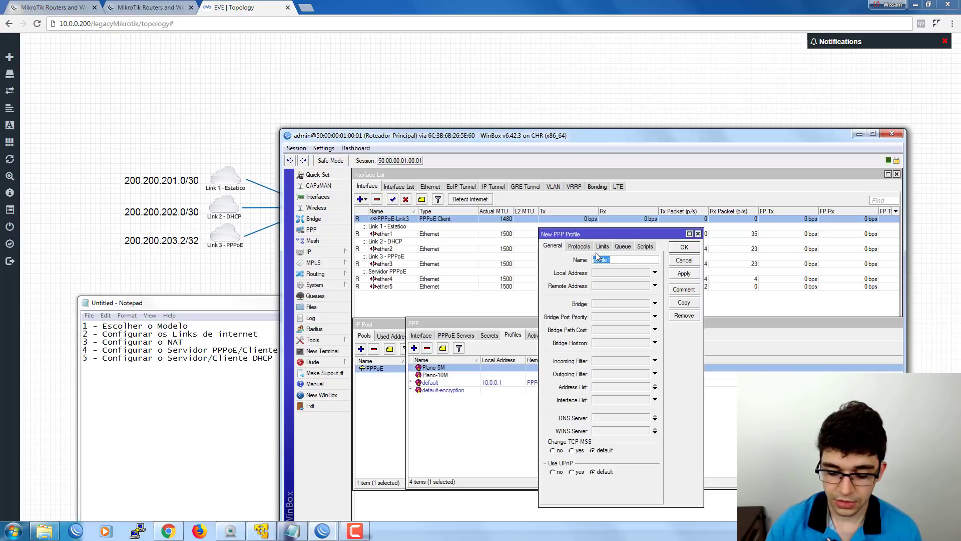
{"action": "type", "text": "Plano"}
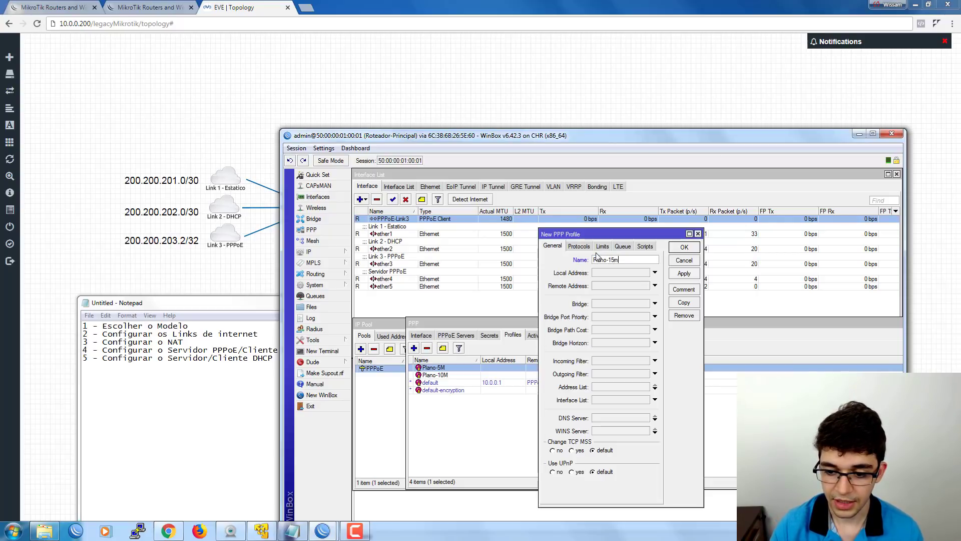
{"action": "type", "text": "-15m"}
{"action": "key", "text": "BackSpace"}
{"action": "type", "text": "M"}
{"action": "left_click", "coordinate": [603, 246]}
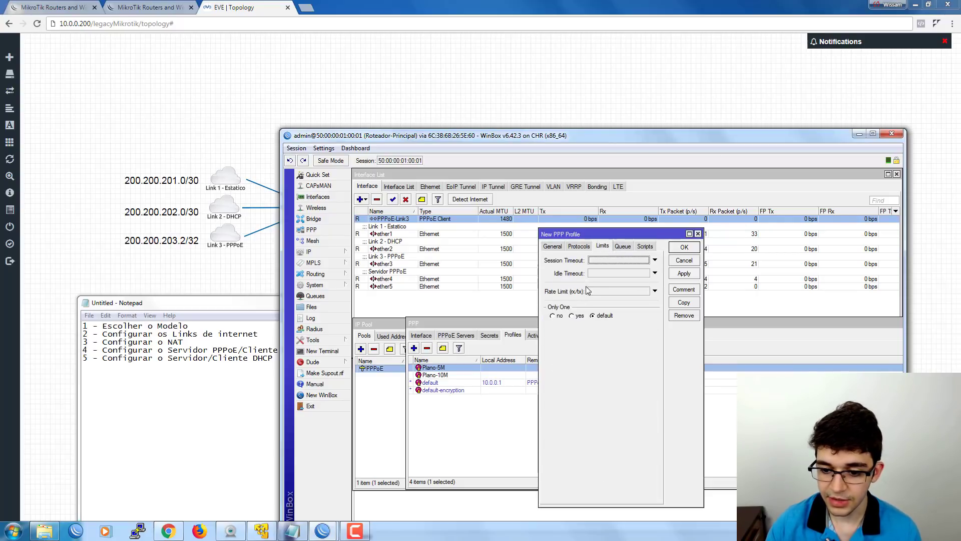
{"action": "left_click", "coordinate": [595, 292]}
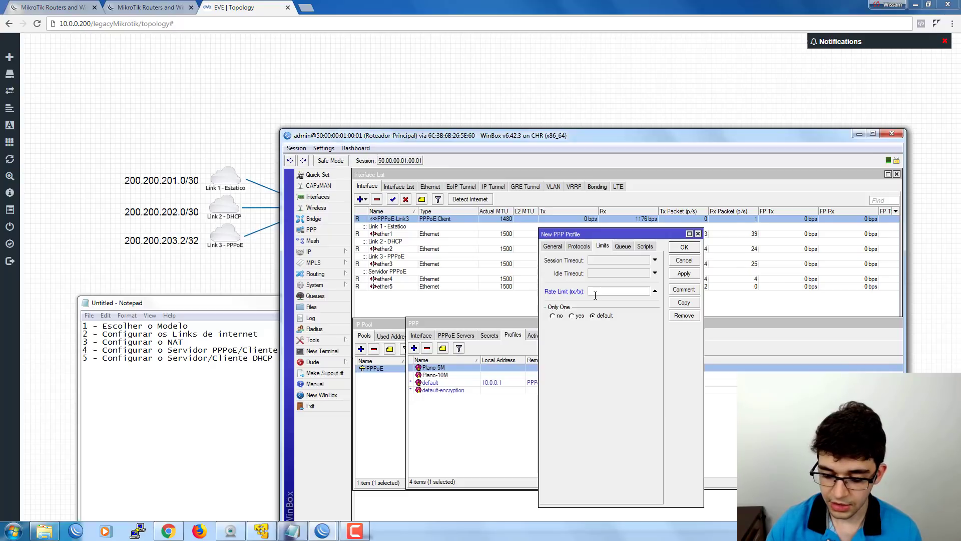
{"action": "type", "text": "8M"}
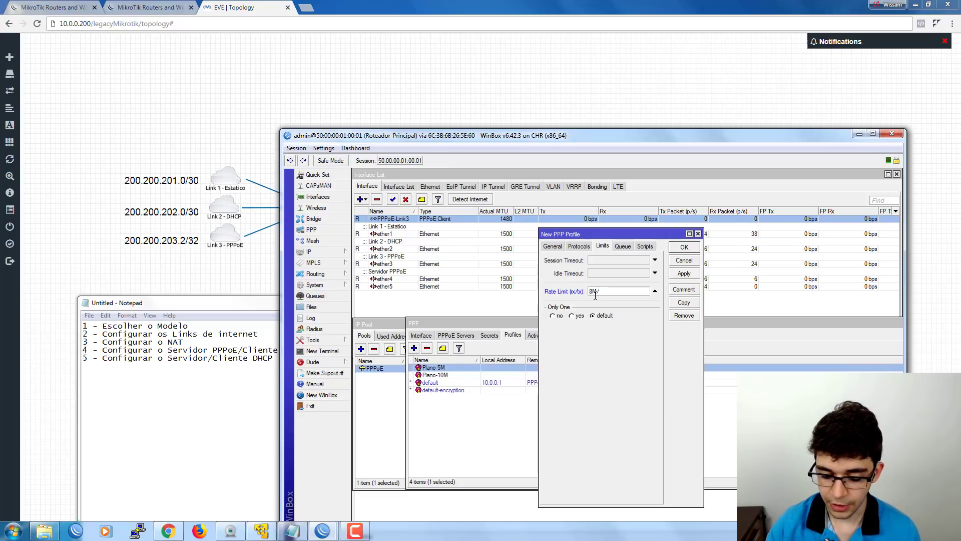
{"action": "type", "text": "/15M"}
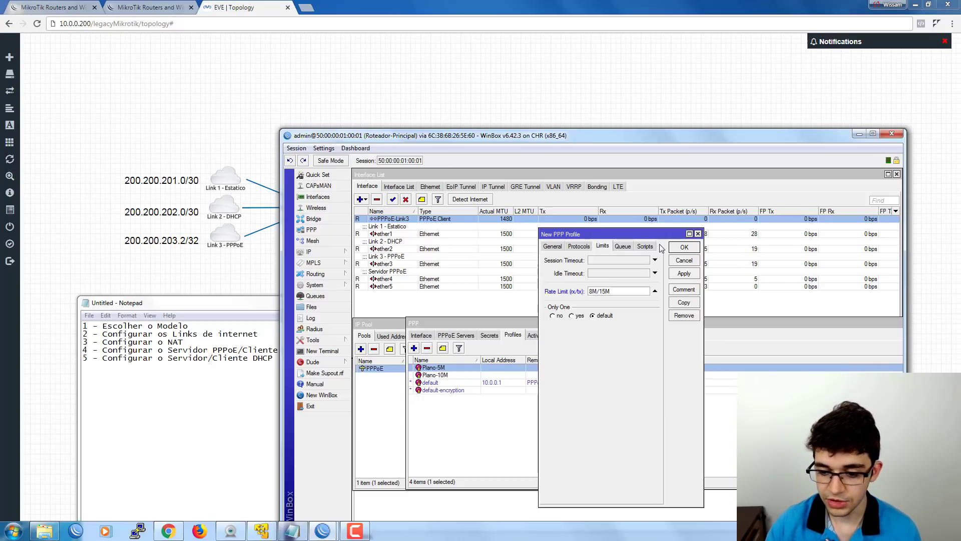
{"action": "left_click", "coordinate": [683, 247]}
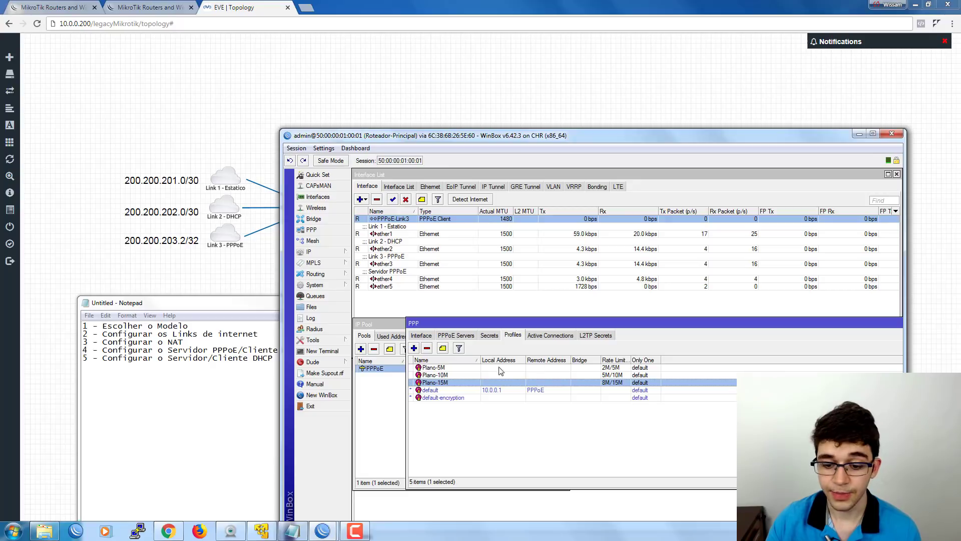
{"action": "left_click", "coordinate": [501, 392]}
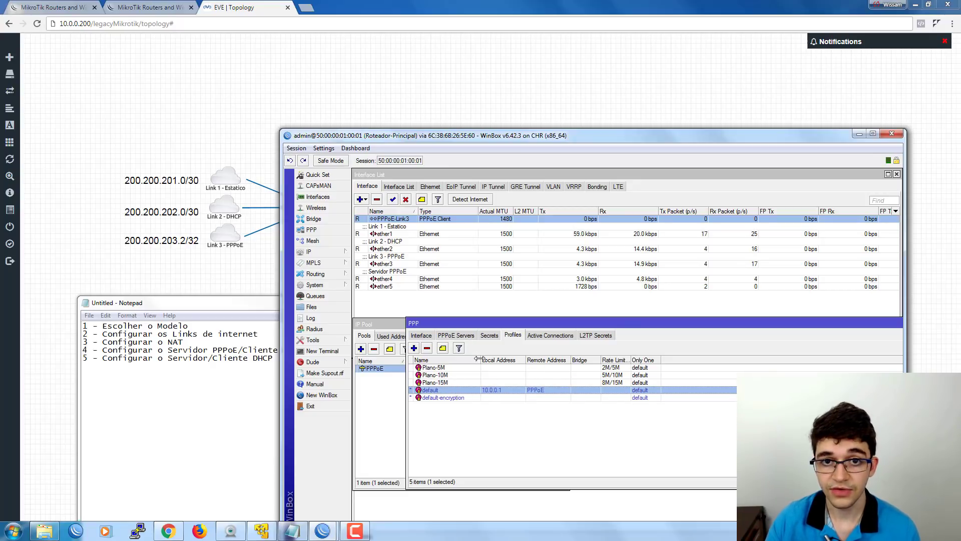
In PPP Secrets, set the cliente1 account's profile to Plano-5M, leaving caller ID unset.
{"action": "left_click", "coordinate": [491, 334]}
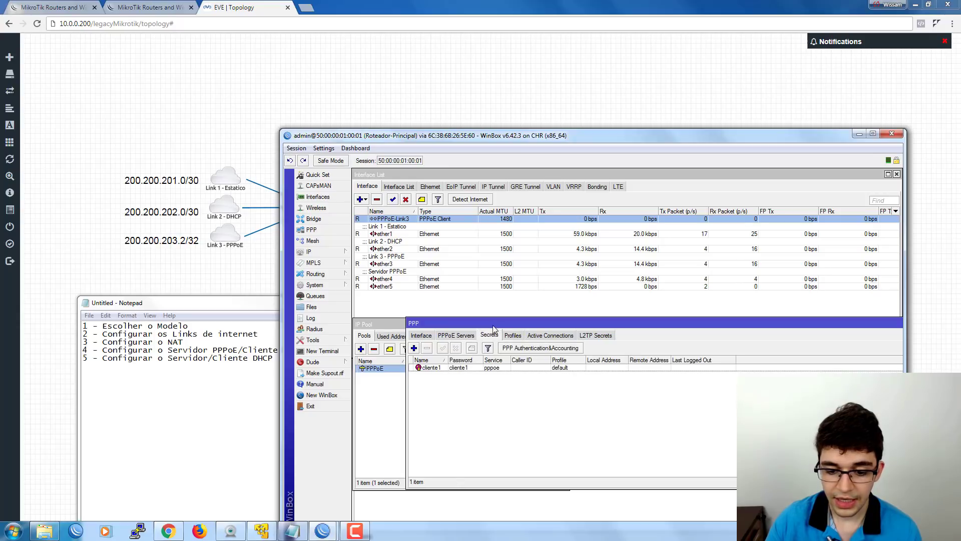
{"action": "double_click", "coordinate": [466, 369]}
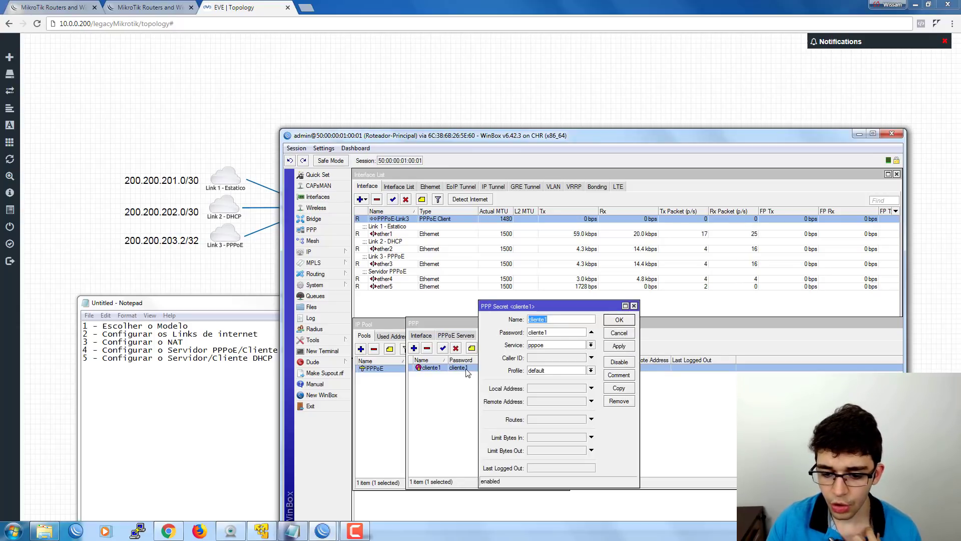
{"action": "left_click", "coordinate": [548, 373]}
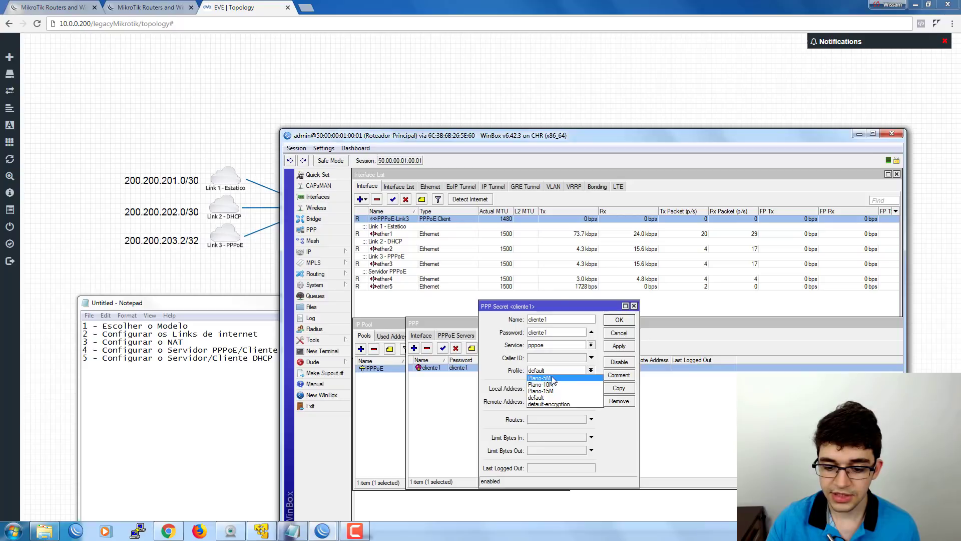
{"action": "left_click", "coordinate": [547, 378]}
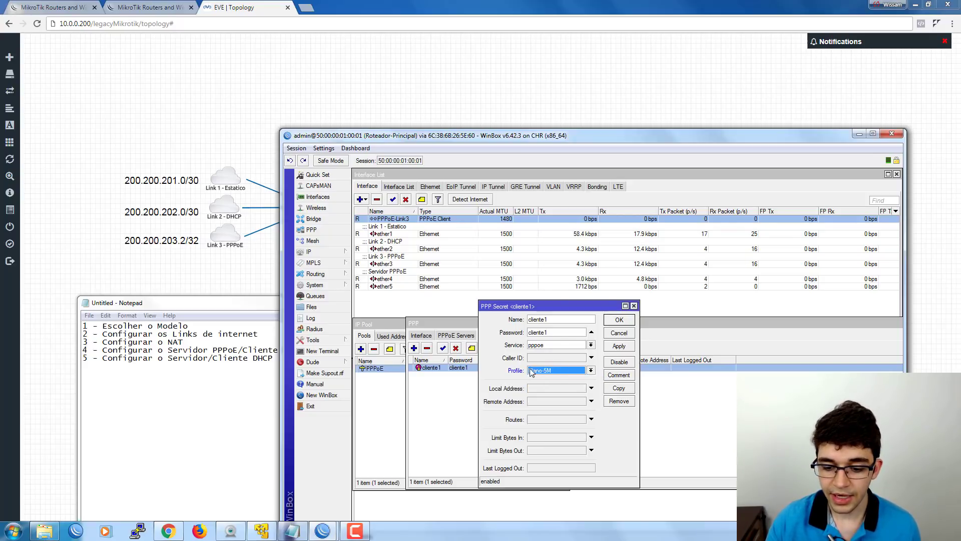
{"action": "left_click", "coordinate": [542, 357]}
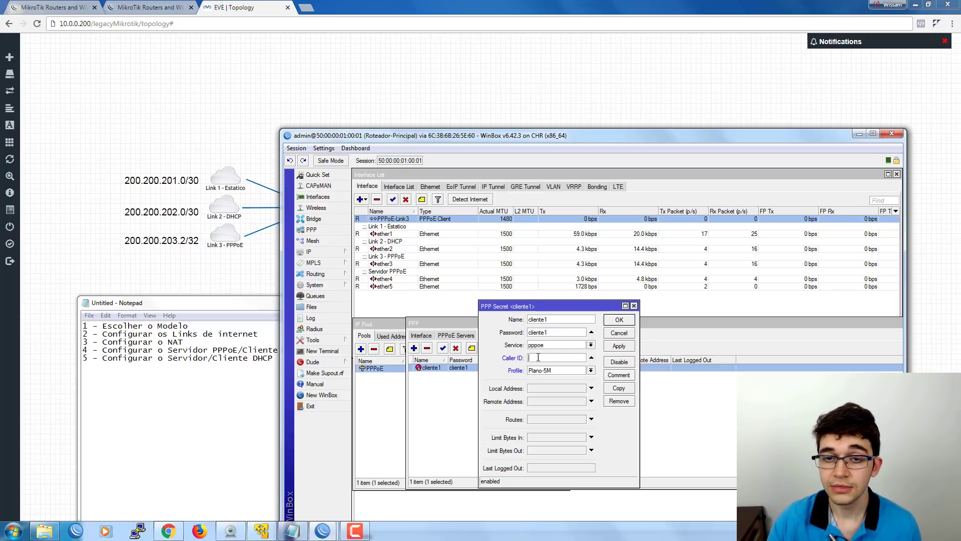
{"action": "left_click", "coordinate": [591, 358]}
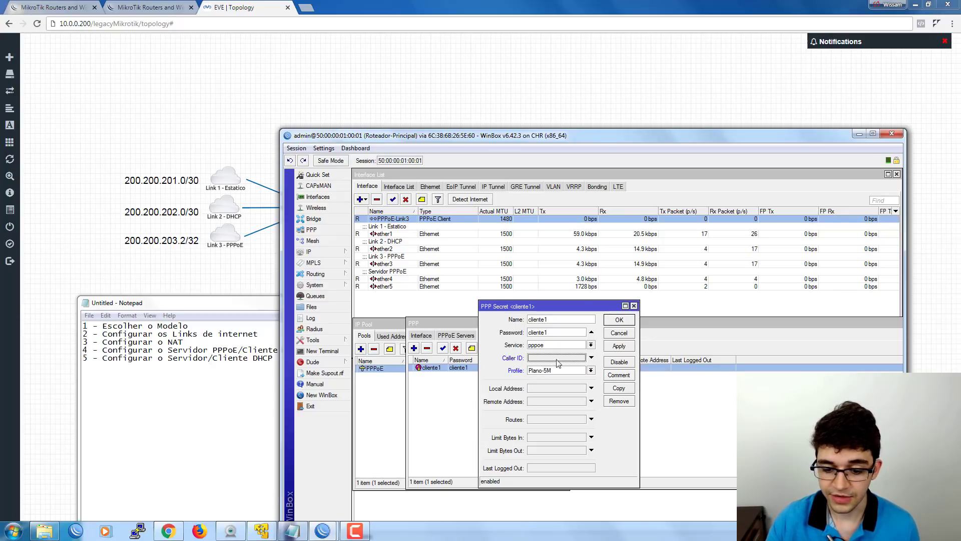
Leave cliente1's local/remote addresses and incoming limit unset, save, and bring Notepad forward.
{"action": "left_click", "coordinate": [540, 389]}
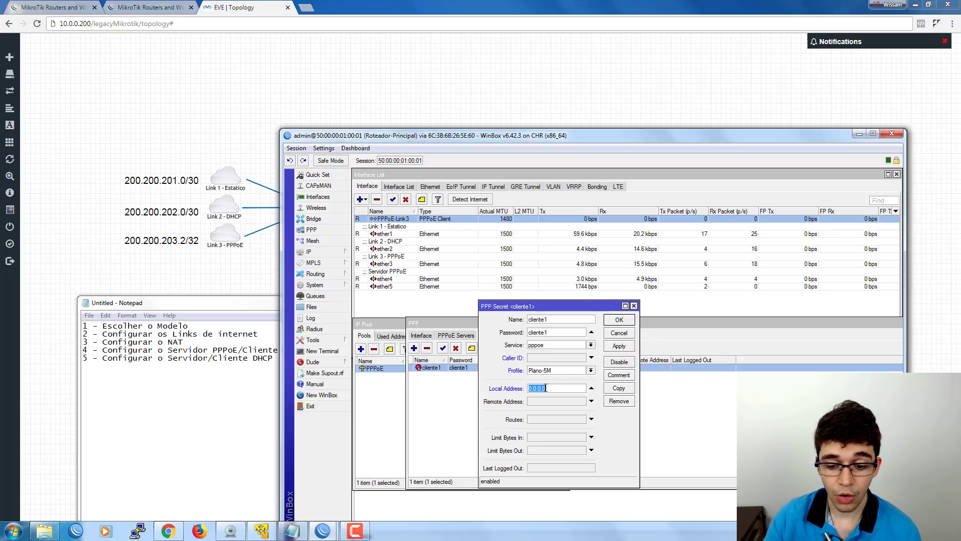
{"action": "left_click", "coordinate": [554, 400]}
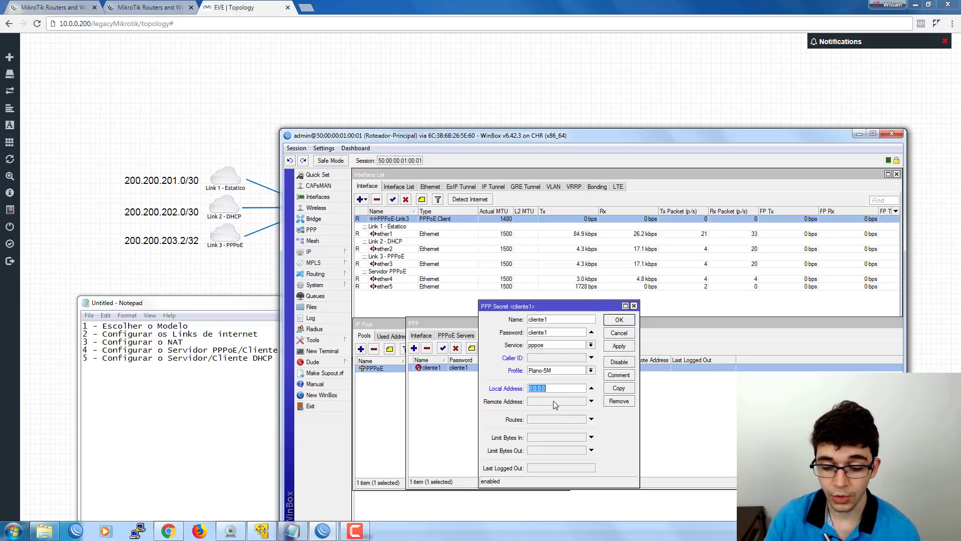
{"action": "left_click", "coordinate": [556, 400]}
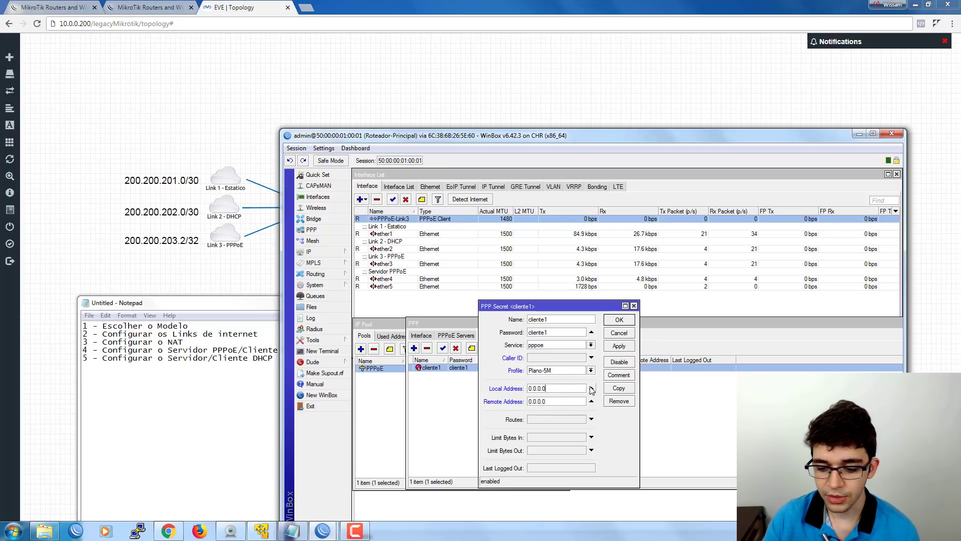
{"action": "left_click", "coordinate": [591, 388]}
{"action": "left_click", "coordinate": [591, 401]}
{"action": "left_click_drag", "start_coordinate": [522, 309], "coordinate": [567, 274]}
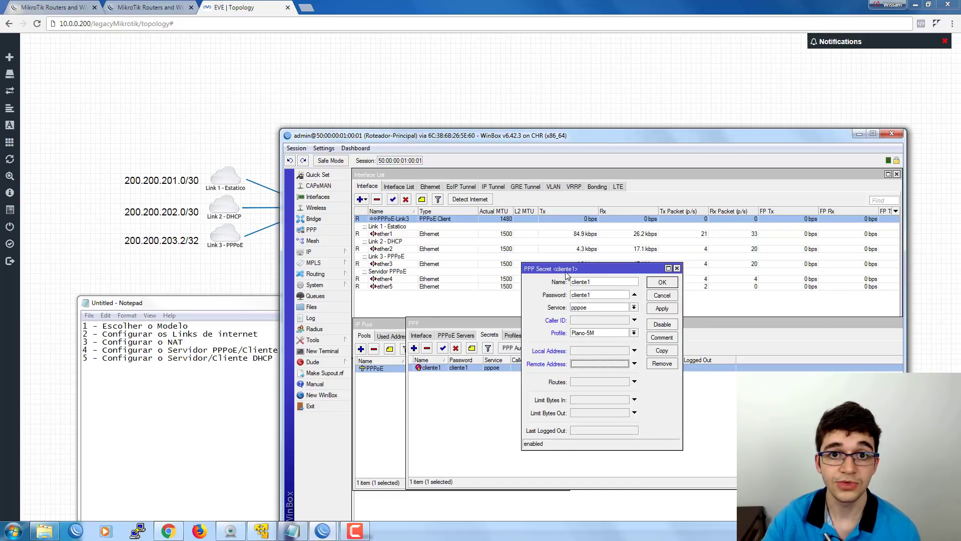
{"action": "left_click", "coordinate": [598, 383]}
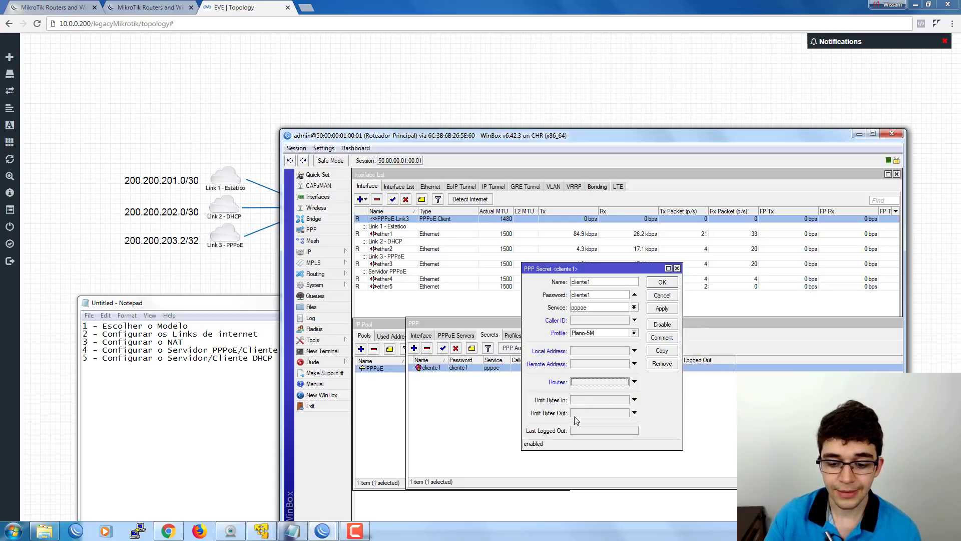
{"action": "left_click", "coordinate": [582, 400]}
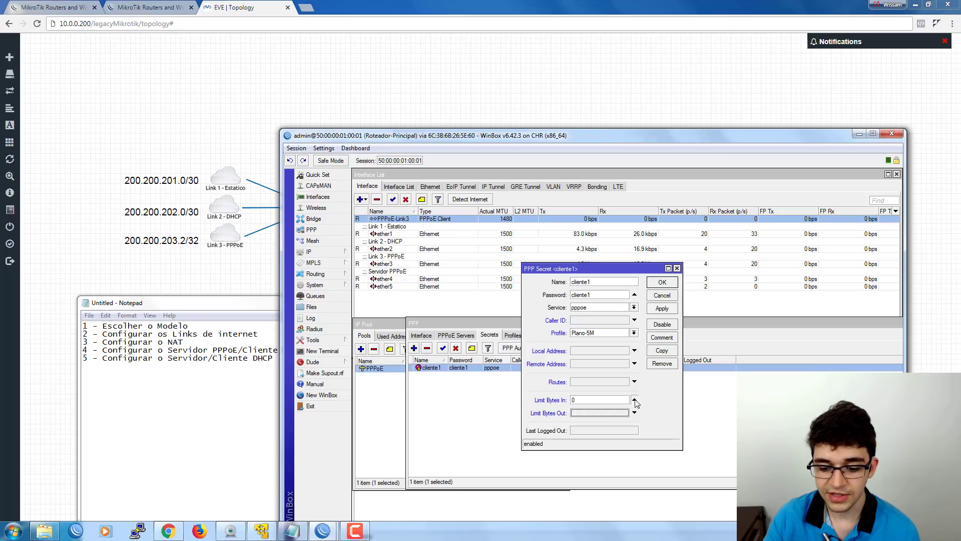
{"action": "left_click", "coordinate": [634, 400]}
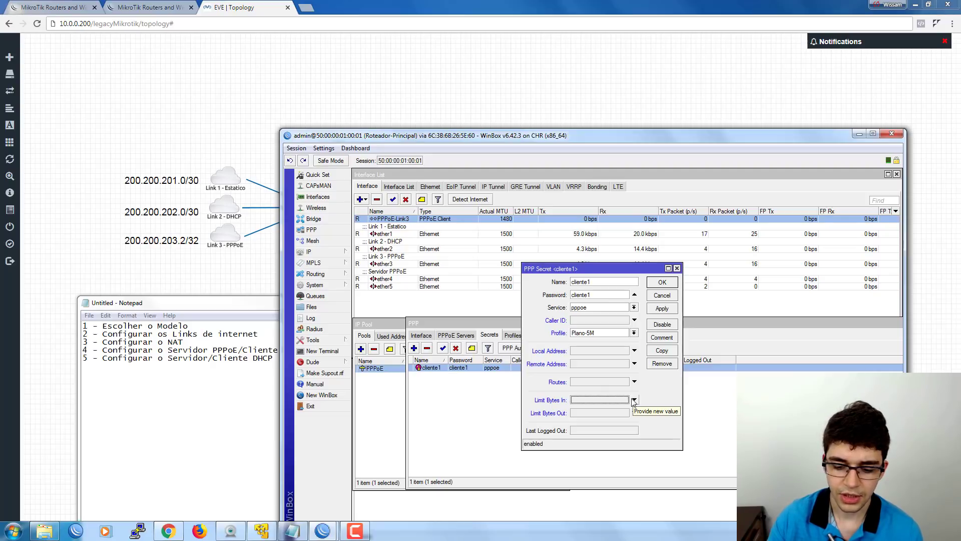
{"action": "left_click", "coordinate": [634, 400]}
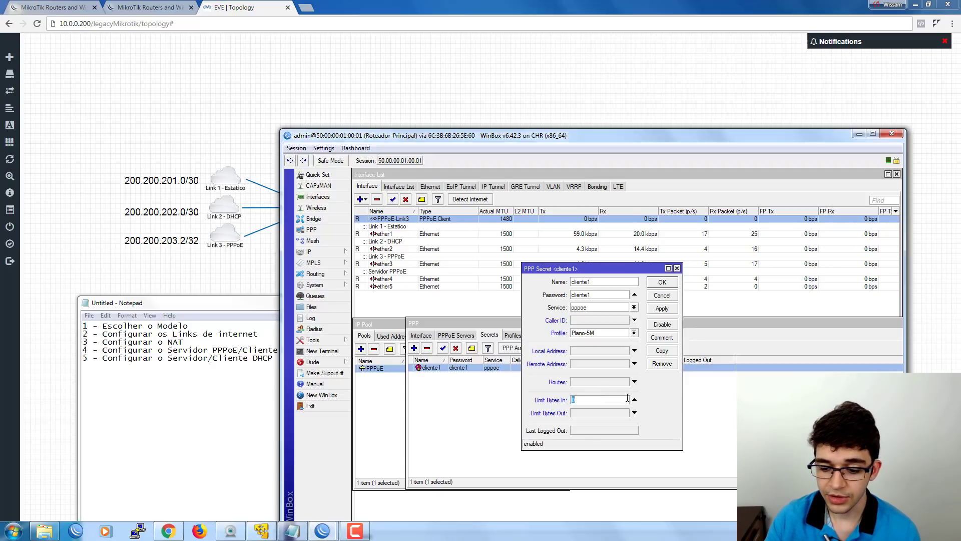
{"action": "left_click", "coordinate": [634, 399]}
{"action": "left_click", "coordinate": [661, 283]}
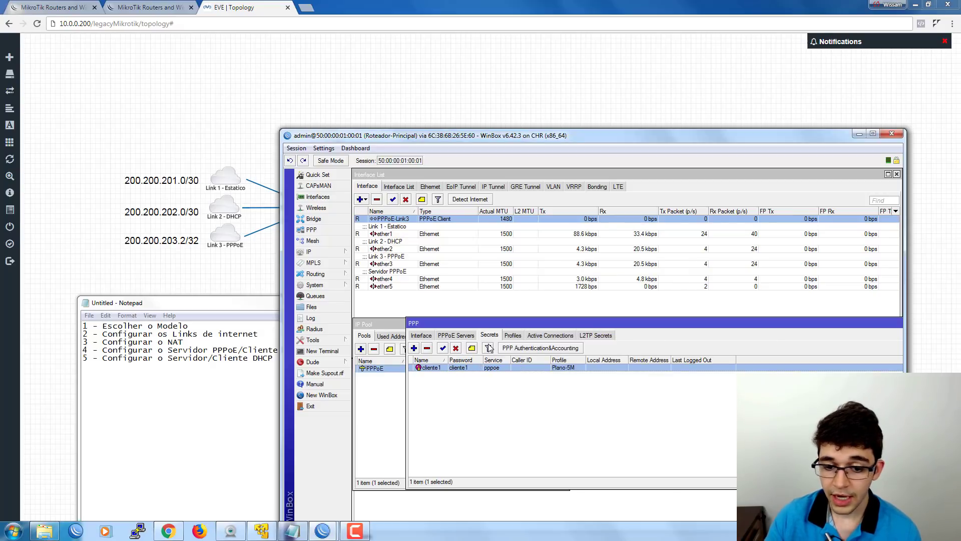
{"action": "left_click", "coordinate": [199, 342]}
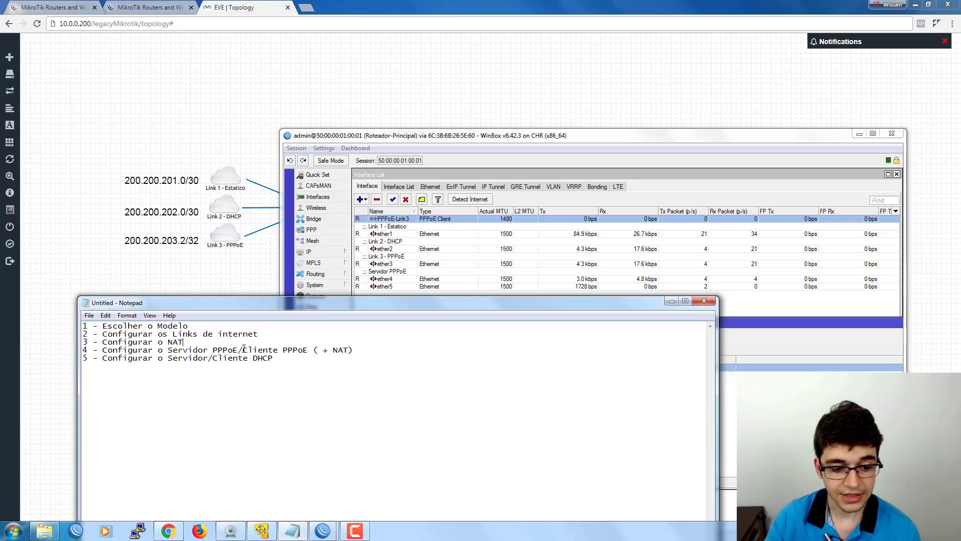
Connect a second WinBox session to the RoMON neighbor router 50:00:00:02:00:01.
{"action": "left_click_drag", "start_coordinate": [243, 349], "coordinate": [359, 351]}
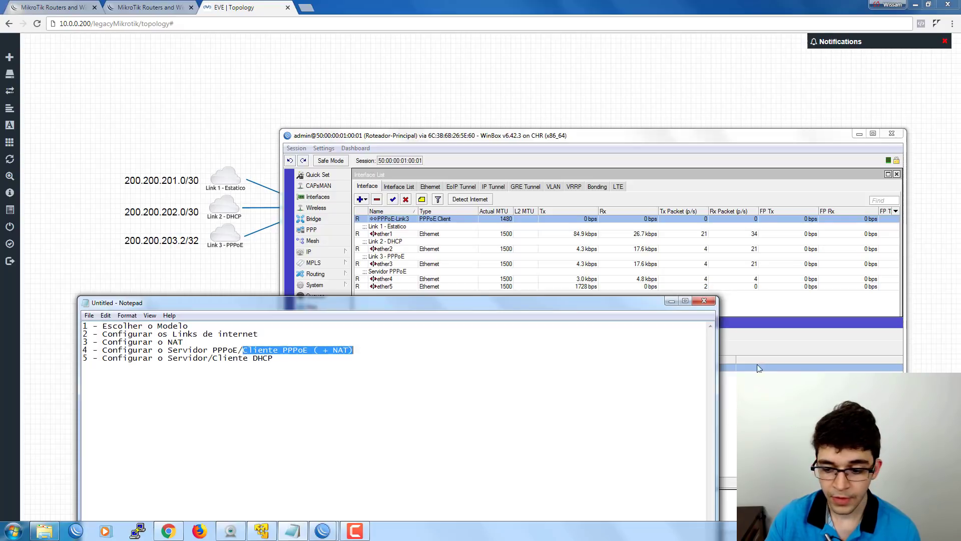
{"action": "left_click", "coordinate": [758, 368]}
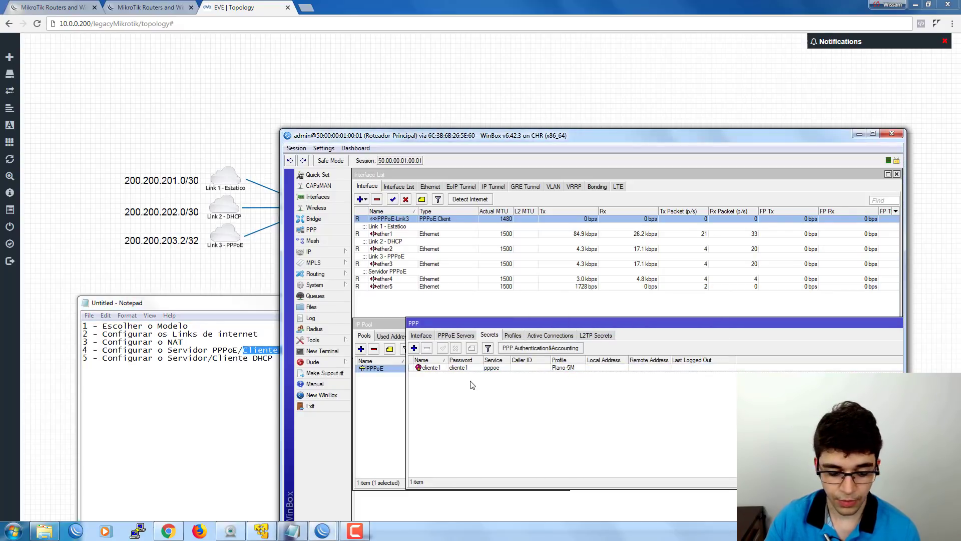
{"action": "mouse_move", "coordinate": [322, 531]}
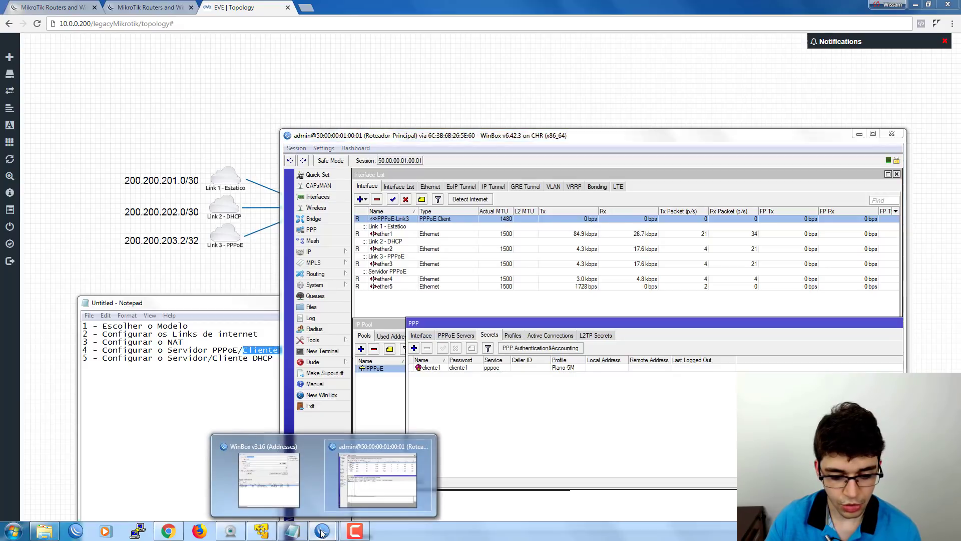
{"action": "left_click", "coordinate": [279, 493]}
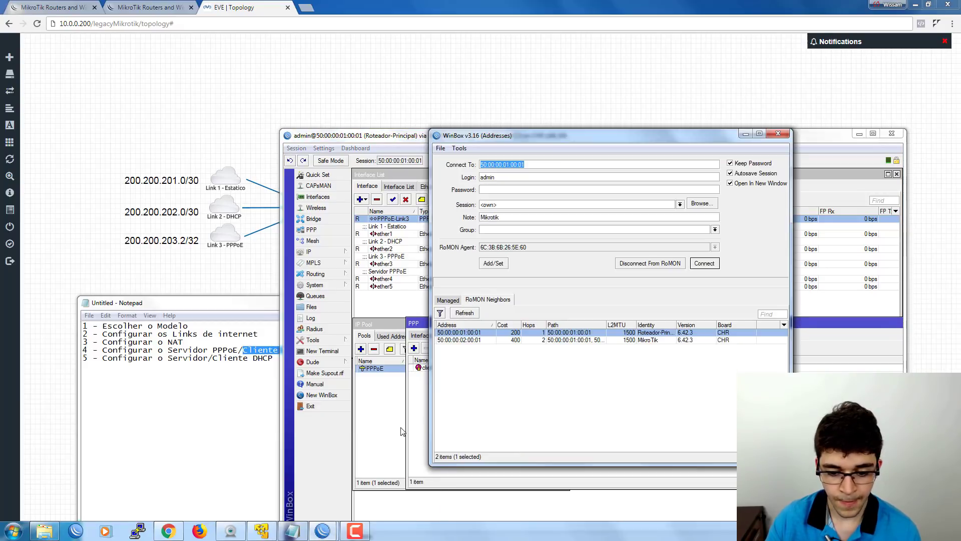
{"action": "left_click", "coordinate": [480, 340]}
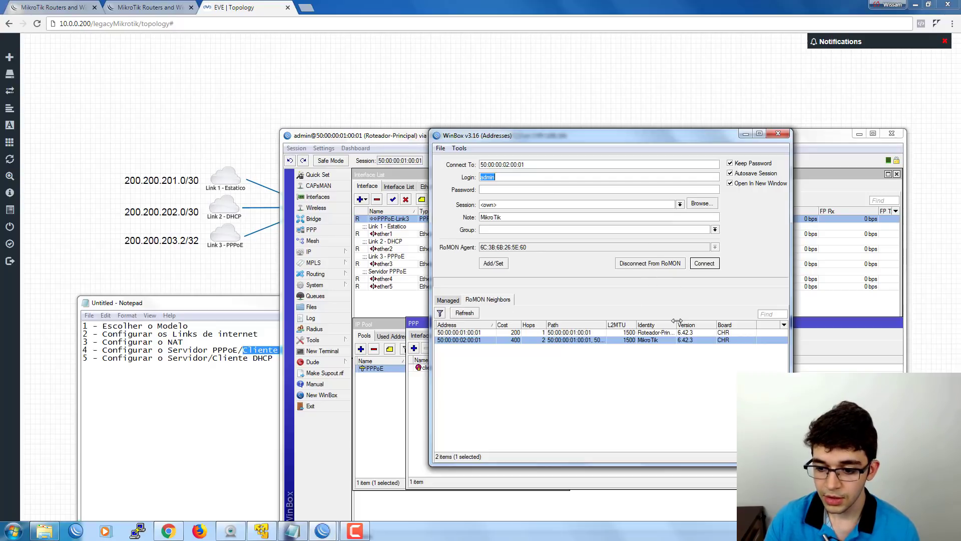
{"action": "left_click_drag", "start_coordinate": [677, 321], "coordinate": [693, 321]}
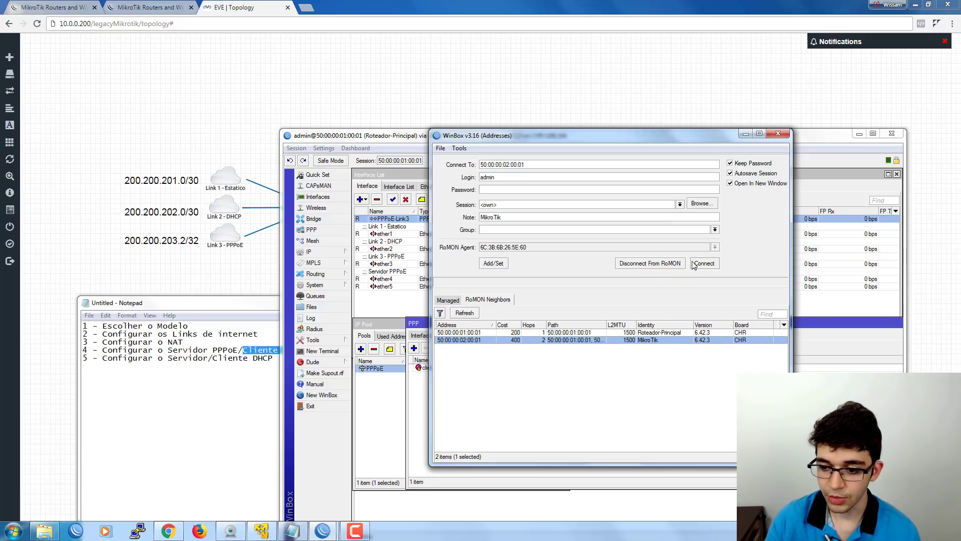
{"action": "left_click", "coordinate": [700, 264]}
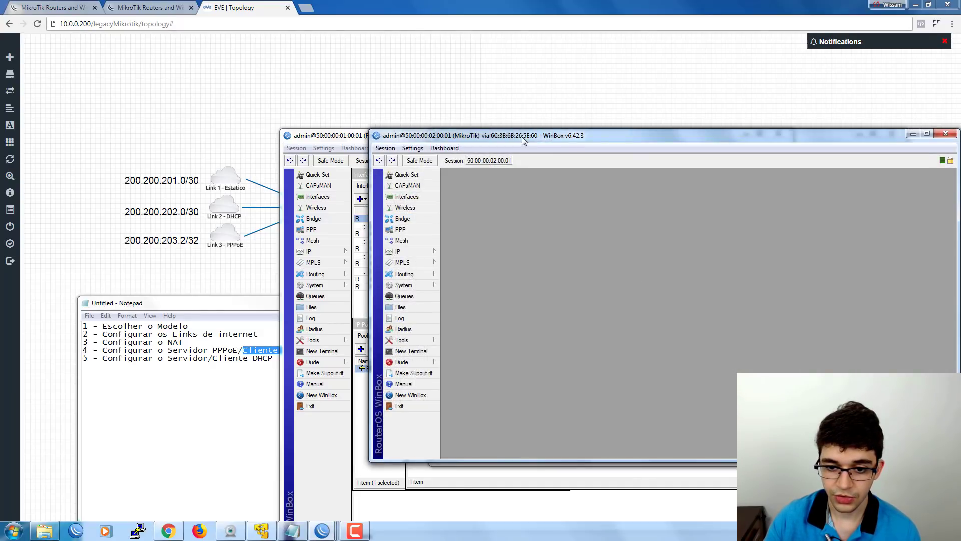
{"action": "left_click_drag", "start_coordinate": [521, 136], "coordinate": [449, 137]}
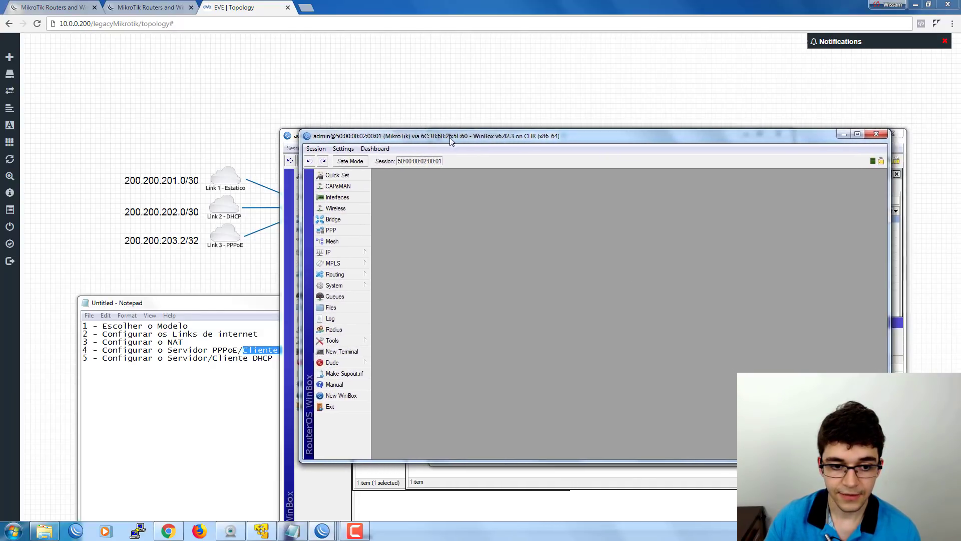
Open the client router's Interface List, briefly checking the IP DHCP Client list.
{"action": "left_click", "coordinate": [334, 197]}
{"action": "left_click", "coordinate": [327, 252]}
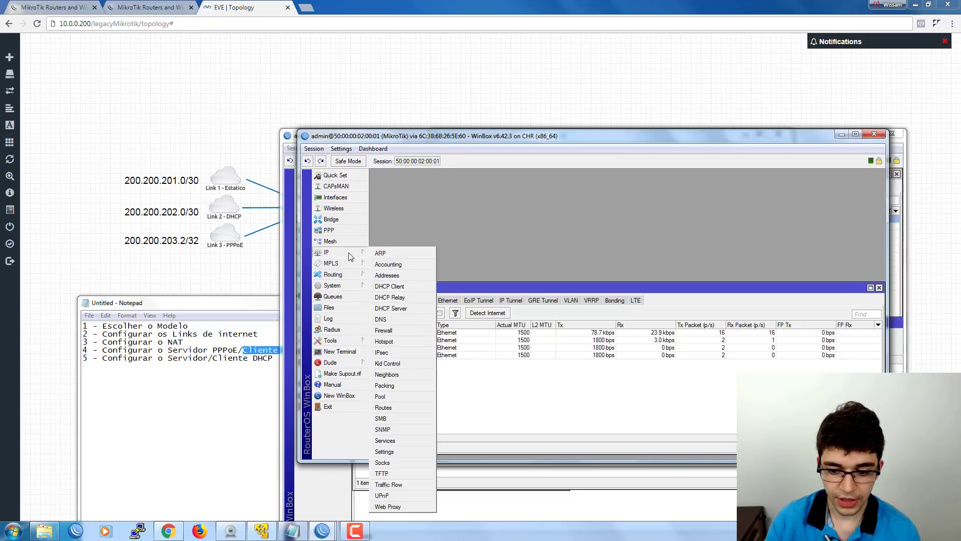
{"action": "left_click", "coordinate": [399, 288]}
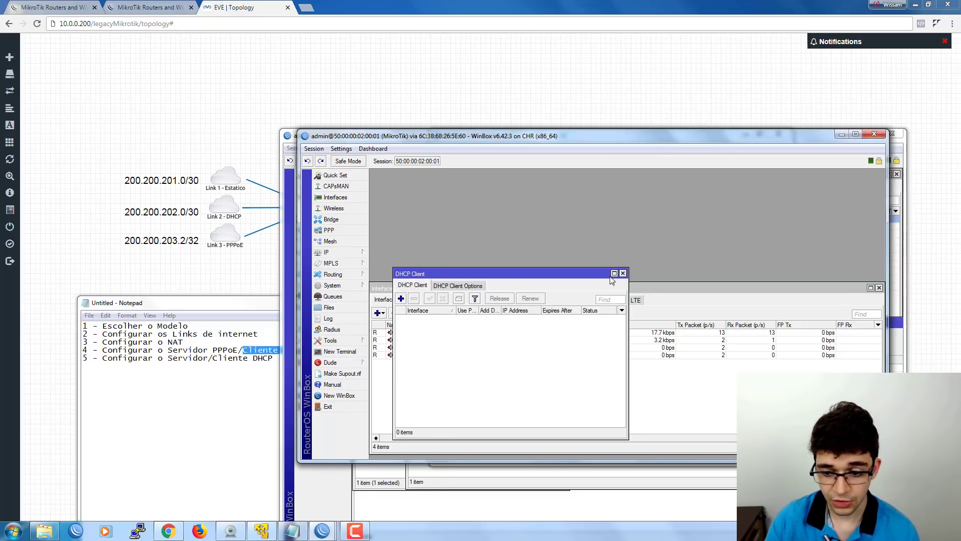
{"action": "left_click", "coordinate": [623, 274]}
{"action": "left_click_drag", "start_coordinate": [536, 283], "coordinate": [525, 174]}
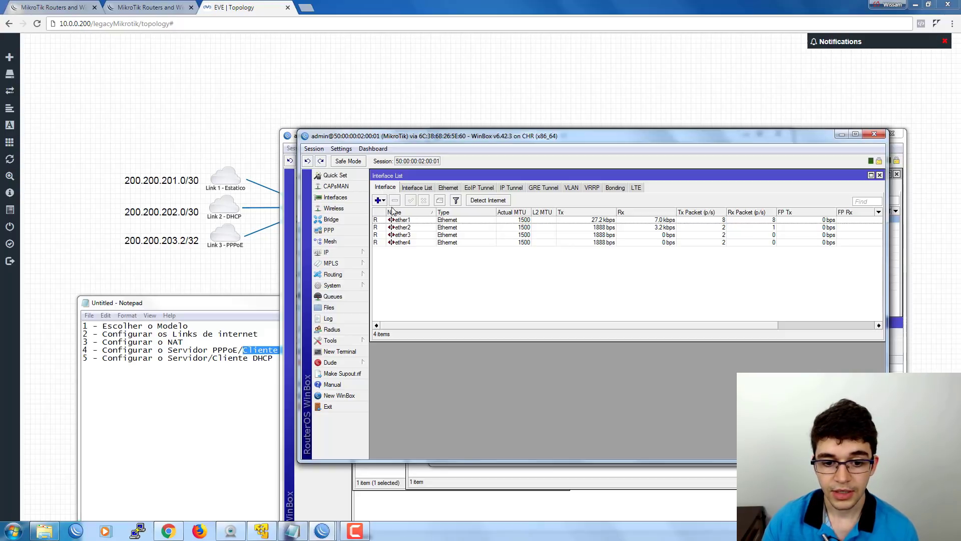
Give ether1 the comment 'Link 1 PPPoE'.
{"action": "left_click", "coordinate": [399, 221]}
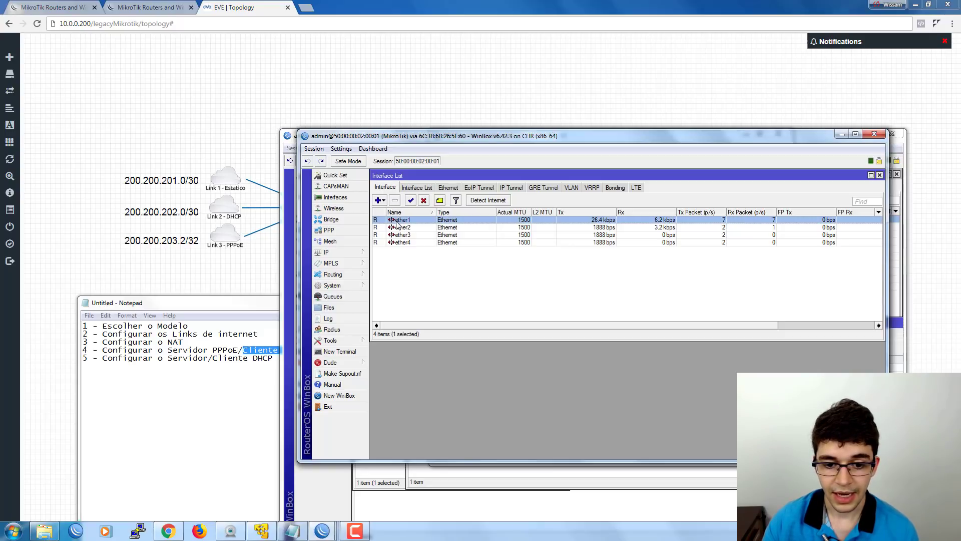
{"action": "left_click", "coordinate": [440, 200]}
{"action": "left_click_drag", "start_coordinate": [577, 298], "coordinate": [564, 292]}
{"action": "type", "text": "Link 1"}
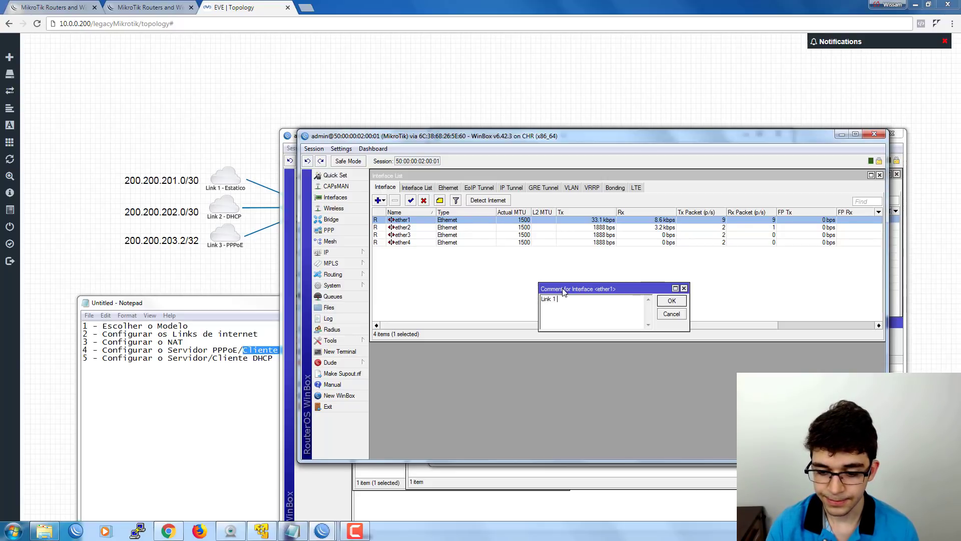
{"action": "type", "text": " PPPoE"}
{"action": "key", "text": "Return"}
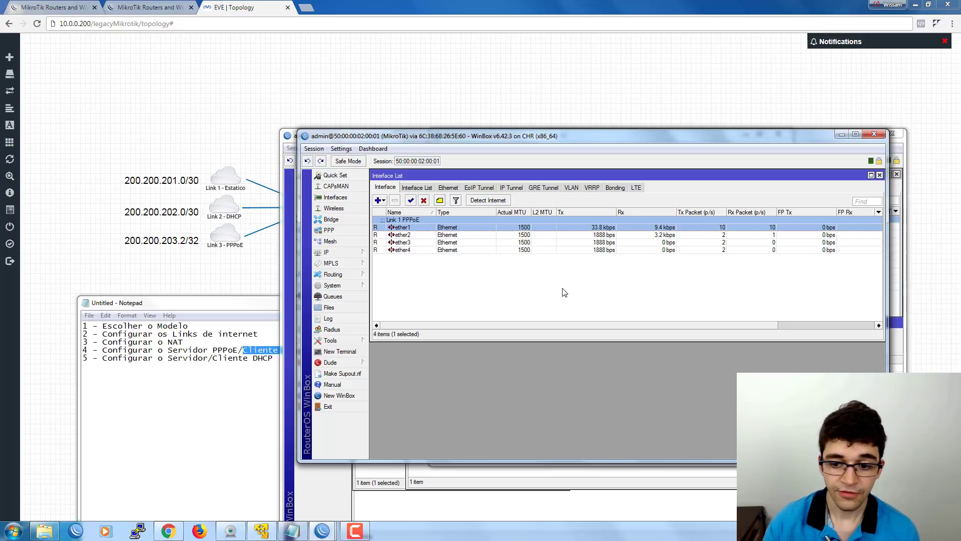
{"action": "left_click", "coordinate": [411, 228]}
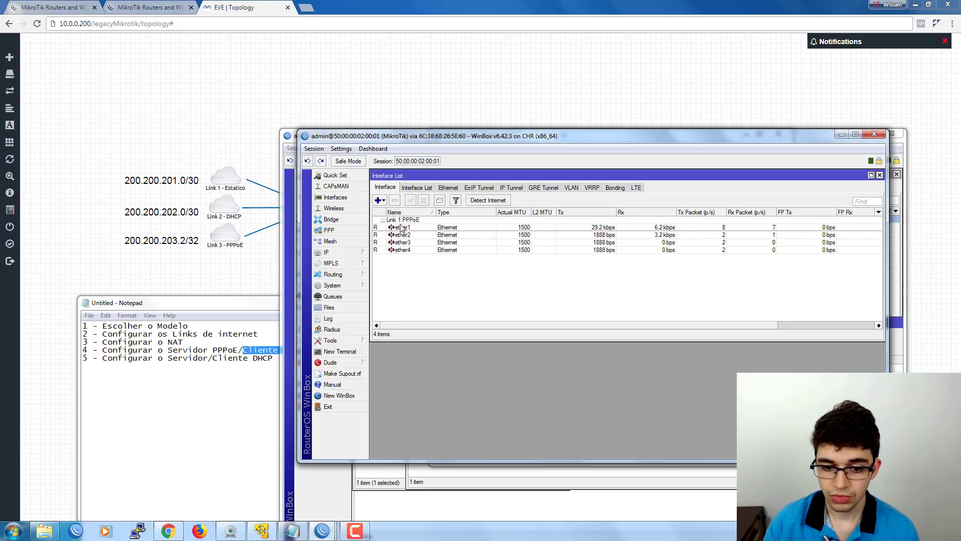
{"action": "left_click", "coordinate": [379, 200]}
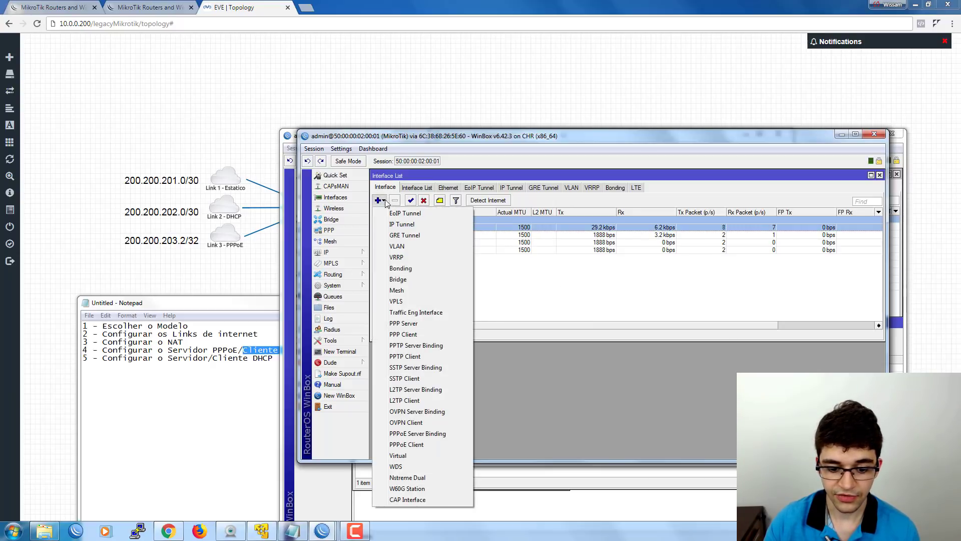
Add a PPPoE client PPPoE-Link1 on ether1 with Max MTU and MRU 1492.
{"action": "left_click", "coordinate": [415, 444]}
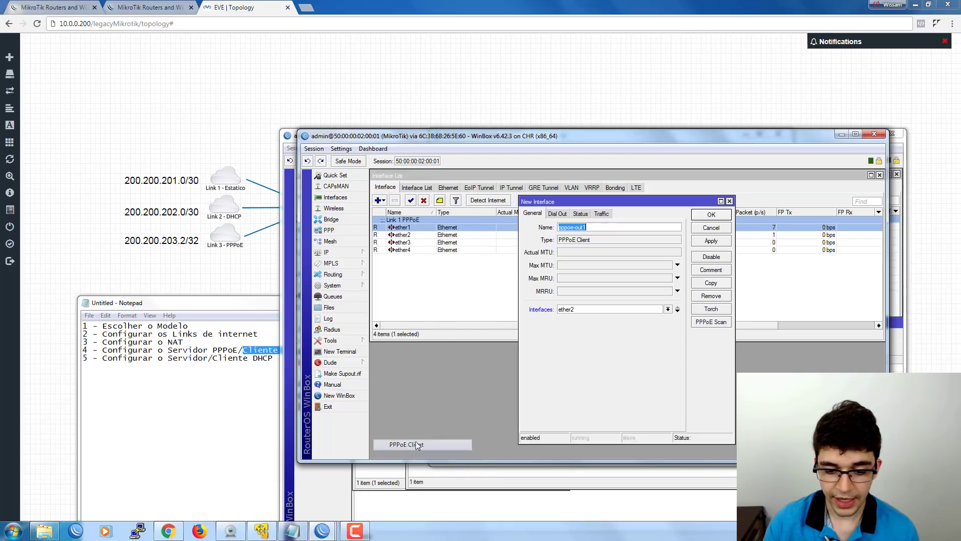
{"action": "left_click_drag", "start_coordinate": [583, 206], "coordinate": [530, 210]}
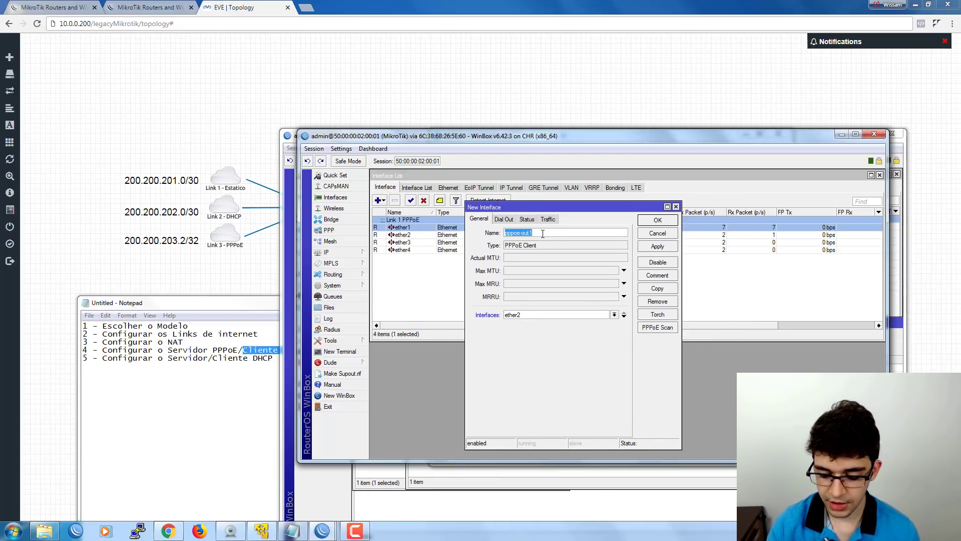
{"action": "type", "text": "PPPoE"}
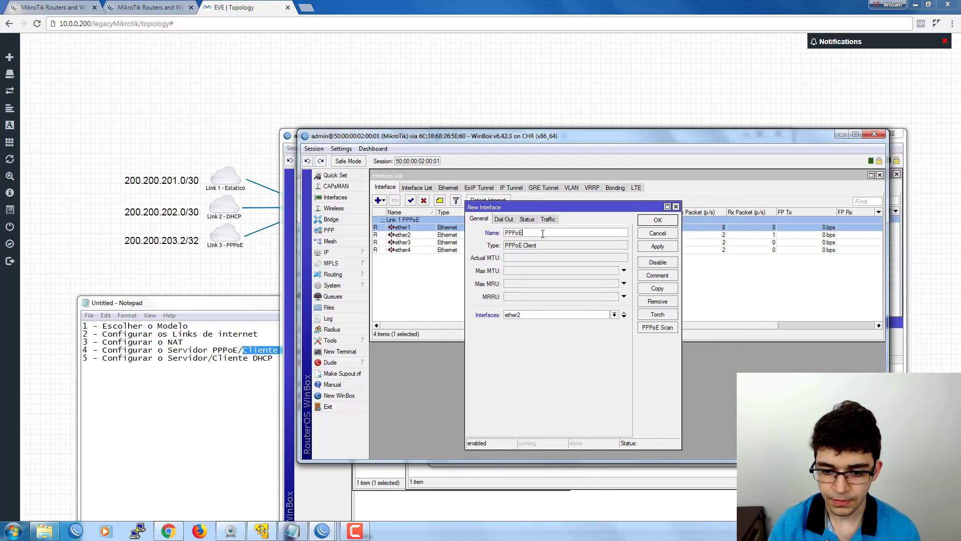
{"action": "type", "text": "-Link1"}
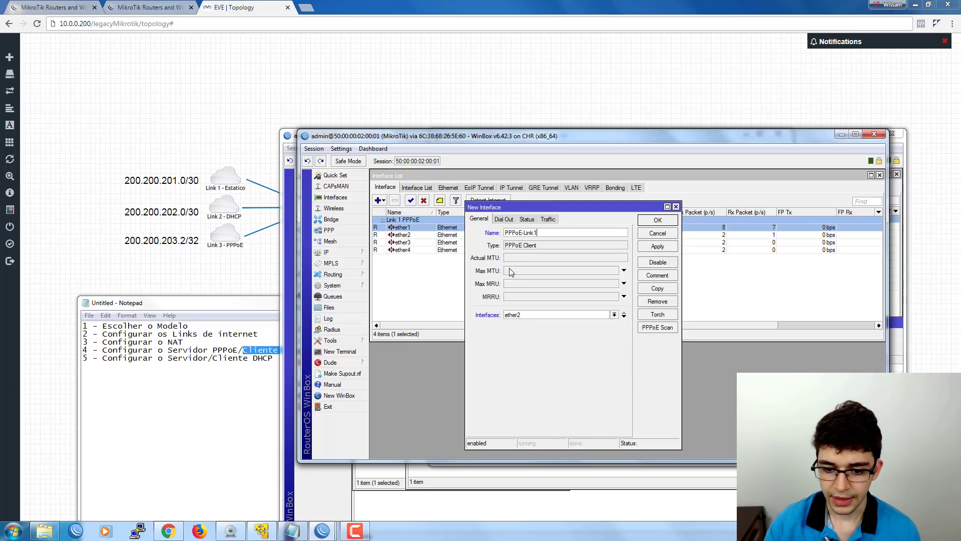
{"action": "left_click", "coordinate": [510, 271]}
{"action": "type", "text": "1492"}
{"action": "left_click", "coordinate": [514, 285]}
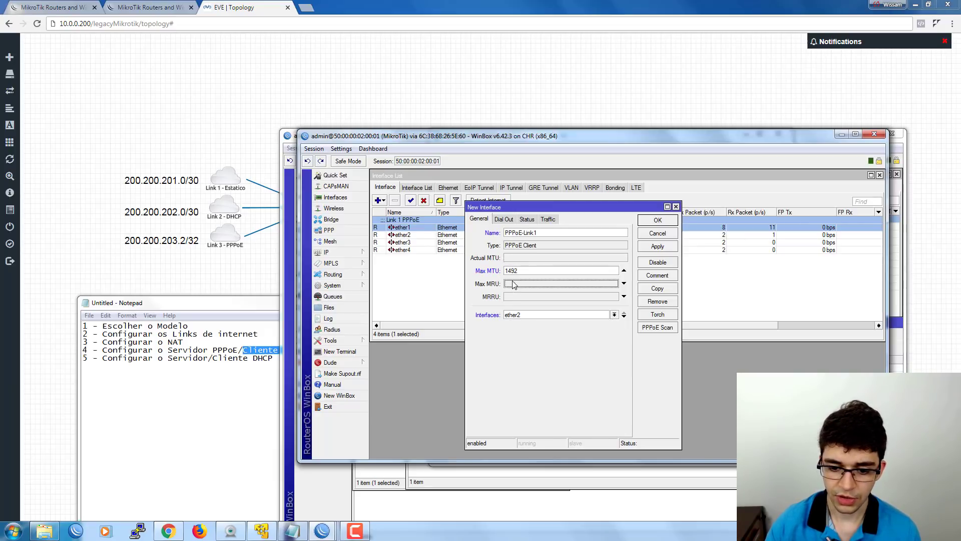
{"action": "type", "text": "1492"}
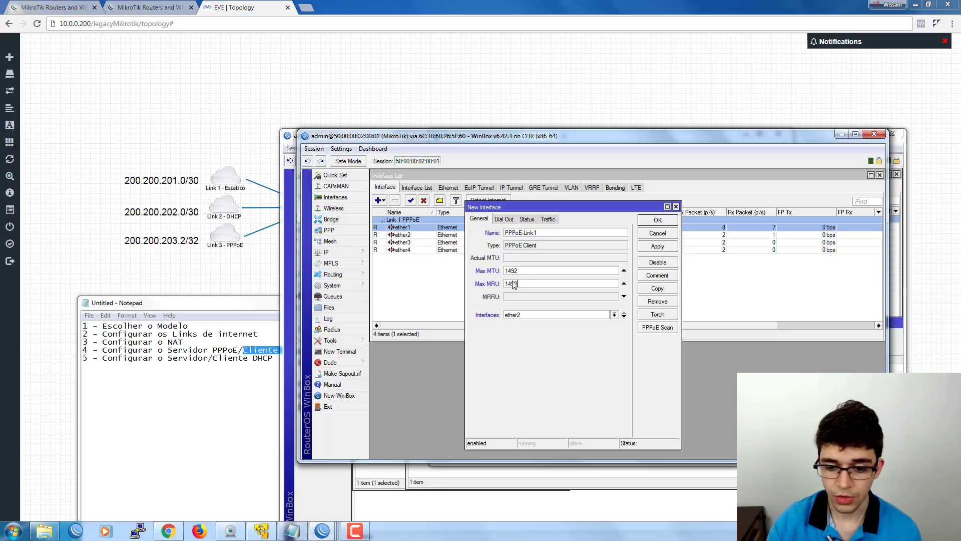
{"action": "left_click", "coordinate": [517, 315]}
{"action": "left_click", "coordinate": [525, 325]}
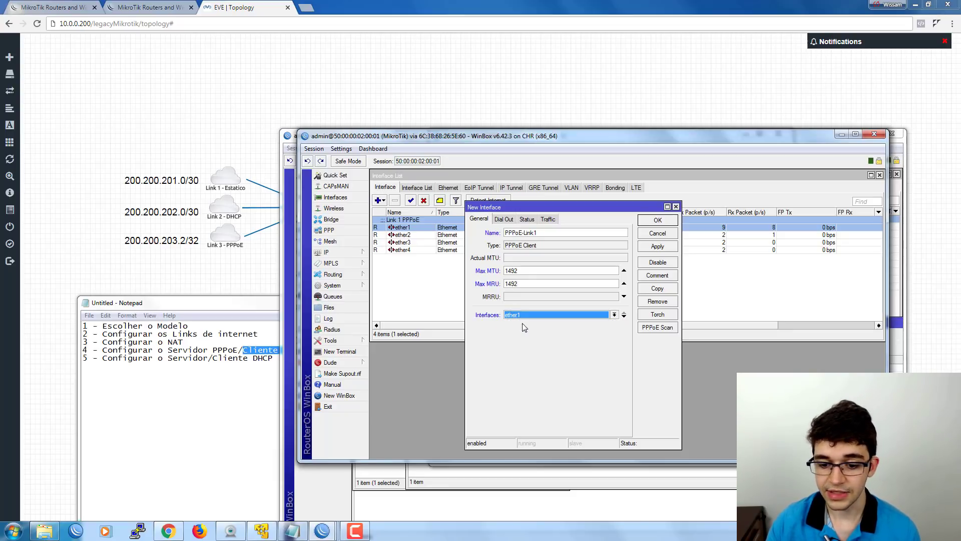
Enter dial-out user cliente1 and its password, then save the PPPoE client.
{"action": "left_click", "coordinate": [504, 219]}
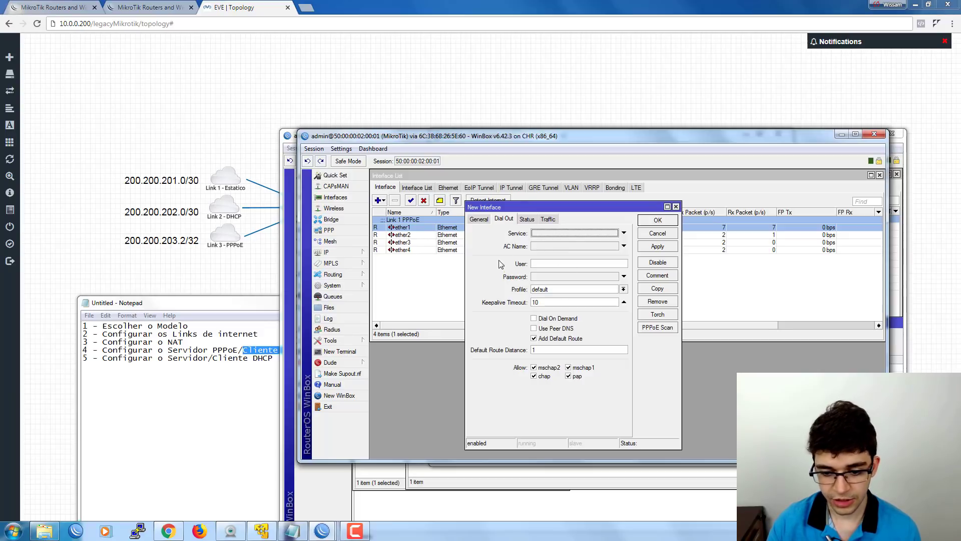
{"action": "left_click", "coordinate": [548, 264]}
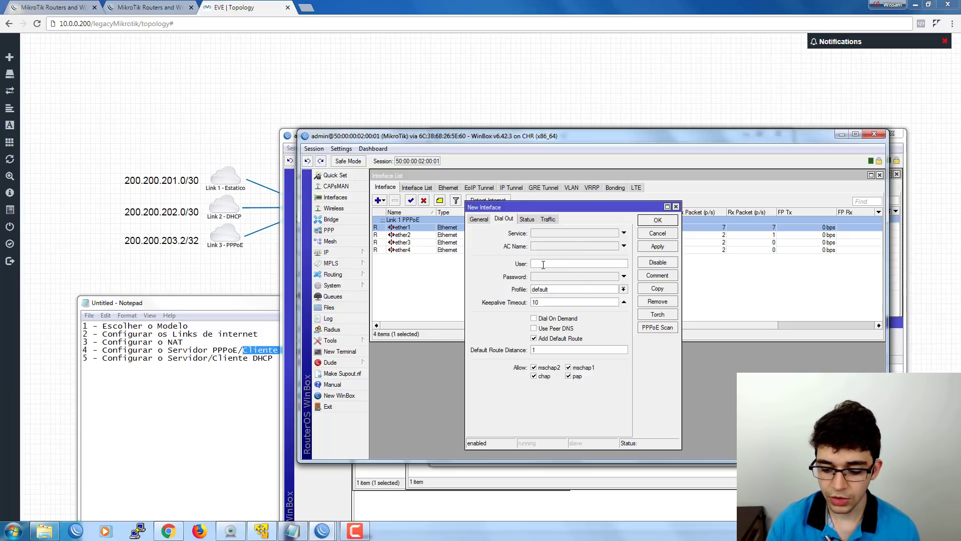
{"action": "type", "text": "cliente1"}
{"action": "key", "text": "Tab"}
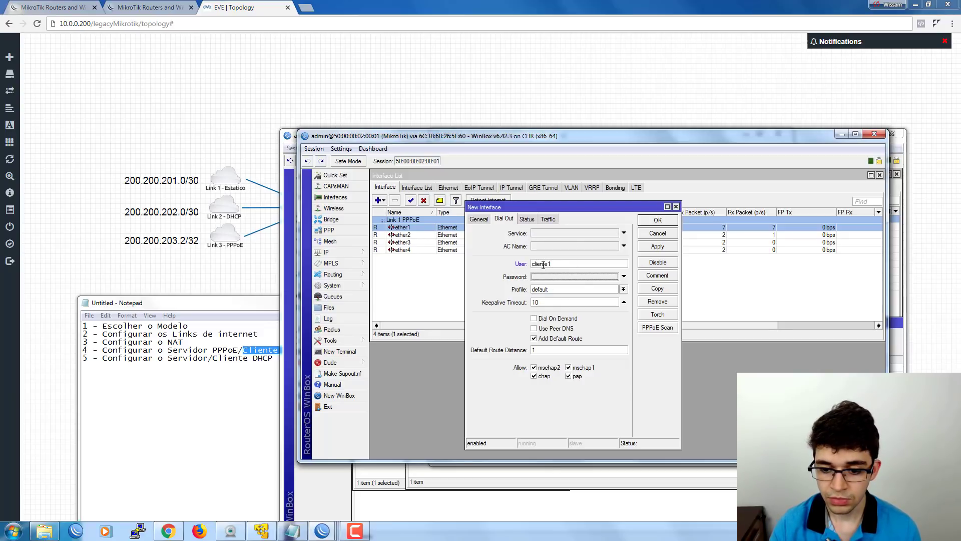
{"action": "type", "text": "c"}
{"action": "key", "text": "Return"}
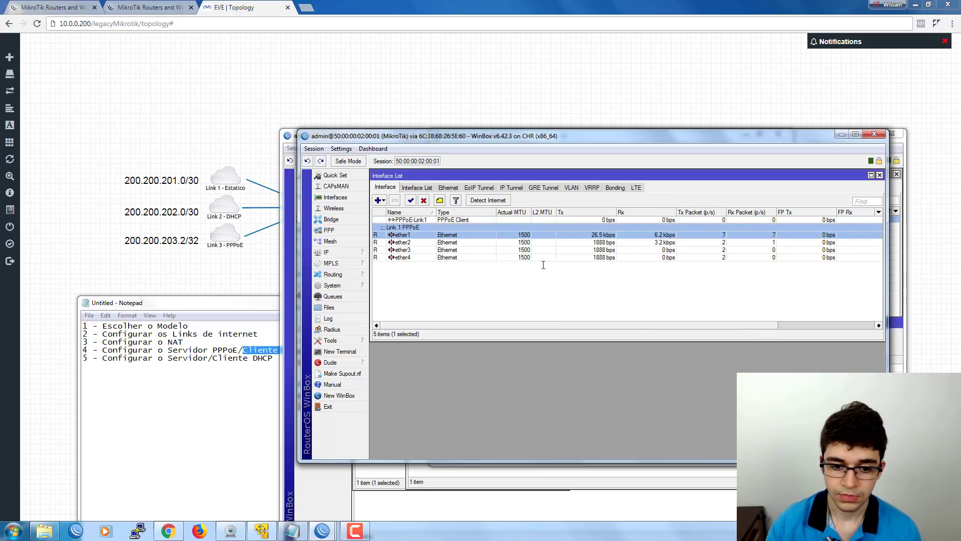
{"action": "left_click", "coordinate": [382, 222]}
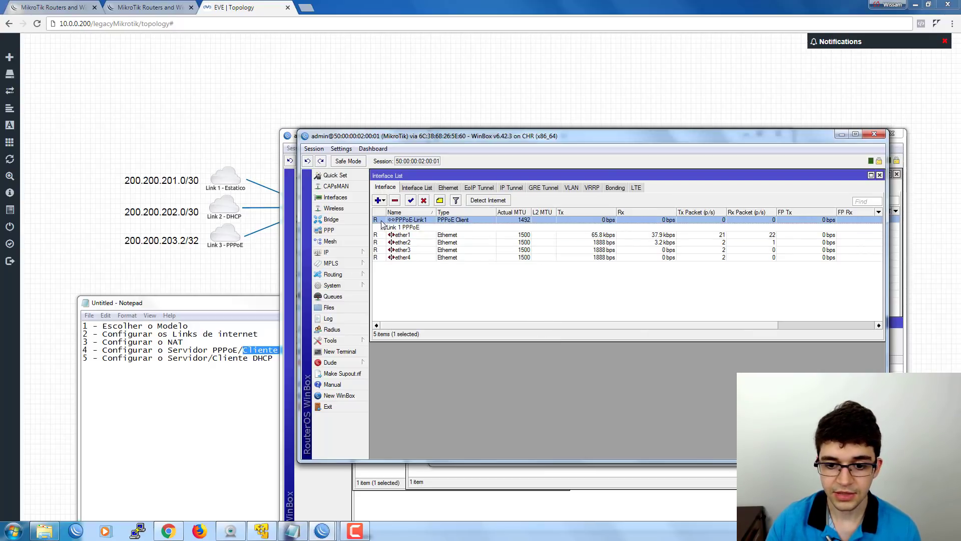
{"action": "double_click", "coordinate": [382, 221]}
{"action": "left_click", "coordinate": [527, 219]}
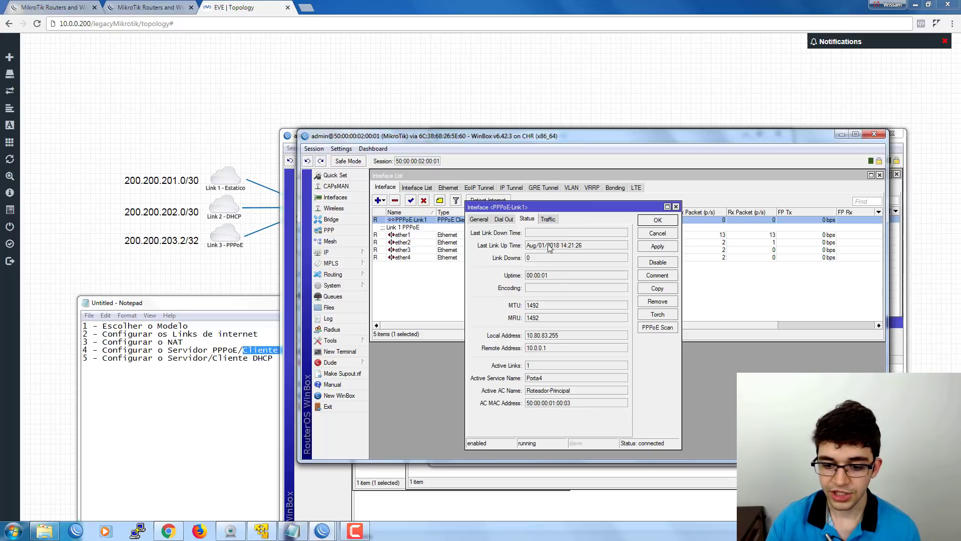
{"action": "left_click", "coordinate": [481, 219]}
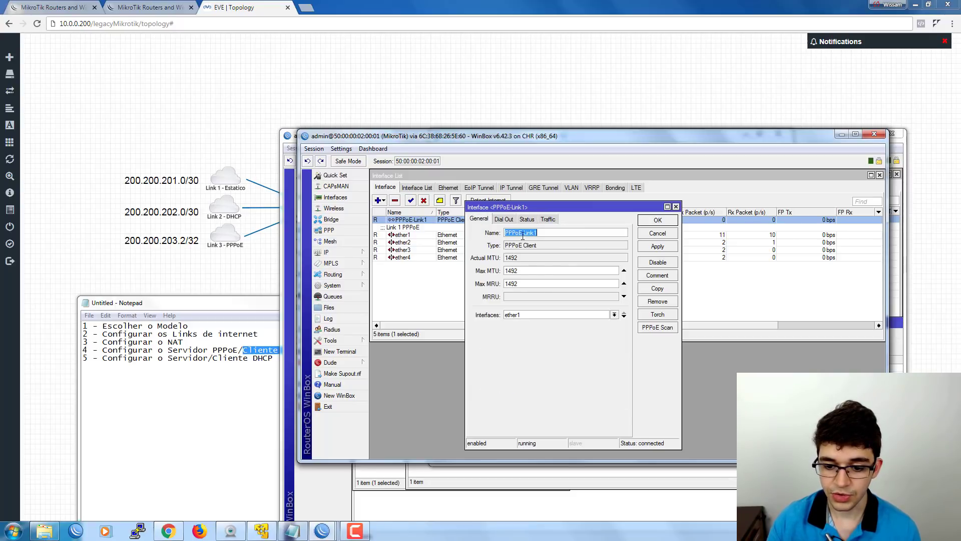
{"action": "left_click", "coordinate": [511, 222]}
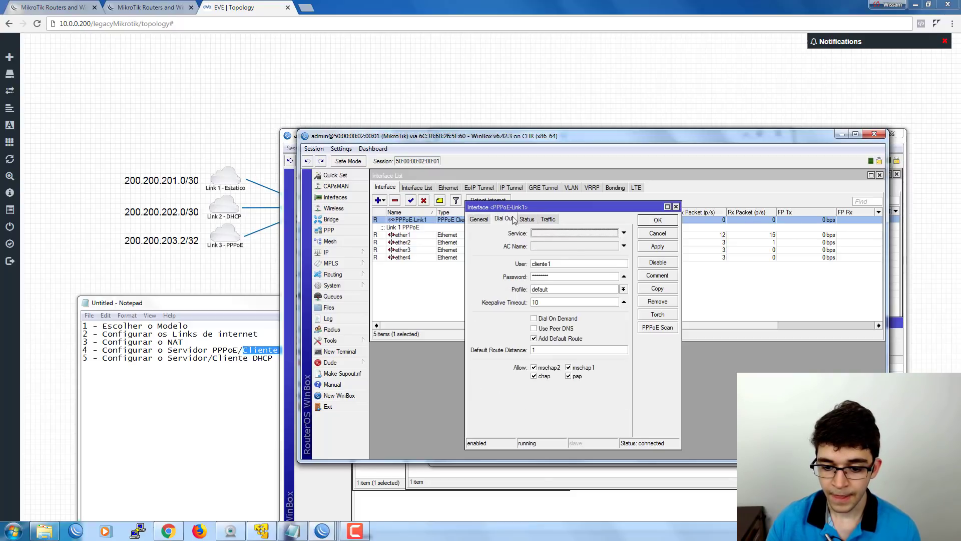
{"action": "left_click", "coordinate": [543, 349]}
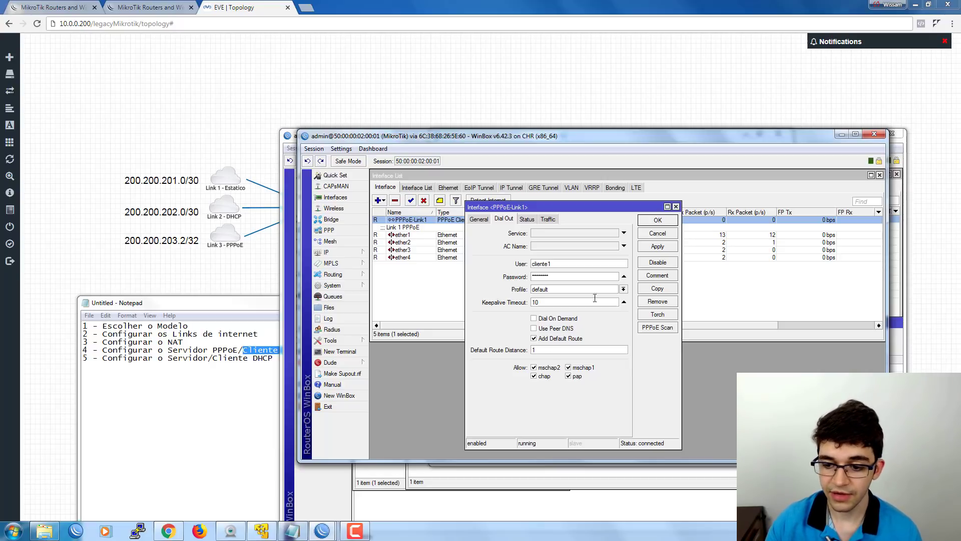
{"action": "left_click", "coordinate": [657, 234]}
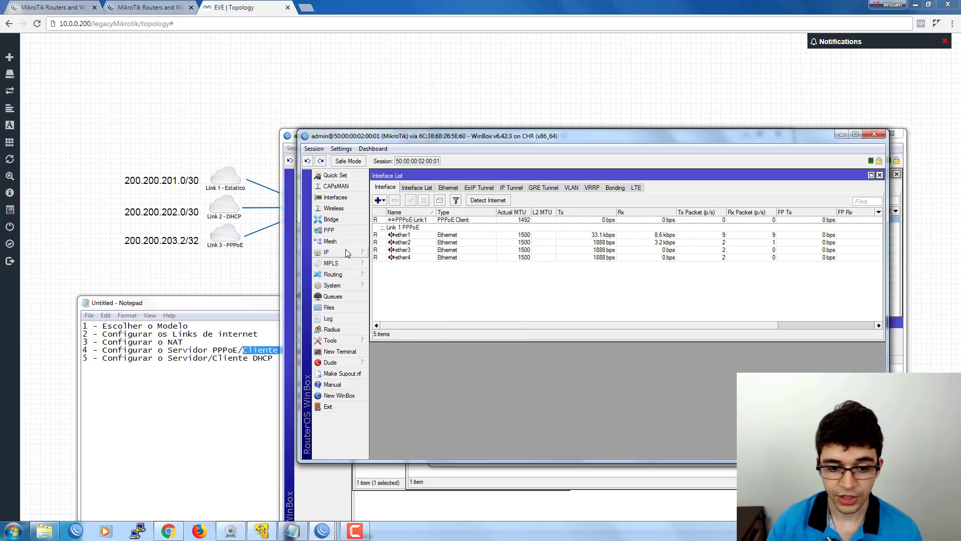
{"action": "left_click", "coordinate": [330, 252]}
{"action": "left_click", "coordinate": [396, 407]}
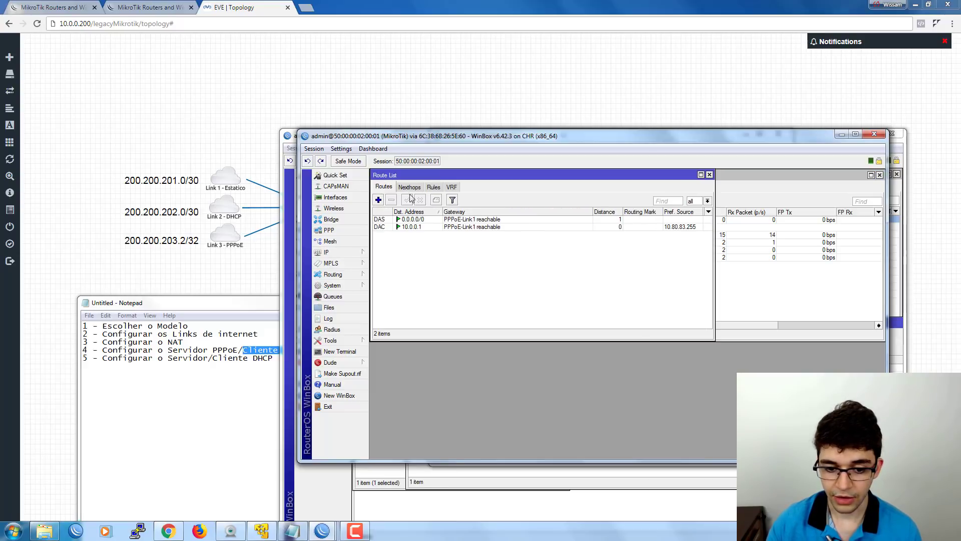
{"action": "left_click_drag", "start_coordinate": [410, 181], "coordinate": [429, 279]}
{"action": "left_click", "coordinate": [430, 317]}
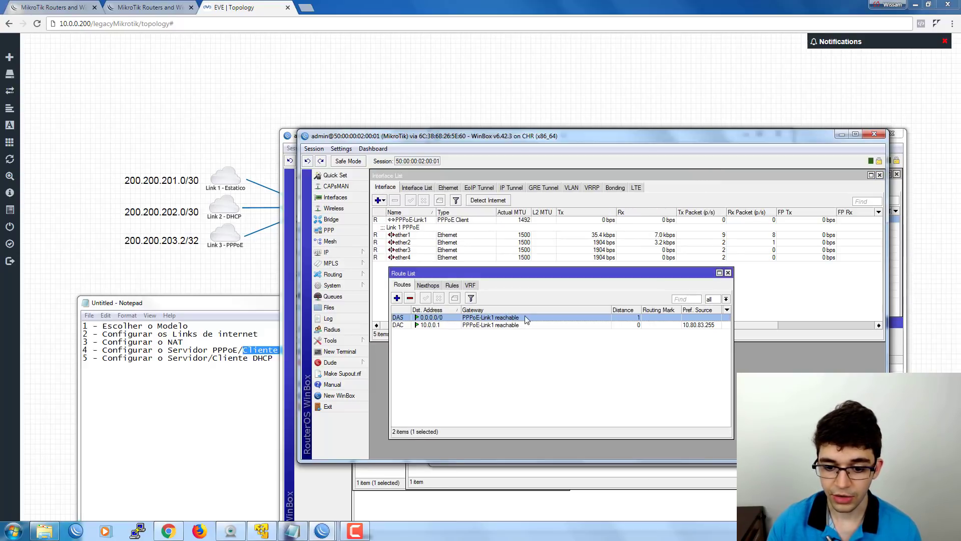
{"action": "left_click", "coordinate": [728, 273]}
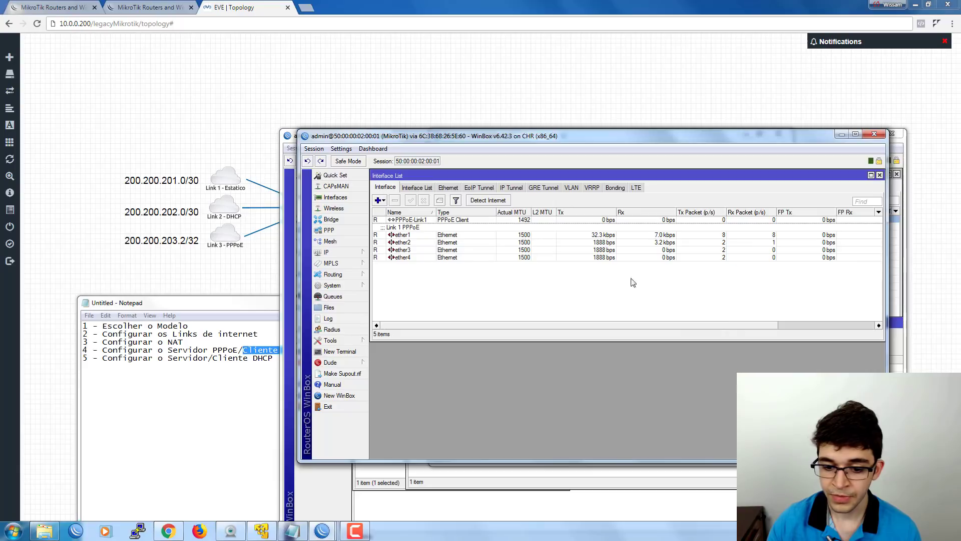
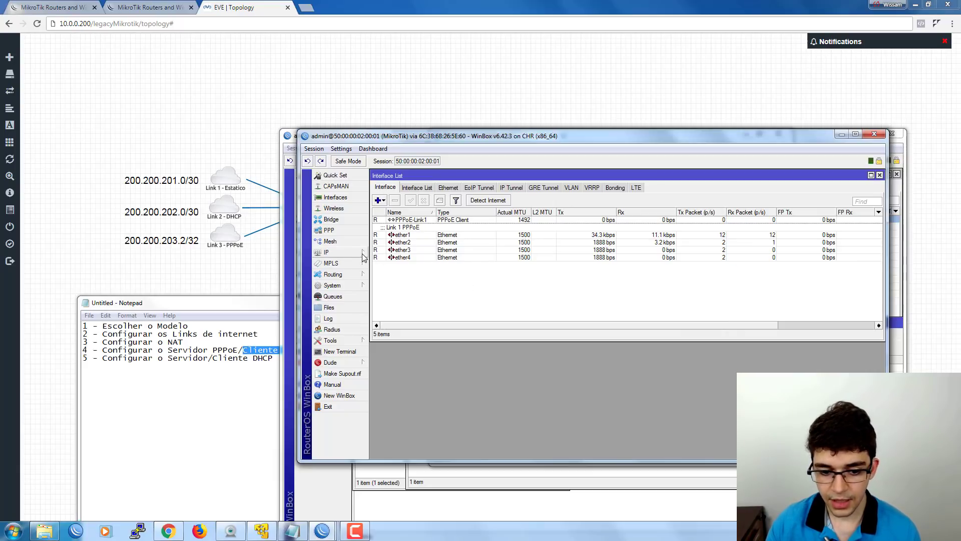
Change the admin account's password under System > Users.
{"action": "left_click", "coordinate": [358, 286]}
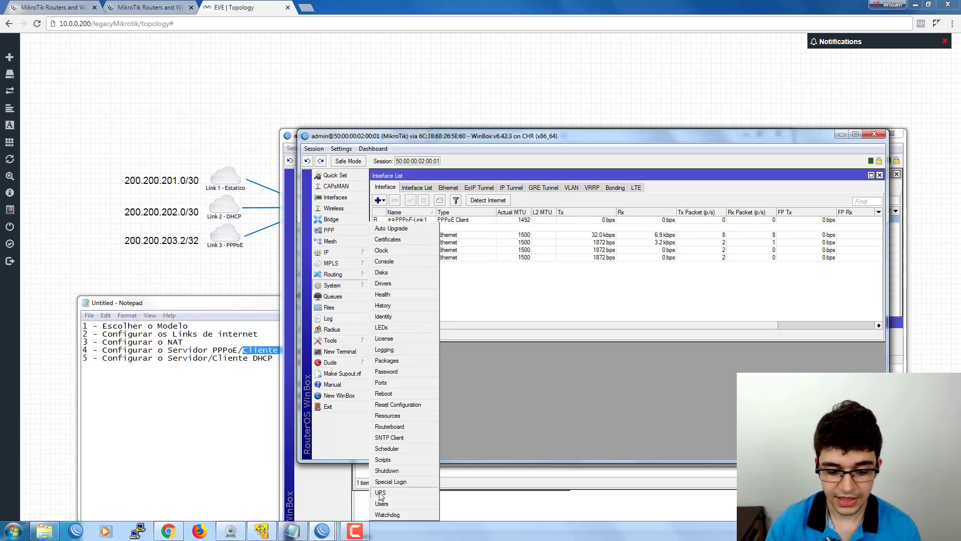
{"action": "left_click", "coordinate": [401, 501]}
{"action": "double_click", "coordinate": [513, 286]}
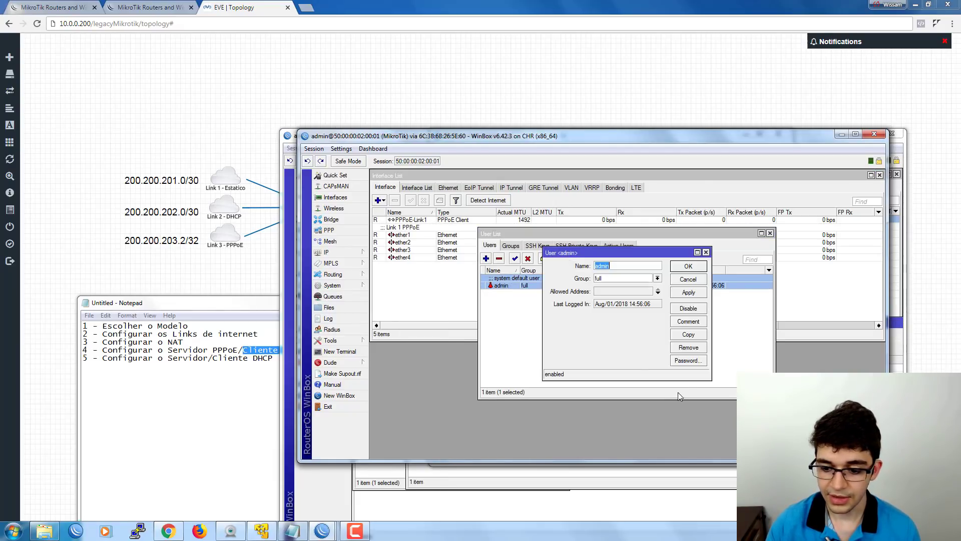
{"action": "left_click", "coordinate": [682, 361]}
{"action": "type", "text": "***********"}
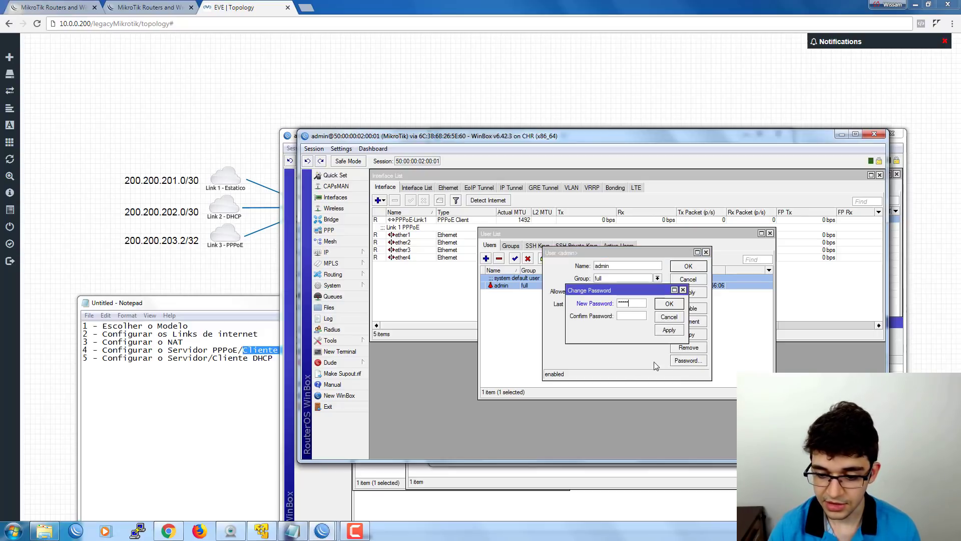
{"action": "key", "text": "Tab"}
{"action": "type", "text": "***********"}
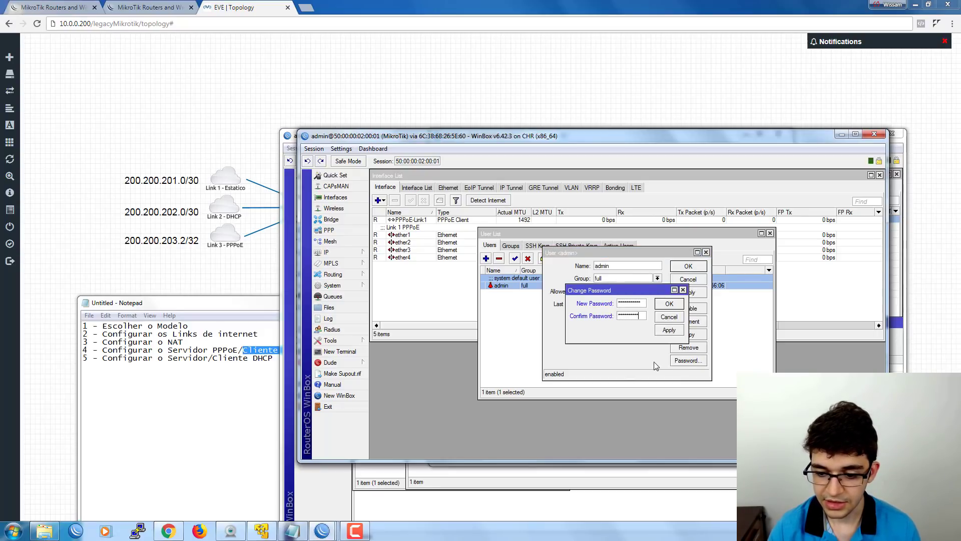
{"action": "key", "text": "Return"}
{"action": "key", "text": "Return"}
{"action": "left_click", "coordinate": [770, 233]}
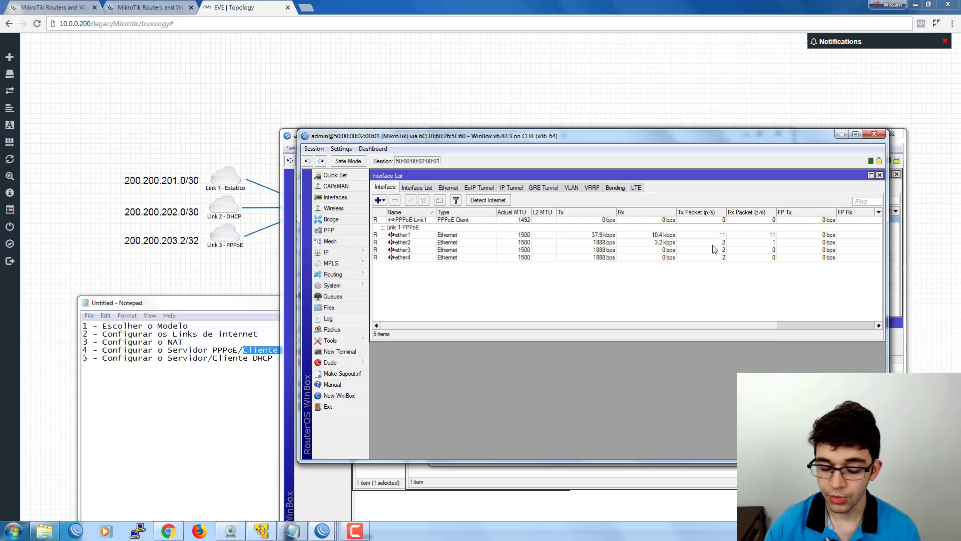
Set the router identity to Roteador-Cliente.
{"action": "left_click", "coordinate": [332, 285]}
{"action": "left_click", "coordinate": [384, 316]}
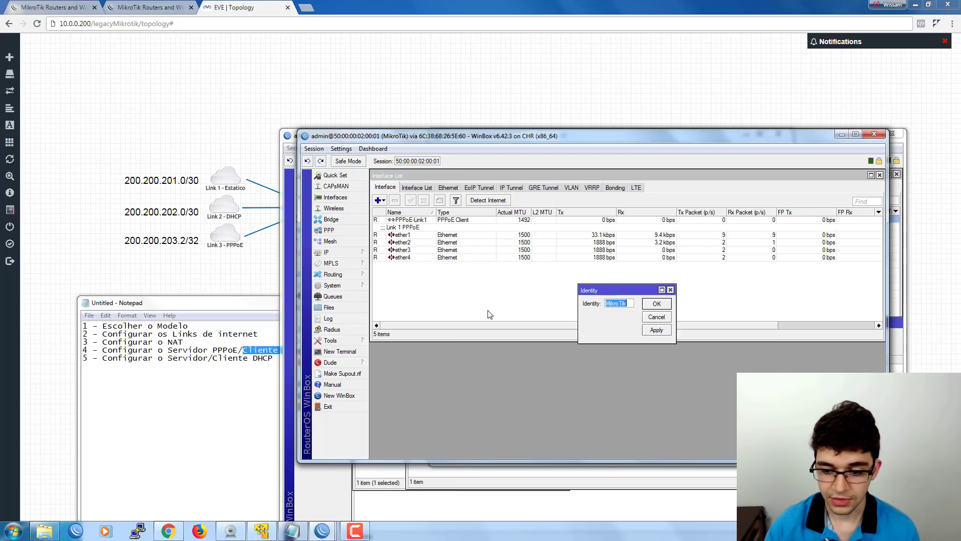
{"action": "type", "text": "Rotead"}
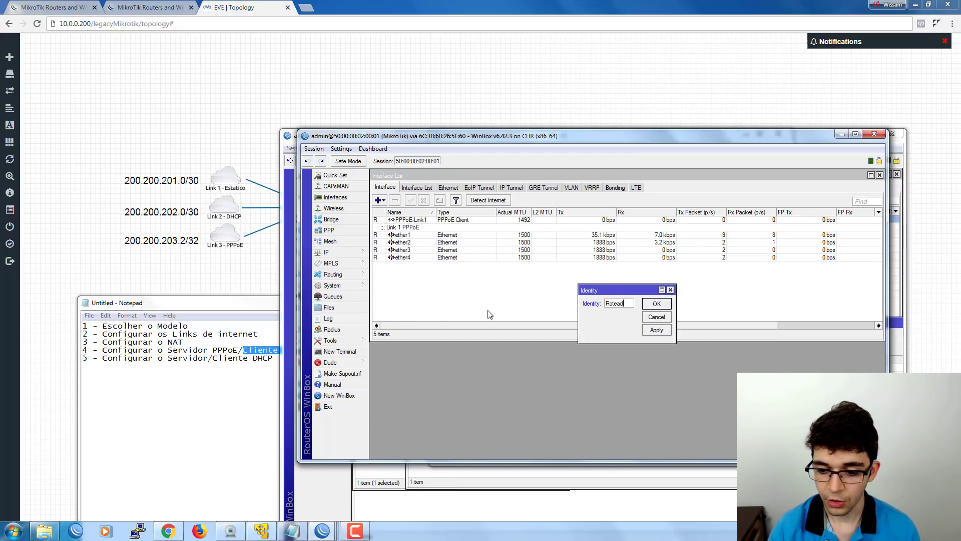
{"action": "type", "text": "or-Cliente"}
{"action": "key", "text": "Return"}
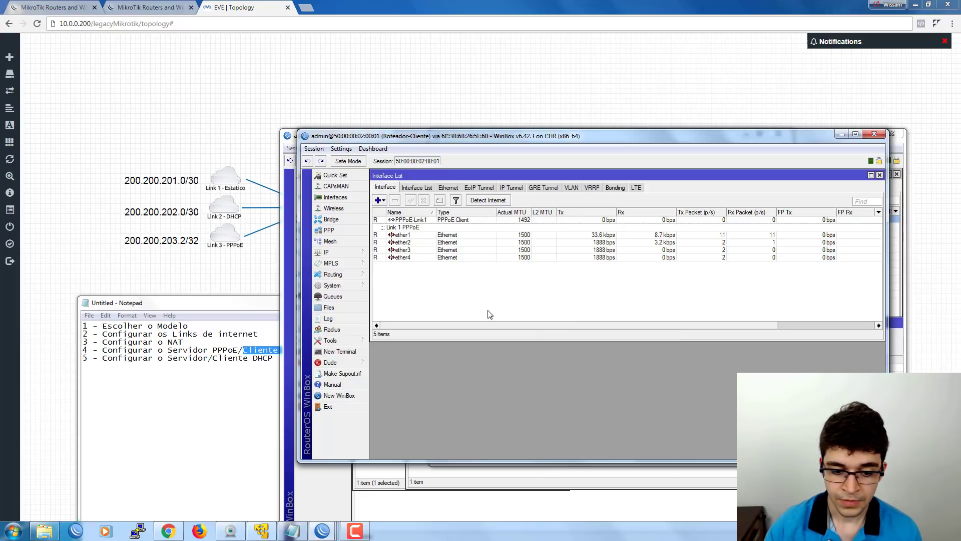
Disable api, api-ssl, ftp, ssh, telnet and www services, leaving only winbox on port 8291.
{"action": "left_click", "coordinate": [332, 252]}
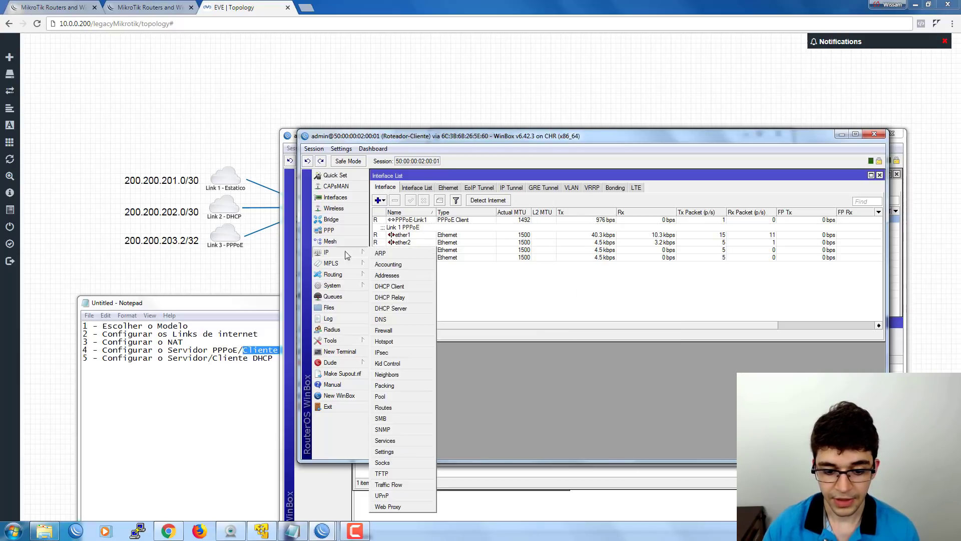
{"action": "left_click", "coordinate": [385, 440]}
{"action": "left_click_drag", "start_coordinate": [548, 280], "coordinate": [543, 302]}
{"action": "left_click", "coordinate": [542, 318], "text": "ctrl"}
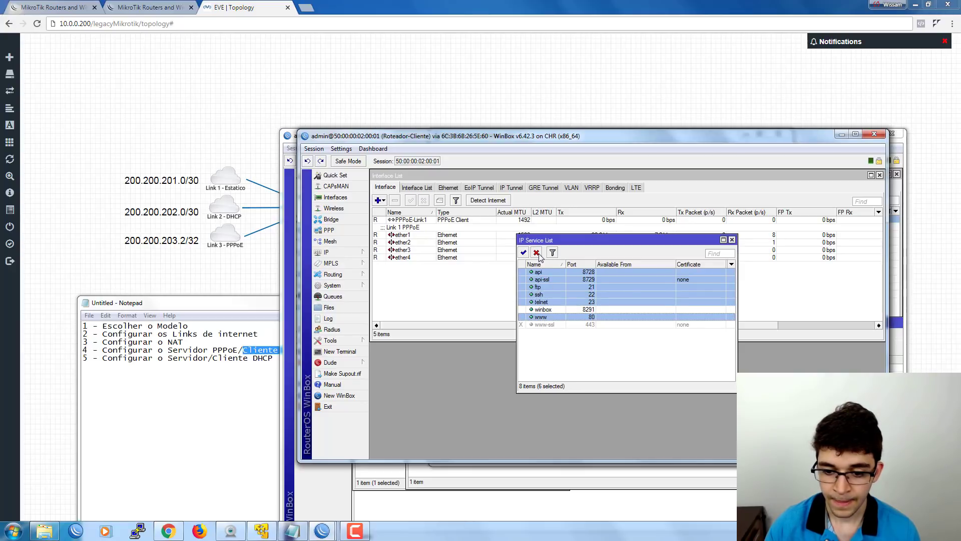
{"action": "left_click", "coordinate": [536, 252]}
{"action": "double_click", "coordinate": [543, 310]}
{"action": "left_click", "coordinate": [629, 317]}
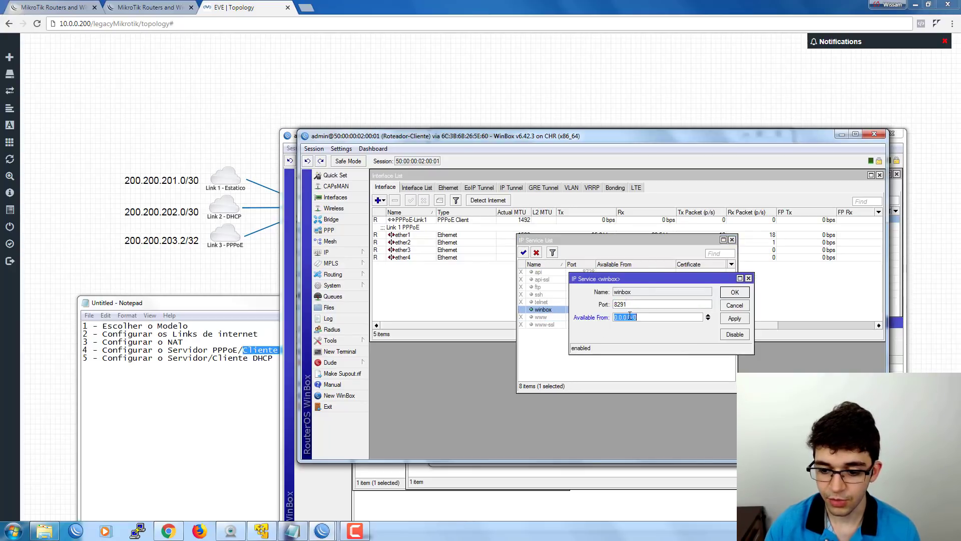
{"action": "left_click", "coordinate": [735, 305]}
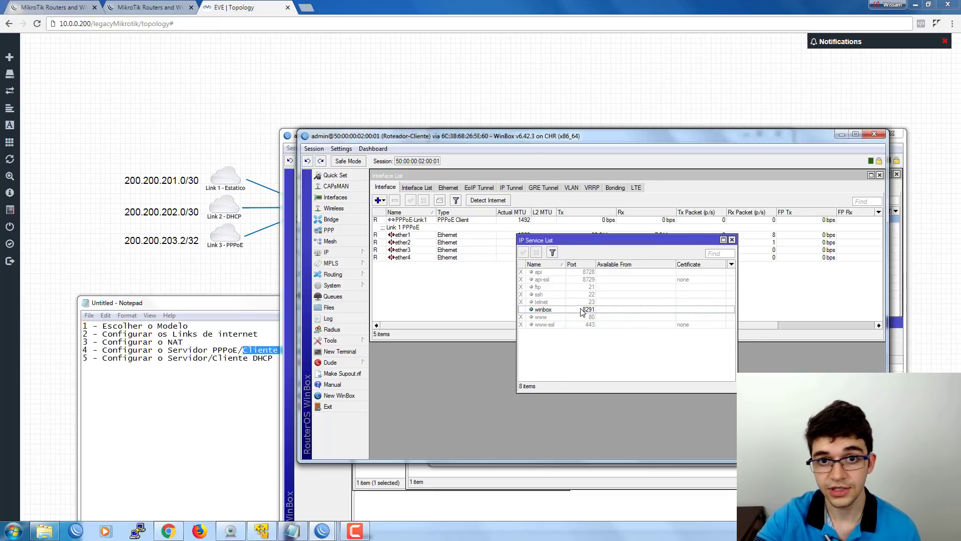
{"action": "left_click", "coordinate": [732, 240]}
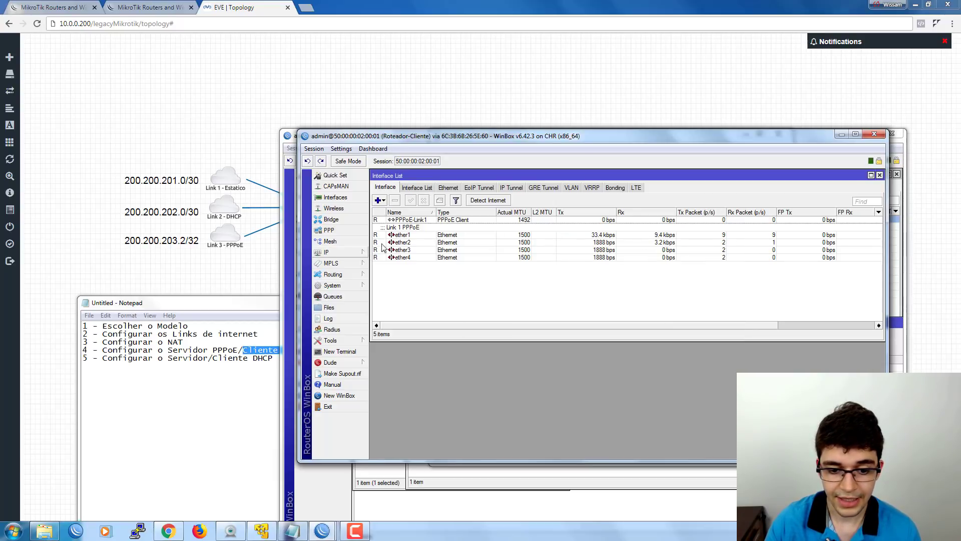
Start a new firewall NAT rule with out-interface PPPoE-Link1.
{"action": "left_click", "coordinate": [405, 220]}
{"action": "left_click_drag", "start_coordinate": [434, 211], "coordinate": [442, 212]}
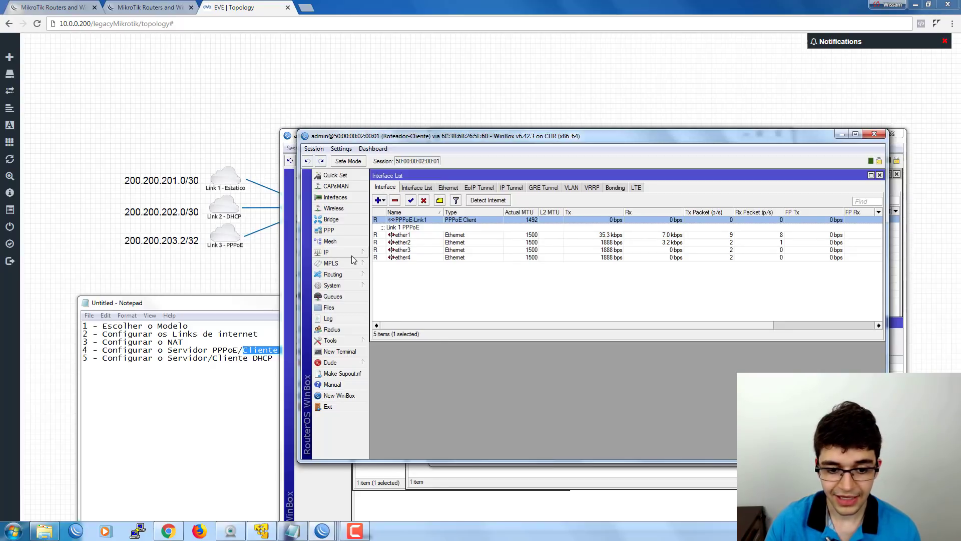
{"action": "left_click", "coordinate": [328, 252]}
{"action": "left_click", "coordinate": [384, 331]}
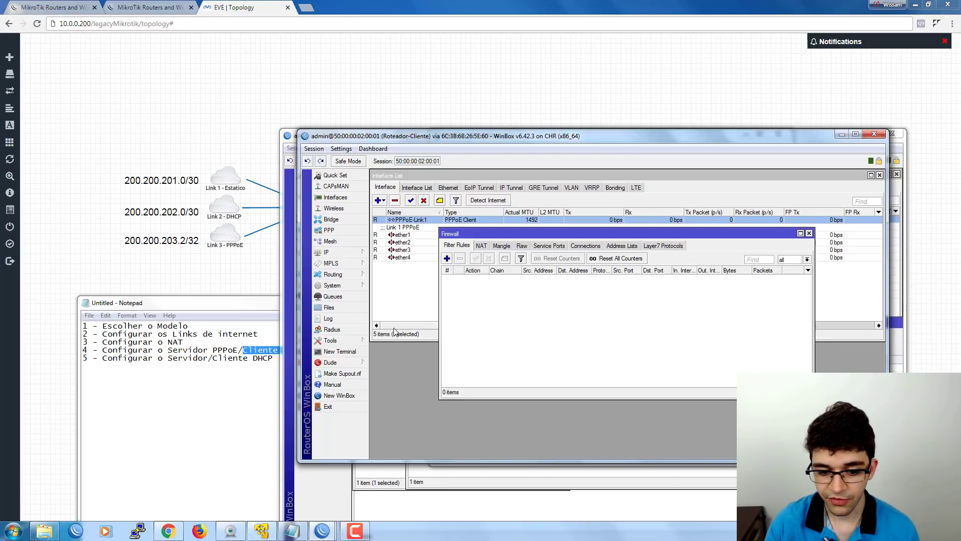
{"action": "left_click", "coordinate": [481, 246]}
{"action": "left_click_drag", "start_coordinate": [480, 234], "coordinate": [449, 266]}
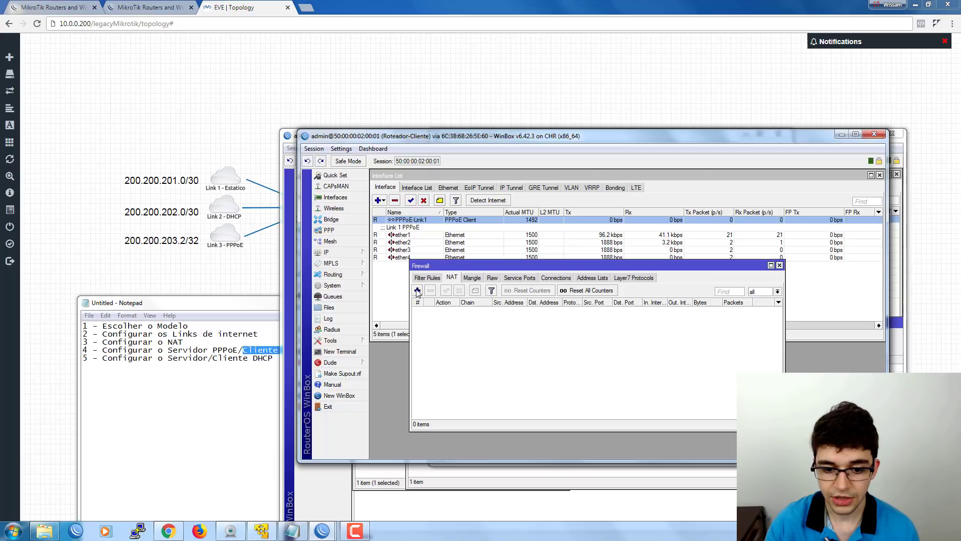
{"action": "left_click", "coordinate": [418, 290]}
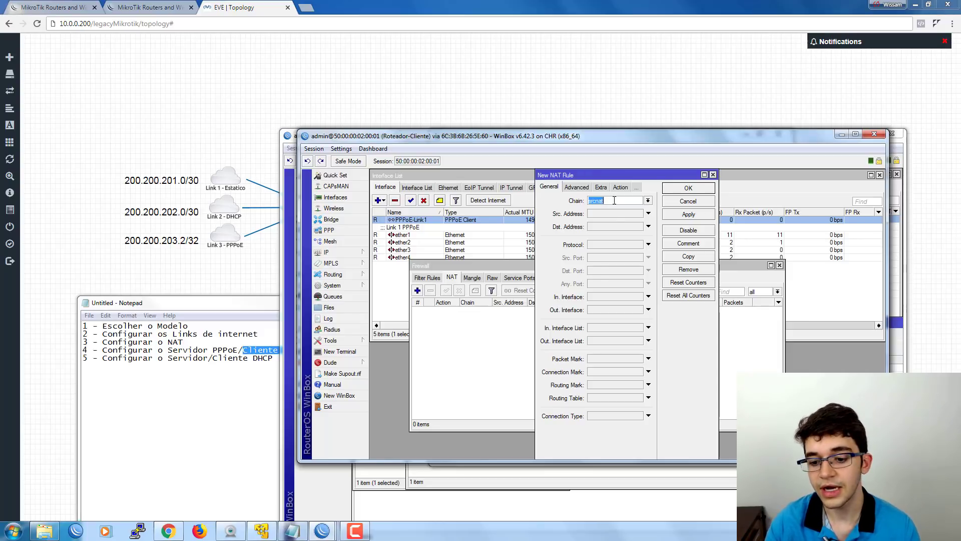
{"action": "left_click", "coordinate": [597, 312]}
{"action": "left_click", "coordinate": [611, 311]}
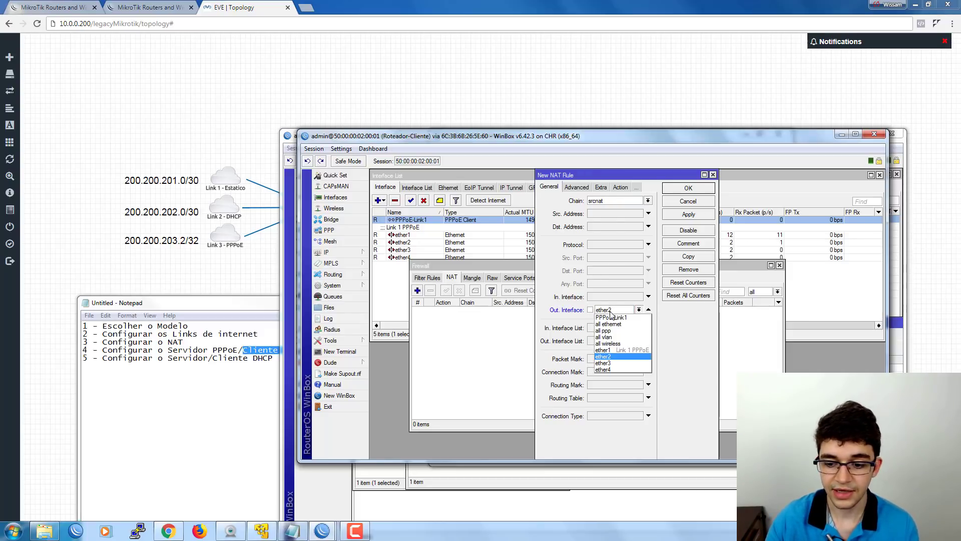
{"action": "left_click", "coordinate": [612, 318]}
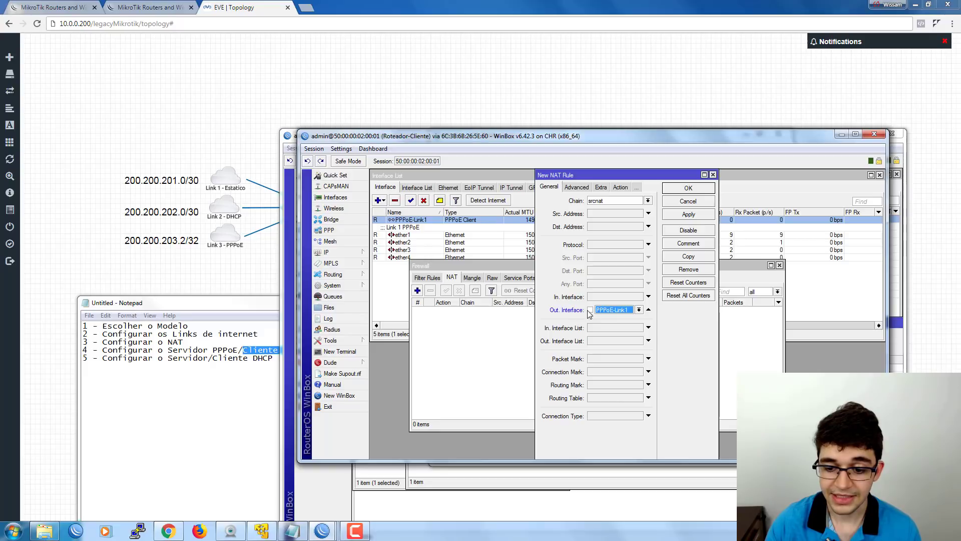
Set the NAT rule's action to masquerade and save it.
{"action": "left_click", "coordinate": [621, 188]}
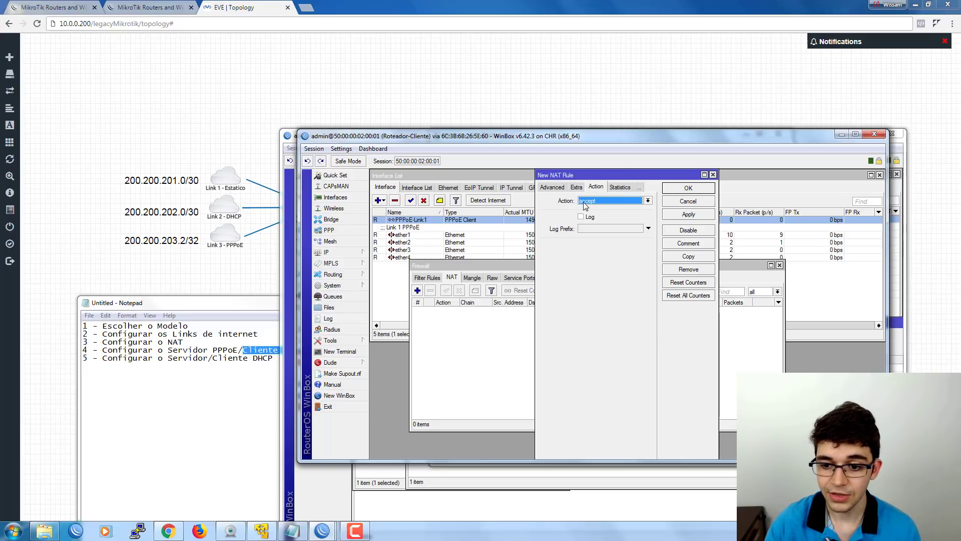
{"action": "left_click", "coordinate": [585, 202]}
{"action": "left_click", "coordinate": [595, 240]}
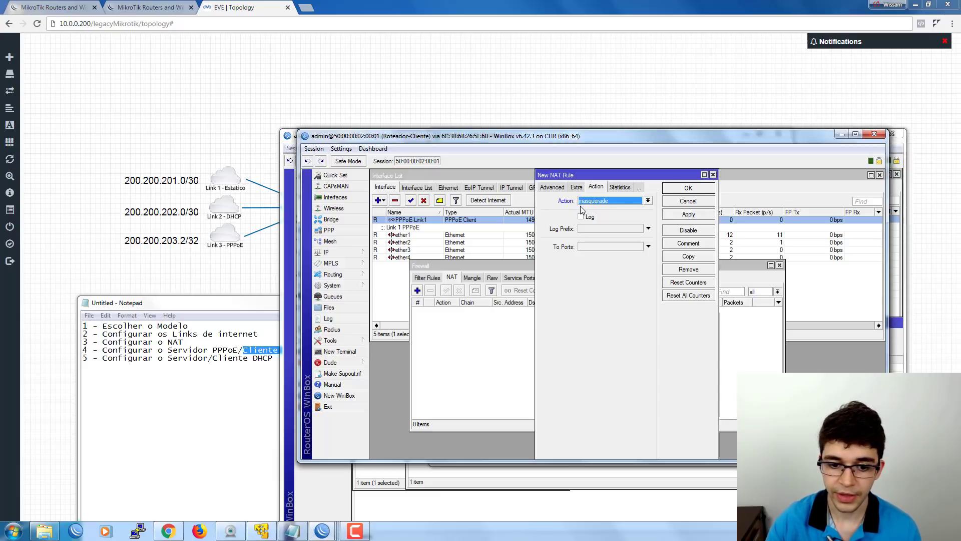
{"action": "left_click", "coordinate": [327, 252]}
{"action": "left_click", "coordinate": [396, 273]}
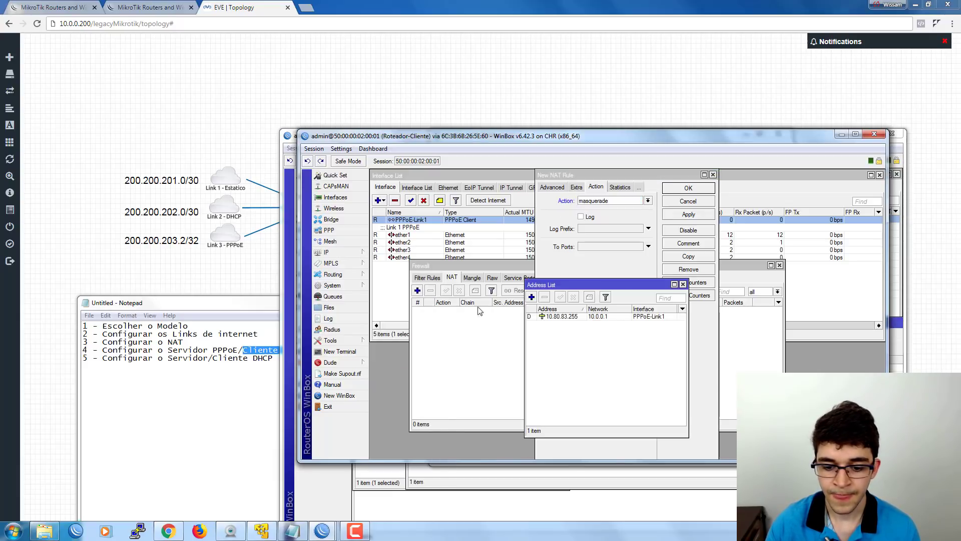
{"action": "left_click", "coordinate": [582, 317]}
{"action": "left_click_drag", "start_coordinate": [583, 288], "coordinate": [451, 315]}
{"action": "left_click", "coordinate": [689, 188]}
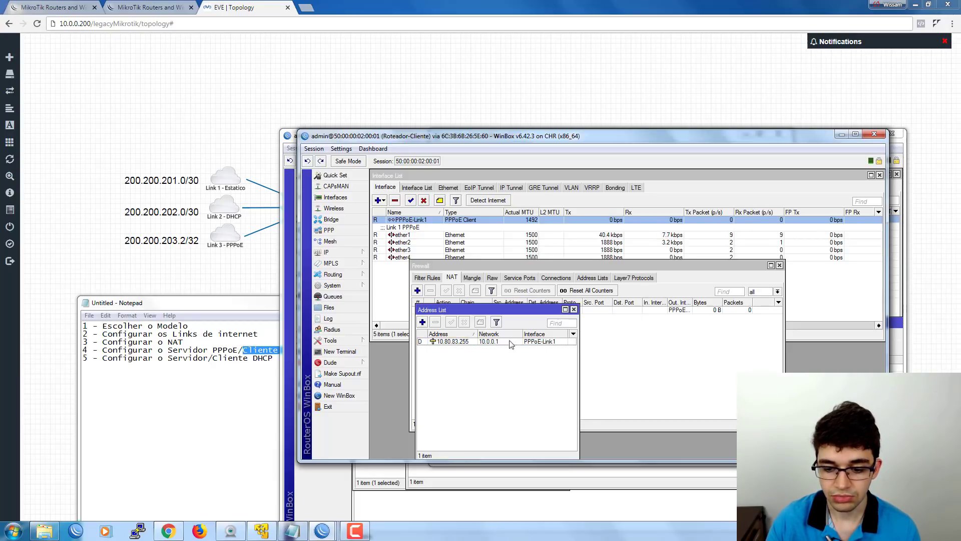
Comment the masquerade NAT rule 'NAT Link 1'.
{"action": "left_click", "coordinate": [574, 310]}
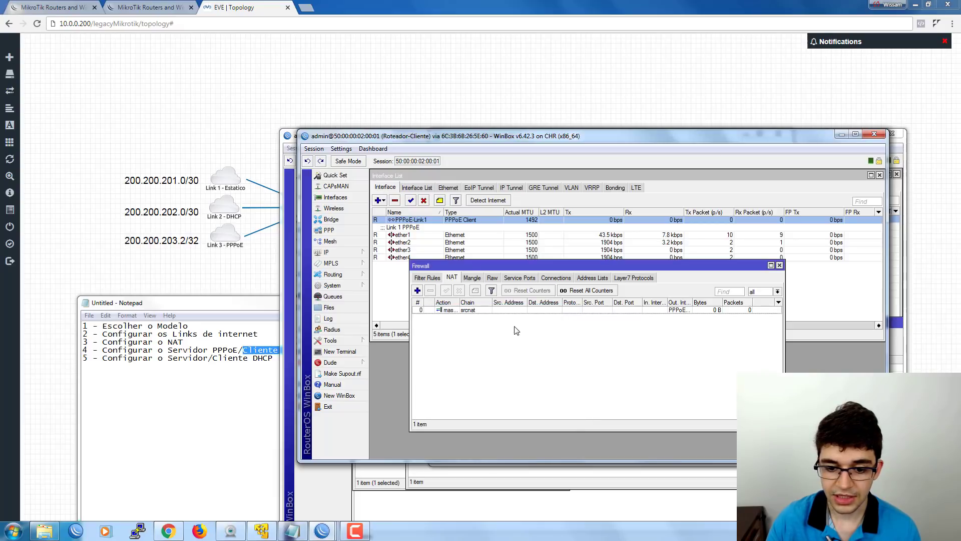
{"action": "left_click_drag", "start_coordinate": [470, 270], "coordinate": [439, 289]}
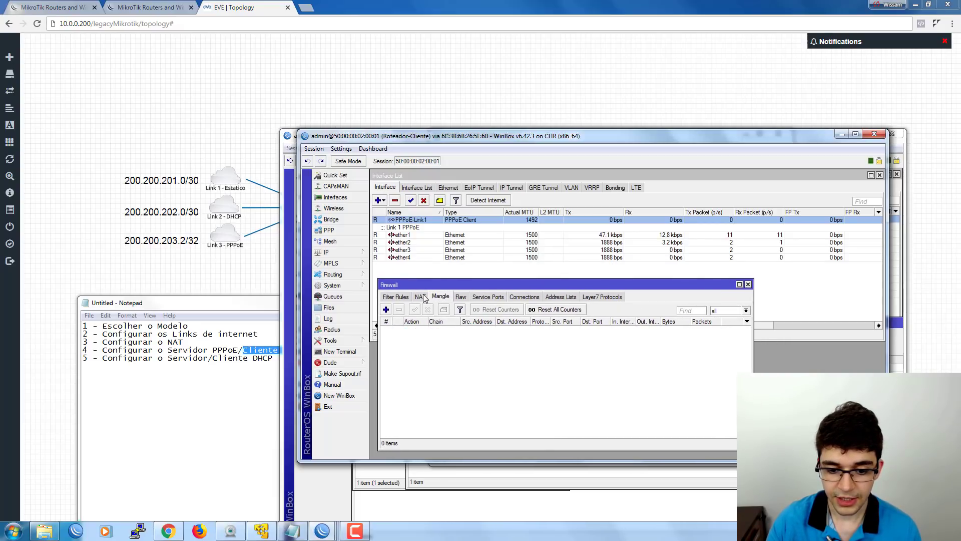
{"action": "left_click", "coordinate": [424, 329]}
{"action": "left_click", "coordinate": [443, 309]}
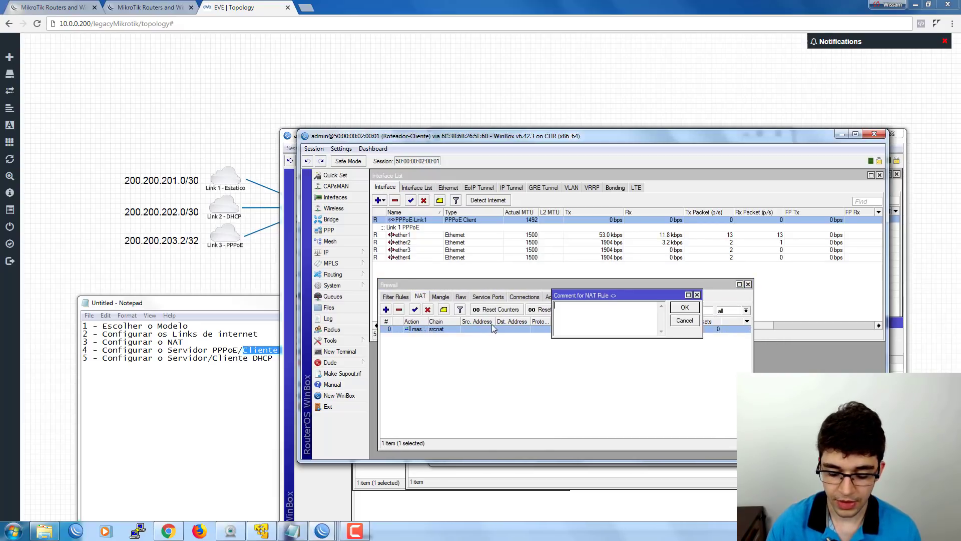
{"action": "type", "text": "NAT Link 1"}
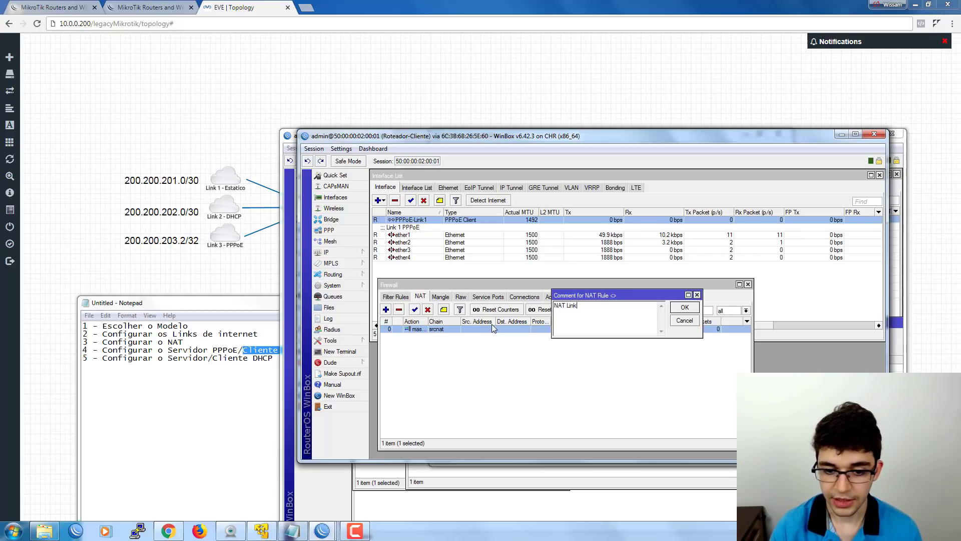
{"action": "key", "text": "Return"}
{"action": "left_click", "coordinate": [432, 355]}
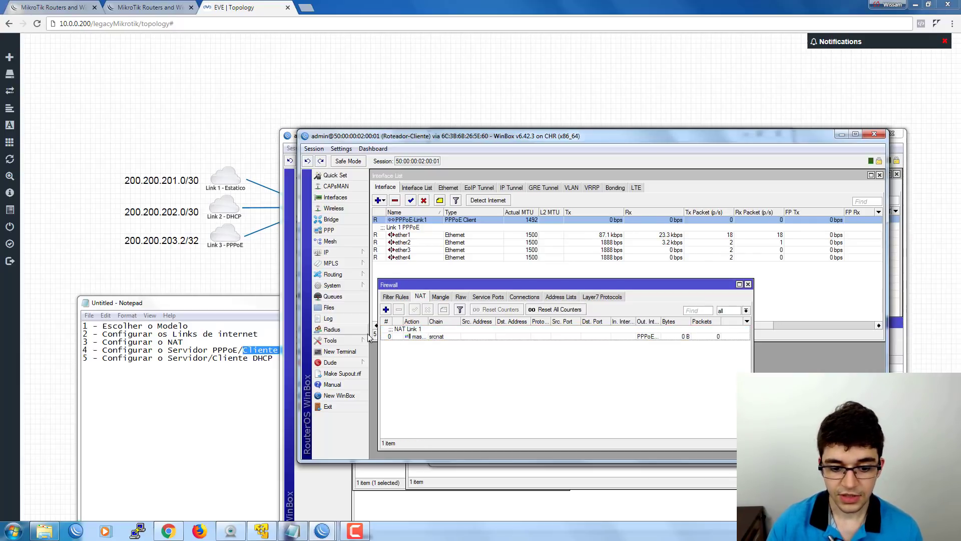
{"action": "left_click_drag", "start_coordinate": [399, 289], "coordinate": [390, 298]}
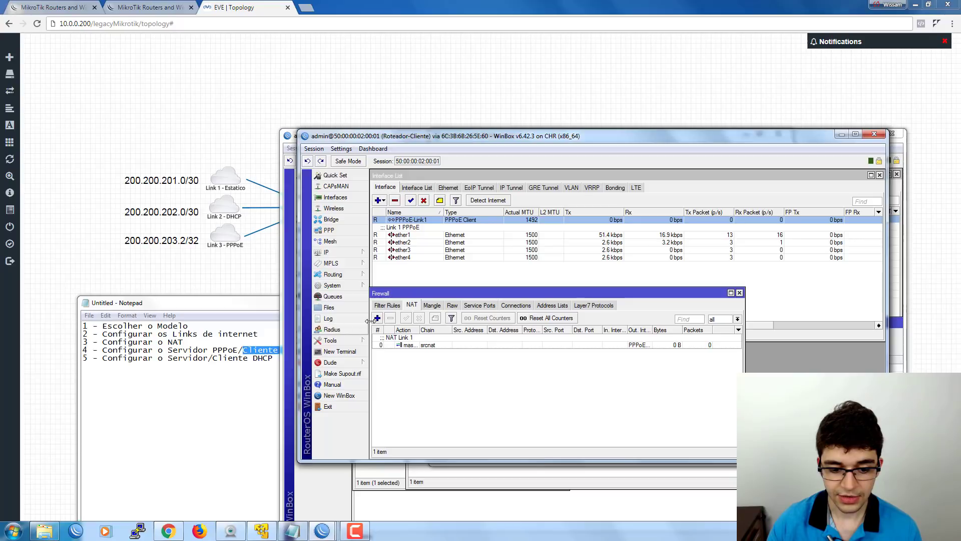
Run a traceroute from the router to 8.8.8.8.
{"action": "left_click", "coordinate": [339, 341]}
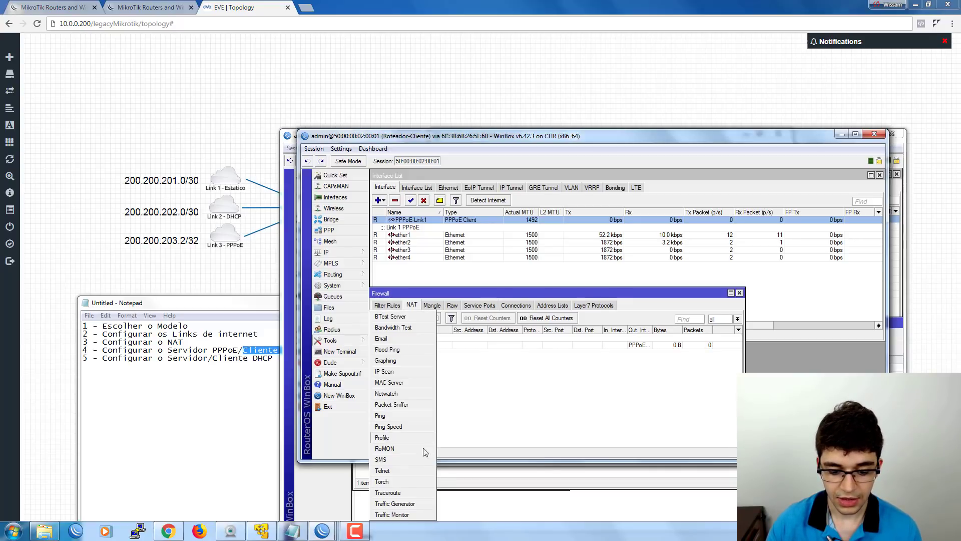
{"action": "left_click", "coordinate": [387, 493]}
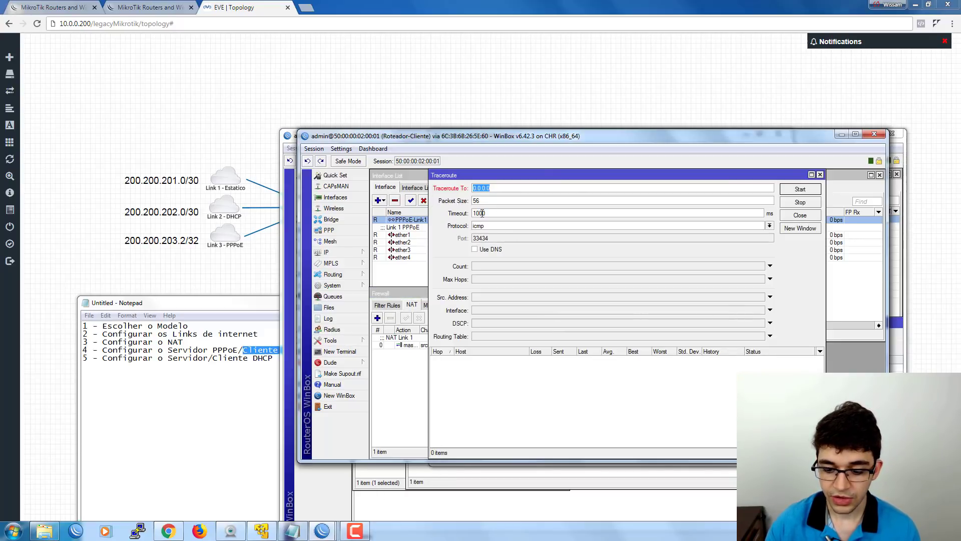
{"action": "type", "text": "8.8.8.8"}
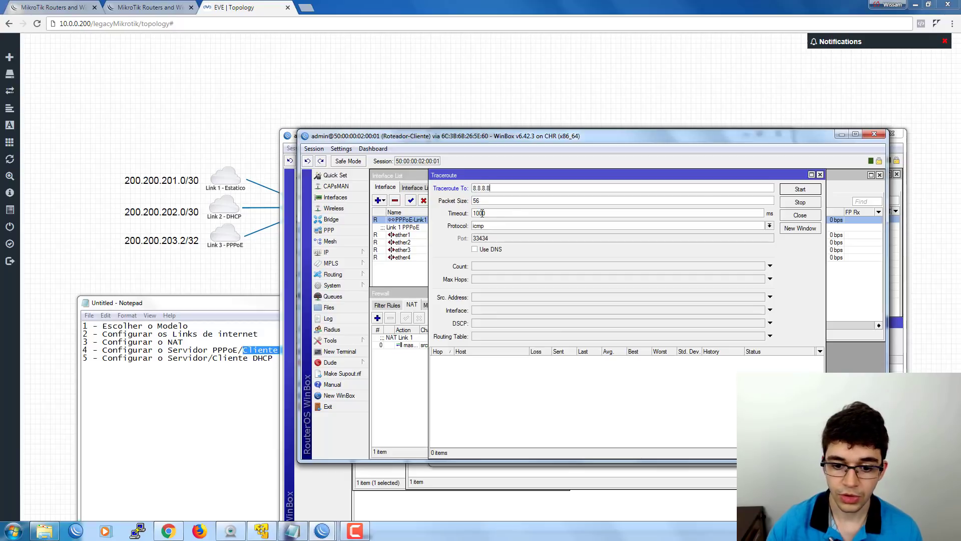
{"action": "left_click", "coordinate": [800, 189]}
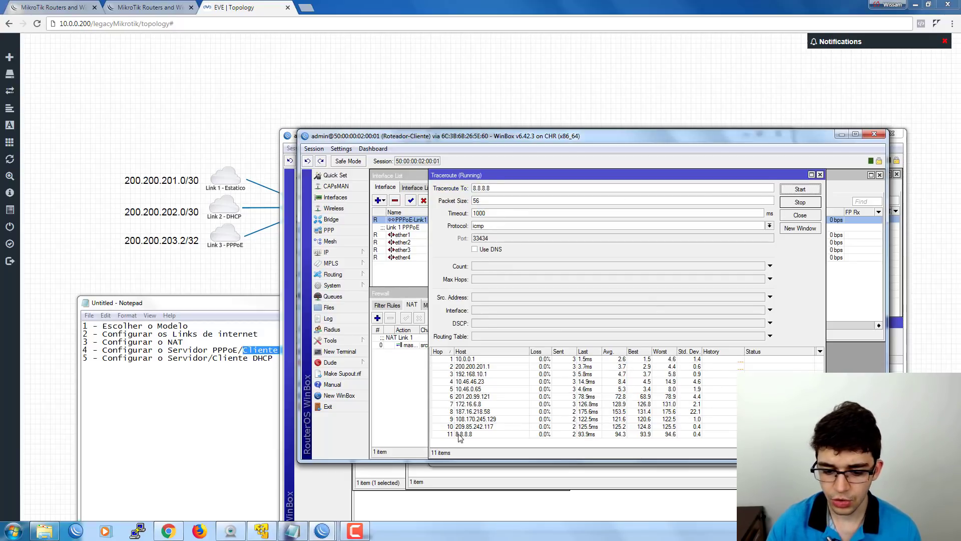
Review the hops (10.0.0.1, 200.200.201.1, 192.168.10.1 … 8.8.8.8), then show System > Packages.
{"action": "left_click", "coordinate": [475, 436]}
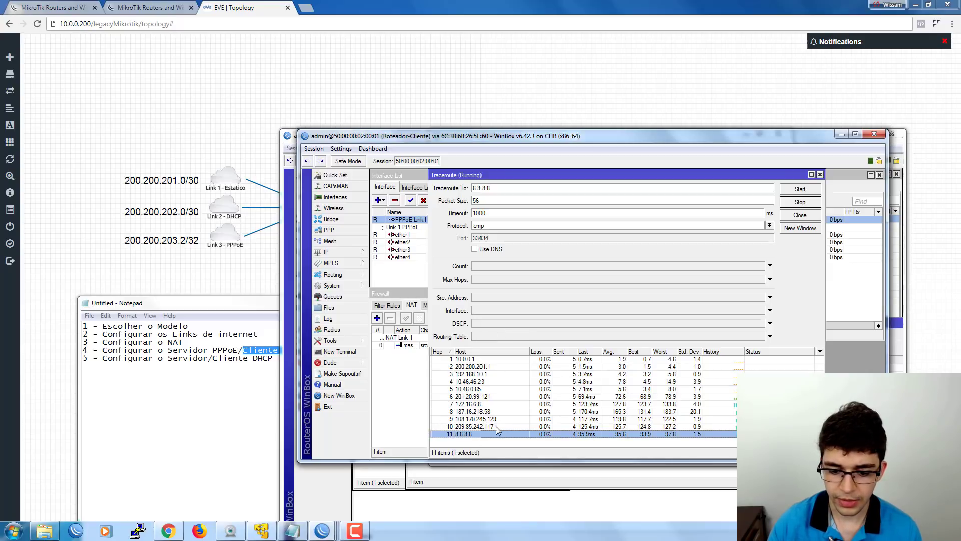
{"action": "left_click", "coordinate": [462, 360]}
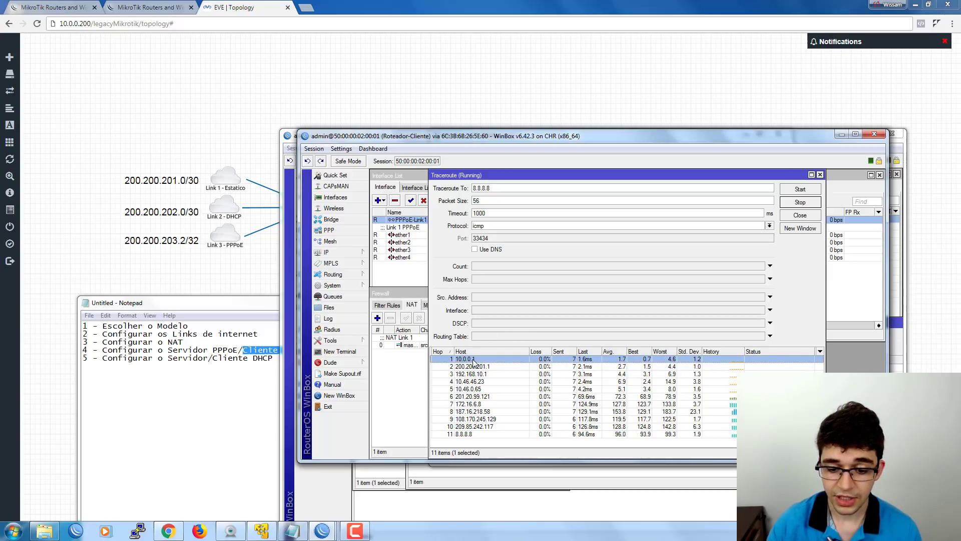
{"action": "left_click", "coordinate": [473, 367]}
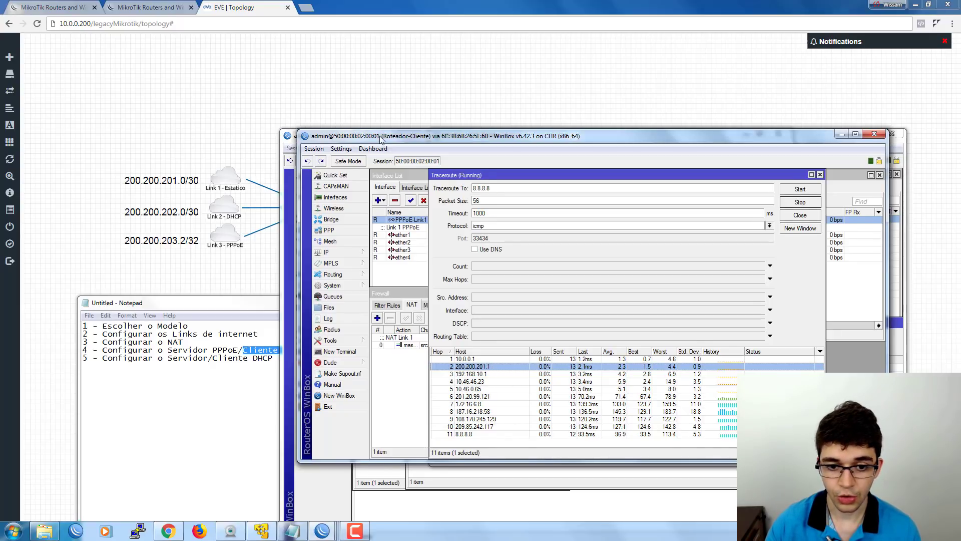
{"action": "left_click_drag", "start_coordinate": [385, 136], "coordinate": [408, 123]}
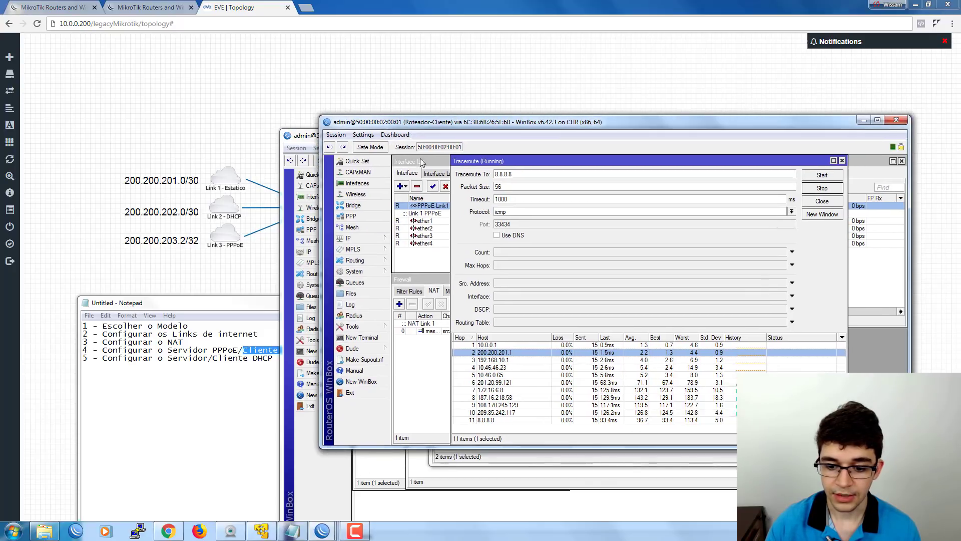
{"action": "left_click", "coordinate": [515, 360]}
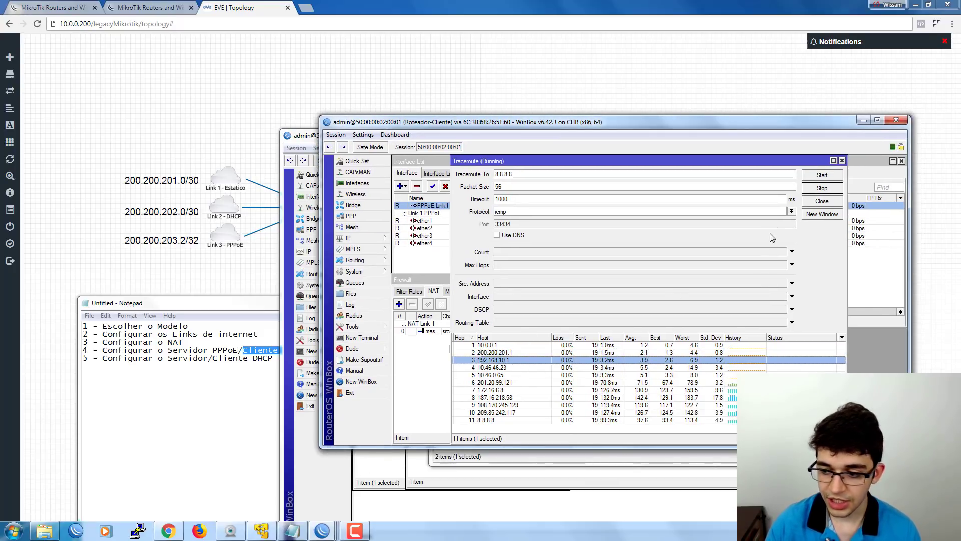
{"action": "left_click", "coordinate": [823, 200]}
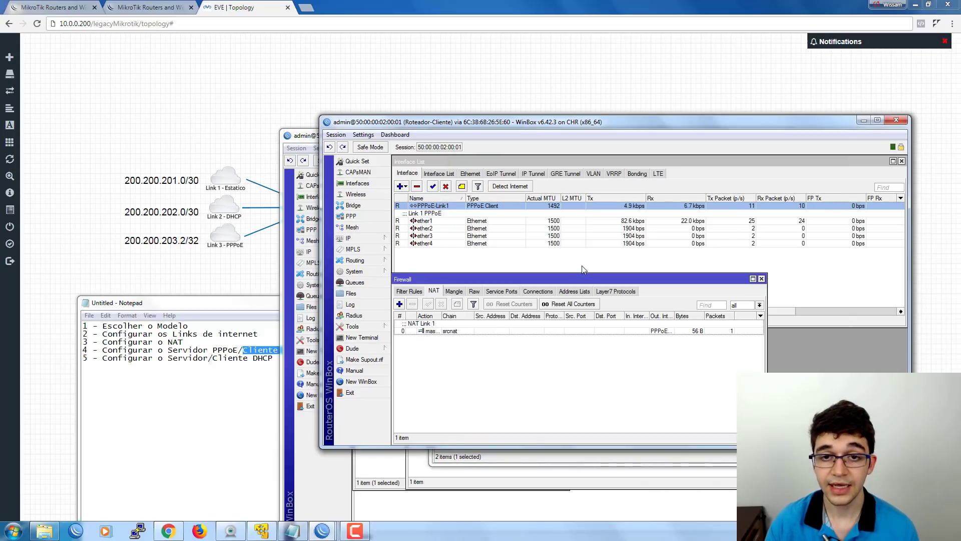
{"action": "left_click", "coordinate": [357, 271]}
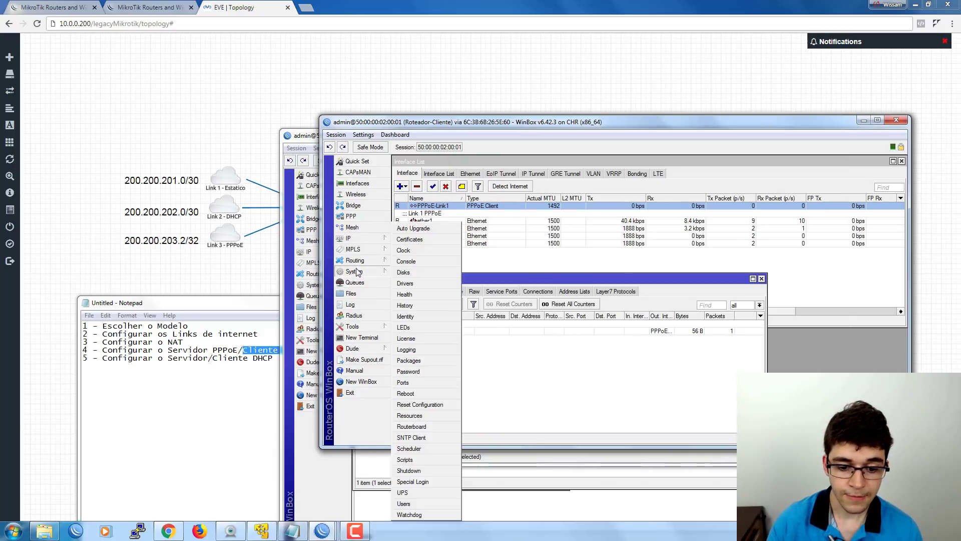
{"action": "left_click", "coordinate": [409, 359]}
Set the RouterOS update channel to bugfix only.
{"action": "left_click_drag", "start_coordinate": [516, 231], "coordinate": [465, 261]}
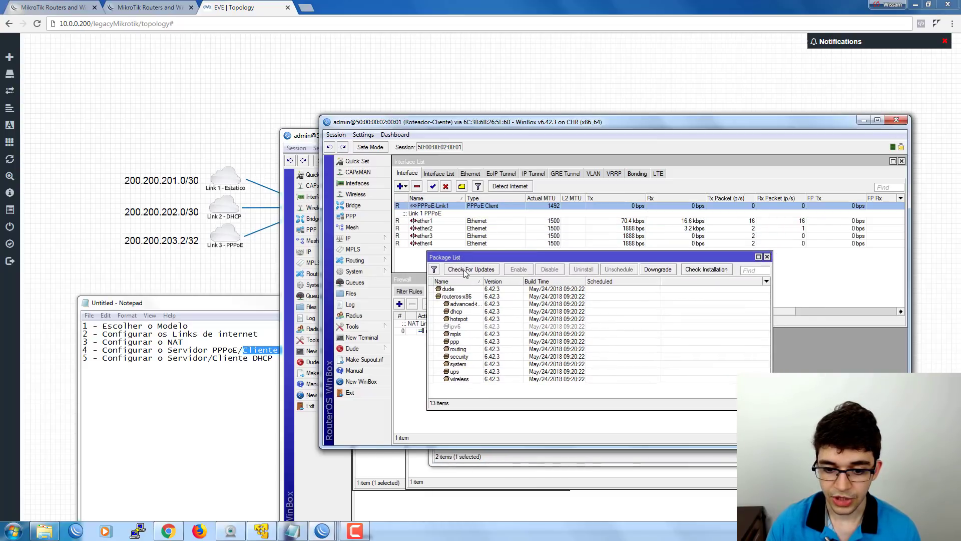
{"action": "left_click", "coordinate": [469, 269]}
{"action": "left_click_drag", "start_coordinate": [566, 184], "coordinate": [525, 201]}
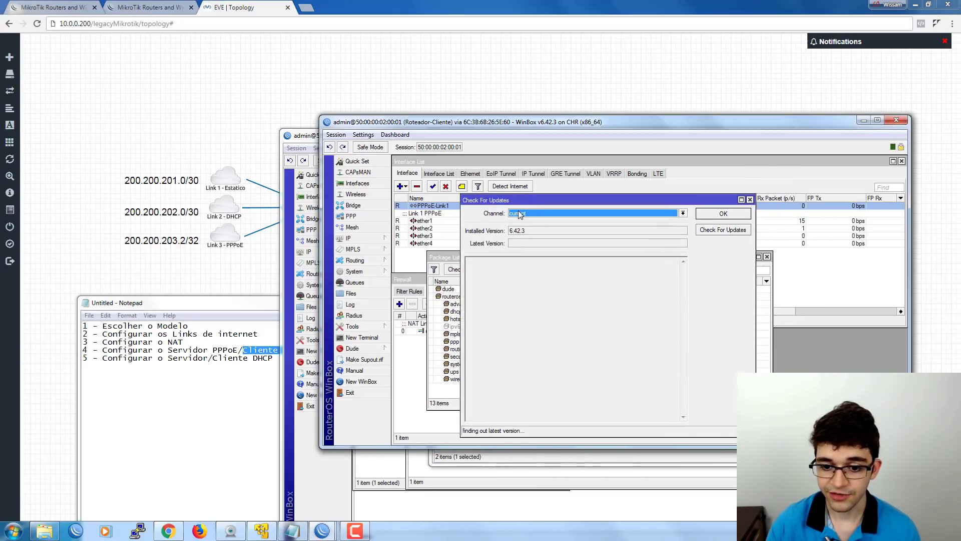
{"action": "left_click", "coordinate": [521, 214]}
{"action": "left_click", "coordinate": [521, 221]}
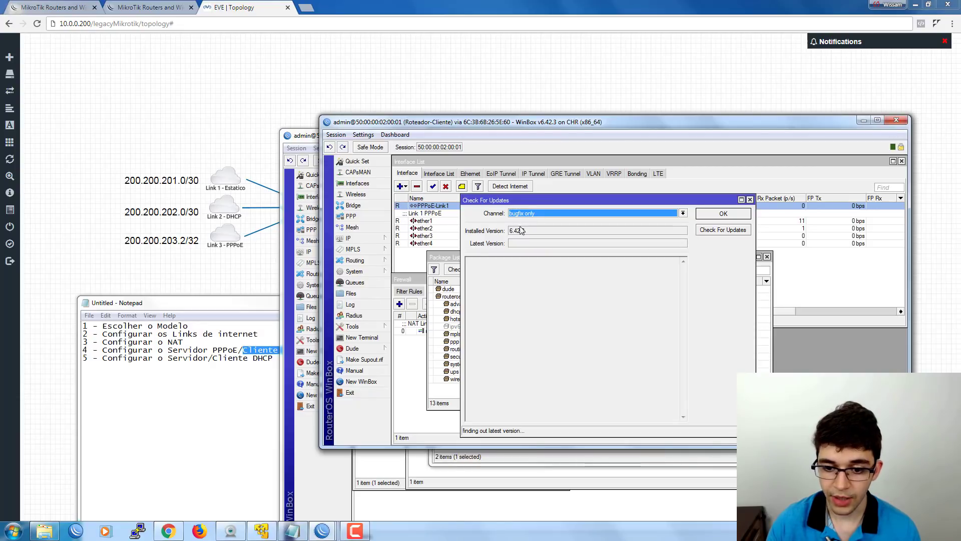
{"action": "left_click", "coordinate": [749, 200]}
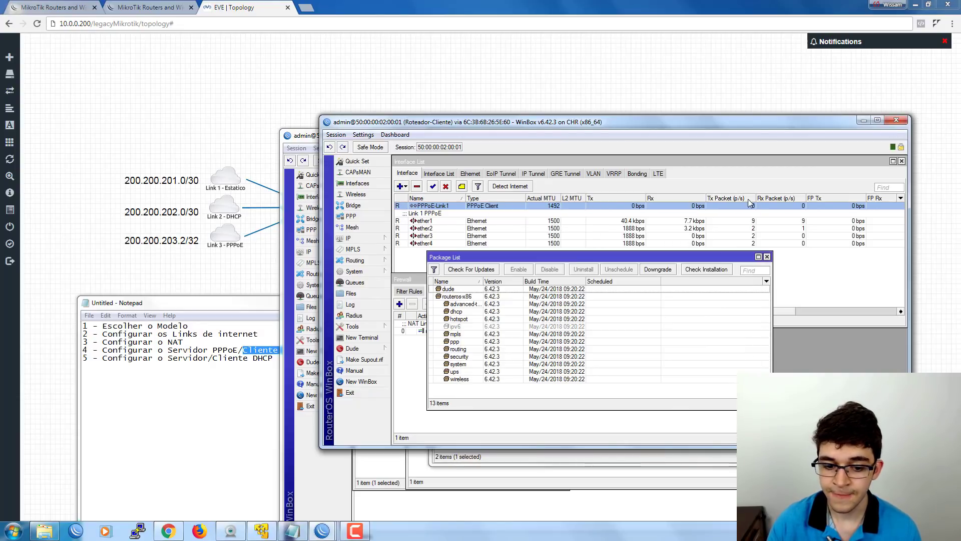
Close the Package List and Firewall windows and highlight checklist item 4 in Notepad.
{"action": "left_click", "coordinate": [767, 258]}
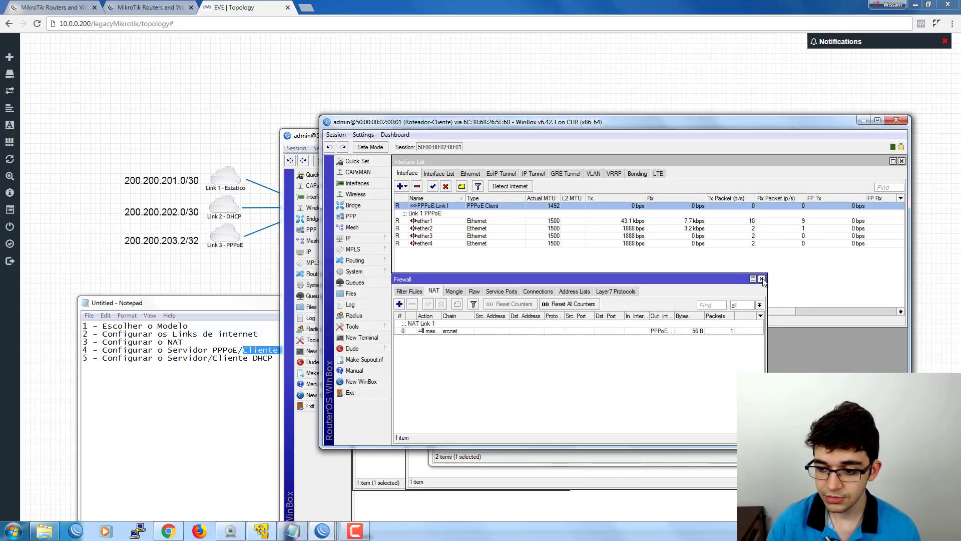
{"action": "left_click", "coordinate": [762, 277]}
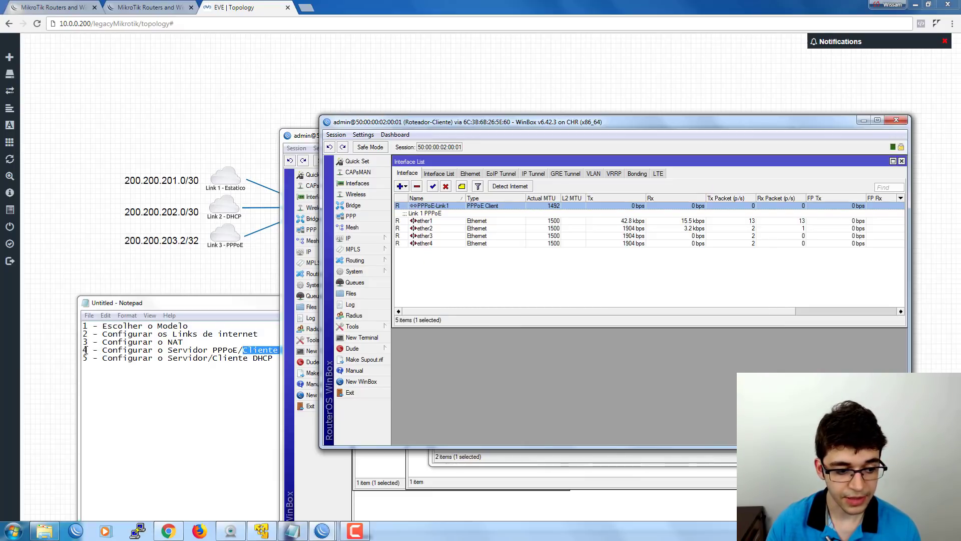
{"action": "left_click_drag", "start_coordinate": [83, 350], "coordinate": [355, 349]}
Highlight checklist item 5 (DHCP) and select ether2 in the client router's interface list.
{"action": "left_click", "coordinate": [322, 360]}
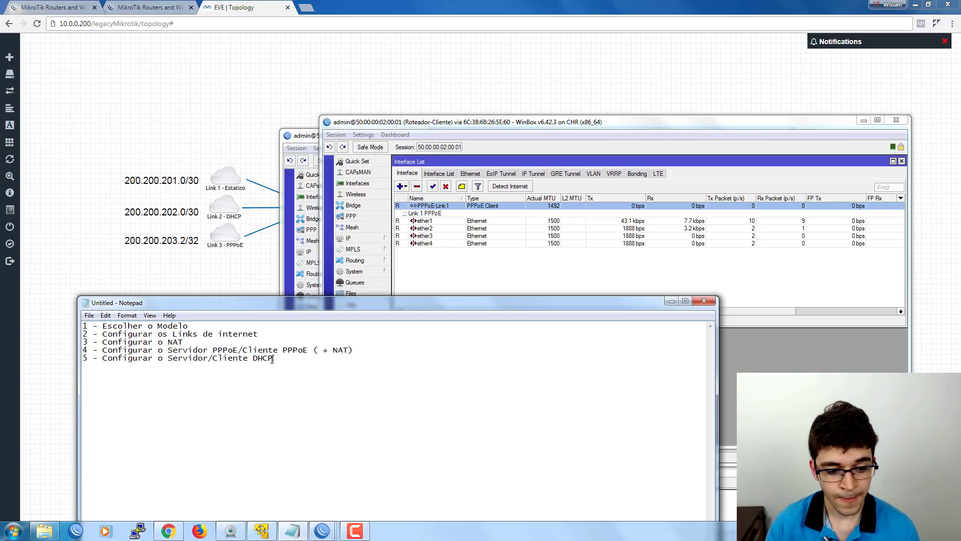
{"action": "left_click_drag", "start_coordinate": [278, 359], "coordinate": [83, 360]}
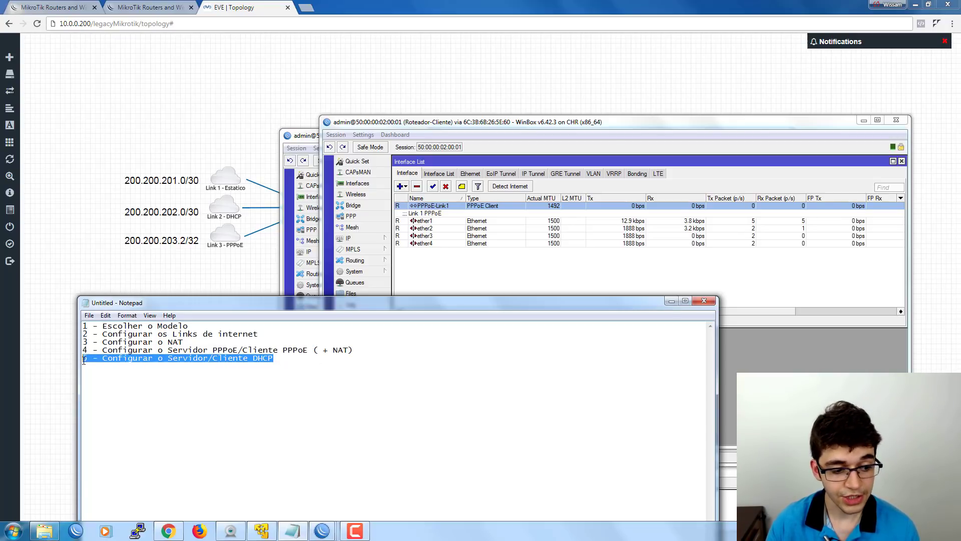
{"action": "left_click", "coordinate": [443, 282]}
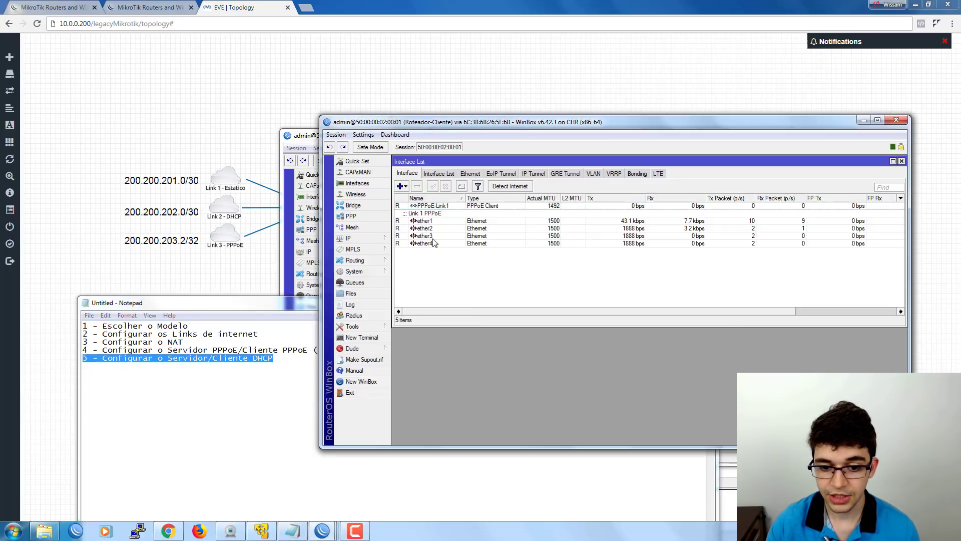
{"action": "left_click", "coordinate": [435, 236]}
{"action": "left_click", "coordinate": [434, 229]}
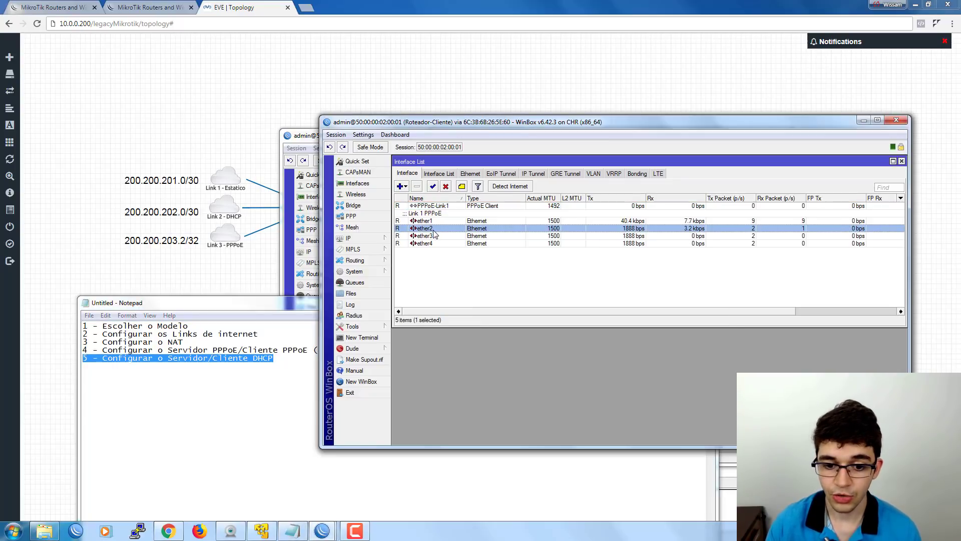
Minimize the WinBox launcher and Roteador-Principal windows and reposition the Roteador-Cliente window.
{"action": "left_click_drag", "start_coordinate": [479, 120], "coordinate": [377, 213]}
{"action": "left_click", "coordinate": [746, 134]}
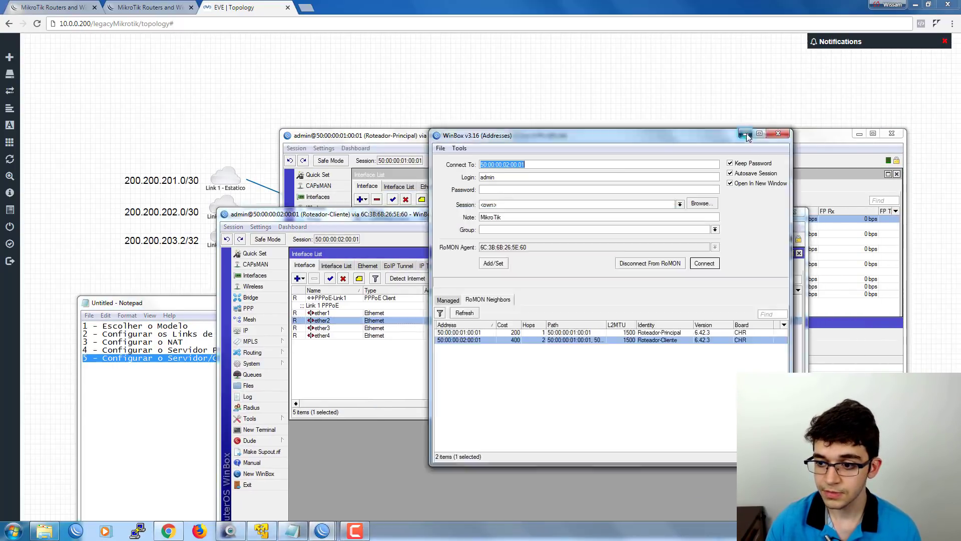
{"action": "left_click", "coordinate": [860, 134]}
{"action": "left_click_drag", "start_coordinate": [581, 218], "coordinate": [576, 258]}
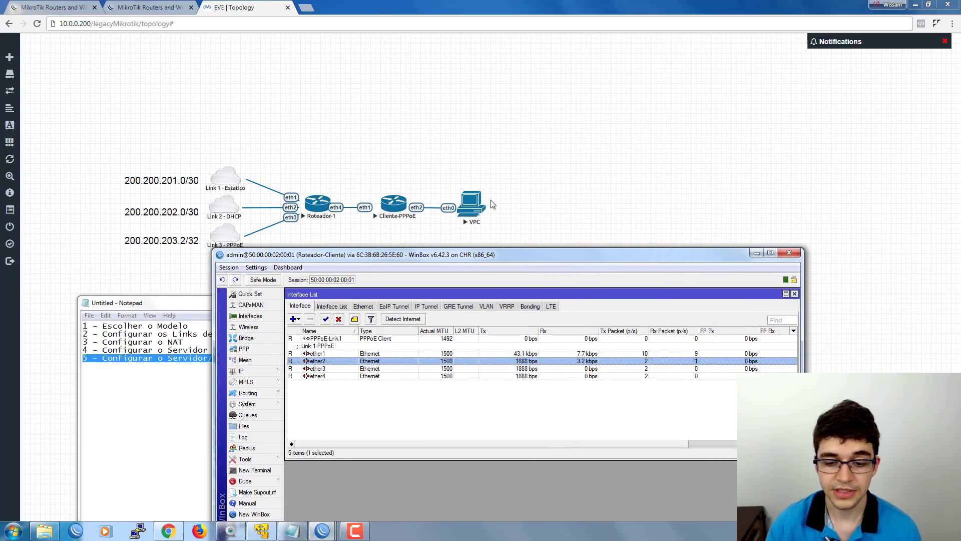
{"action": "left_click_drag", "start_coordinate": [452, 258], "coordinate": [538, 152]}
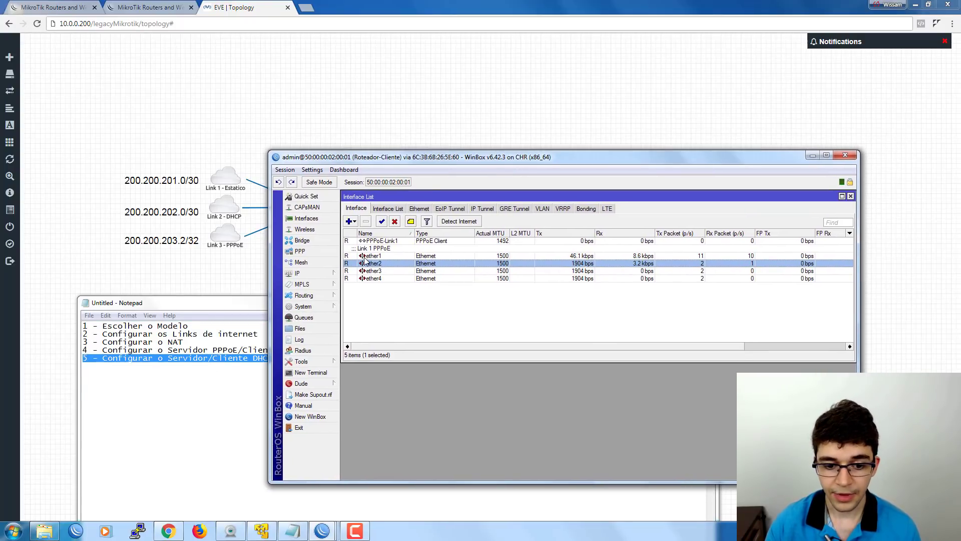
Add the comment 'Rede-Interna' to ether2.
{"action": "left_click", "coordinate": [411, 221]}
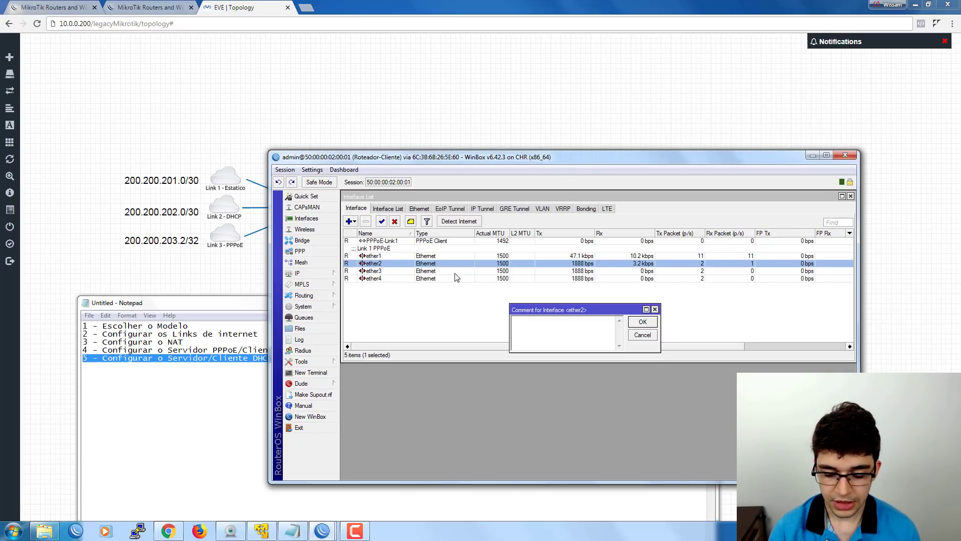
{"action": "type", "text": "Rede-Interna"}
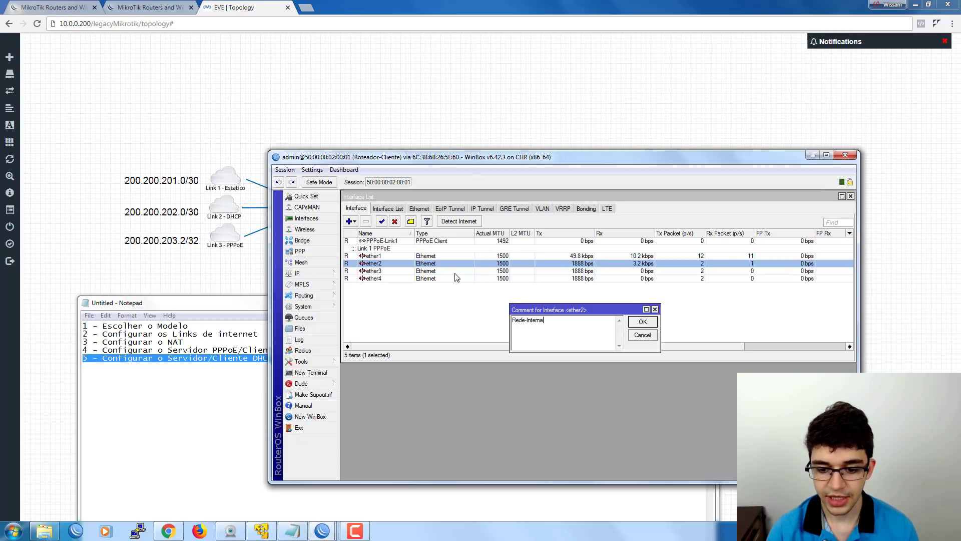
{"action": "key", "text": "Return"}
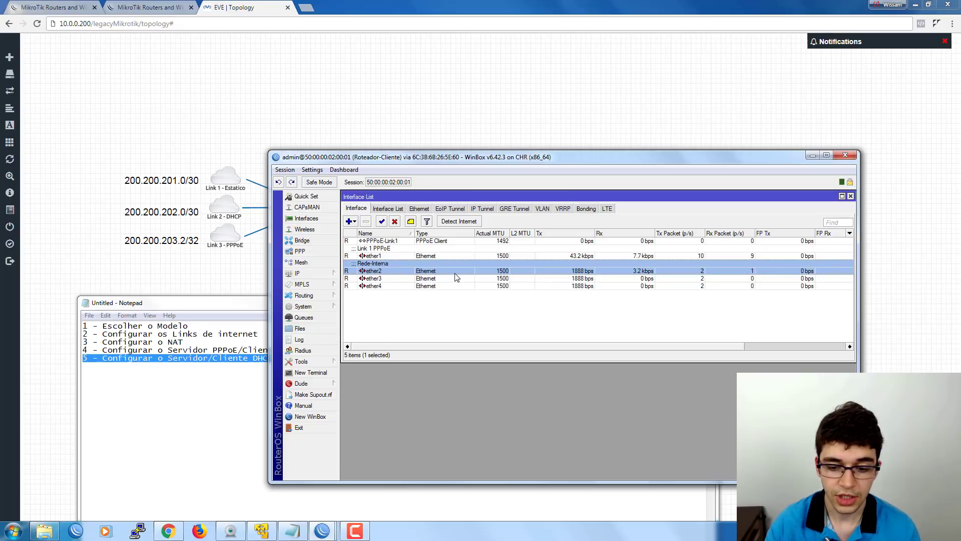
{"action": "left_click", "coordinate": [373, 318]}
{"action": "left_click", "coordinate": [369, 264]}
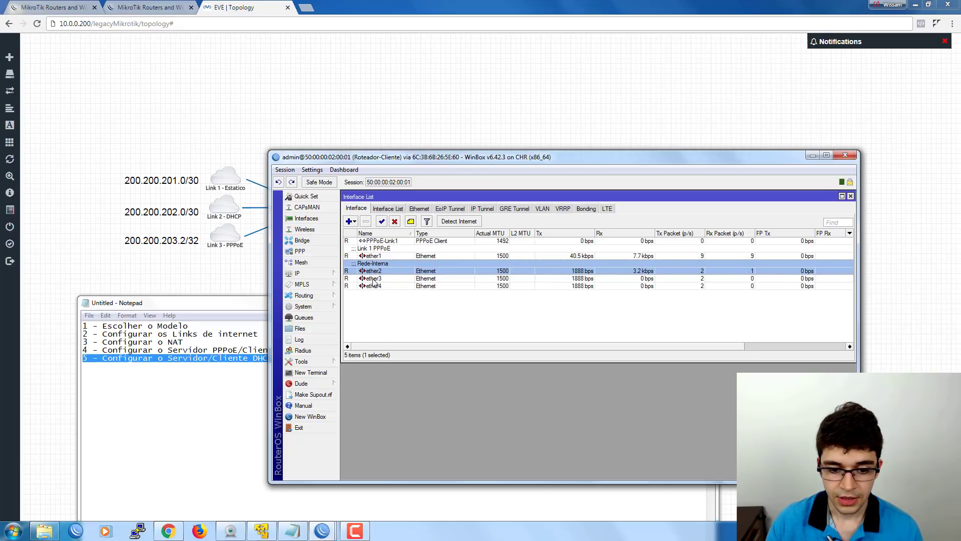
Create a bridge interface named Bridge.
{"action": "left_click", "coordinate": [302, 240]}
{"action": "left_click_drag", "start_coordinate": [359, 229], "coordinate": [372, 296]}
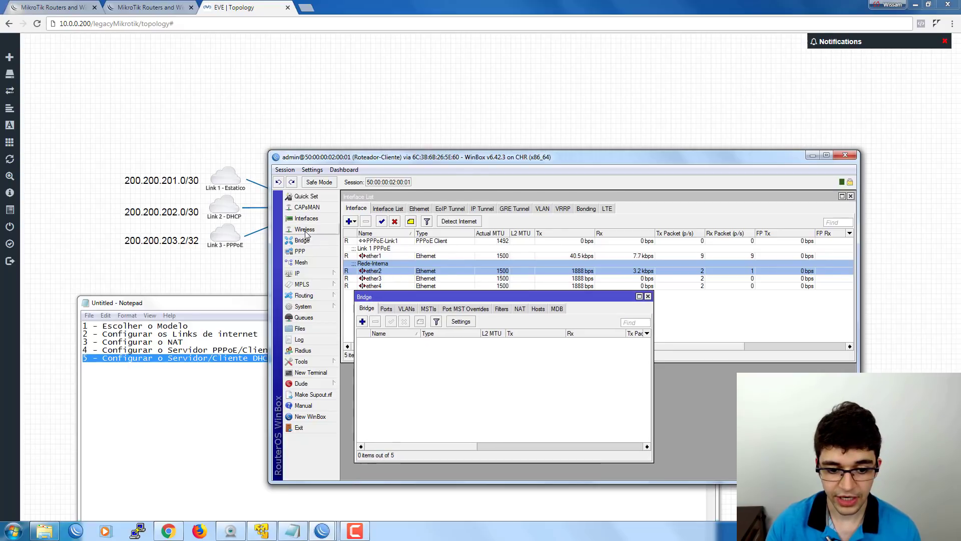
{"action": "left_click", "coordinate": [363, 322]}
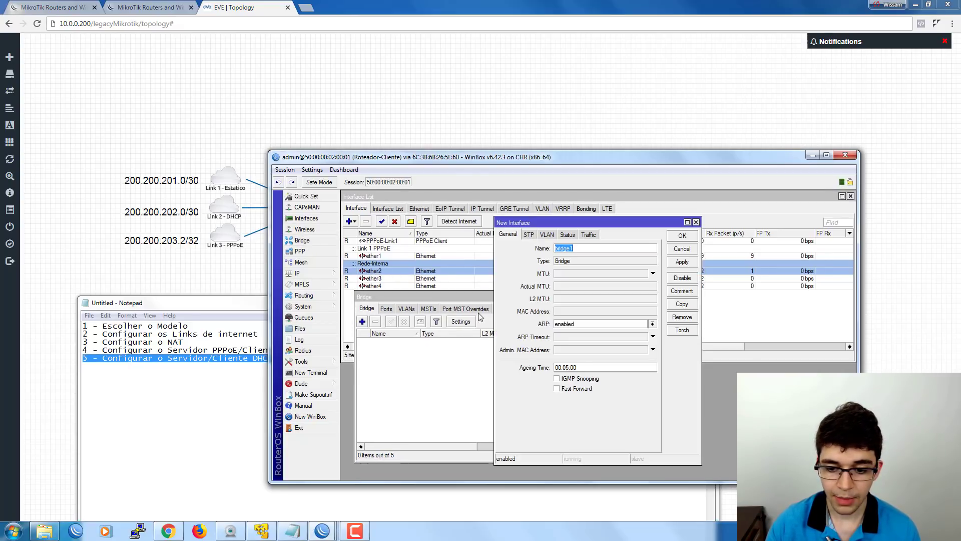
{"action": "type", "text": "B"}
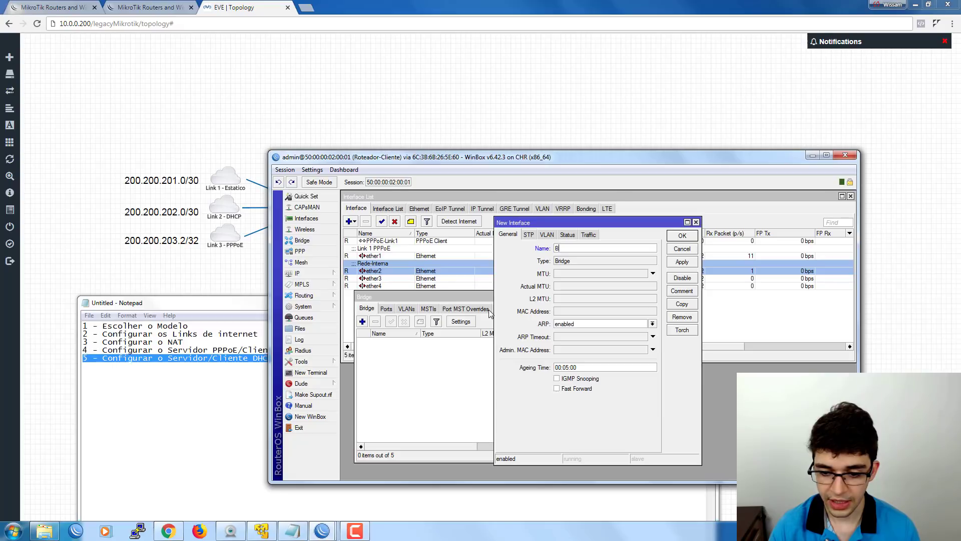
{"action": "type", "text": "ridge"}
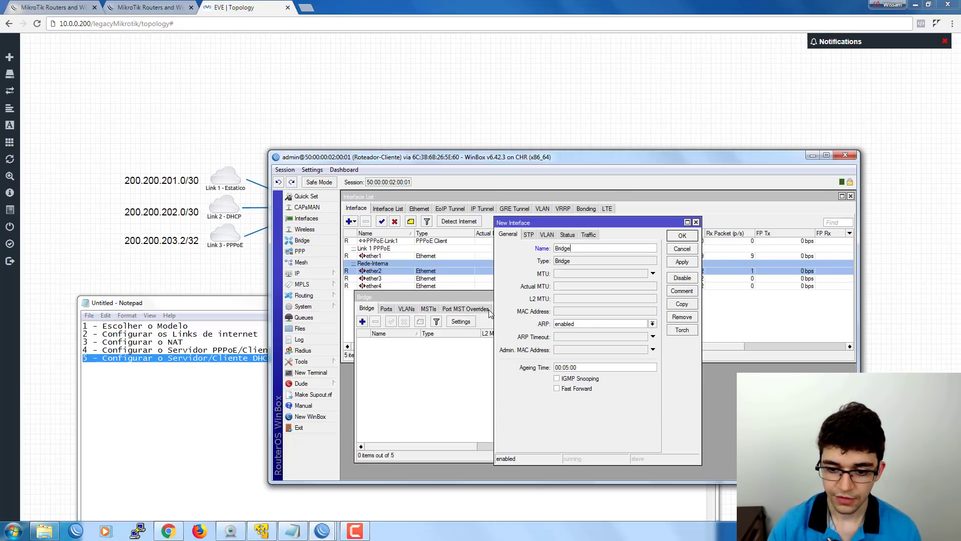
{"action": "key", "text": "Return"}
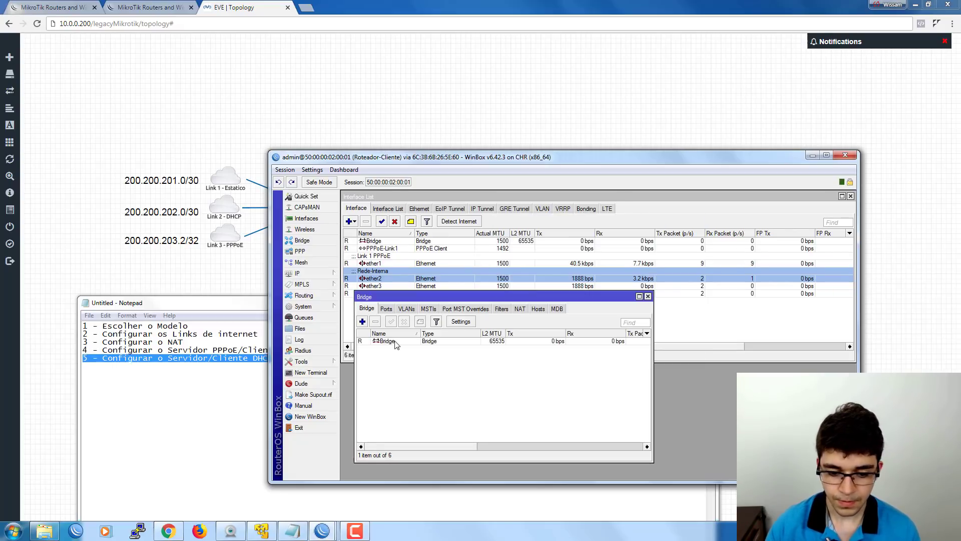
Add ether2 as a port of Bridge.
{"action": "left_click", "coordinate": [386, 308]}
{"action": "left_click_drag", "start_coordinate": [386, 298], "coordinate": [378, 310]}
{"action": "left_click", "coordinate": [355, 333]}
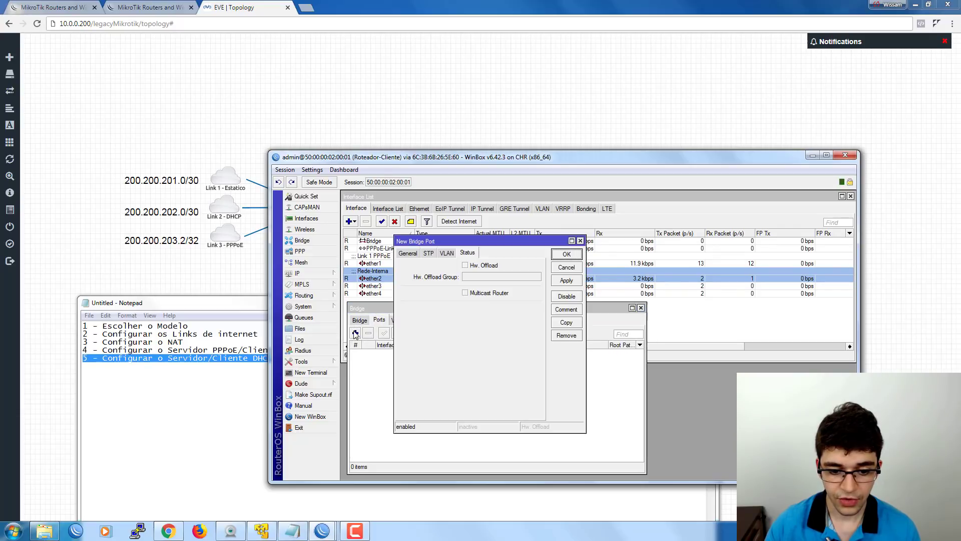
{"action": "left_click", "coordinate": [414, 257]}
{"action": "left_click_drag", "start_coordinate": [421, 241], "coordinate": [465, 246]}
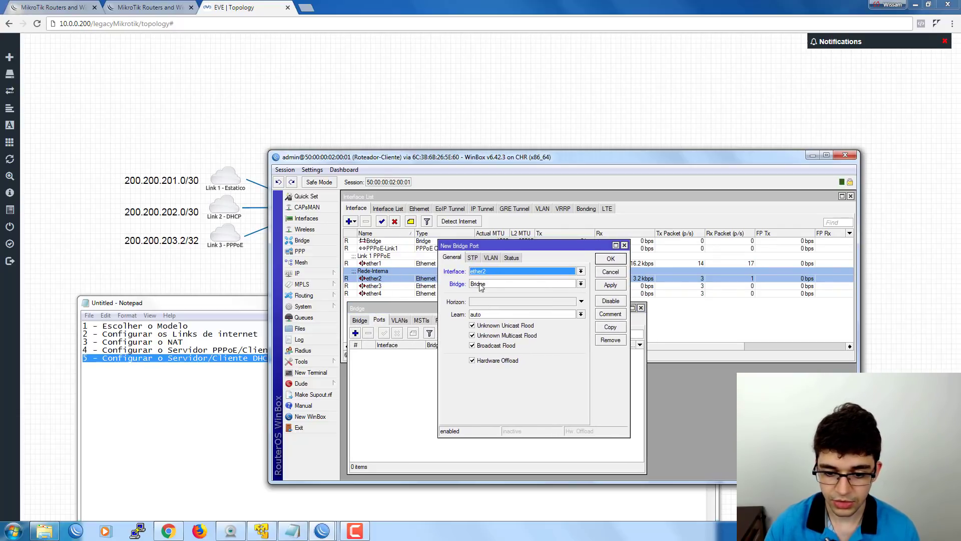
{"action": "left_click", "coordinate": [610, 259]}
Add ether3 and ether4 as ports of Bridge as well.
{"action": "left_click", "coordinate": [355, 333]}
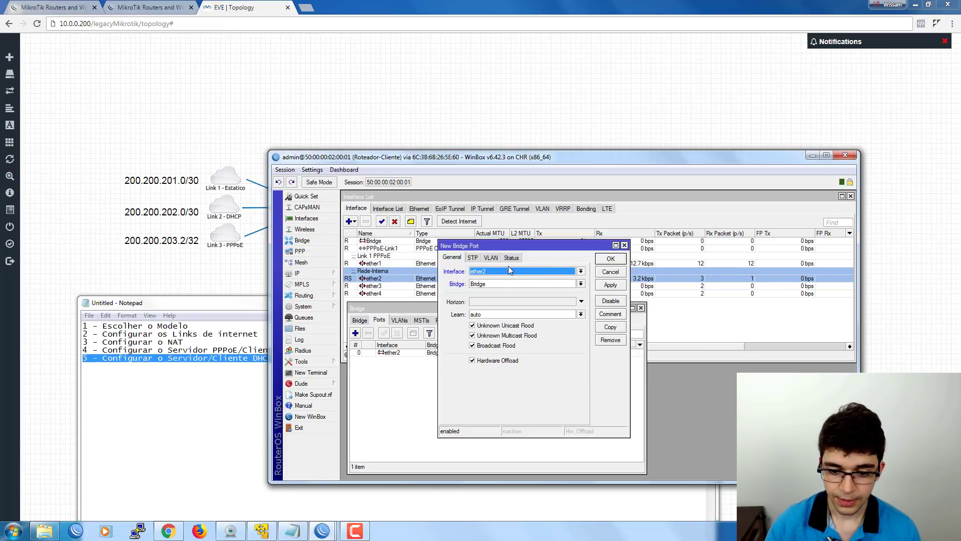
{"action": "left_click", "coordinate": [494, 273]}
{"action": "left_click", "coordinate": [479, 305]}
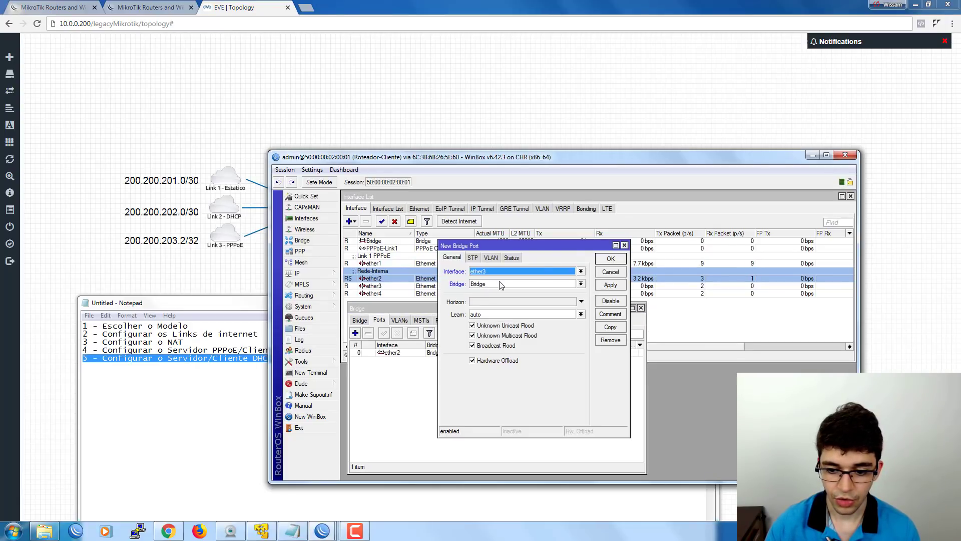
{"action": "left_click", "coordinate": [610, 258]}
{"action": "left_click", "coordinate": [355, 333]}
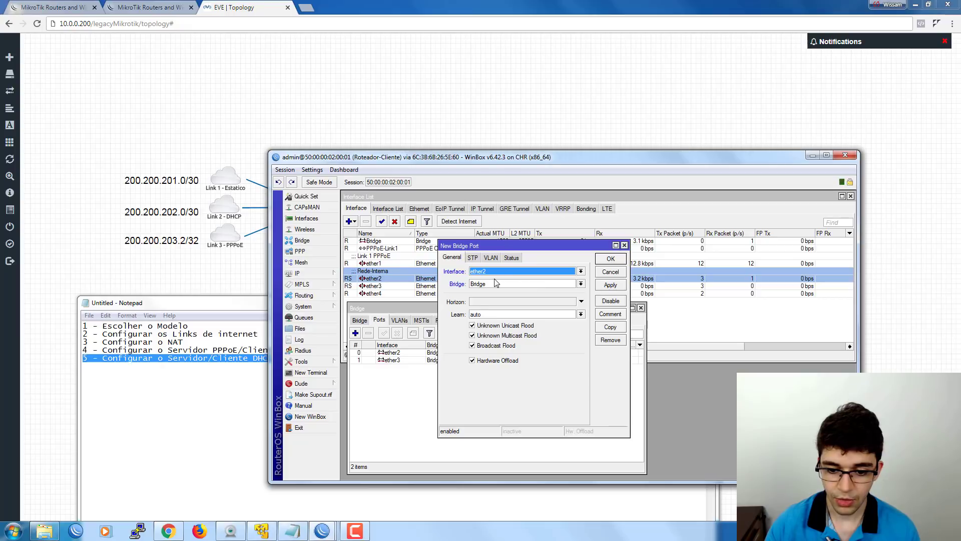
{"action": "left_click", "coordinate": [493, 273]}
{"action": "left_click", "coordinate": [483, 306]}
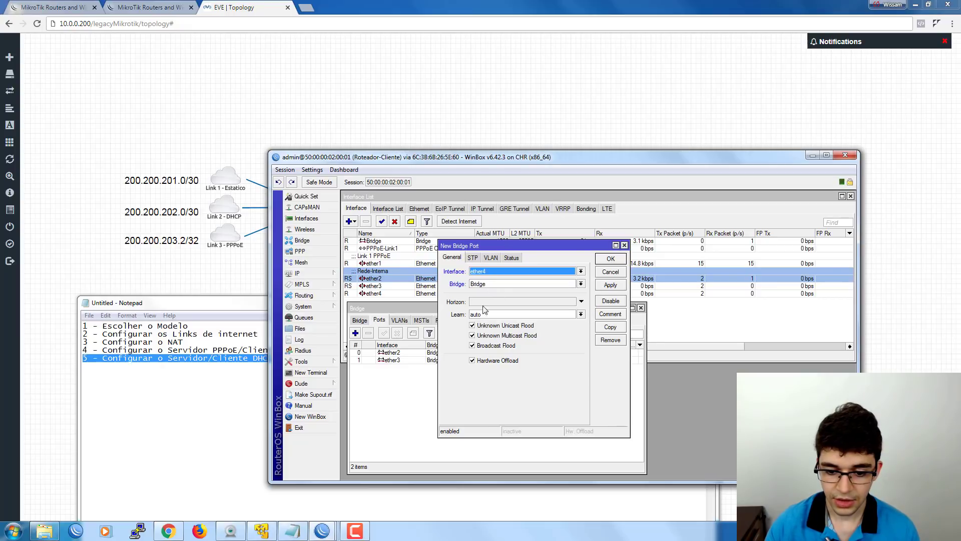
{"action": "left_click", "coordinate": [611, 259]}
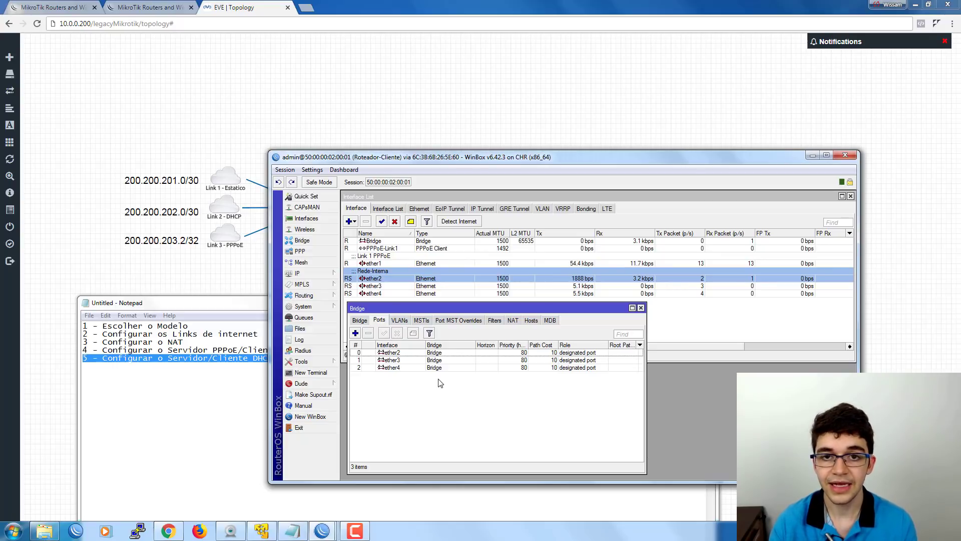
Check ether2 through ether4 in the interface list, confirming ether2's Rede-Interna comment.
{"action": "left_click", "coordinate": [362, 320]}
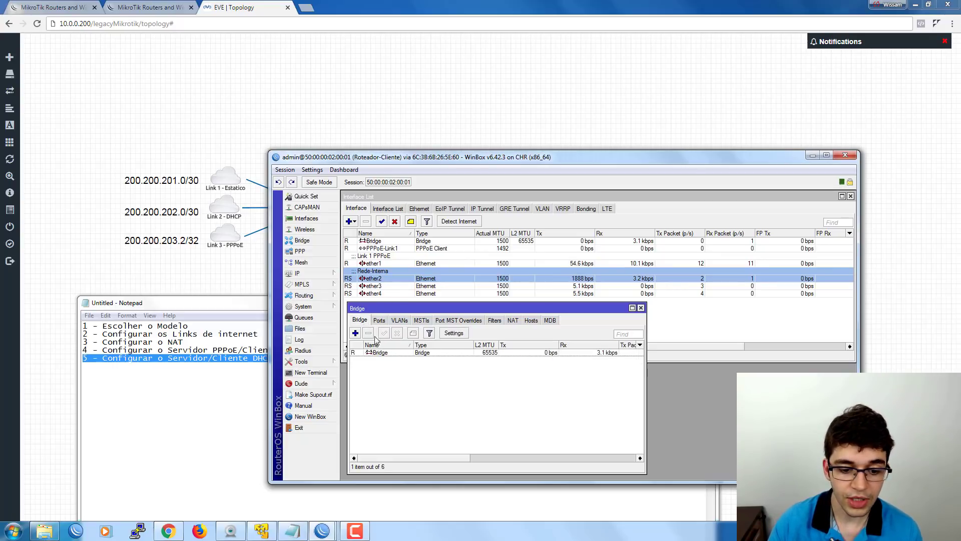
{"action": "left_click", "coordinate": [385, 279]}
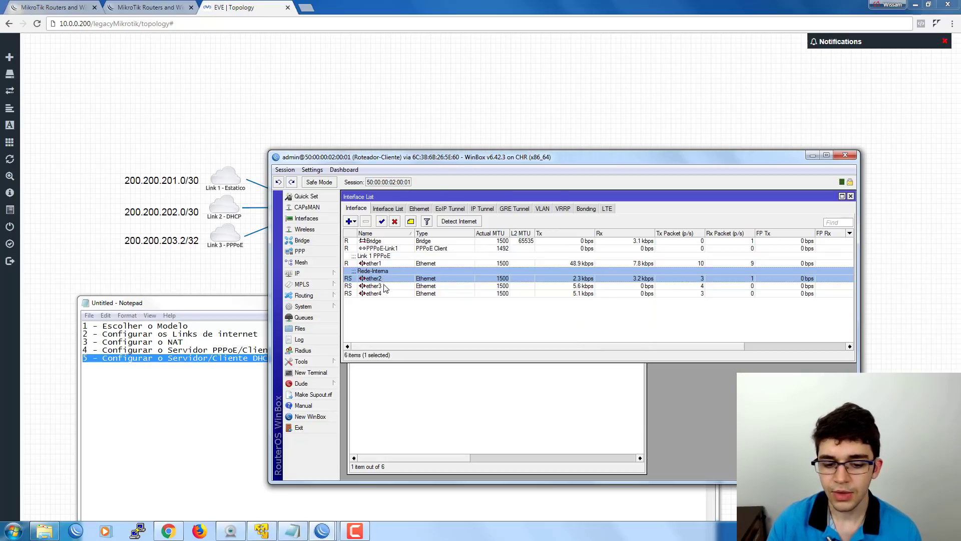
{"action": "left_click", "coordinate": [385, 295]}
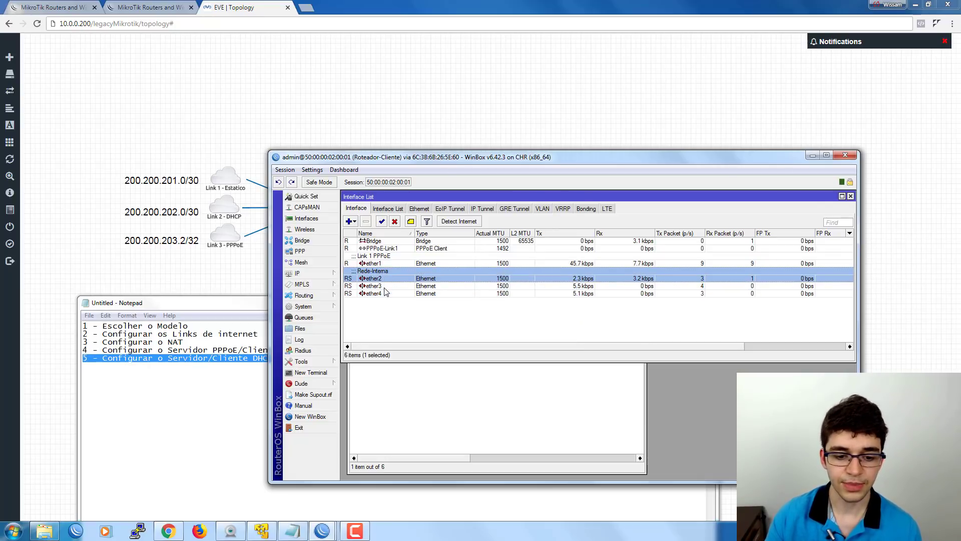
{"action": "left_click", "coordinate": [386, 288]}
{"action": "left_click", "coordinate": [386, 279]}
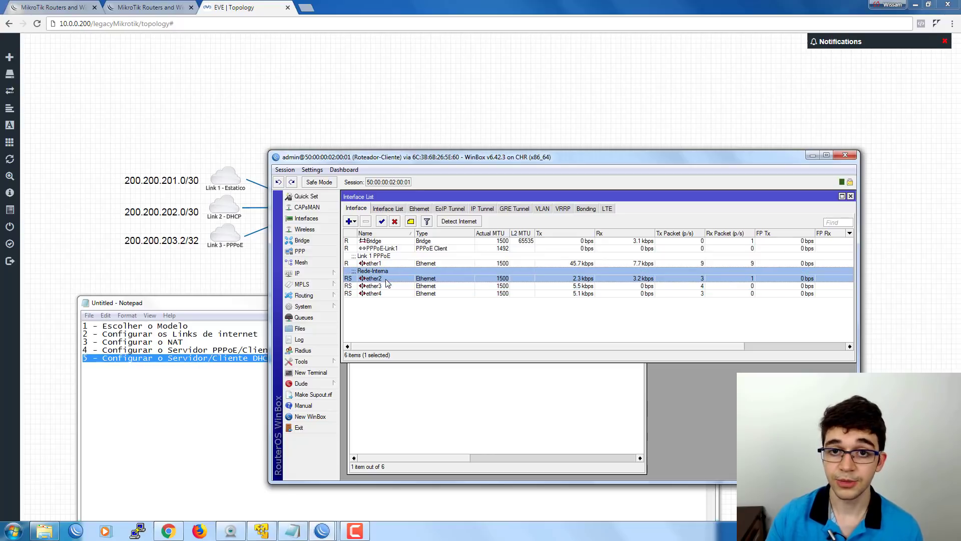
{"action": "left_click", "coordinate": [388, 294]}
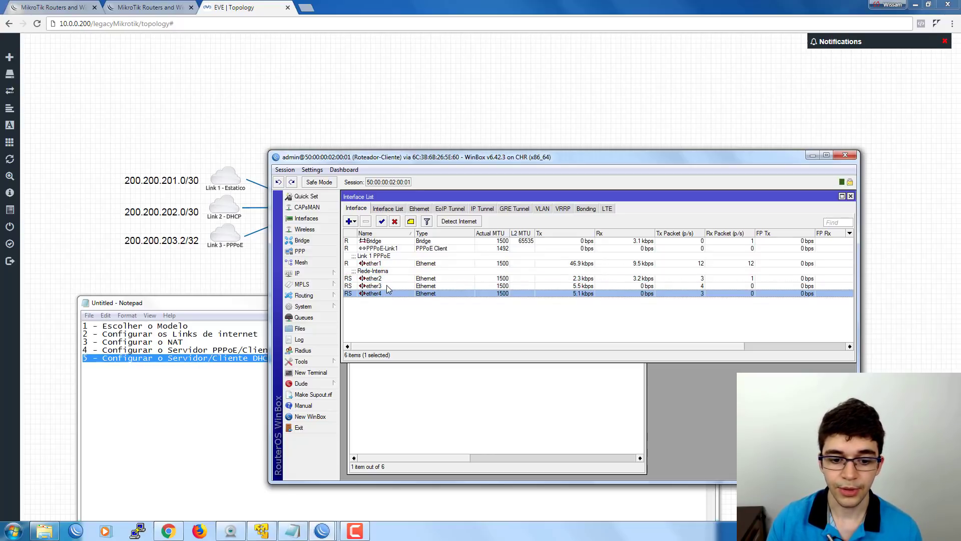
{"action": "left_click", "coordinate": [388, 288]}
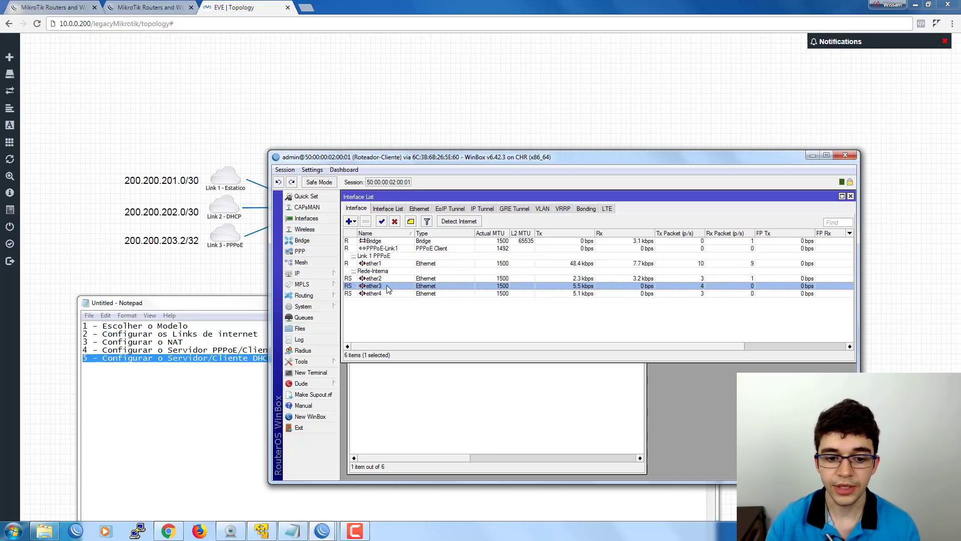
{"action": "left_click", "coordinate": [401, 279]}
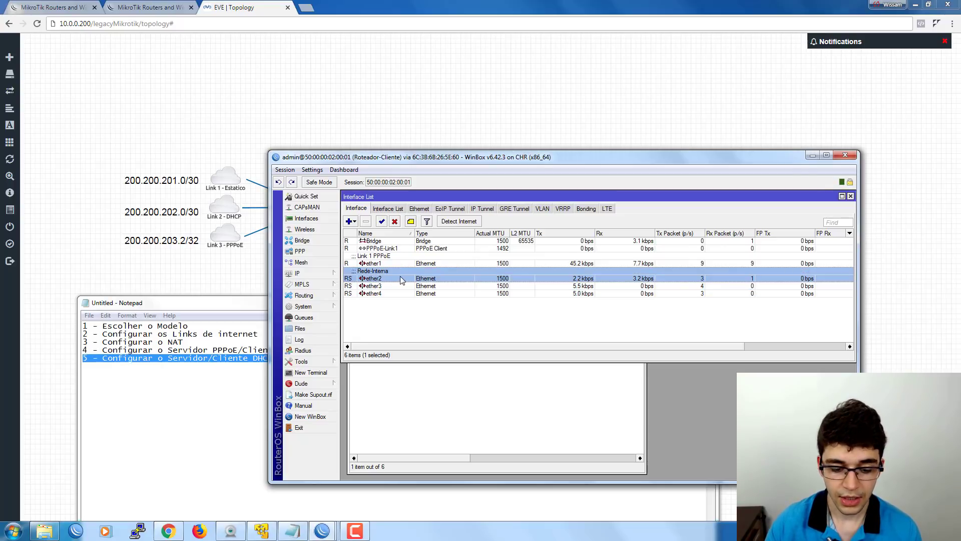
Give ether3 and ether4 the comment 'Rede-Interna'.
{"action": "left_click", "coordinate": [396, 286]}
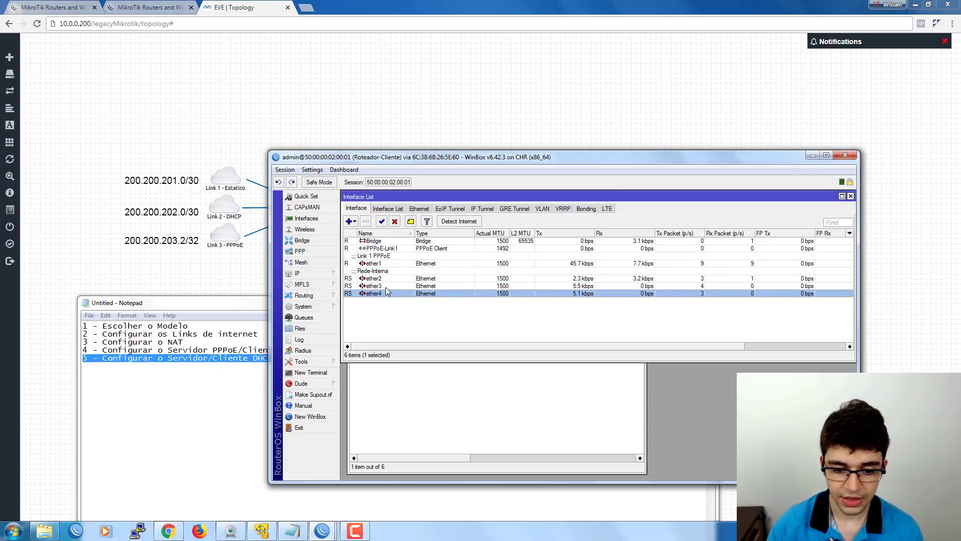
{"action": "left_click", "coordinate": [411, 222]}
{"action": "type", "text": "Rede-Interna"}
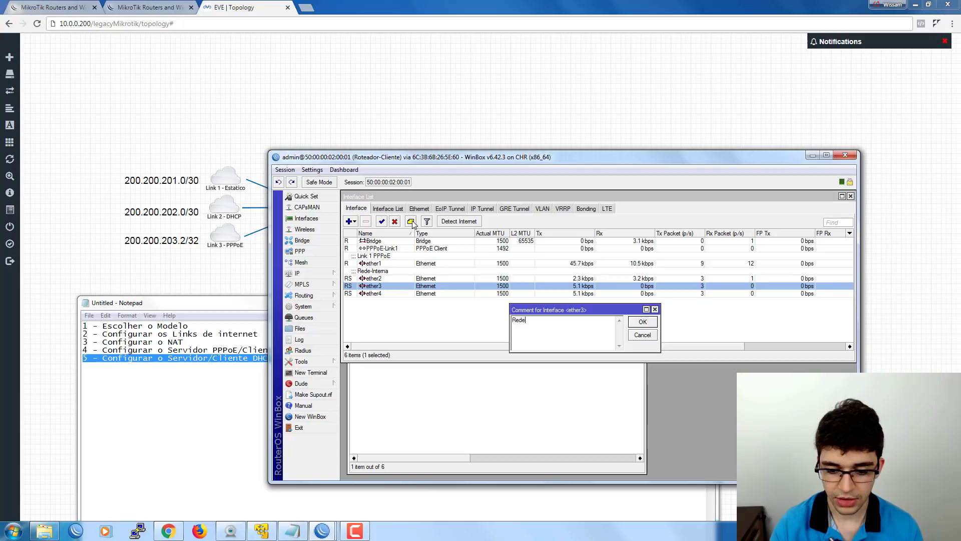
{"action": "key", "text": "Return"}
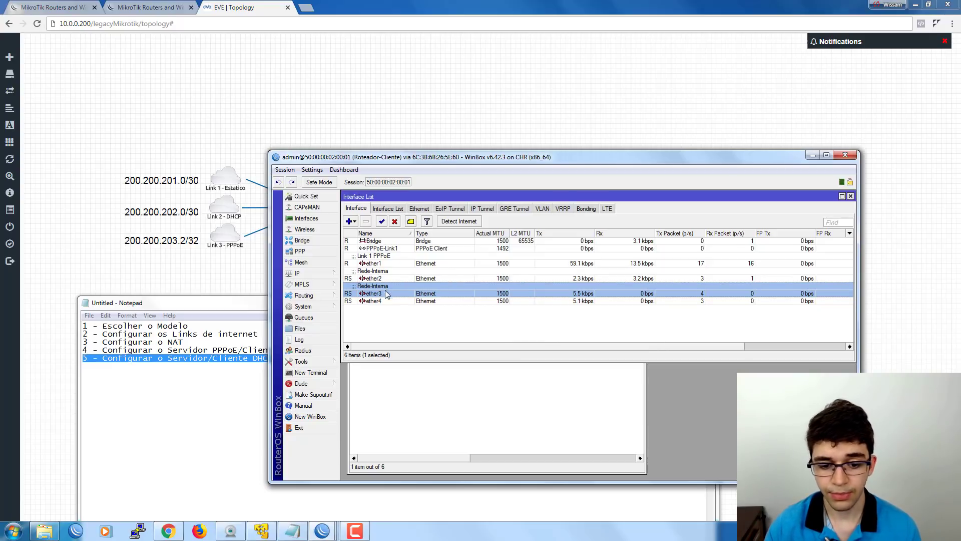
{"action": "left_click", "coordinate": [388, 301]}
{"action": "left_click", "coordinate": [411, 222]}
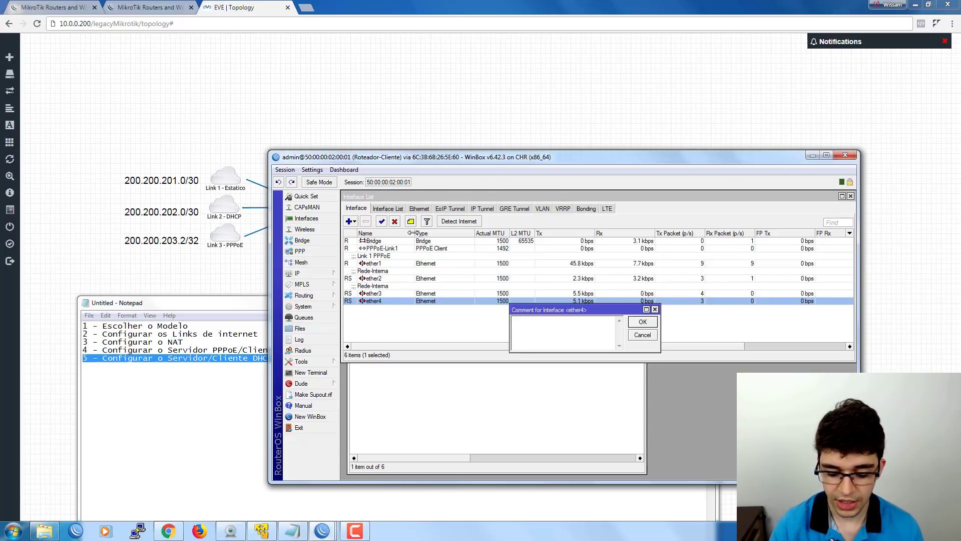
{"action": "type", "text": "Rede-Interna"}
{"action": "key", "text": "Return"}
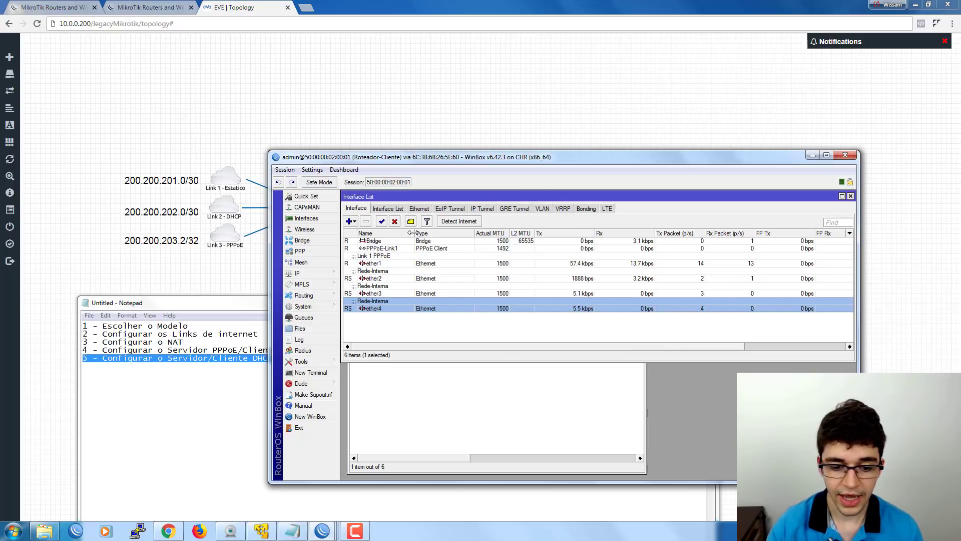
{"action": "left_click", "coordinate": [404, 373]}
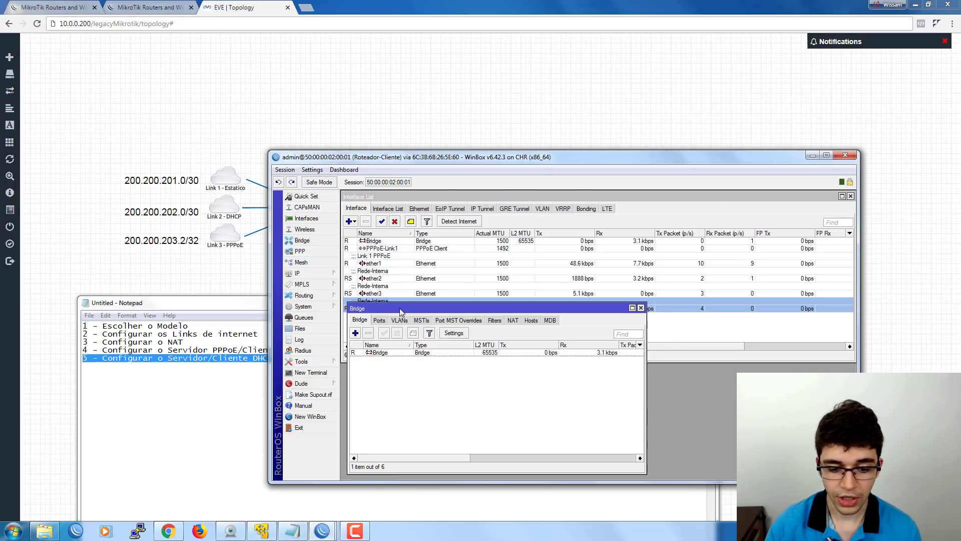
{"action": "left_click_drag", "start_coordinate": [400, 308], "coordinate": [398, 344]}
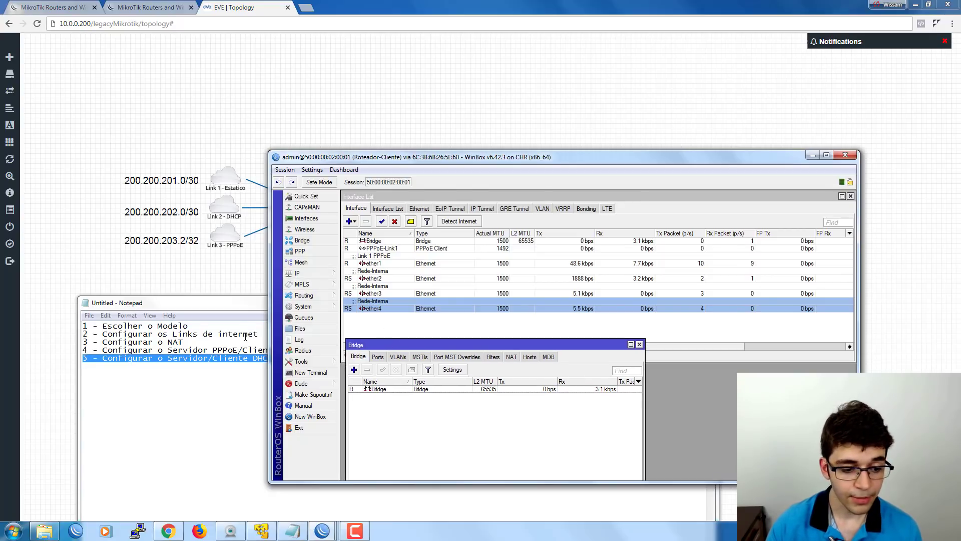
{"action": "left_click", "coordinate": [312, 274]}
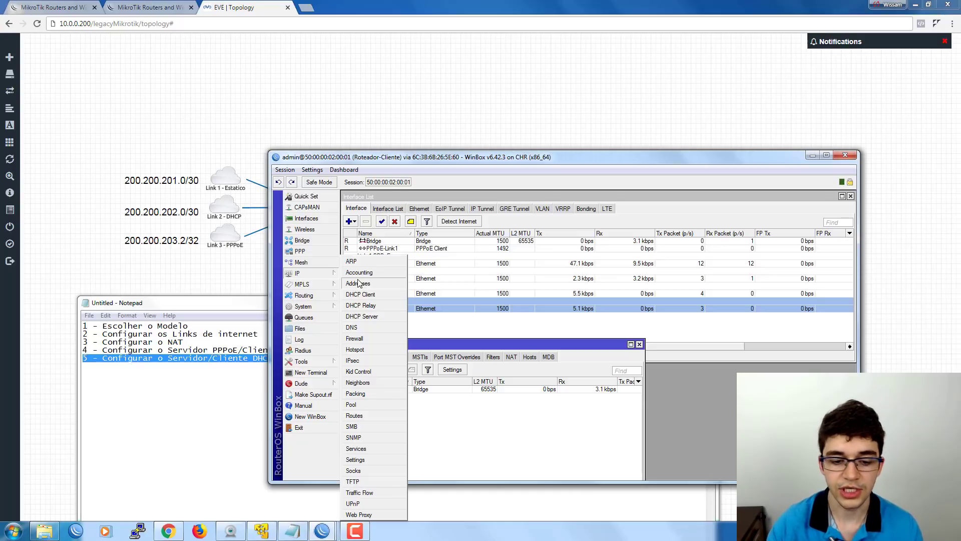
Enter 192.168.0.1/24 in a new IP address entry.
{"action": "left_click", "coordinate": [357, 284]}
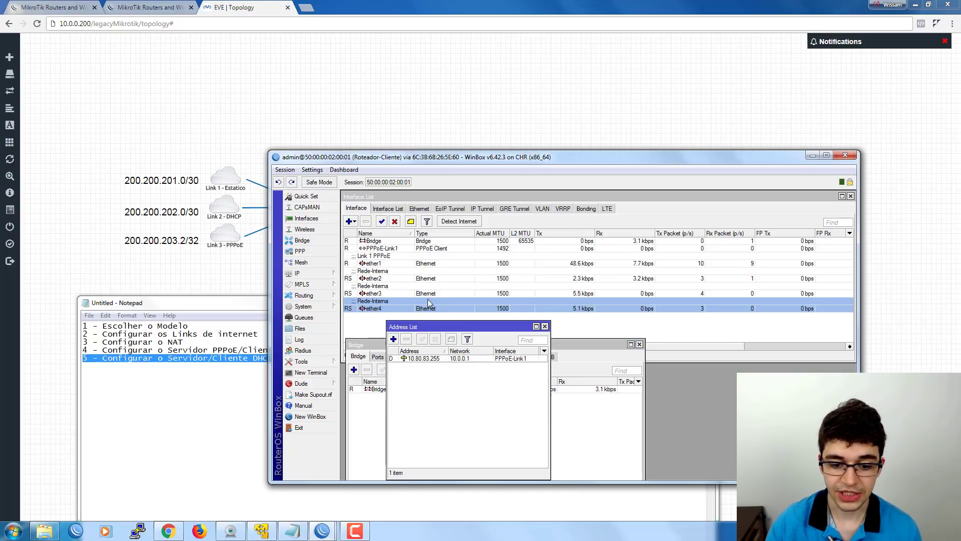
{"action": "mouse_move", "coordinate": [438, 325]}
{"action": "left_mouse_down"}
{"action": "mouse_move", "coordinate": [465, 319]}
{"action": "mouse_move", "coordinate": [428, 320]}
{"action": "left_mouse_up"}
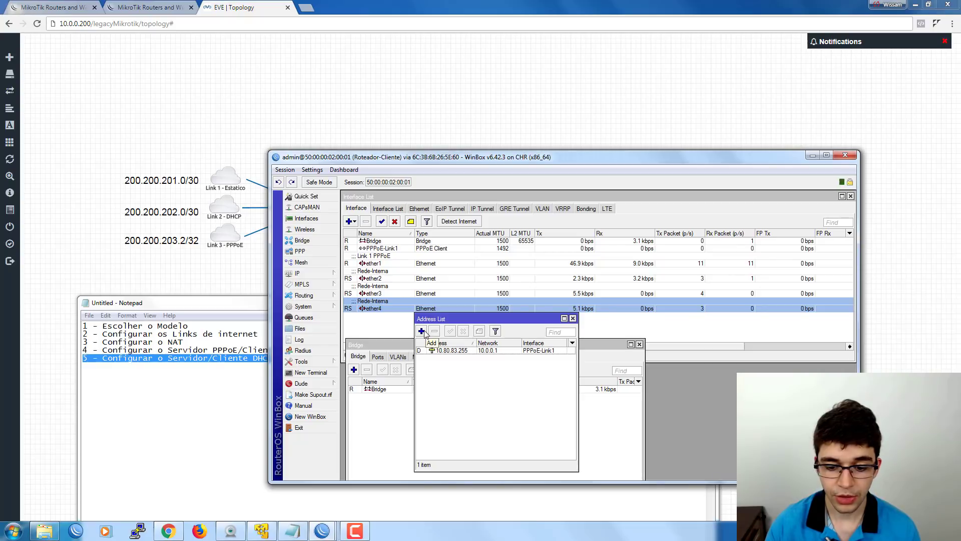
{"action": "left_click", "coordinate": [422, 331]}
{"action": "left_click_drag", "start_coordinate": [593, 282], "coordinate": [541, 321]}
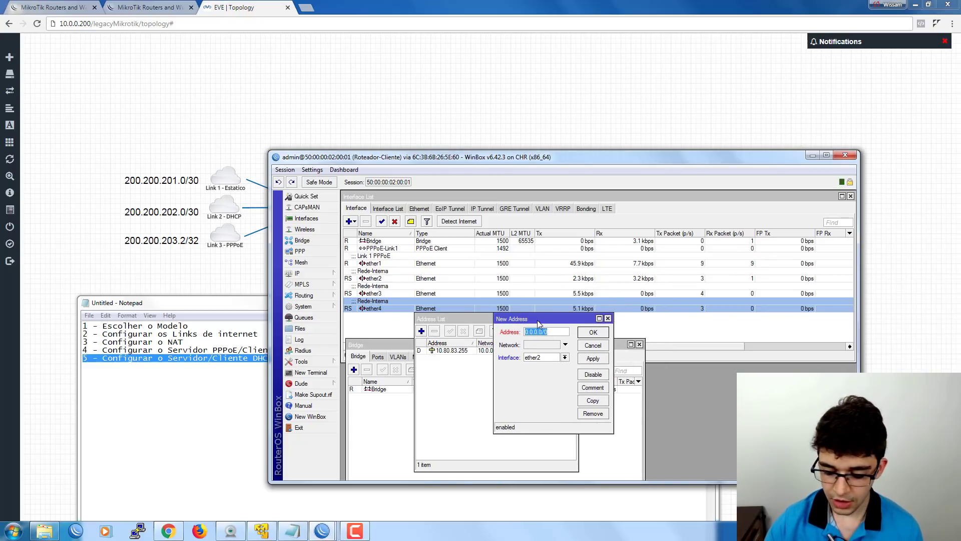
{"action": "type", "text": "192.168."}
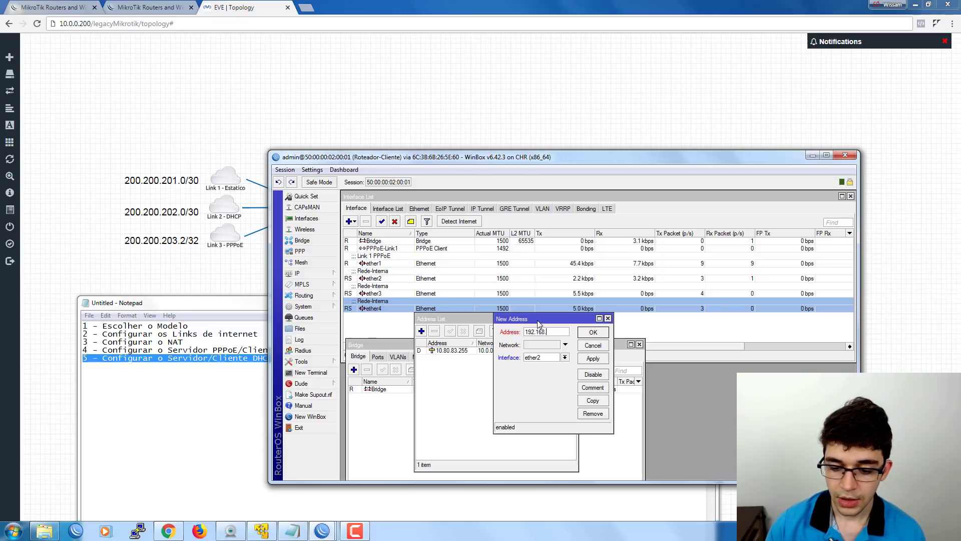
{"action": "left_click_drag", "start_coordinate": [542, 331], "coordinate": [484, 338]}
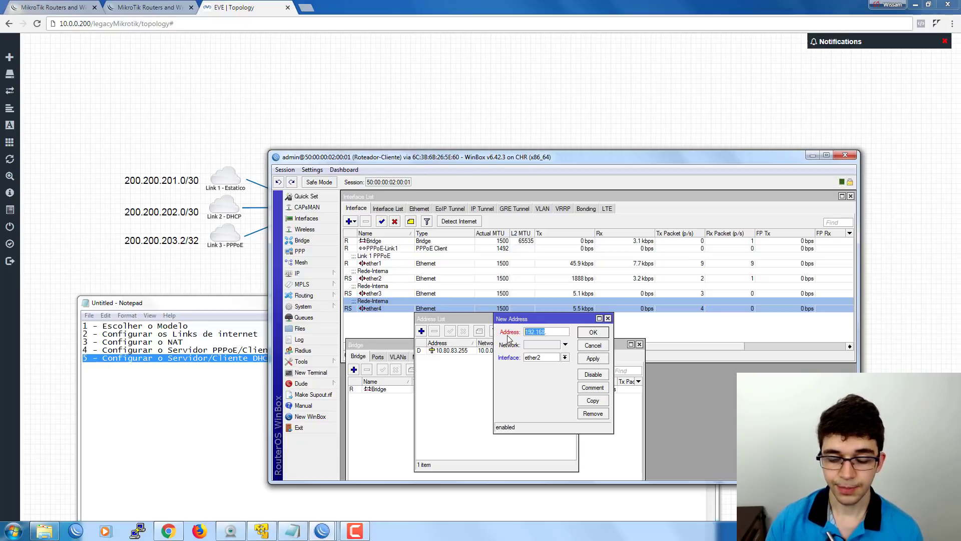
{"action": "left_click", "coordinate": [548, 332]}
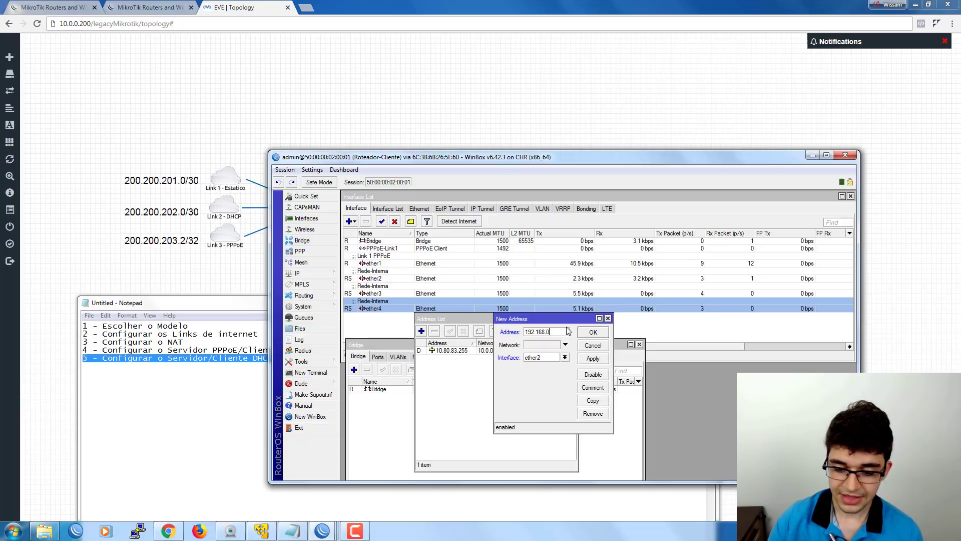
{"action": "type", "text": "0.1/24"}
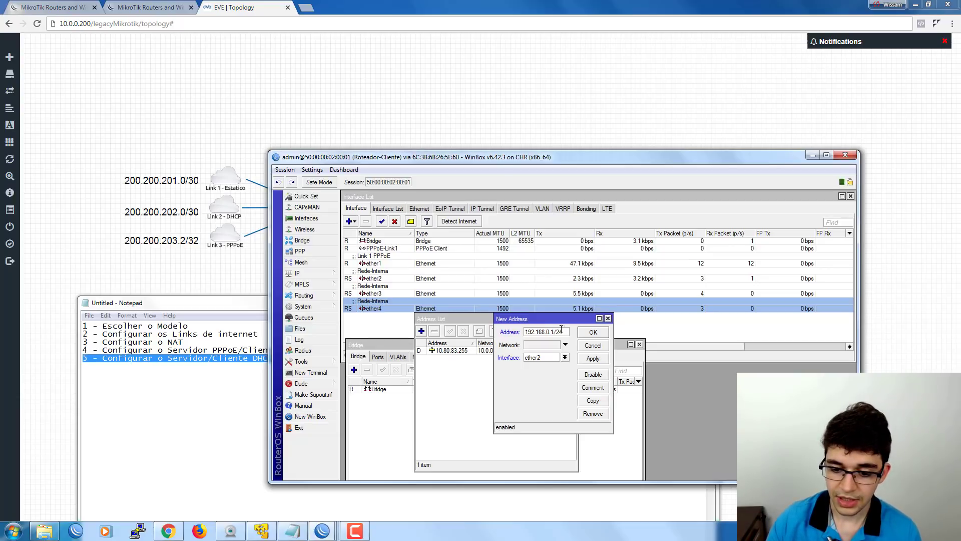
{"action": "left_click_drag", "start_coordinate": [524, 331], "coordinate": [568, 331]}
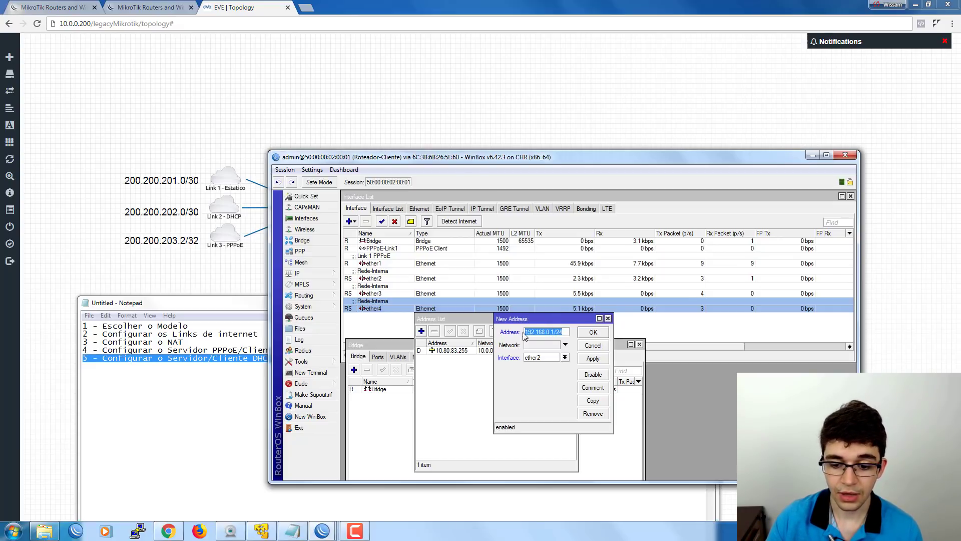
{"action": "left_click", "coordinate": [551, 333]}
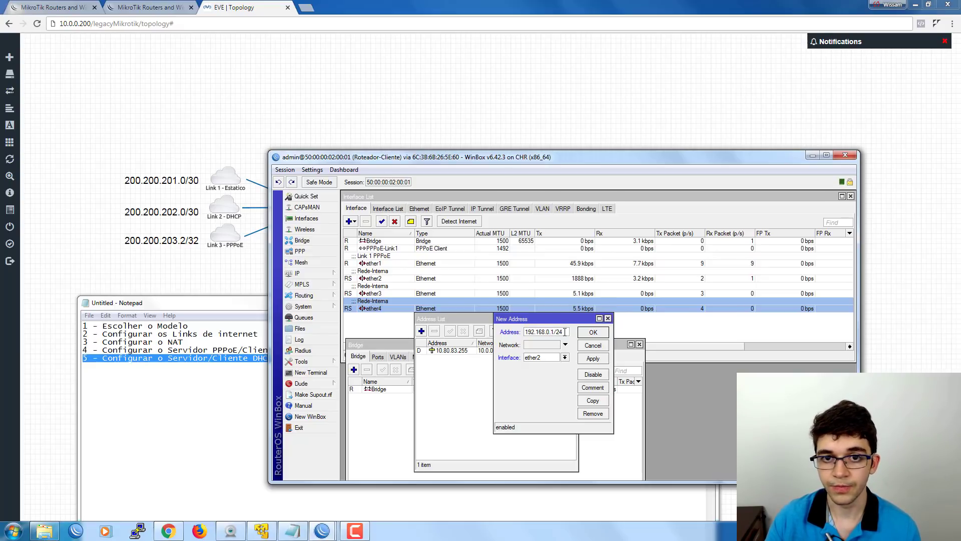
{"action": "mouse_move", "coordinate": [564, 332]}
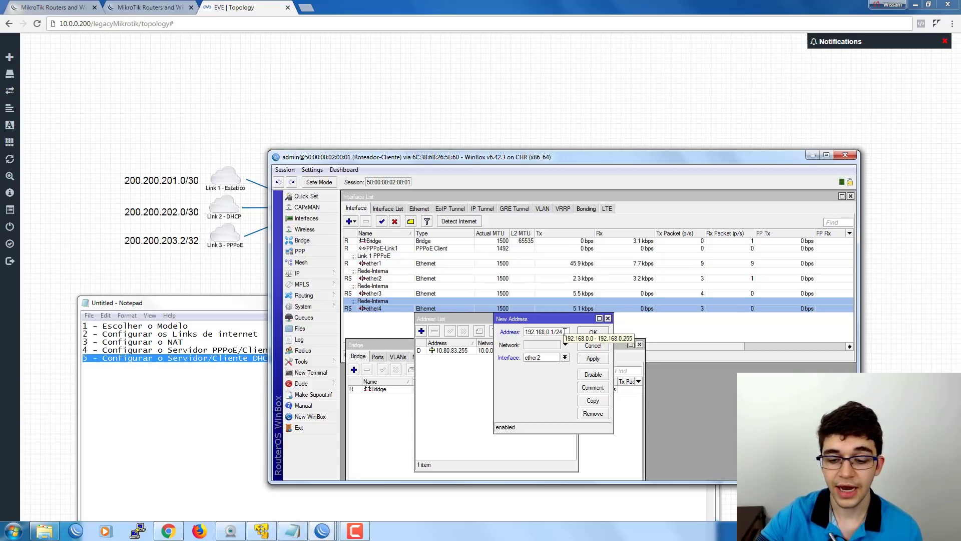
{"action": "left_click", "coordinate": [551, 332]}
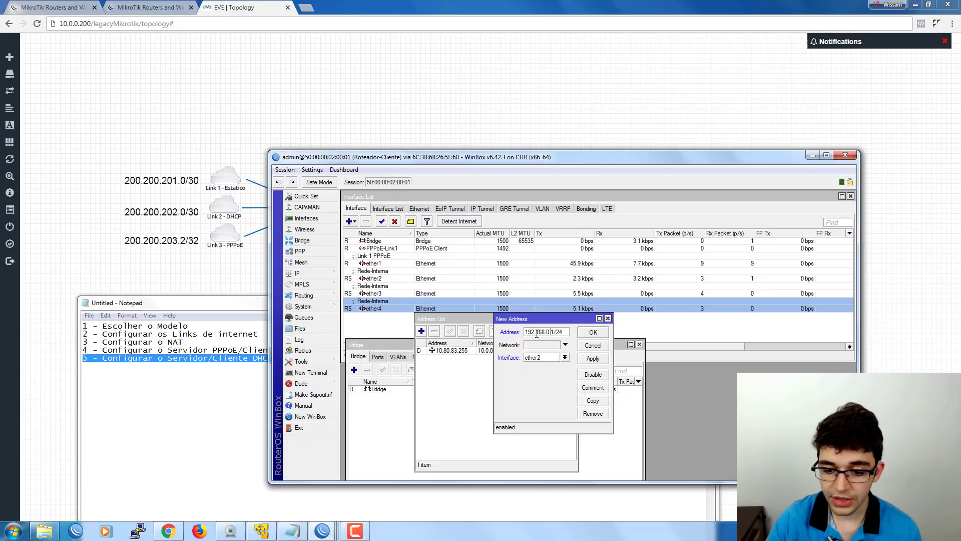
Assign the 192.168.0.1/24 address to the Bridge interface and save it.
{"action": "left_click", "coordinate": [564, 357]}
{"action": "left_click", "coordinate": [540, 364]}
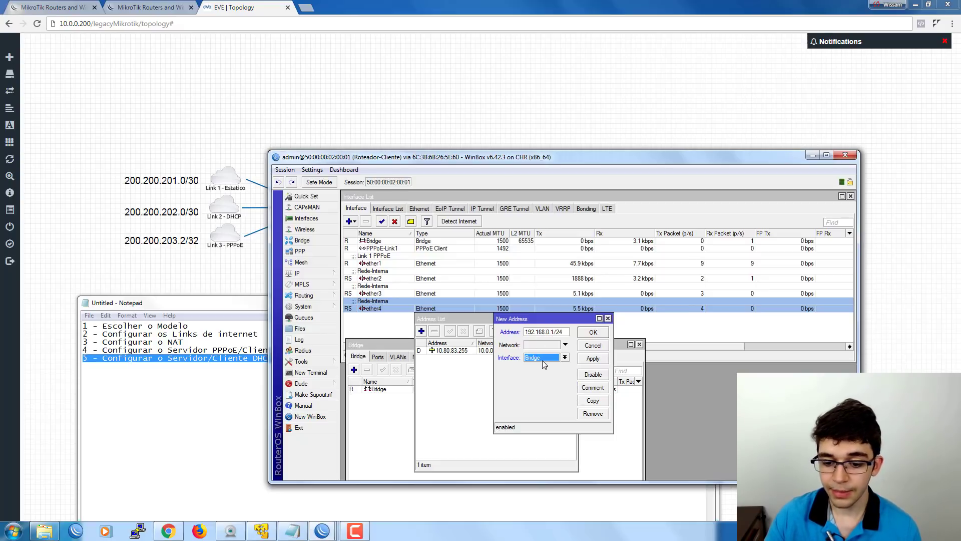
{"action": "left_click", "coordinate": [593, 332]}
{"action": "left_click_drag", "start_coordinate": [515, 327], "coordinate": [702, 328]}
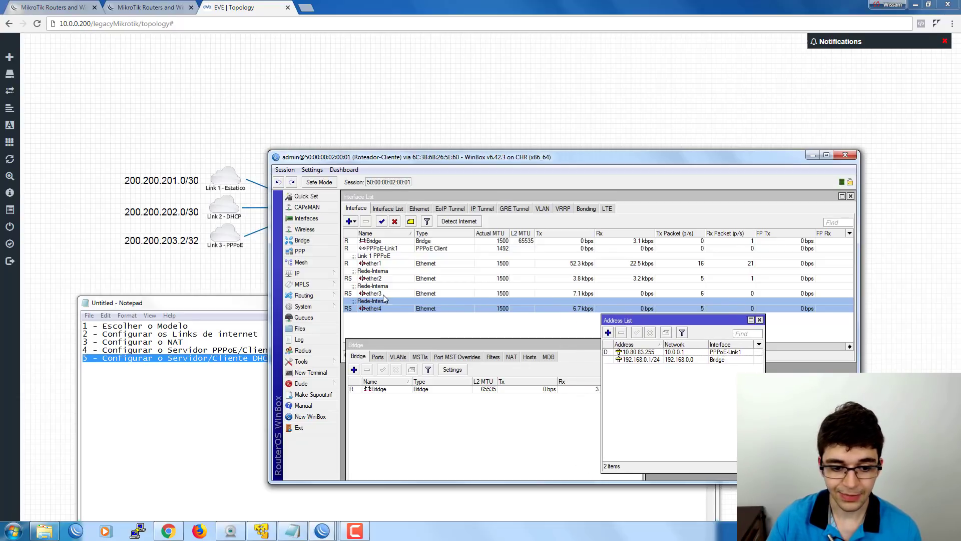
{"action": "left_click", "coordinate": [319, 273]}
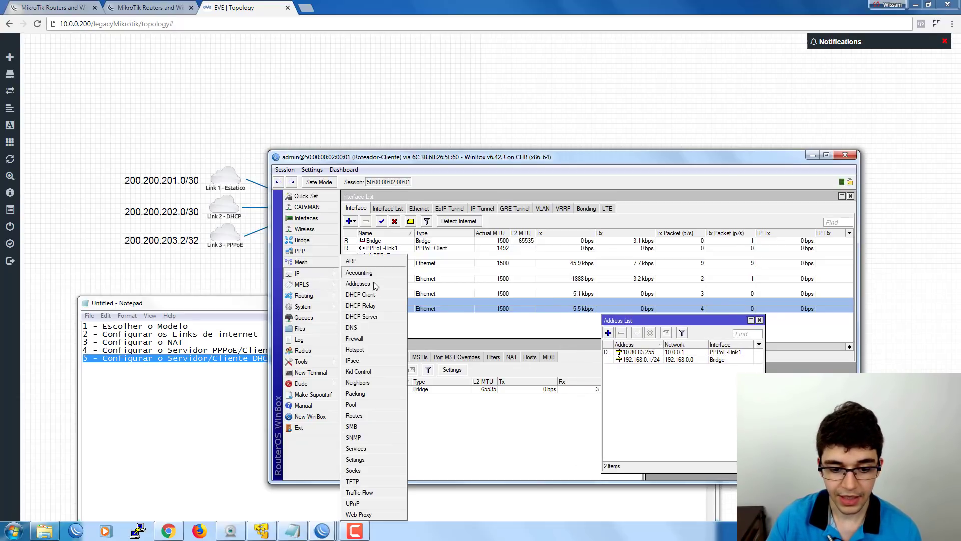
Open the DHCP Server list and start DHCP Setup on the Bridge interface.
{"action": "left_click", "coordinate": [376, 316]}
{"action": "left_click_drag", "start_coordinate": [435, 256], "coordinate": [402, 270]}
{"action": "left_click", "coordinate": [495, 293]}
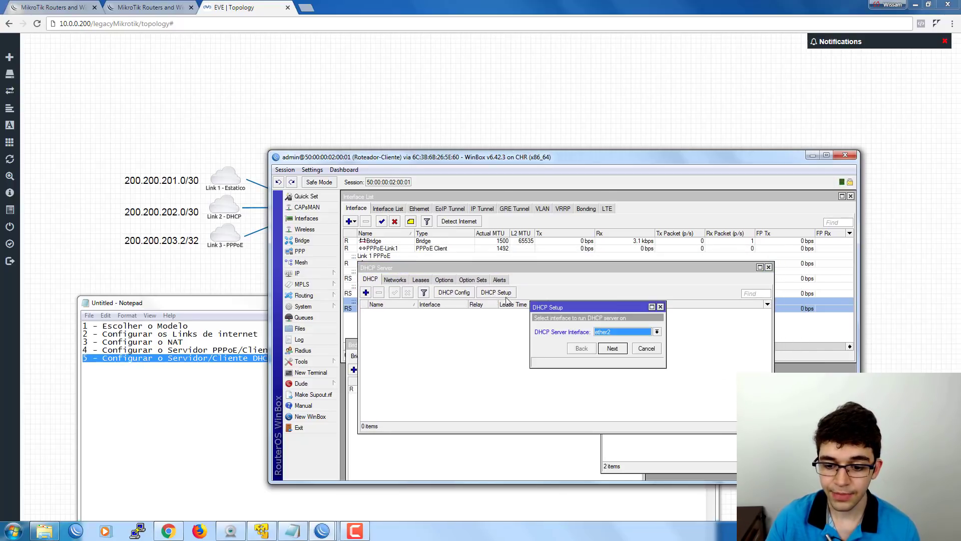
{"action": "left_click_drag", "start_coordinate": [548, 309], "coordinate": [466, 309]}
{"action": "left_click", "coordinate": [524, 333]}
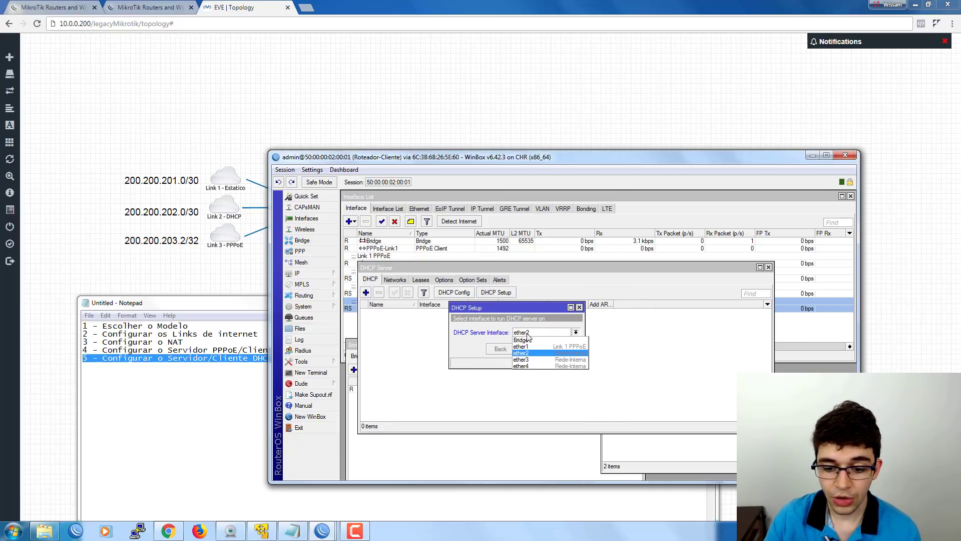
{"action": "left_click", "coordinate": [526, 340]}
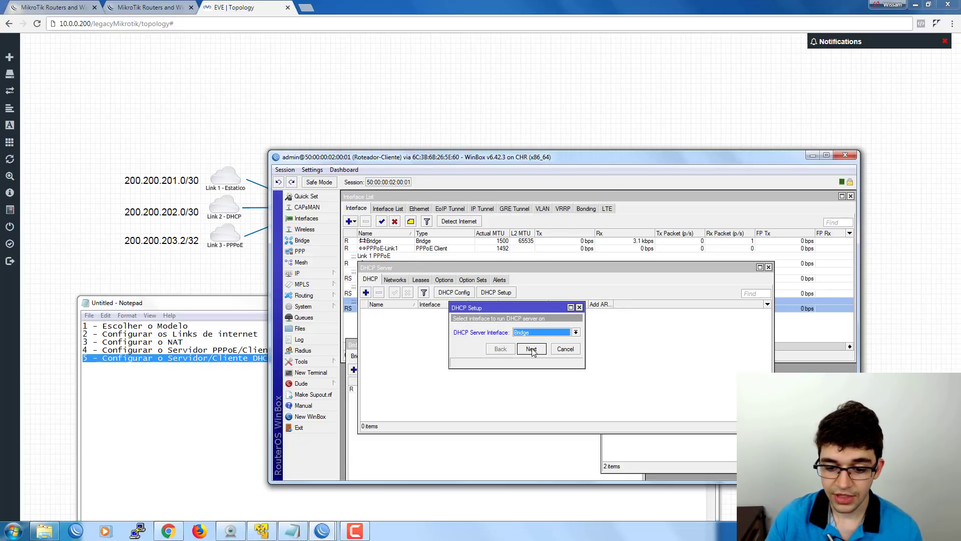
{"action": "left_click", "coordinate": [531, 350]}
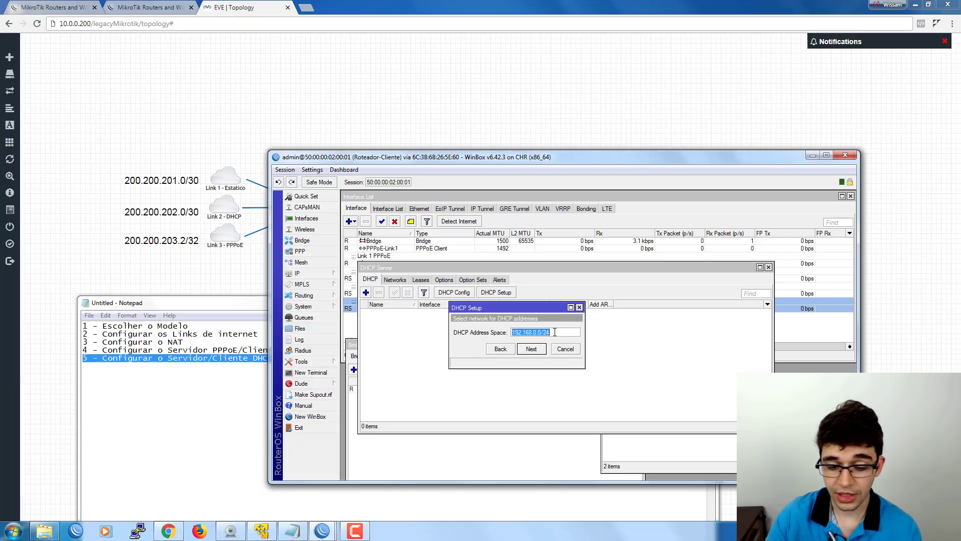
Accept 192.168.0.0/24 as the DHCP address space and 192.168.0.1 as the gateway.
{"action": "mouse_move", "coordinate": [555, 333]}
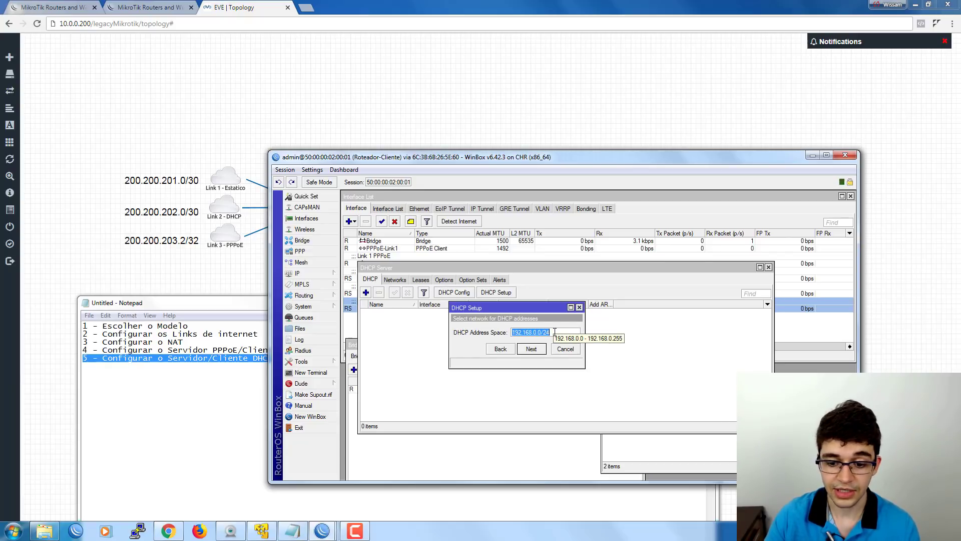
{"action": "left_click", "coordinate": [531, 349]}
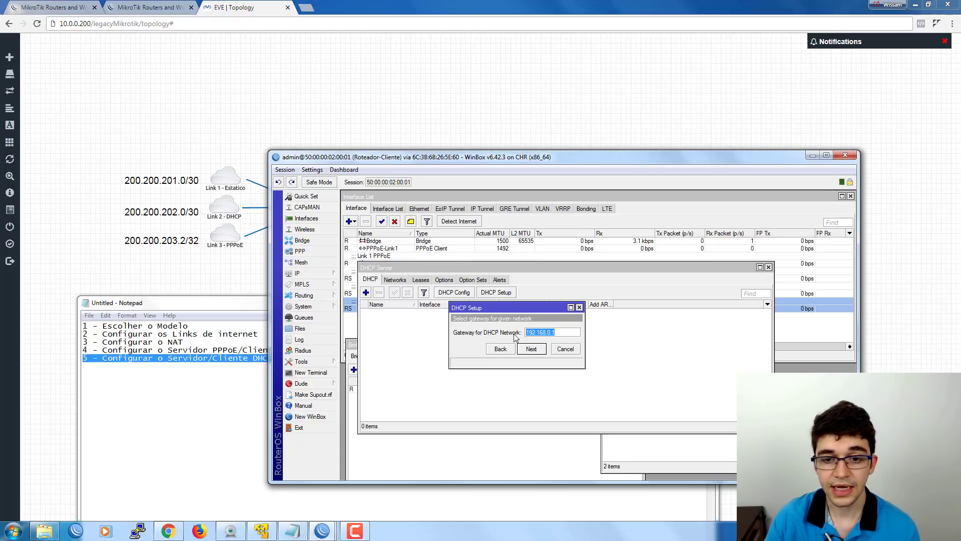
{"action": "left_click", "coordinate": [571, 333]}
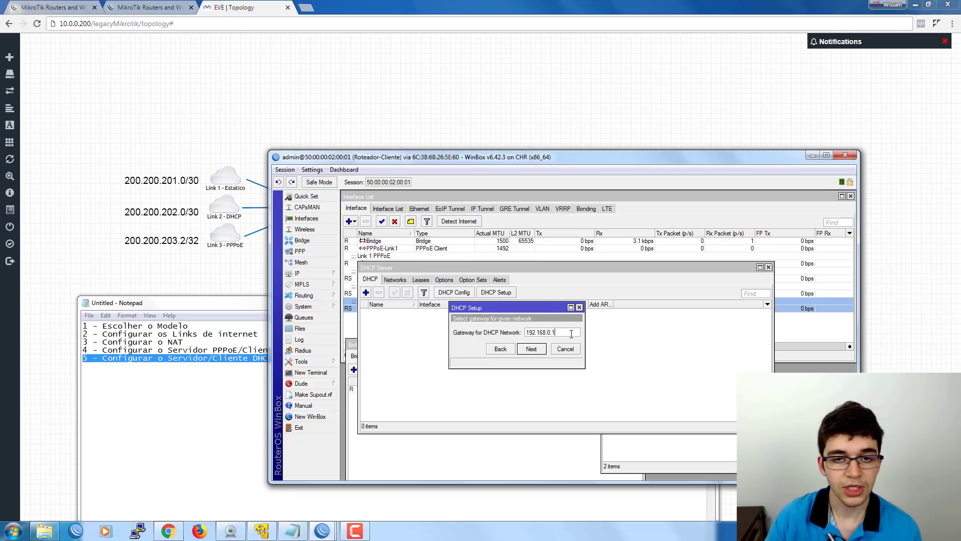
{"action": "left_click", "coordinate": [531, 349]}
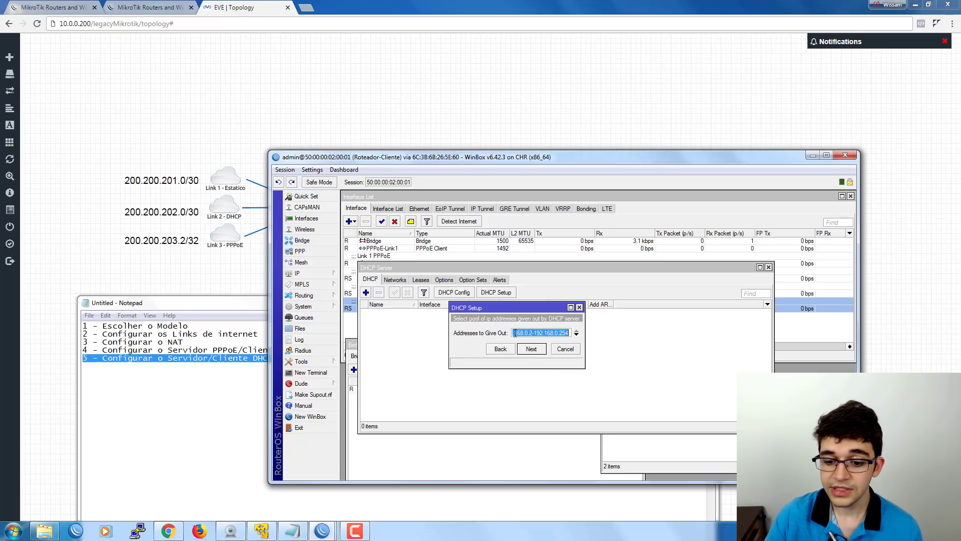
Edit the start address of the proposed DHCP address pool range.
{"action": "left_click_drag", "start_coordinate": [514, 334], "coordinate": [569, 333]}
{"action": "left_click", "coordinate": [528, 332]}
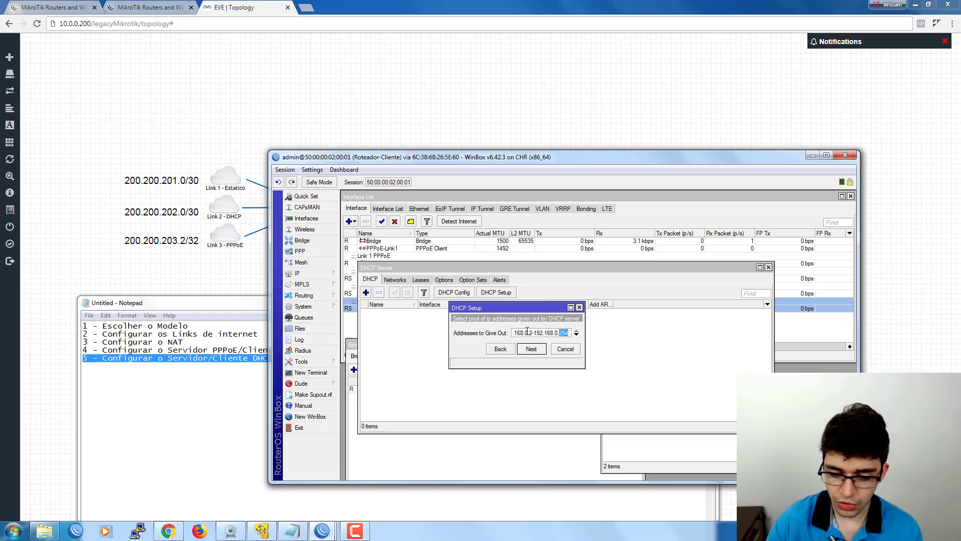
{"action": "left_click", "coordinate": [534, 333]}
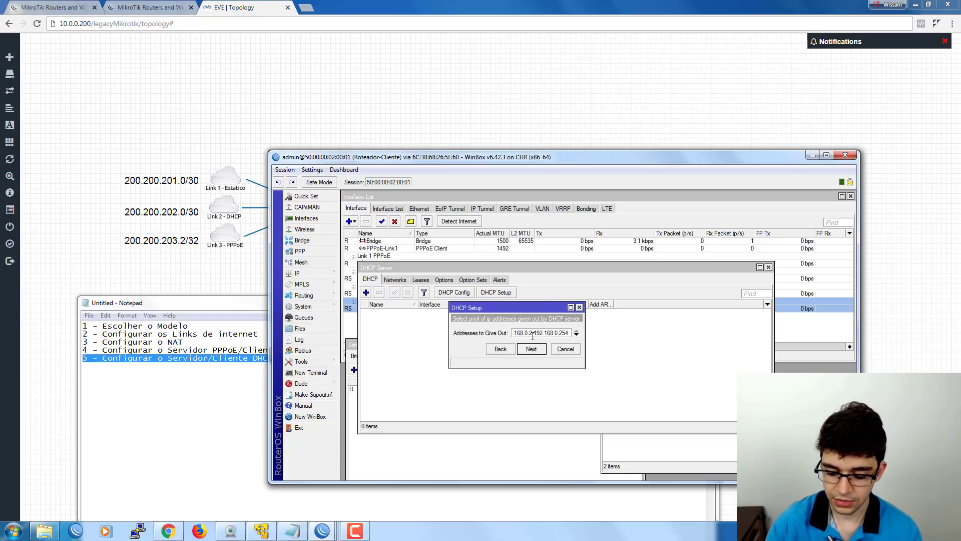
{"action": "type", "text": "00"}
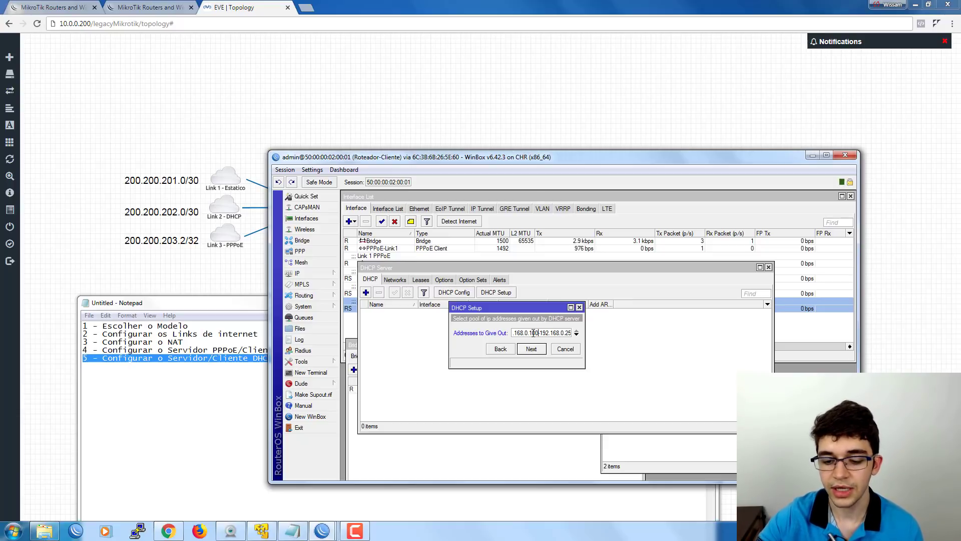
{"action": "key", "text": "BackSpace"}
{"action": "key", "text": "BackSpace"}
{"action": "key", "text": "BackSpace"}
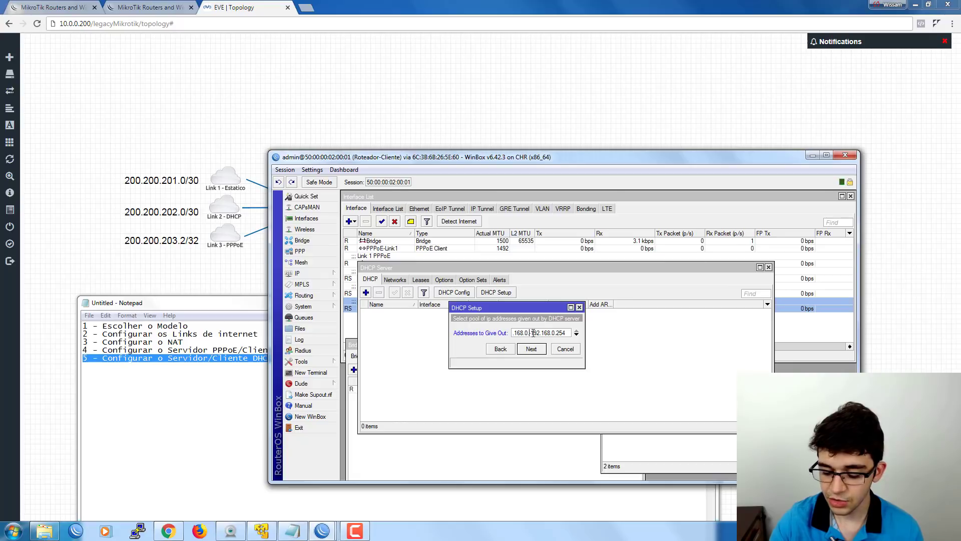
{"action": "type", "text": "2-"}
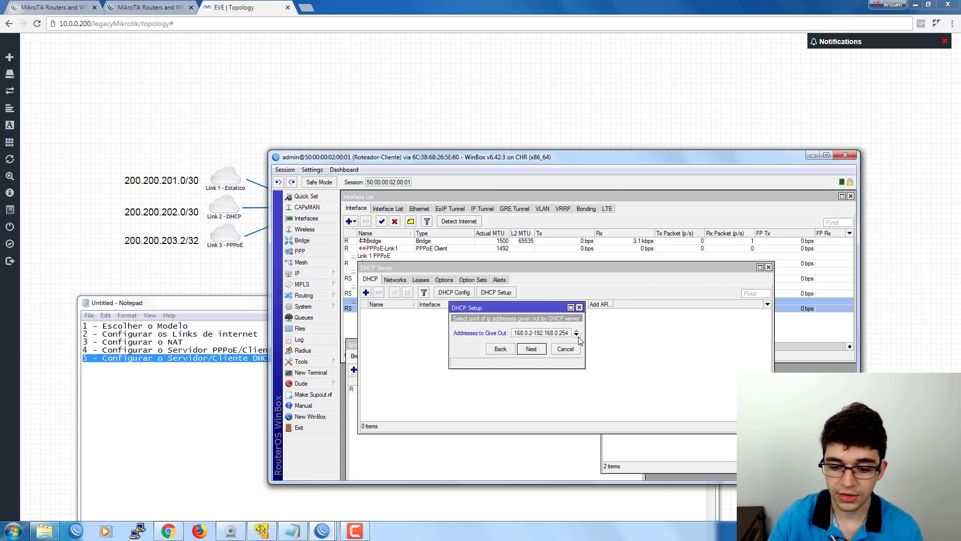
Define custom pool ranges 192.168.0.100-192.168.0.150 and 192.168.0.200-192.168.0.200.
{"action": "left_click", "coordinate": [576, 335]}
{"action": "left_click", "coordinate": [577, 349]}
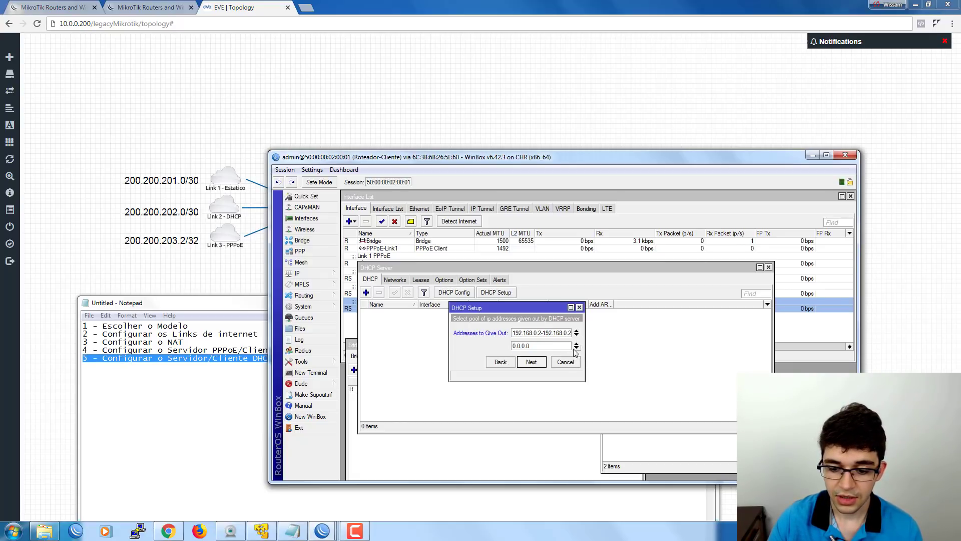
{"action": "double_click", "coordinate": [537, 346]}
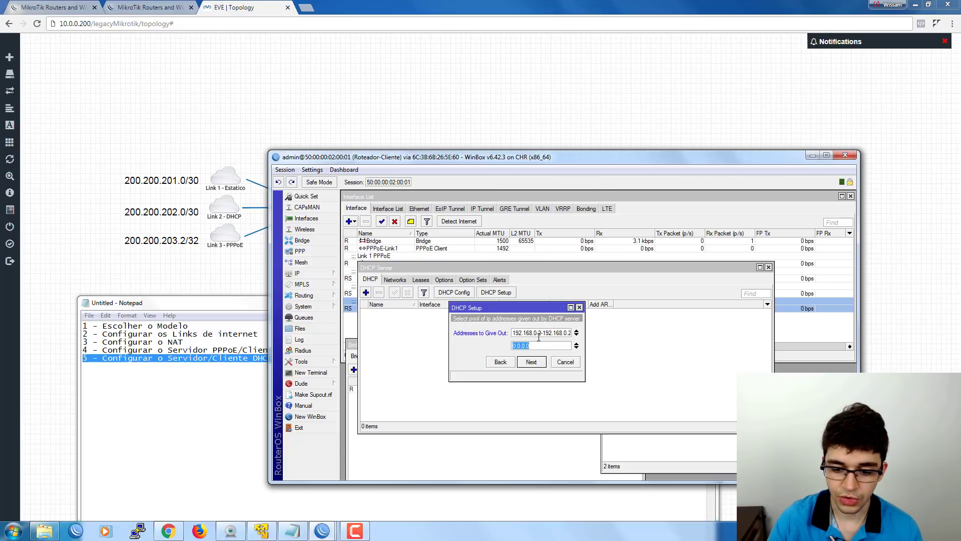
{"action": "left_click", "coordinate": [540, 335]}
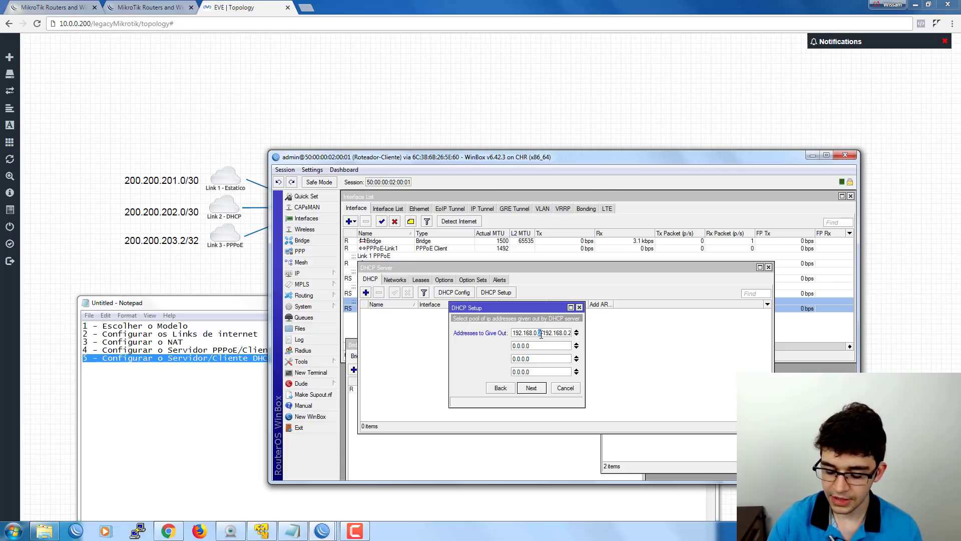
{"action": "type", "text": "100"}
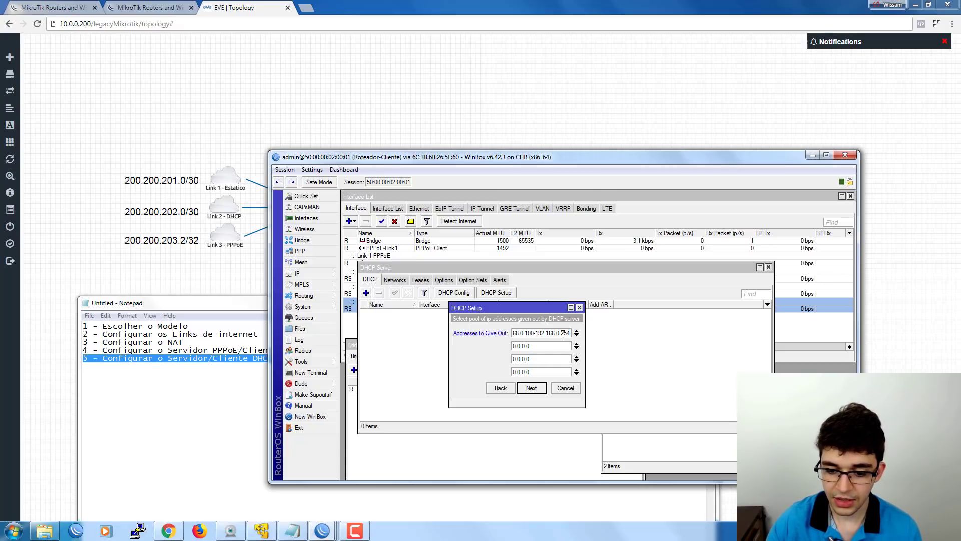
{"action": "double_click", "coordinate": [568, 333]}
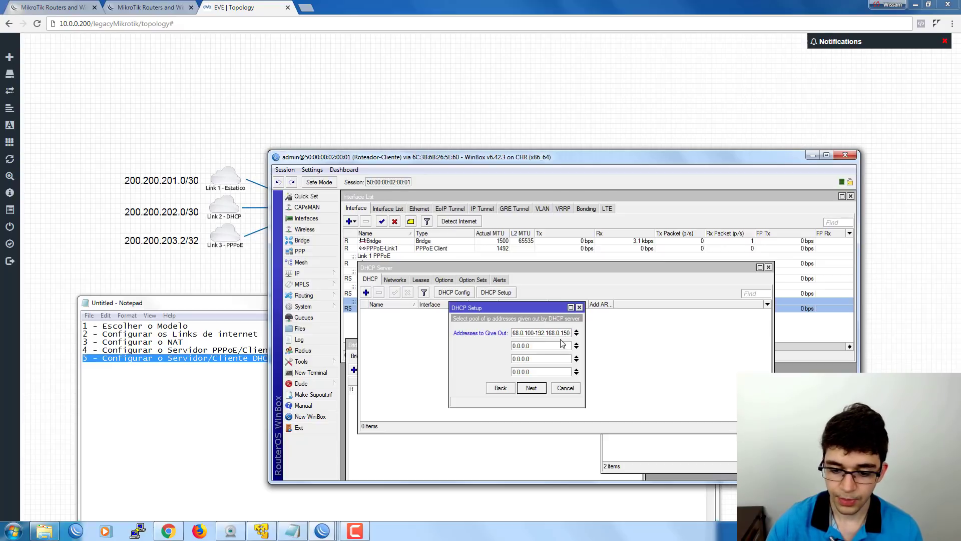
{"action": "type", "text": "150"}
{"action": "key", "text": "Tab"}
{"action": "type", "text": "192"}
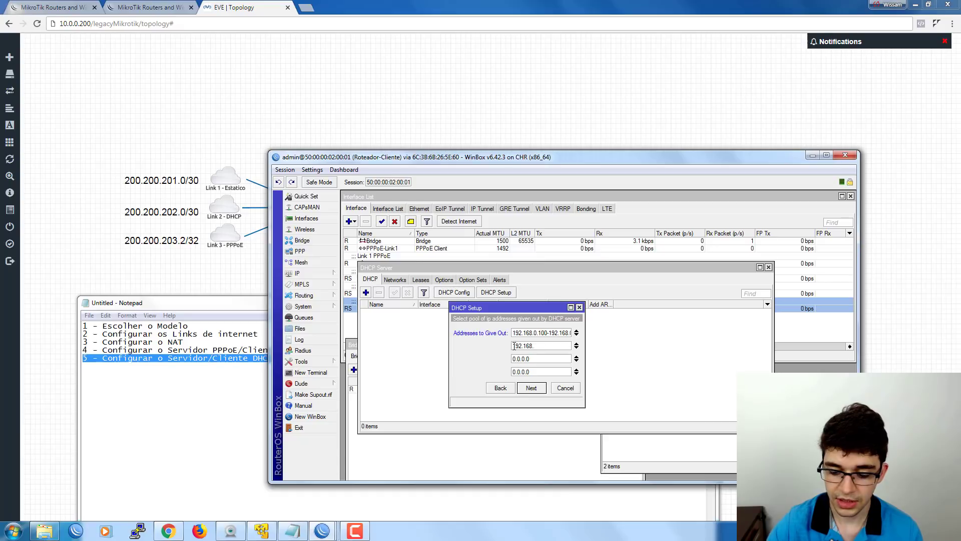
{"action": "type", "text": ".168.0.200-192.16"}
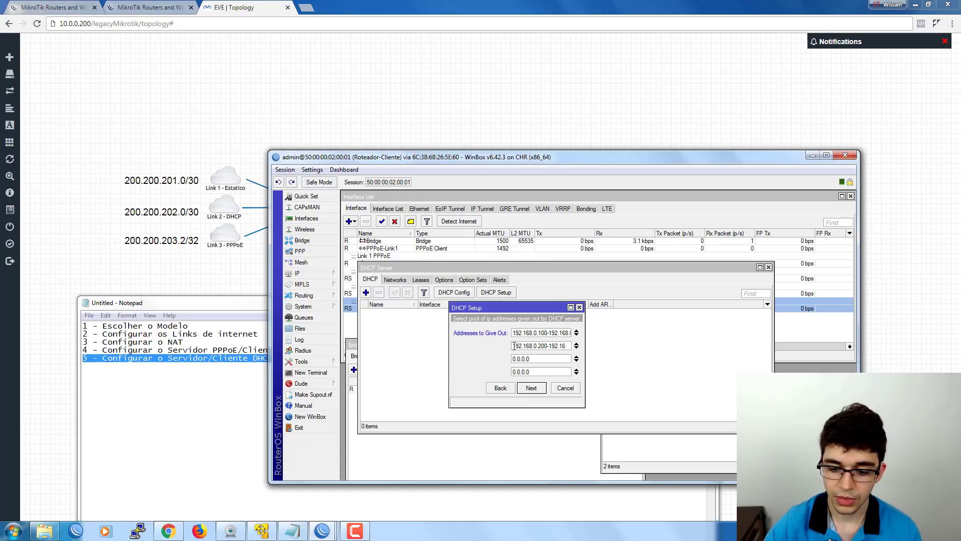
{"action": "type", "text": "8.0.2100"}
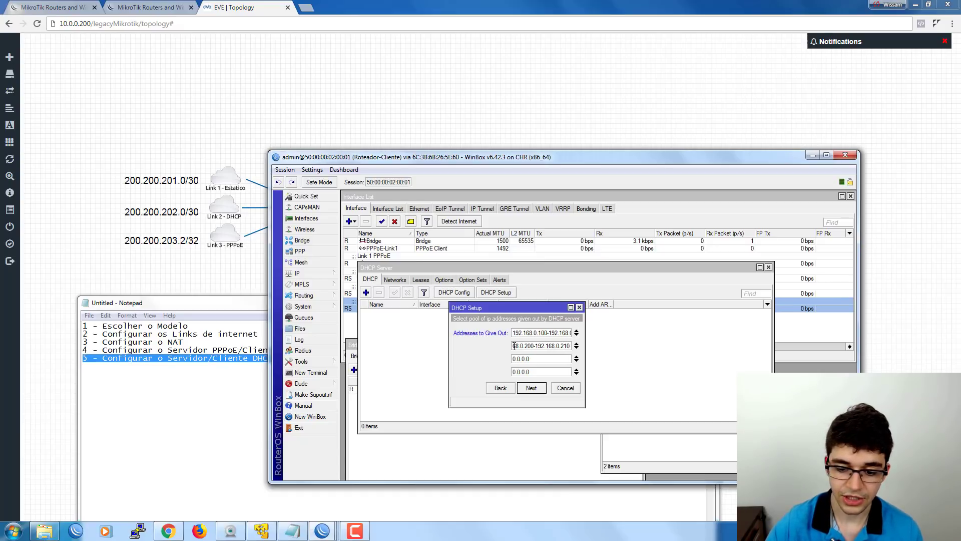
Remove the extra range entries, then cancel and restart the DHCP Setup wizard.
{"action": "left_click", "coordinate": [577, 360]}
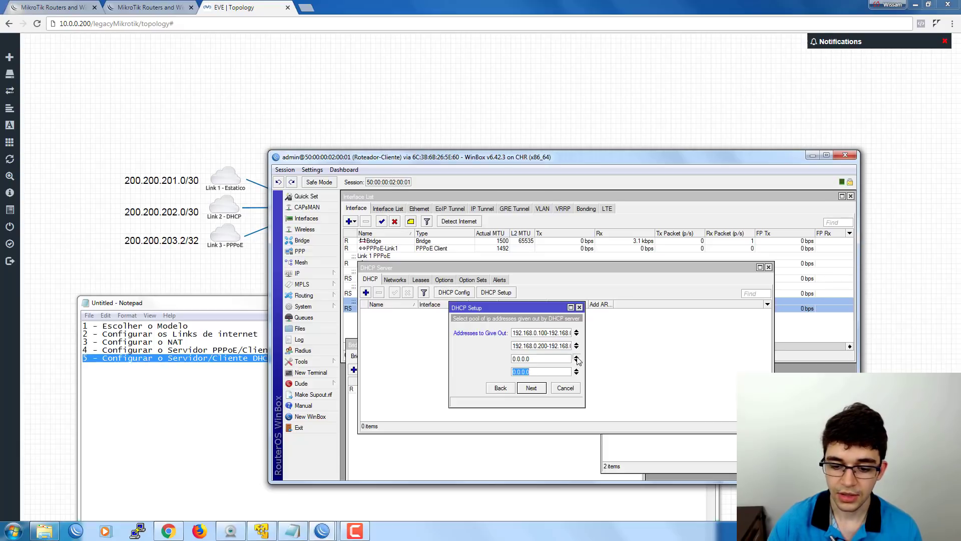
{"action": "left_click_drag", "start_coordinate": [553, 346], "coordinate": [583, 347]}
{"action": "left_click", "coordinate": [550, 346]}
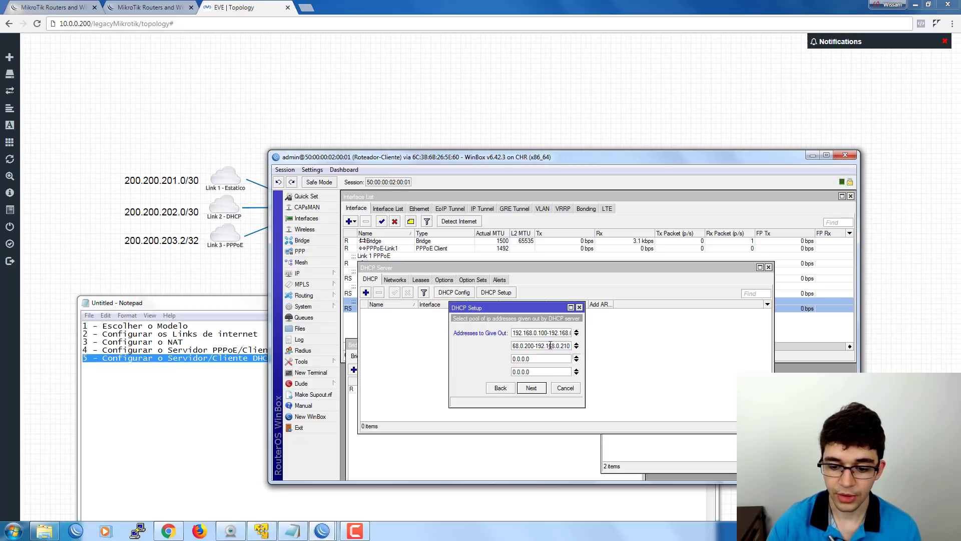
{"action": "left_click", "coordinate": [576, 347]}
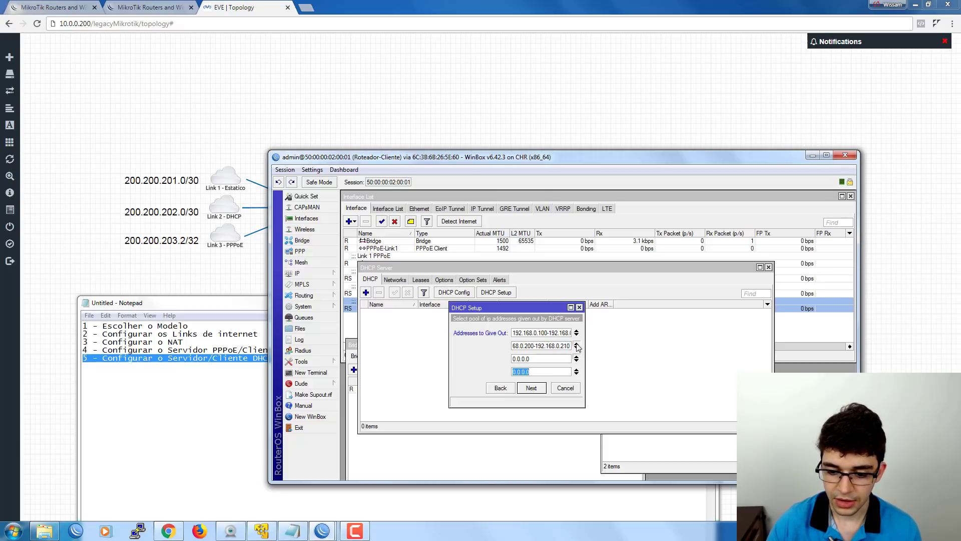
{"action": "left_click", "coordinate": [576, 373]}
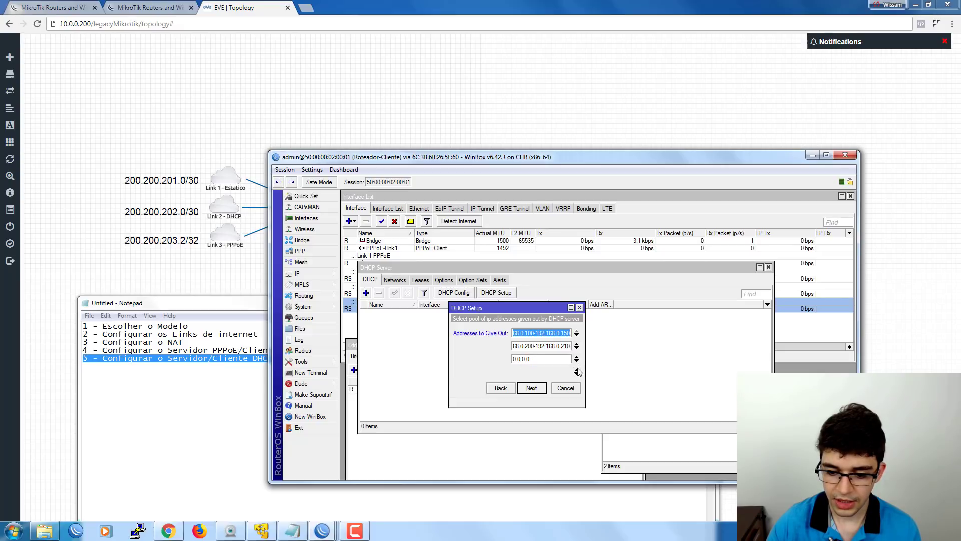
{"action": "left_click", "coordinate": [576, 339]}
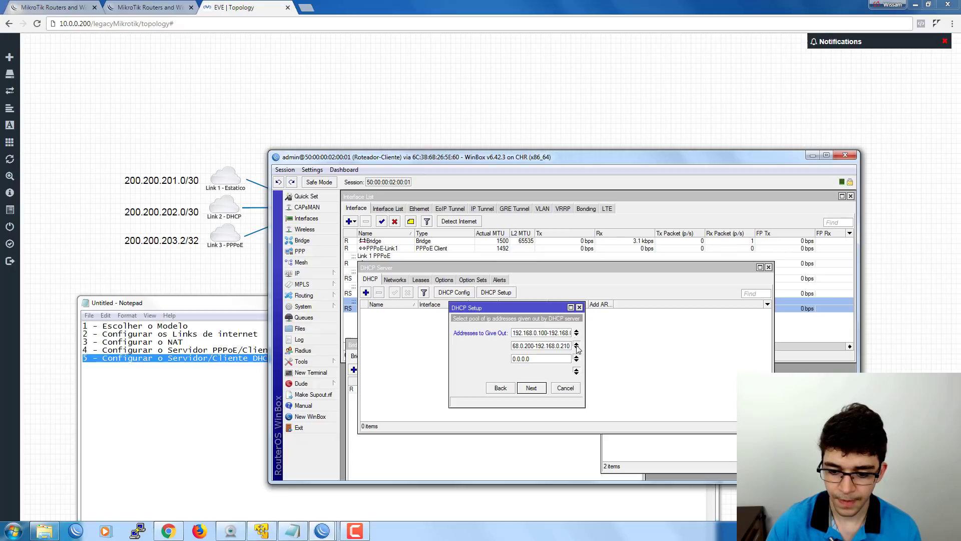
{"action": "left_click", "coordinate": [567, 389]}
{"action": "left_click", "coordinate": [498, 294]}
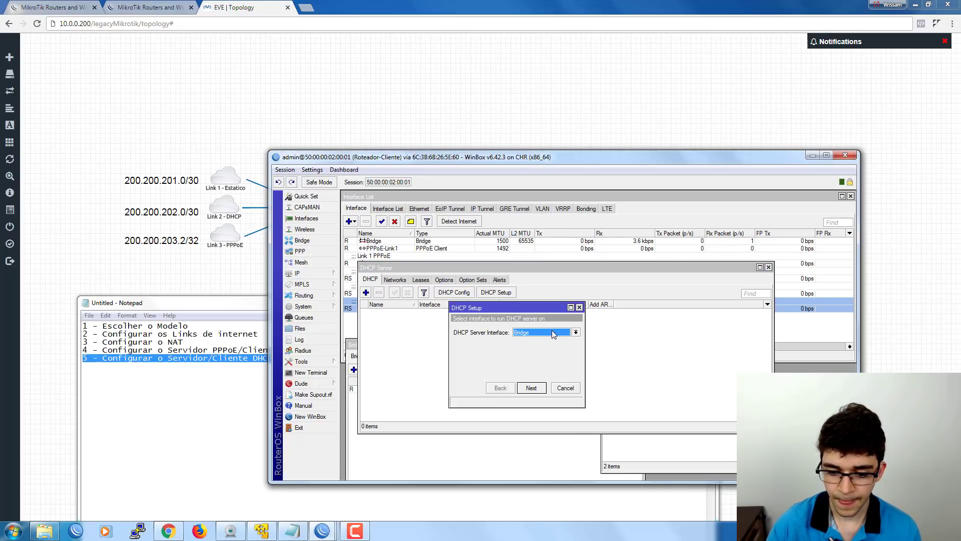
Accept Bridge, network 192.168.0.0/24, gateway 192.168.0.1 and the default address pool.
{"action": "left_click", "coordinate": [532, 388]}
{"action": "left_click", "coordinate": [533, 388]}
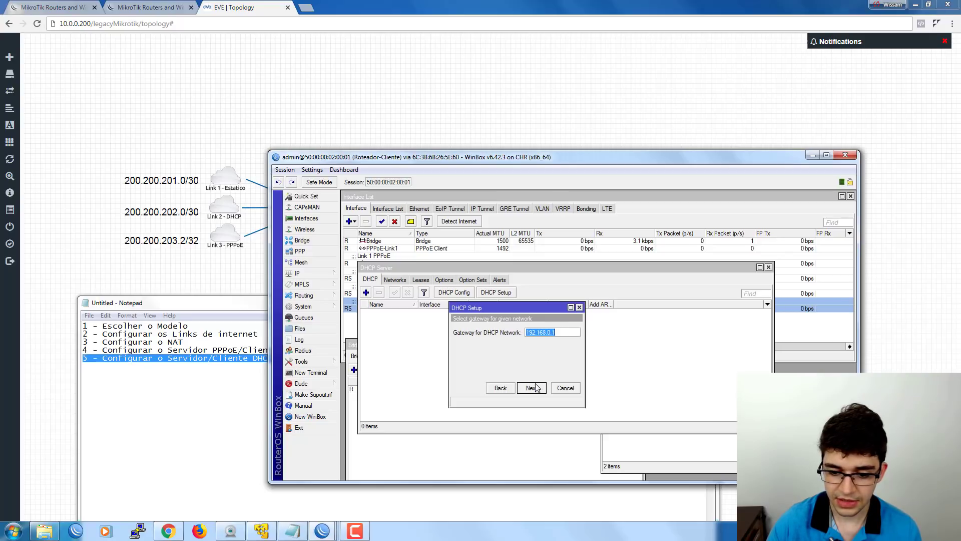
{"action": "left_click", "coordinate": [527, 388]}
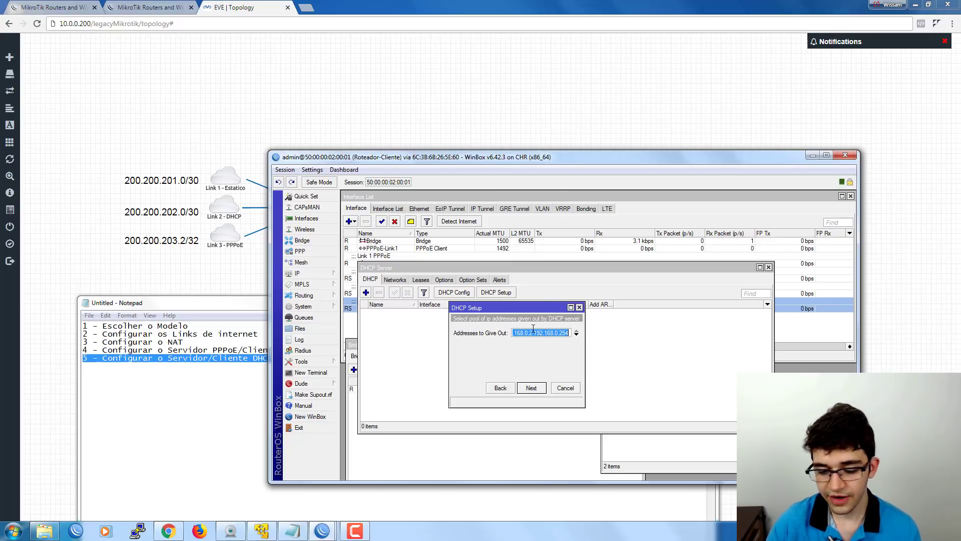
{"action": "left_click", "coordinate": [535, 390]}
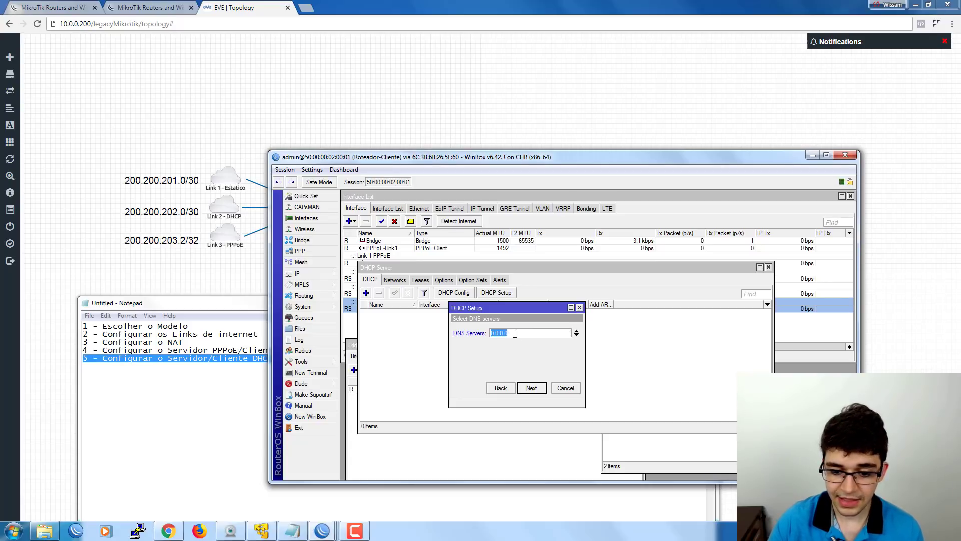
Open the router's IP > DNS settings and the PPPoE-Link1 interface properties.
{"action": "left_click_drag", "start_coordinate": [500, 306], "coordinate": [412, 314]}
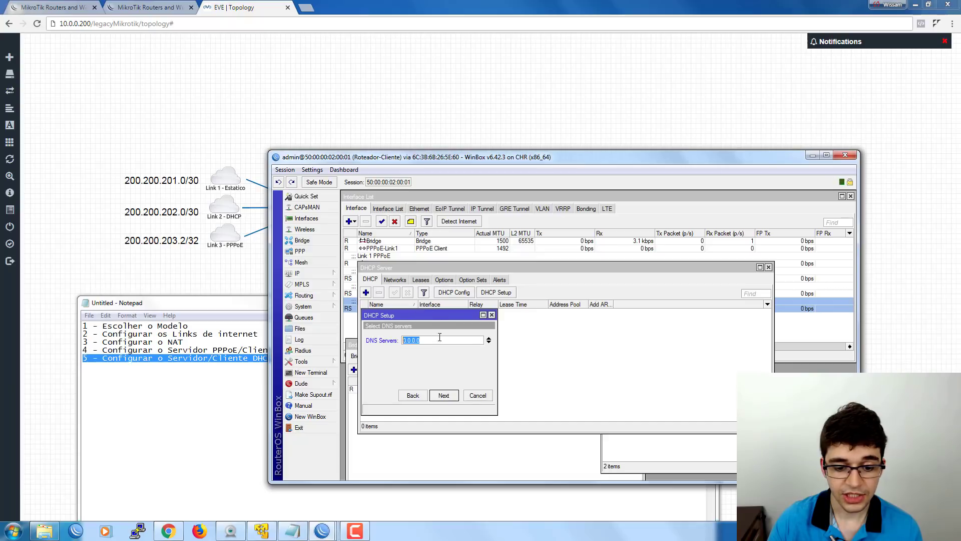
{"action": "left_click", "coordinate": [301, 273]}
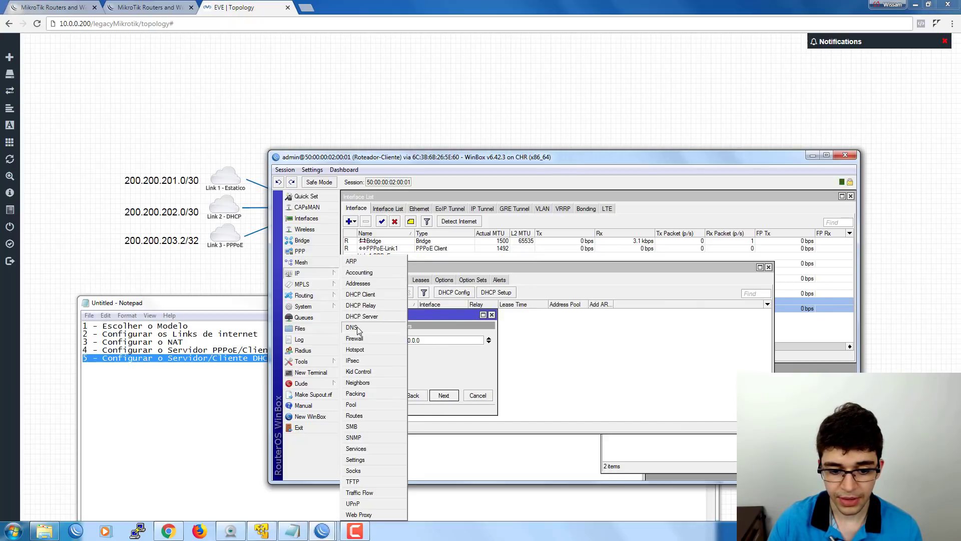
{"action": "left_click", "coordinate": [373, 333]}
{"action": "left_click_drag", "start_coordinate": [570, 259], "coordinate": [569, 306]}
{"action": "double_click", "coordinate": [375, 248]}
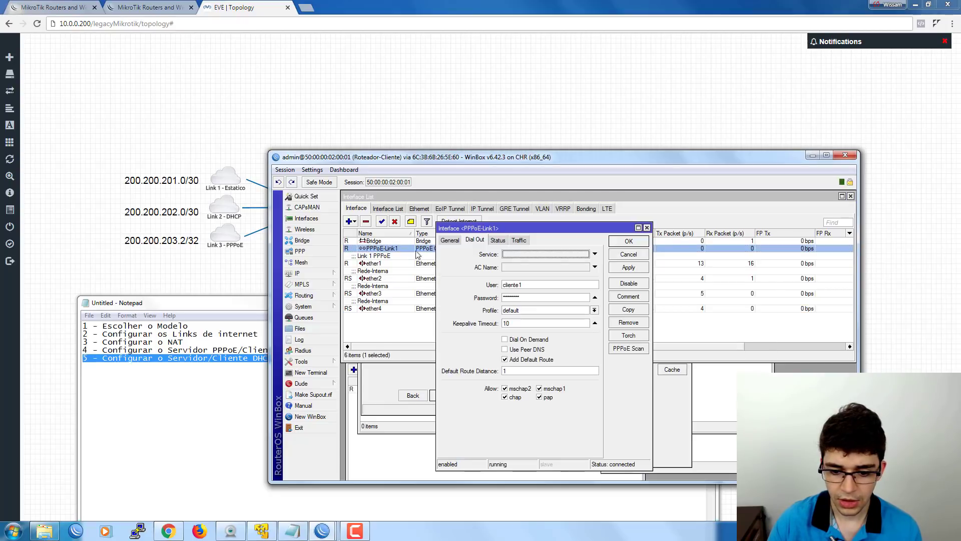
Enable Use Peer DNS on PPPoE-Link1, save it, and close DNS Settings.
{"action": "left_click", "coordinate": [511, 349]}
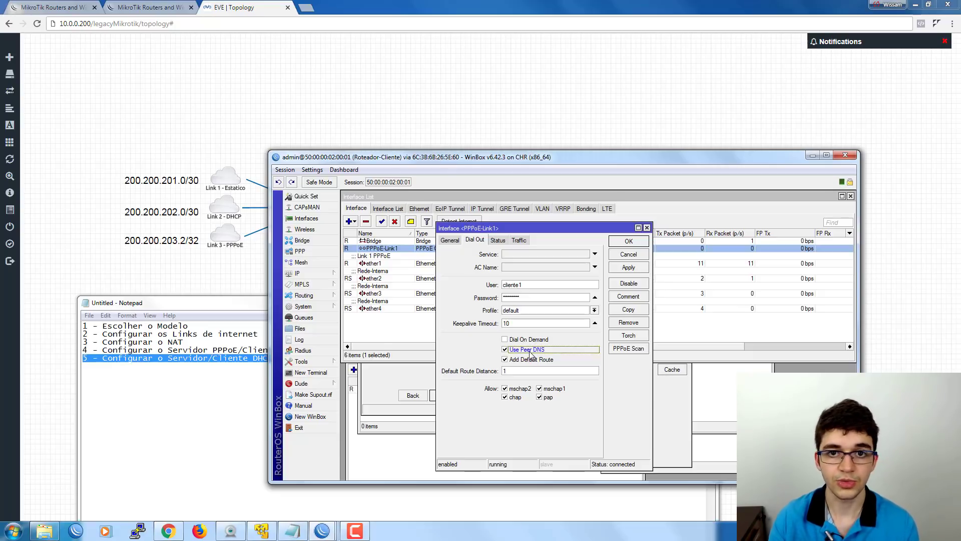
{"action": "left_click", "coordinate": [627, 242]}
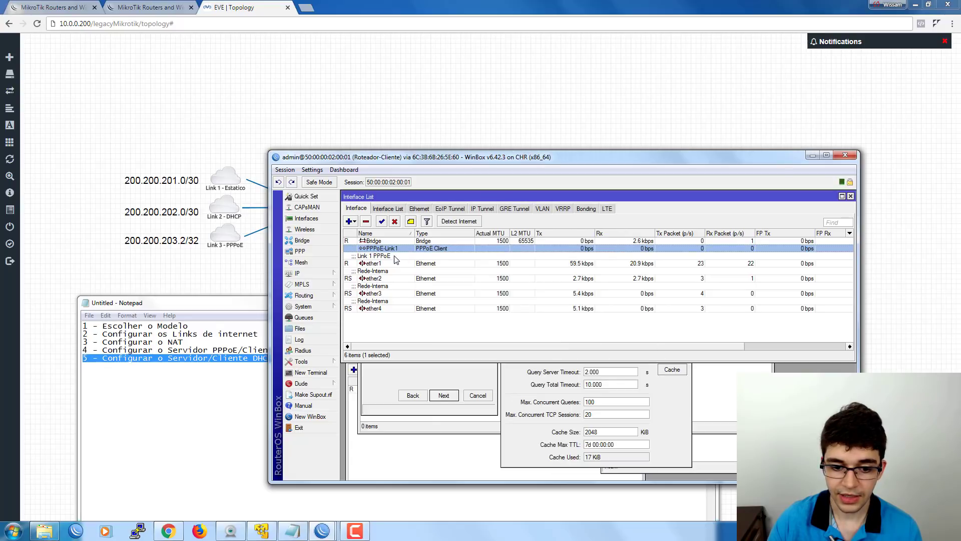
{"action": "left_click", "coordinate": [518, 373]}
{"action": "left_click", "coordinate": [671, 310]}
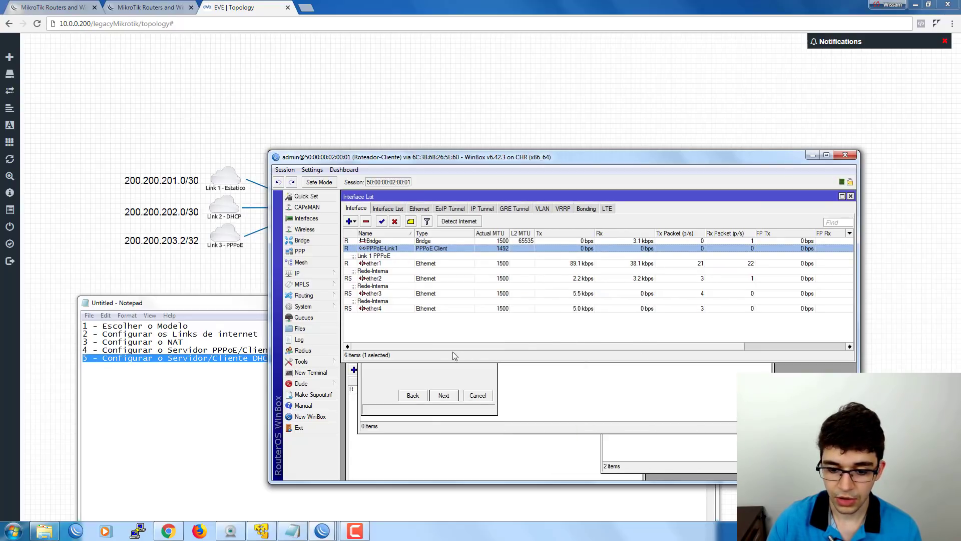
{"action": "left_click", "coordinate": [429, 372]}
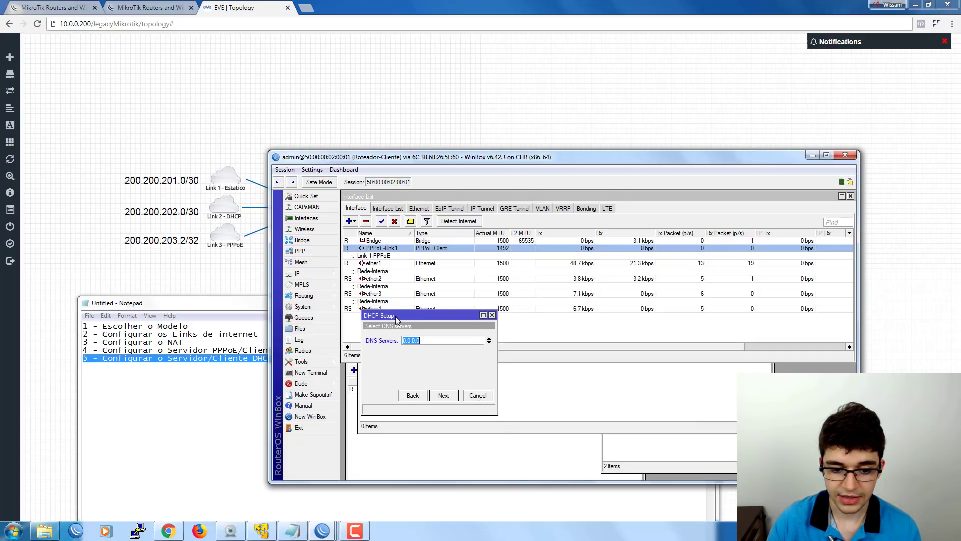
Reopen and close the PPPoE-Link1 interface settings without changes.
{"action": "left_click_drag", "start_coordinate": [396, 316], "coordinate": [398, 377]}
{"action": "double_click", "coordinate": [366, 248]}
{"action": "left_click", "coordinate": [621, 254]}
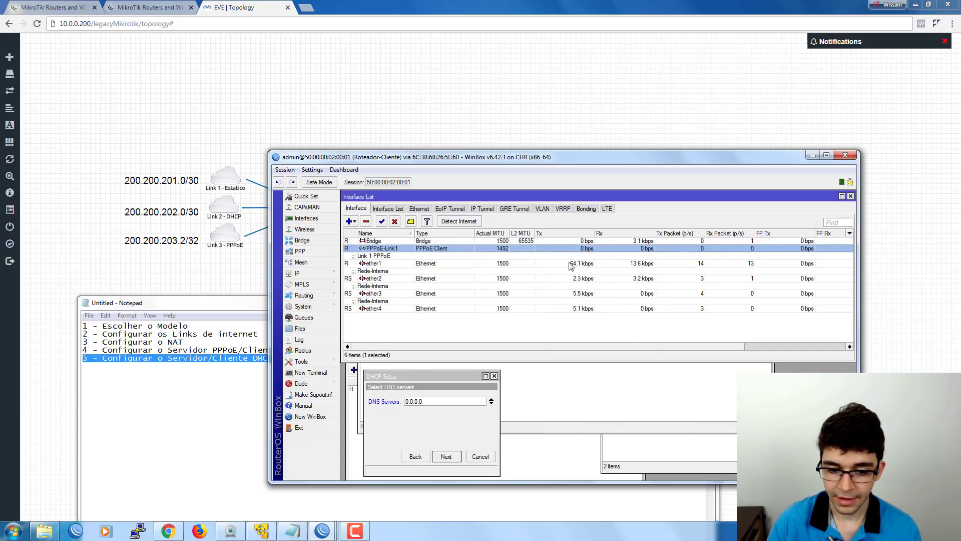
Check IP > DNS lists dynamic servers 187.122.254.84 and 187.122.254.74, then pass the DHCP DNS step.
{"action": "left_click", "coordinate": [301, 273]}
{"action": "left_click", "coordinate": [362, 328]}
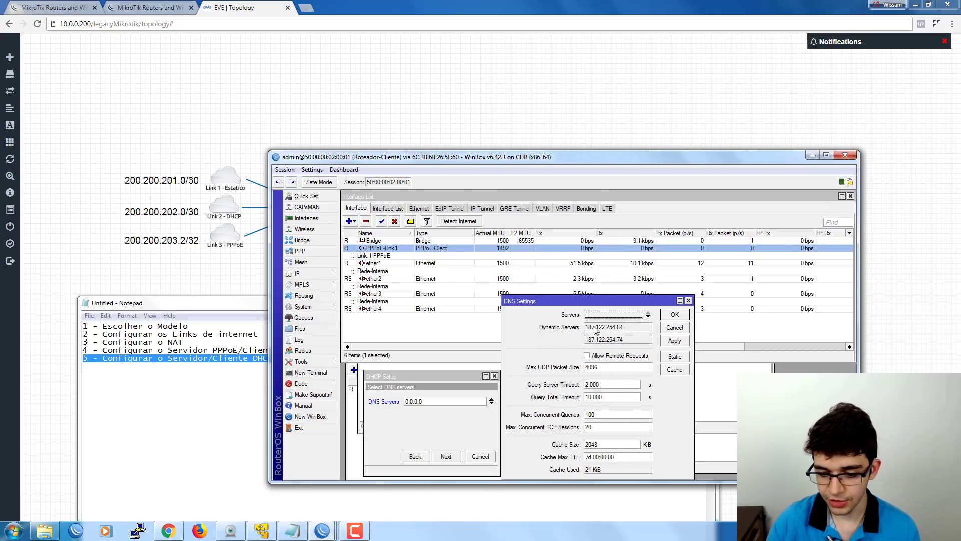
{"action": "left_click_drag", "start_coordinate": [623, 327], "coordinate": [575, 331]}
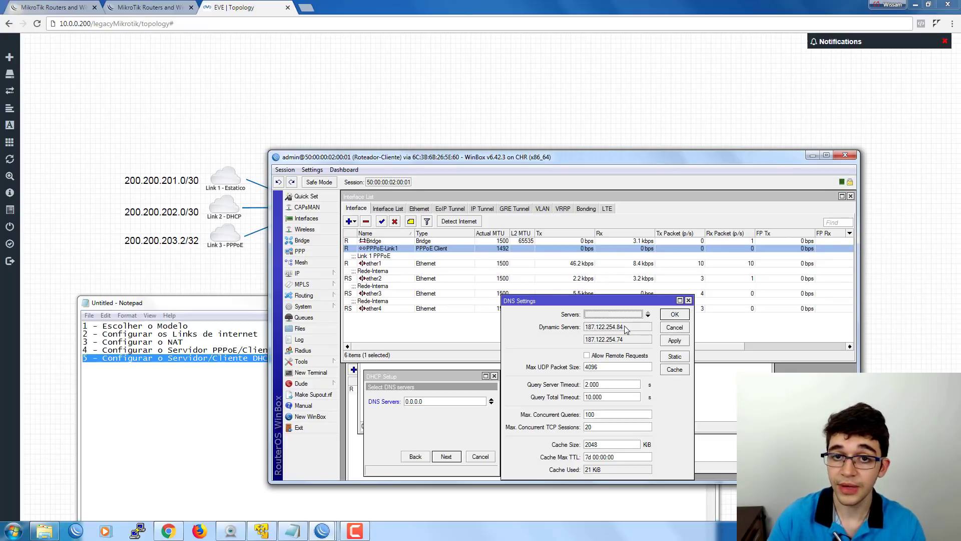
{"action": "left_click", "coordinate": [674, 328]}
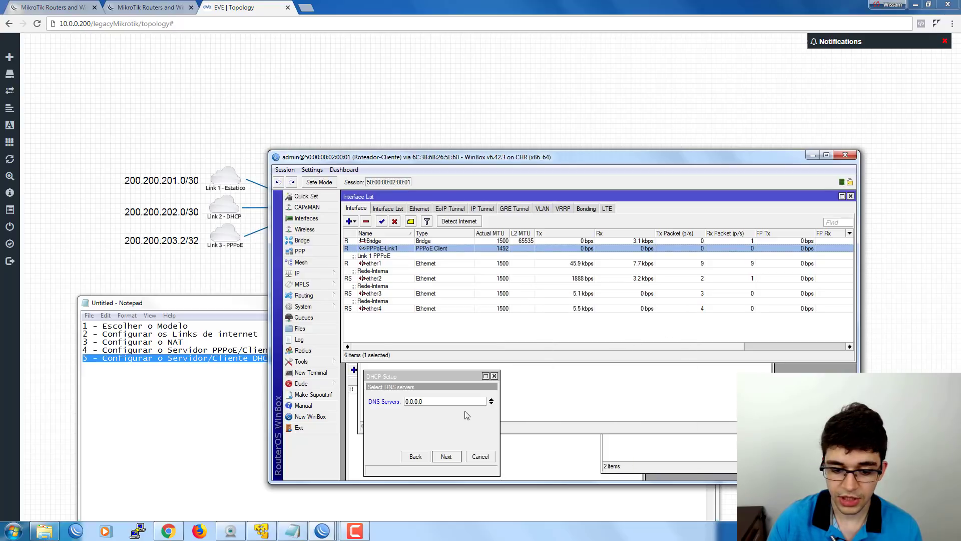
{"action": "left_click", "coordinate": [493, 401]}
{"action": "left_click", "coordinate": [445, 457]}
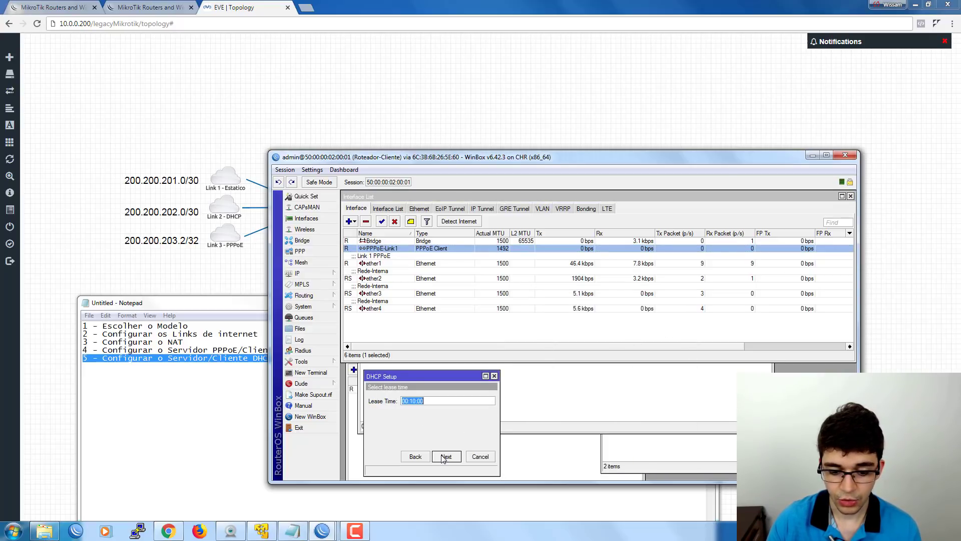
Keep the 00:10:00 lease time and finish the DHCP Setup wizard.
{"action": "left_click", "coordinate": [415, 399]}
{"action": "left_click_drag", "start_coordinate": [419, 376], "coordinate": [487, 348]}
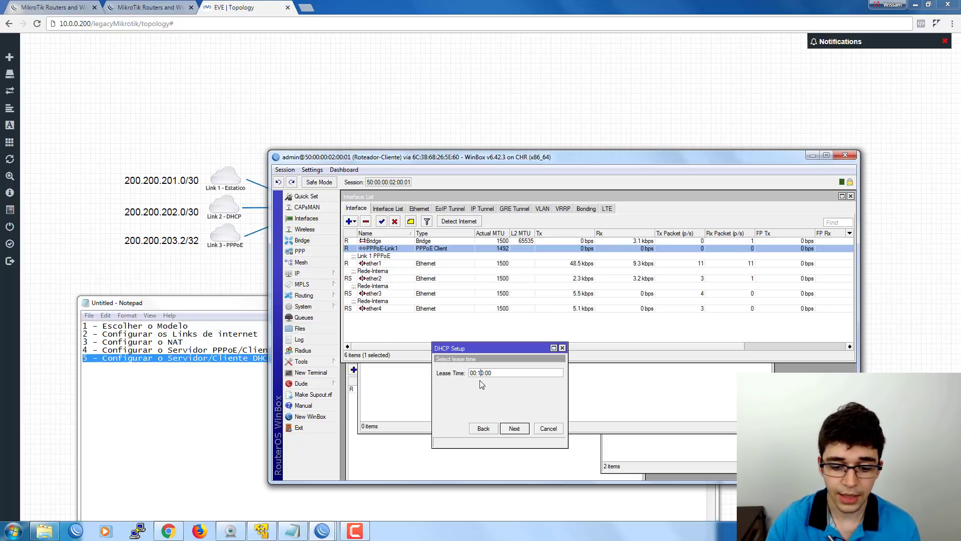
{"action": "double_click", "coordinate": [491, 373]}
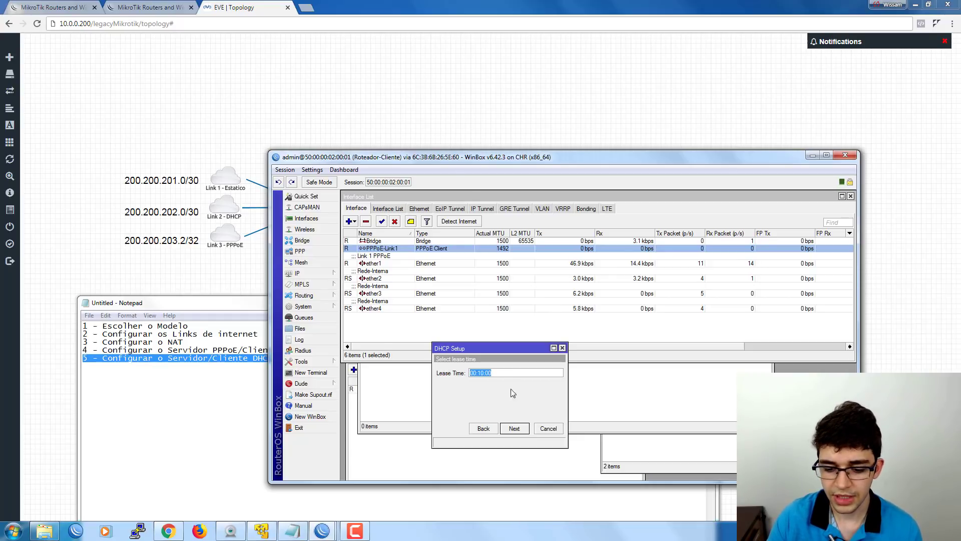
{"action": "left_click", "coordinate": [519, 431]}
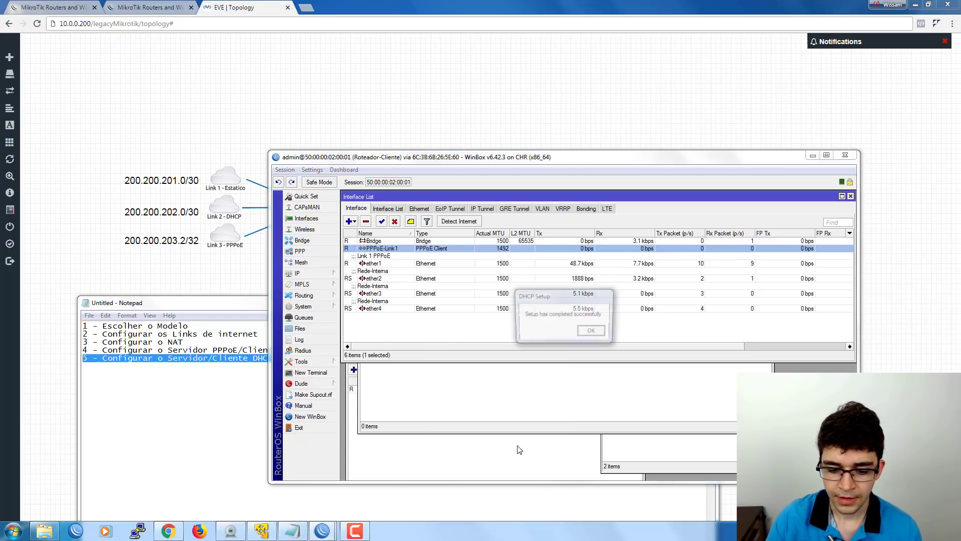
Dismiss the success message and review dhcp1's properties without saving changes.
{"action": "left_click", "coordinate": [589, 334]}
{"action": "left_click", "coordinate": [510, 312]}
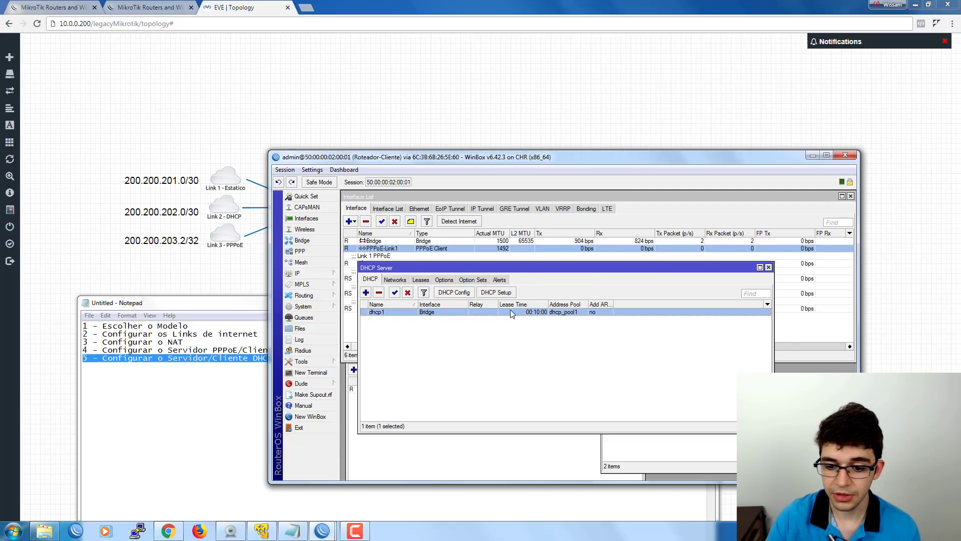
{"action": "double_click", "coordinate": [393, 311]}
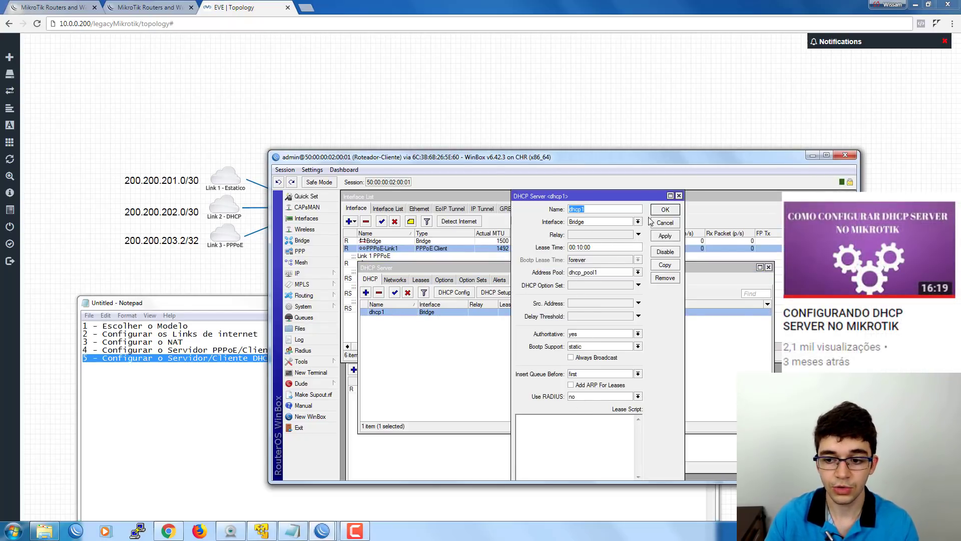
{"action": "left_click", "coordinate": [660, 223]}
{"action": "left_click", "coordinate": [458, 341]}
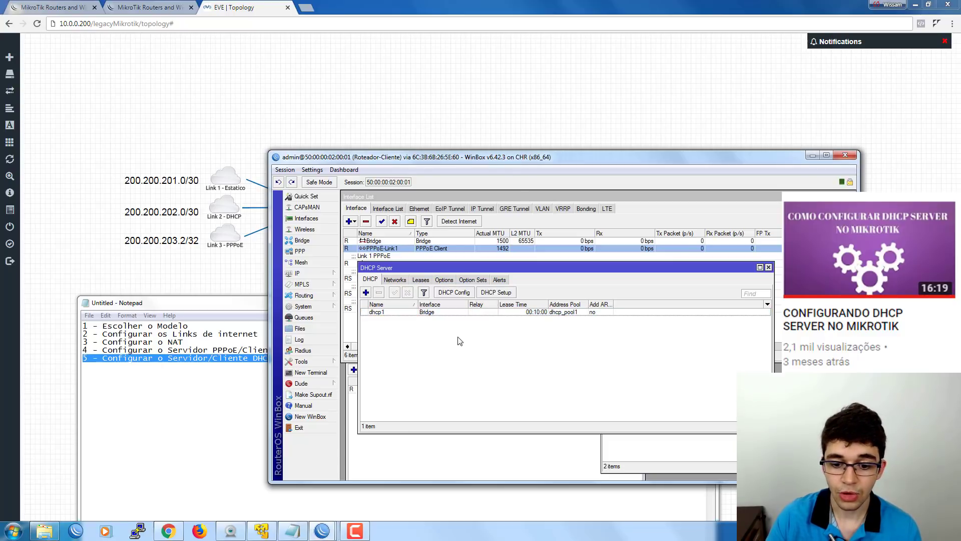
{"action": "left_click", "coordinate": [298, 273]}
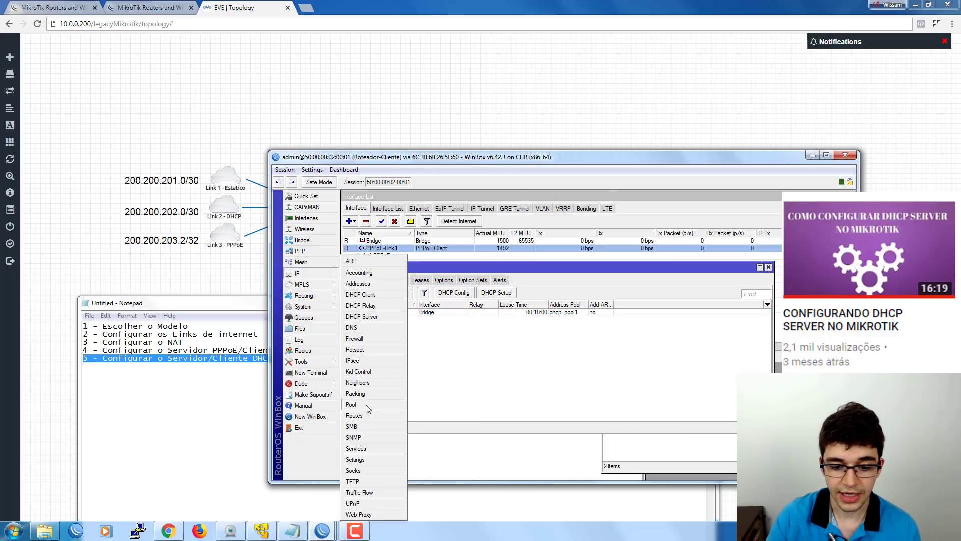
{"action": "left_click", "coordinate": [351, 404]}
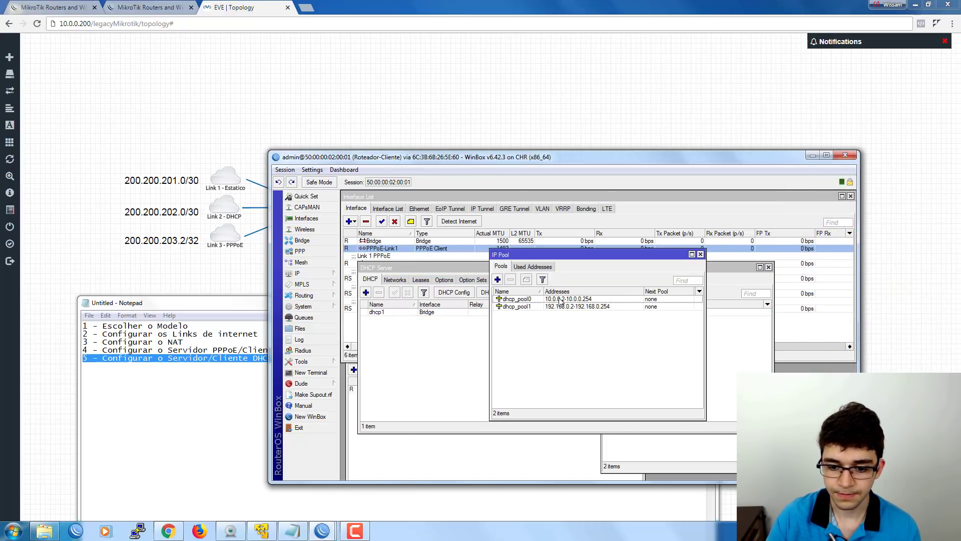
{"action": "left_click", "coordinate": [560, 300]}
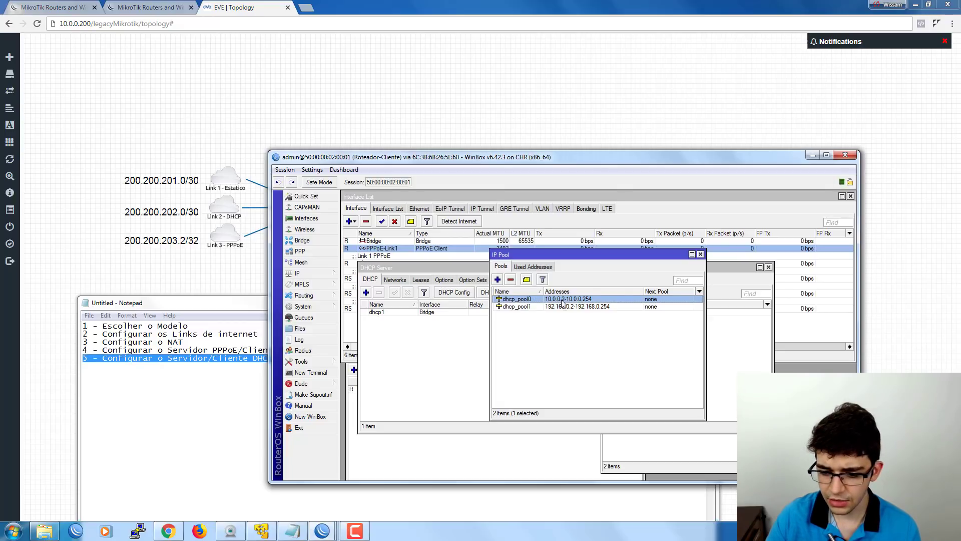
{"action": "left_click", "coordinate": [533, 306]}
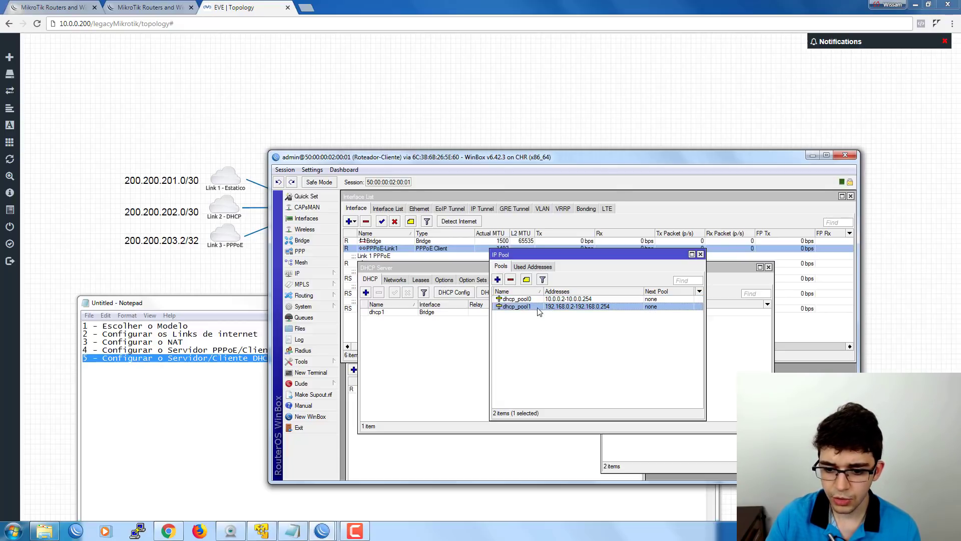
{"action": "left_click", "coordinate": [568, 299]}
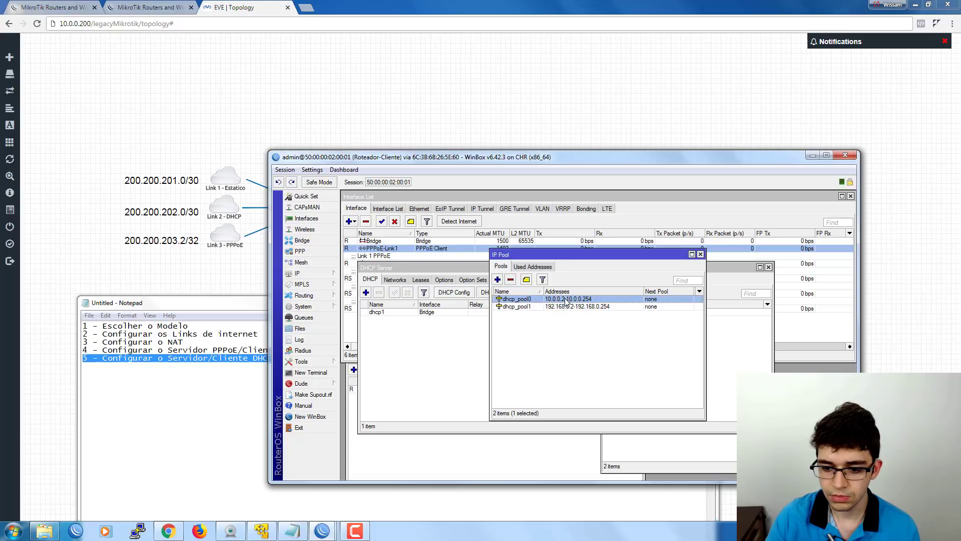
{"action": "left_click", "coordinate": [539, 306]}
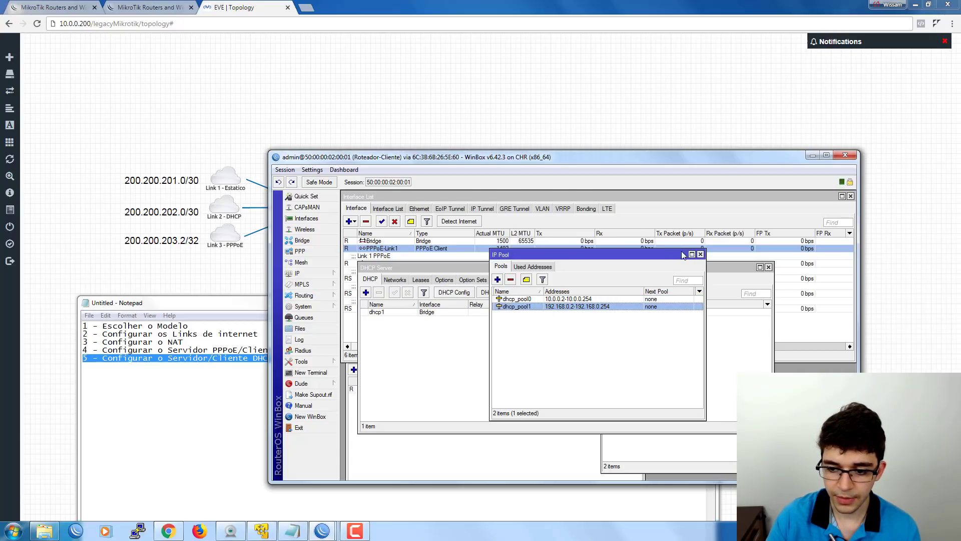
{"action": "left_click", "coordinate": [700, 255]}
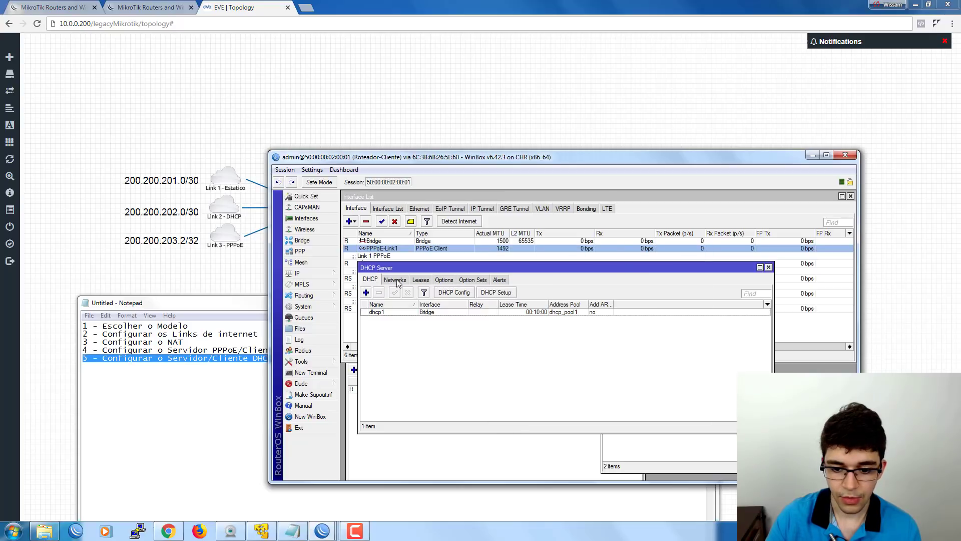
Show IP > Addresses and highlight 'Cliente DHCP' in the Notepad task list.
{"action": "left_click_drag", "start_coordinate": [399, 268], "coordinate": [392, 296]}
{"action": "left_click", "coordinate": [310, 274]}
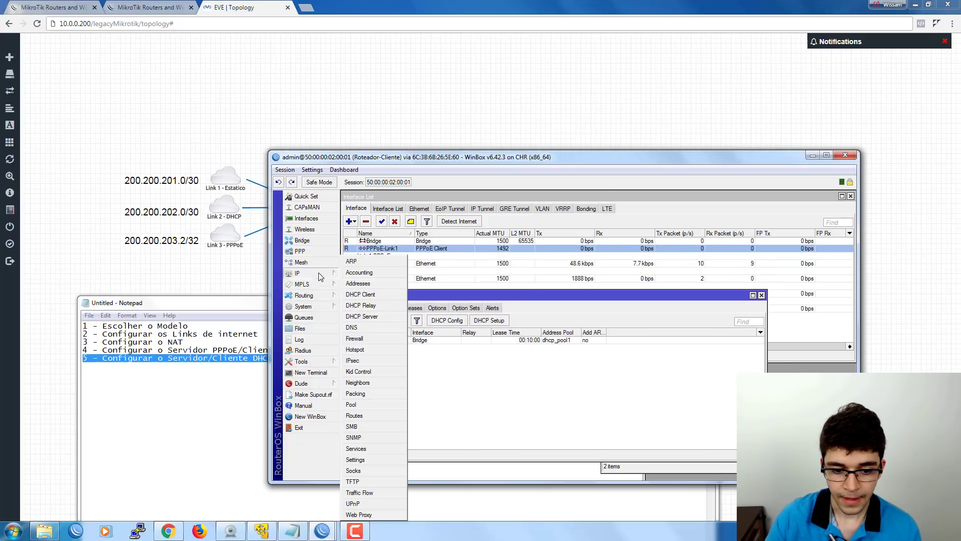
{"action": "left_click", "coordinate": [379, 284]}
{"action": "left_click", "coordinate": [170, 356]}
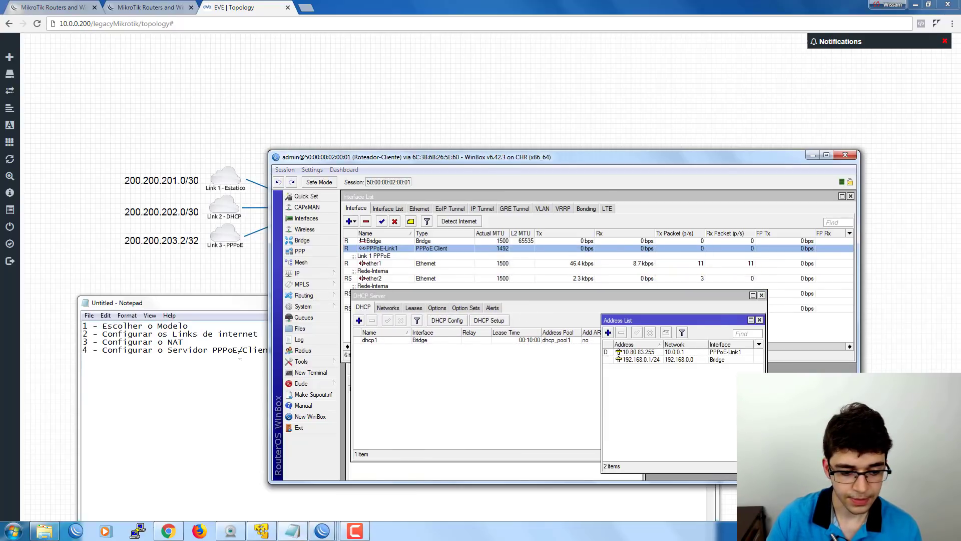
{"action": "left_click_drag", "start_coordinate": [213, 358], "coordinate": [273, 357]}
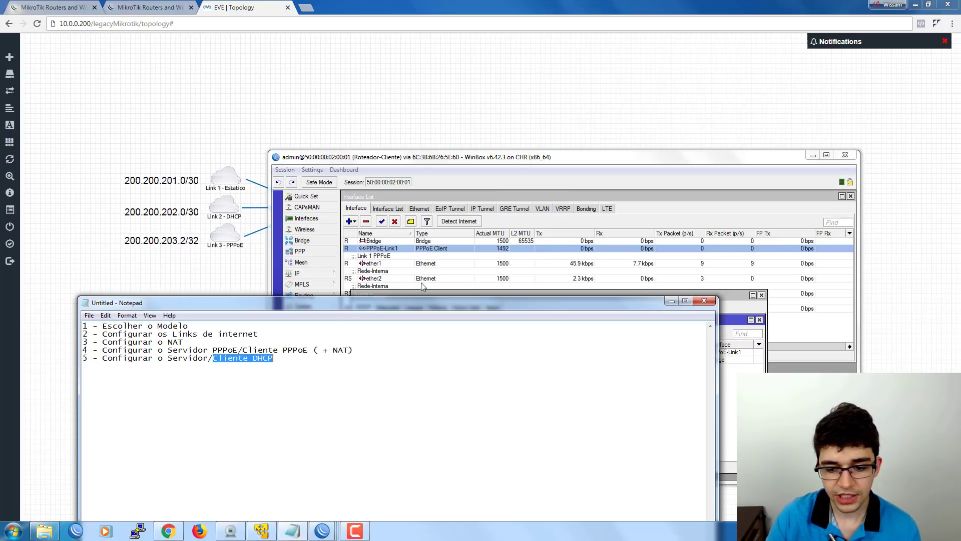
{"action": "left_click", "coordinate": [731, 317]}
{"action": "left_click_drag", "start_coordinate": [430, 164], "coordinate": [429, 292]}
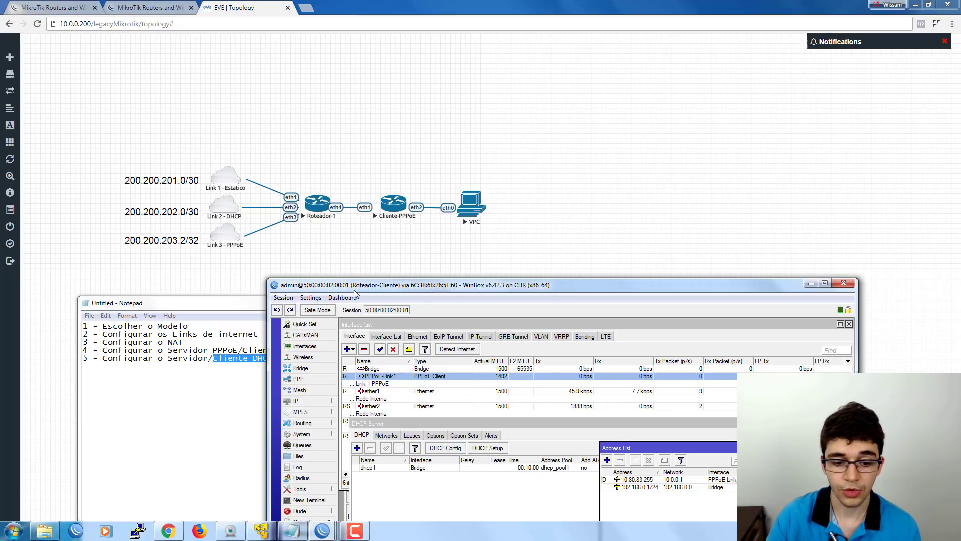
Restore the Roteador-Cliente WinBox session from the taskbar and reposition its window.
{"action": "left_click_drag", "start_coordinate": [364, 285], "coordinate": [368, 249]}
{"action": "left_click", "coordinate": [459, 243]}
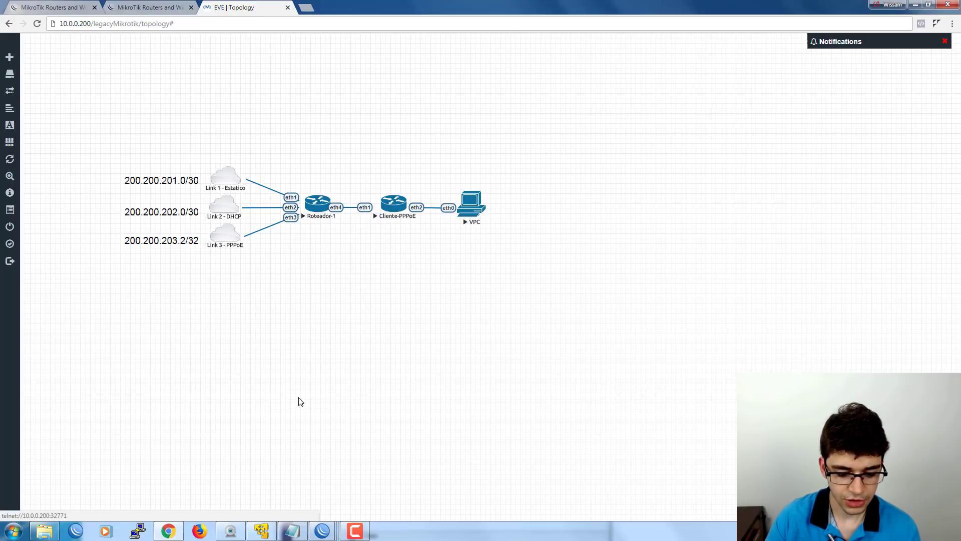
{"action": "mouse_move", "coordinate": [323, 531]}
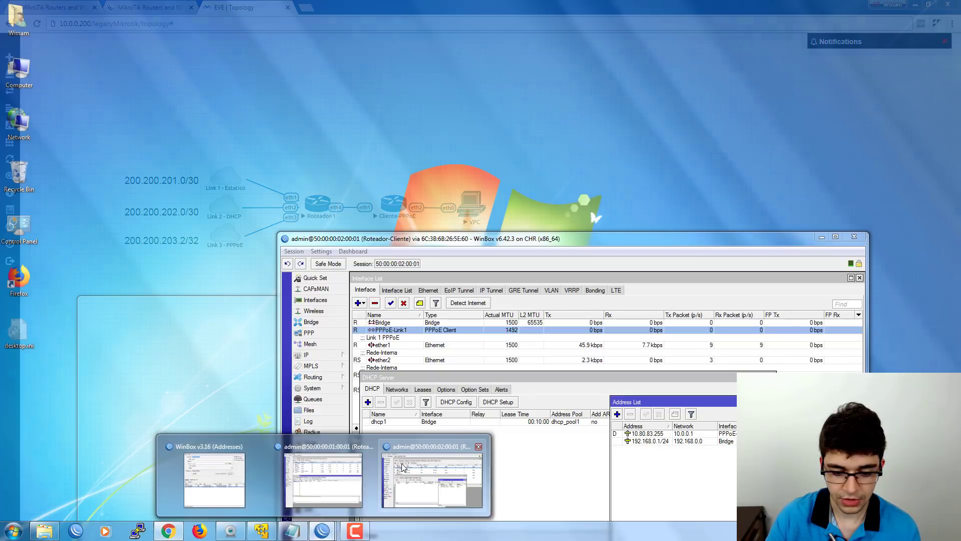
{"action": "left_click", "coordinate": [402, 468]}
{"action": "left_click_drag", "start_coordinate": [428, 234], "coordinate": [434, 174]}
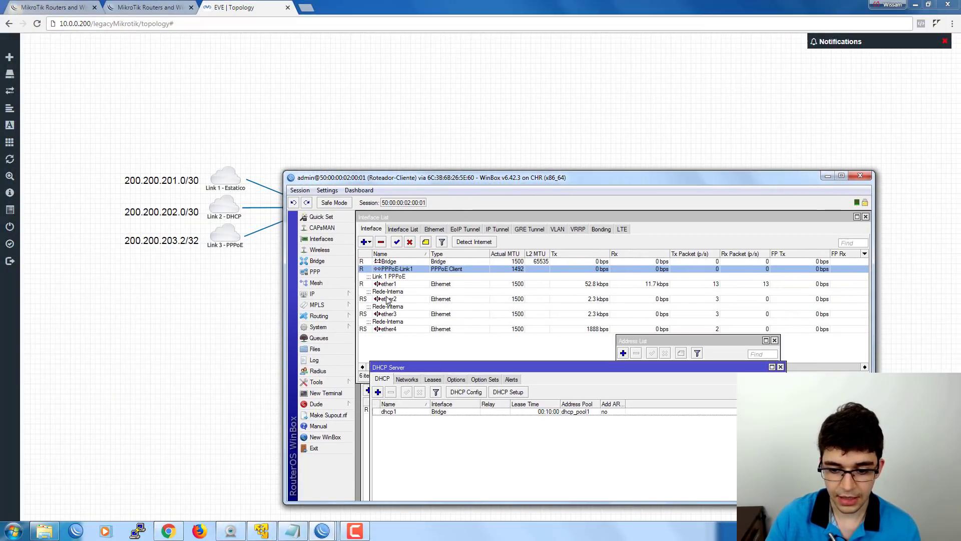
Close the DHCP Server list and select 192.168.0.1/24 in the Address List.
{"action": "left_click", "coordinate": [385, 298]}
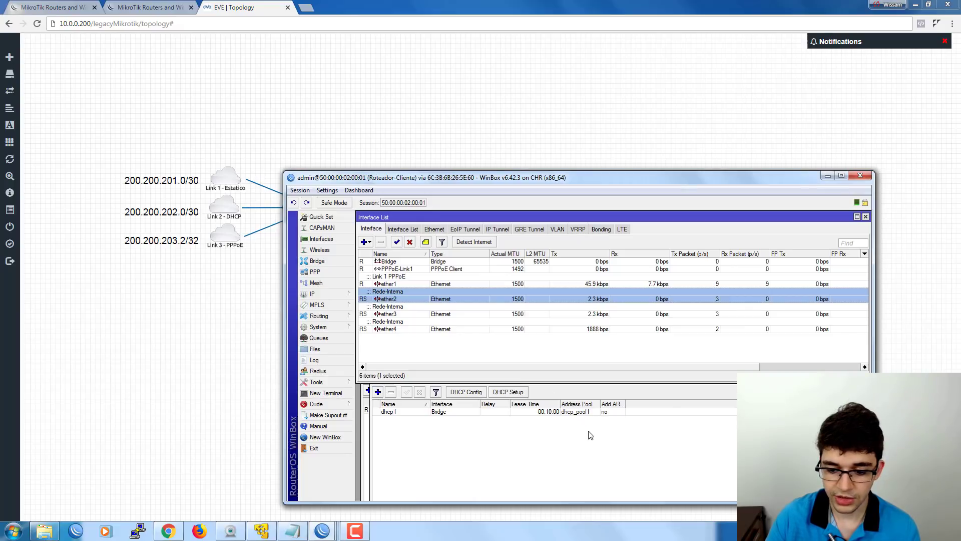
{"action": "left_click", "coordinate": [553, 397]}
{"action": "left_click_drag", "start_coordinate": [728, 369], "coordinate": [677, 387]}
{"action": "left_click", "coordinate": [729, 385]}
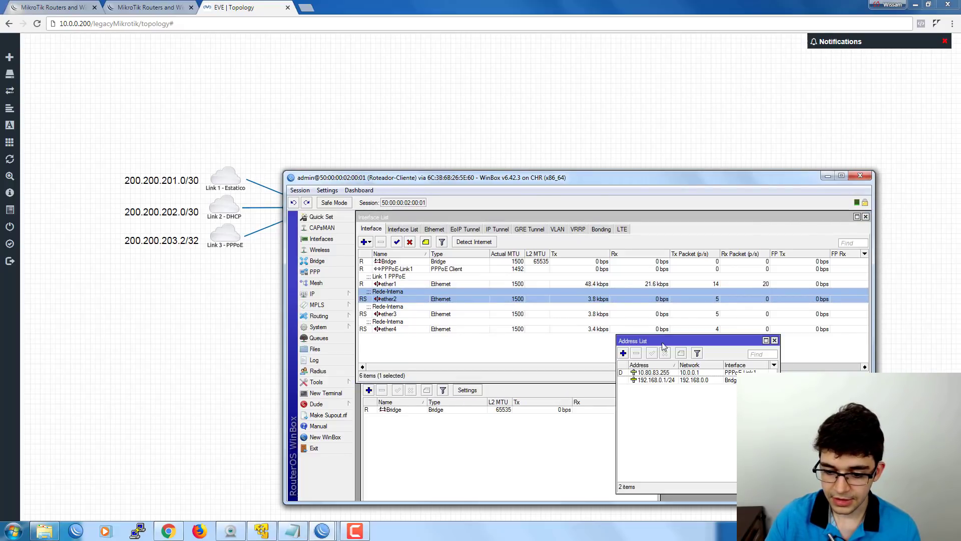
{"action": "left_click_drag", "start_coordinate": [666, 338], "coordinate": [642, 342]}
{"action": "left_click", "coordinate": [639, 385]}
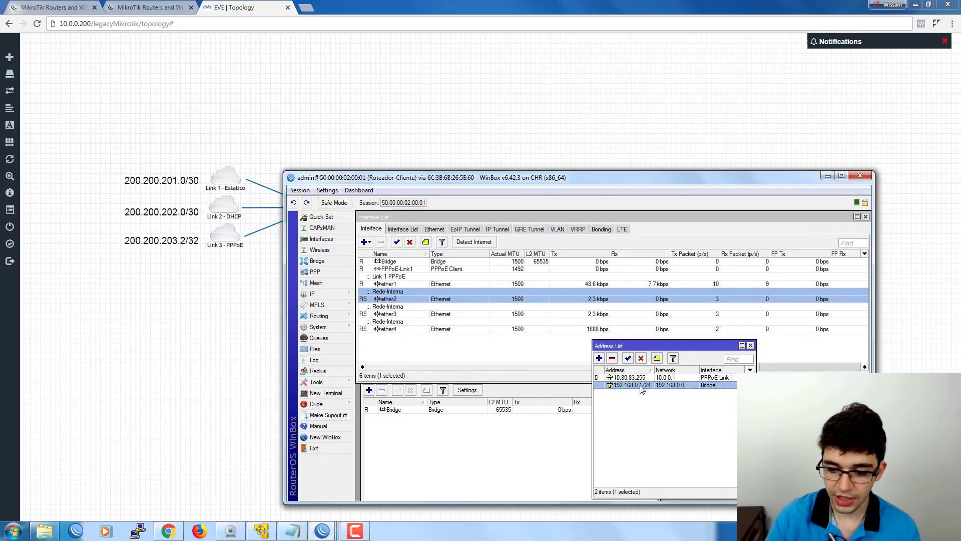
{"action": "left_click", "coordinate": [314, 296]}
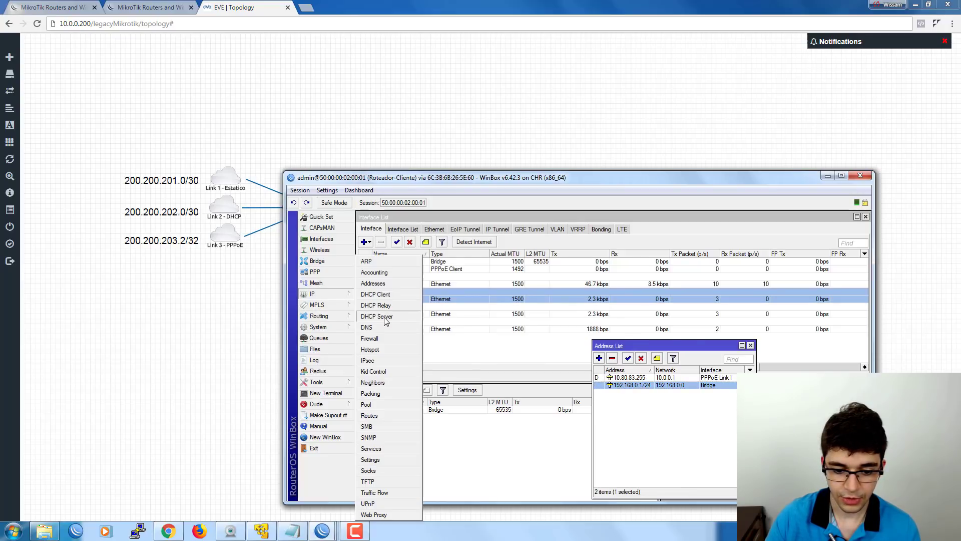
{"action": "left_click", "coordinate": [377, 316]}
{"action": "left_click", "coordinate": [765, 333]}
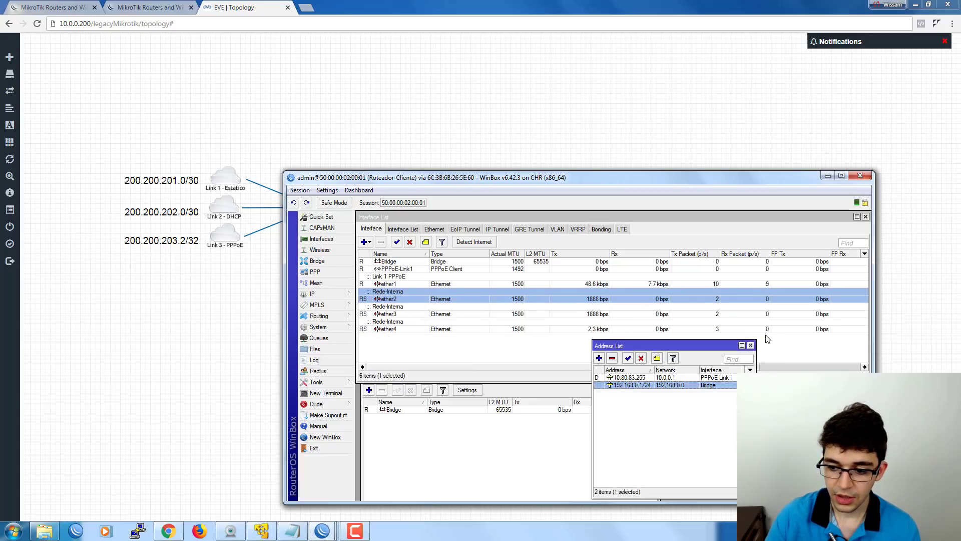
{"action": "left_click", "coordinate": [316, 382]}
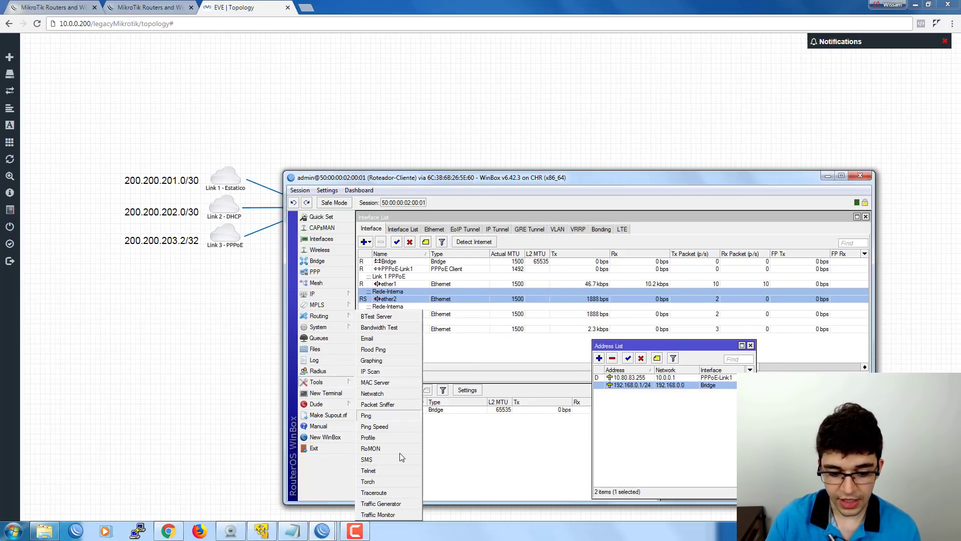
{"action": "left_click", "coordinate": [389, 492]}
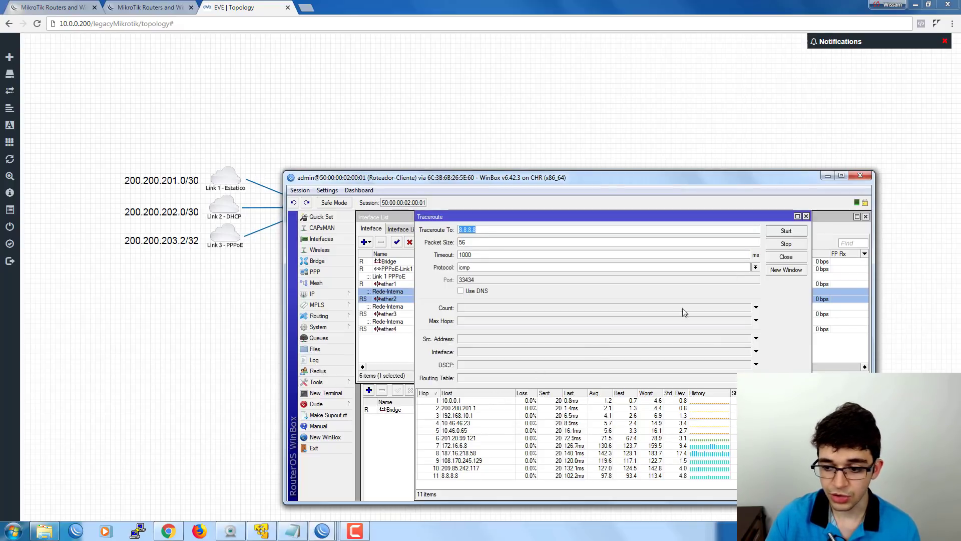
{"action": "left_click", "coordinate": [786, 257]}
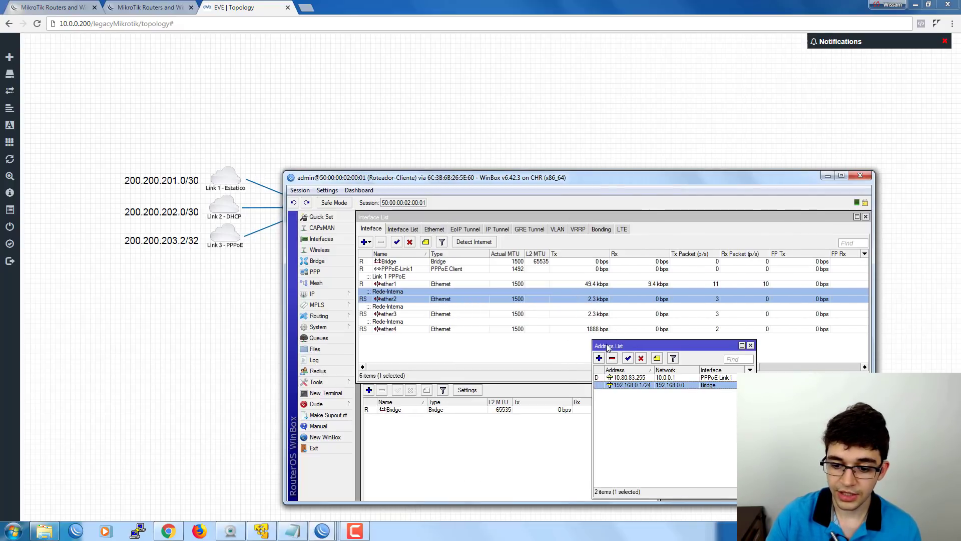
{"action": "left_click_drag", "start_coordinate": [599, 350], "coordinate": [565, 350]}
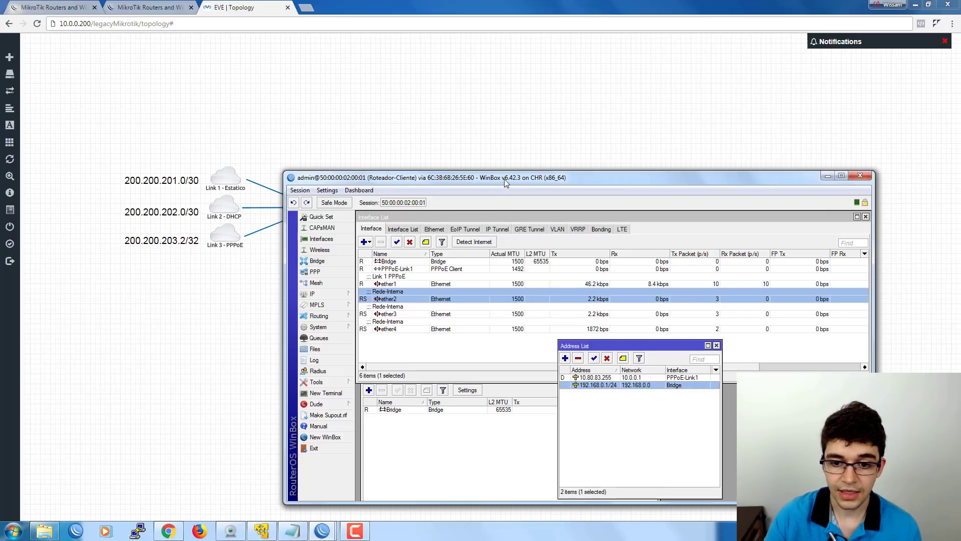
{"action": "mouse_move", "coordinate": [504, 183]}
{"action": "left_mouse_down"}
{"action": "mouse_move", "coordinate": [500, 291]}
{"action": "mouse_move", "coordinate": [509, 167]}
{"action": "left_mouse_up"}
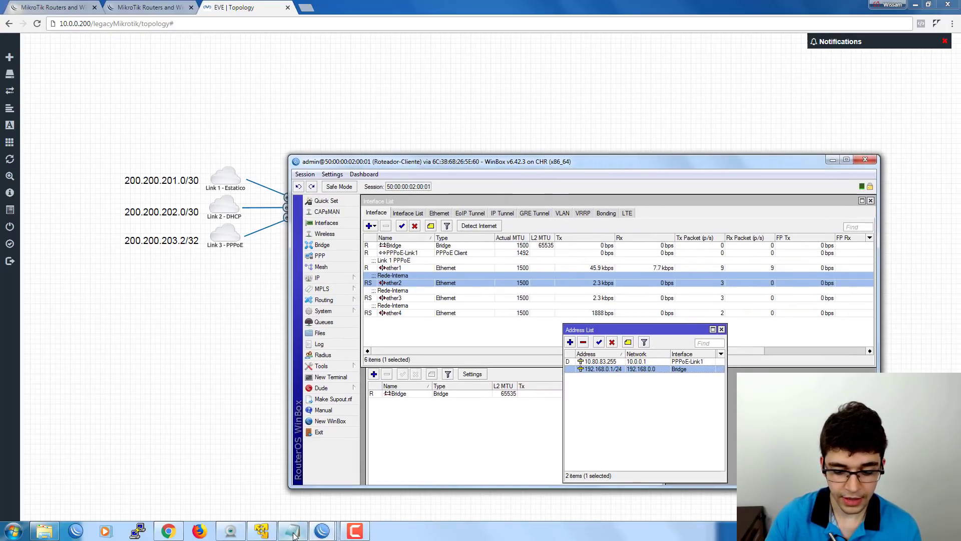
Highlight 'Cliente DHCP' on line 5 of the Notepad task list, then switch to the VPC console.
{"action": "left_click", "coordinate": [294, 534]}
{"action": "left_click_drag", "start_coordinate": [377, 302], "coordinate": [400, 313]}
{"action": "left_click", "coordinate": [300, 360]}
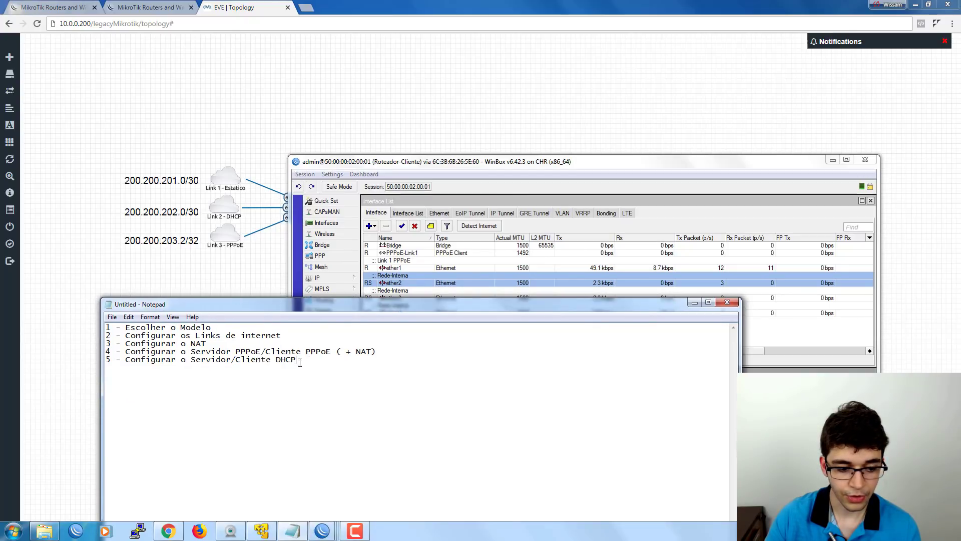
{"action": "mouse_move", "coordinate": [300, 361]}
{"action": "left_mouse_down"}
{"action": "mouse_move", "coordinate": [233, 360]}
{"action": "mouse_move", "coordinate": [303, 361]}
{"action": "left_mouse_up"}
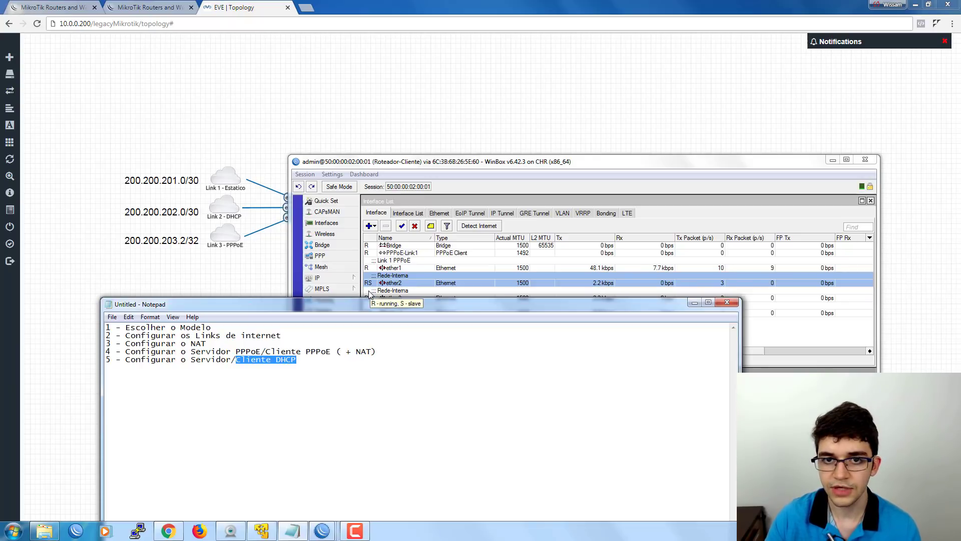
{"action": "key", "text": "alt+Tab"}
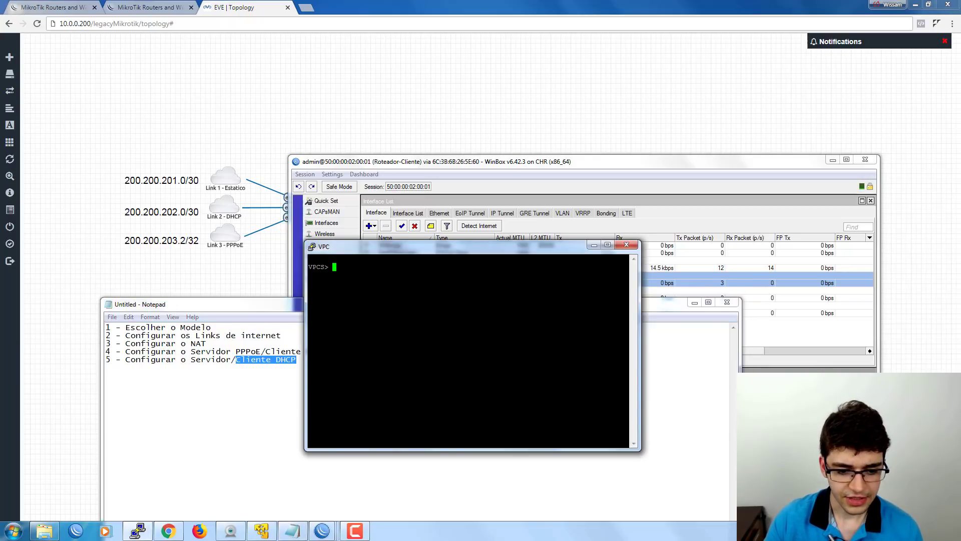
Run 'dhcp' in the VPC console to request a DHCP lease.
{"action": "left_click_drag", "start_coordinate": [378, 251], "coordinate": [392, 225]}
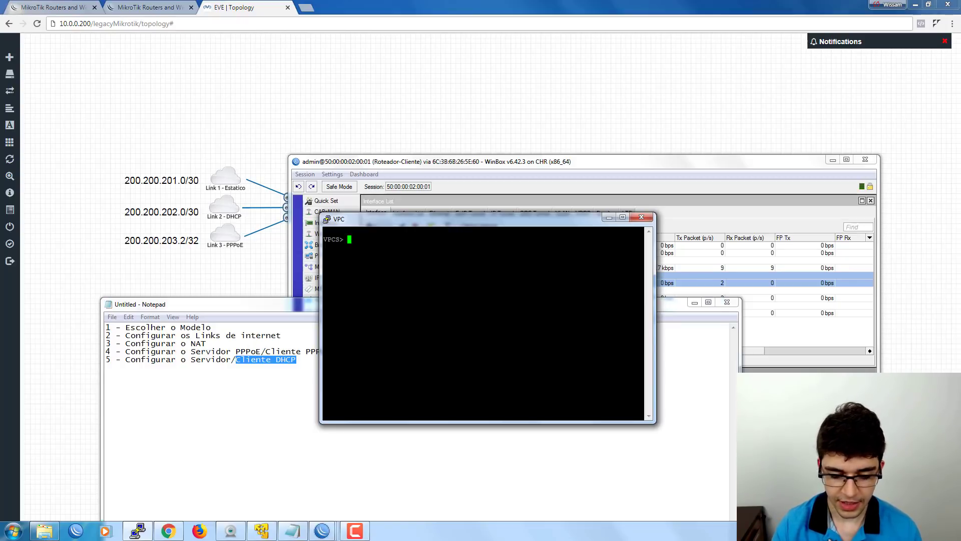
{"action": "type", "text": "DO"}
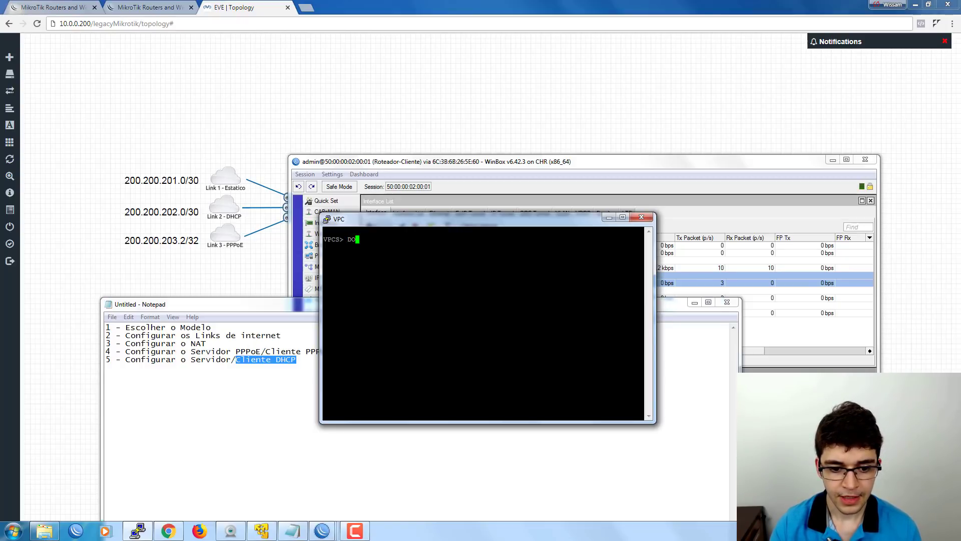
{"action": "key", "text": "BackSpace"}
{"action": "key", "text": "BackSpace"}
{"action": "type", "text": "DHCP"}
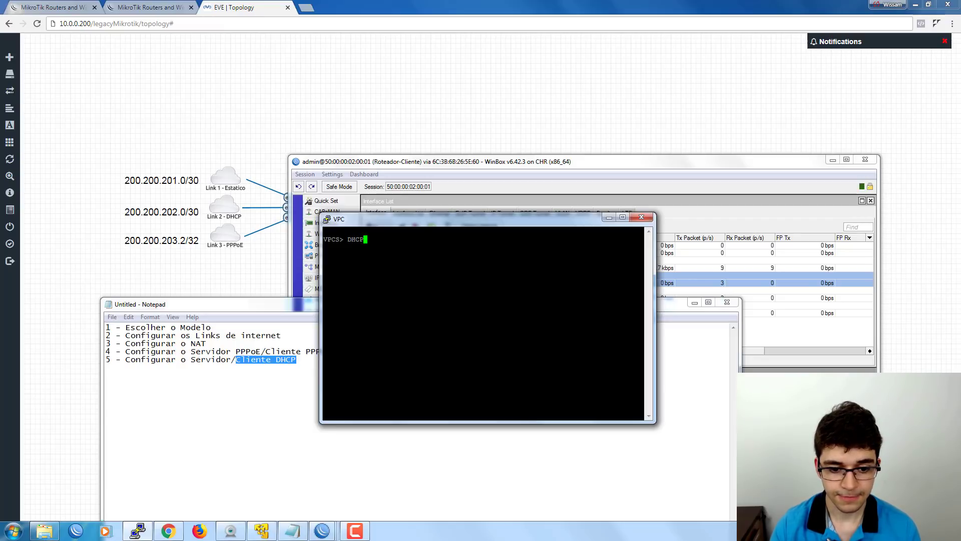
{"action": "key", "text": "Return"}
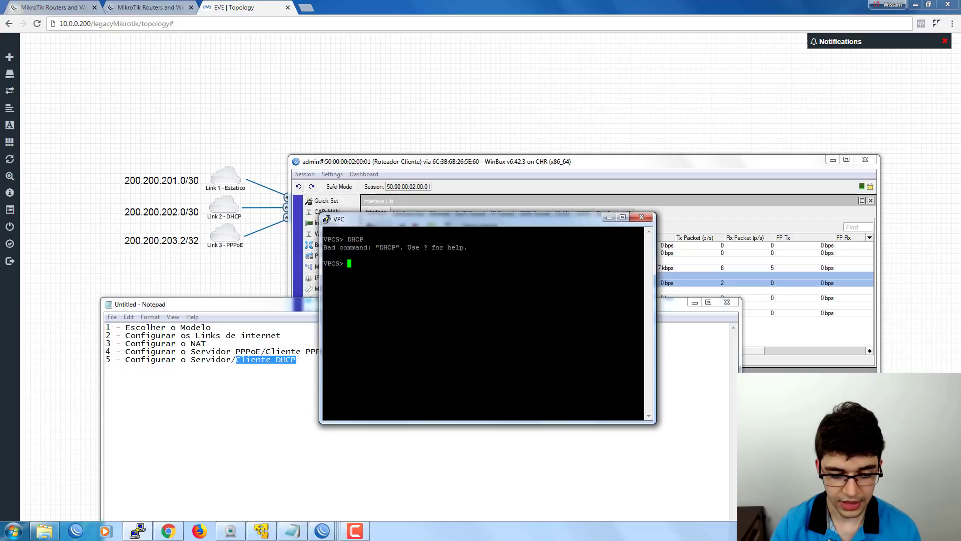
{"action": "type", "text": "dhcp"}
{"action": "key", "text": "Return"}
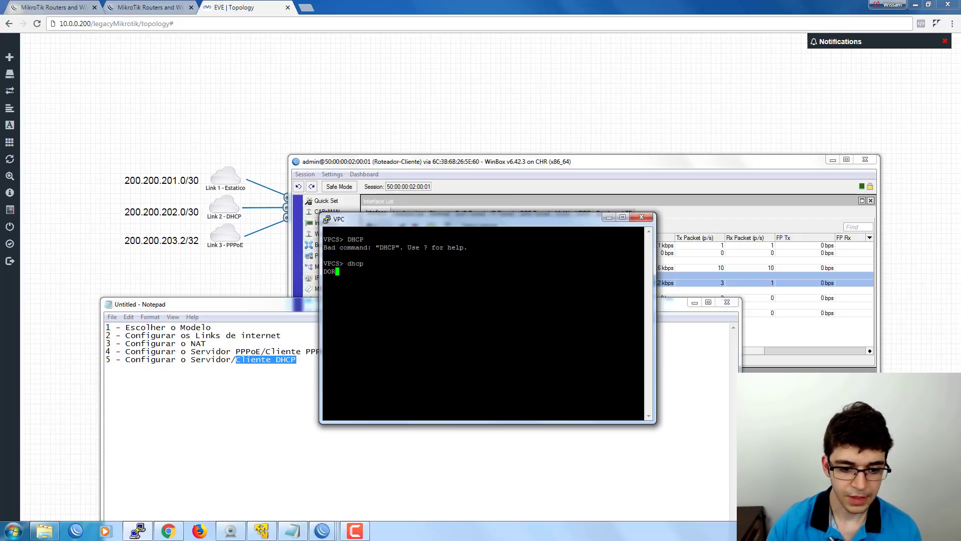
{"action": "left_click_drag", "start_coordinate": [395, 226], "coordinate": [396, 202]}
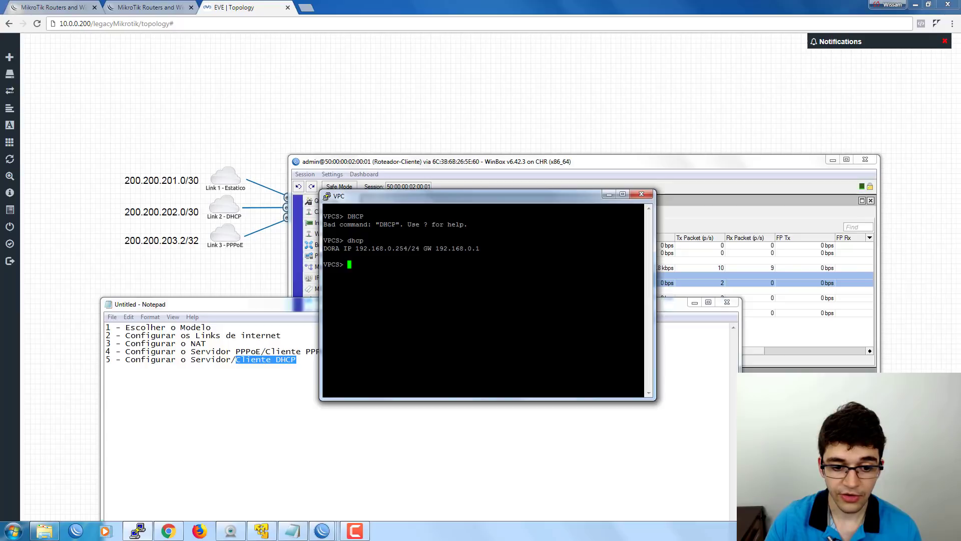
Select and copy the leased address 192.168.0.254/24, then select gateway 192.168.0.1.
{"action": "left_click_drag", "start_coordinate": [352, 248], "coordinate": [420, 248]}
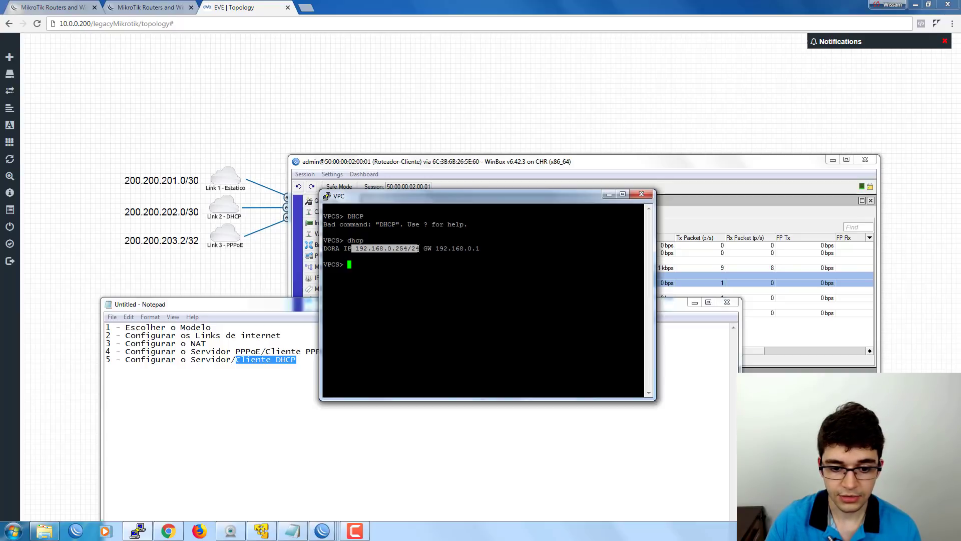
{"action": "right_click", "coordinate": [413, 249]}
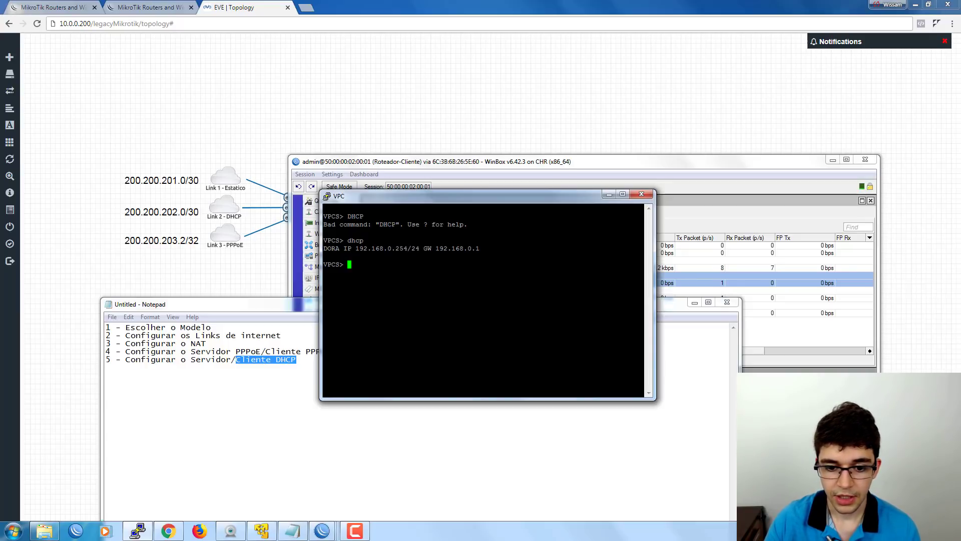
{"action": "left_click_drag", "start_coordinate": [424, 249], "coordinate": [489, 249]}
{"action": "left_click", "coordinate": [489, 249]}
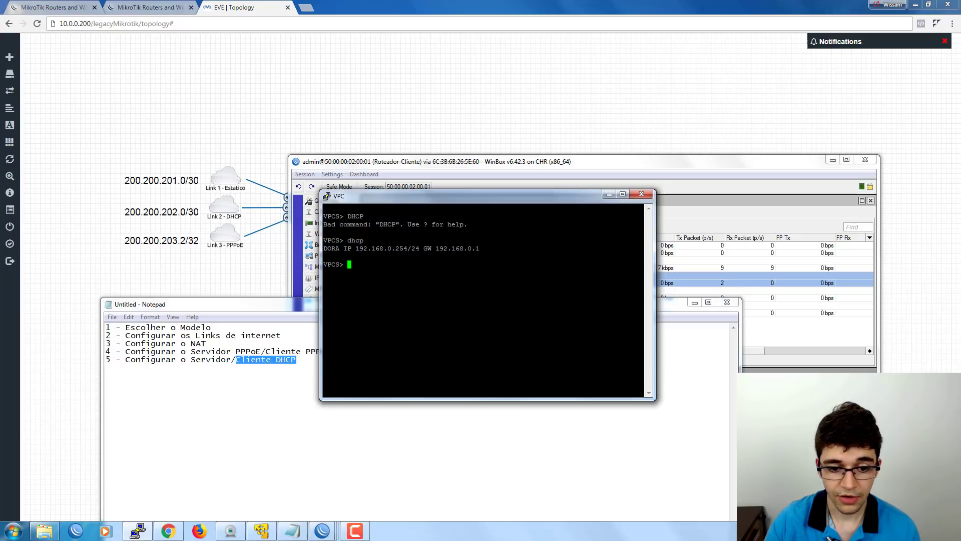
{"action": "left_click_drag", "start_coordinate": [387, 198], "coordinate": [363, 219]}
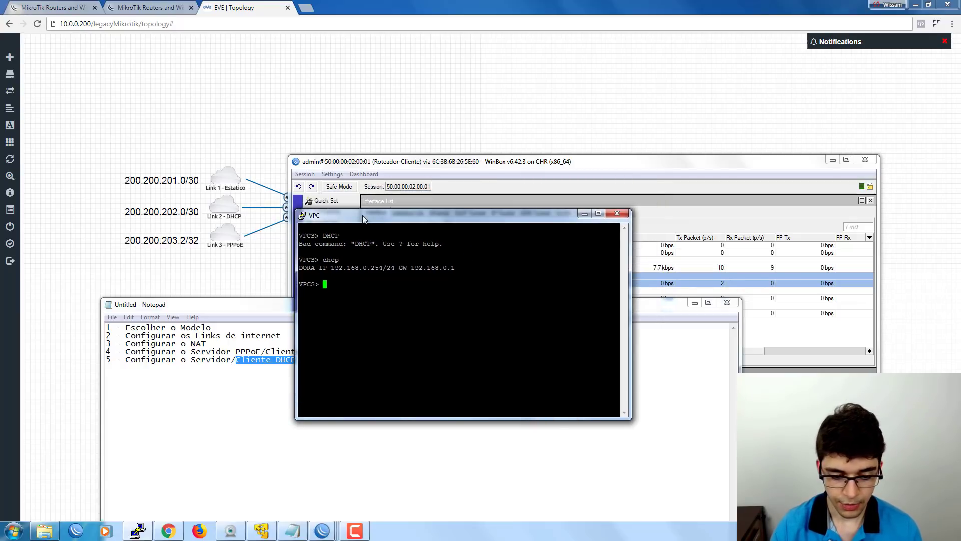
Run 'trace 8.8.8.8' twice via gateway 192.168.0.1, then minimize the VPC console.
{"action": "type", "text": "trace "}
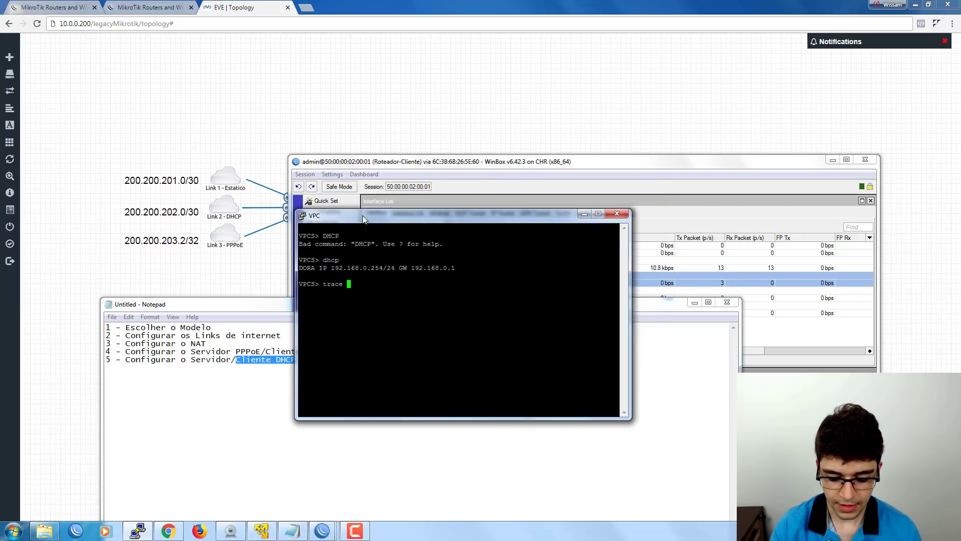
{"action": "type", "text": "8.8.8.8"}
{"action": "key", "text": "Return"}
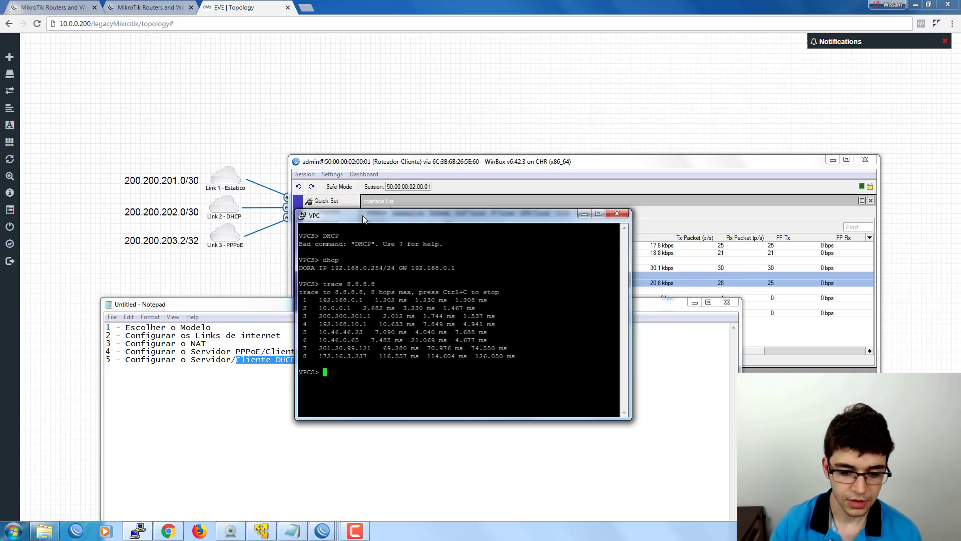
{"action": "key", "text": "Up"}
{"action": "key", "text": "Return"}
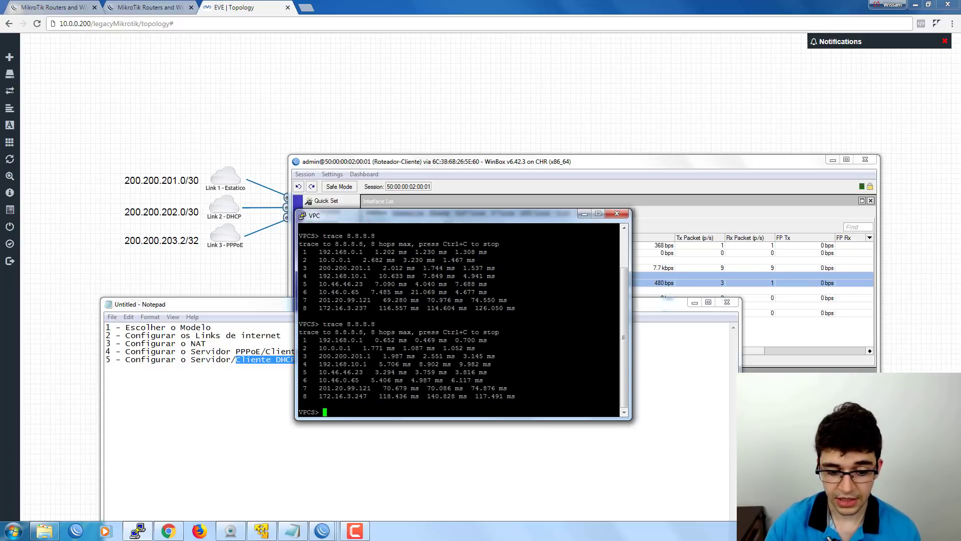
{"action": "left_click_drag", "start_coordinate": [433, 220], "coordinate": [411, 226]}
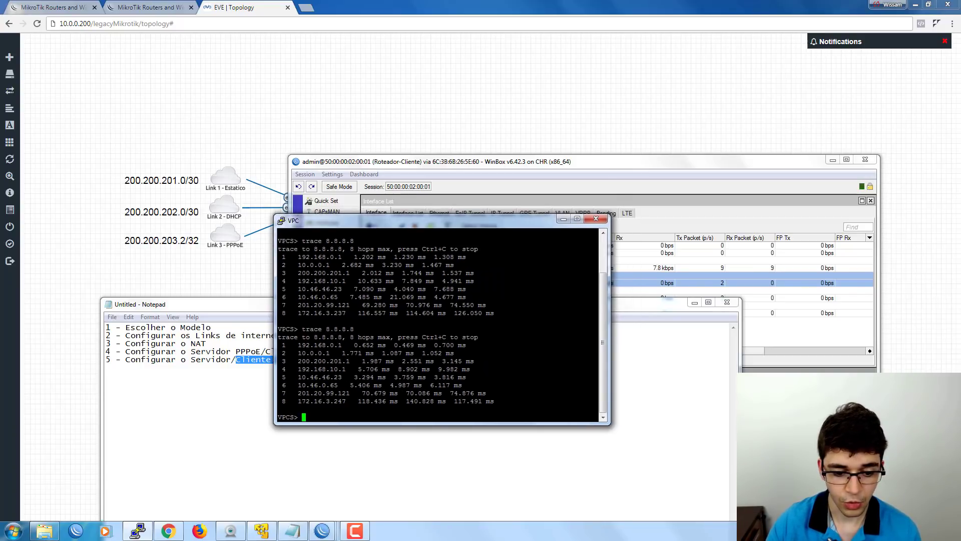
{"action": "left_click", "coordinate": [564, 219]}
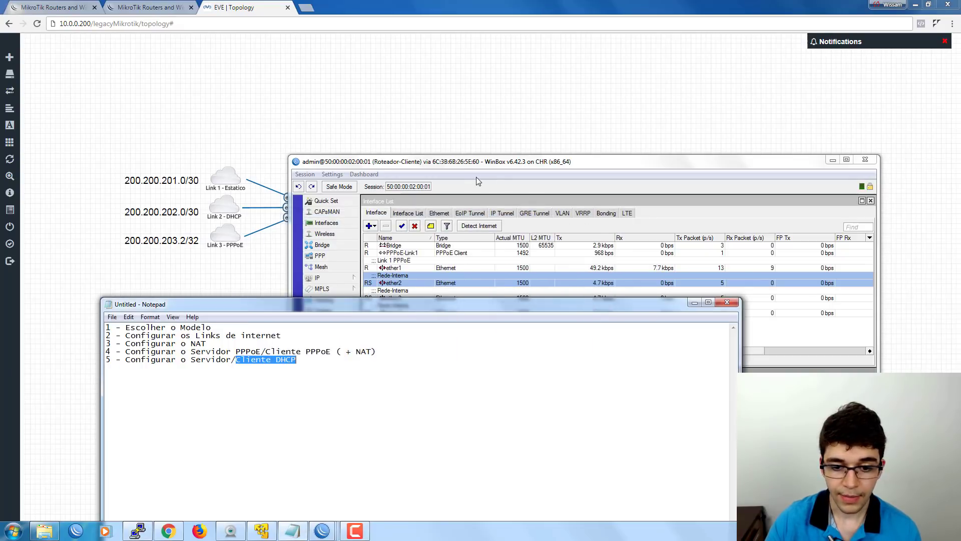
Maximize Notepad and highlight checklist steps 1–3: Escolher o Modelo, internet links, Configurar o NAT.
{"action": "left_click_drag", "start_coordinate": [466, 167], "coordinate": [467, 248]}
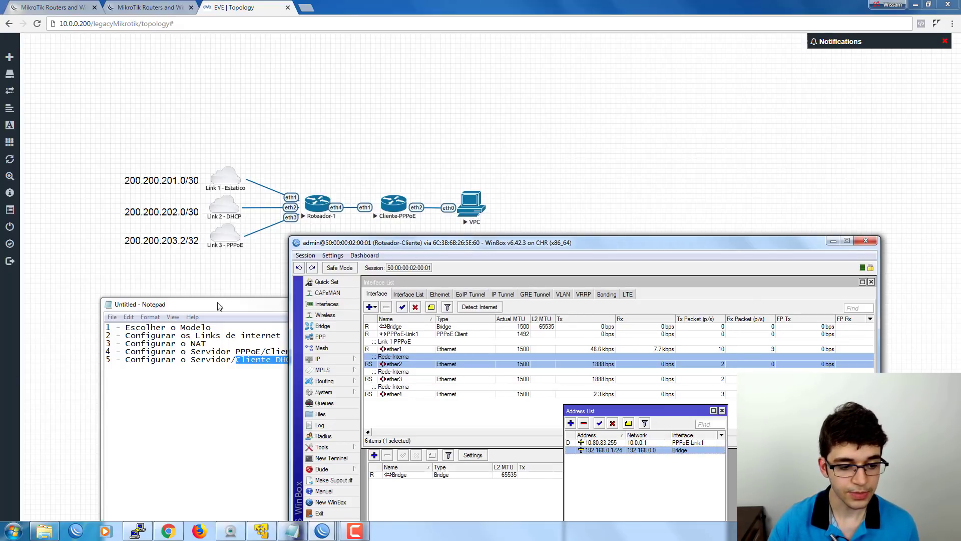
{"action": "double_click", "coordinate": [219, 304]}
{"action": "left_click_drag", "start_coordinate": [207, 306], "coordinate": [65, 306]}
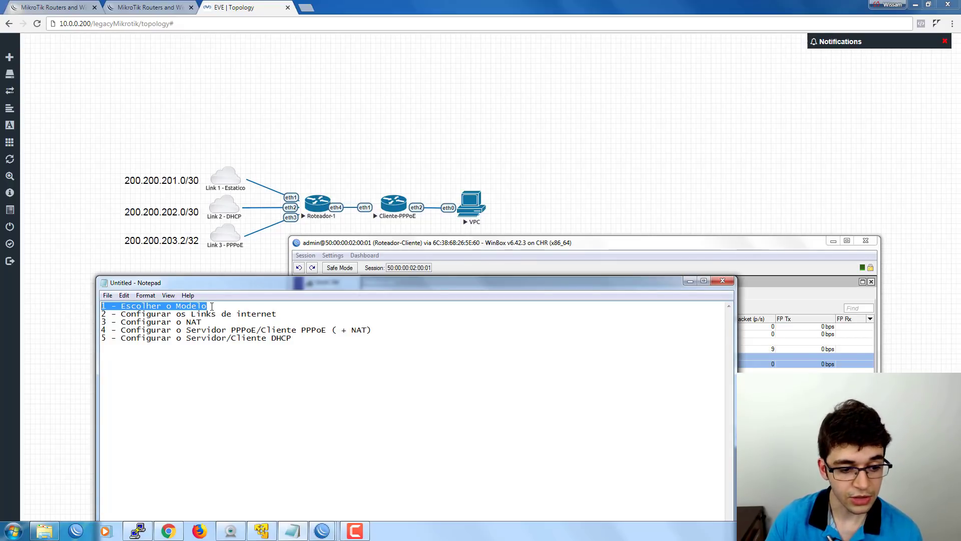
{"action": "left_click_drag", "start_coordinate": [285, 315], "coordinate": [93, 317]}
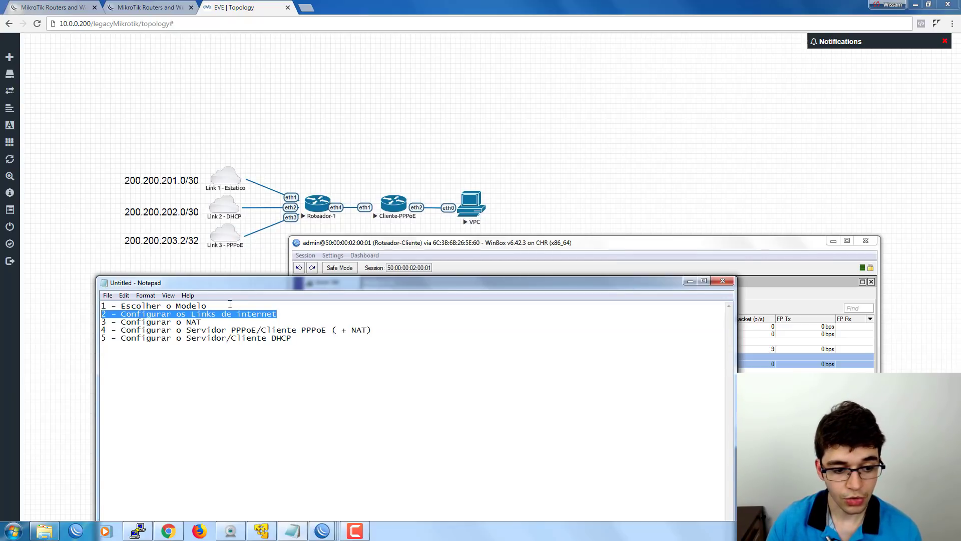
{"action": "left_click_drag", "start_coordinate": [204, 321], "coordinate": [96, 324]}
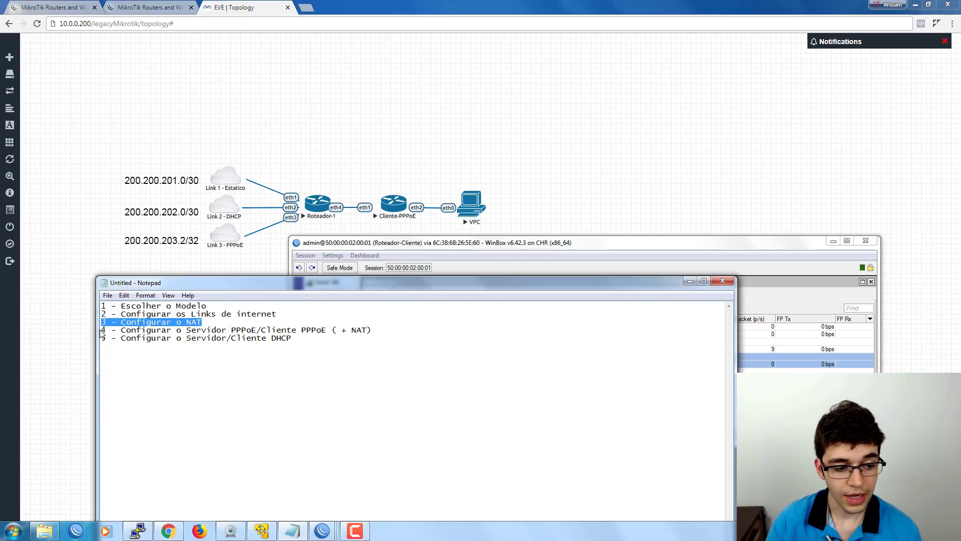
Highlight step 4 (PPPoE server/client + NAT) and step 5 Servidor/Cliente DHCP, then raise WinBox.
{"action": "left_click_drag", "start_coordinate": [101, 330], "coordinate": [377, 327]}
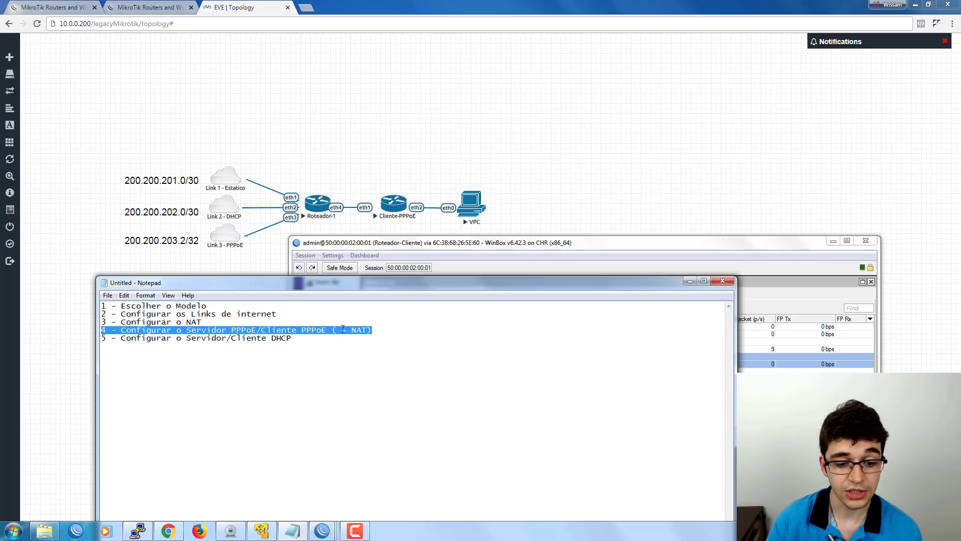
{"action": "left_click", "coordinate": [343, 329]}
{"action": "left_click_drag", "start_coordinate": [336, 330], "coordinate": [368, 331]}
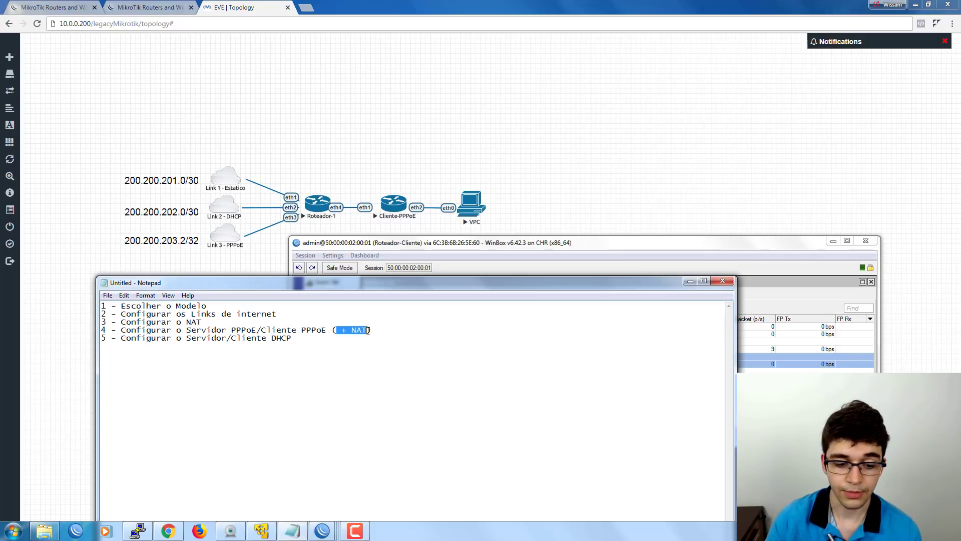
{"action": "left_click", "coordinate": [108, 340]}
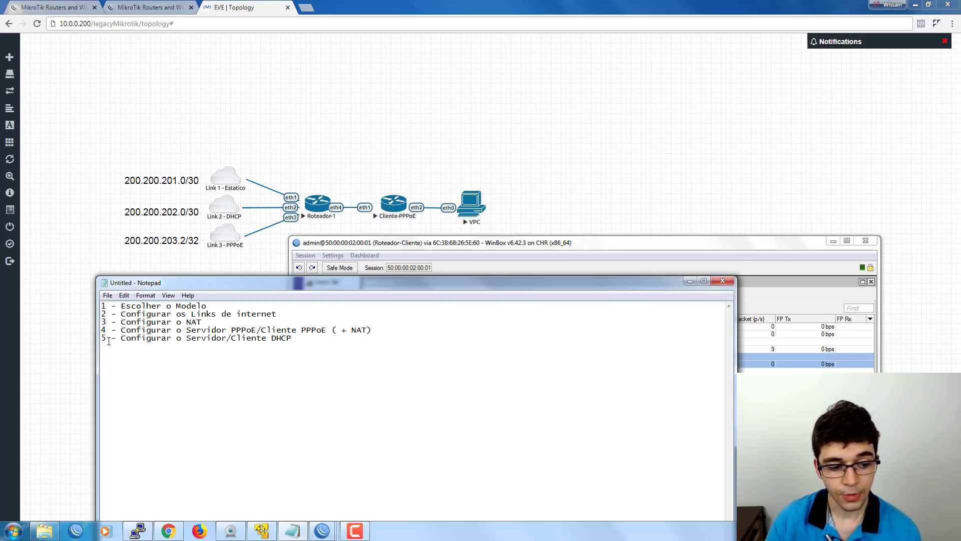
{"action": "left_click_drag", "start_coordinate": [186, 340], "coordinate": [299, 338]}
{"action": "left_click", "coordinate": [299, 339]}
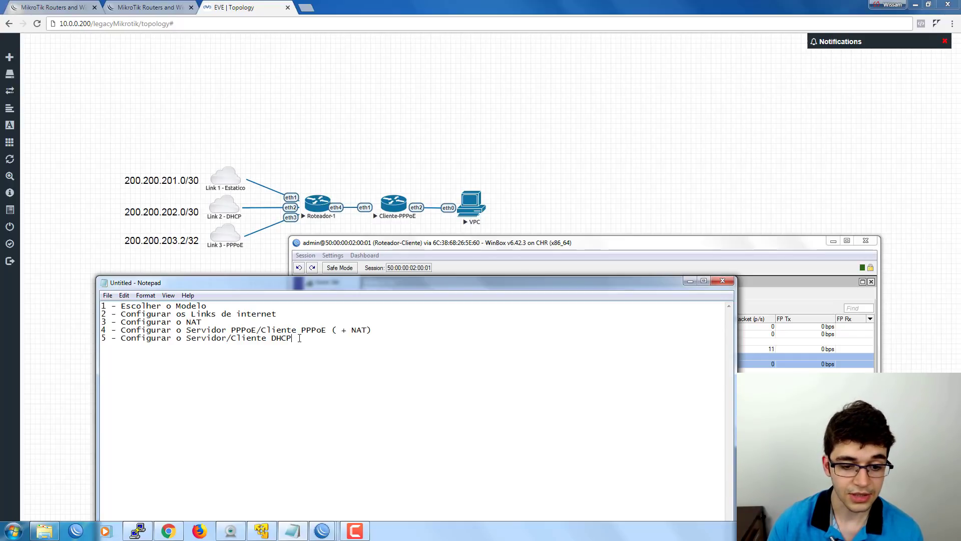
{"action": "left_click_drag", "start_coordinate": [378, 244], "coordinate": [428, 57]}
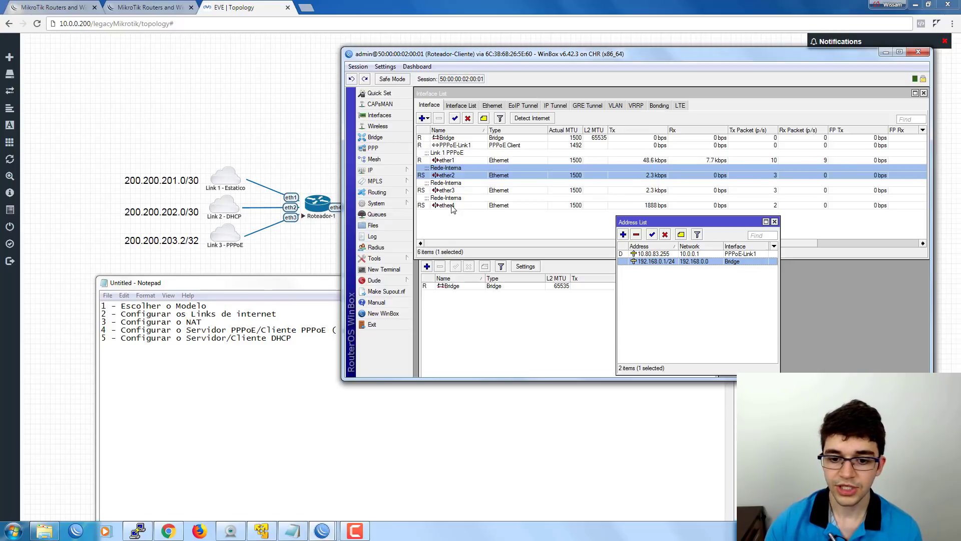
Deselect ether2 and the address entry, lower WinBox to show the topology, and raise Notepad.
{"action": "left_click", "coordinate": [474, 220]}
{"action": "left_click", "coordinate": [670, 298]}
{"action": "left_click_drag", "start_coordinate": [644, 225], "coordinate": [650, 266]}
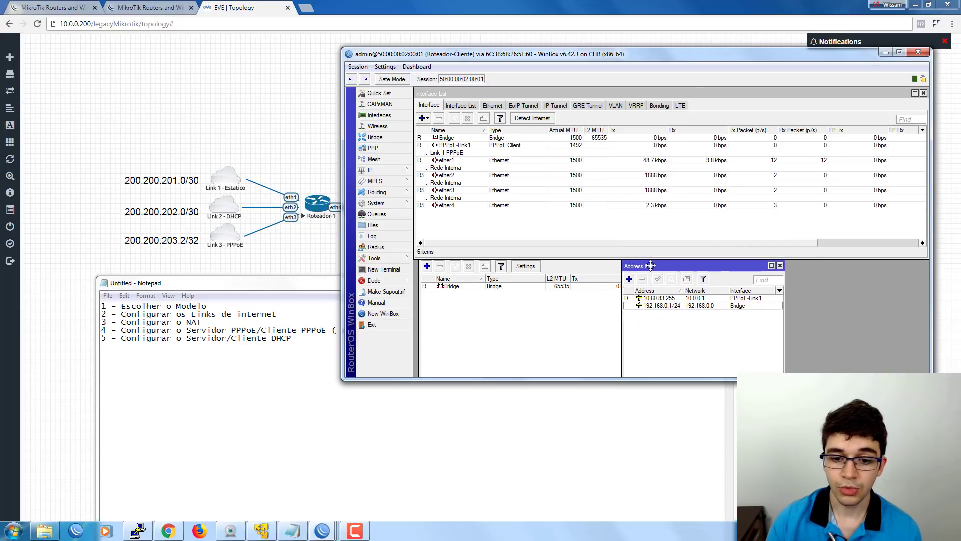
{"action": "left_click", "coordinate": [499, 229]}
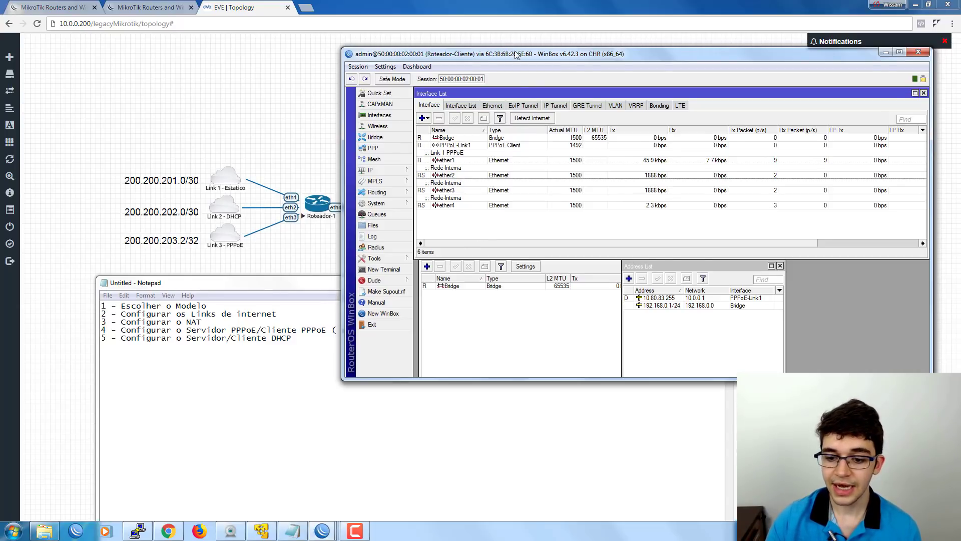
{"action": "left_click_drag", "start_coordinate": [516, 54], "coordinate": [521, 244]}
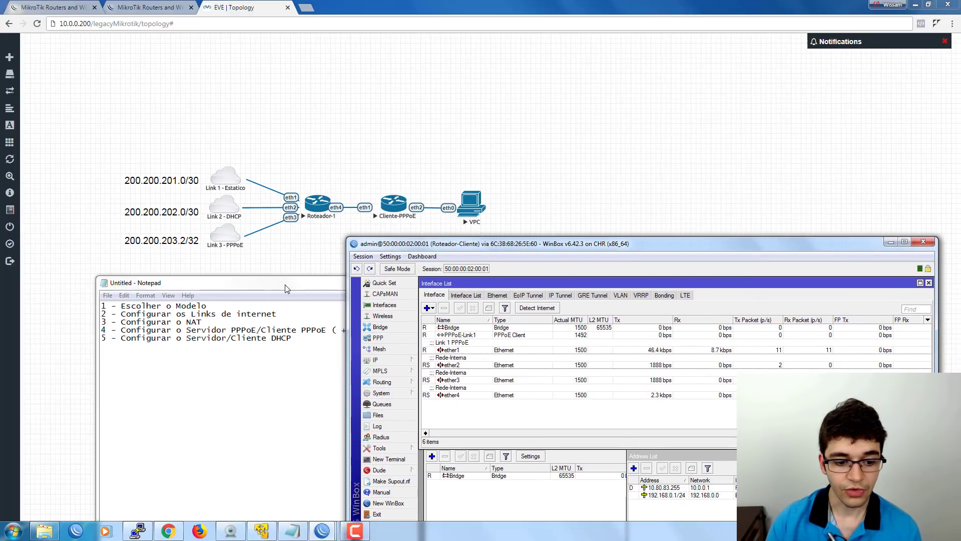
{"action": "left_click_drag", "start_coordinate": [285, 289], "coordinate": [265, 279]}
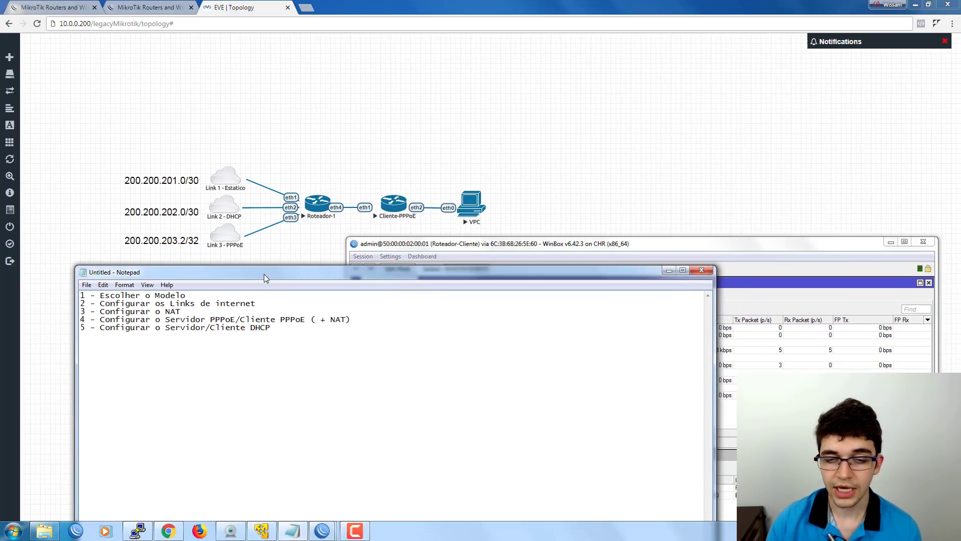